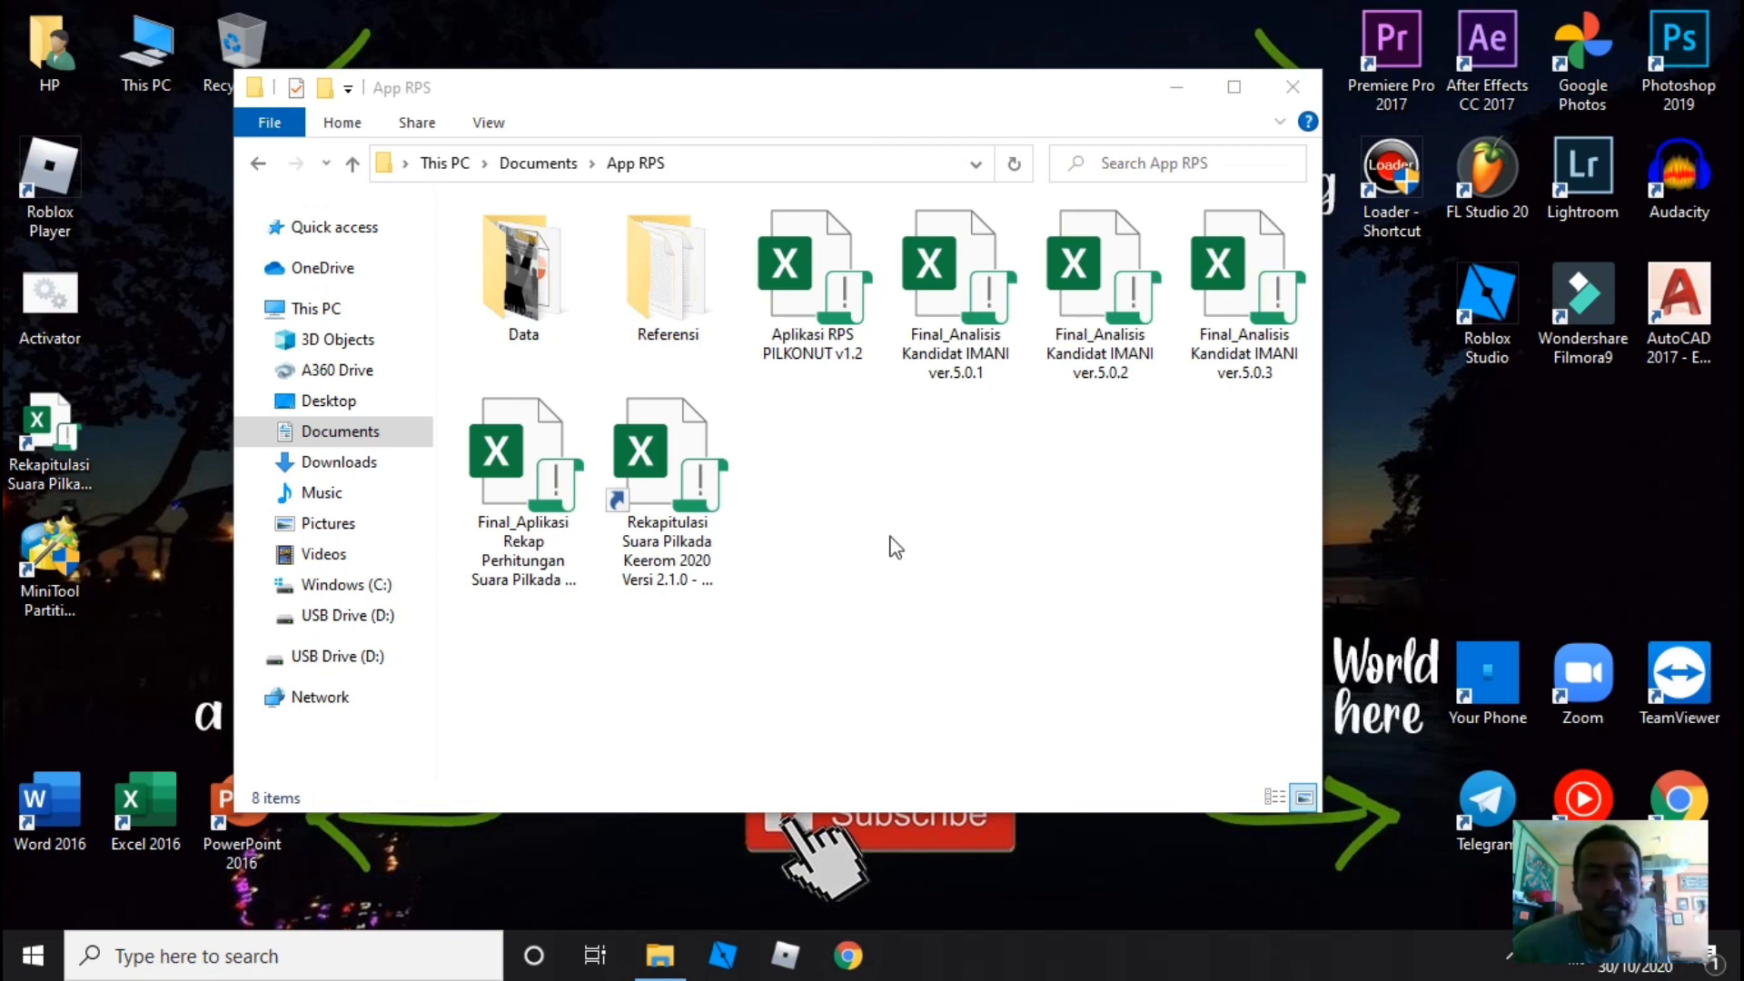
Refresh the App RPS folder and open the Aplikasi RPS PILKONUT v1.2 workbook
{"action": "right_click", "coordinate": [913, 492]}
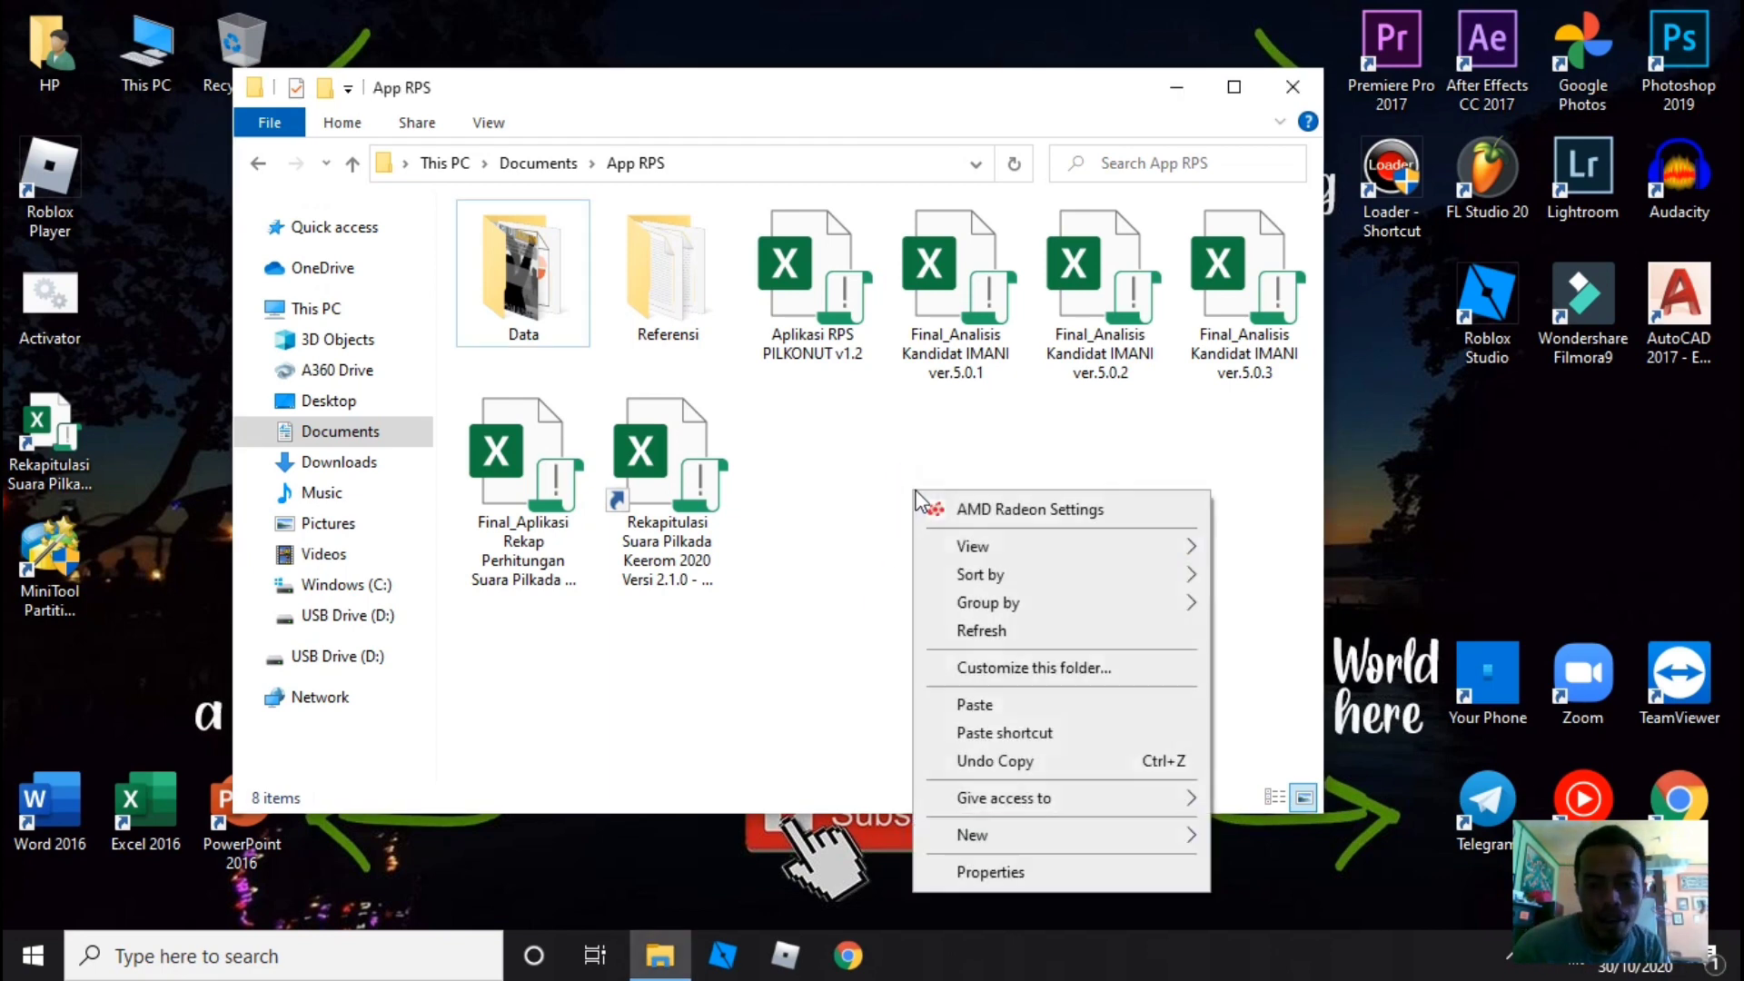
{"action": "left_click", "coordinate": [998, 636]}
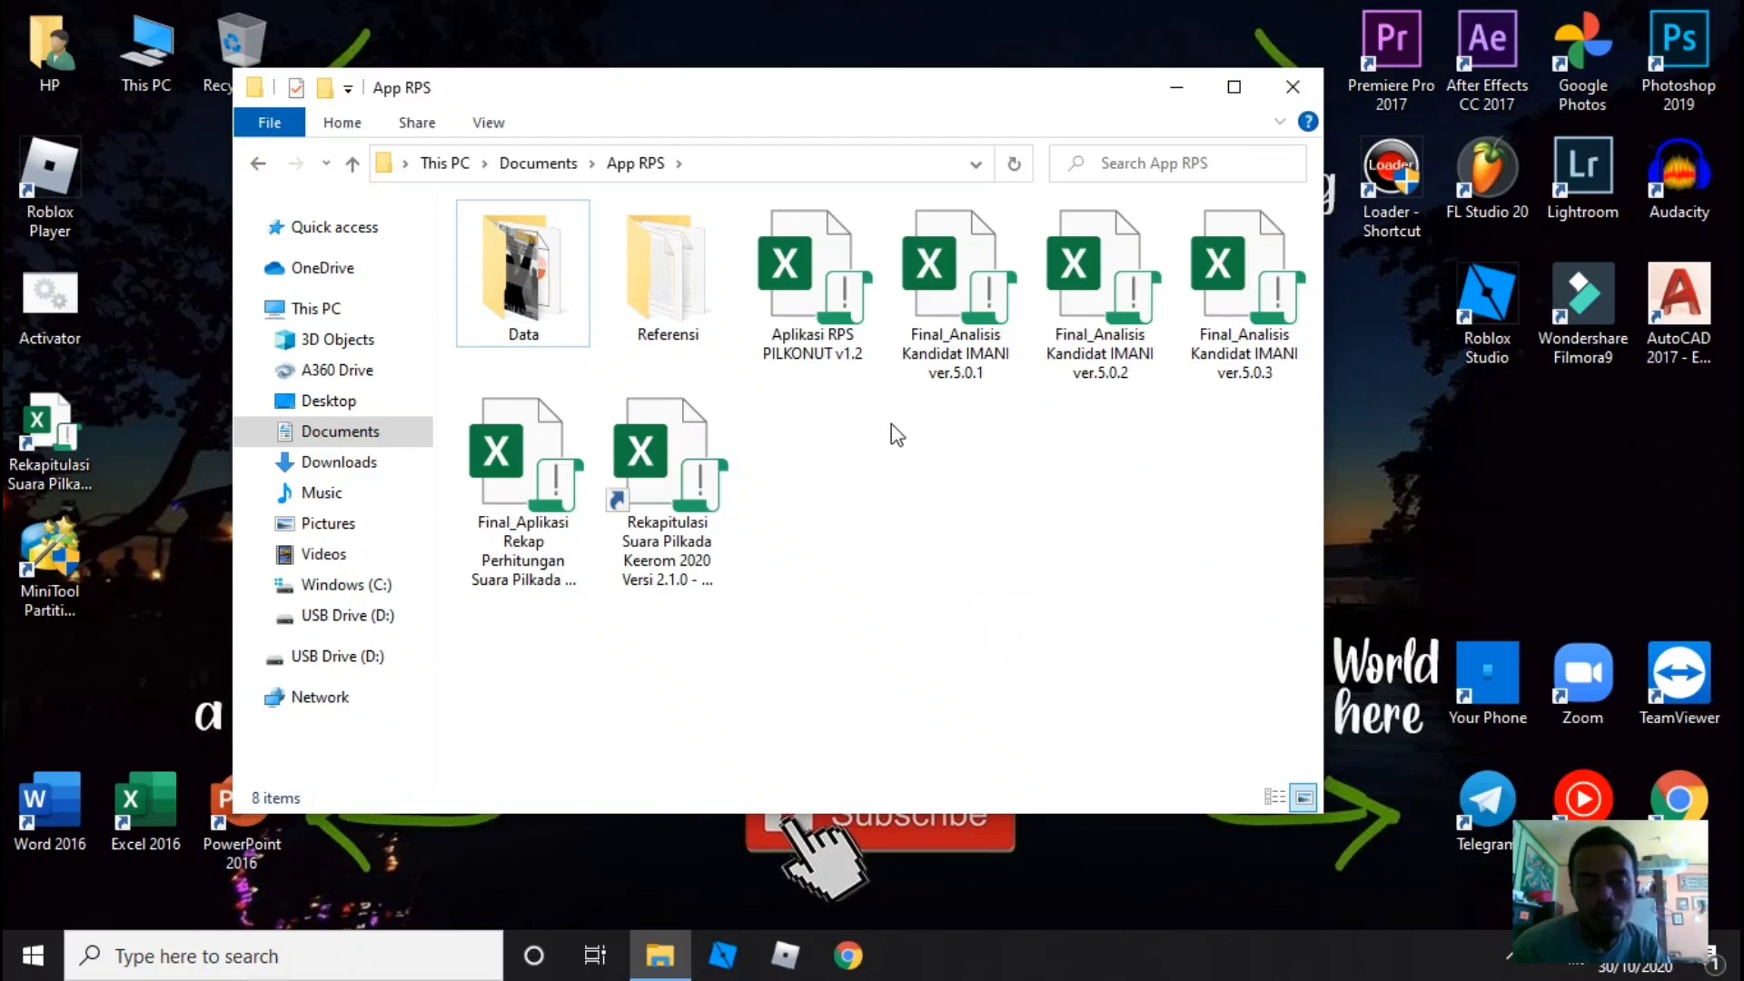
{"action": "key", "text": "F5"}
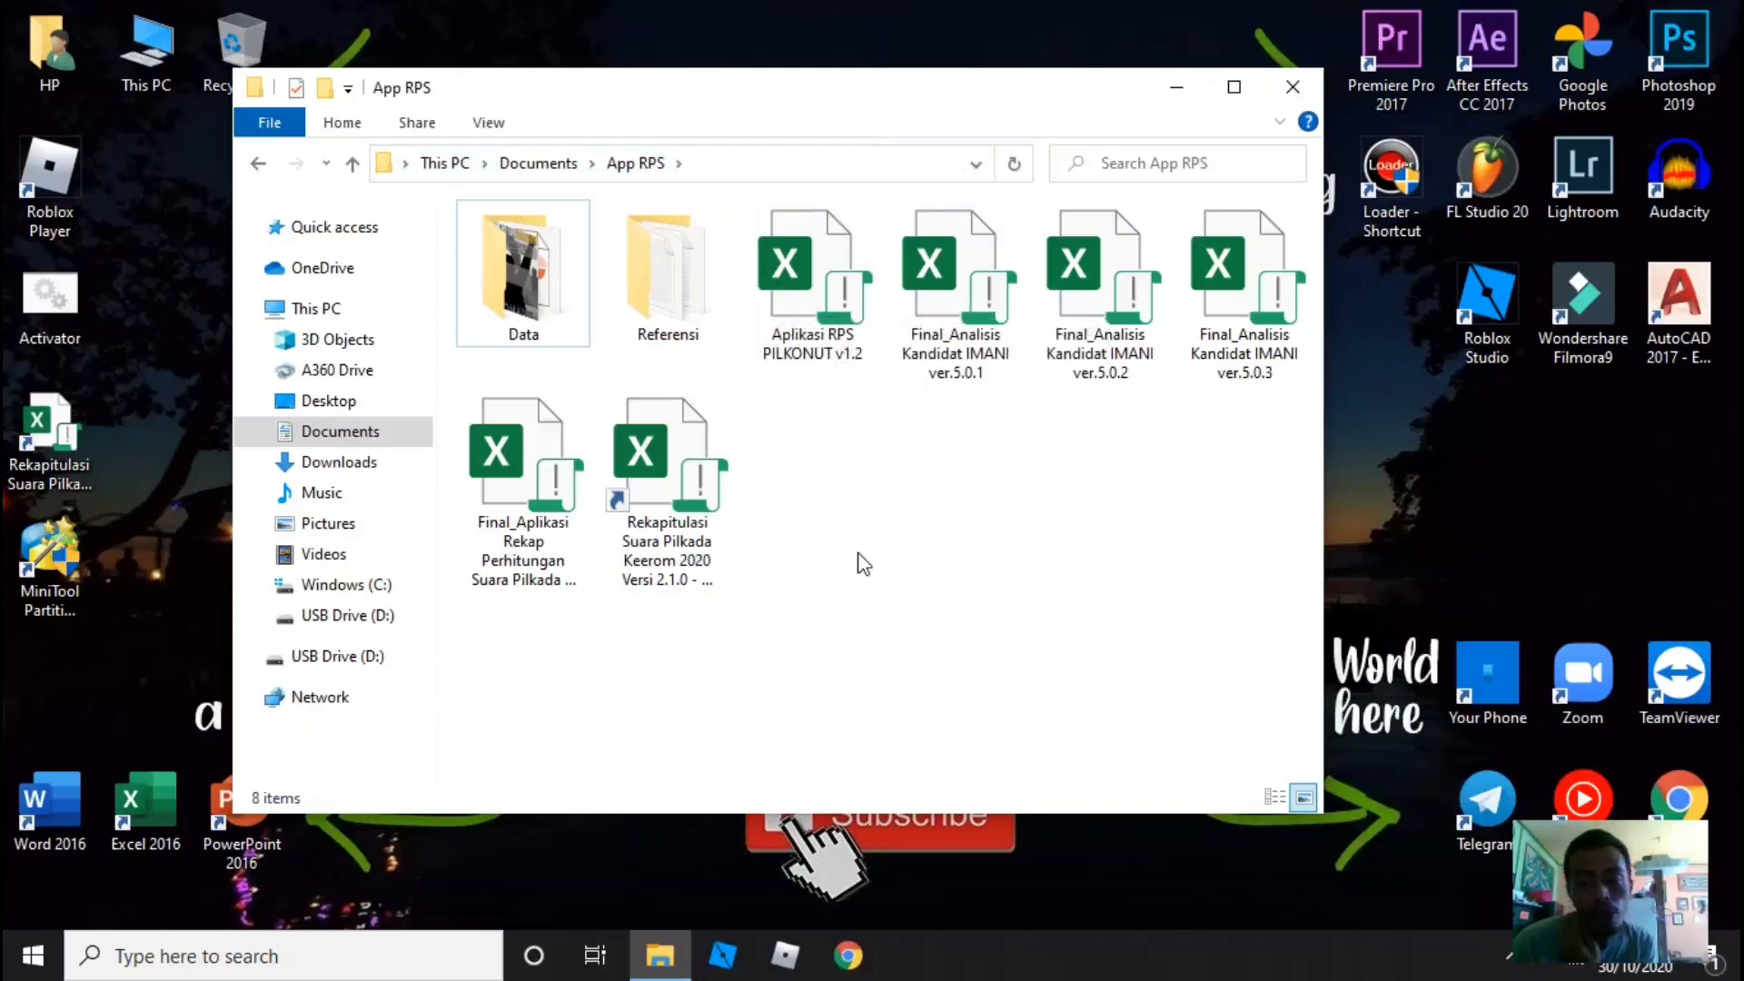
{"action": "double_click", "coordinate": [820, 289]}
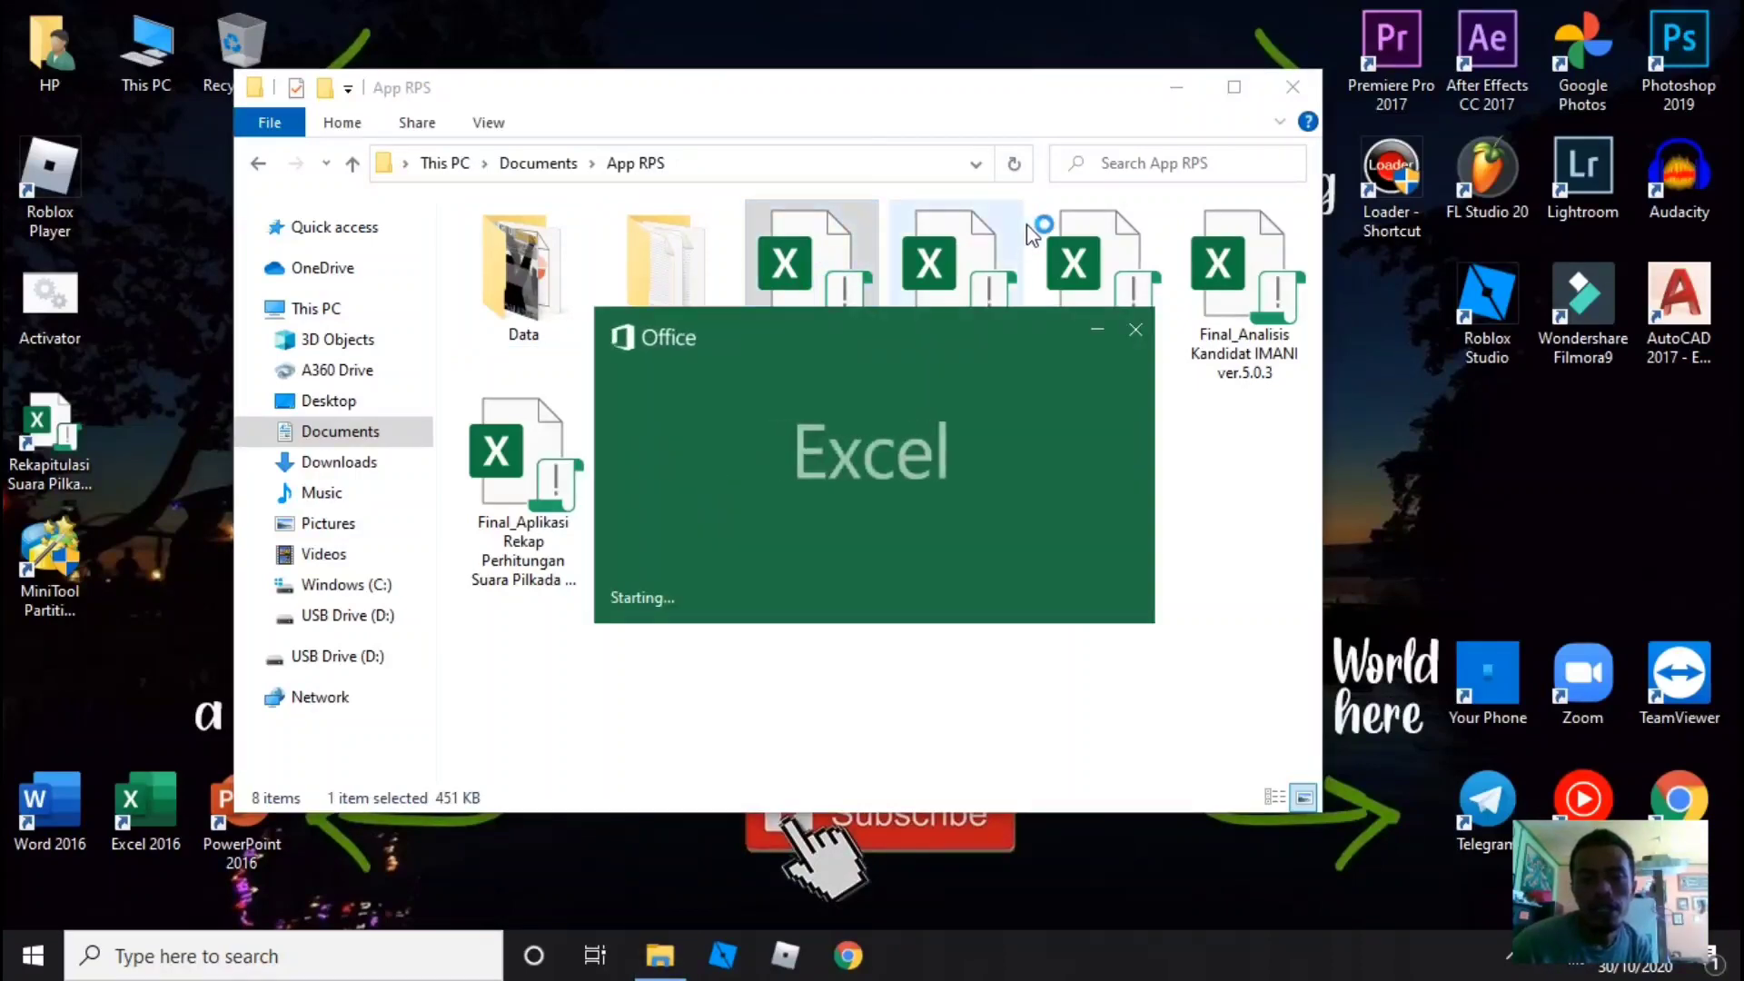
{"action": "left_click", "coordinate": [1185, 89]}
{"action": "type", "text": "a"}
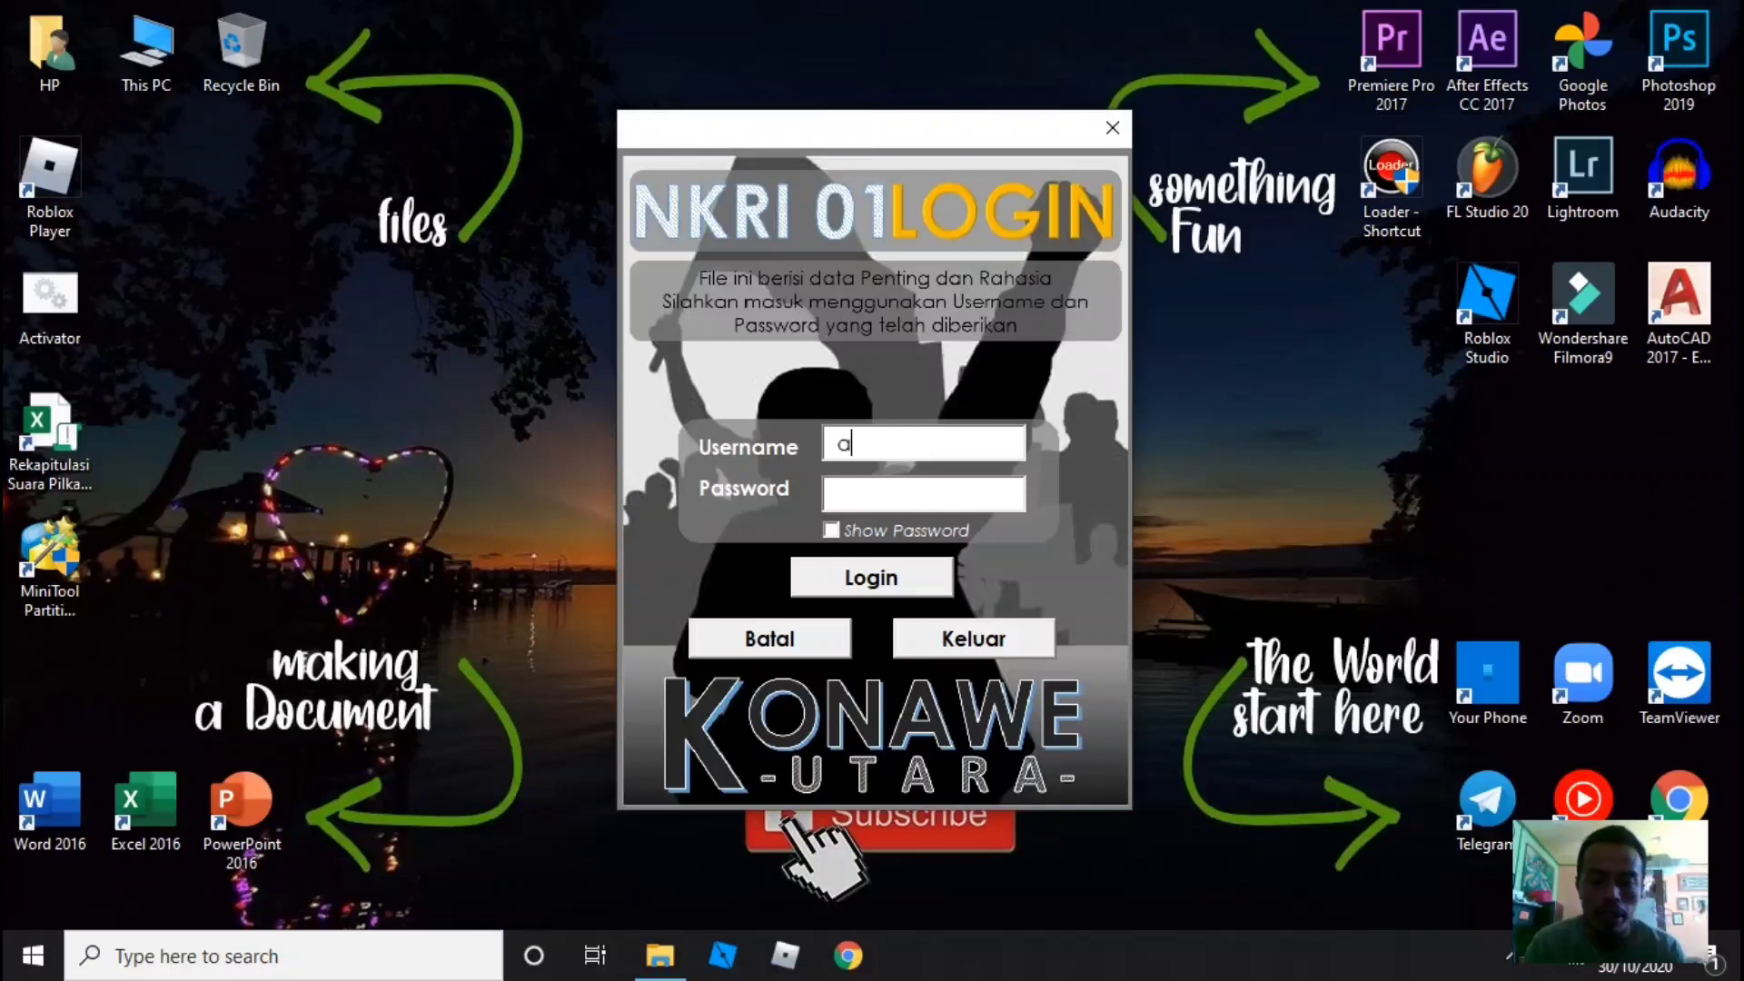
Log in with the admin username and password, retrying after the wrong-password error
{"action": "type", "text": "dmin"}
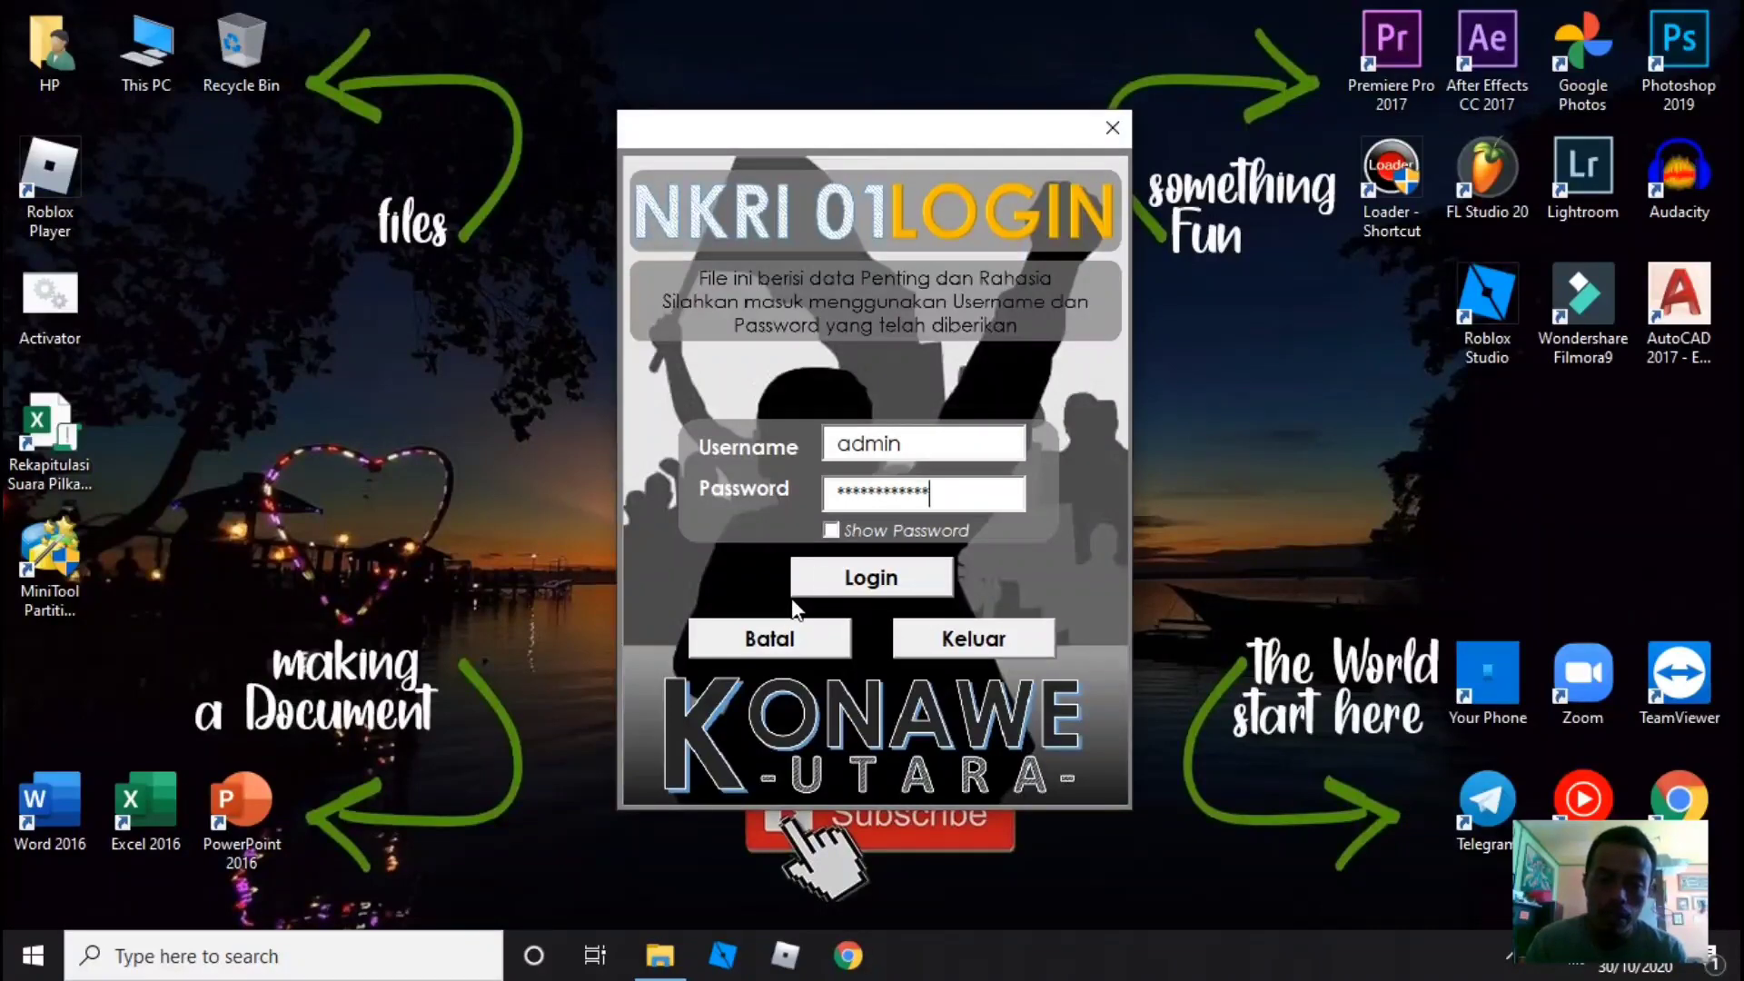
{"action": "left_click", "coordinate": [833, 580]}
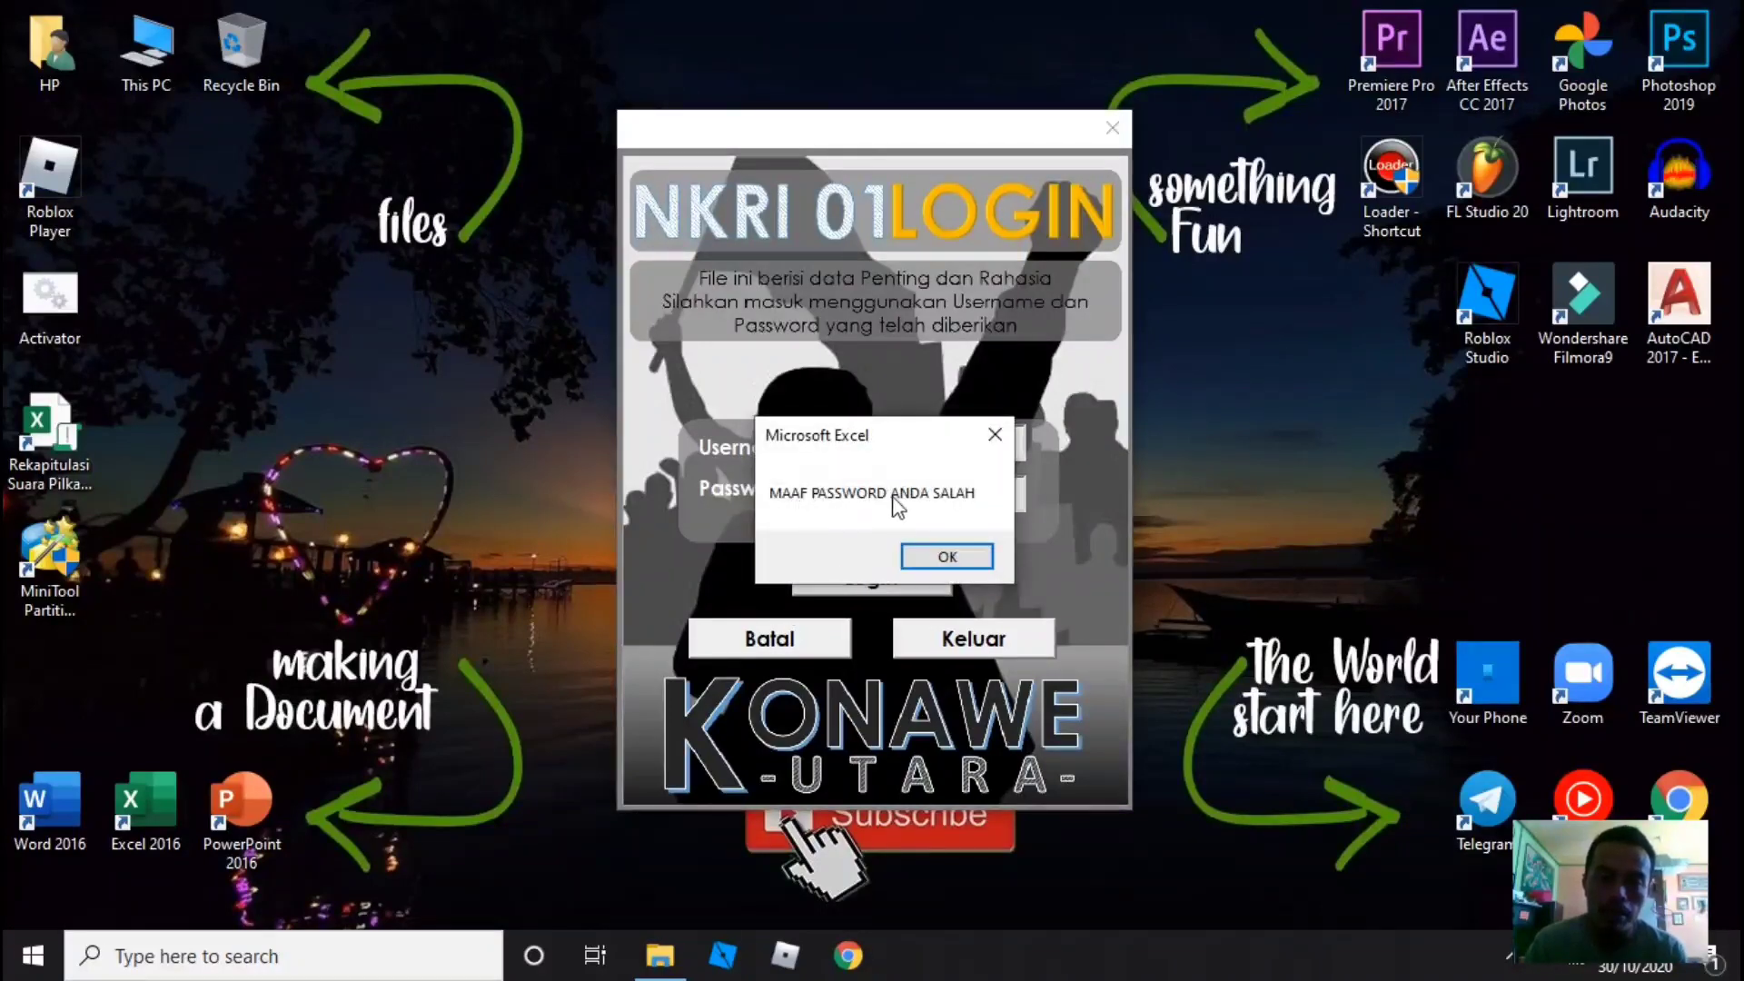
{"action": "left_click", "coordinate": [940, 556]}
{"action": "left_click", "coordinate": [787, 637]}
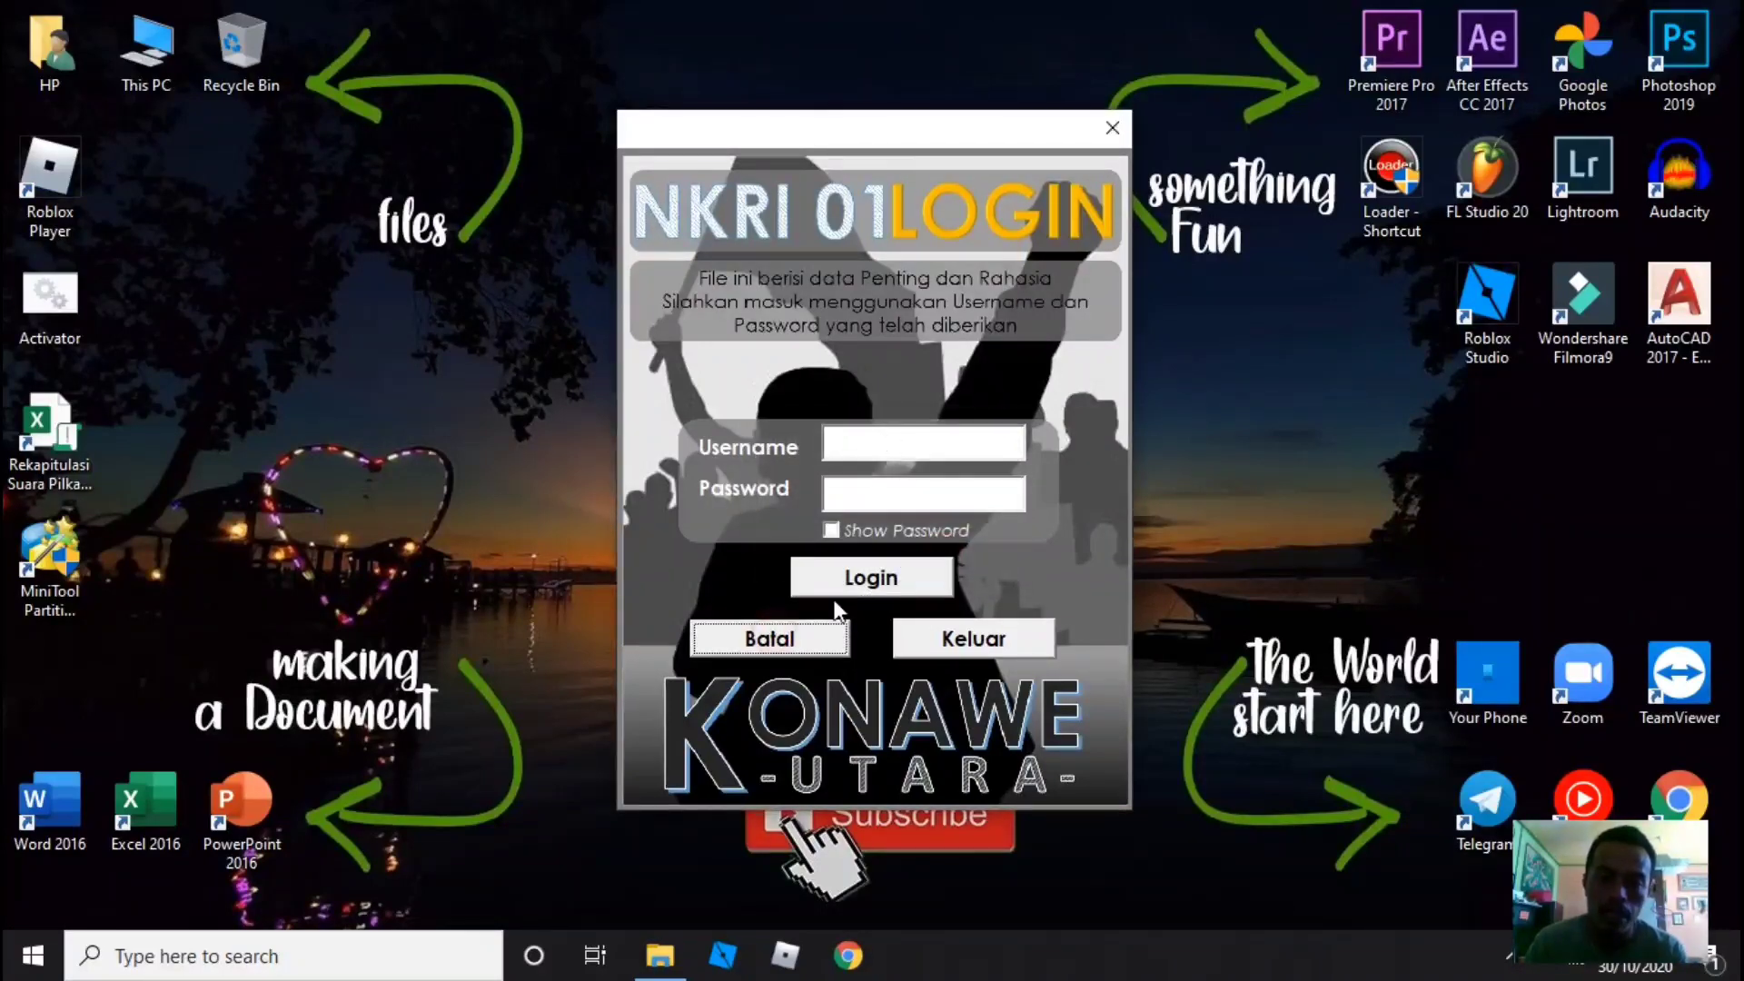
{"action": "left_click", "coordinate": [921, 446]}
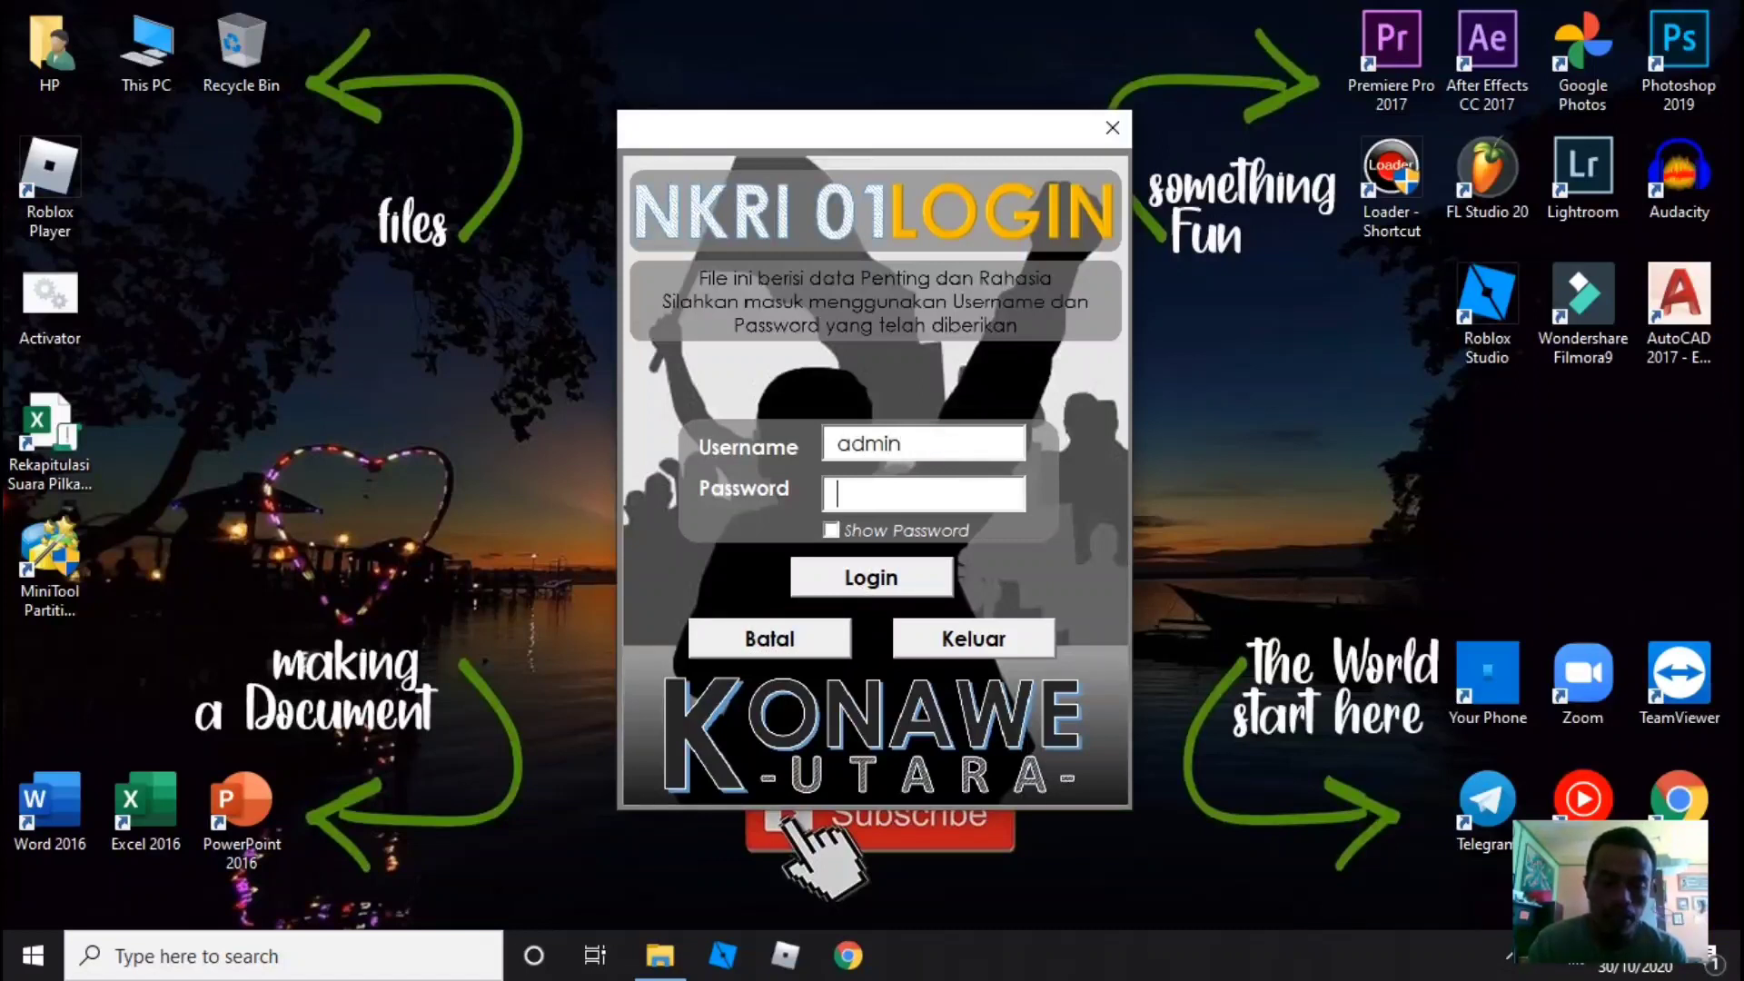
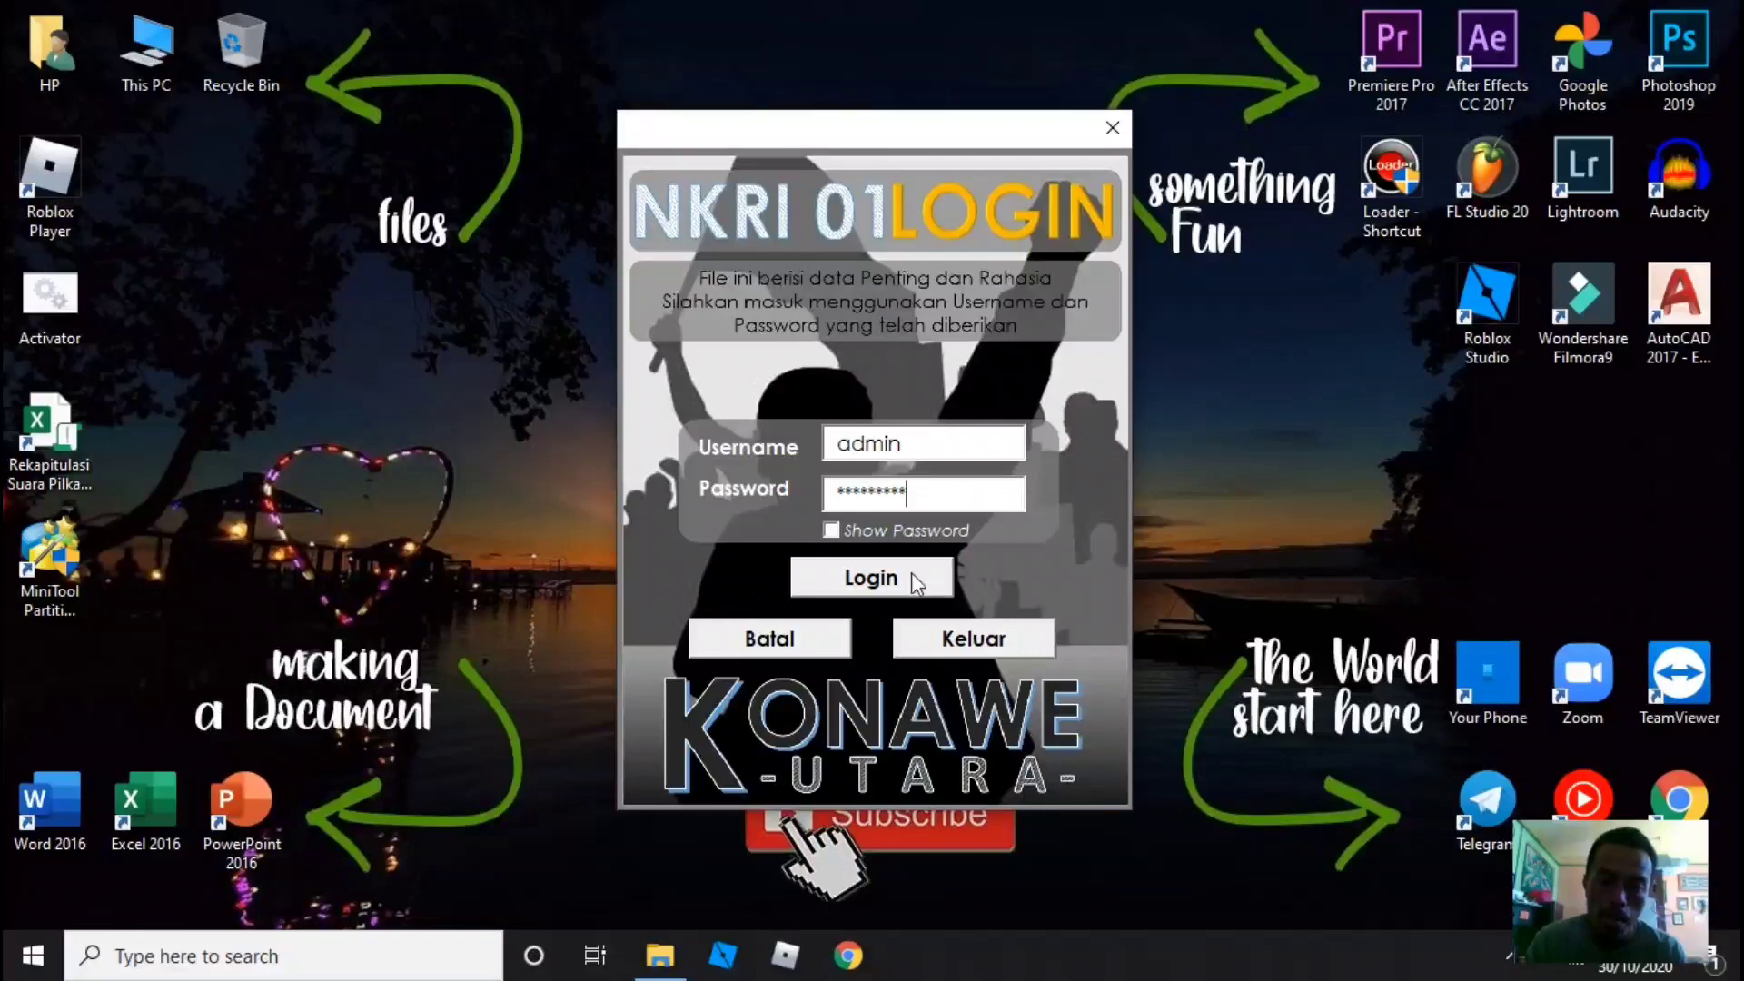
{"action": "left_click", "coordinate": [912, 572]}
Acknowledge the LOGIN BERHASIL message to reach the recap dashboard with both candidates at 0 votes
{"action": "left_click", "coordinate": [914, 562]}
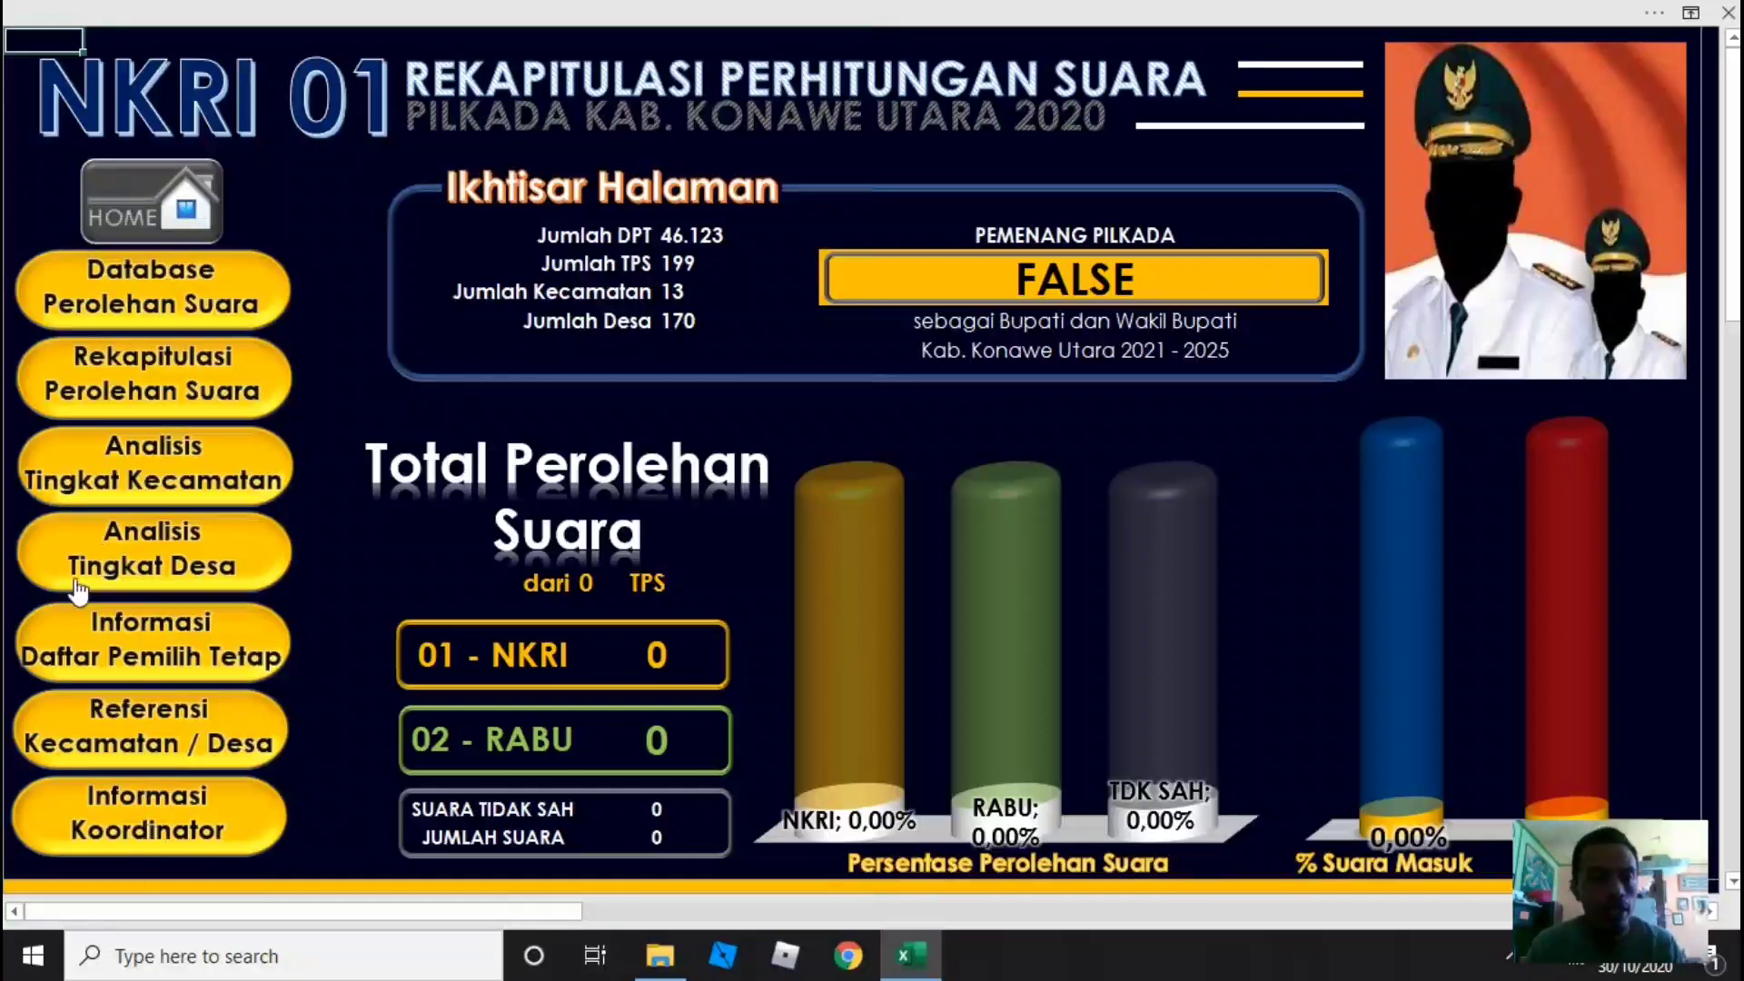
{"action": "left_click", "coordinate": [147, 809]}
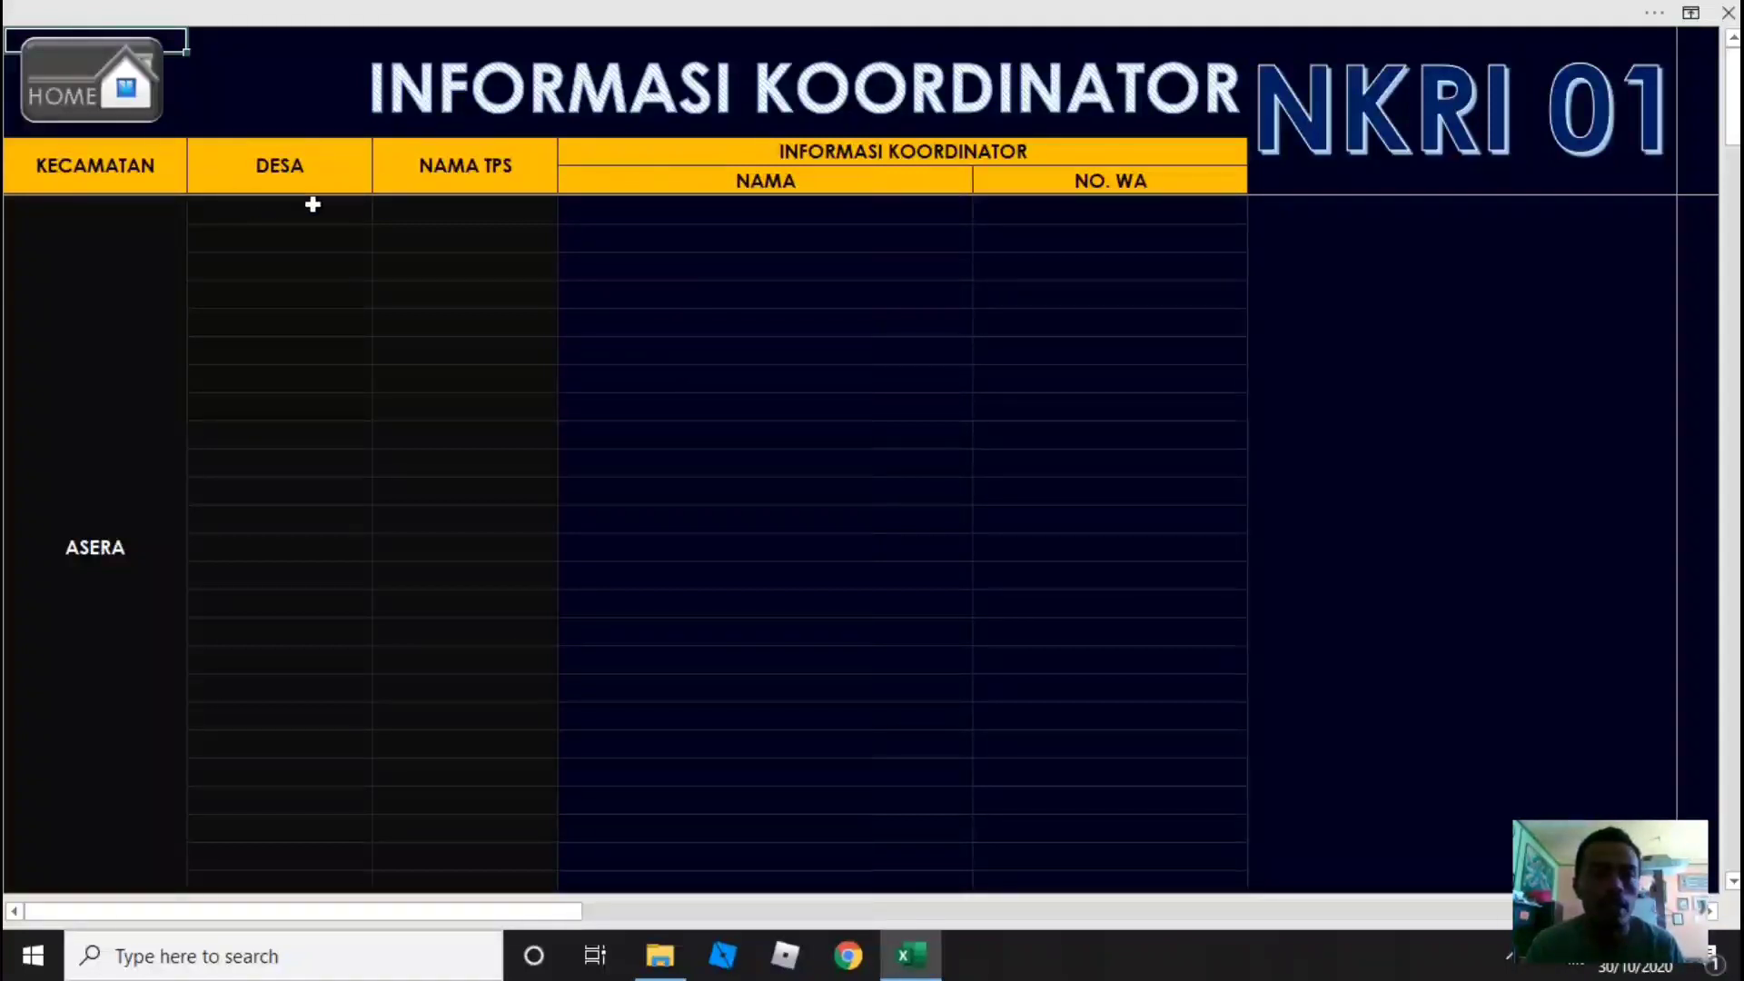
{"action": "left_click", "coordinate": [765, 217]}
{"action": "left_click_drag", "start_coordinate": [1106, 381], "coordinate": [997, 405]}
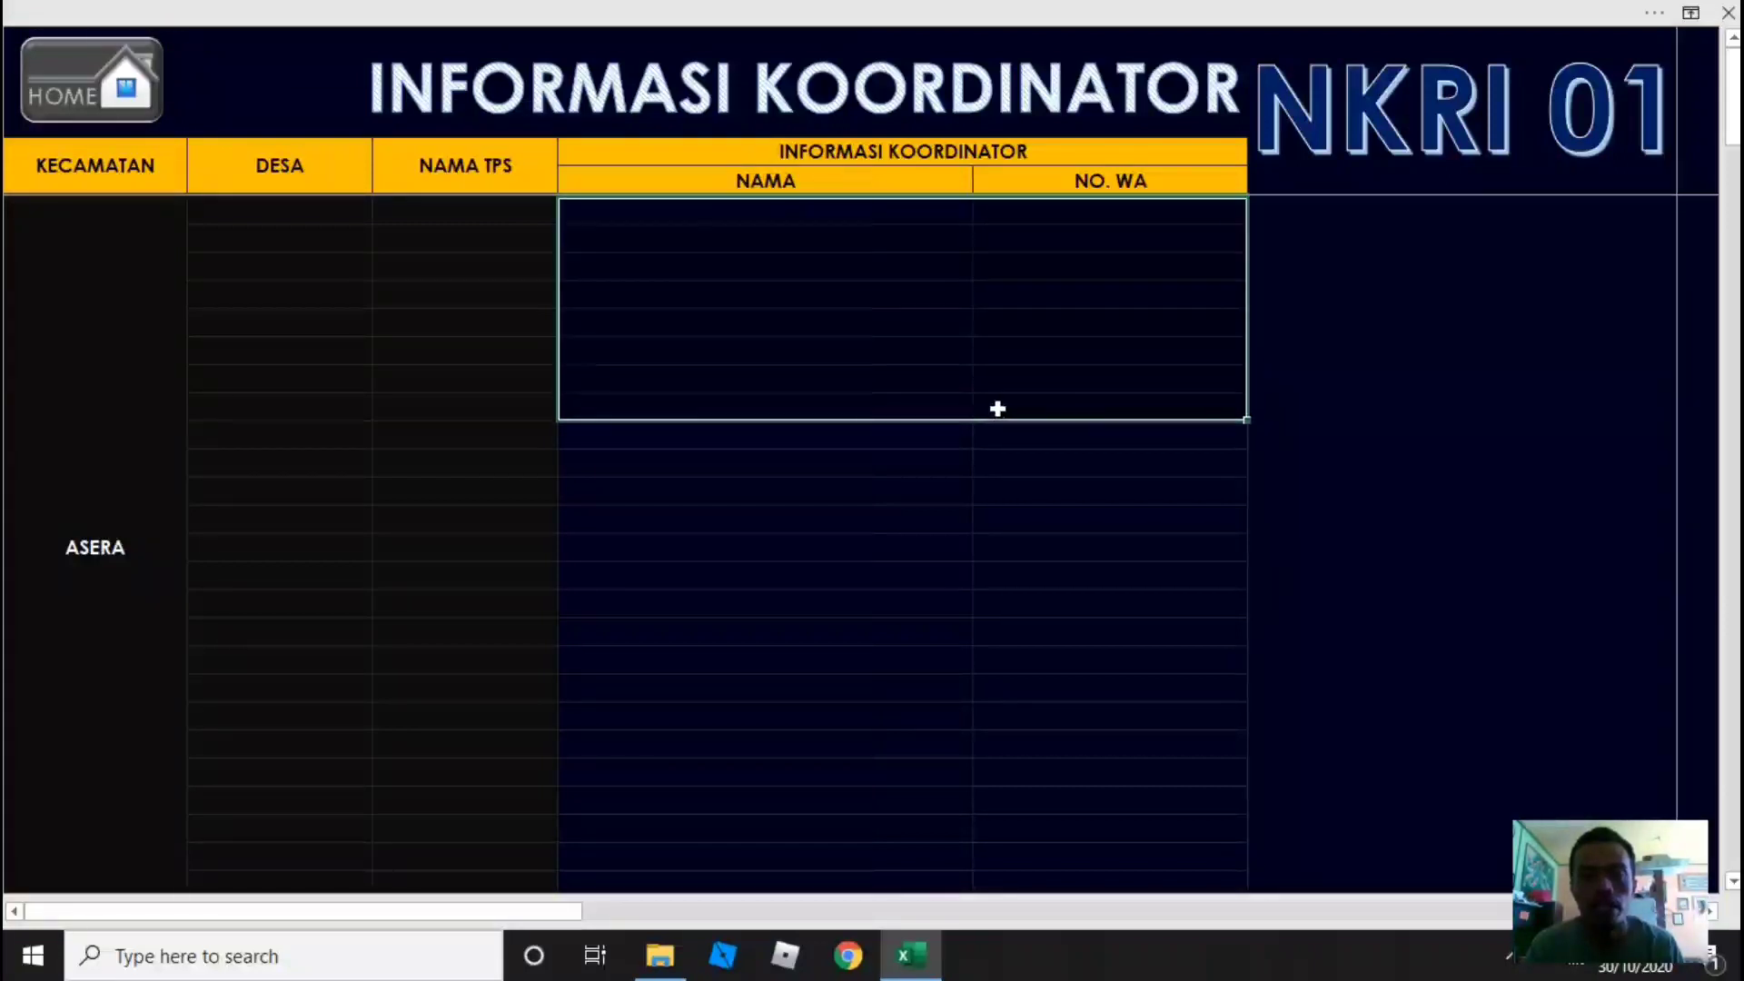
{"action": "left_click", "coordinate": [776, 259]}
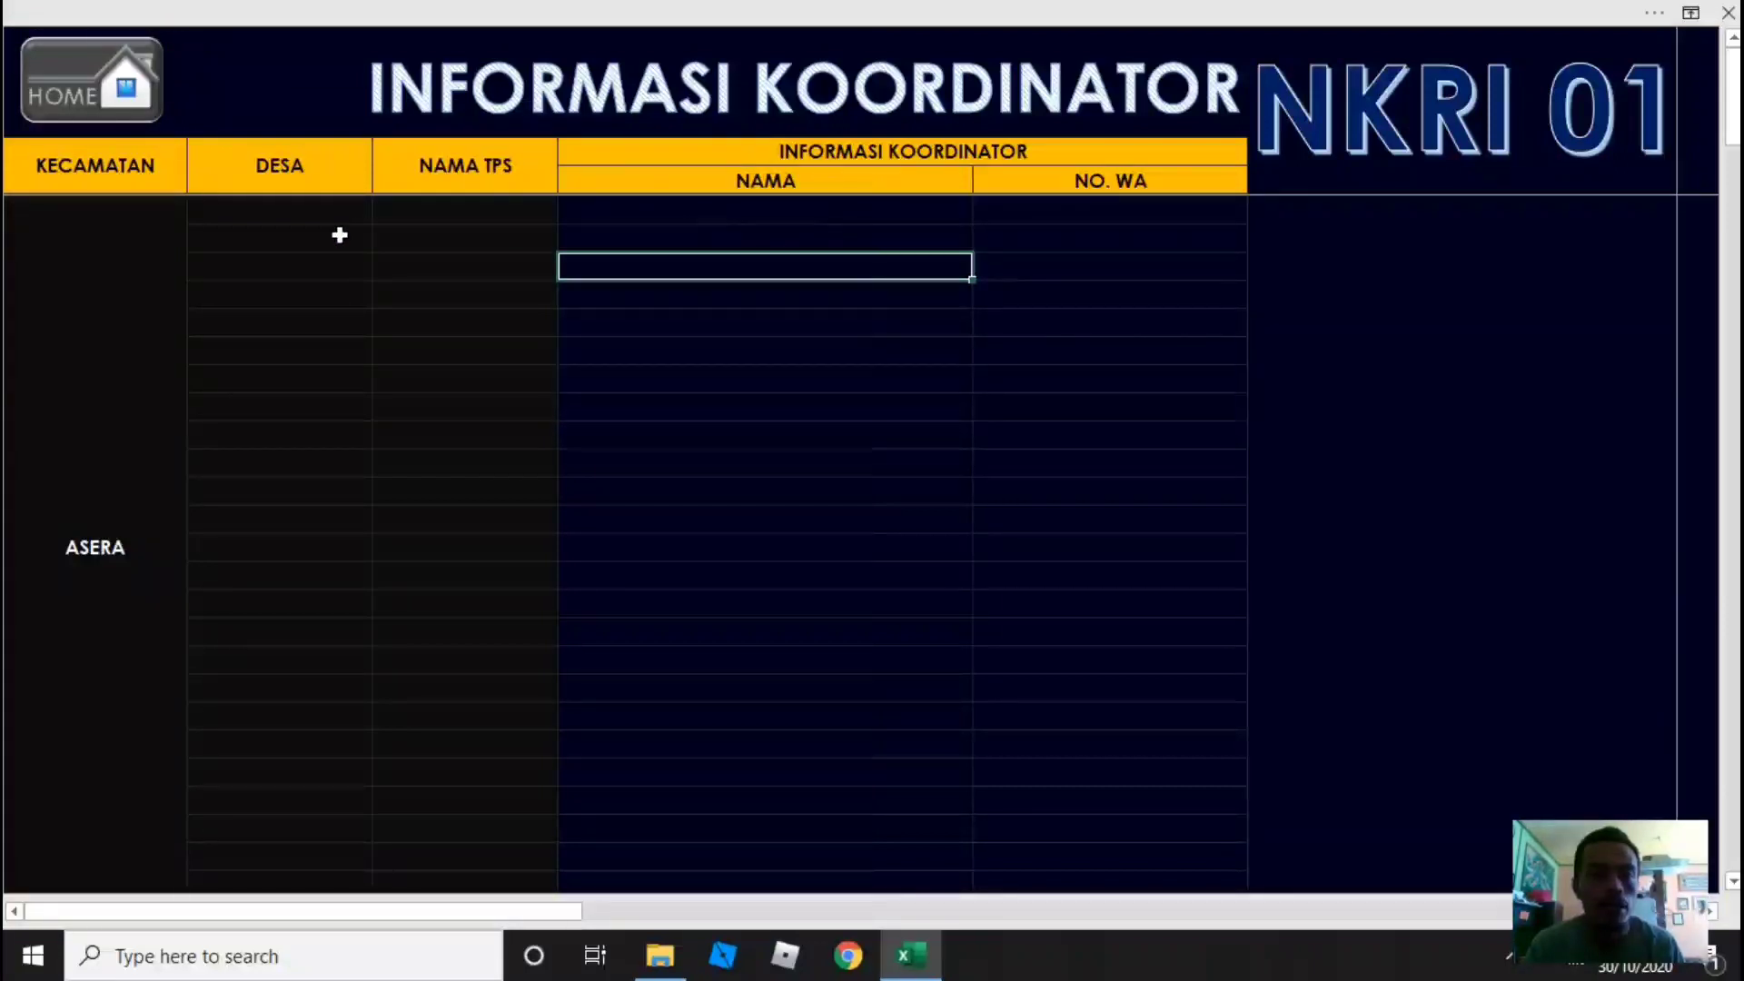
{"action": "left_click", "coordinate": [840, 213]}
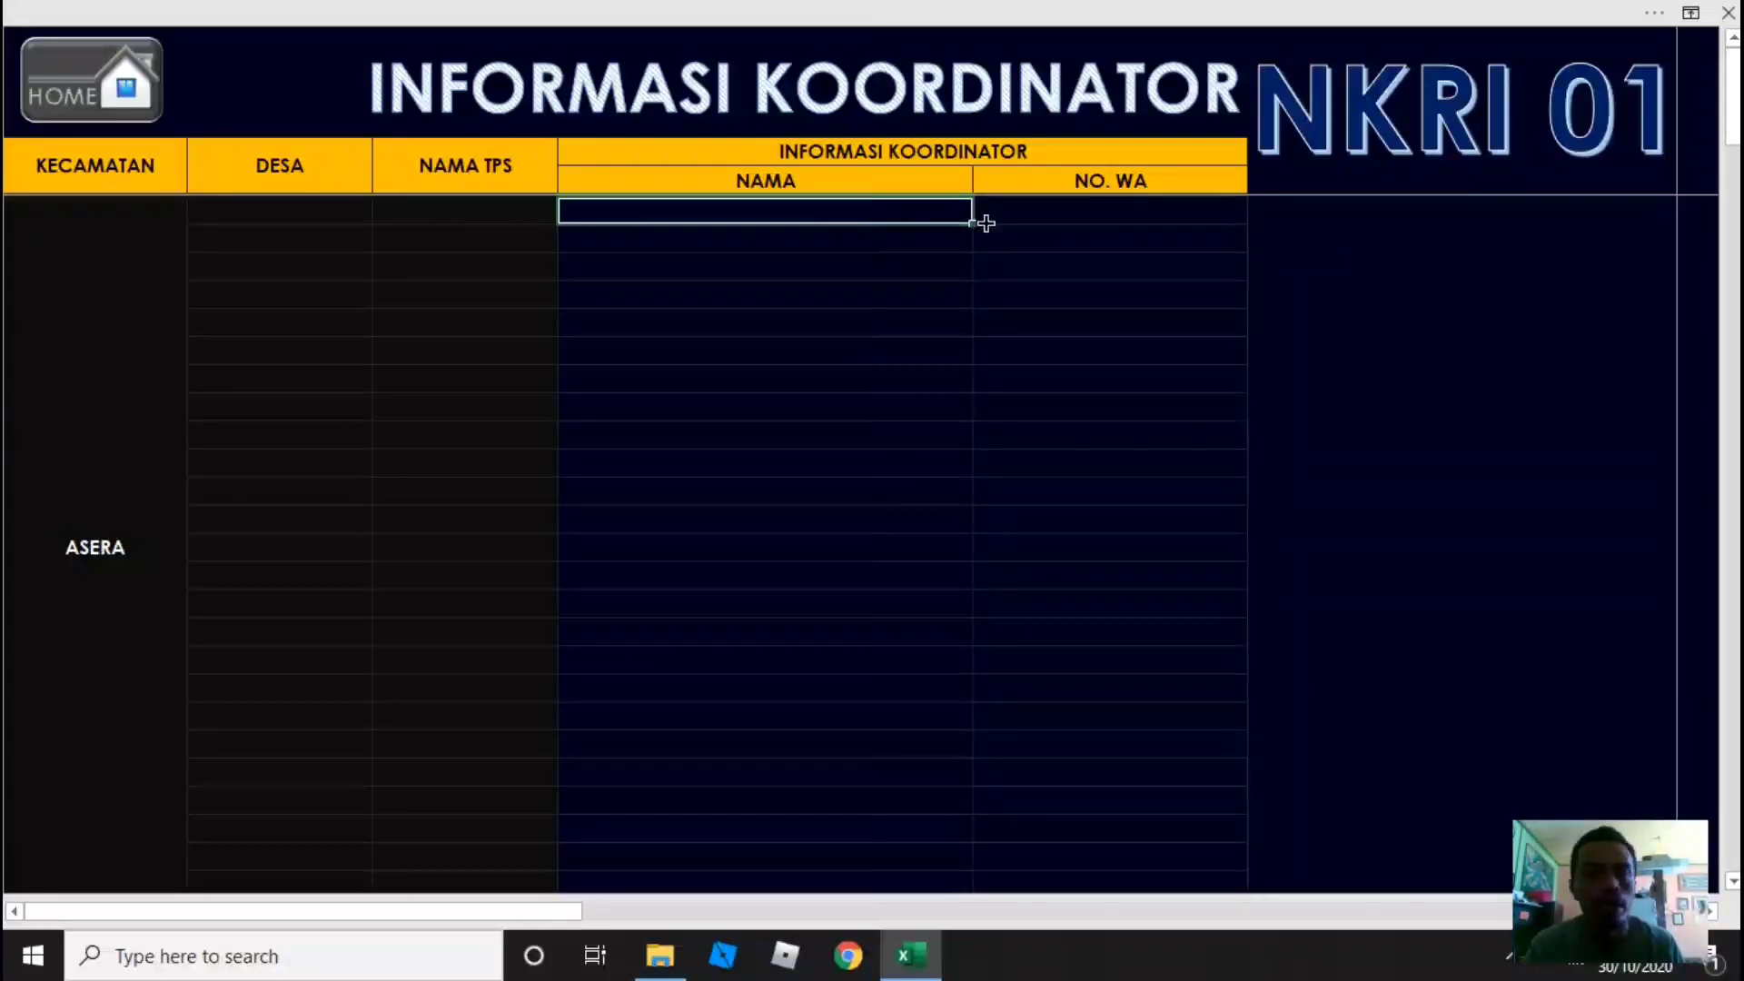
{"action": "left_click", "coordinate": [56, 86]}
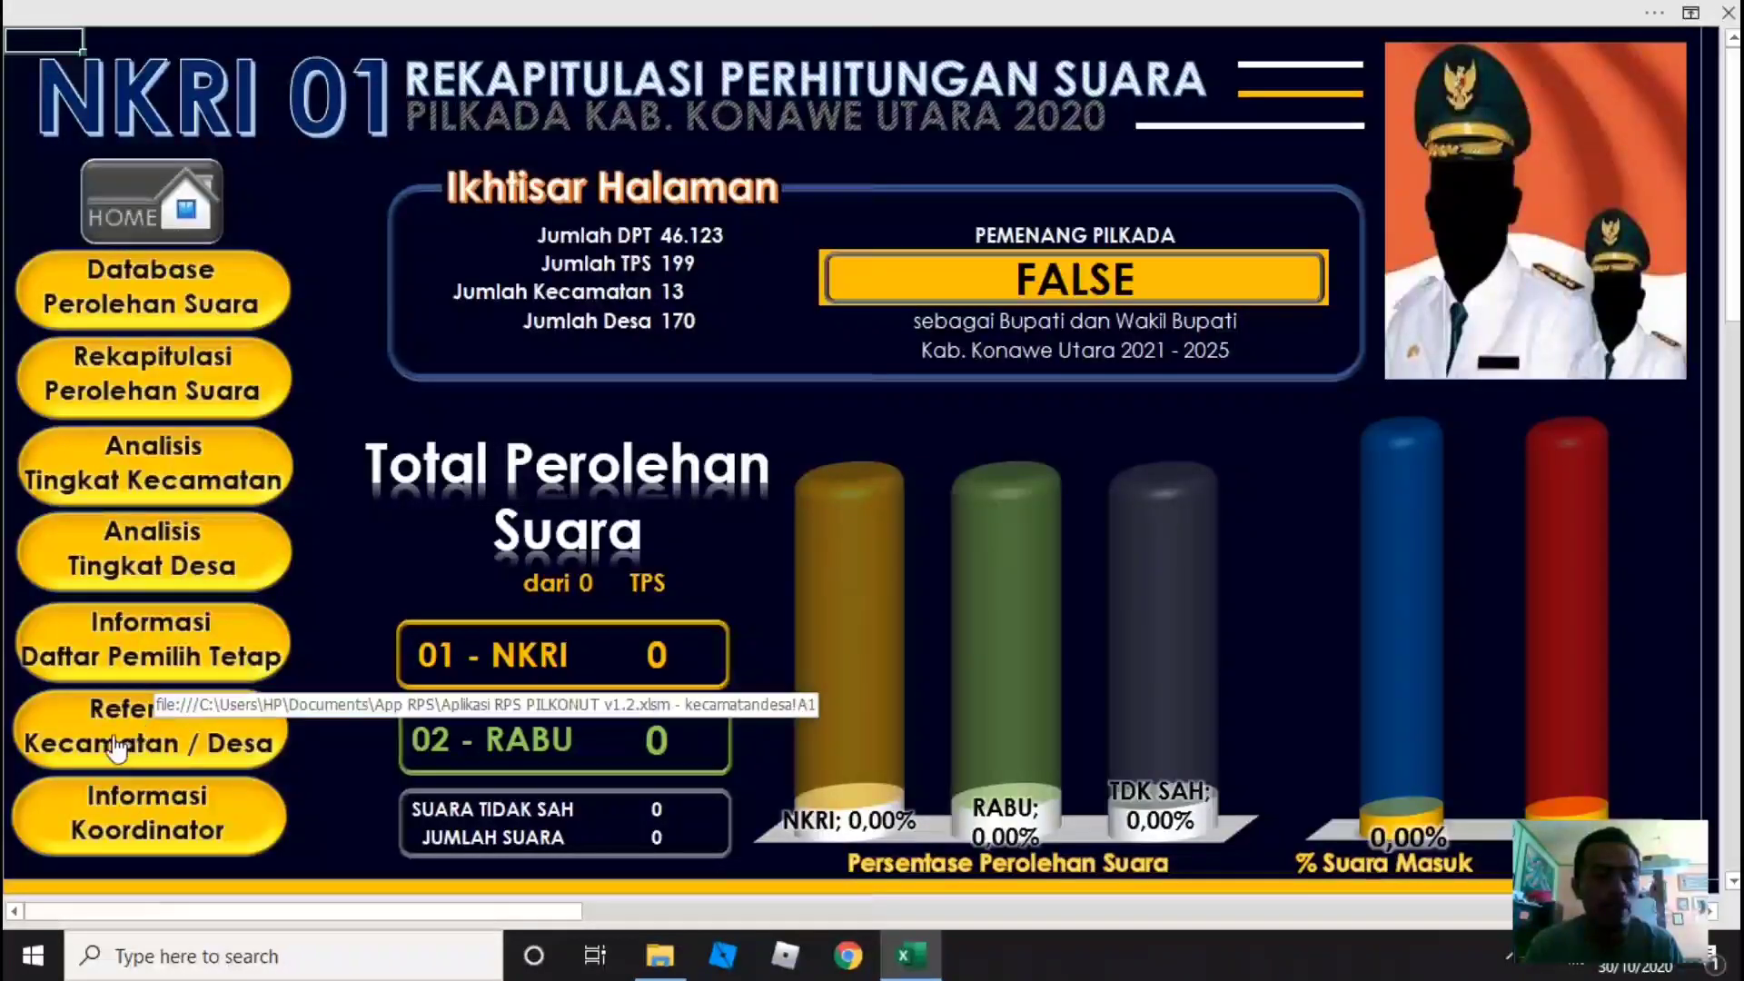
{"action": "left_click", "coordinate": [109, 737]}
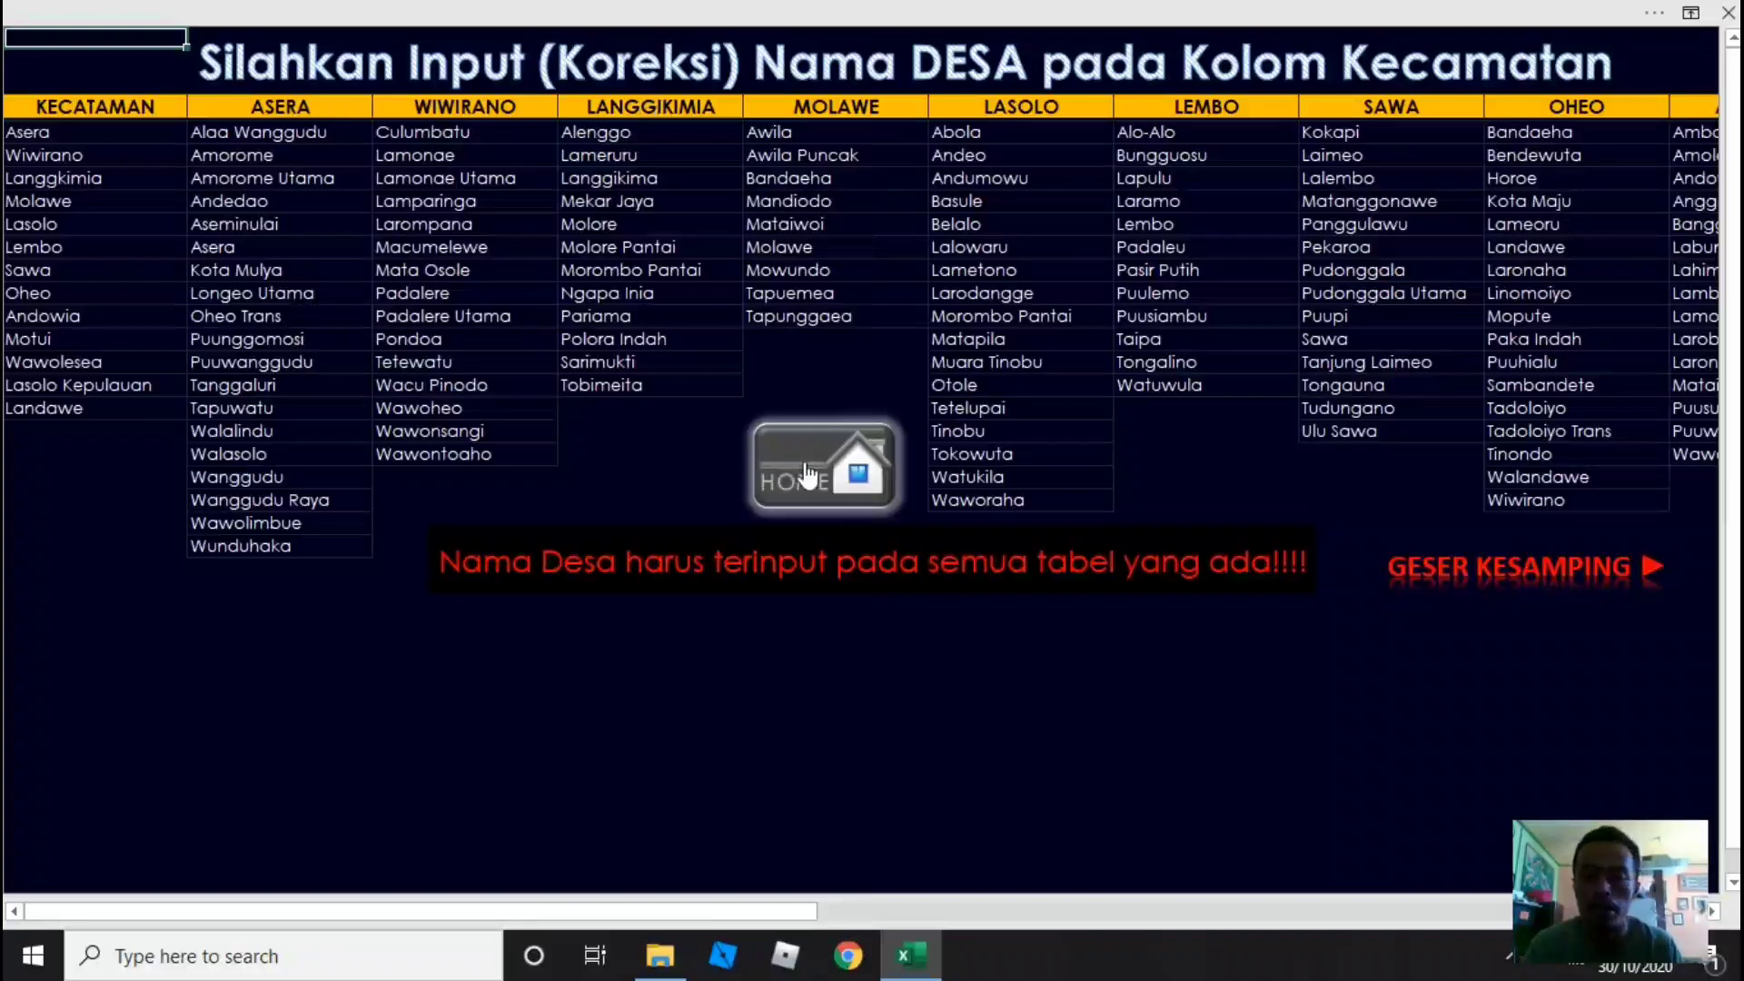
{"action": "mouse_move", "coordinate": [770, 912]}
{"action": "left_mouse_down"}
{"action": "mouse_move", "coordinate": [1229, 917]}
{"action": "mouse_move", "coordinate": [754, 917]}
{"action": "left_mouse_up"}
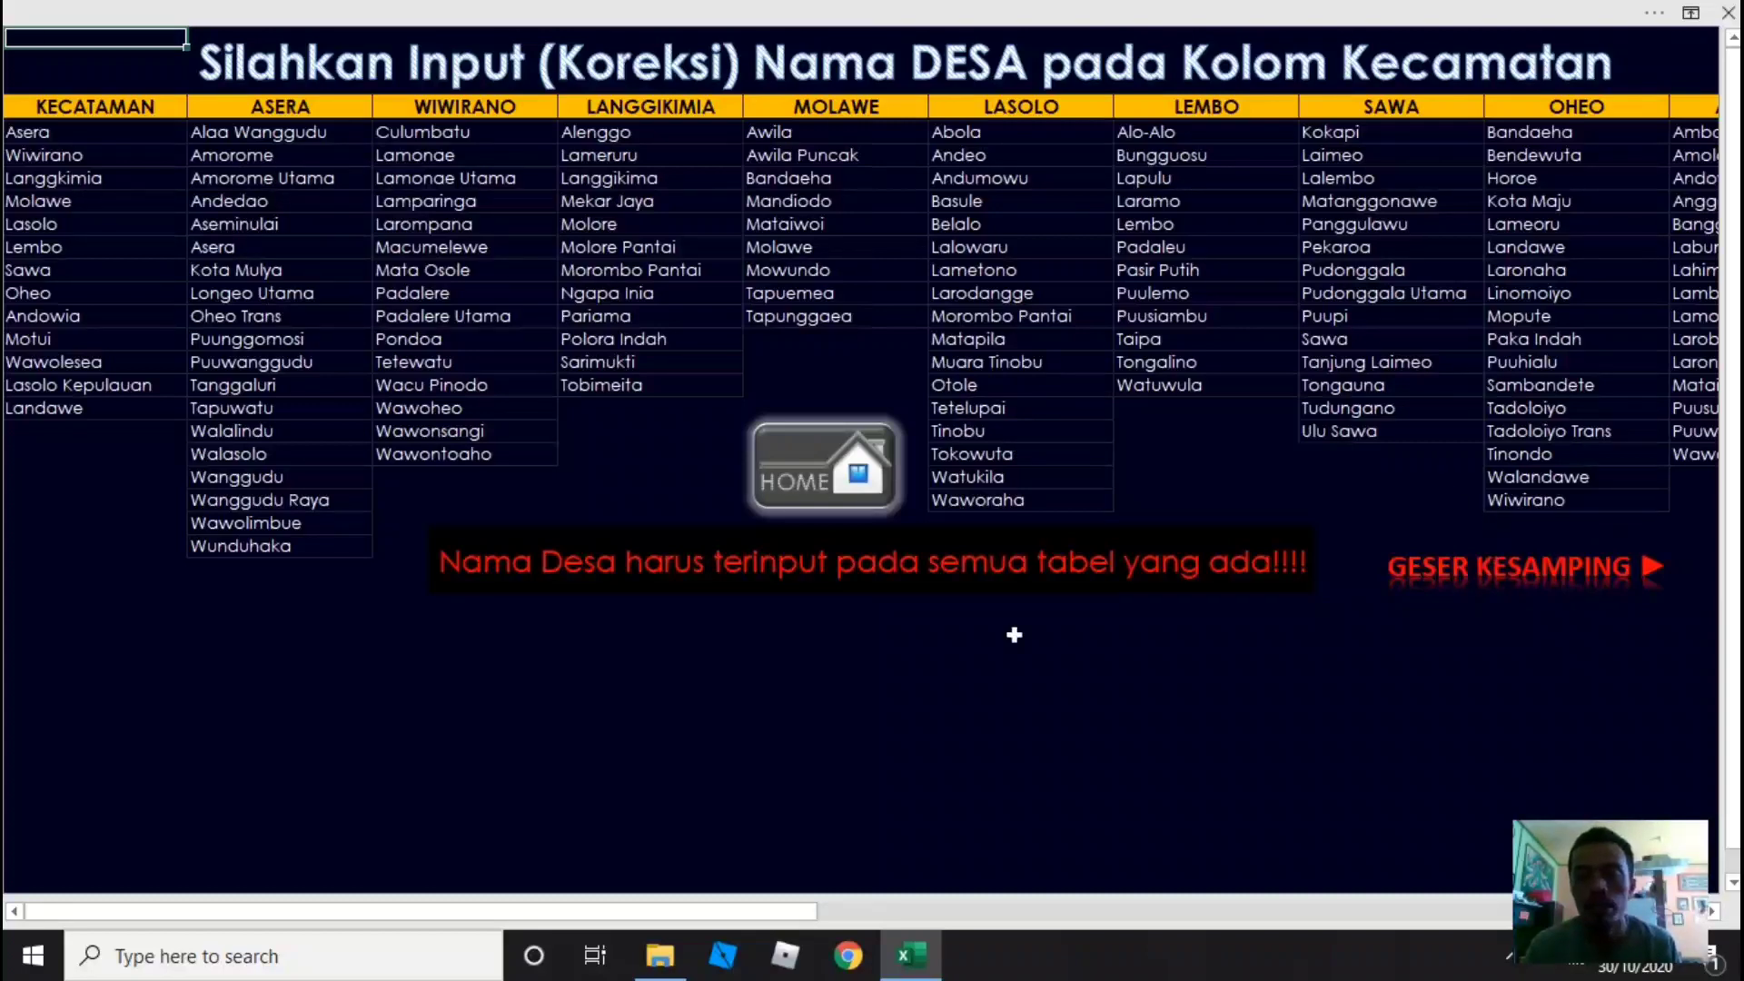
{"action": "left_click", "coordinate": [777, 500]}
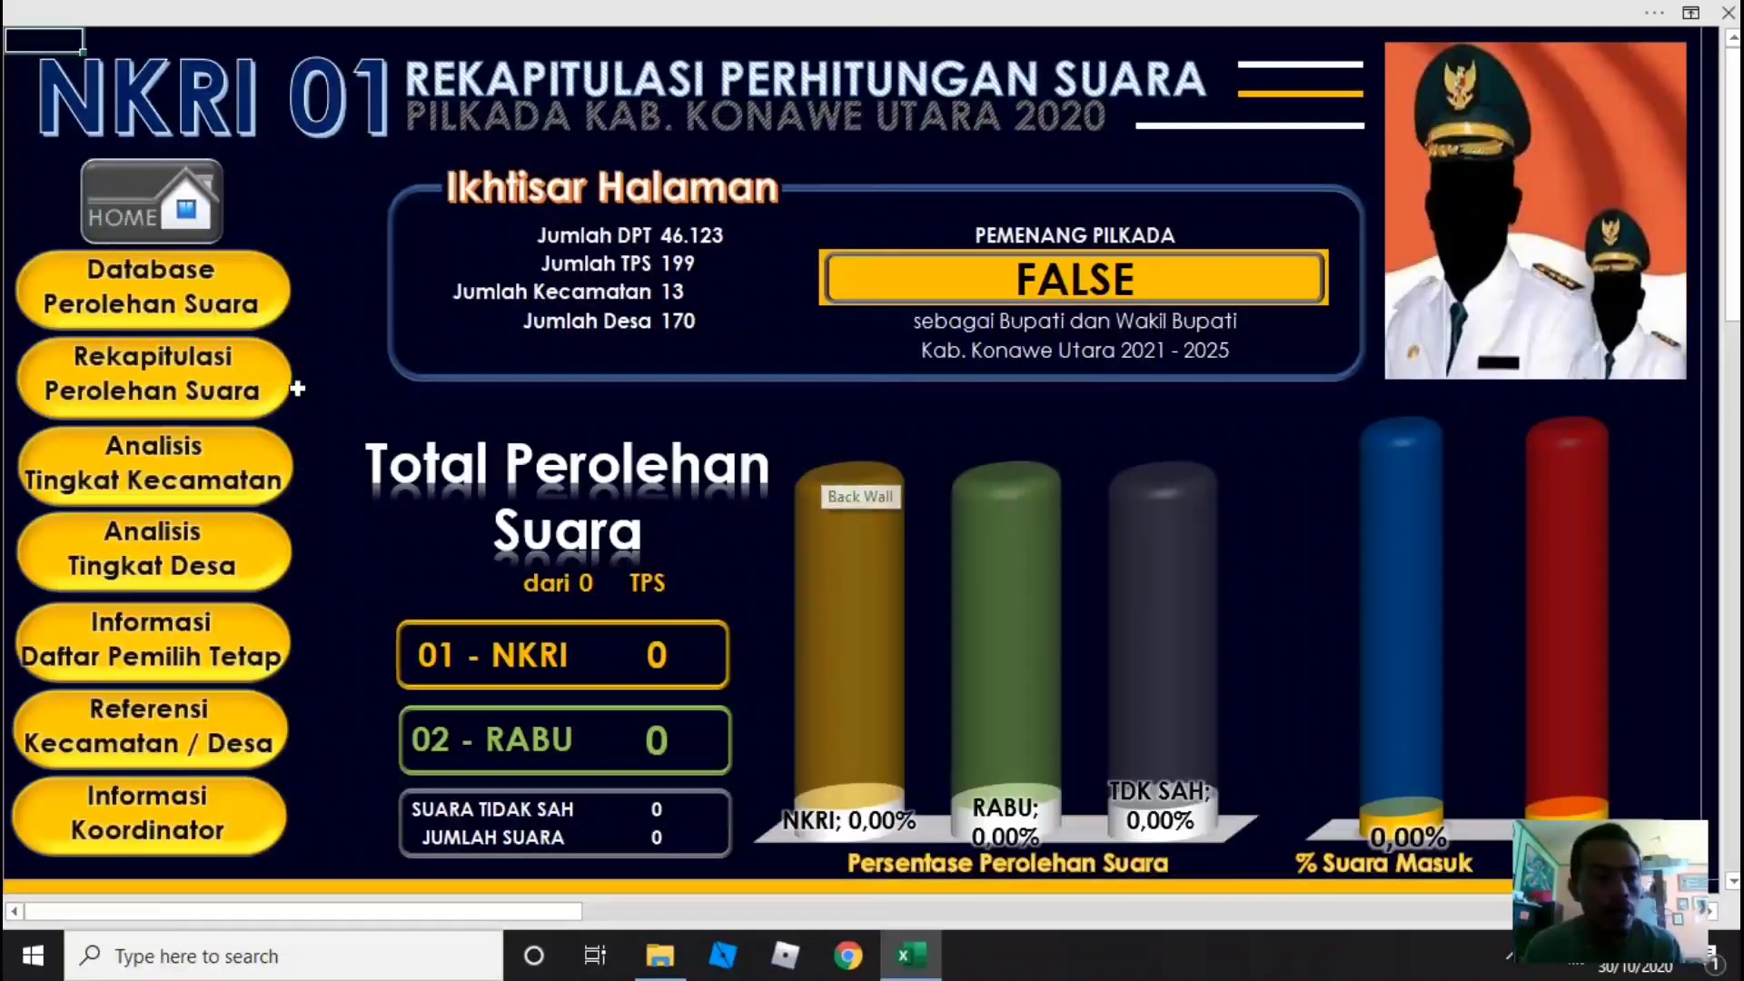
Open the Informasi Daftar Pemilih Tetap sheet and inspect the DPT total of 46.123
{"action": "left_click", "coordinate": [137, 645]}
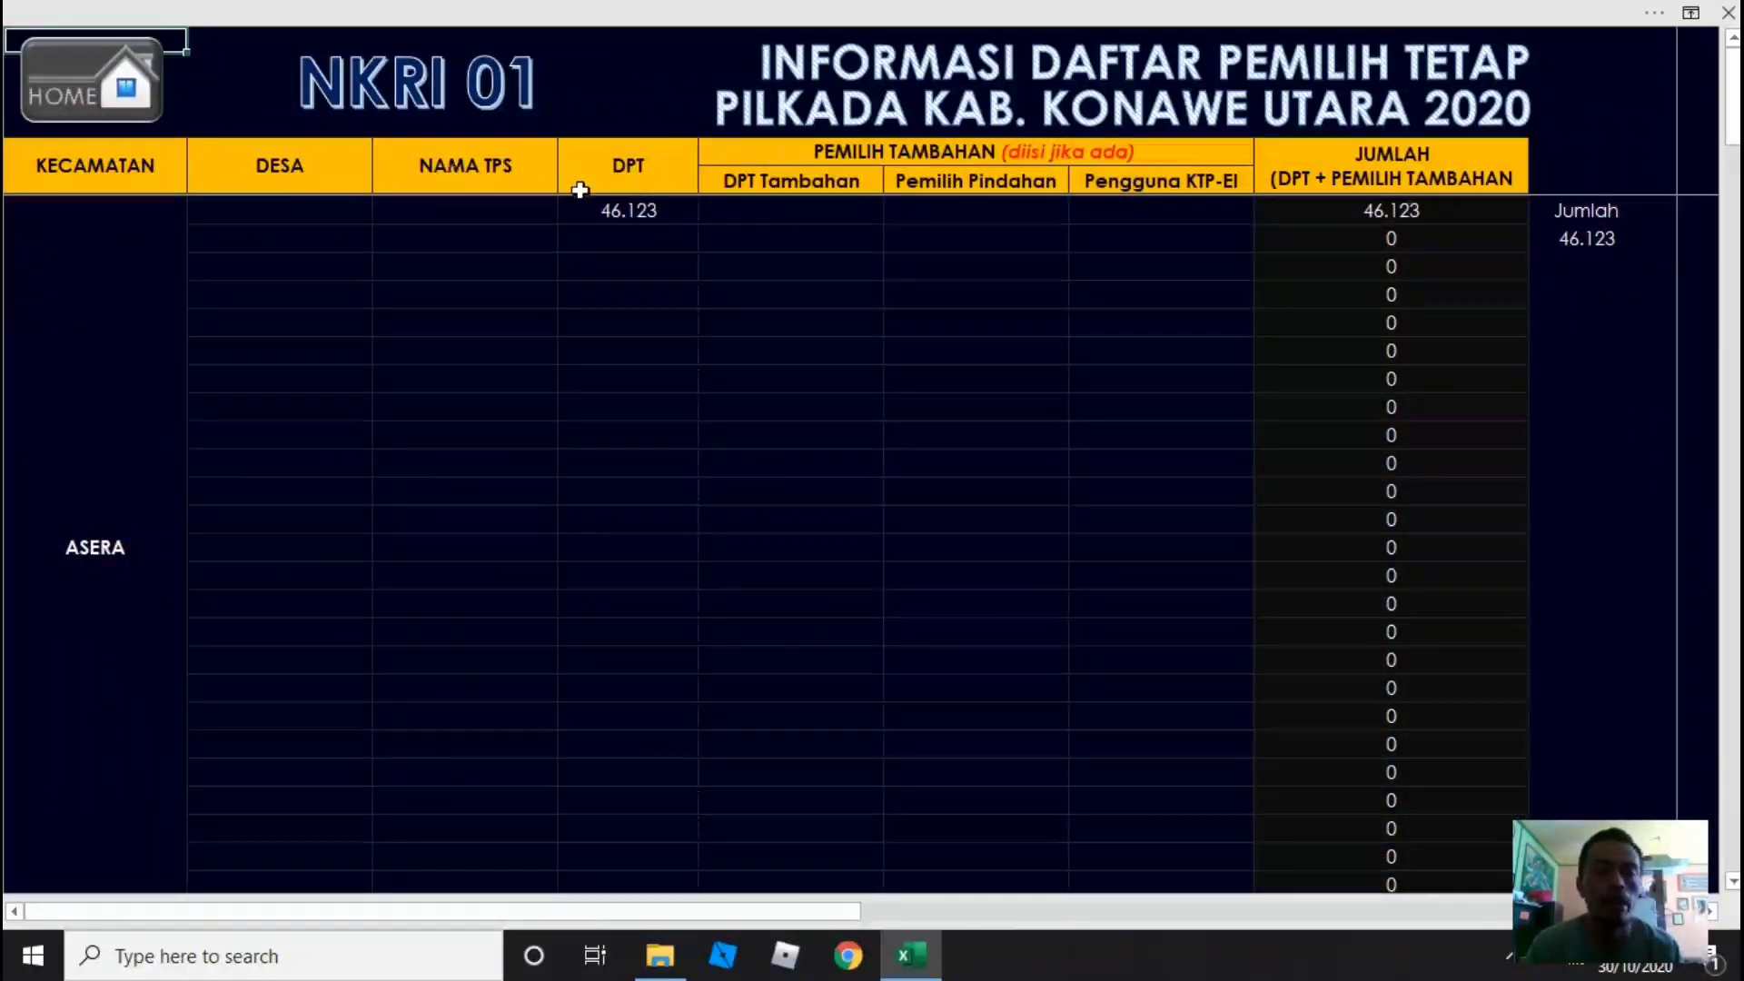
{"action": "left_click", "coordinate": [598, 168]}
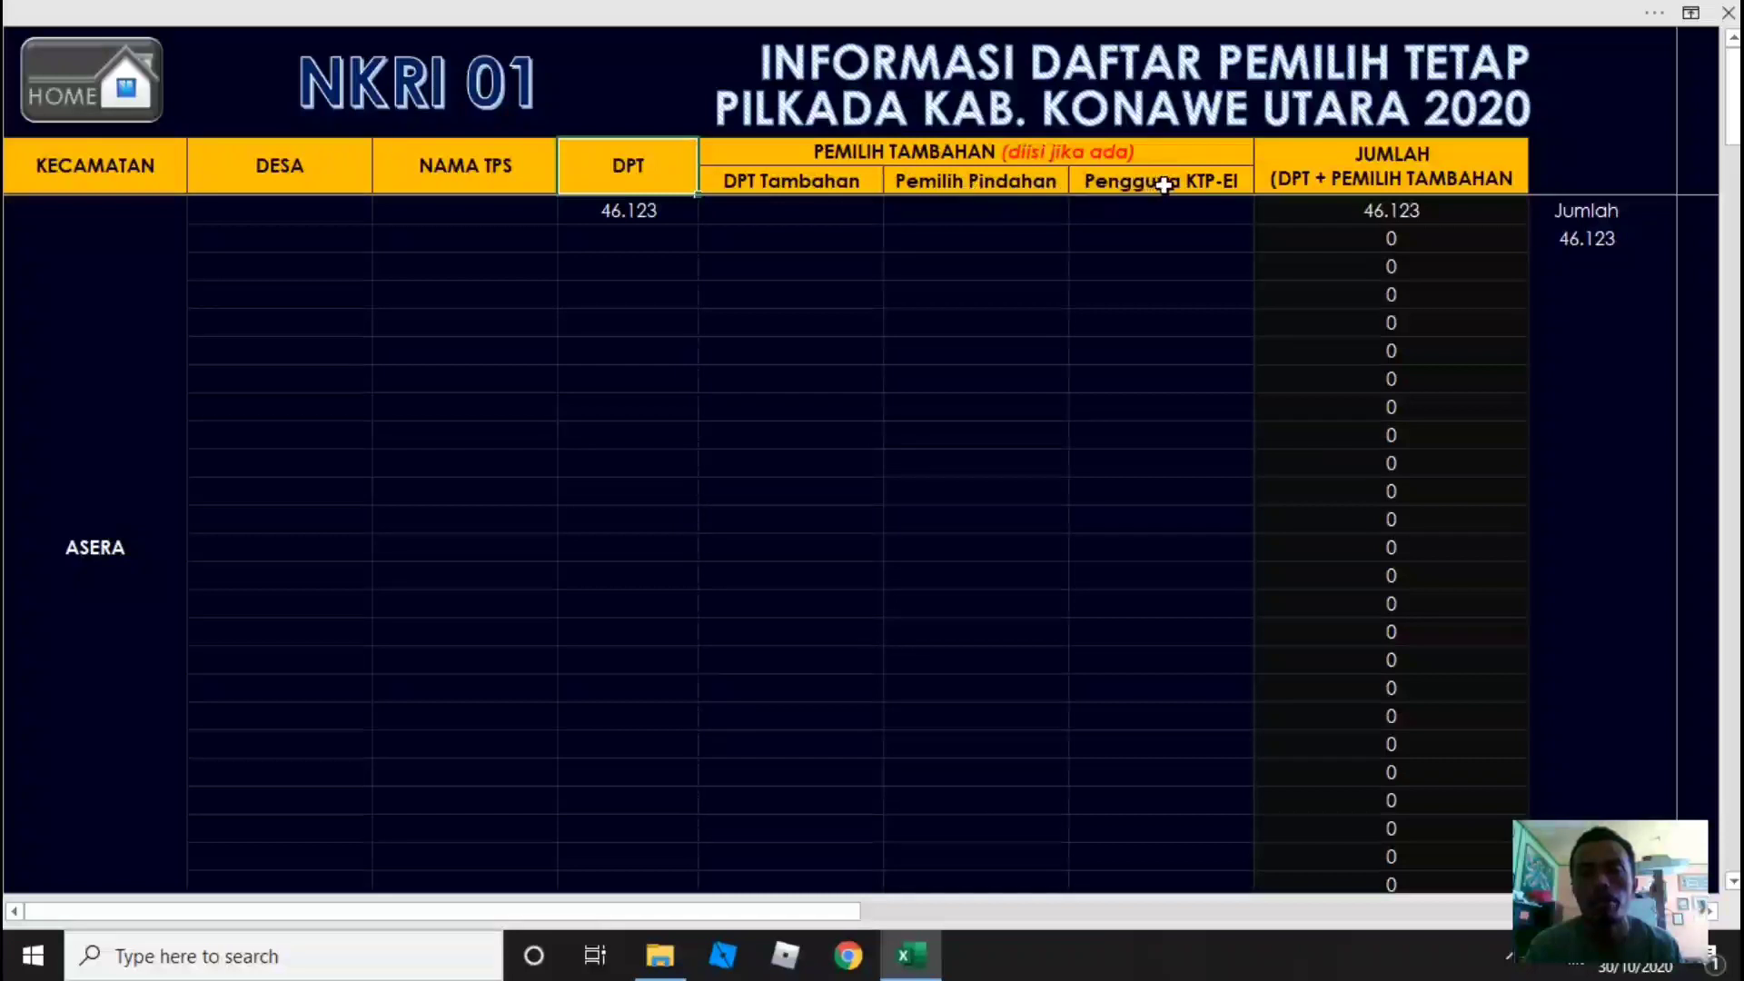
{"action": "left_click", "coordinate": [1387, 209]}
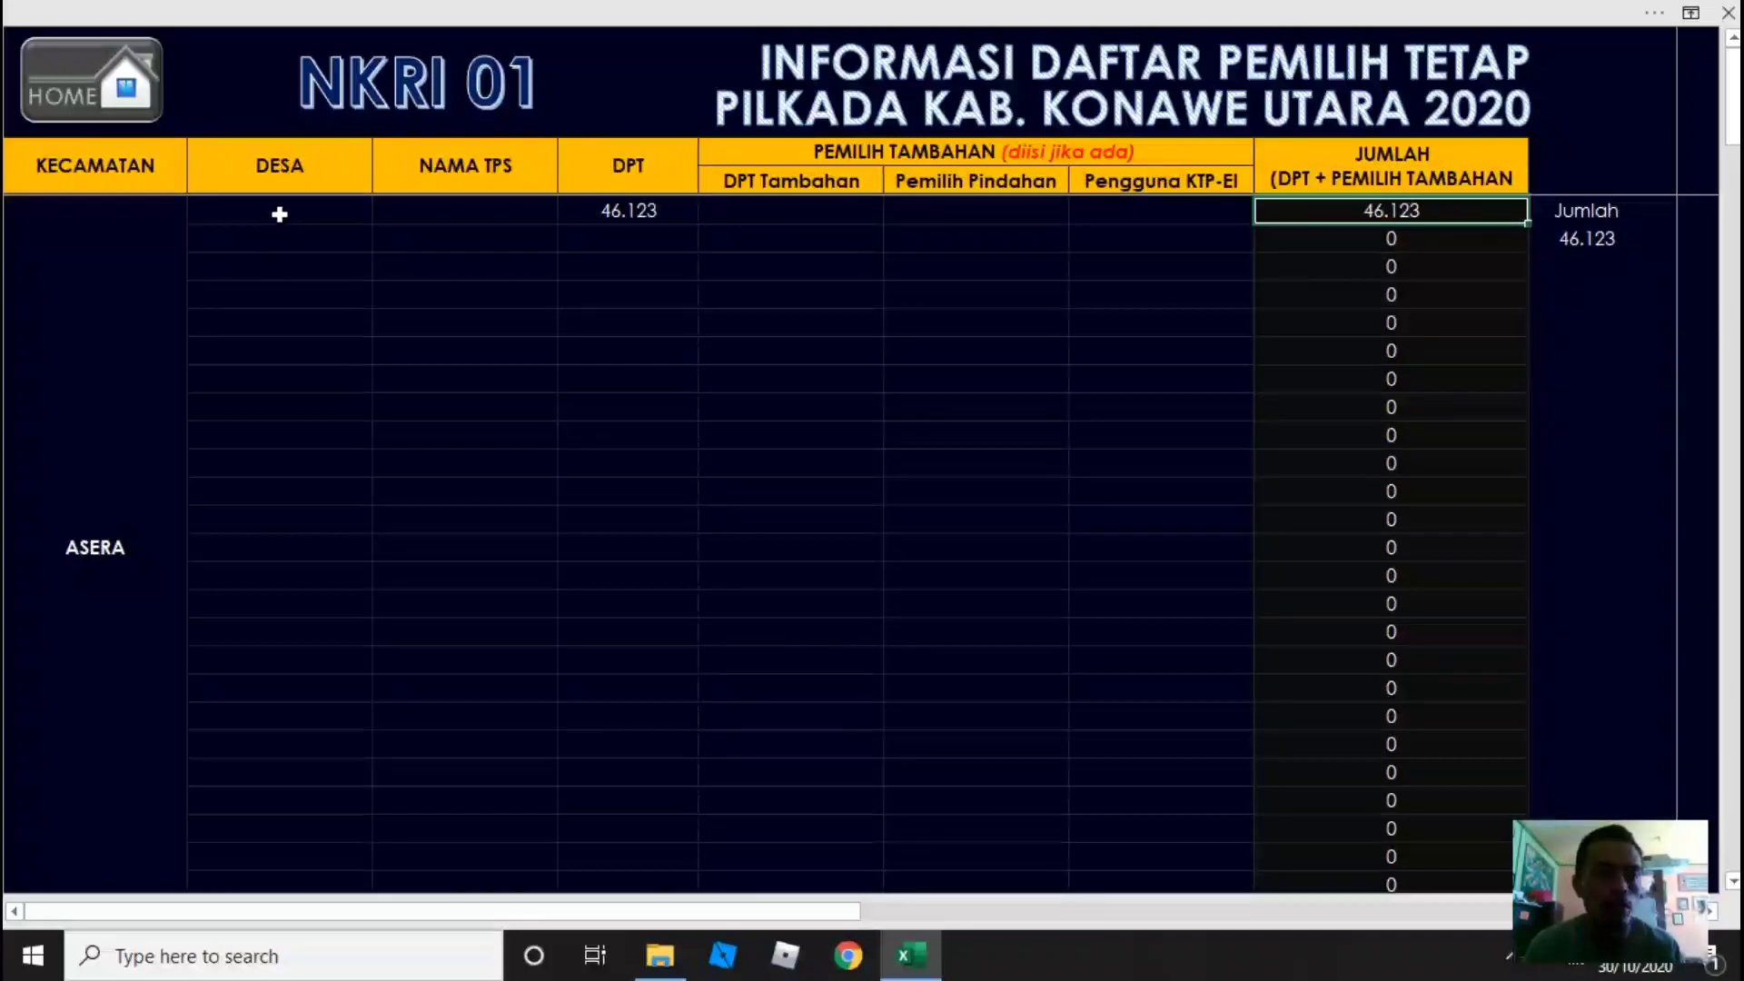
{"action": "left_click_drag", "start_coordinate": [279, 214], "coordinate": [543, 301]}
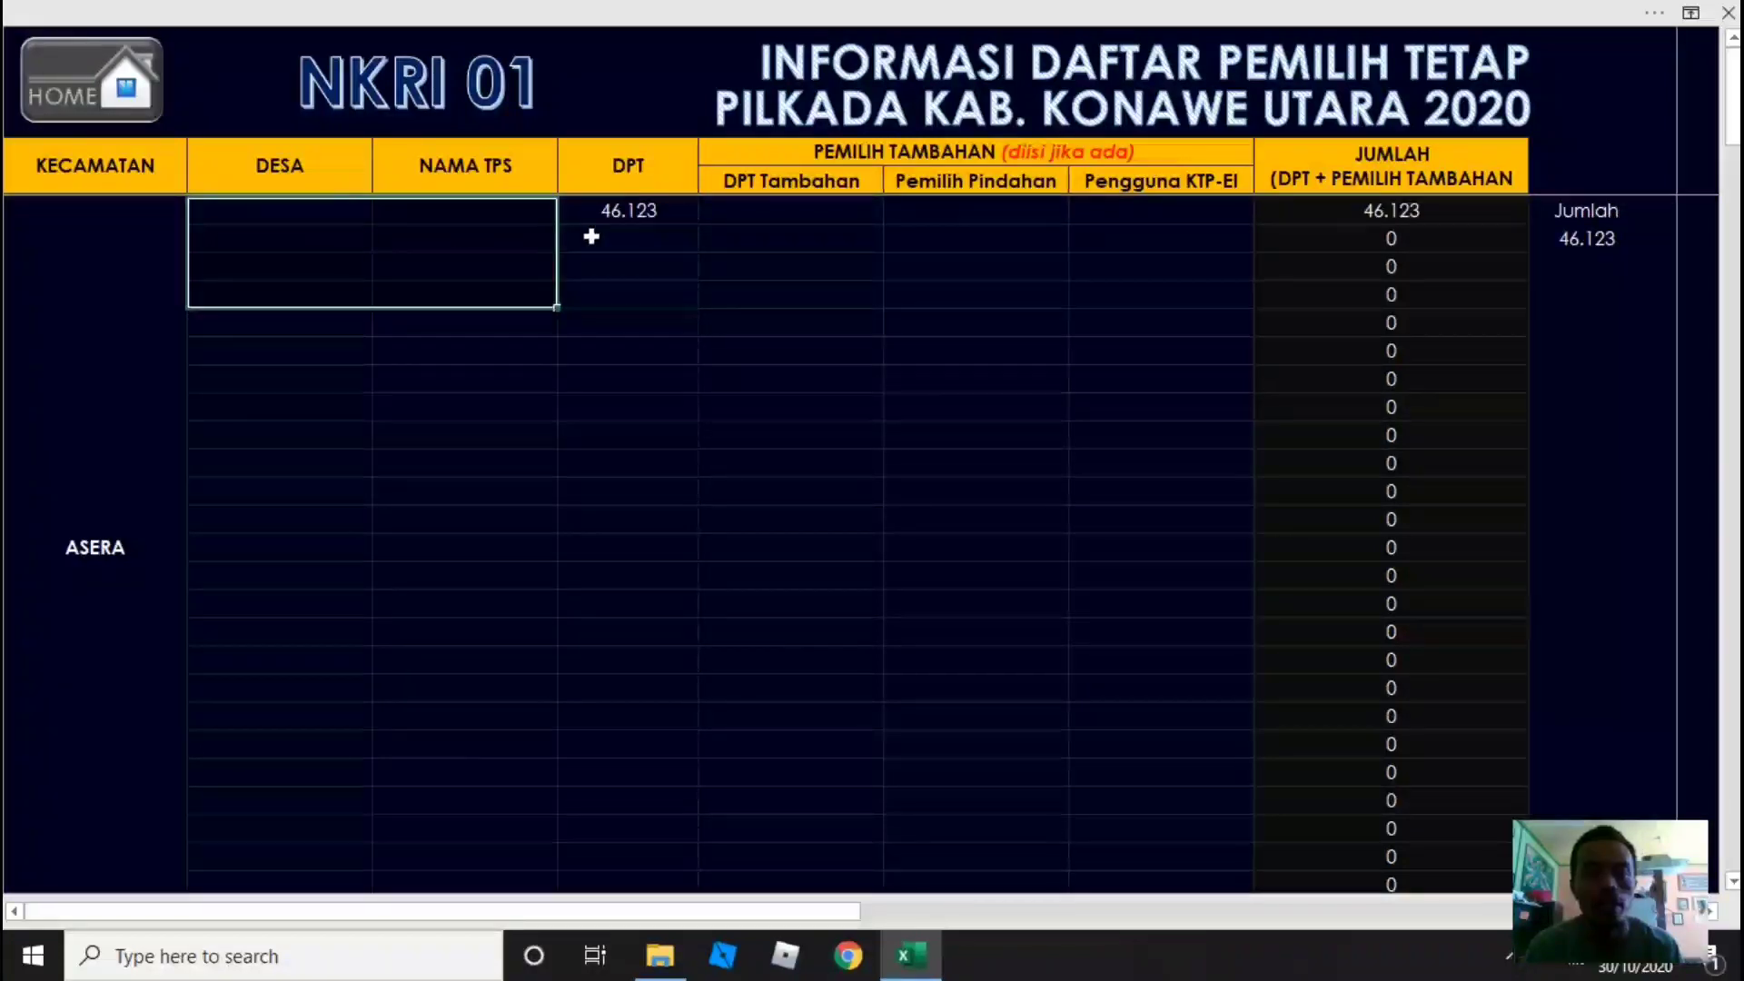
{"action": "left_click", "coordinate": [652, 216]}
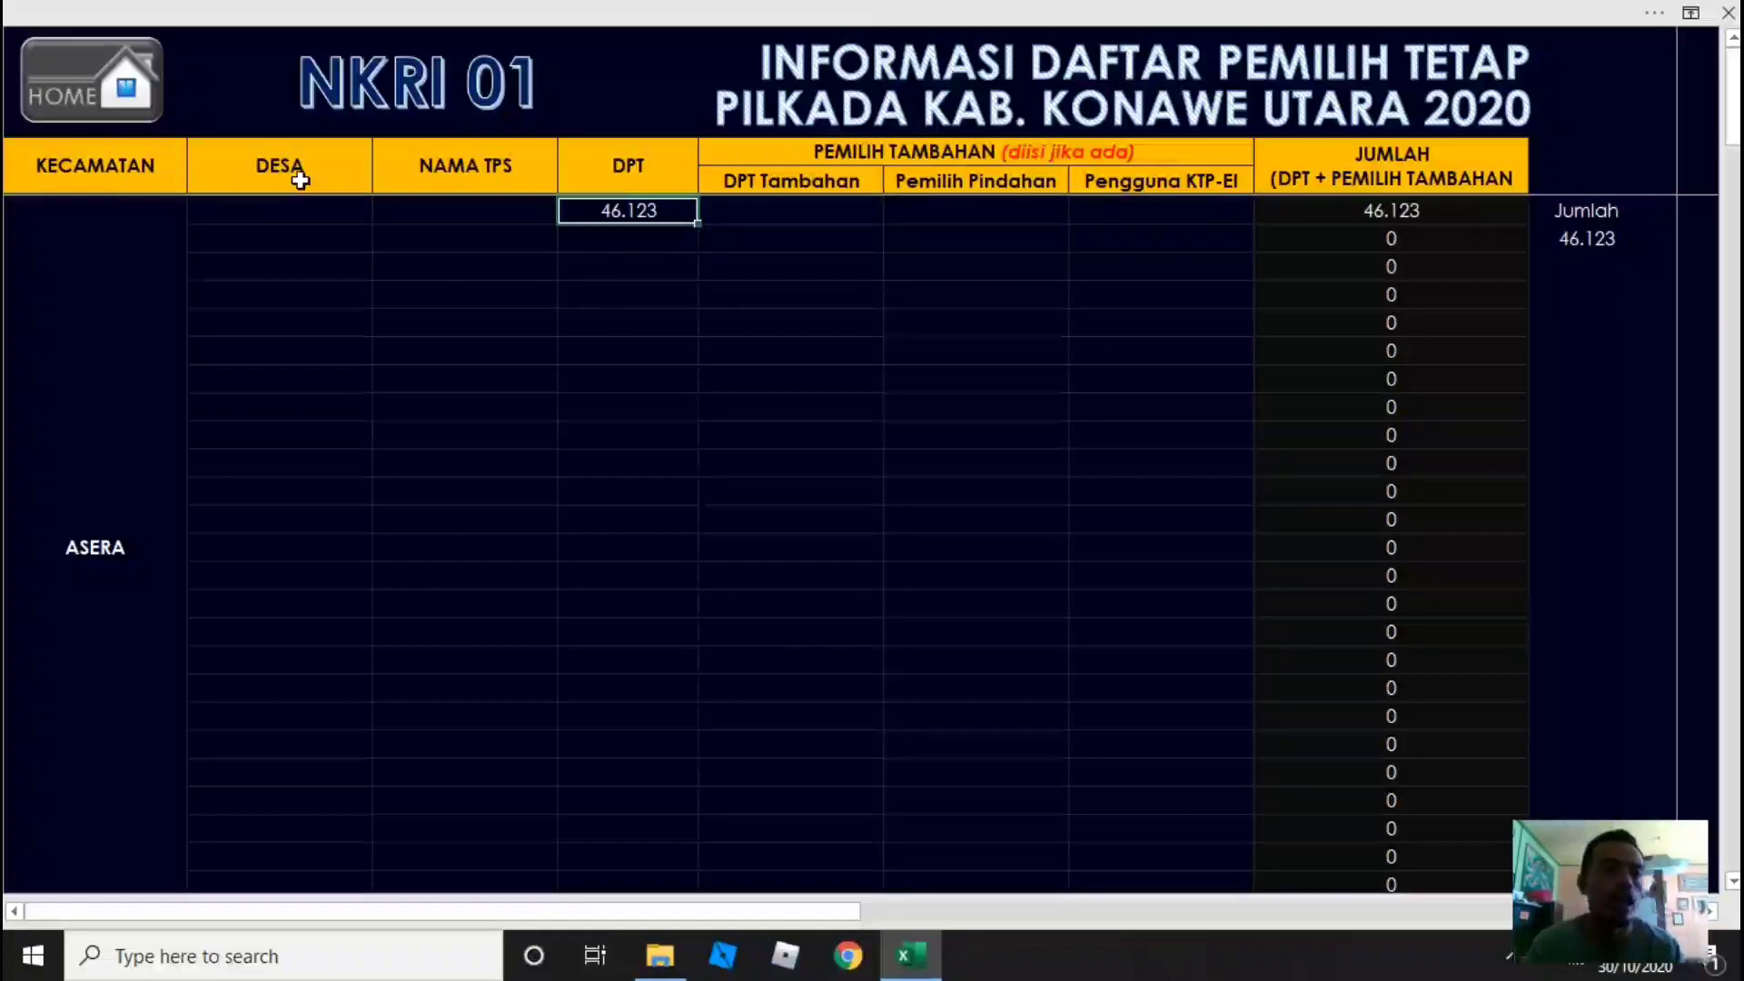
Scroll through the full voter list, then return to the home dashboard
{"action": "scroll", "coordinate": [572, 479], "scroll_direction": "down", "scroll_amount": 7}
{"action": "scroll", "coordinate": [580, 499], "scroll_direction": "down", "scroll_amount": 6}
{"action": "scroll", "coordinate": [580, 498], "scroll_direction": "down", "scroll_amount": 1}
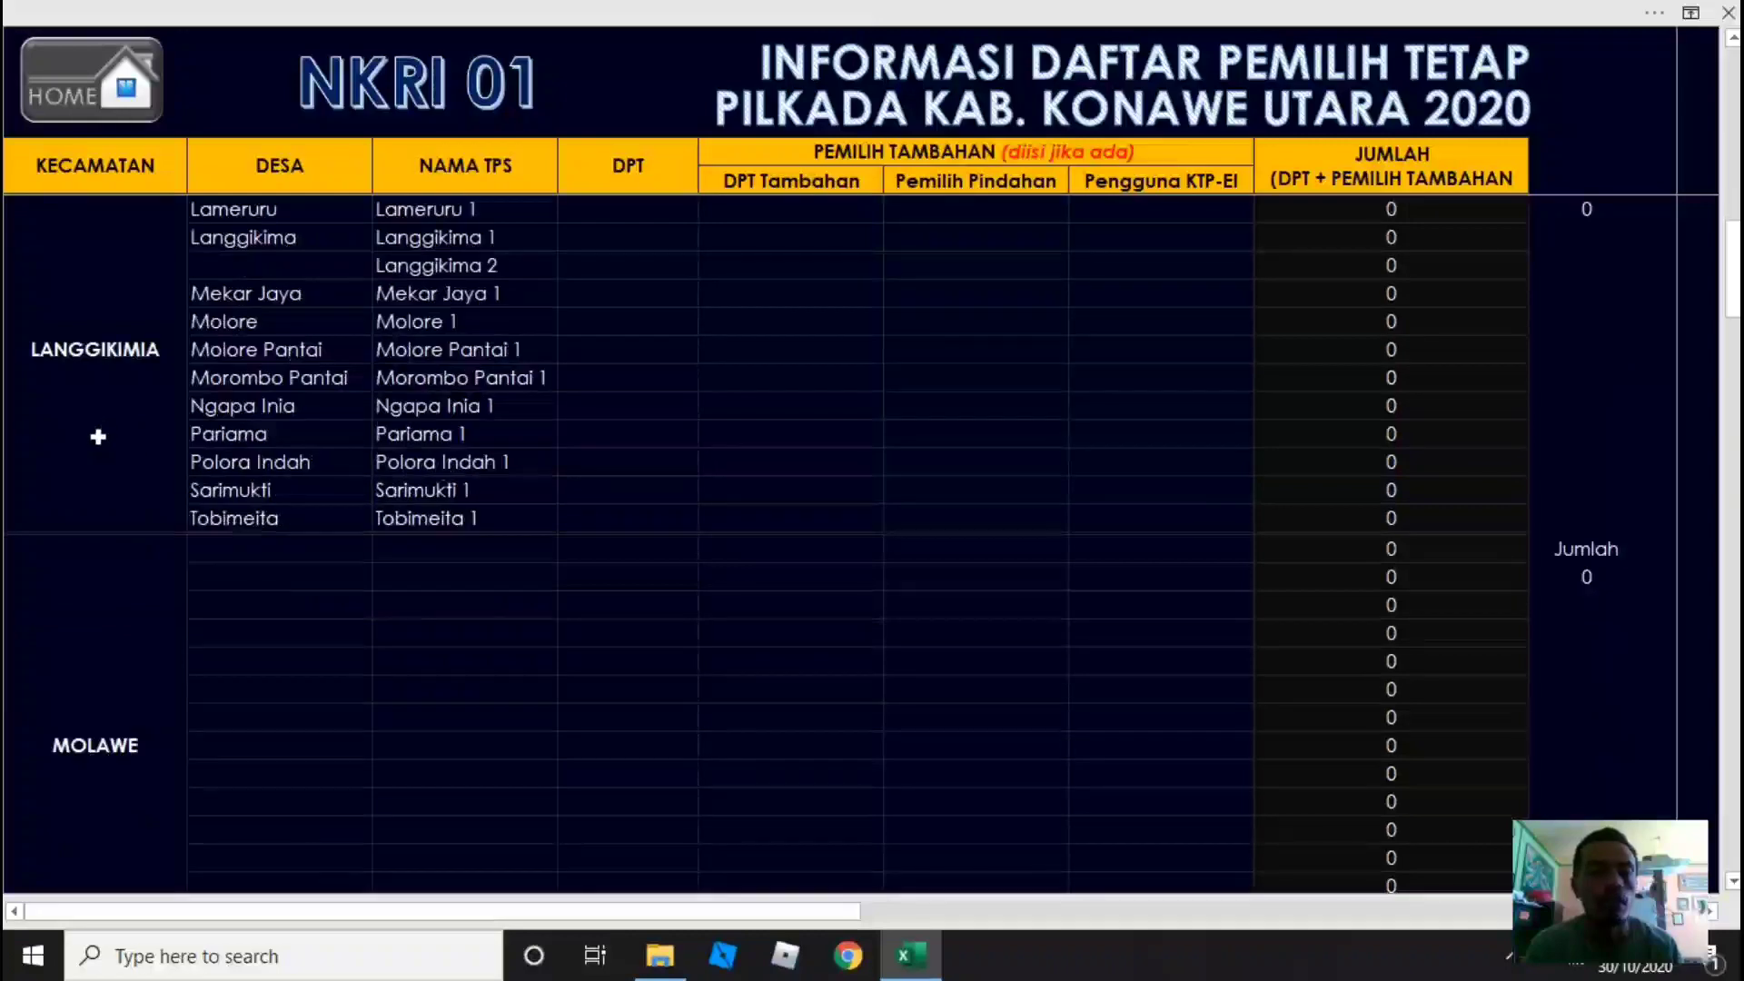
{"action": "scroll", "coordinate": [179, 405], "scroll_direction": "up", "scroll_amount": 3}
{"action": "scroll", "coordinate": [299, 445], "scroll_direction": "down", "scroll_amount": 2}
{"action": "scroll", "coordinate": [427, 381], "scroll_direction": "down", "scroll_amount": 1}
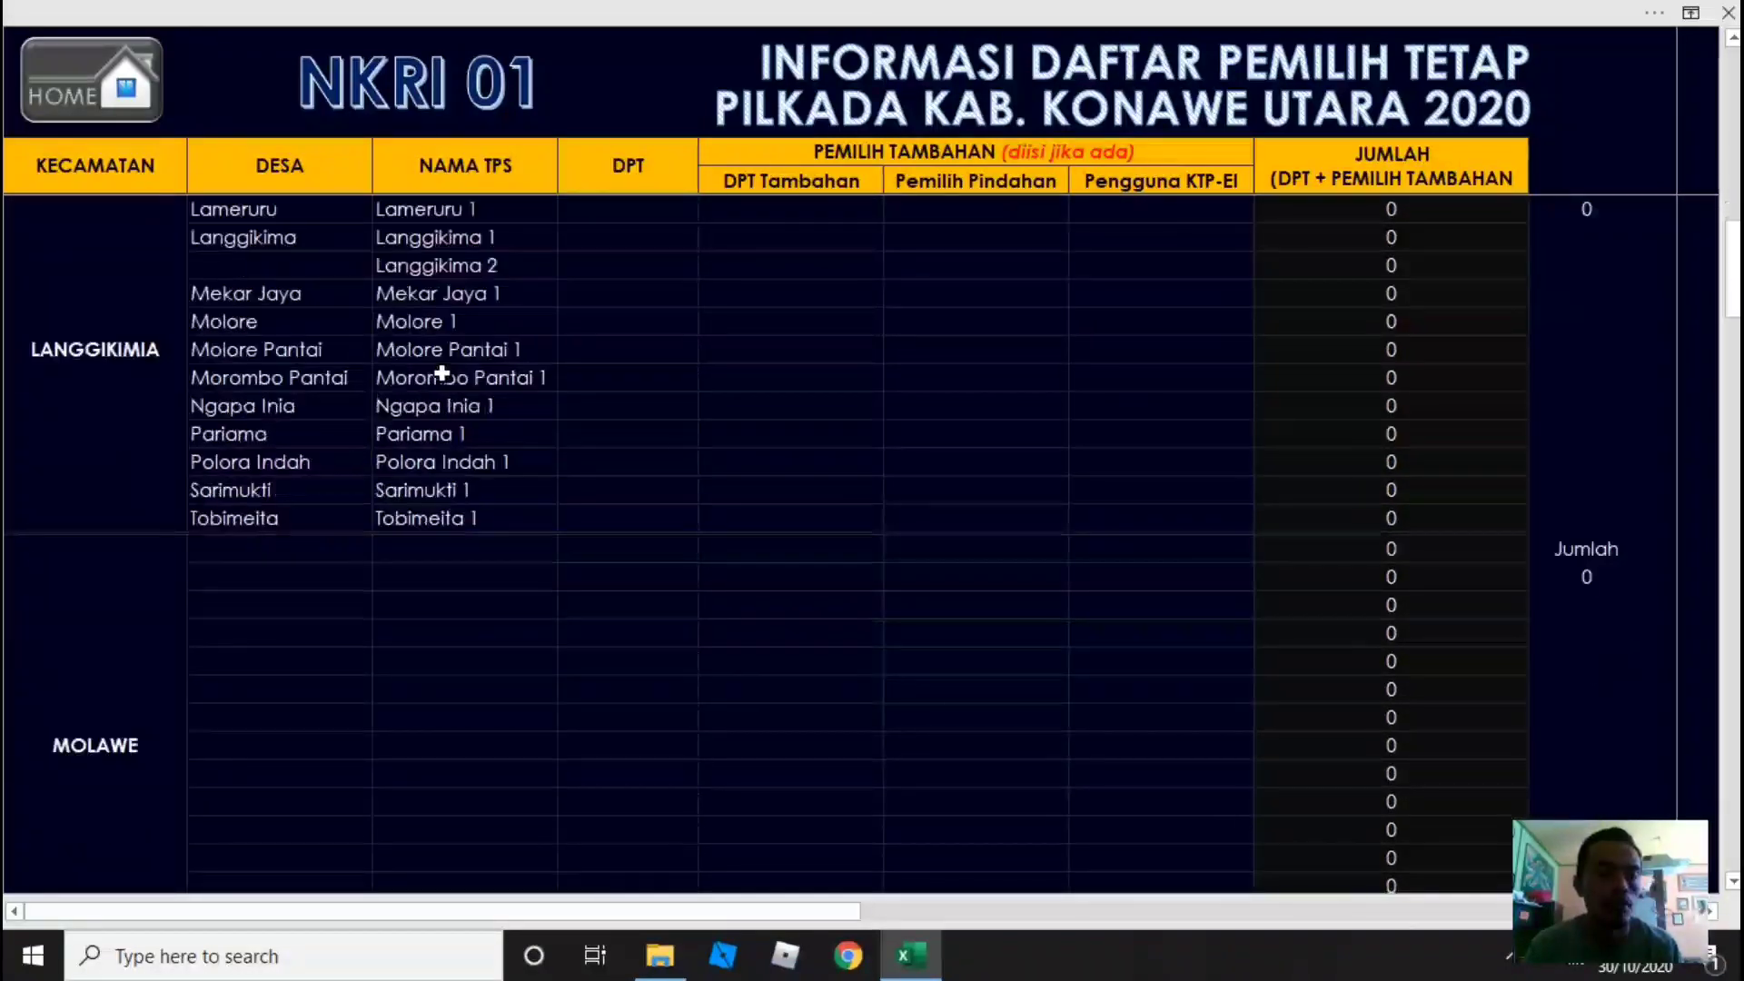
{"action": "scroll", "coordinate": [442, 373], "scroll_direction": "down", "scroll_amount": 4}
{"action": "scroll", "coordinate": [441, 373], "scroll_direction": "down", "scroll_amount": 4}
{"action": "scroll", "coordinate": [441, 374], "scroll_direction": "down", "scroll_amount": 4}
{"action": "scroll", "coordinate": [442, 372], "scroll_direction": "down", "scroll_amount": 4}
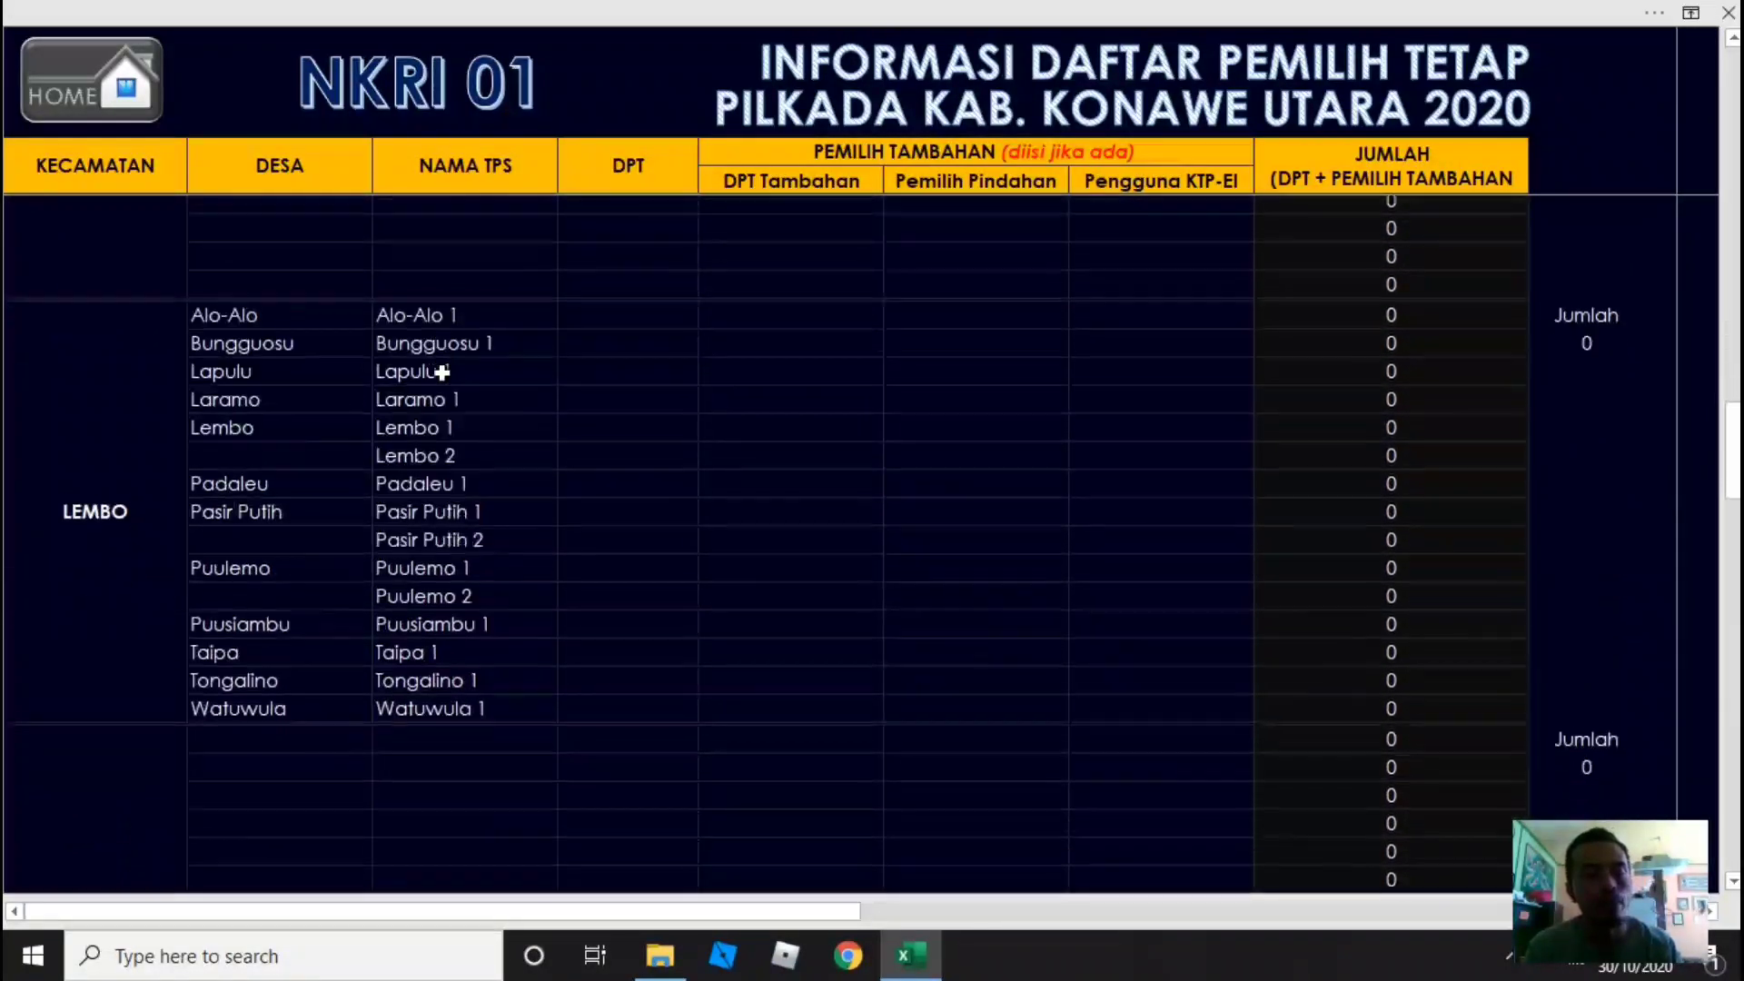
{"action": "scroll", "coordinate": [442, 373], "scroll_direction": "down", "scroll_amount": 1}
{"action": "scroll", "coordinate": [487, 591], "scroll_direction": "down", "scroll_amount": 3}
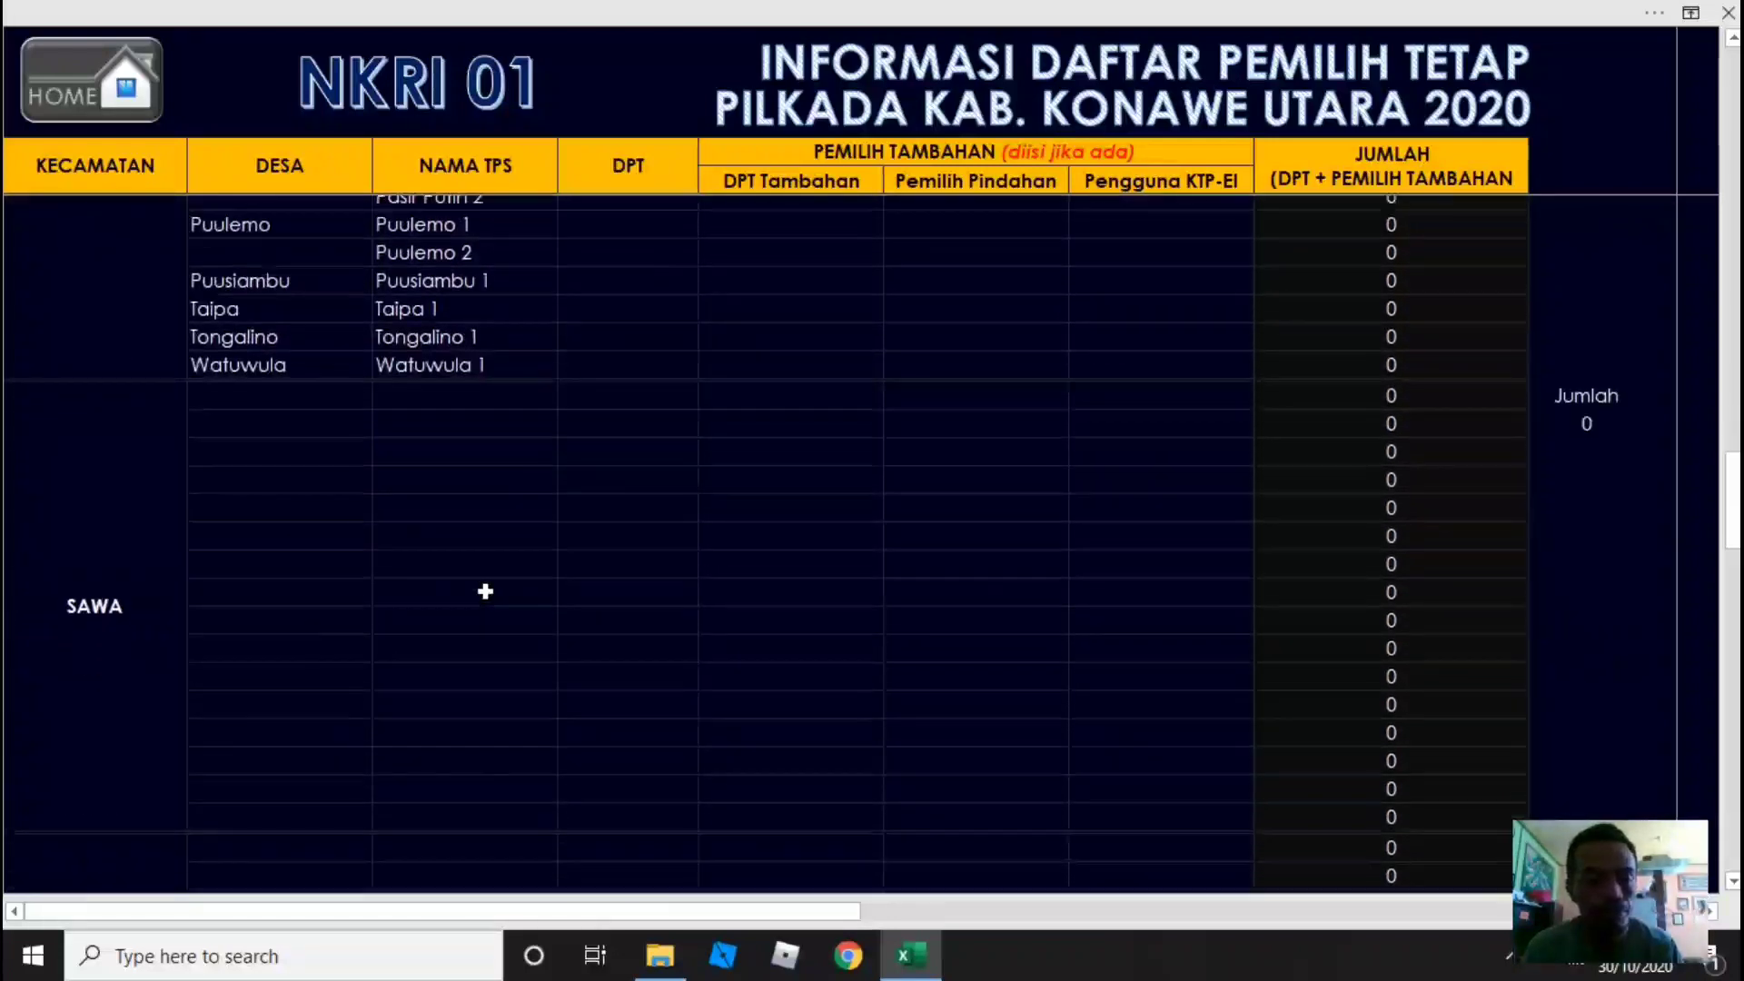
{"action": "scroll", "coordinate": [485, 591], "scroll_direction": "down", "scroll_amount": 3}
{"action": "scroll", "coordinate": [485, 592], "scroll_direction": "down", "scroll_amount": 3}
{"action": "scroll", "coordinate": [485, 591], "scroll_direction": "down", "scroll_amount": 2}
{"action": "scroll", "coordinate": [485, 591], "scroll_direction": "down", "scroll_amount": 3}
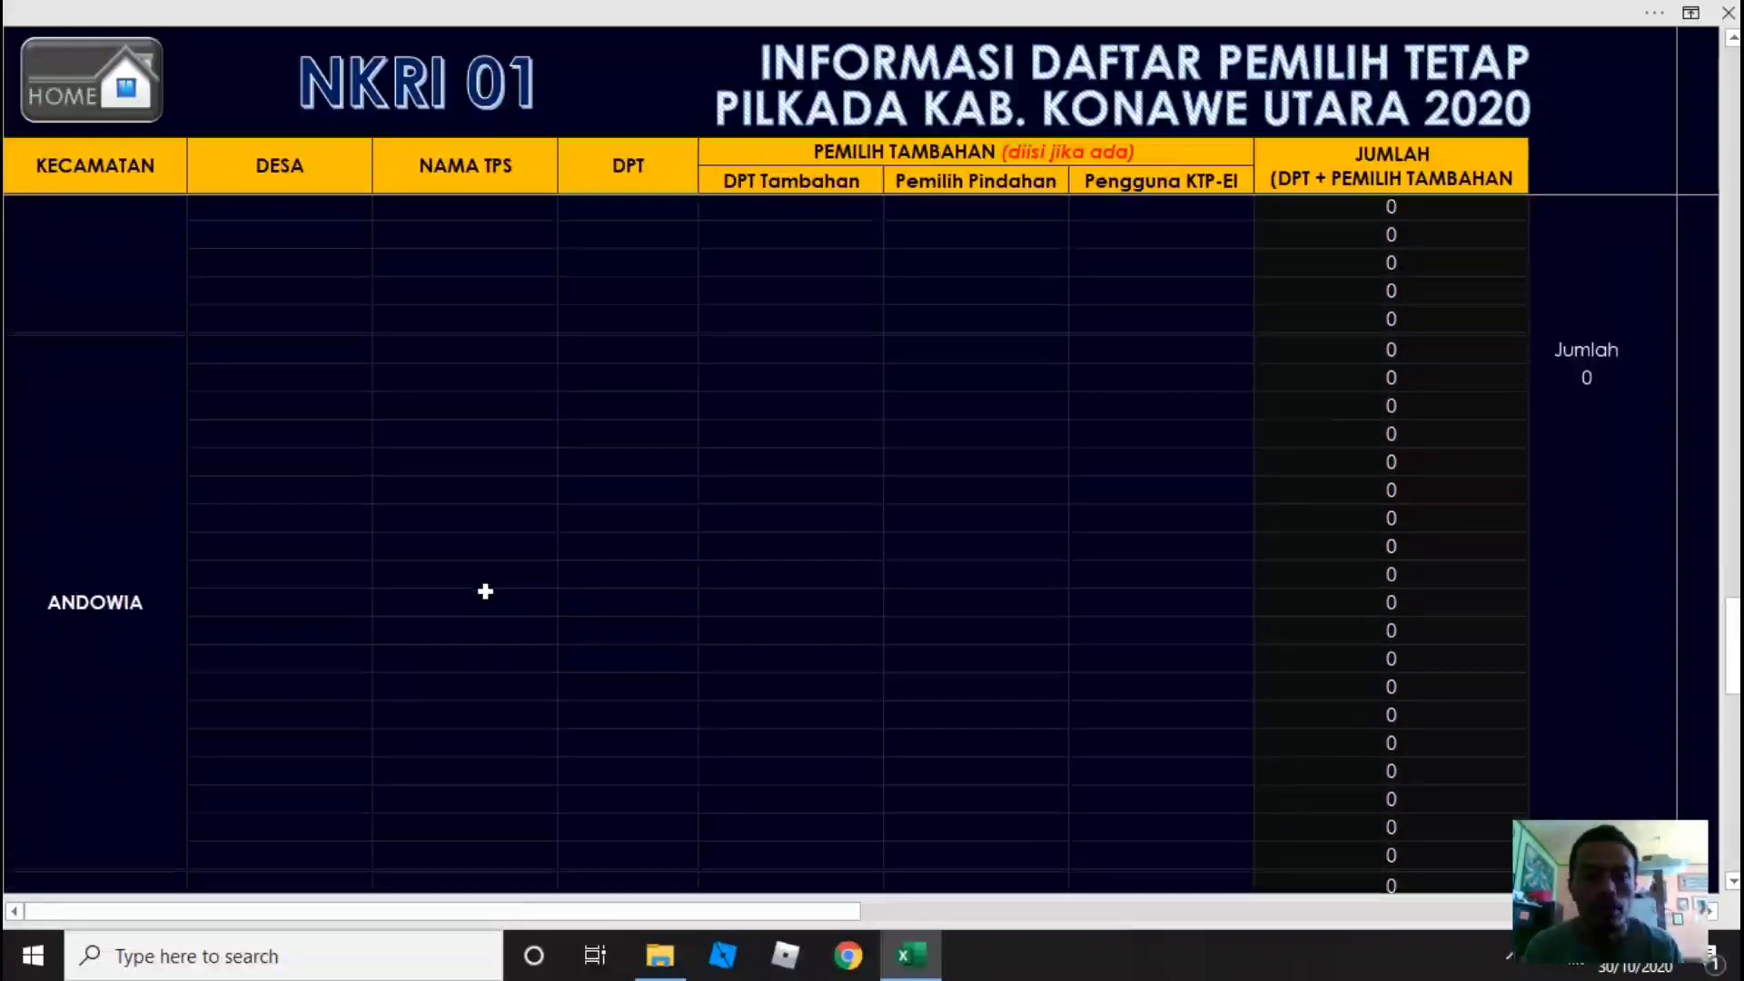
{"action": "scroll", "coordinate": [485, 591], "scroll_direction": "down", "scroll_amount": 1}
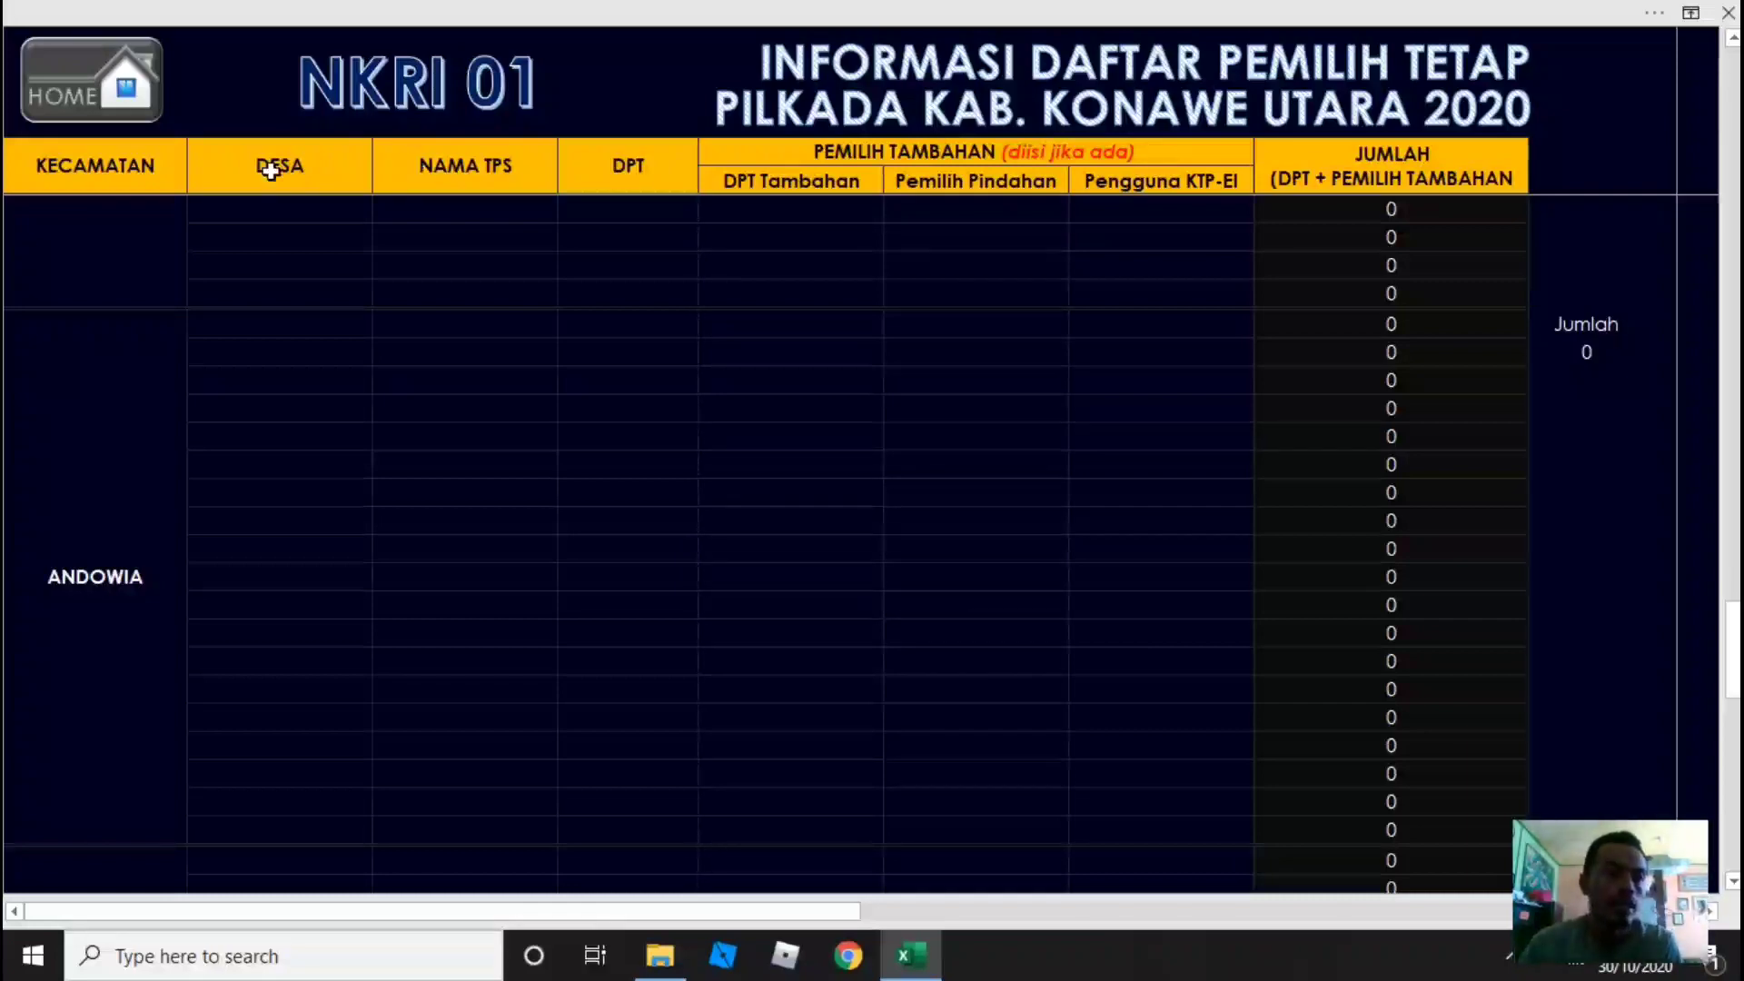
{"action": "scroll", "coordinate": [447, 599], "scroll_direction": "down", "scroll_amount": 10}
{"action": "scroll", "coordinate": [448, 599], "scroll_direction": "down", "scroll_amount": 10}
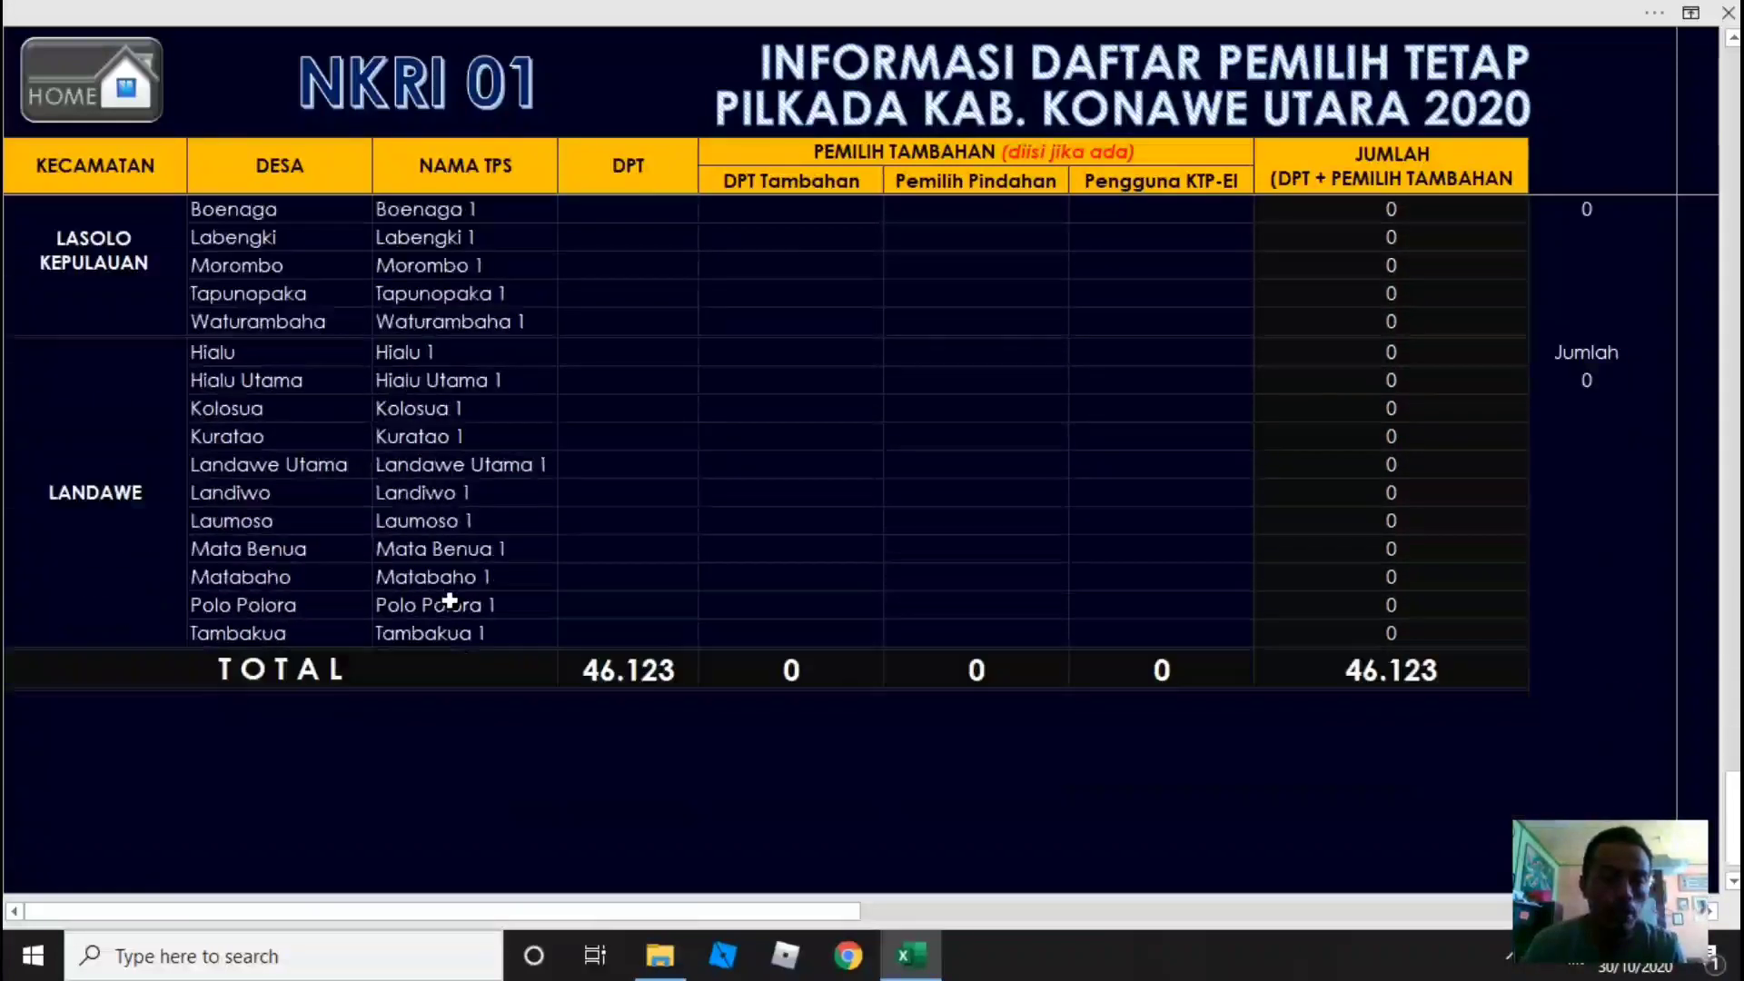
{"action": "scroll", "coordinate": [431, 601], "scroll_direction": "down", "scroll_amount": 1}
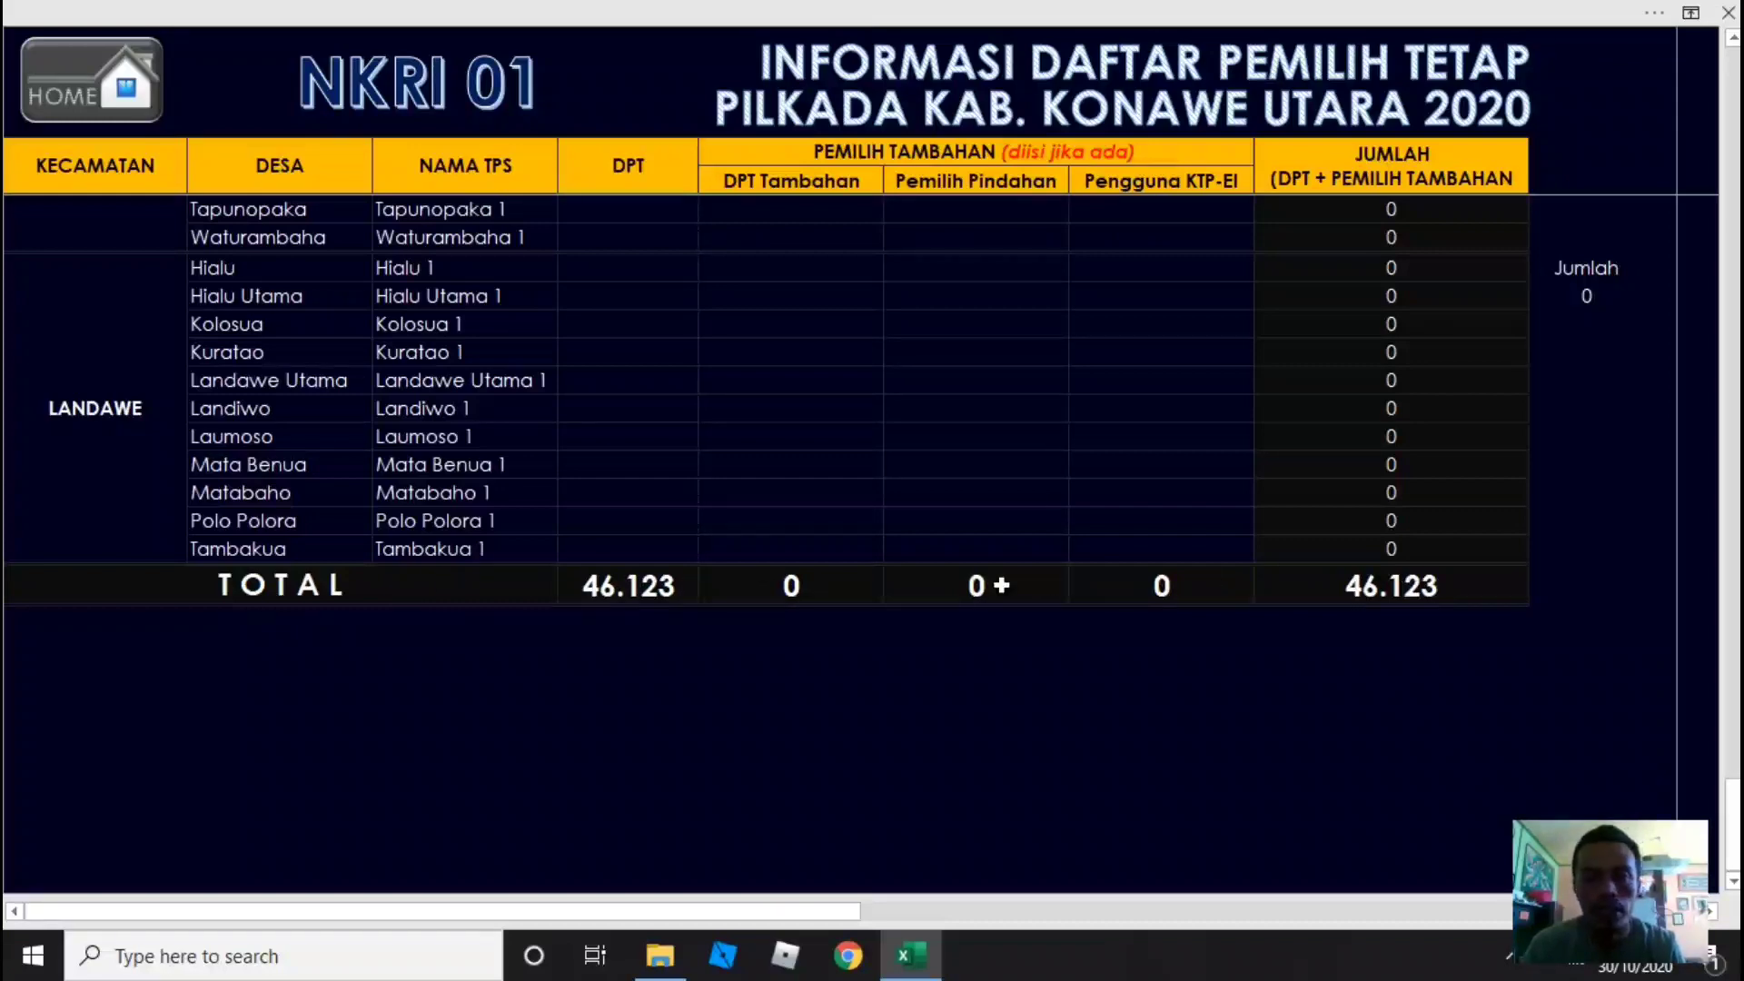
{"action": "scroll", "coordinate": [1000, 581], "scroll_direction": "up", "scroll_amount": 5}
{"action": "left_click_drag", "start_coordinate": [1733, 745], "coordinate": [1733, 54]}
{"action": "left_click", "coordinate": [36, 64]}
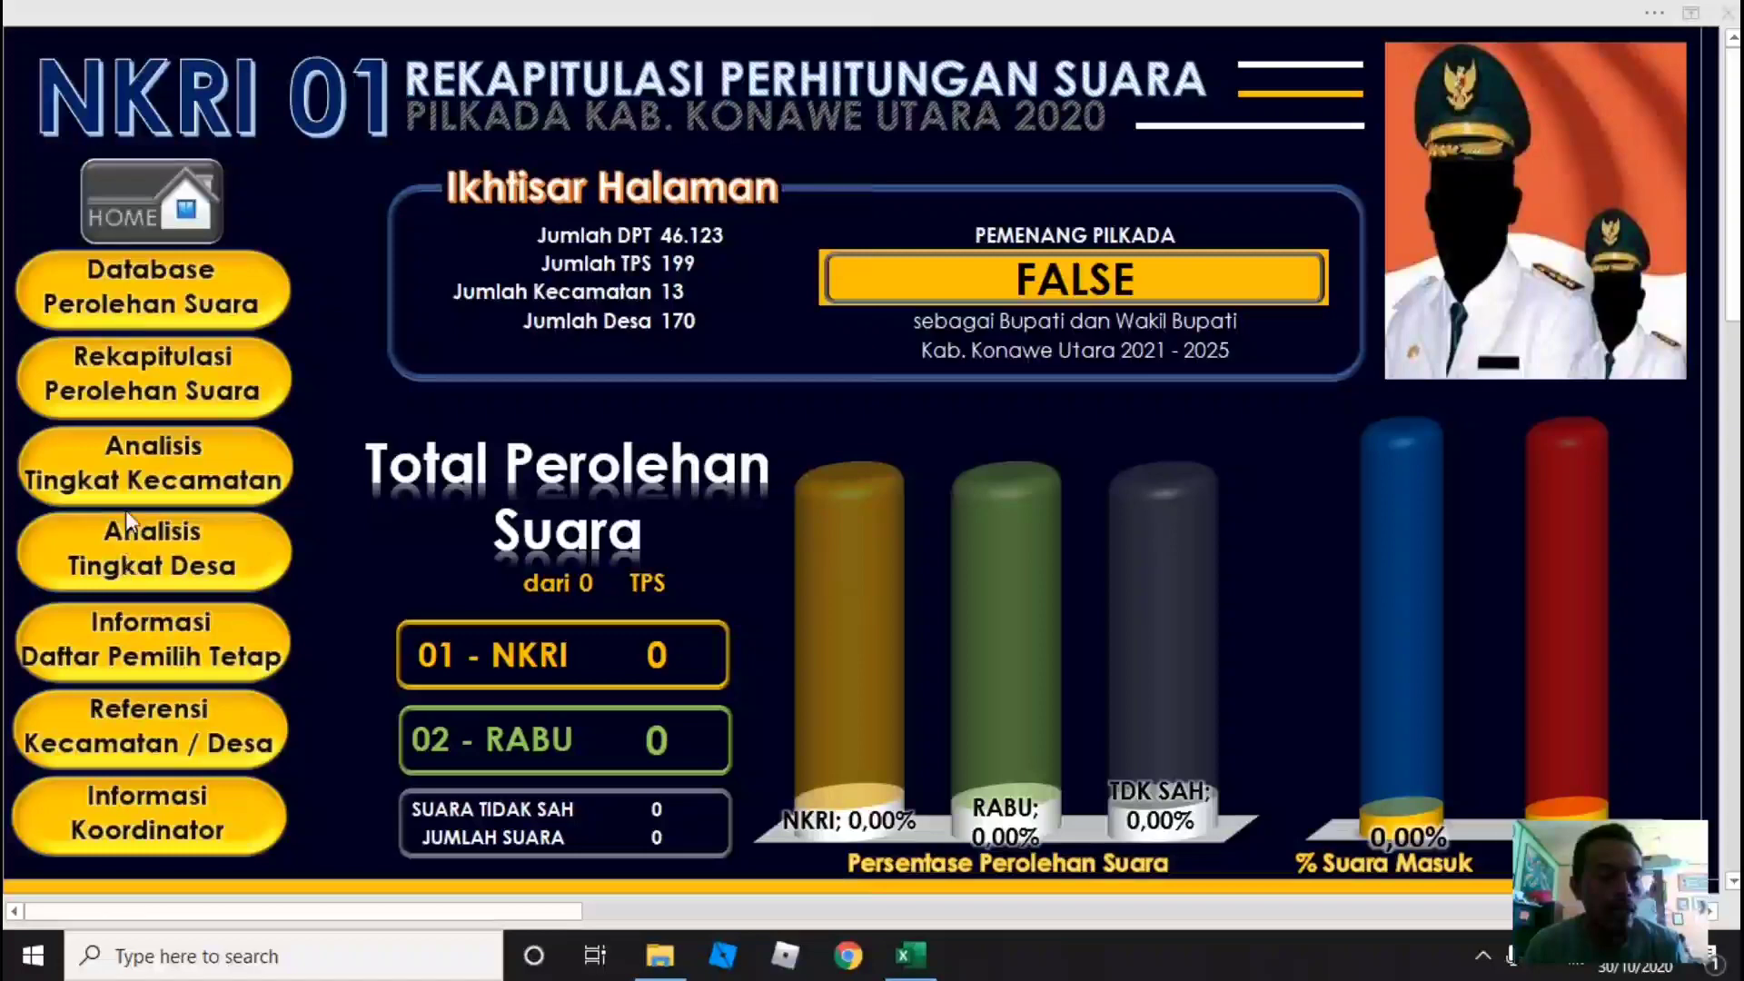
Open the village-level vote analysis for Kecamatan Asera
{"action": "left_click", "coordinate": [165, 556]}
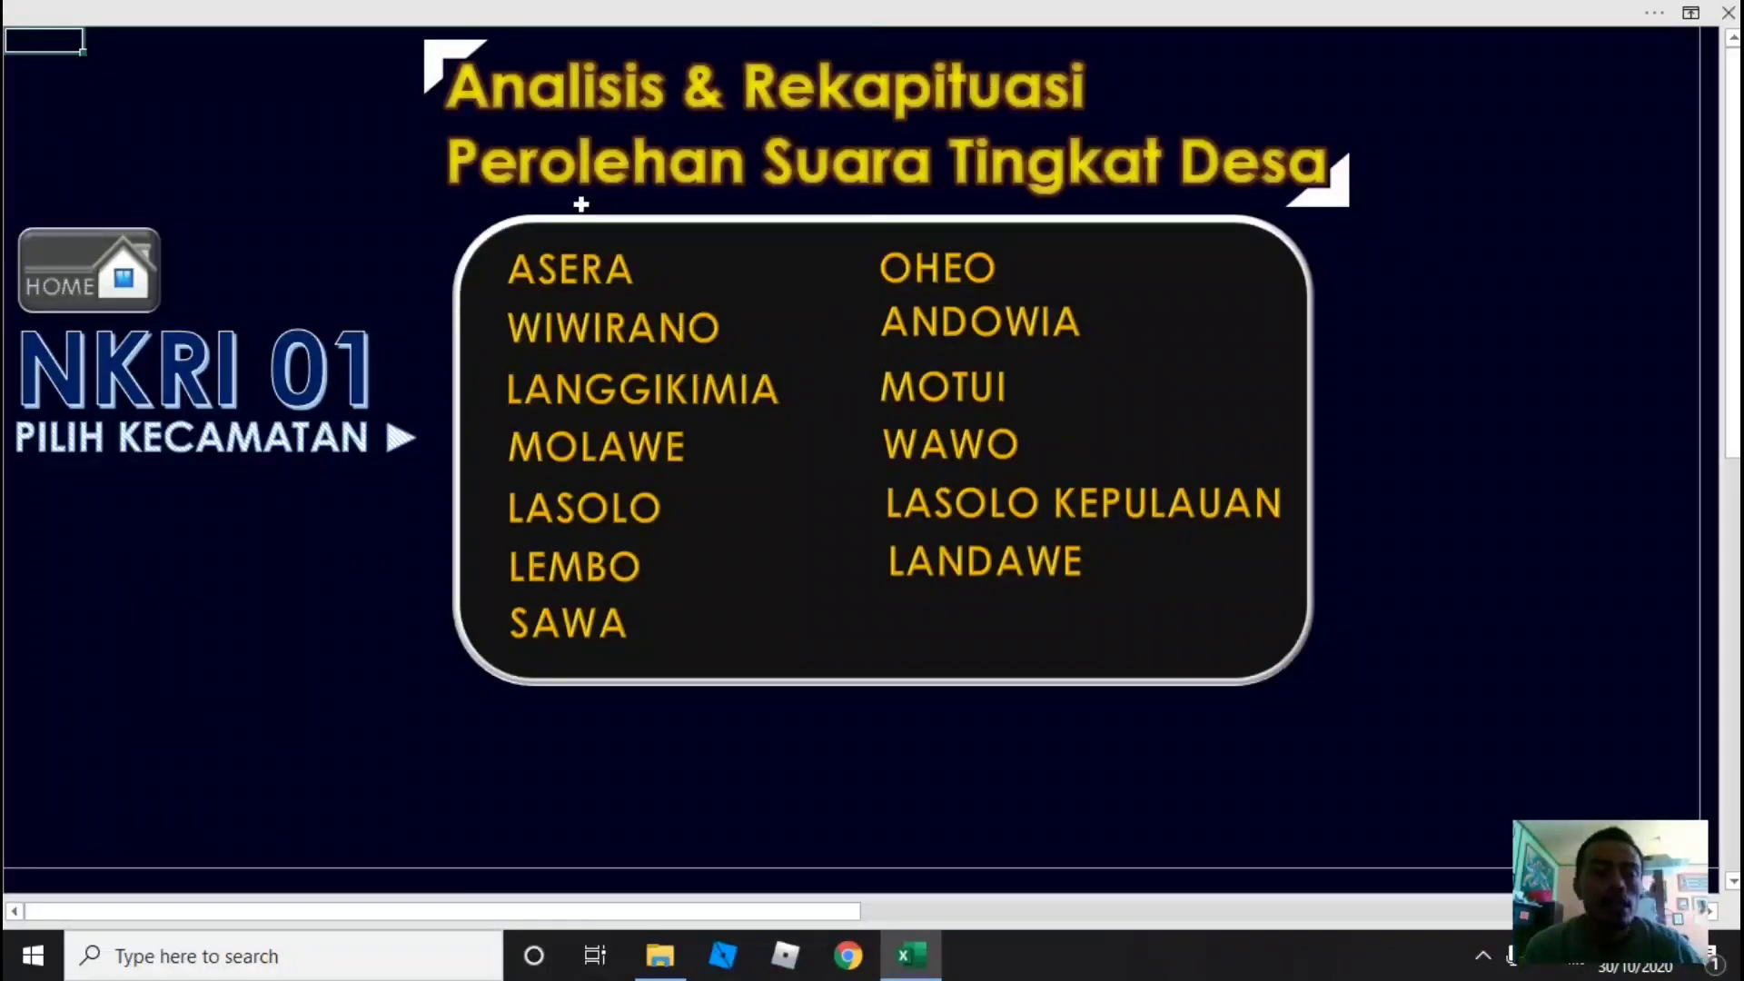
{"action": "left_click", "coordinate": [587, 291]}
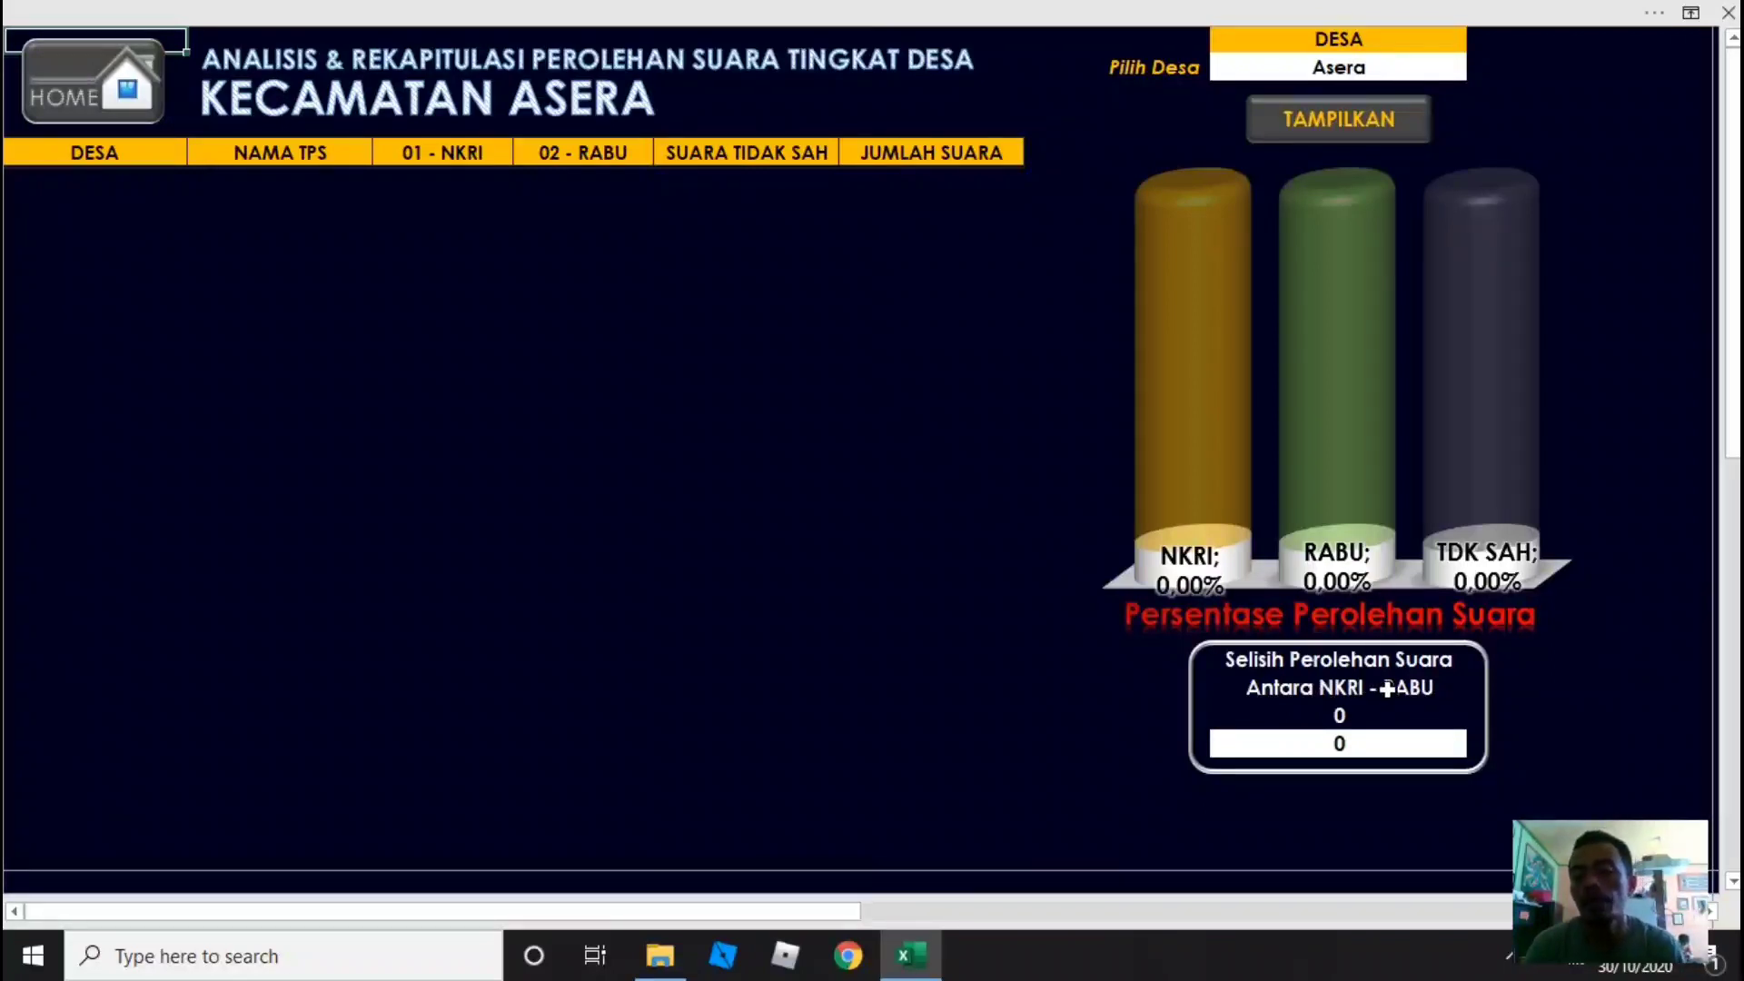
Select Oheo Trans as the Asera village, then open the district-level analysis showing Motui
{"action": "left_click", "coordinate": [1305, 72]}
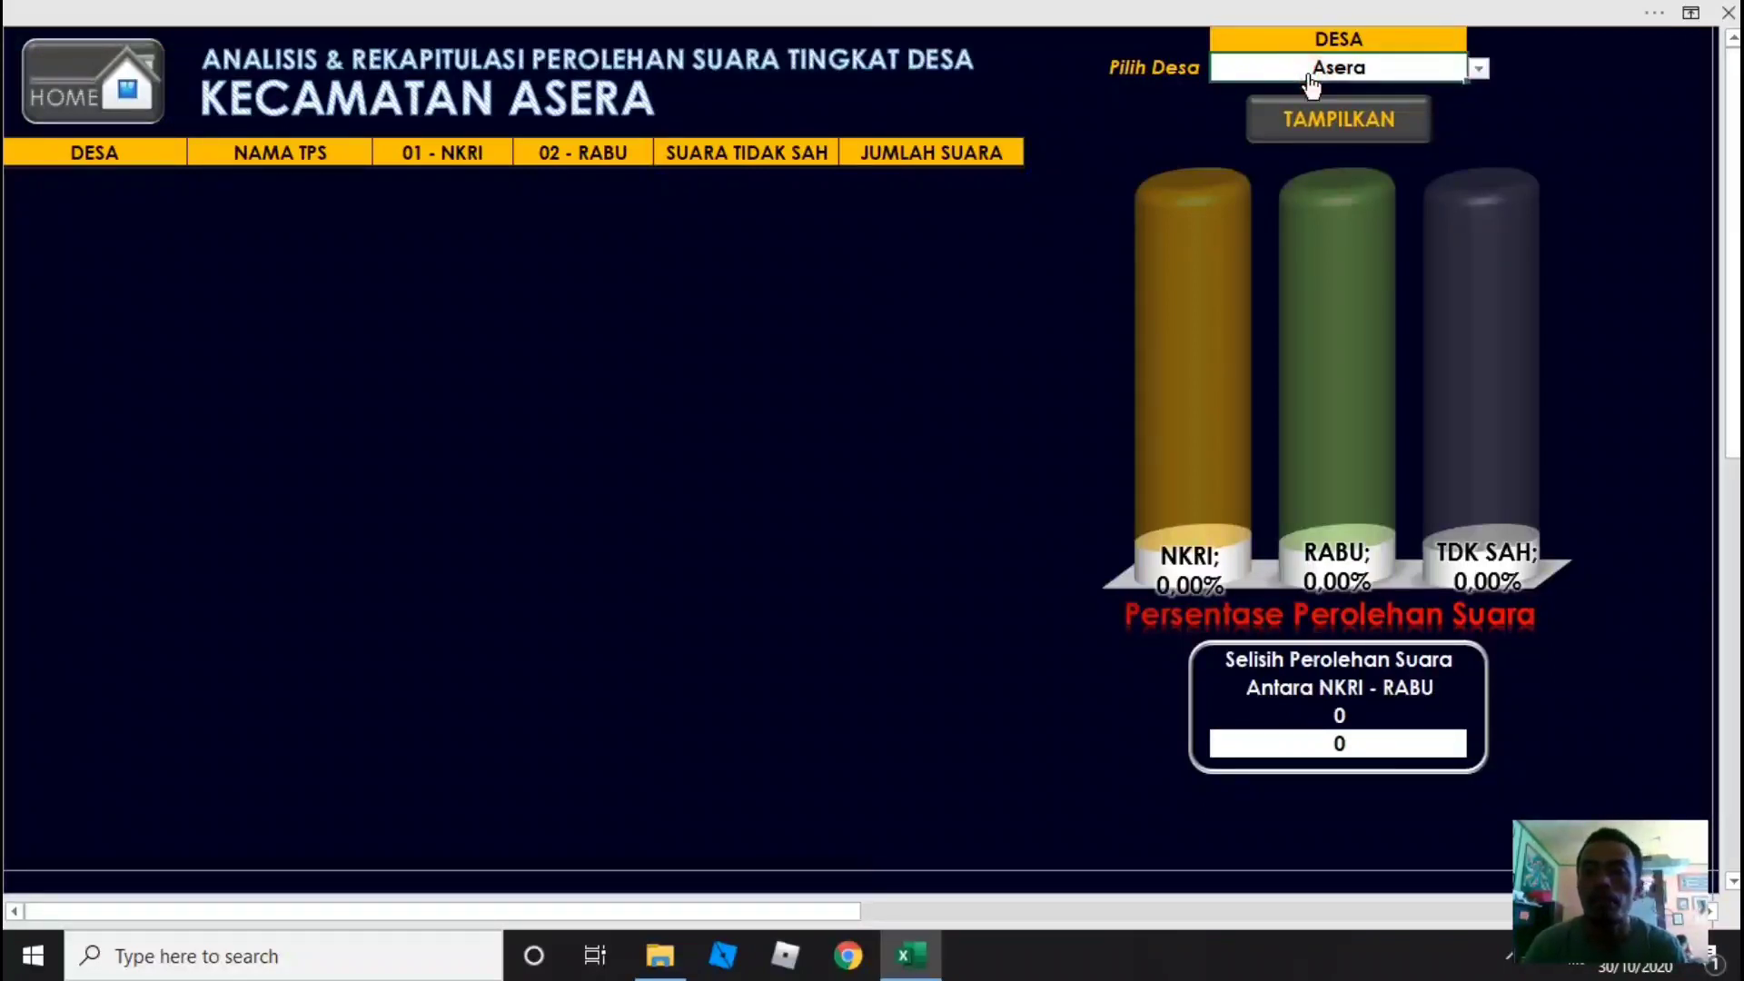
{"action": "key", "text": "alt+Down"}
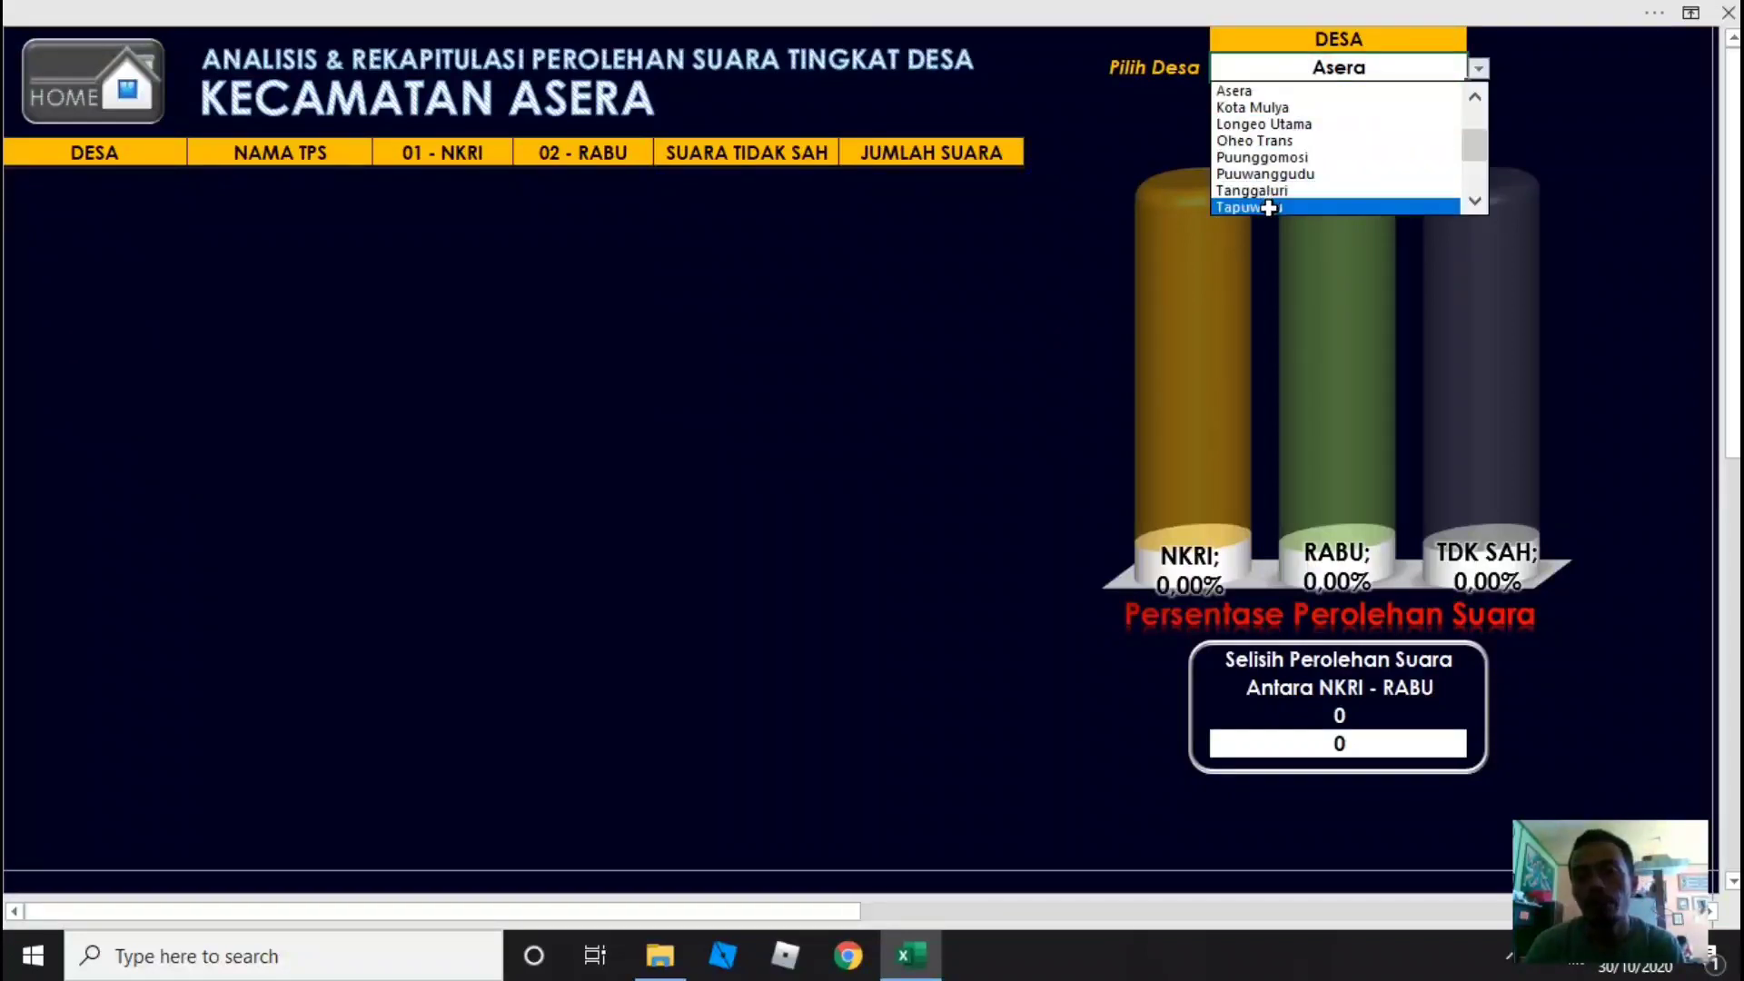
{"action": "left_click_drag", "start_coordinate": [1475, 158], "coordinate": [1483, 115]}
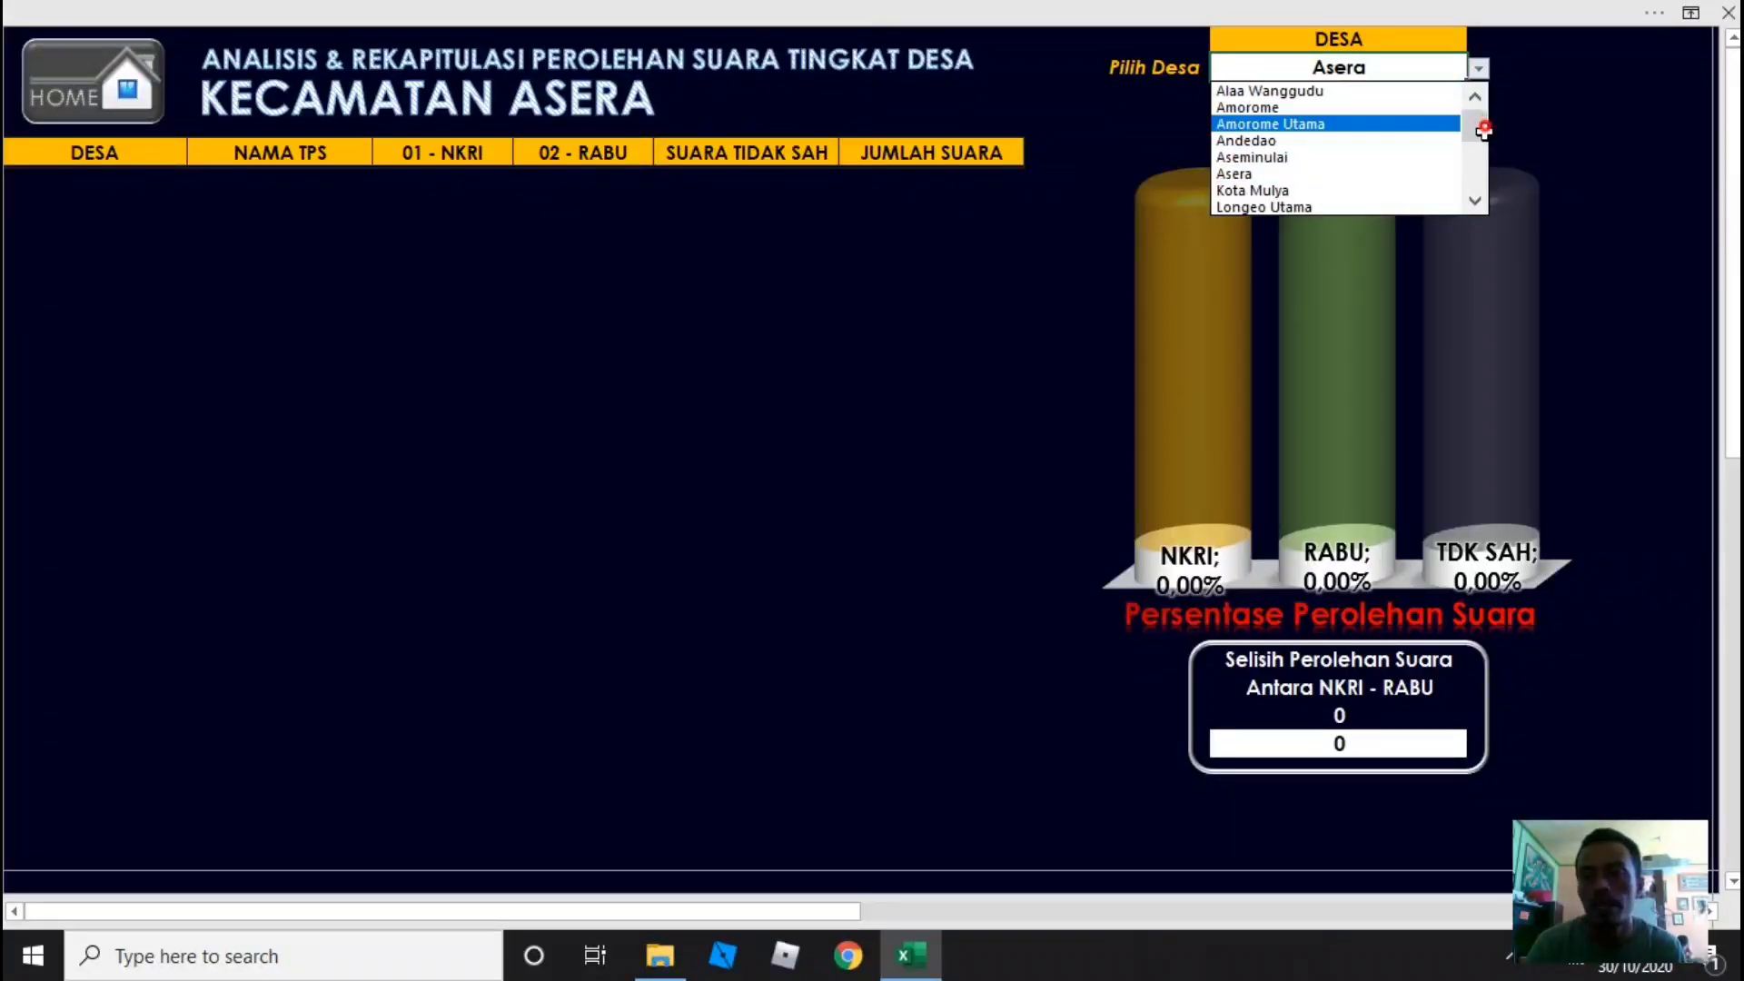
{"action": "mouse_move", "coordinate": [1480, 128]}
{"action": "left_mouse_down"}
{"action": "mouse_move", "coordinate": [1482, 165]}
{"action": "mouse_move", "coordinate": [1473, 150]}
{"action": "left_mouse_up"}
{"action": "left_click", "coordinate": [1276, 125]}
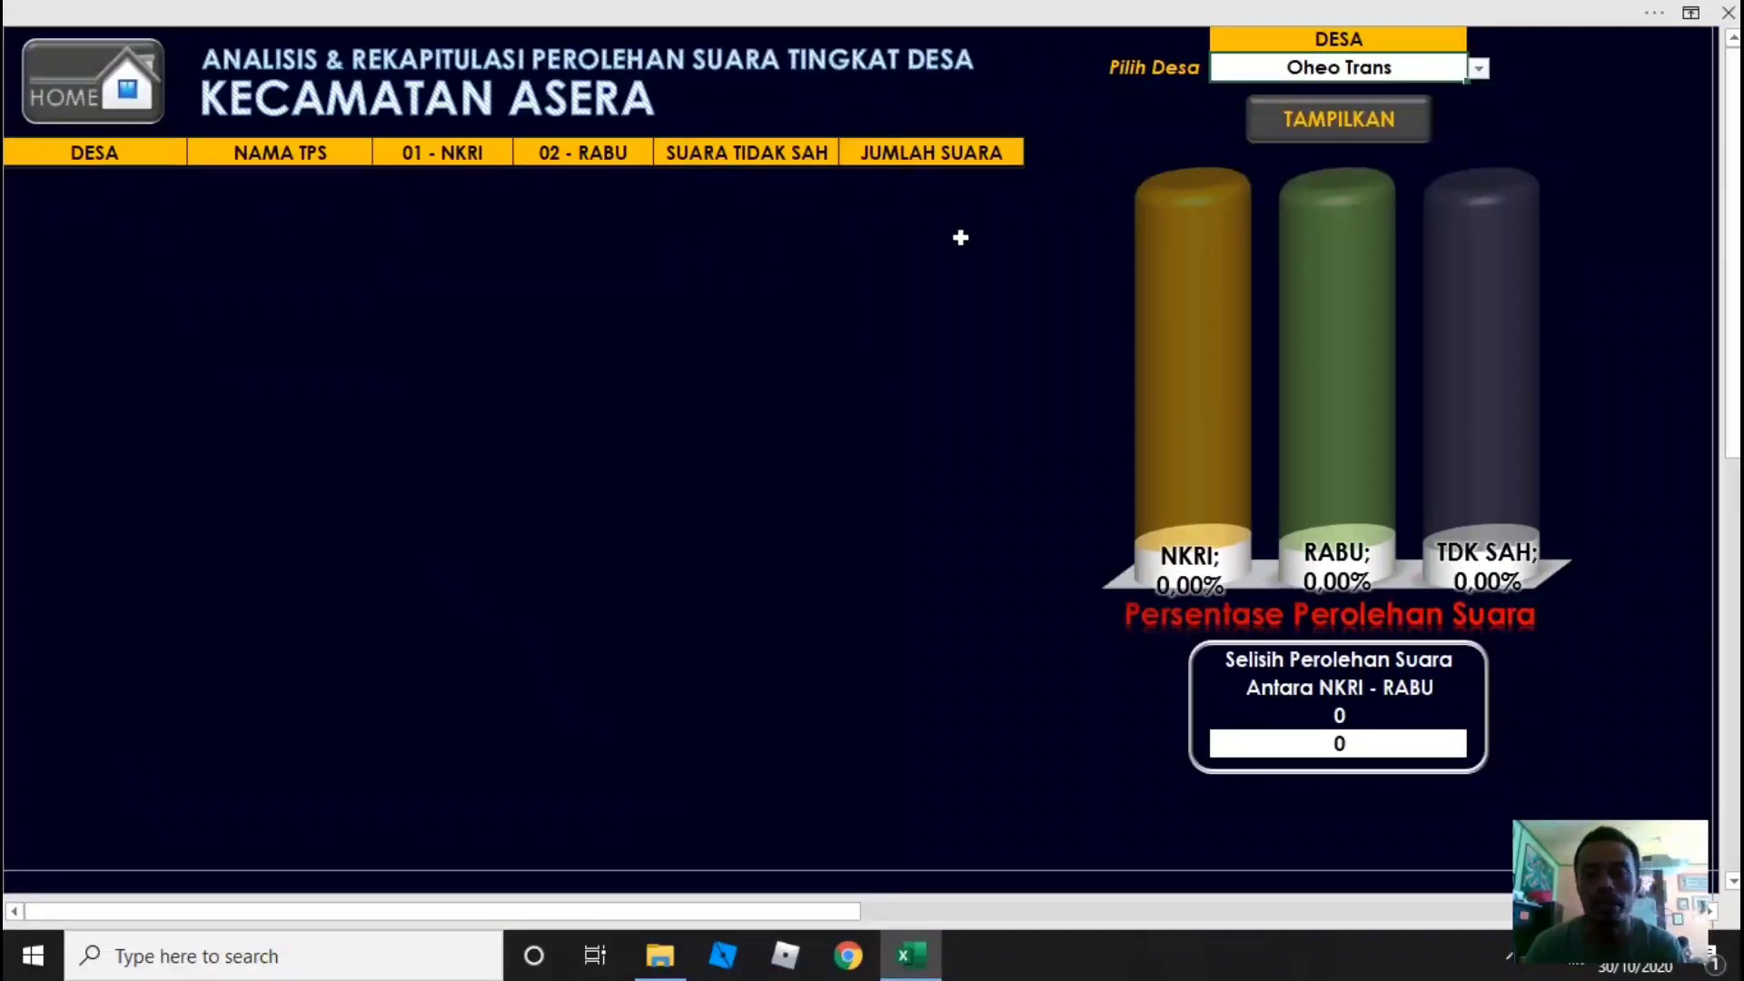
{"action": "left_click", "coordinate": [91, 94]}
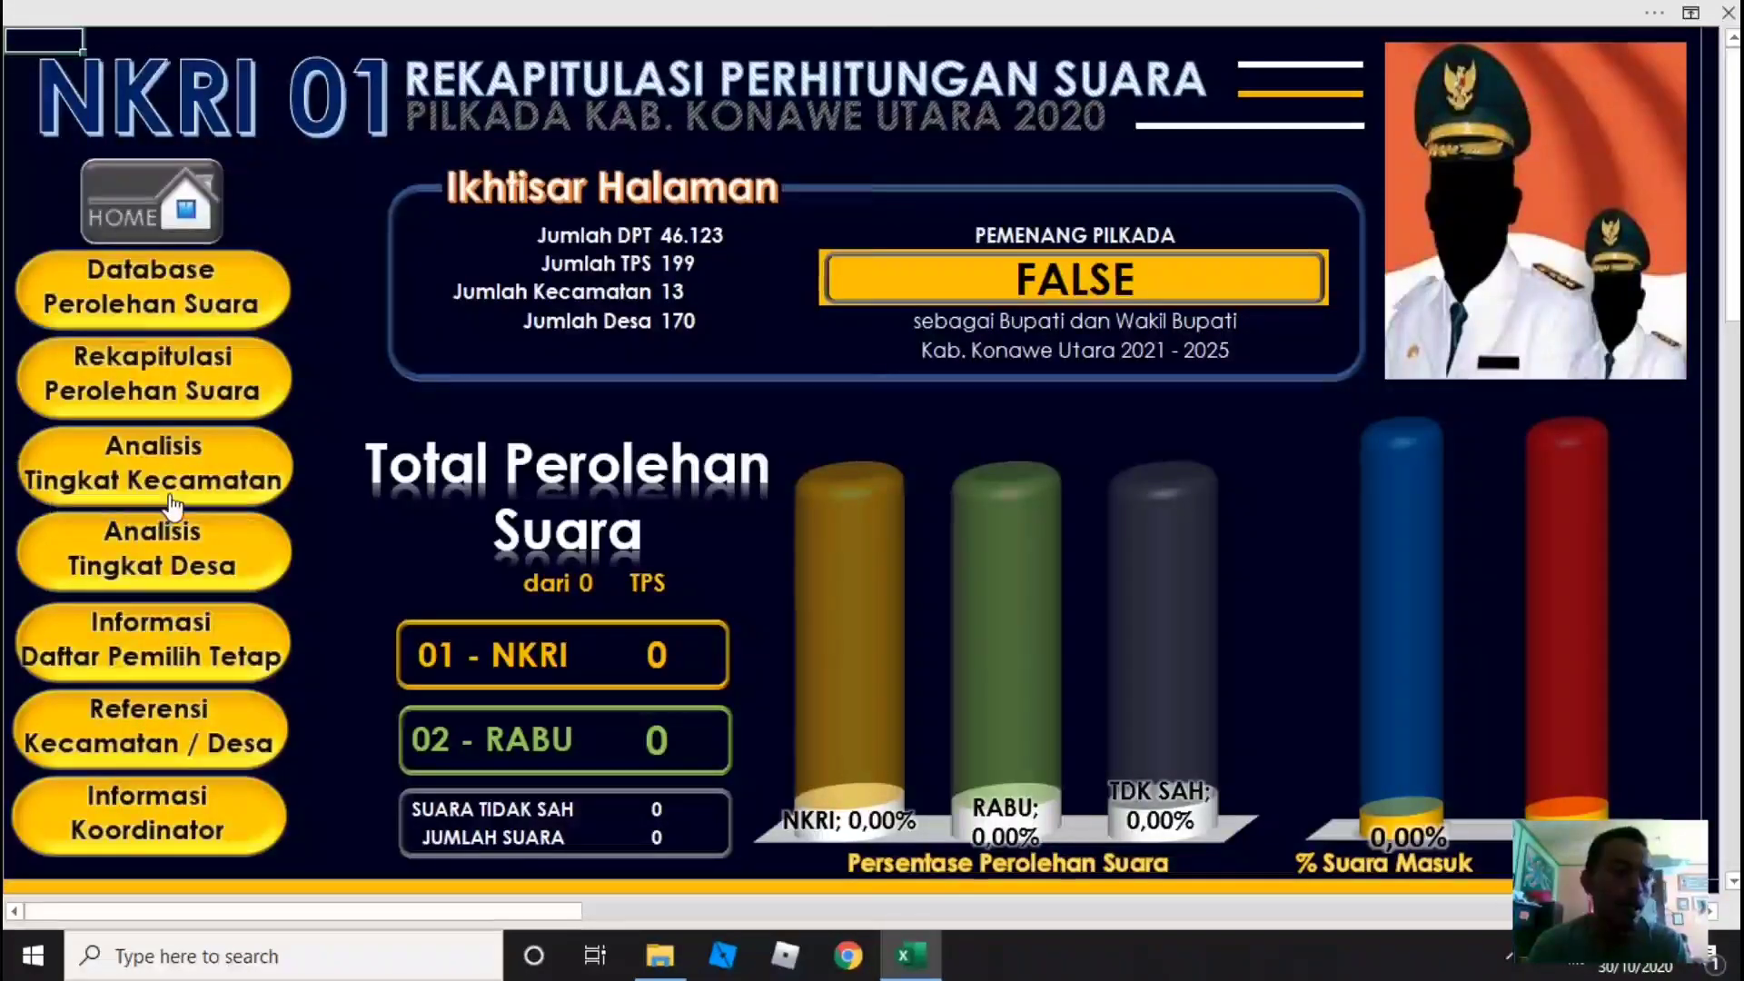
{"action": "left_click", "coordinate": [193, 477]}
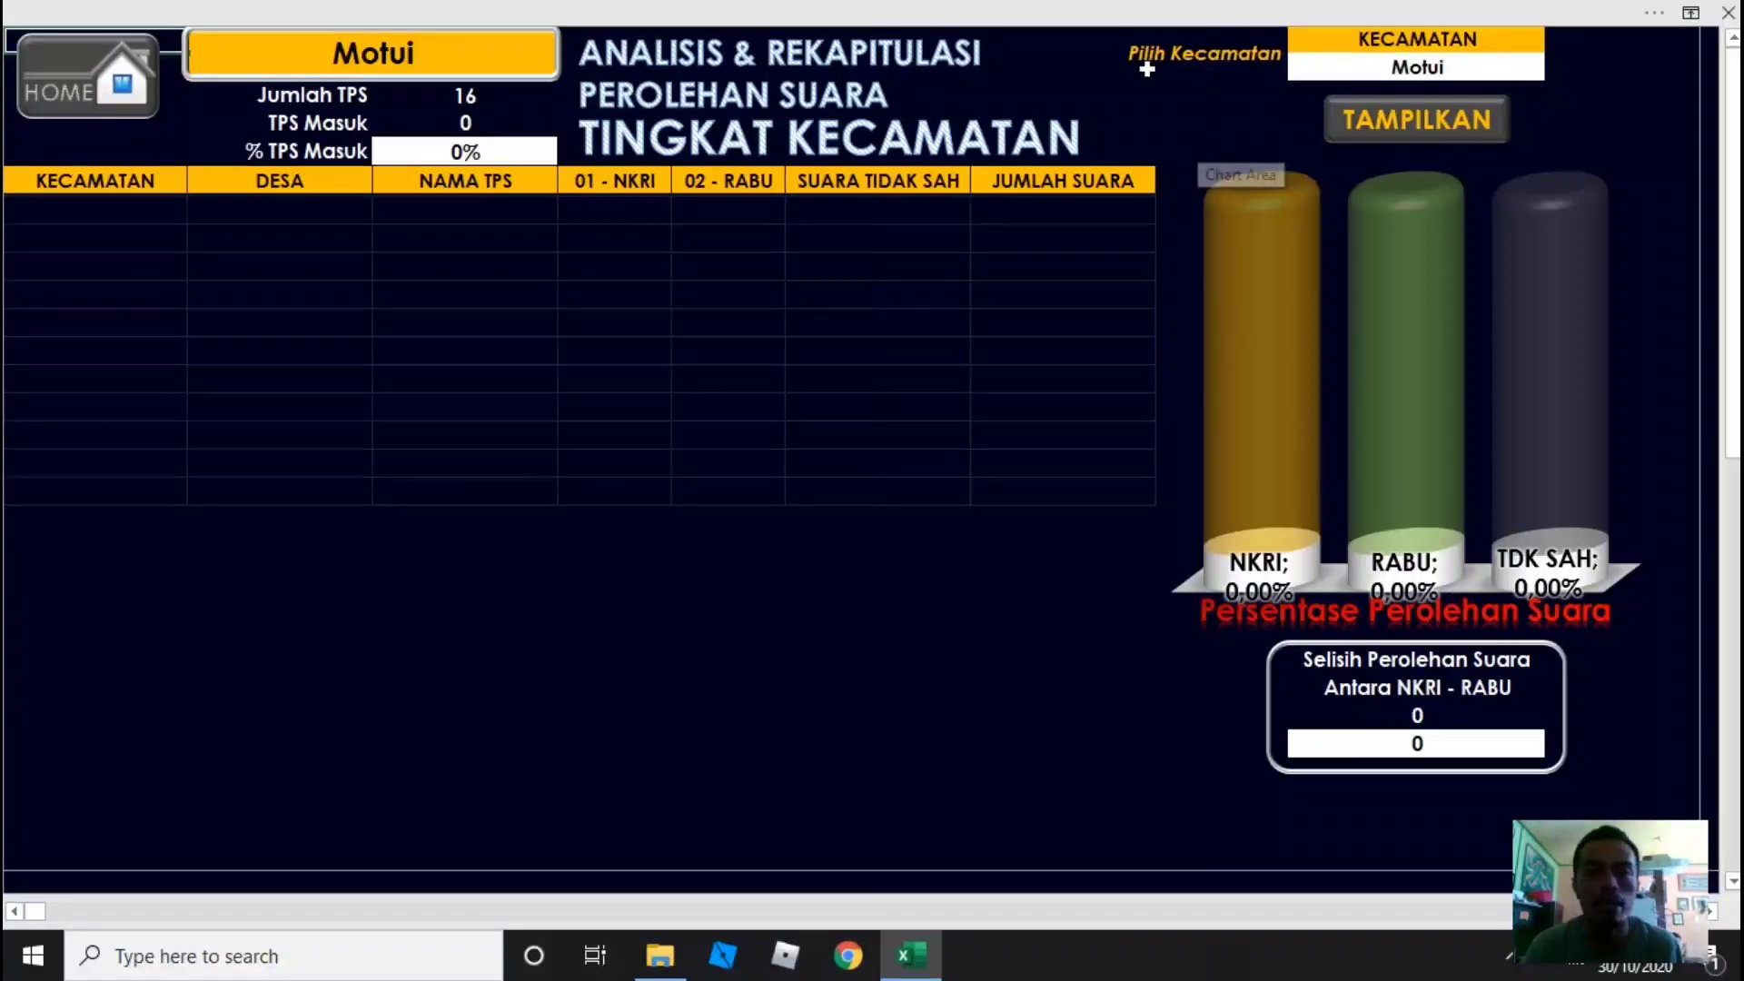
Inspect Motui's Jumlah TPS, TPS Masuk and reporting-percentage cells
{"action": "left_click", "coordinate": [279, 97]}
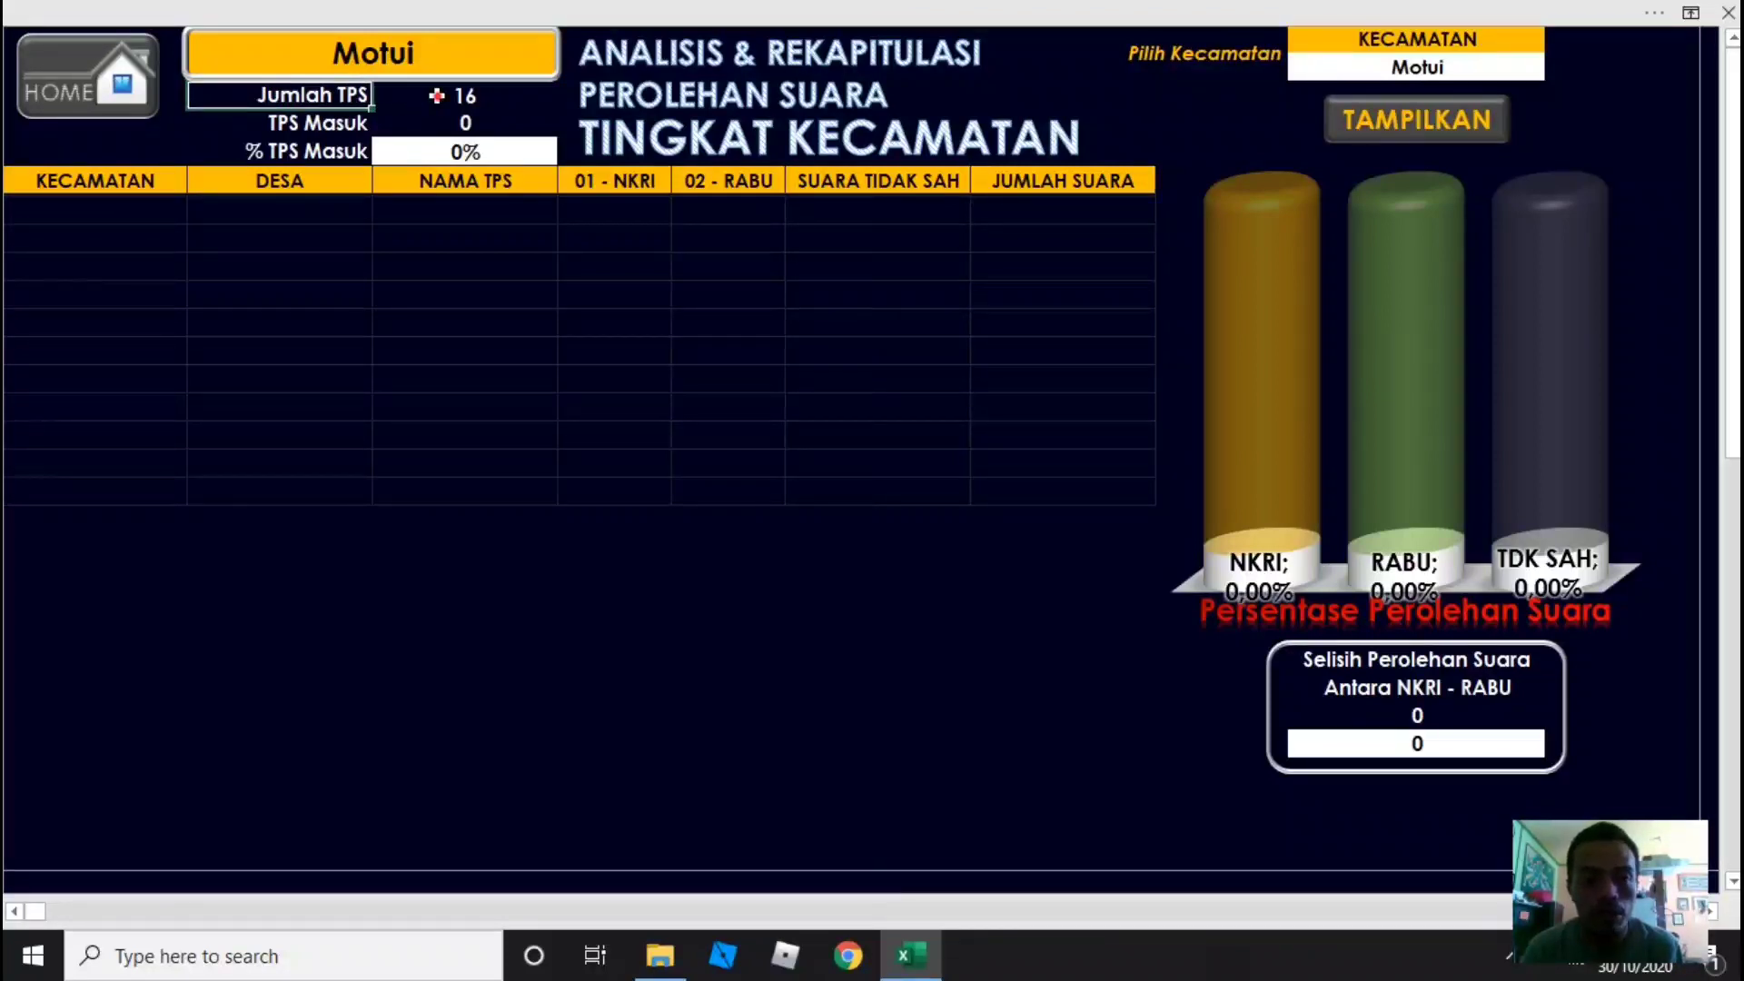
{"action": "left_click", "coordinate": [289, 123]}
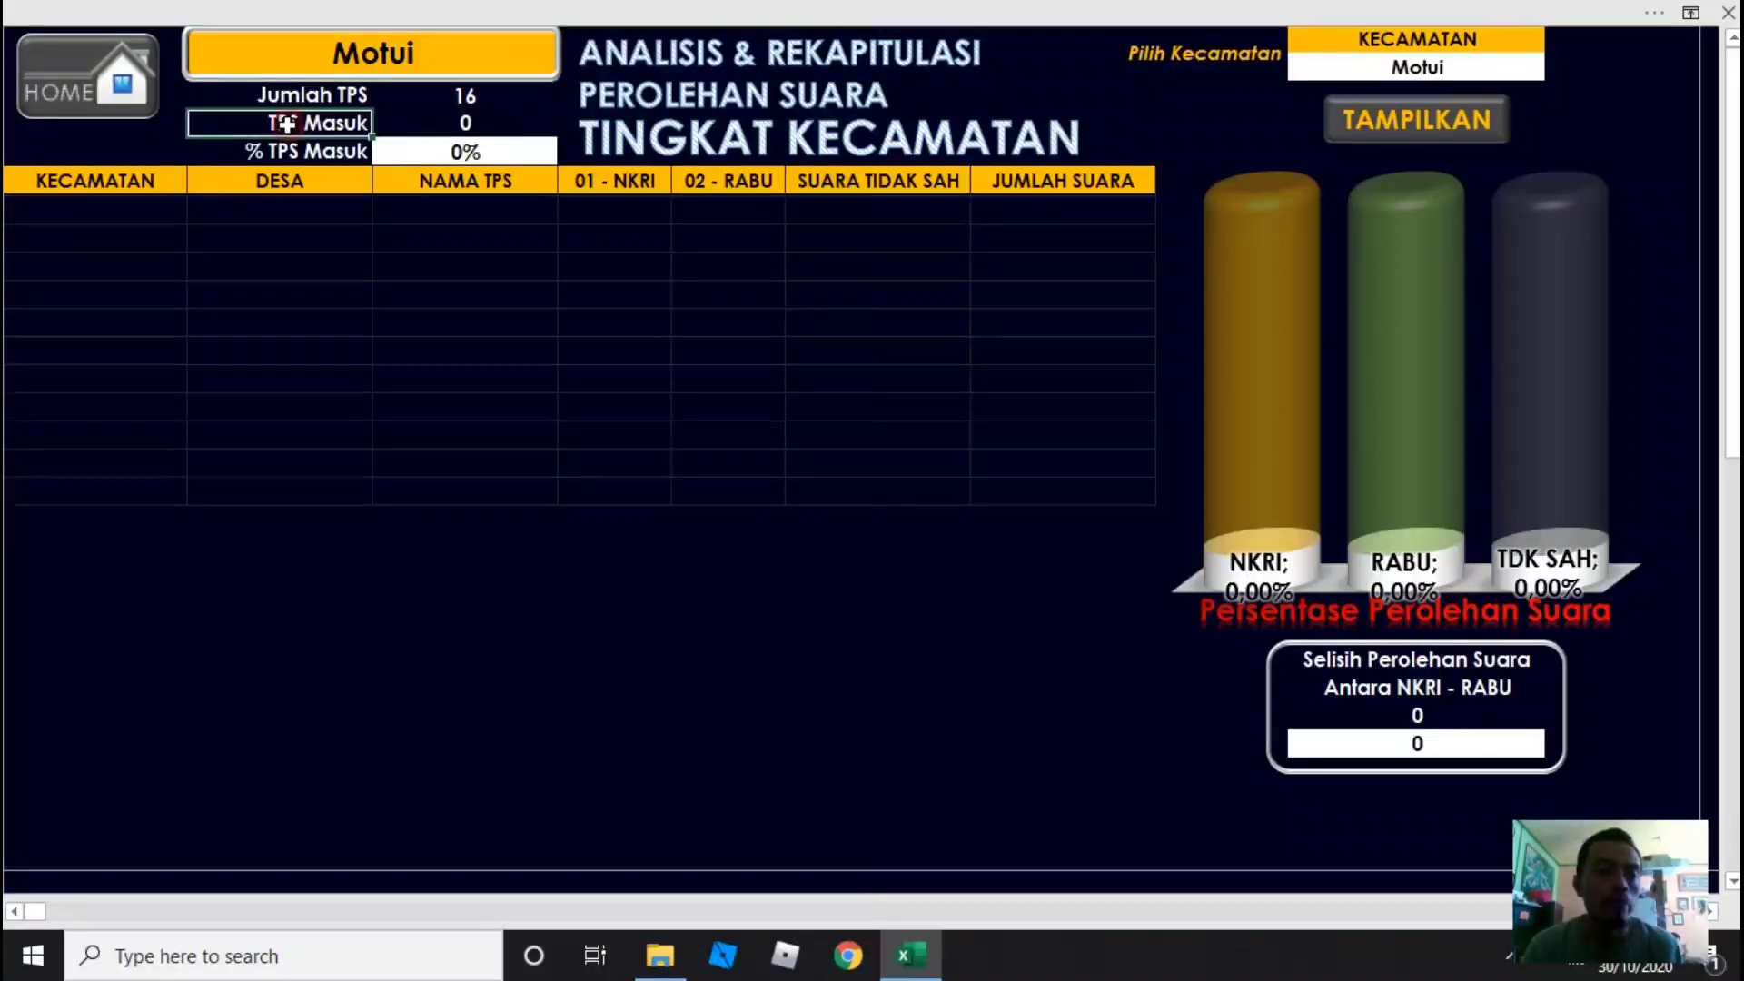
{"action": "left_click", "coordinate": [449, 121]}
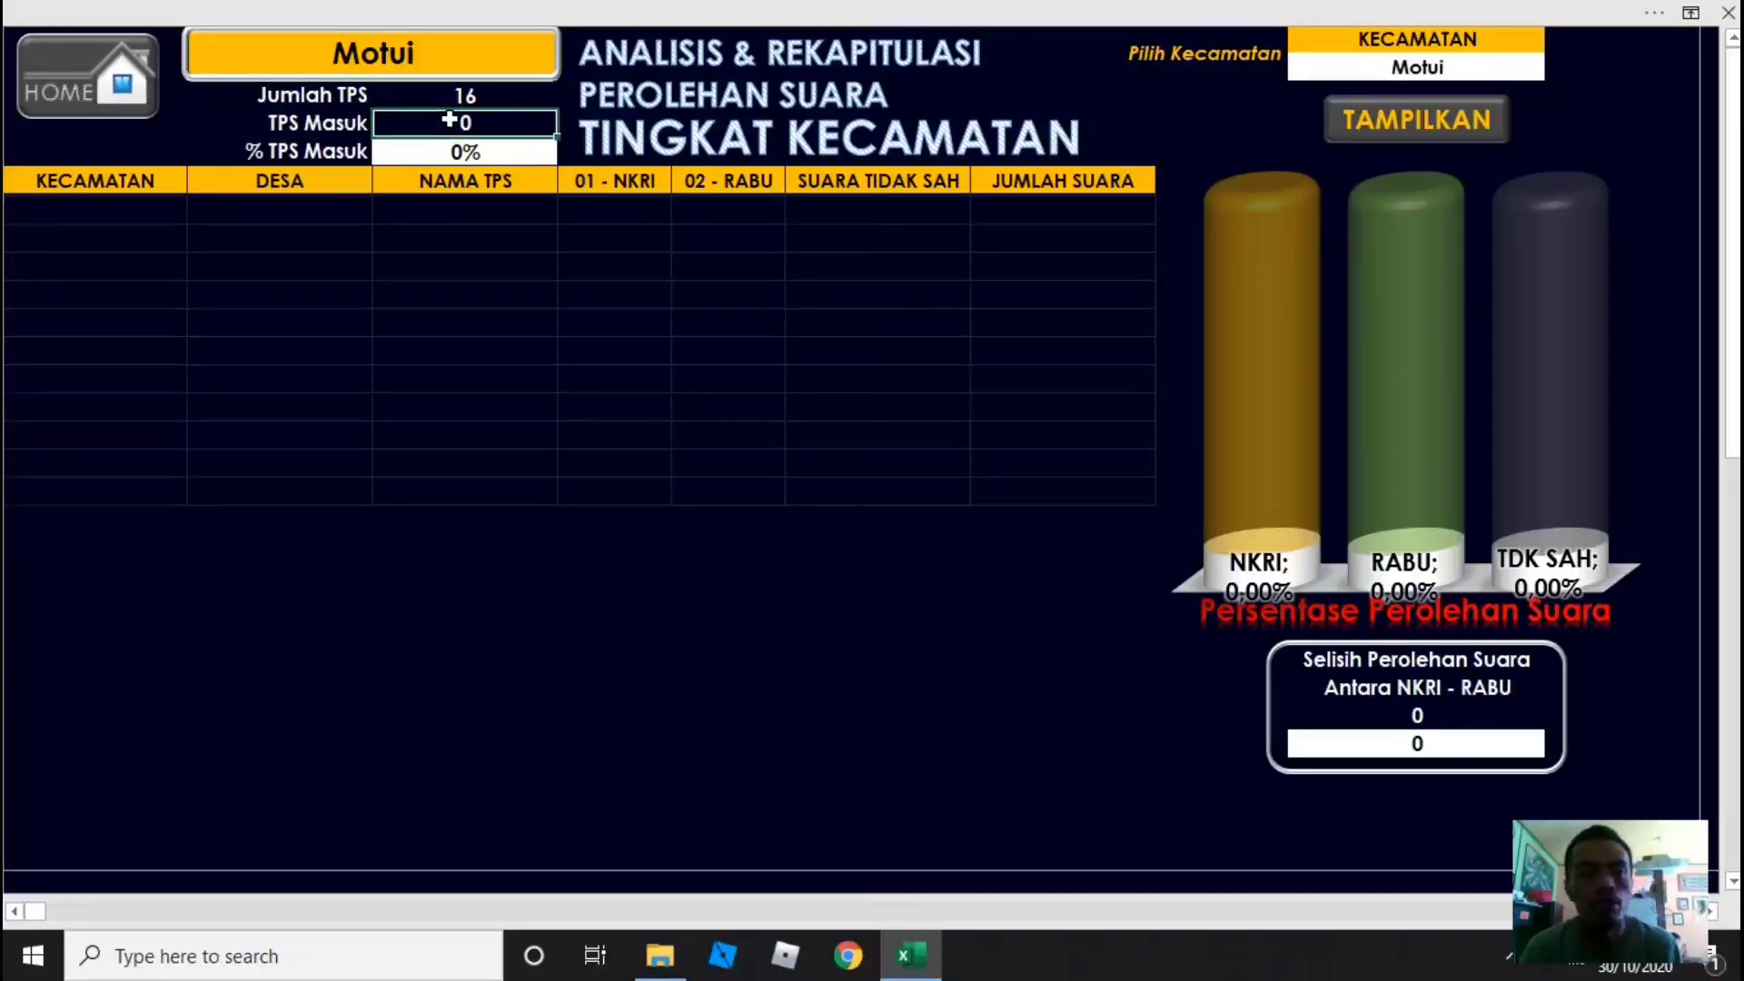
{"action": "left_click", "coordinate": [441, 153]}
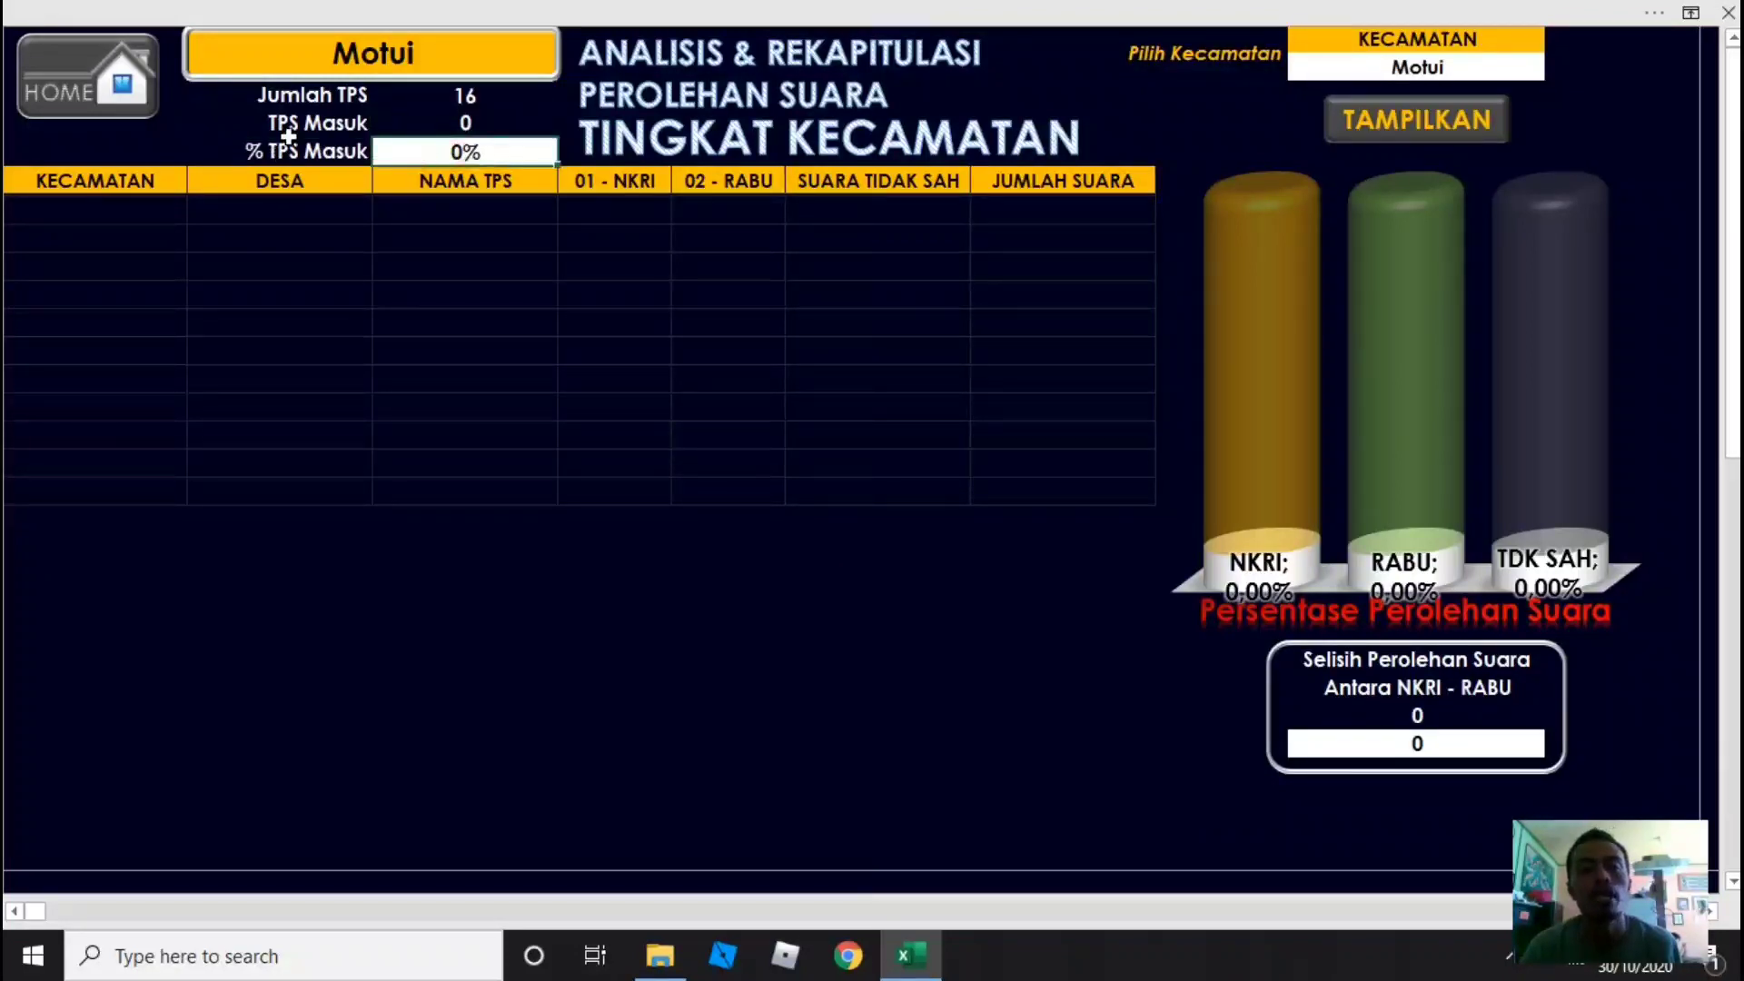
{"action": "left_click", "coordinate": [308, 94]}
Switch the district analysis to Wiwirano, then Lembo with 15 TPS, and return home
{"action": "left_click", "coordinate": [1453, 69]}
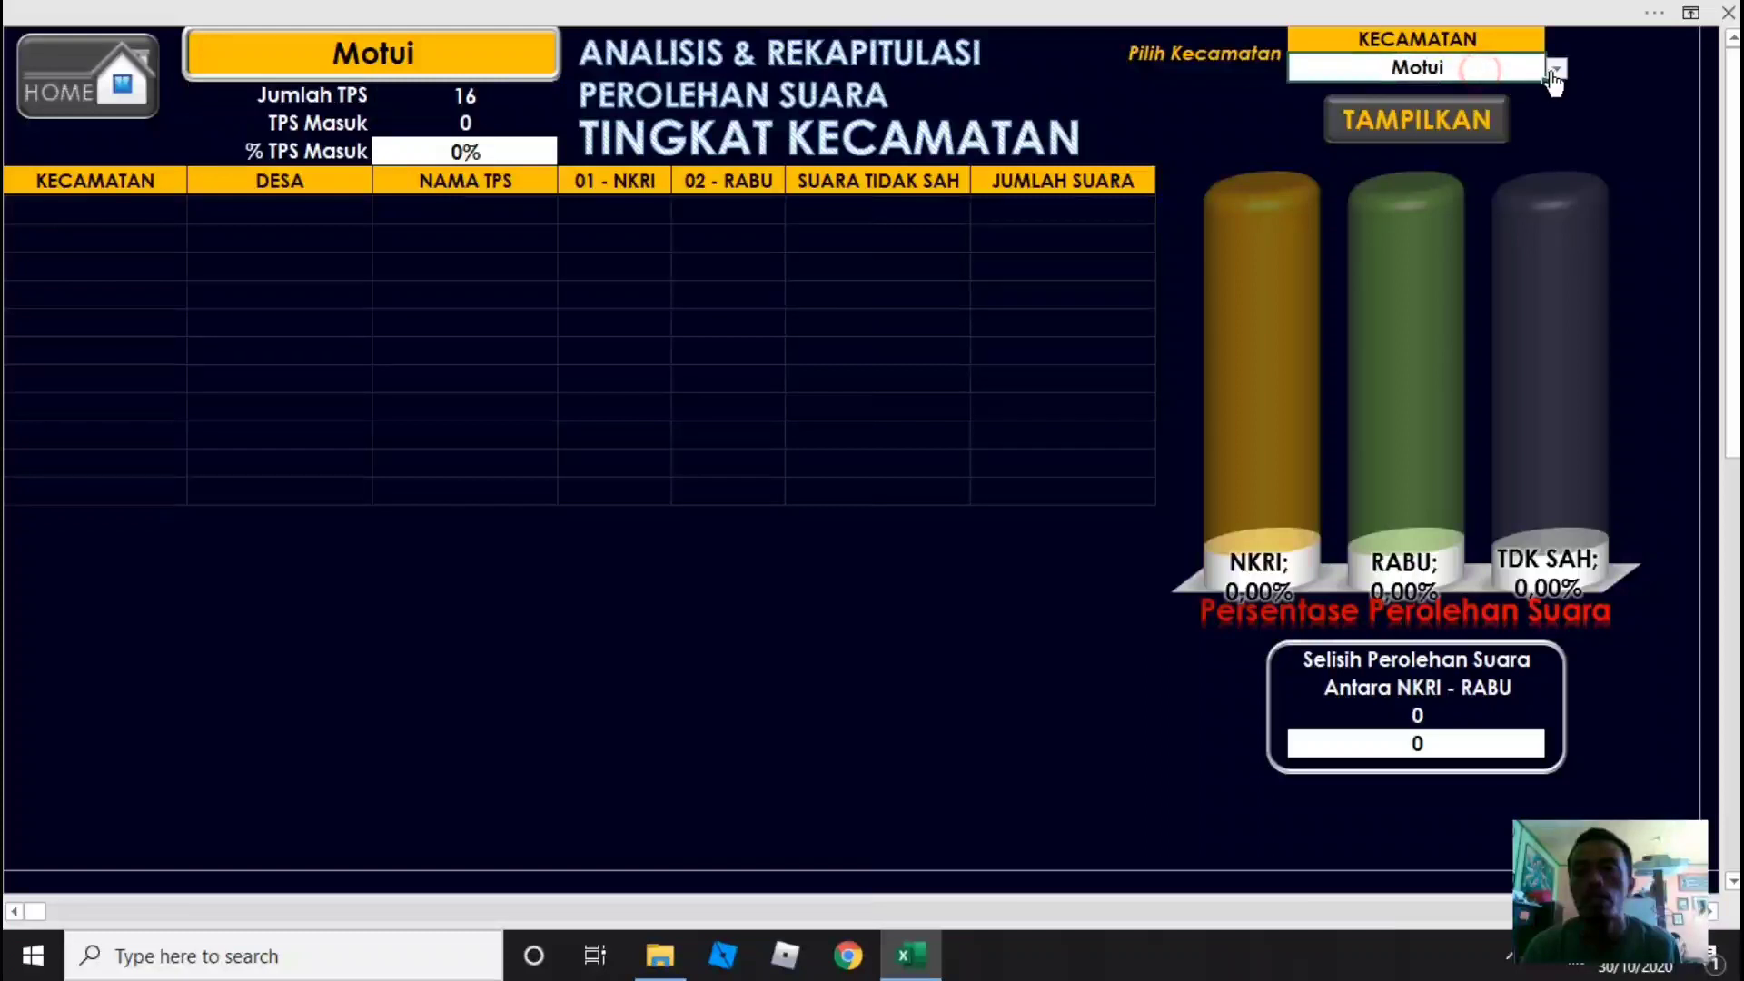
{"action": "left_click", "coordinate": [1556, 68]}
{"action": "left_click_drag", "start_coordinate": [1553, 159], "coordinate": [1553, 125]}
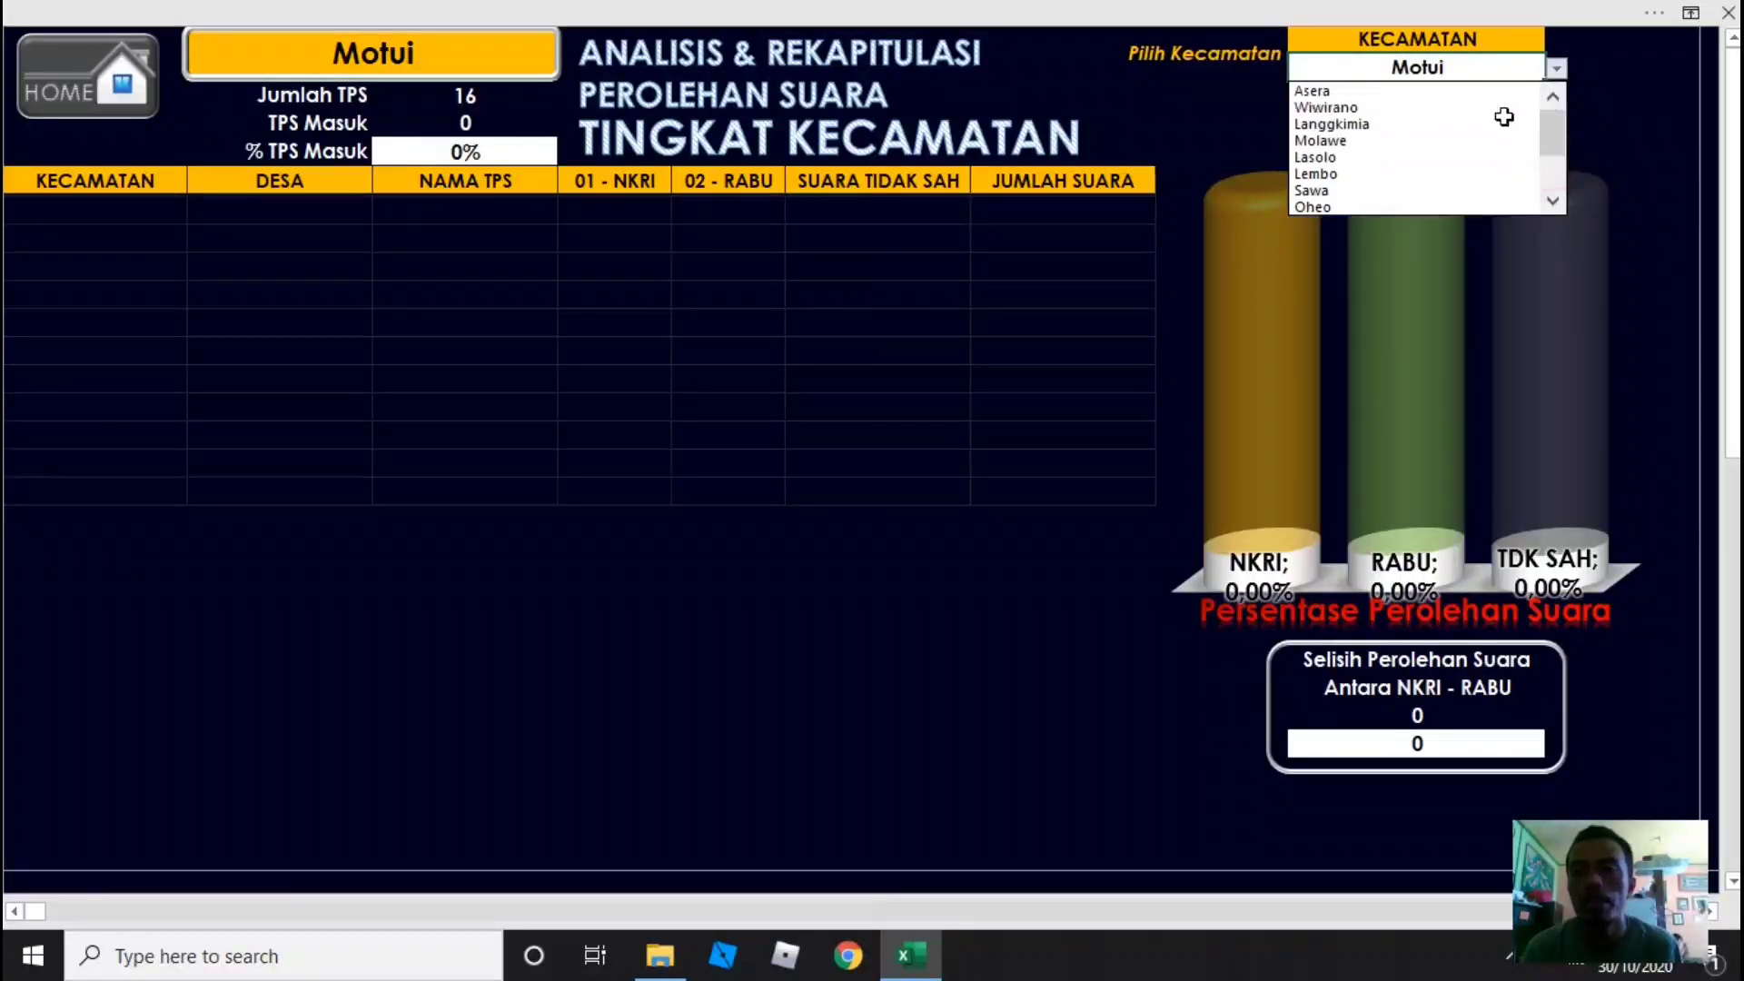
{"action": "left_click", "coordinate": [1367, 92]}
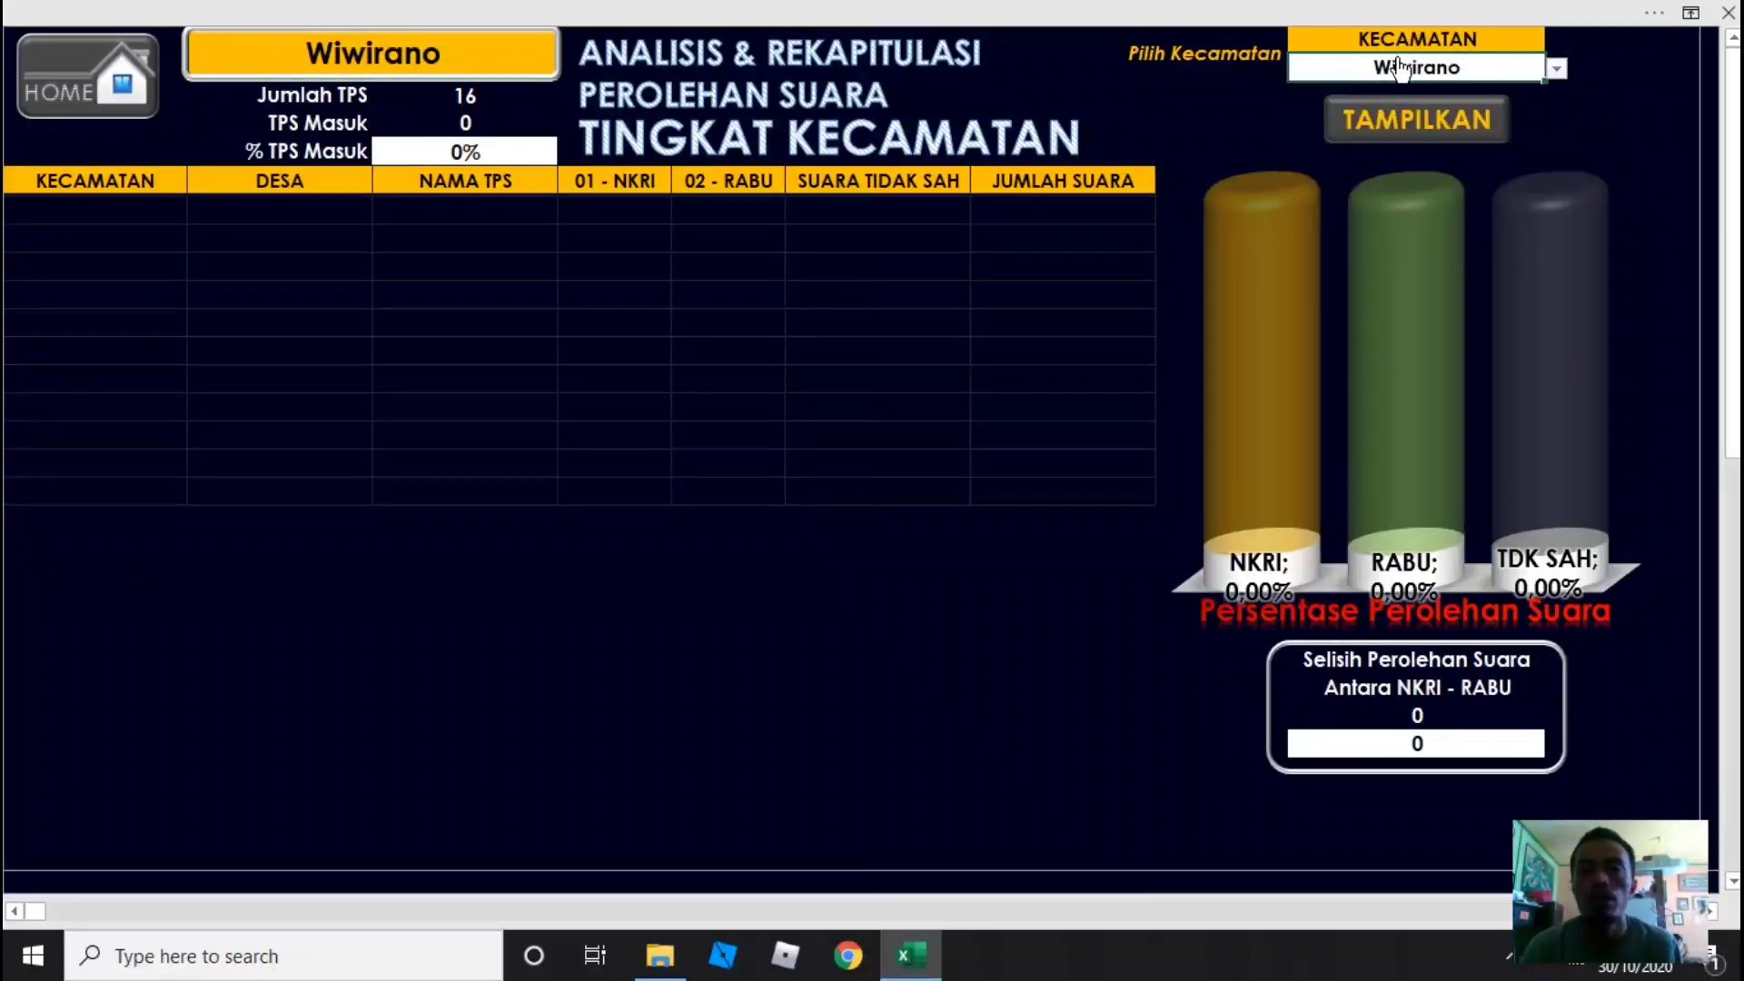
{"action": "left_click", "coordinate": [1409, 124]}
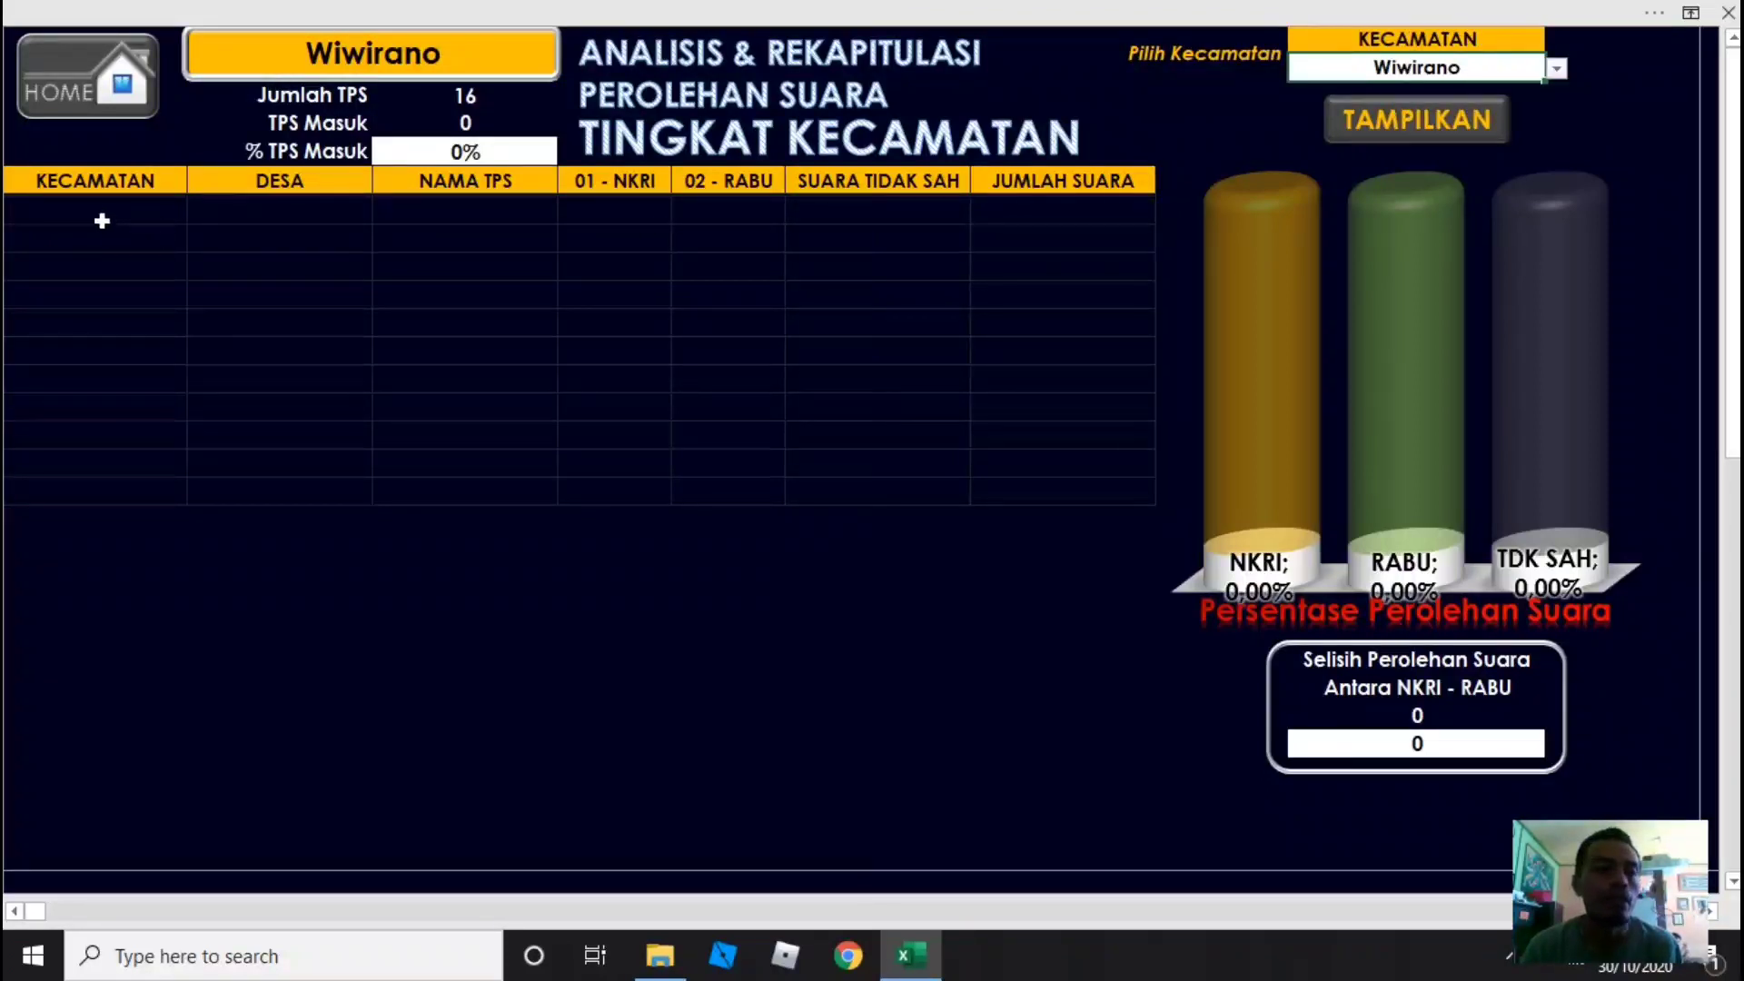
{"action": "left_click", "coordinate": [1554, 70]}
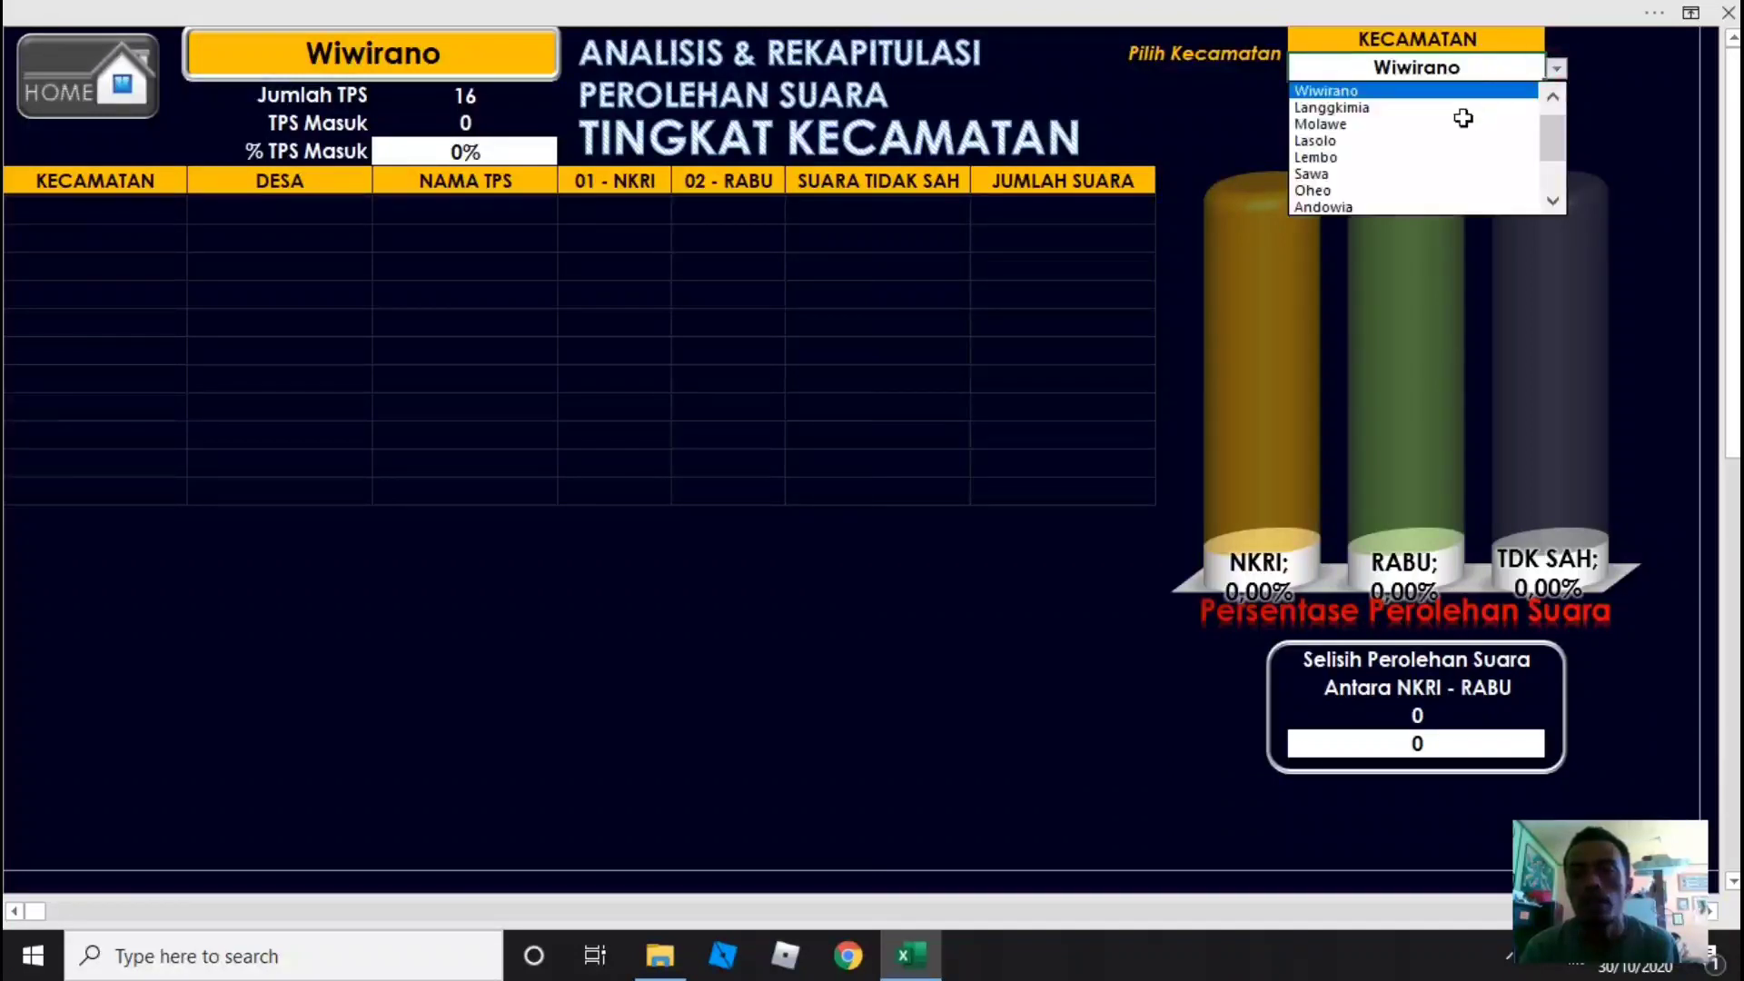
{"action": "left_click", "coordinate": [1319, 158]}
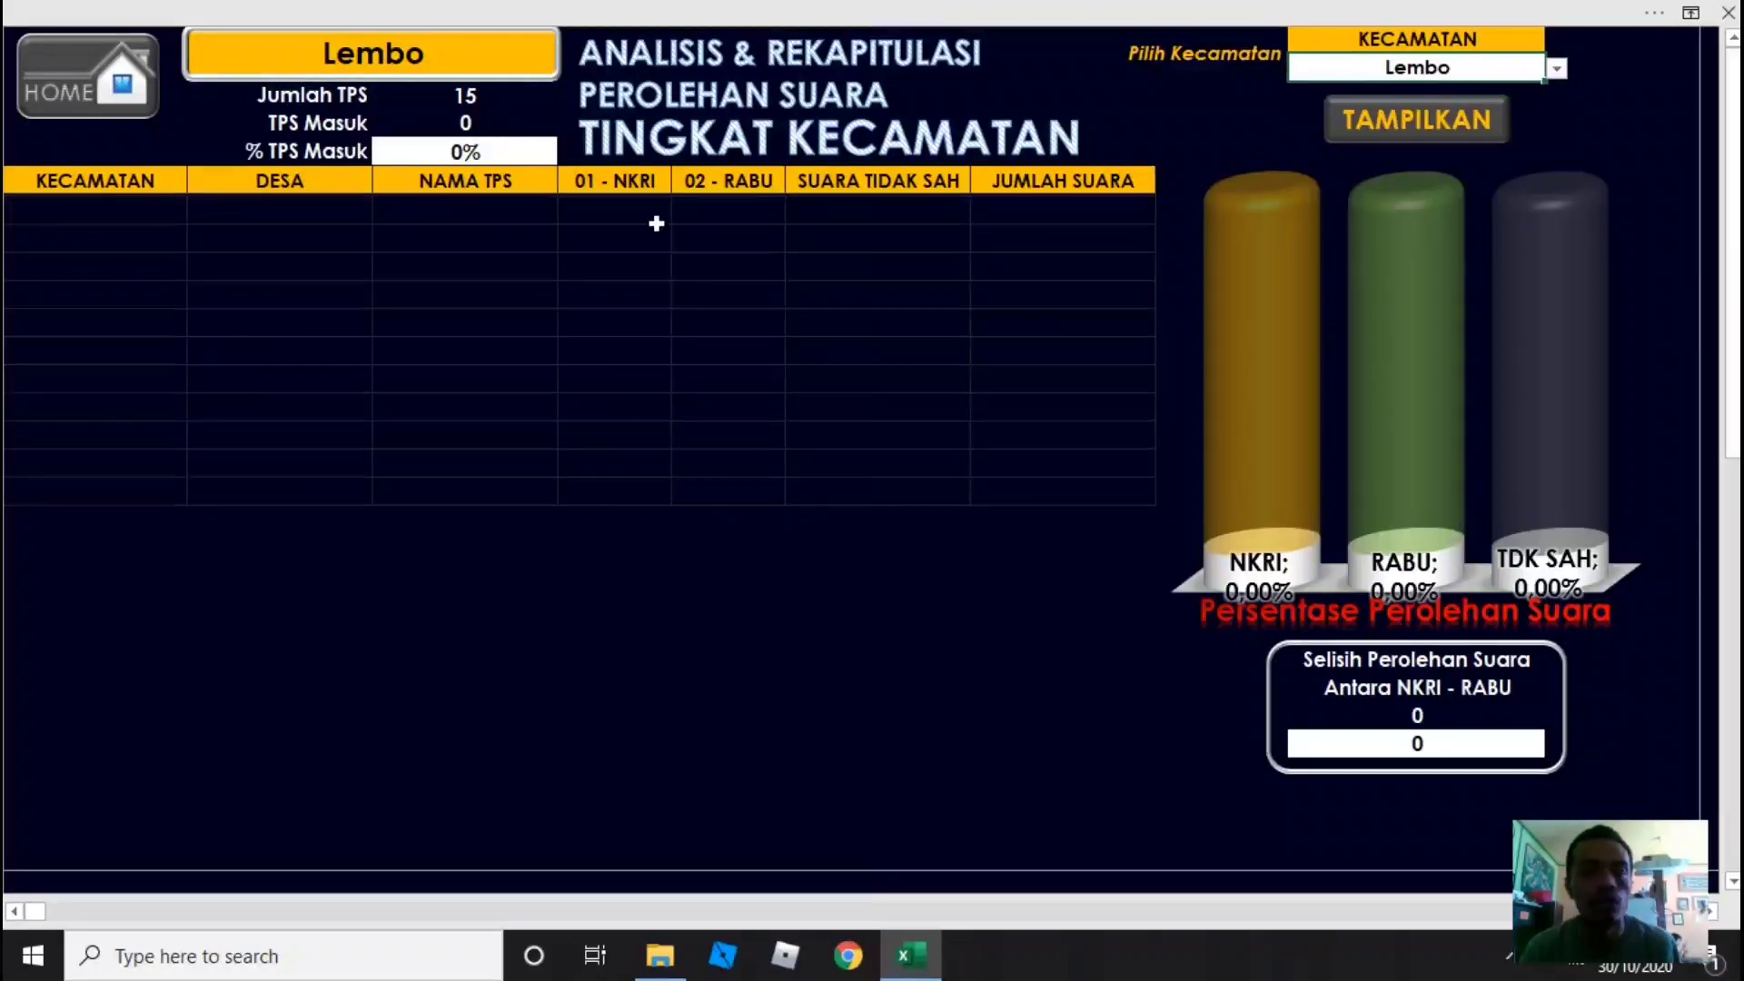
{"action": "left_click", "coordinate": [94, 127]}
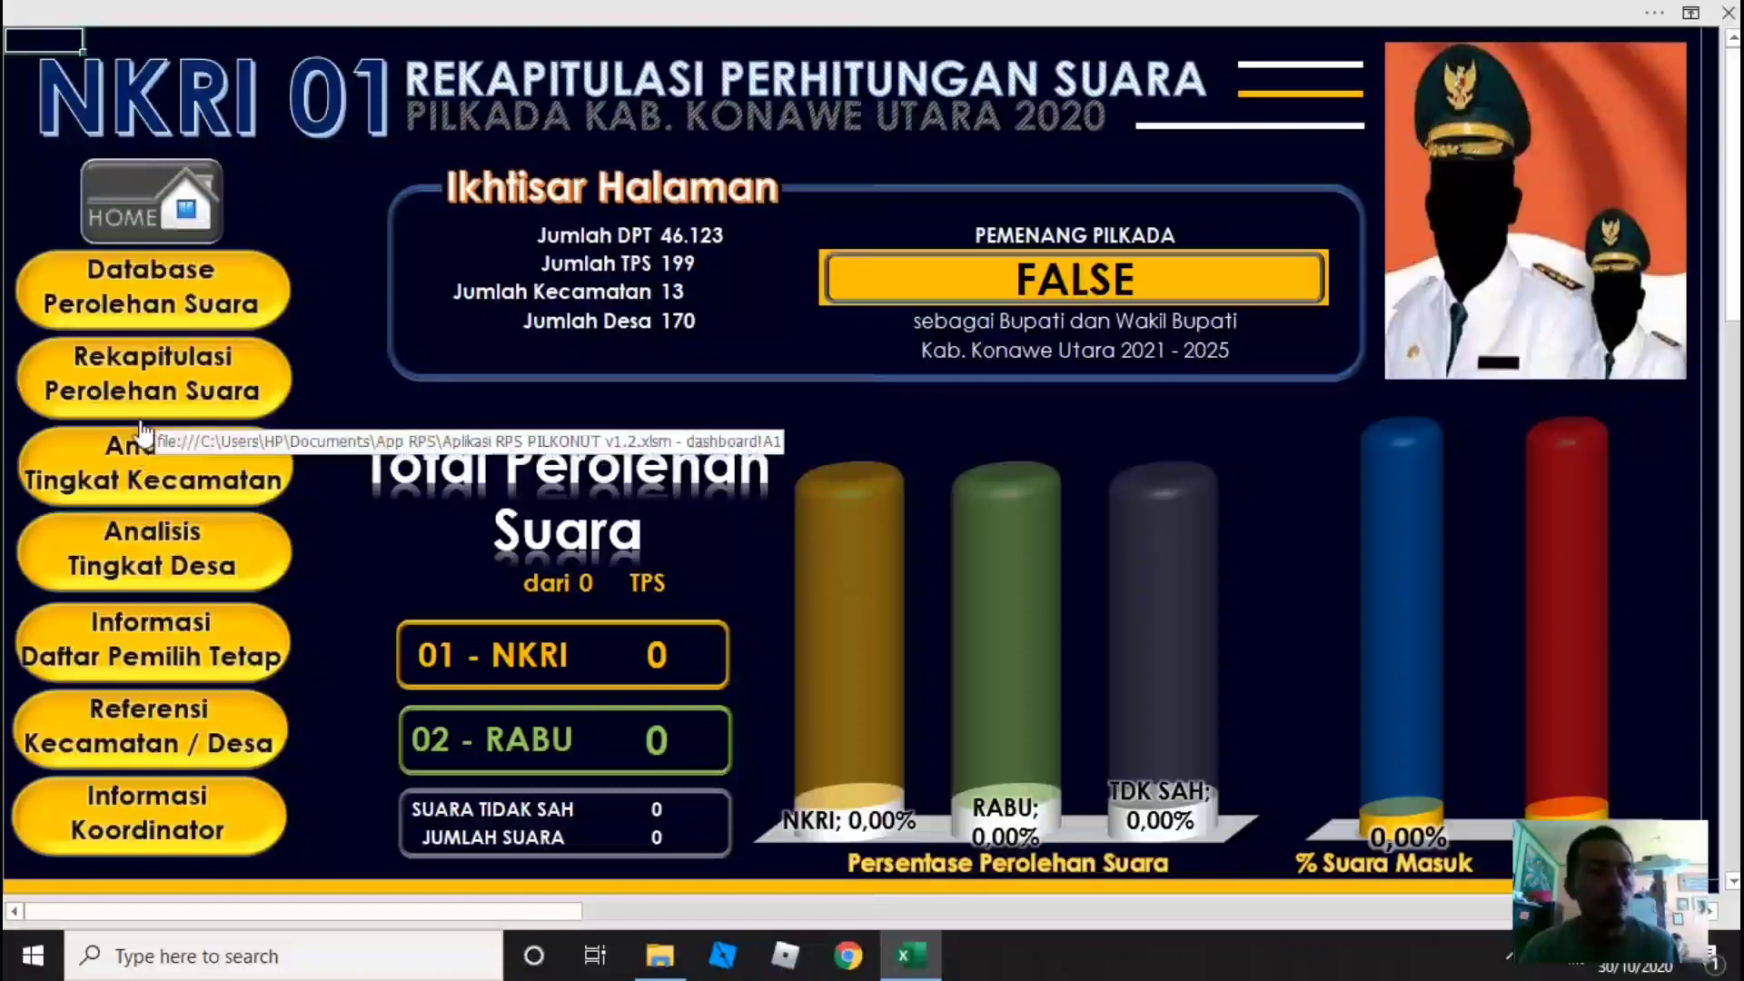
View the Rekapitulasi Perolehan Suara table, then open the empty Database Perolehan Suara sheet
{"action": "left_click", "coordinate": [155, 391]}
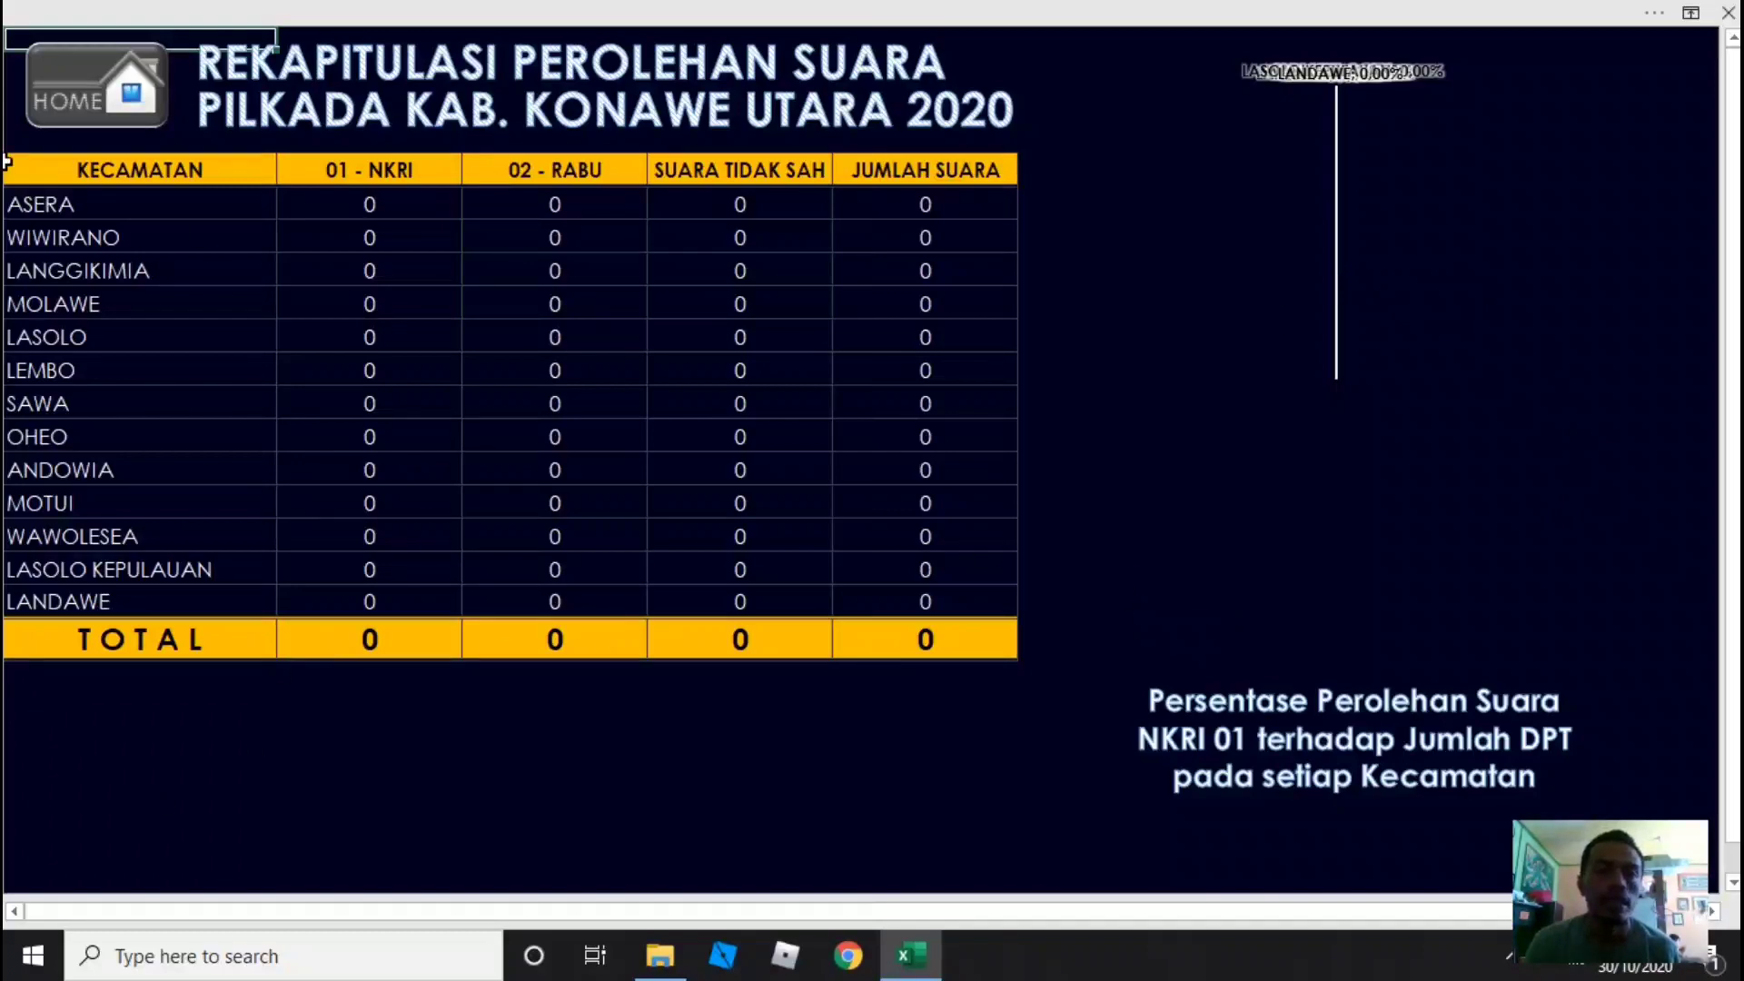
{"action": "left_click", "coordinate": [46, 99]}
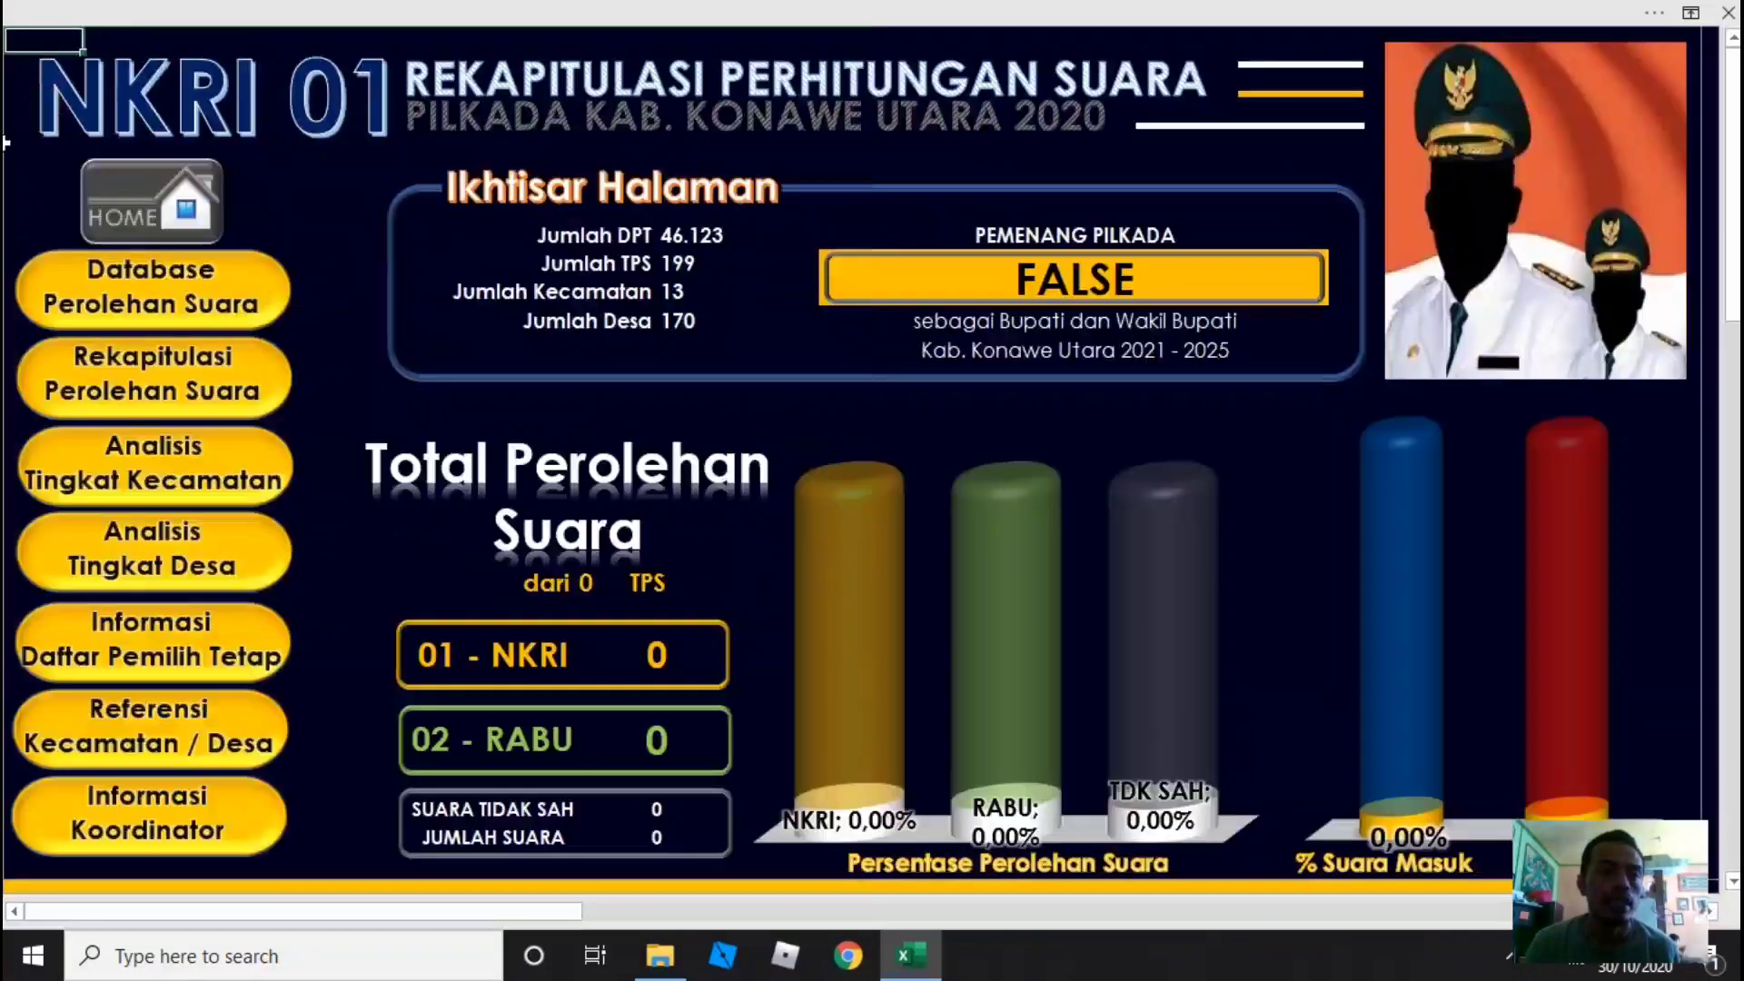
{"action": "left_click", "coordinate": [189, 305]}
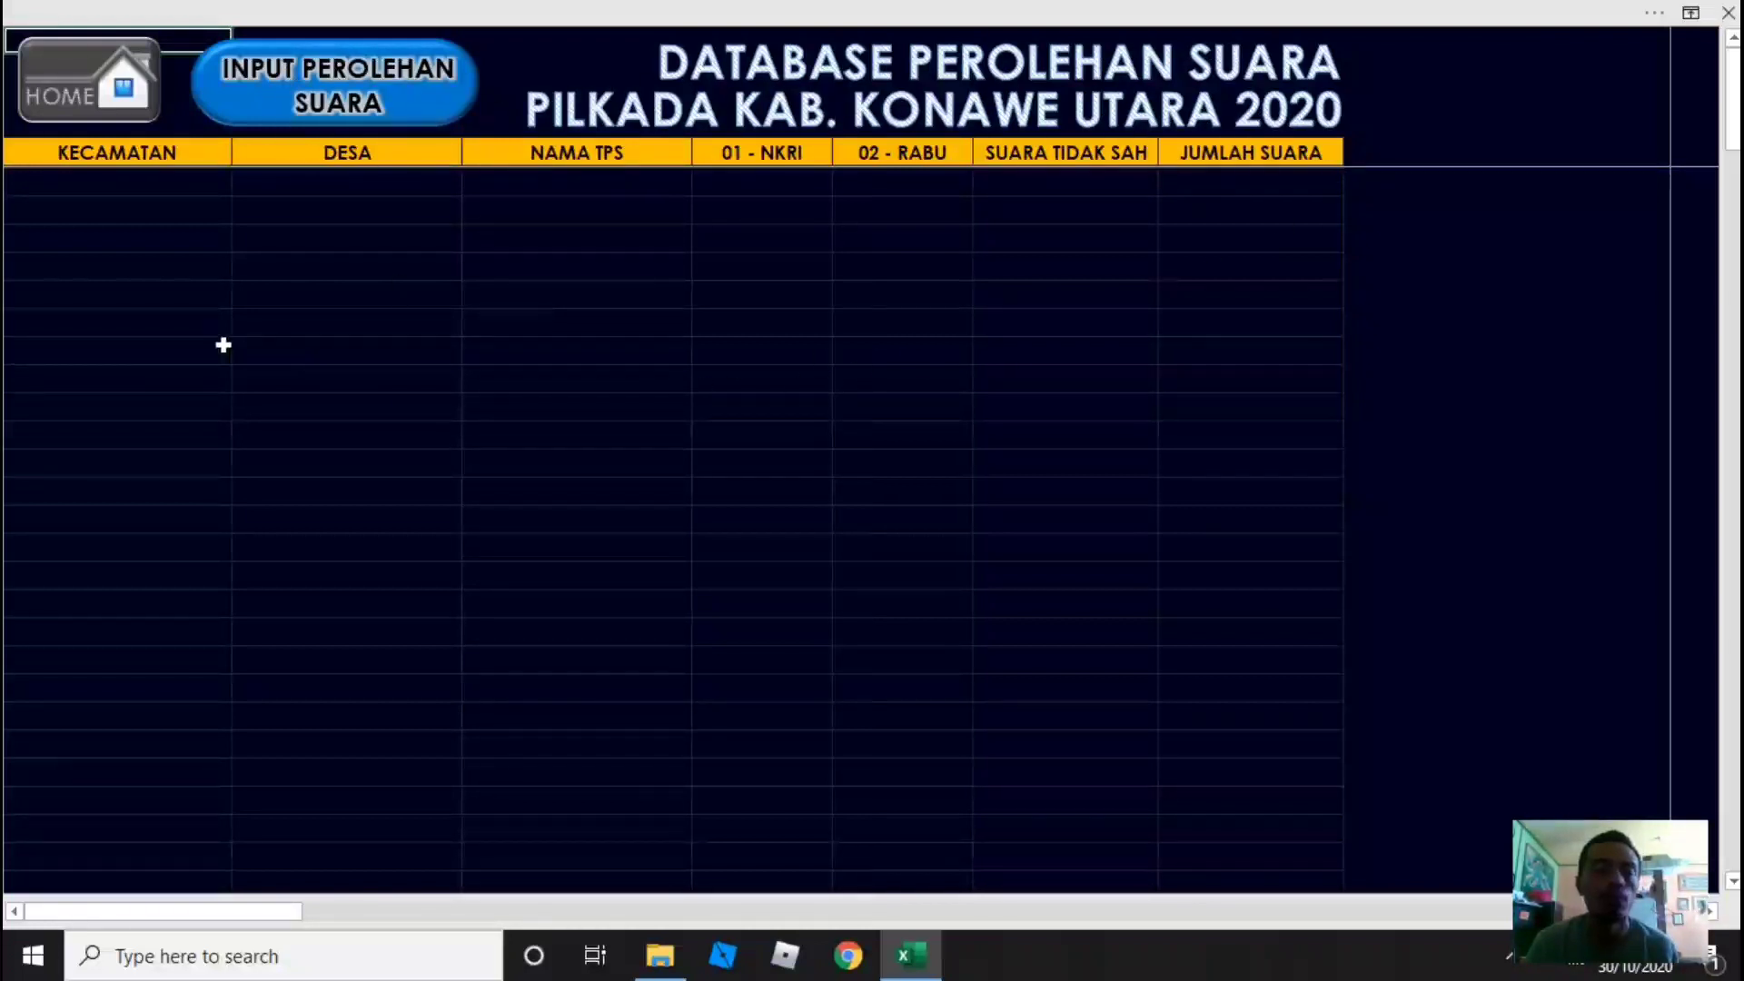
Open the vote-entry form and choose Lasolo Kepulauan district and Boedingi village
{"action": "left_click", "coordinate": [357, 98]}
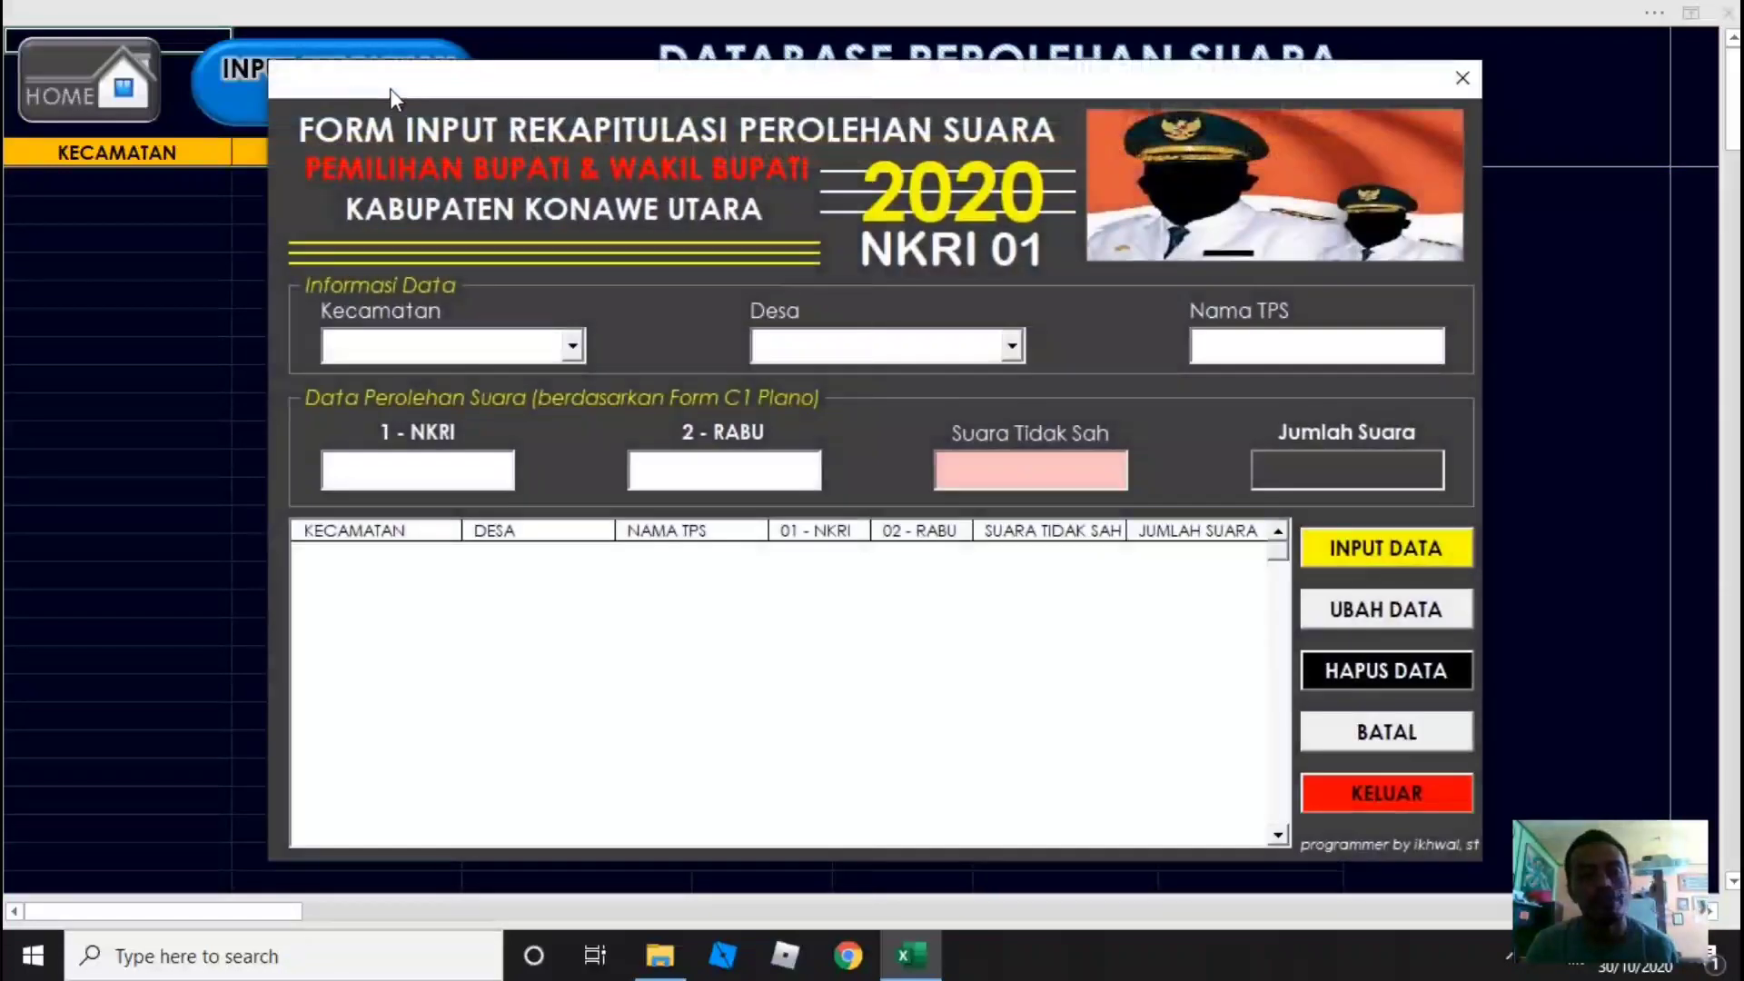
{"action": "left_click_drag", "start_coordinate": [560, 89], "coordinate": [565, 78]}
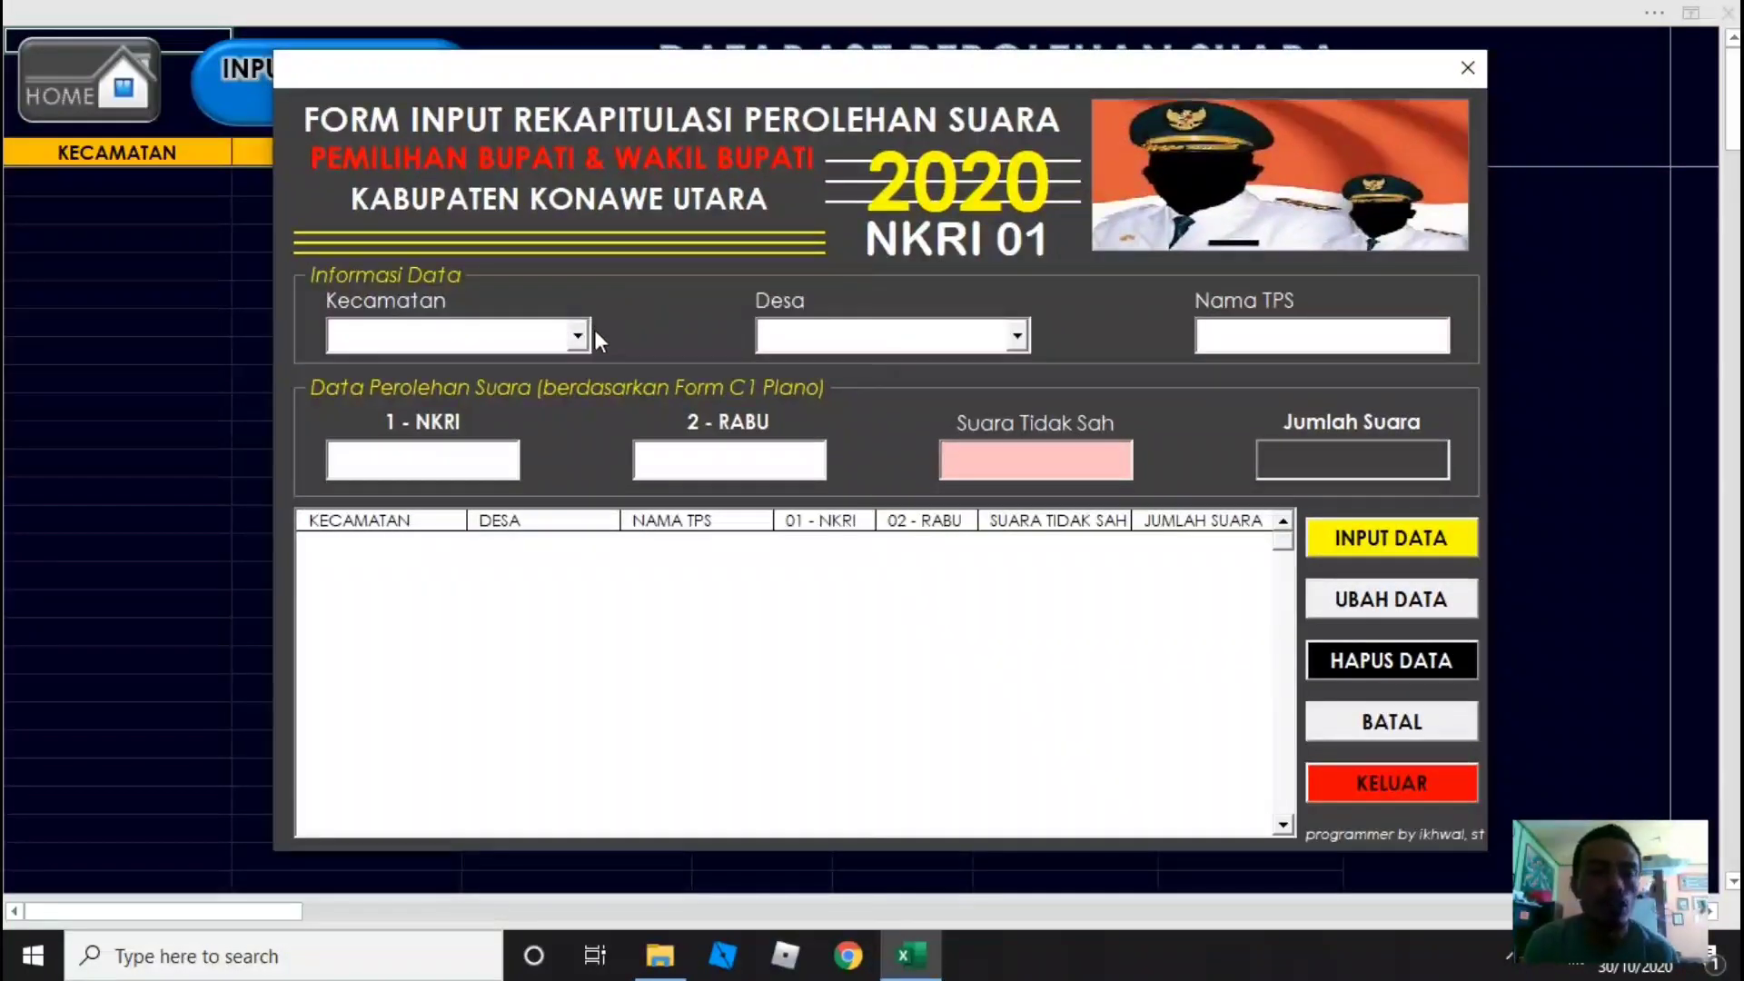
{"action": "left_click", "coordinate": [576, 335]}
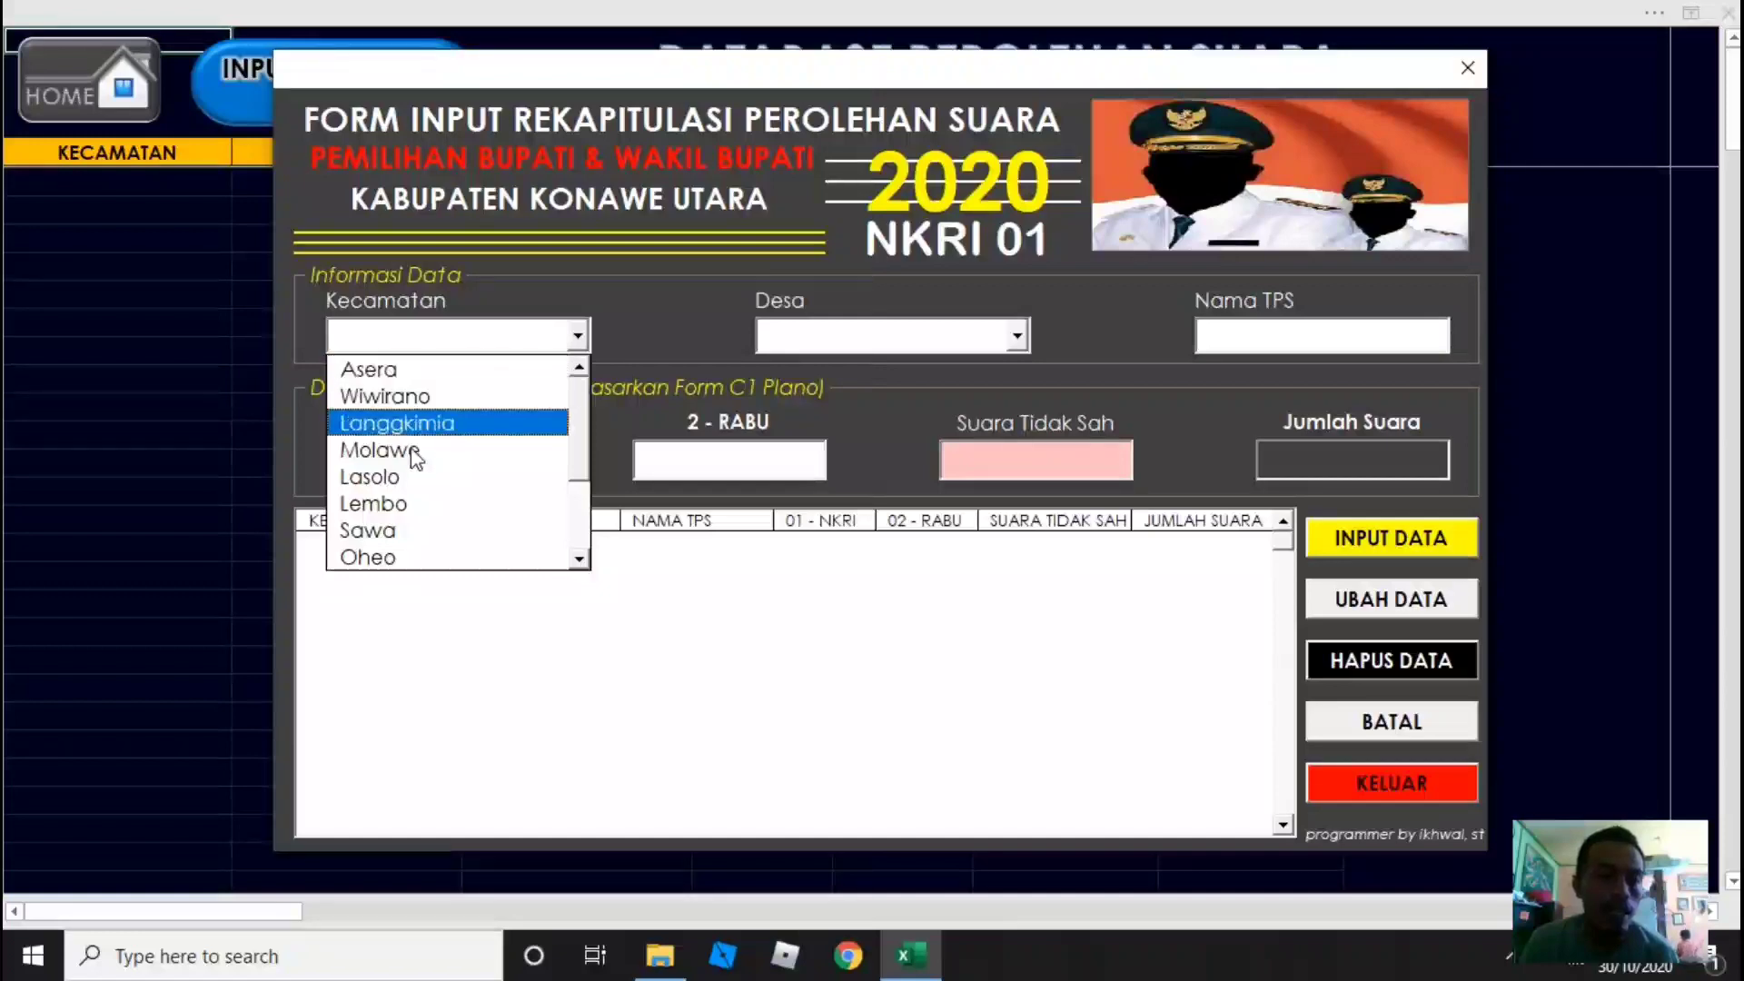
{"action": "left_click_drag", "start_coordinate": [580, 454], "coordinate": [581, 540]}
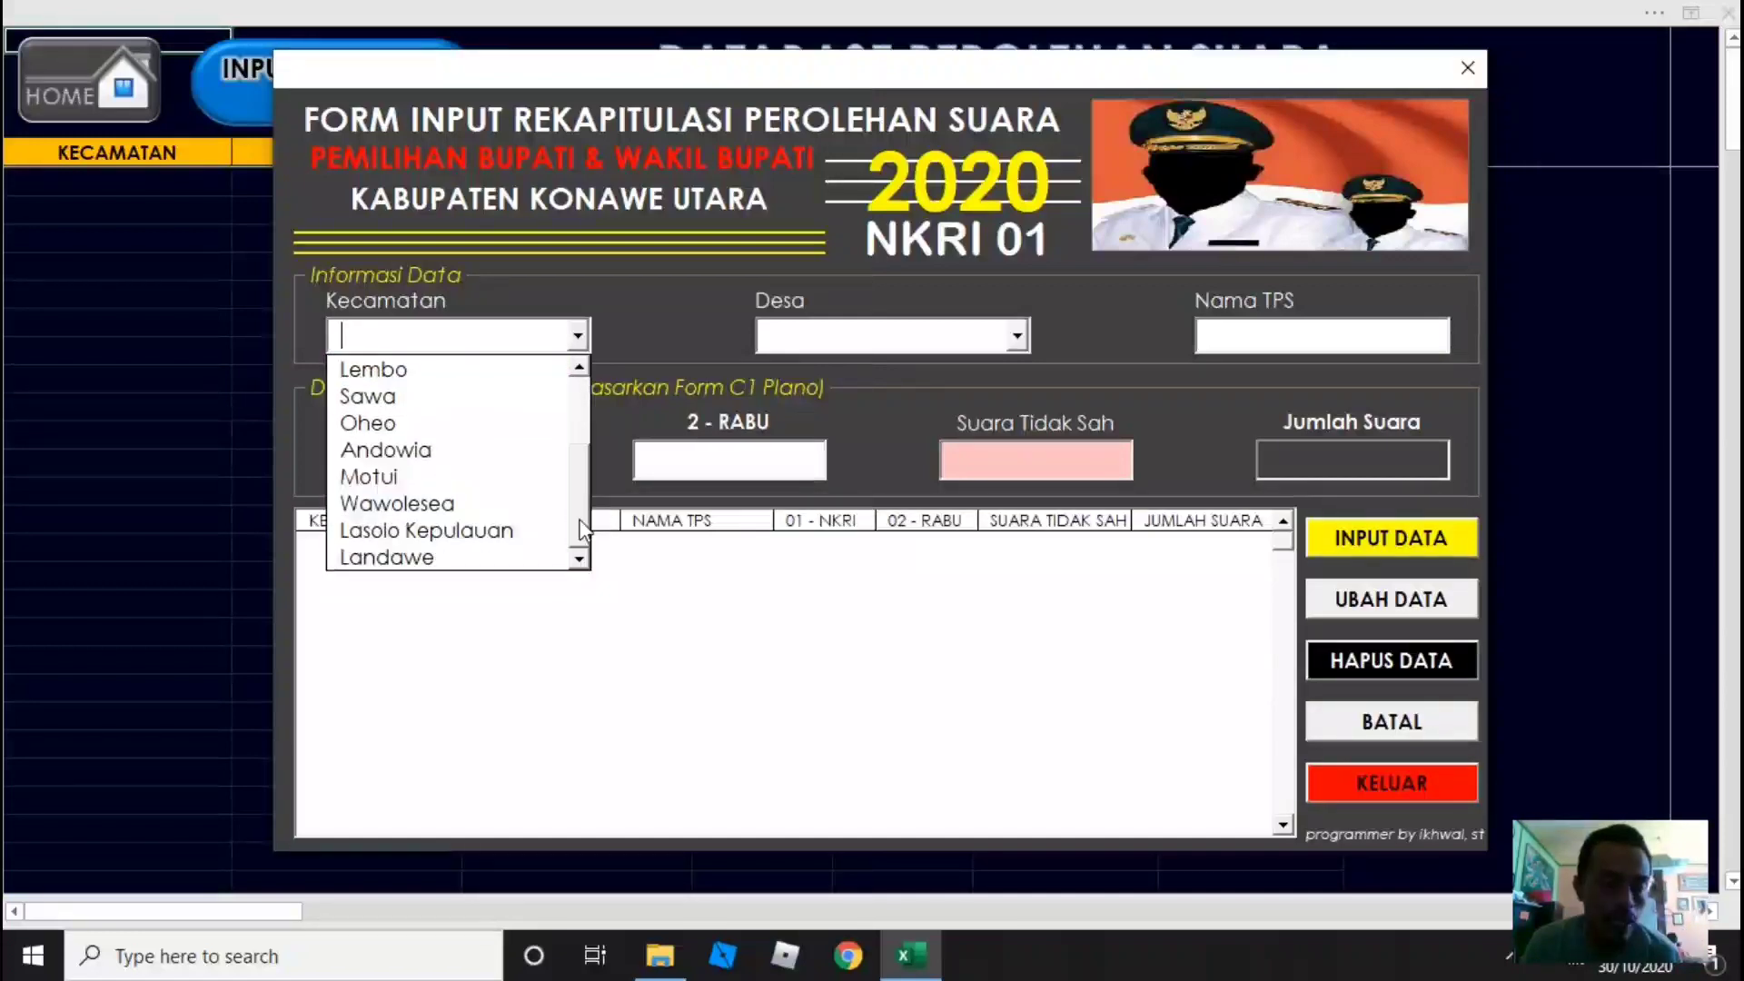
{"action": "left_click", "coordinate": [413, 536]}
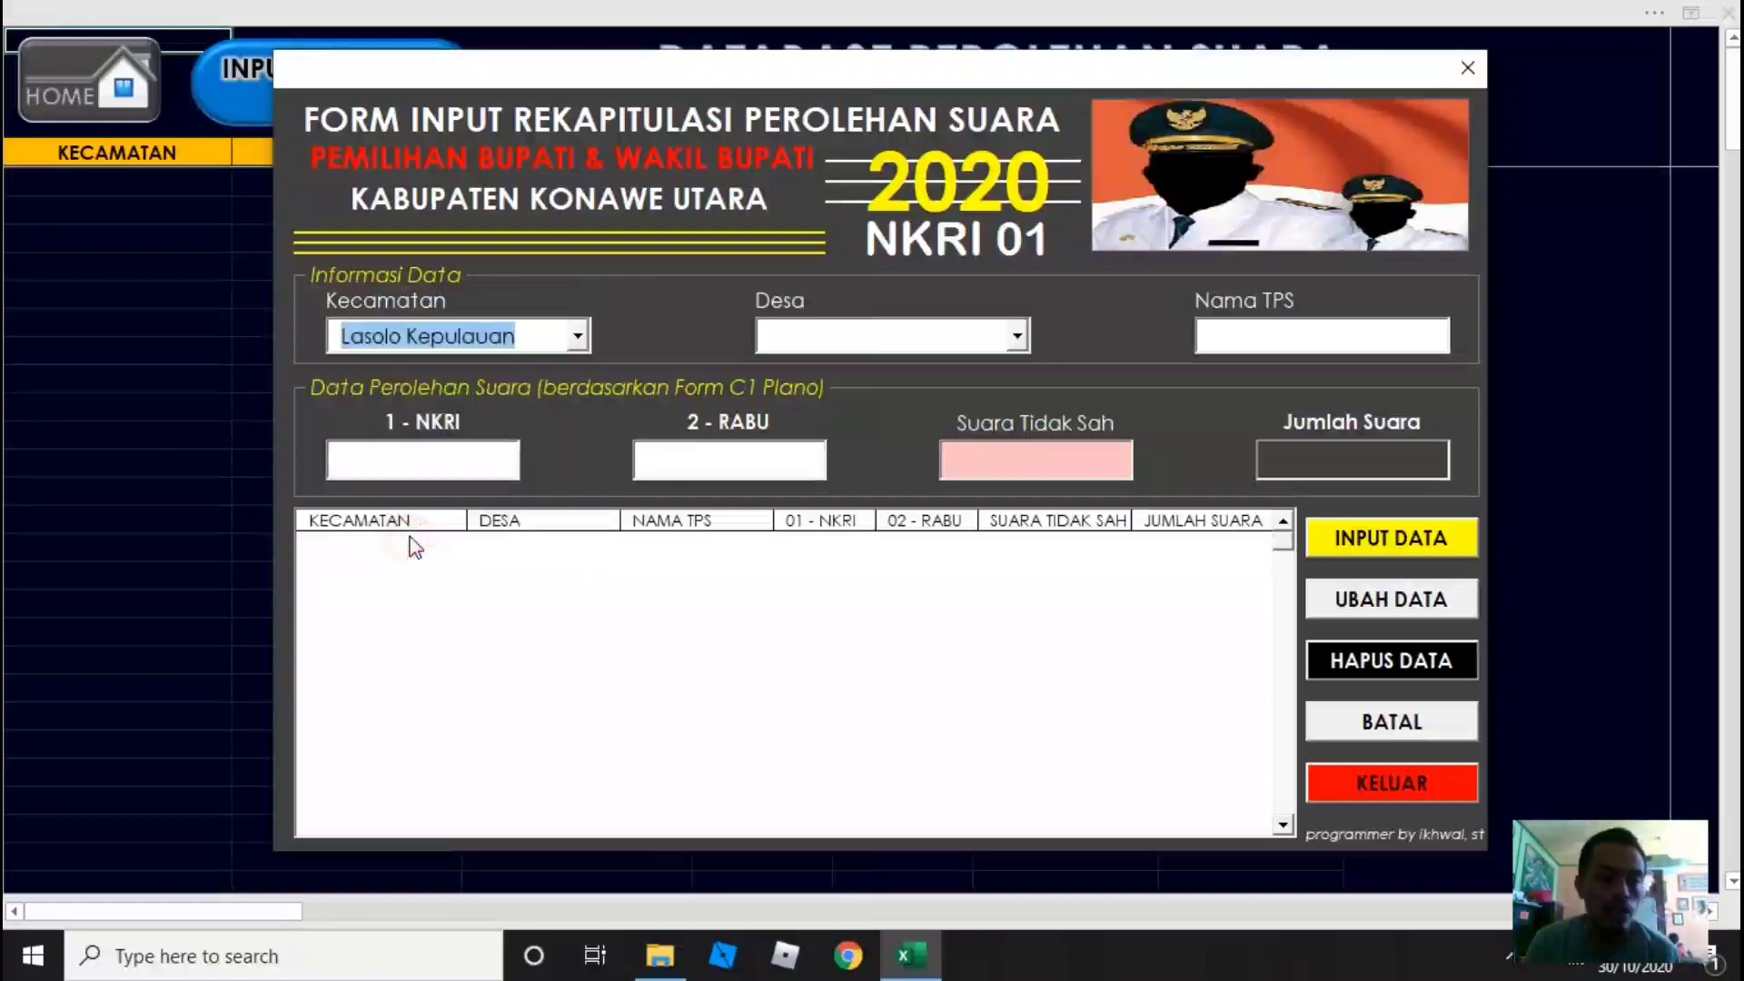
{"action": "left_click", "coordinate": [1014, 338]}
{"action": "left_click", "coordinate": [804, 374]}
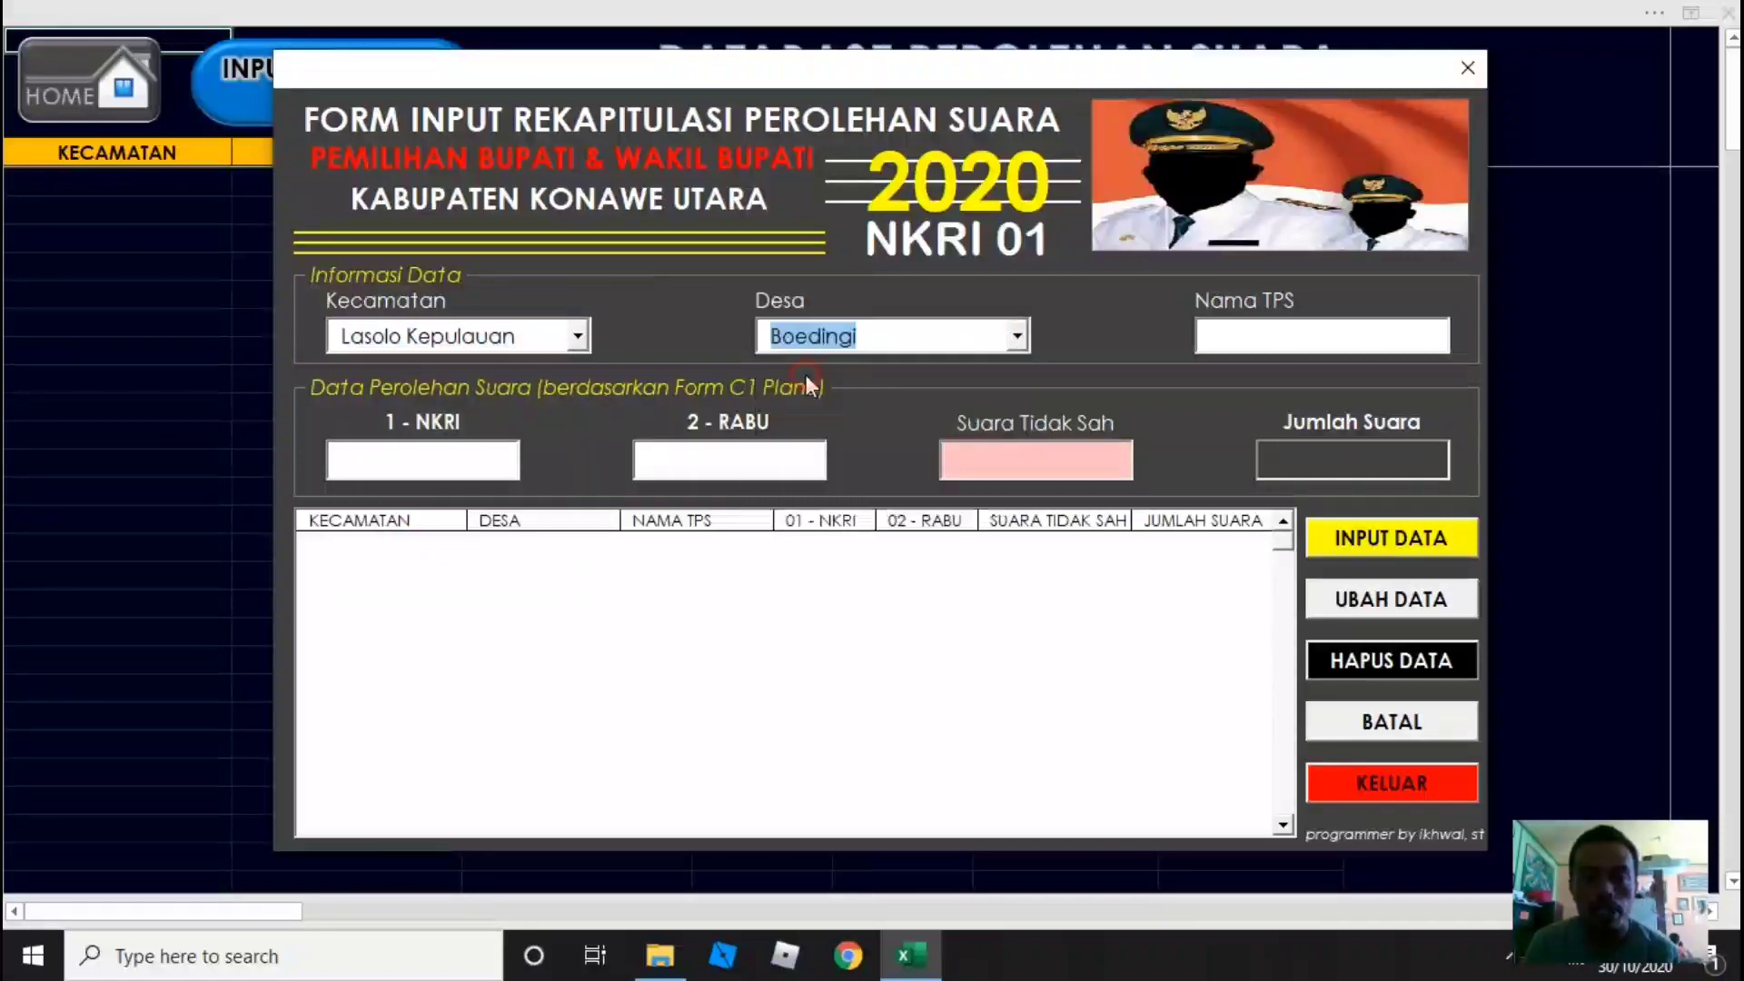
Enter TPS Boedingi 1 with NKRI 50, RABU 20, 1 invalid, and save the record
{"action": "left_click", "coordinate": [1218, 336]}
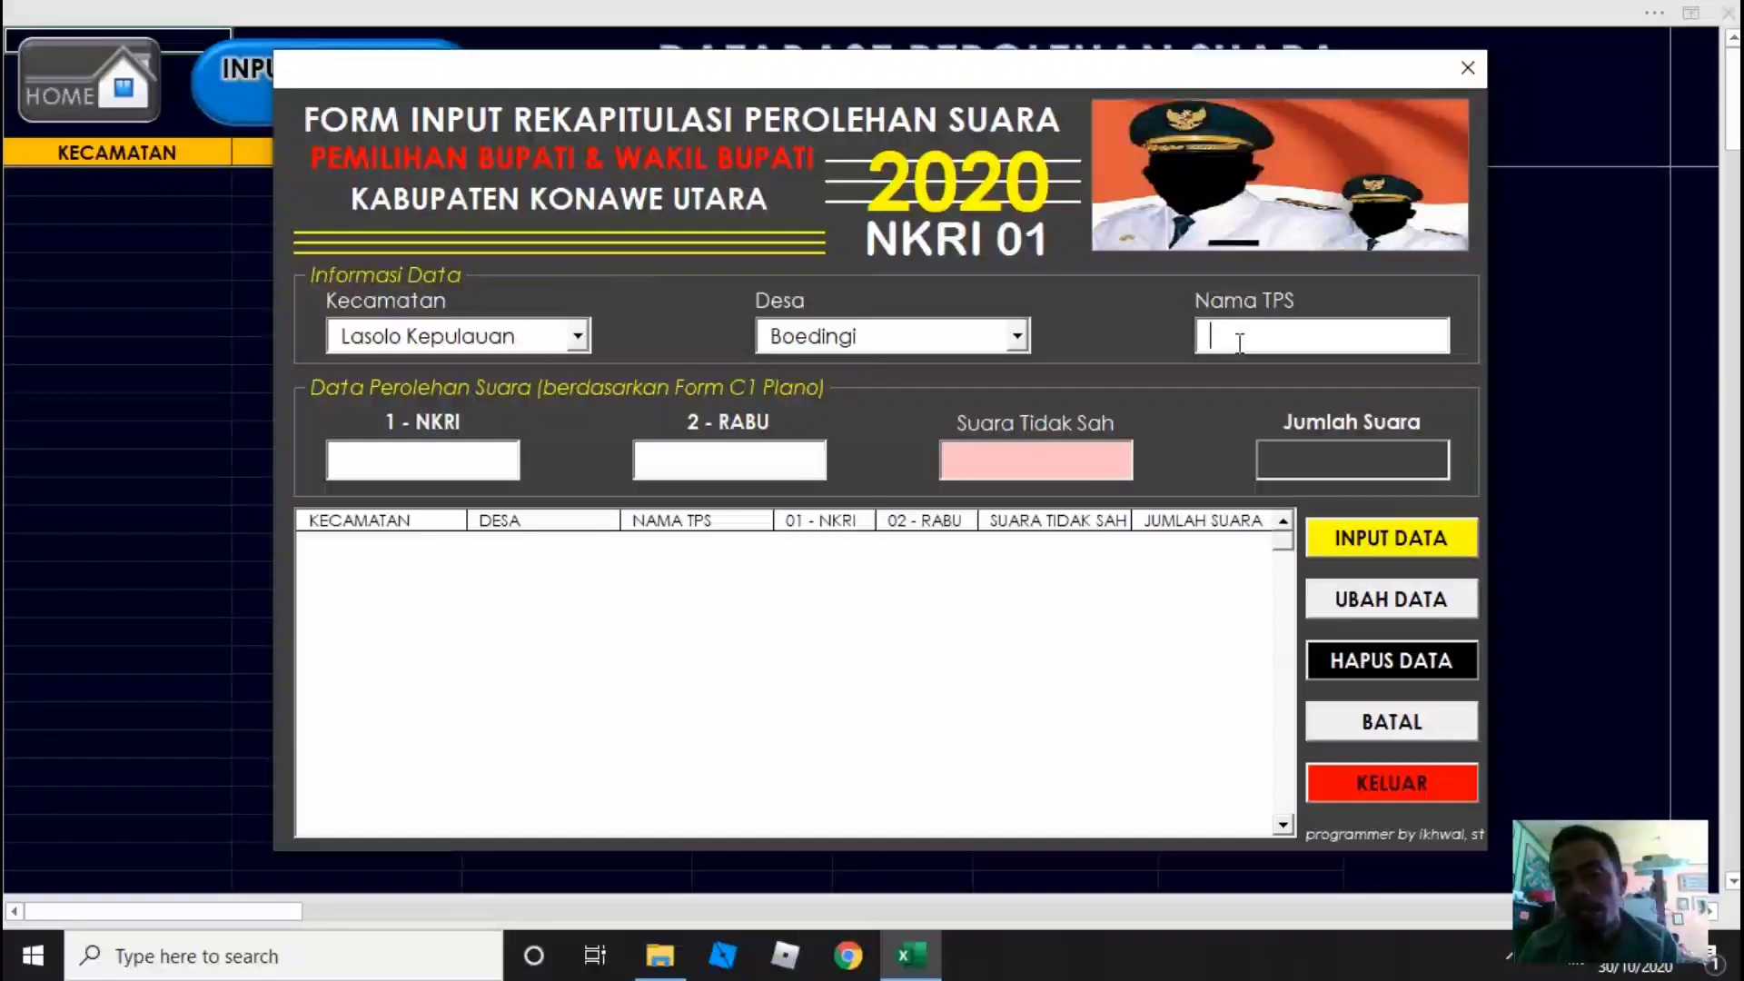
{"action": "type", "text": "Bo"}
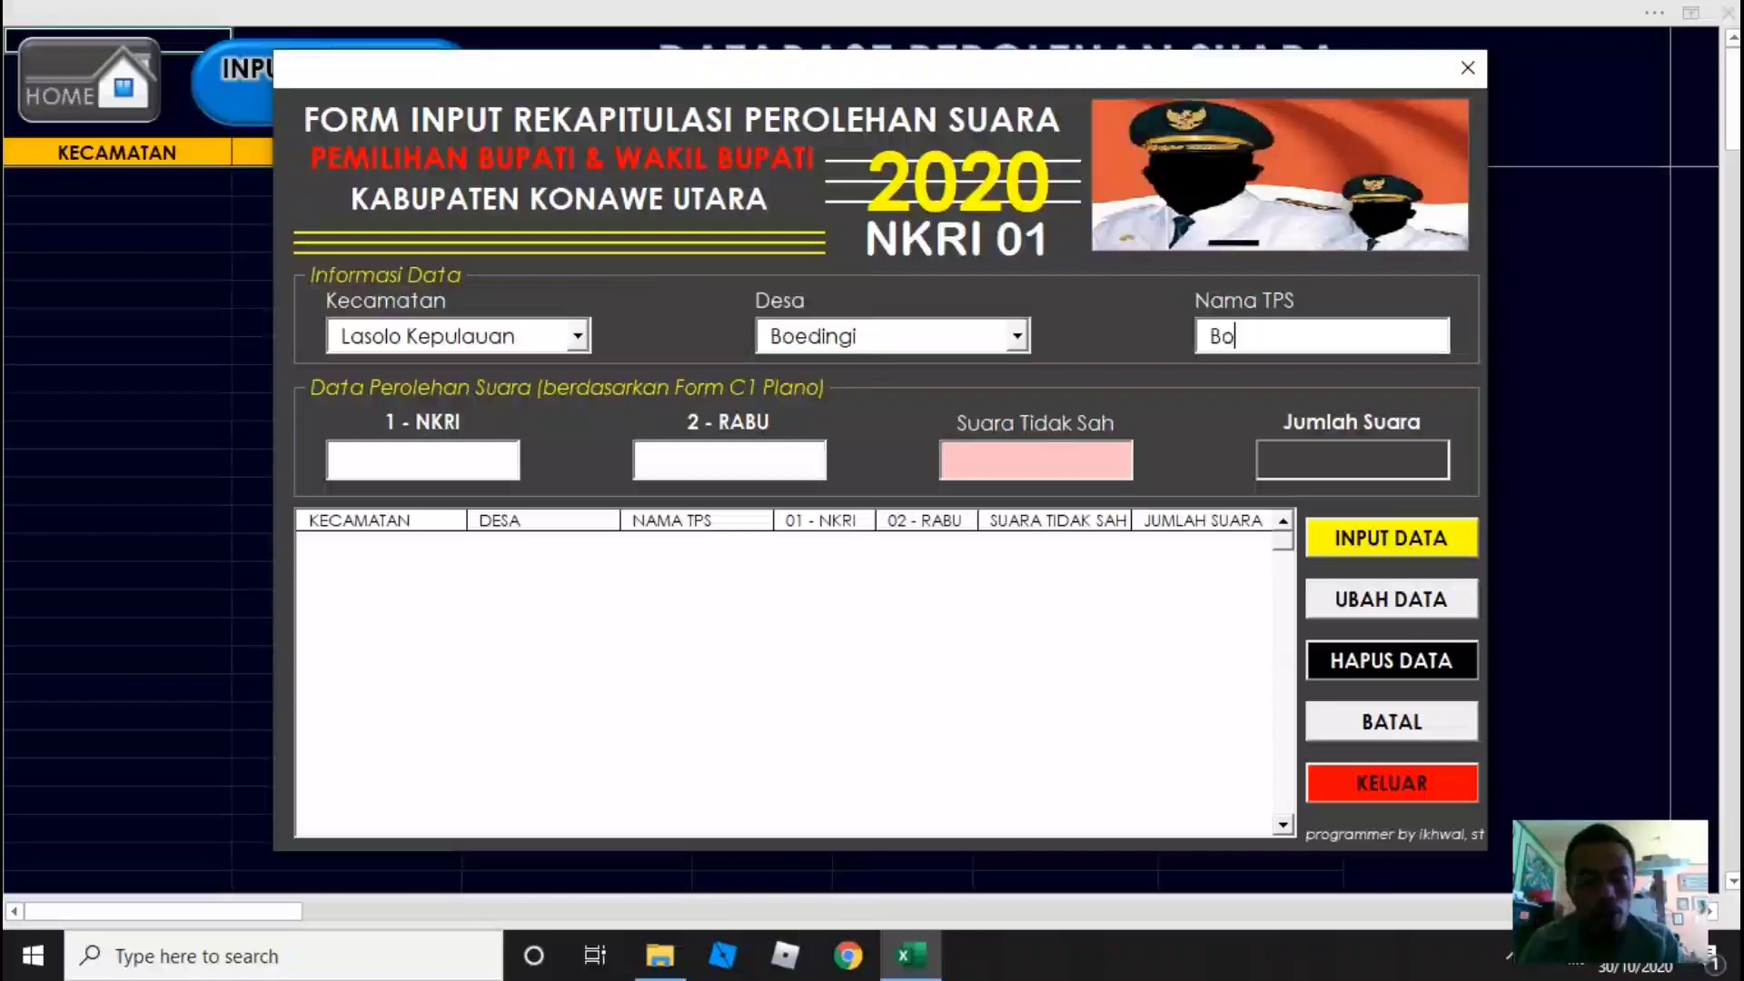
{"action": "type", "text": "edingi 1"}
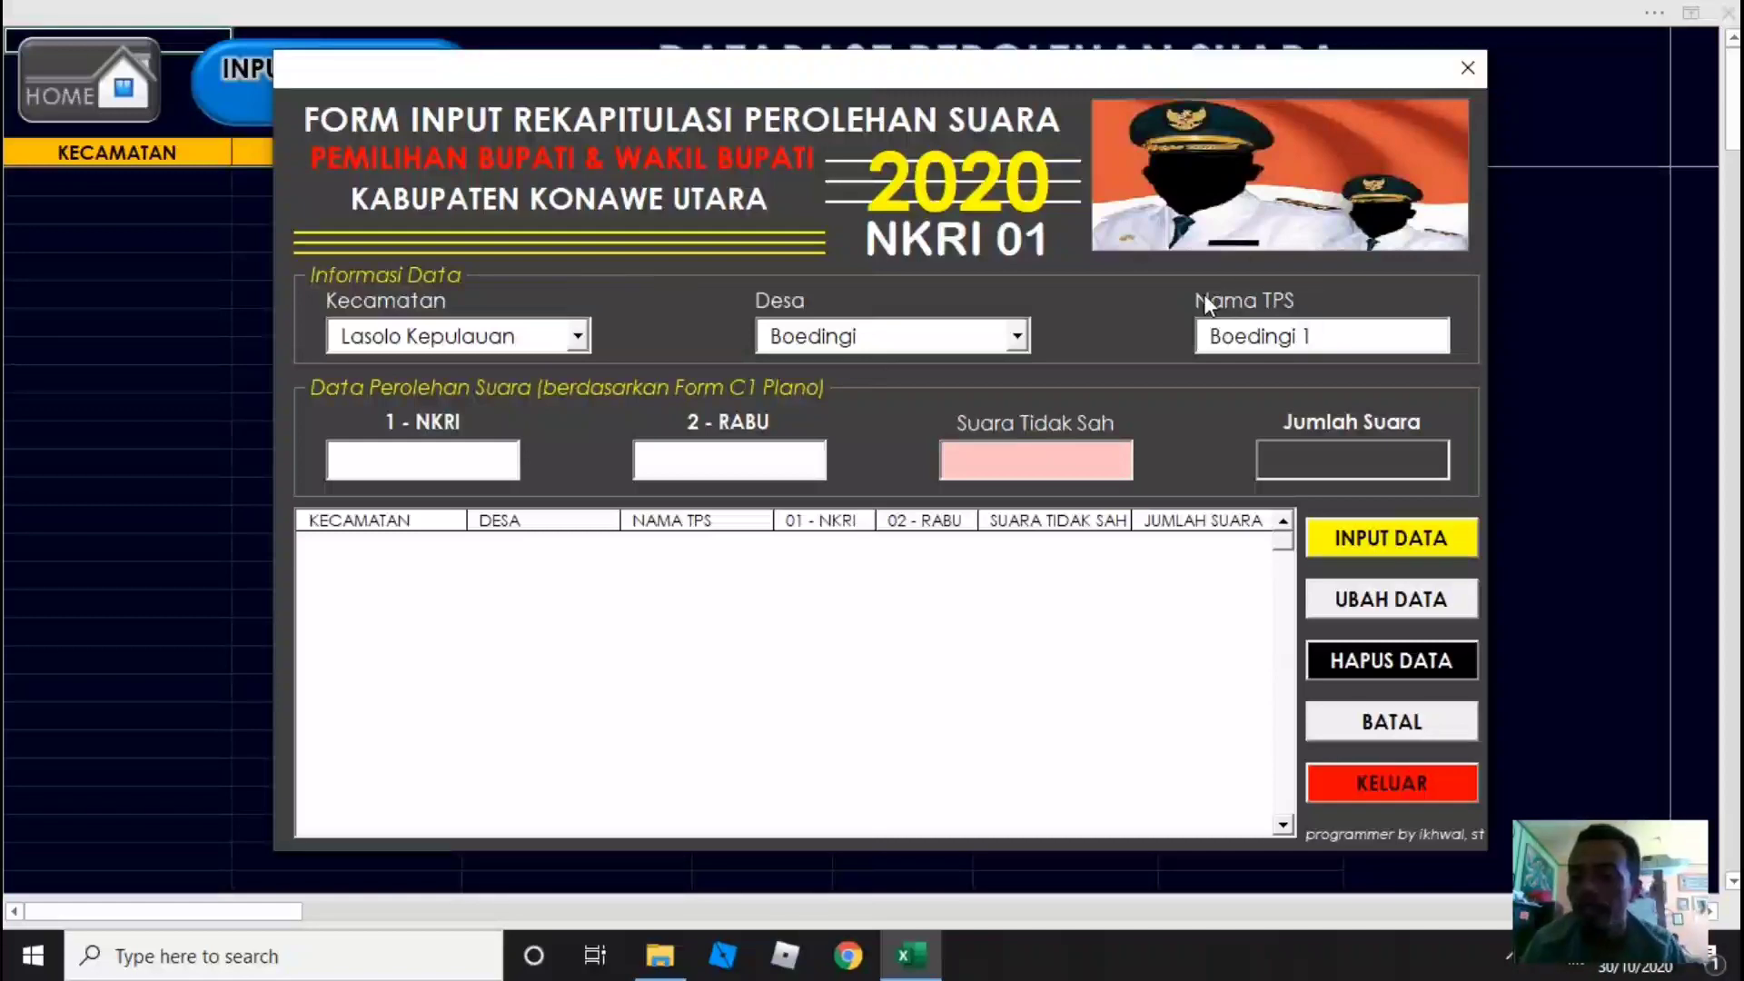
{"action": "left_click", "coordinate": [473, 468]}
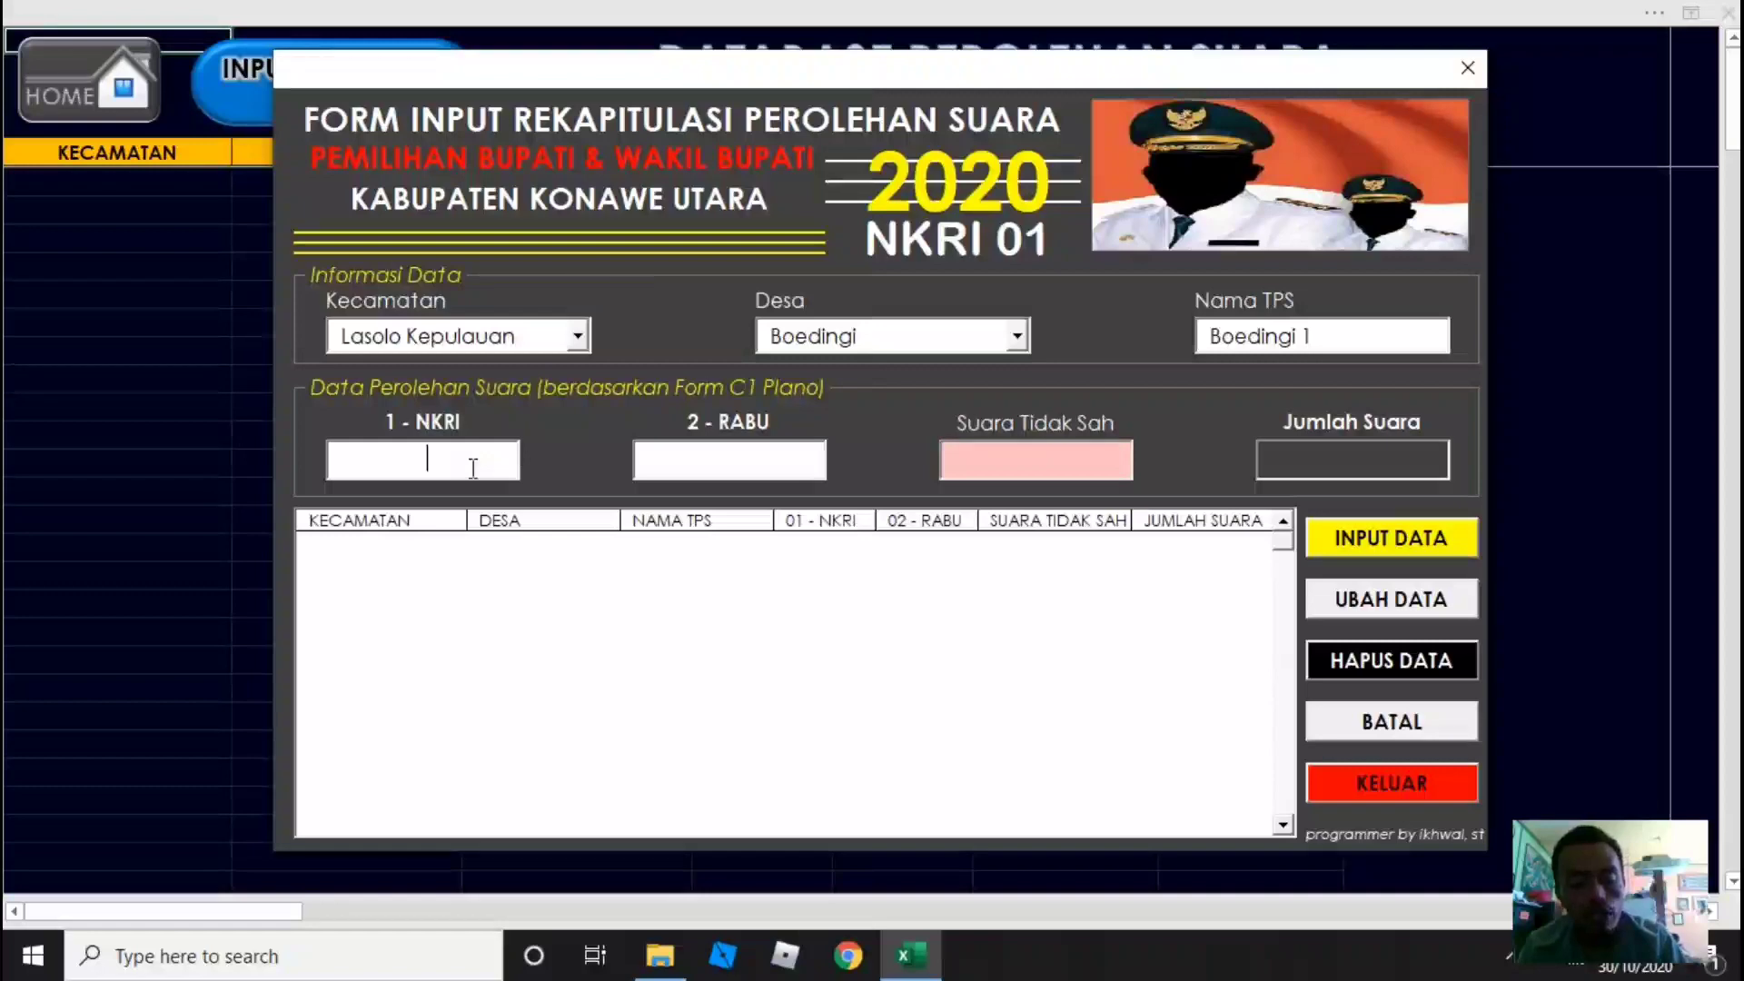
{"action": "type", "text": "5"}
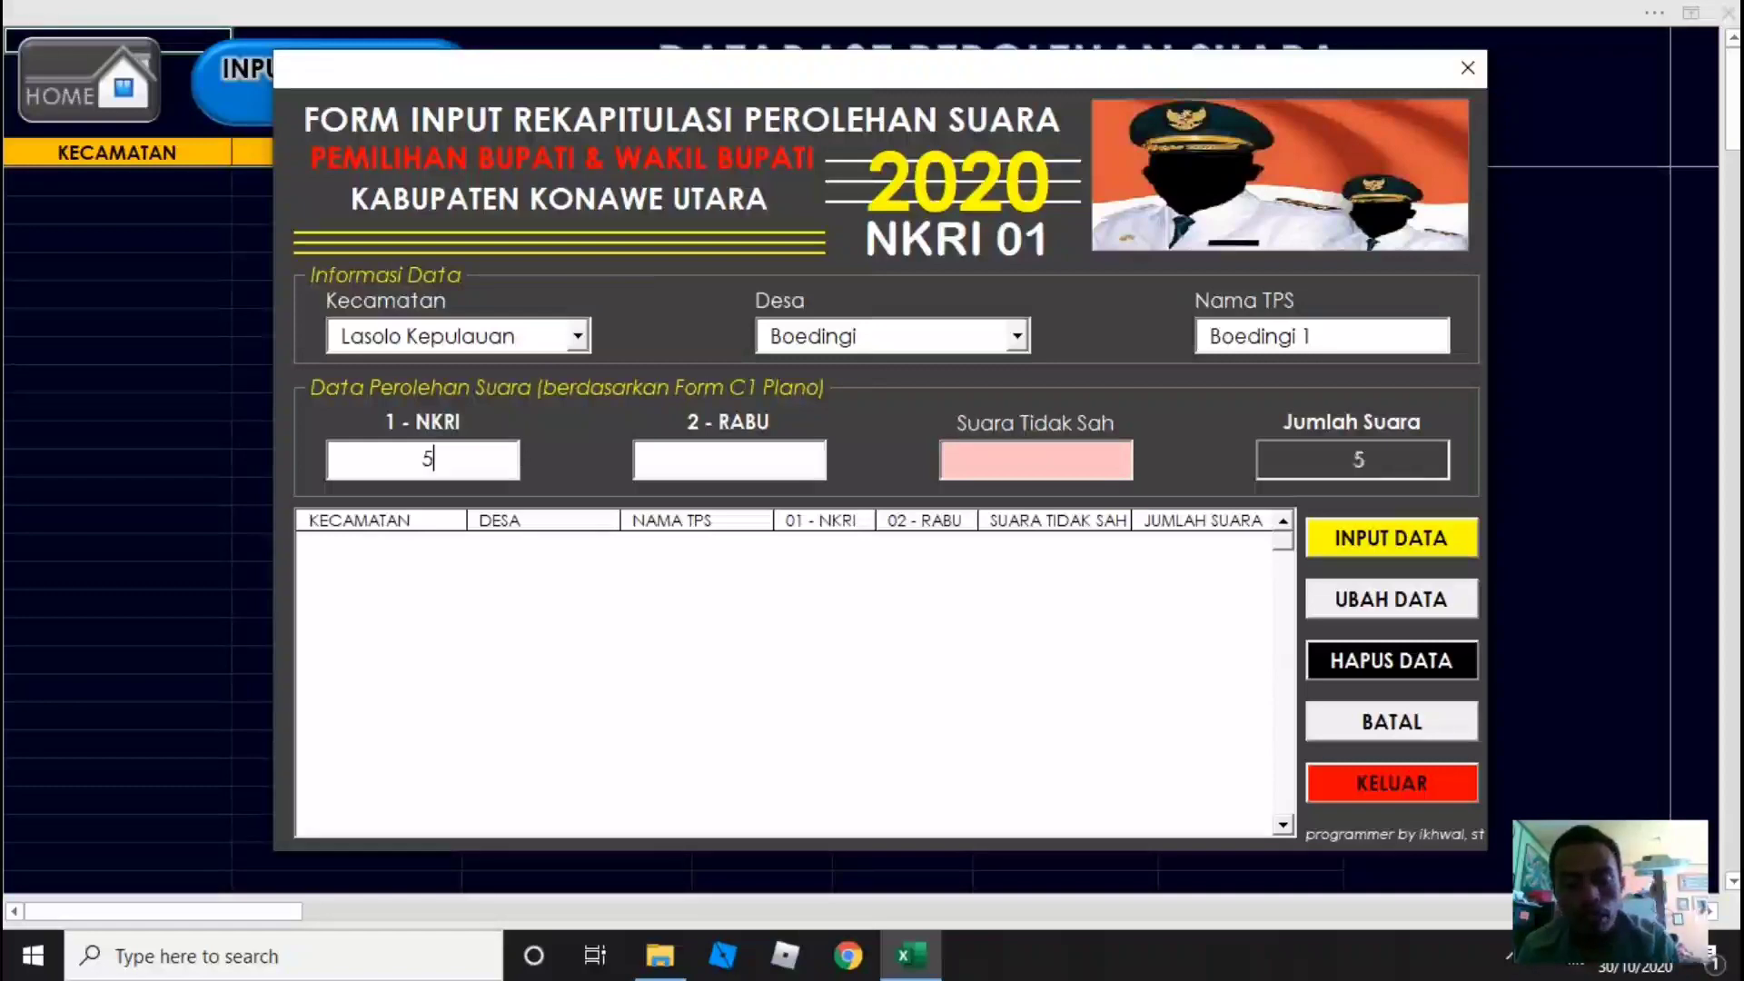
{"action": "type", "text": "0"}
{"action": "left_click", "coordinate": [776, 451]}
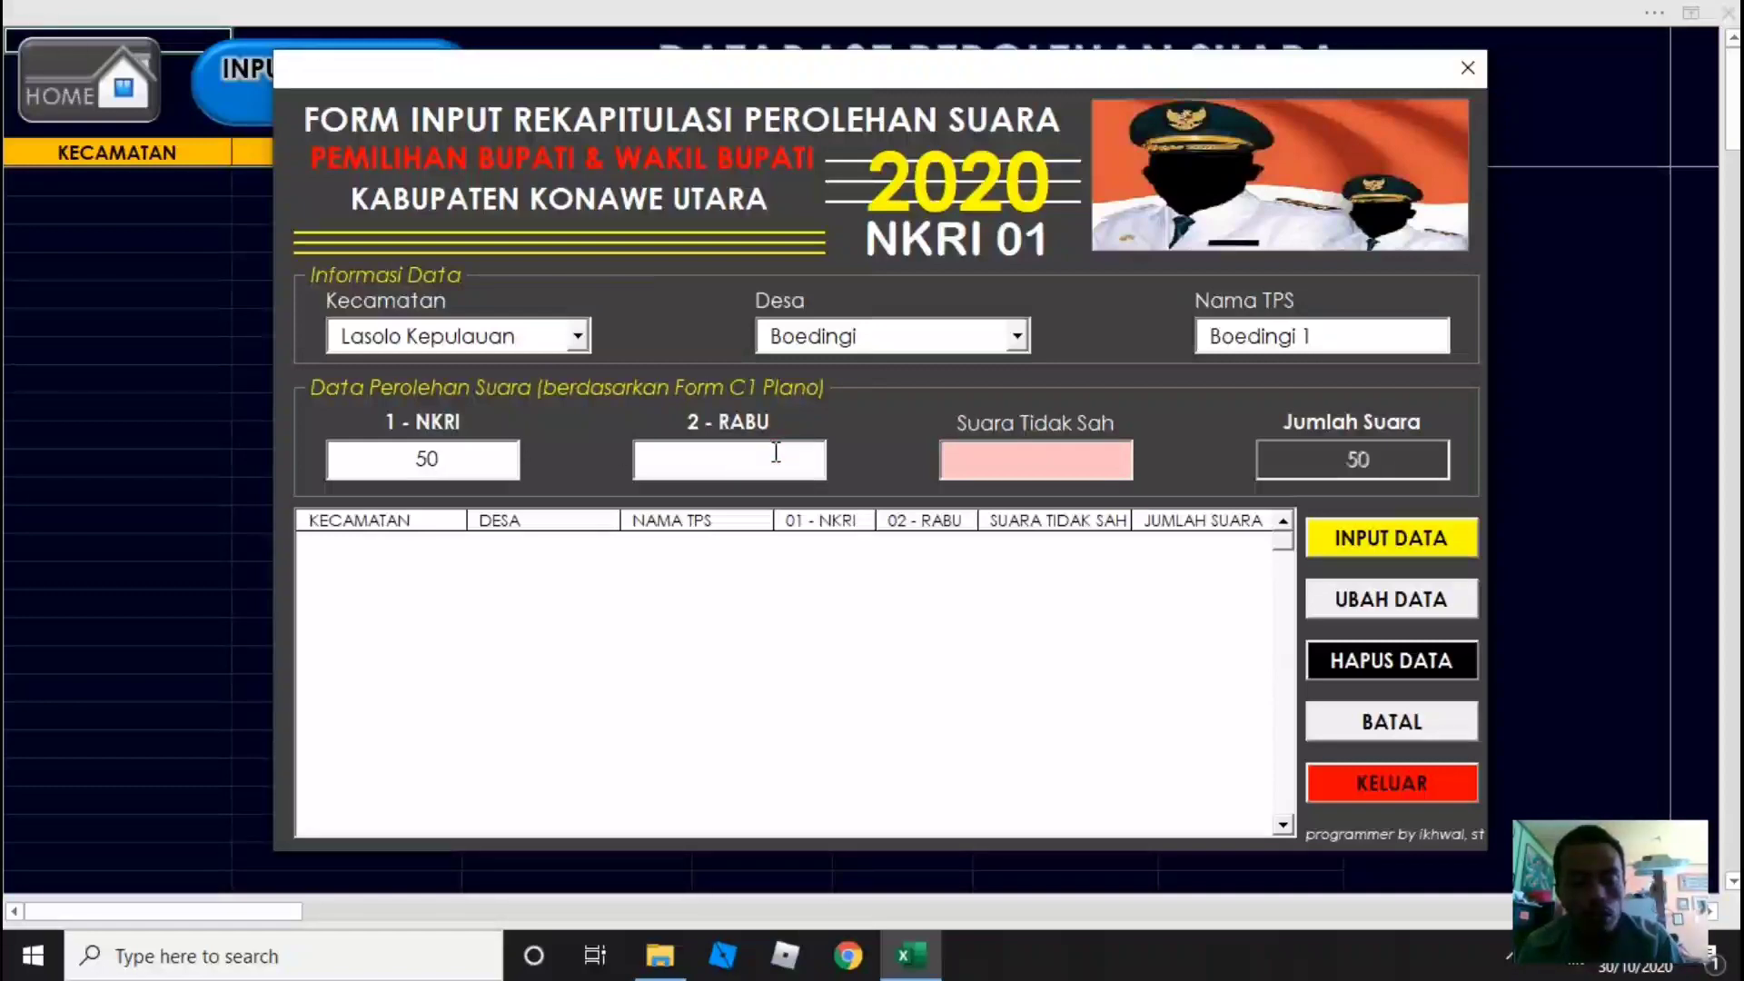
{"action": "type", "text": "20"}
{"action": "left_click", "coordinate": [1046, 461]}
{"action": "type", "text": "1"}
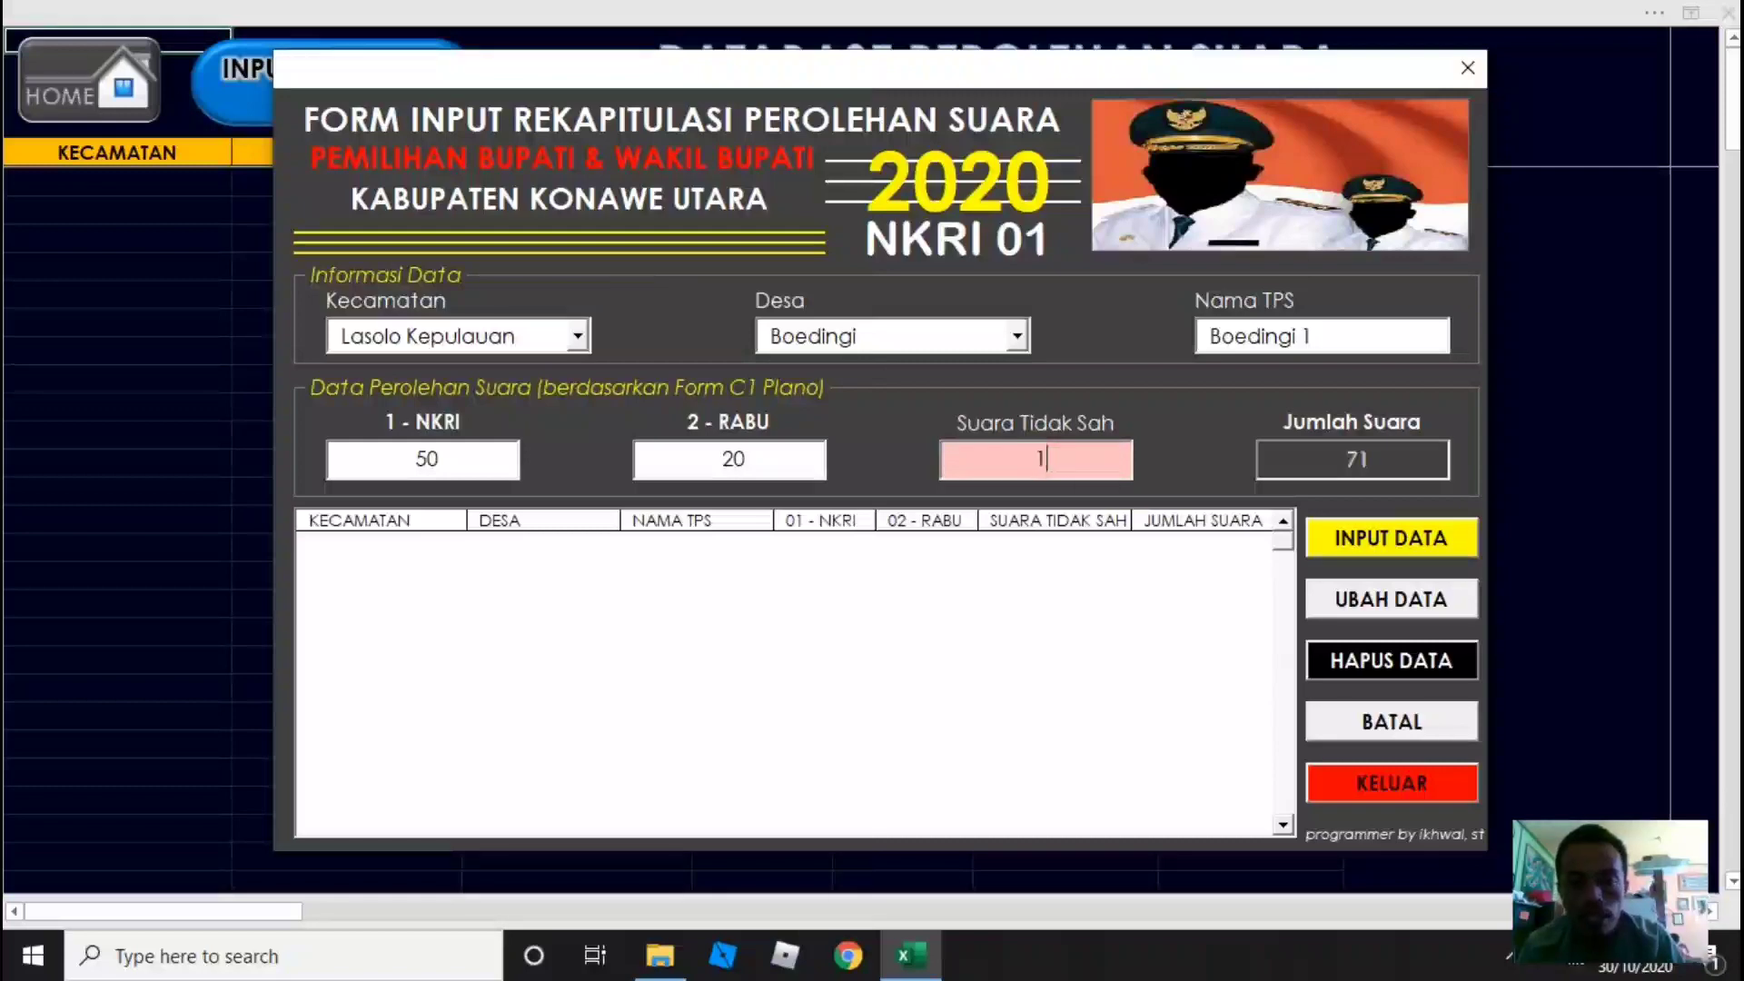
{"action": "left_click", "coordinate": [1437, 542]}
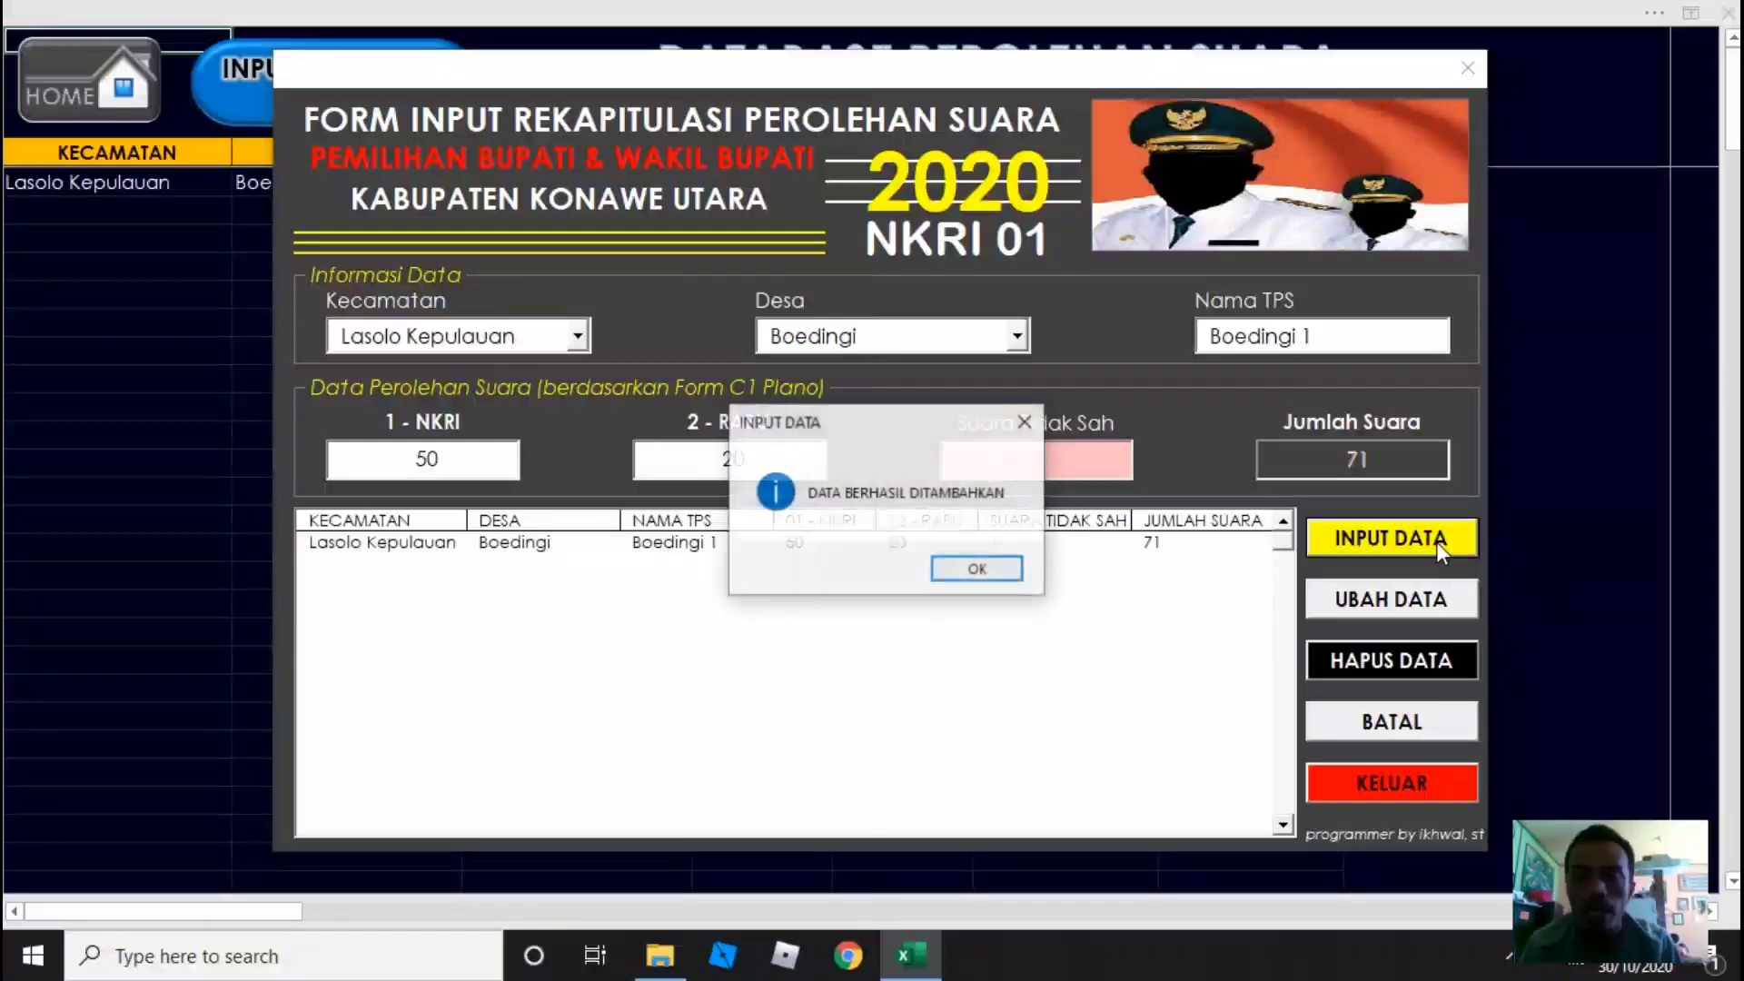
{"action": "left_click", "coordinate": [992, 568]}
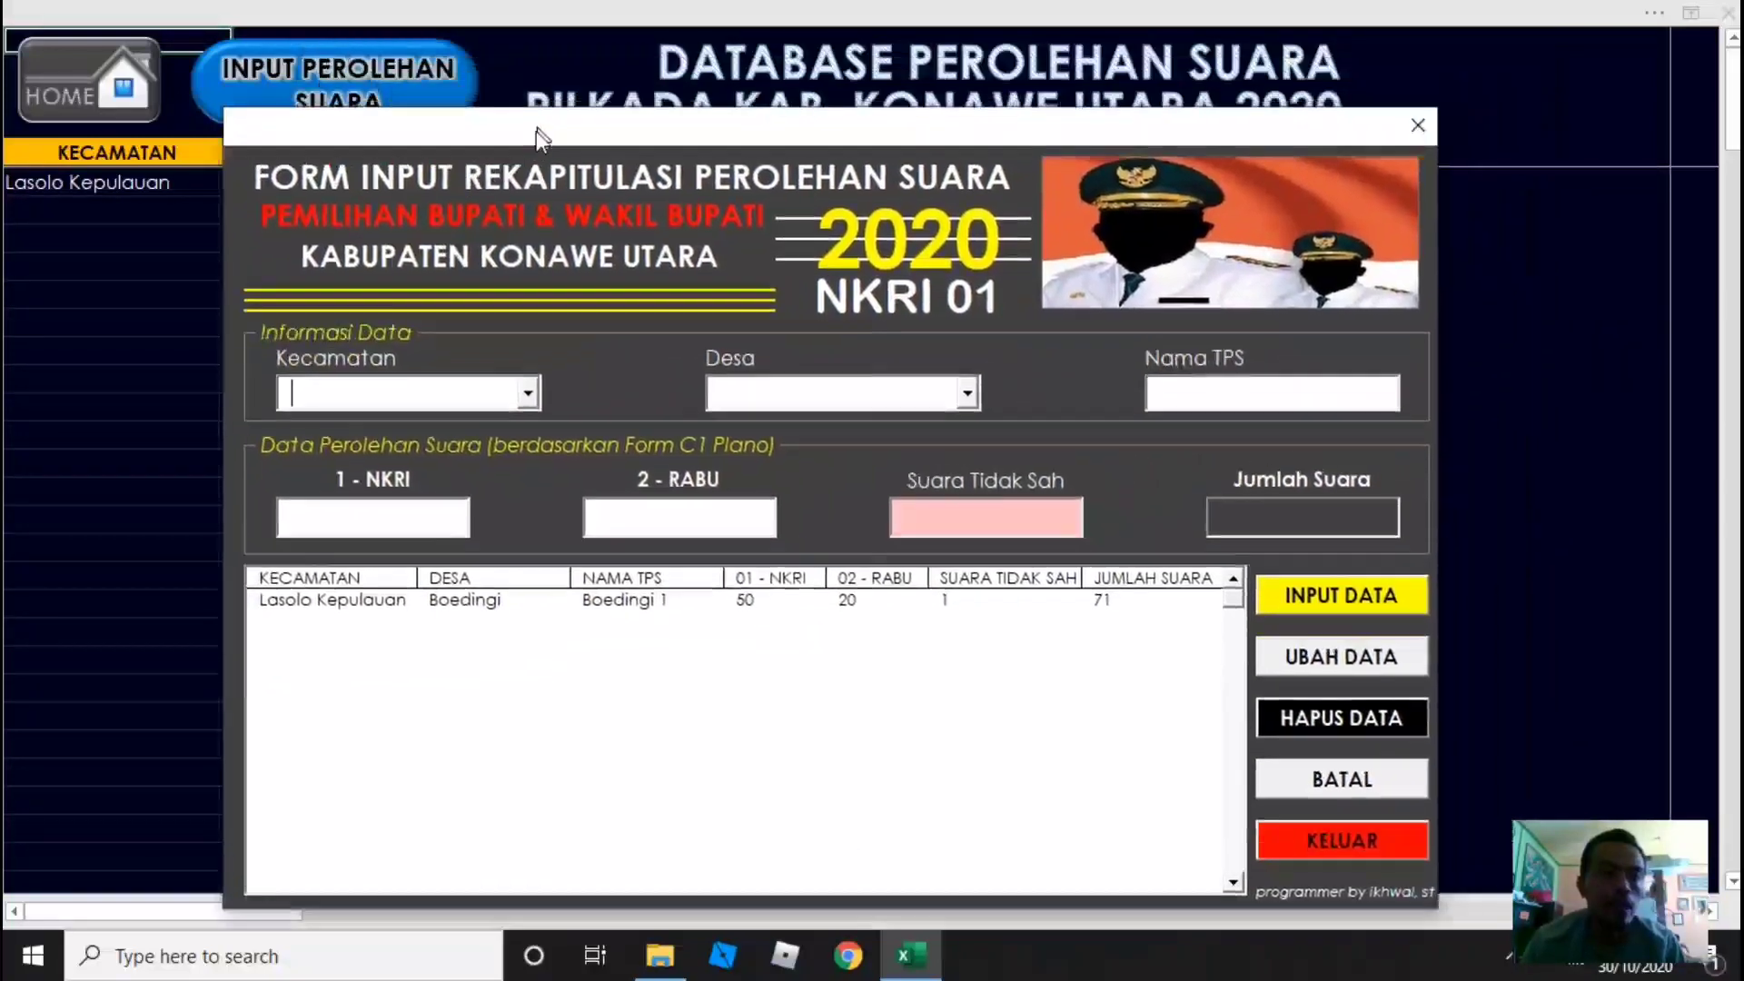
Choose Wawolesea district and Barasanga village in the entry form
{"action": "left_click_drag", "start_coordinate": [587, 73], "coordinate": [531, 240]}
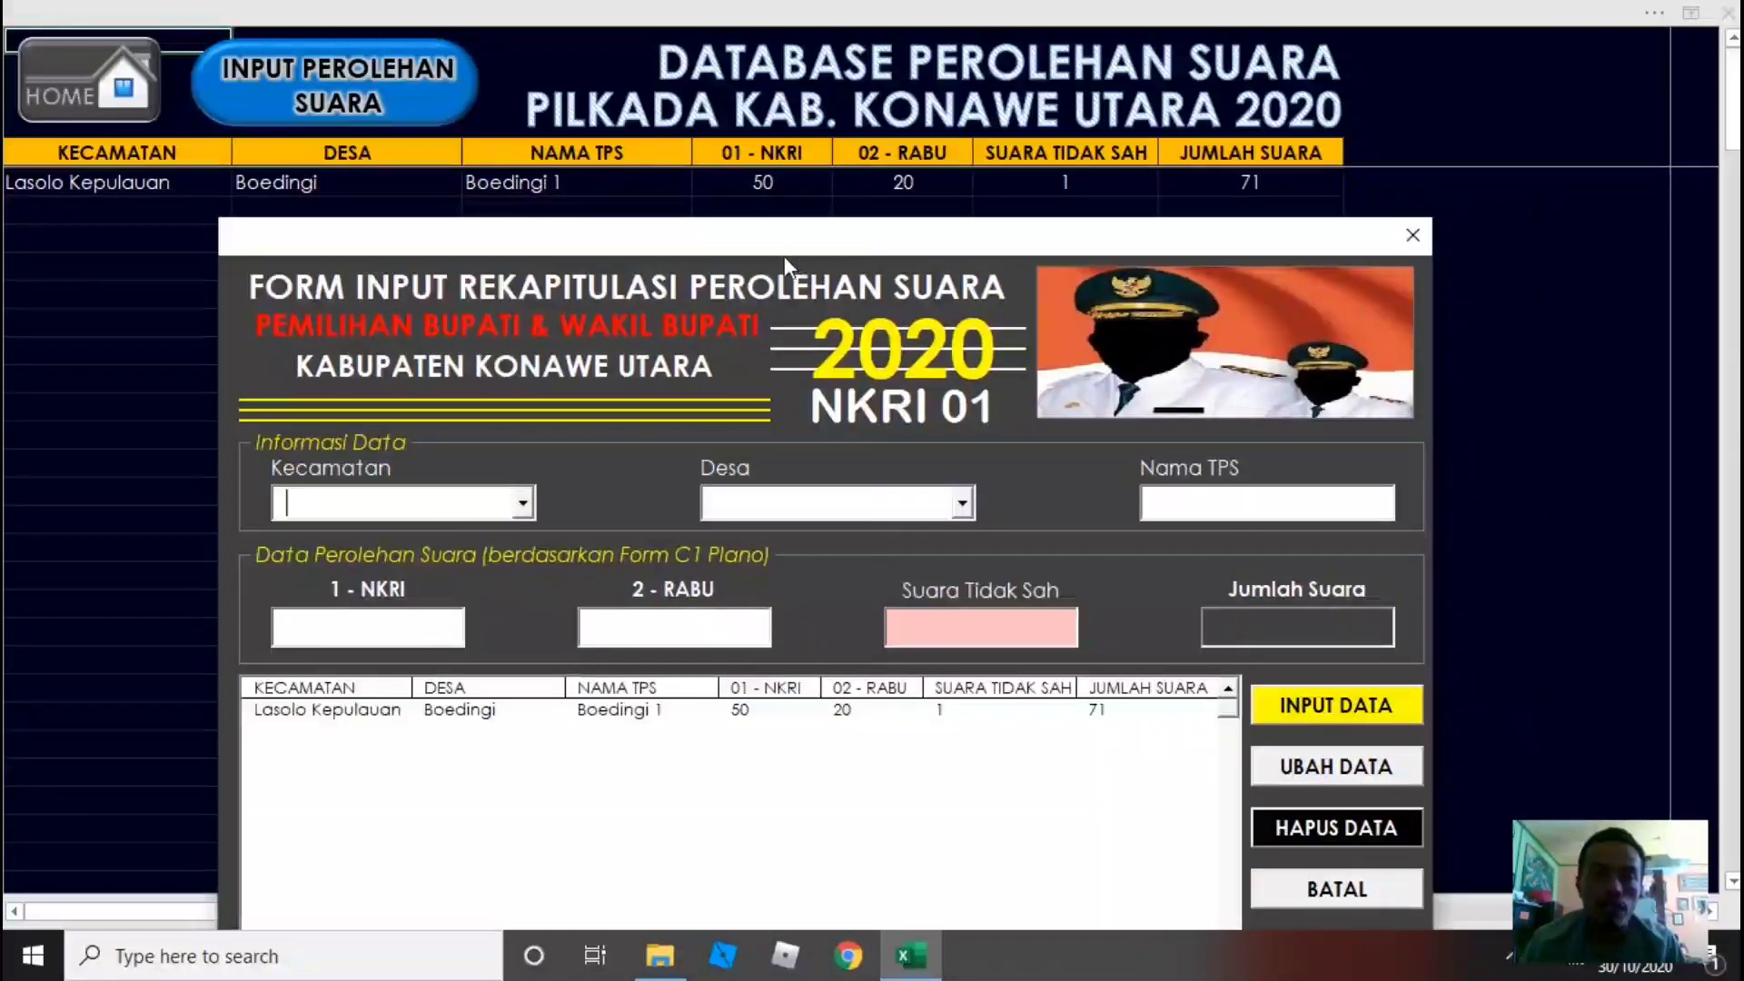
{"action": "left_click_drag", "start_coordinate": [783, 256], "coordinate": [792, 85]}
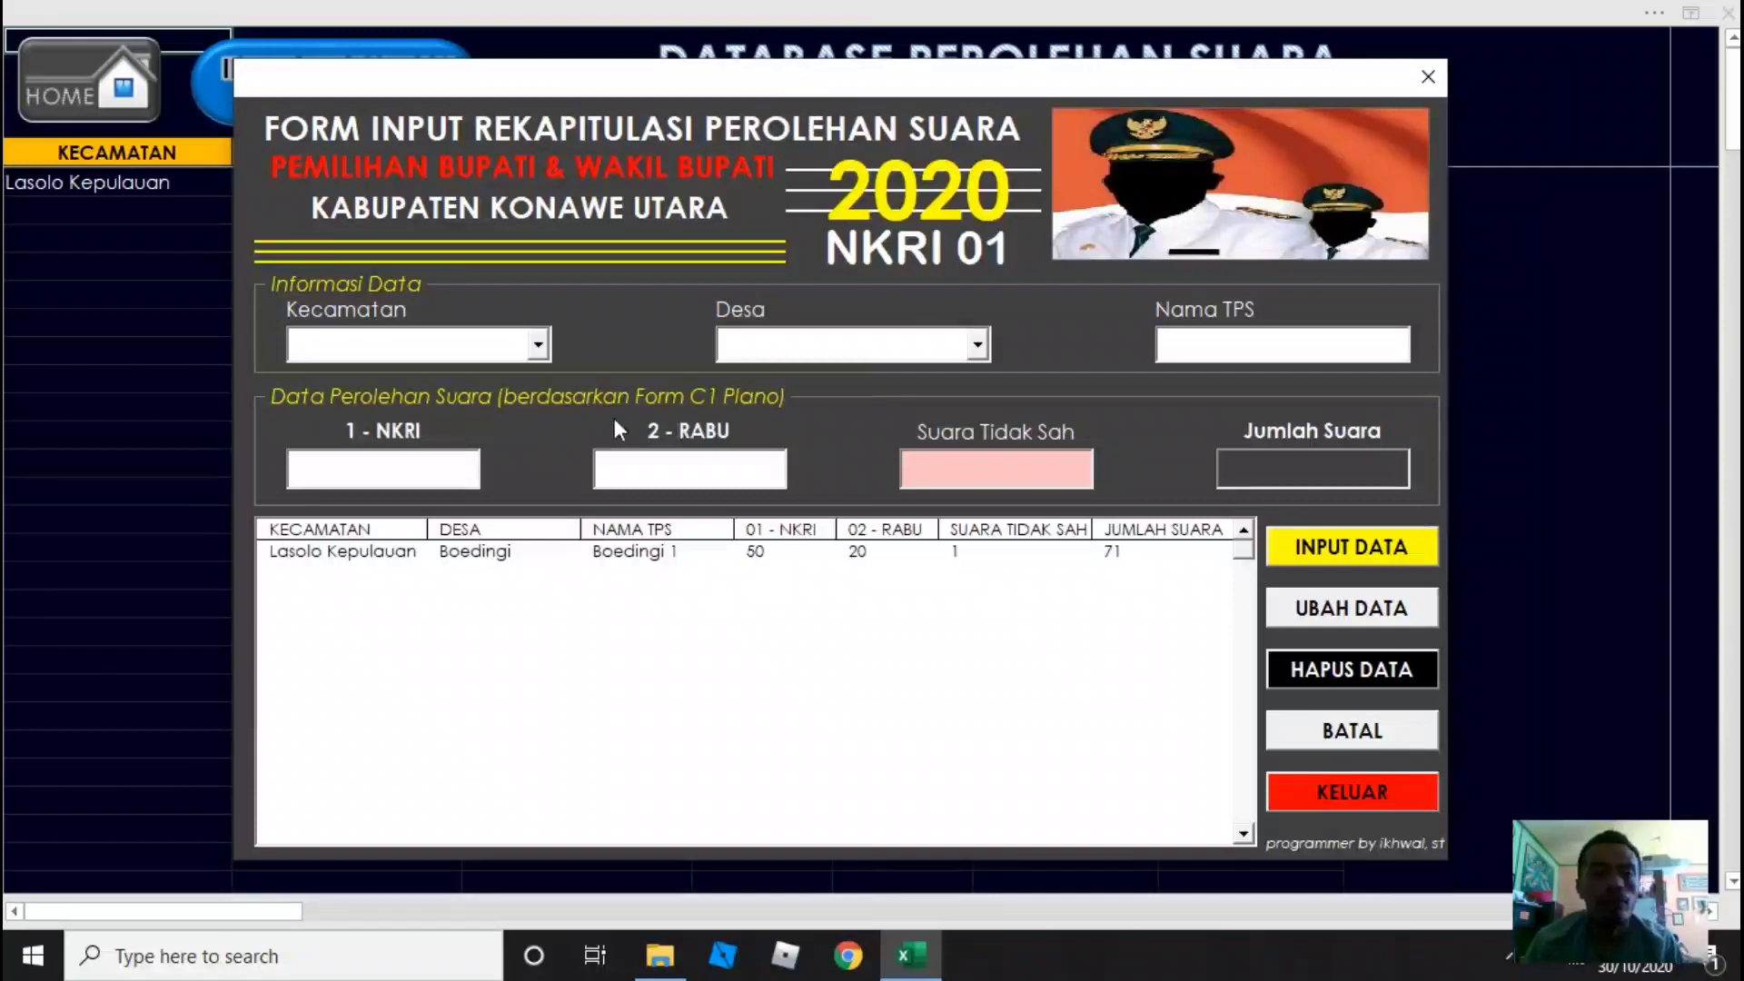
{"action": "left_click", "coordinate": [537, 344]}
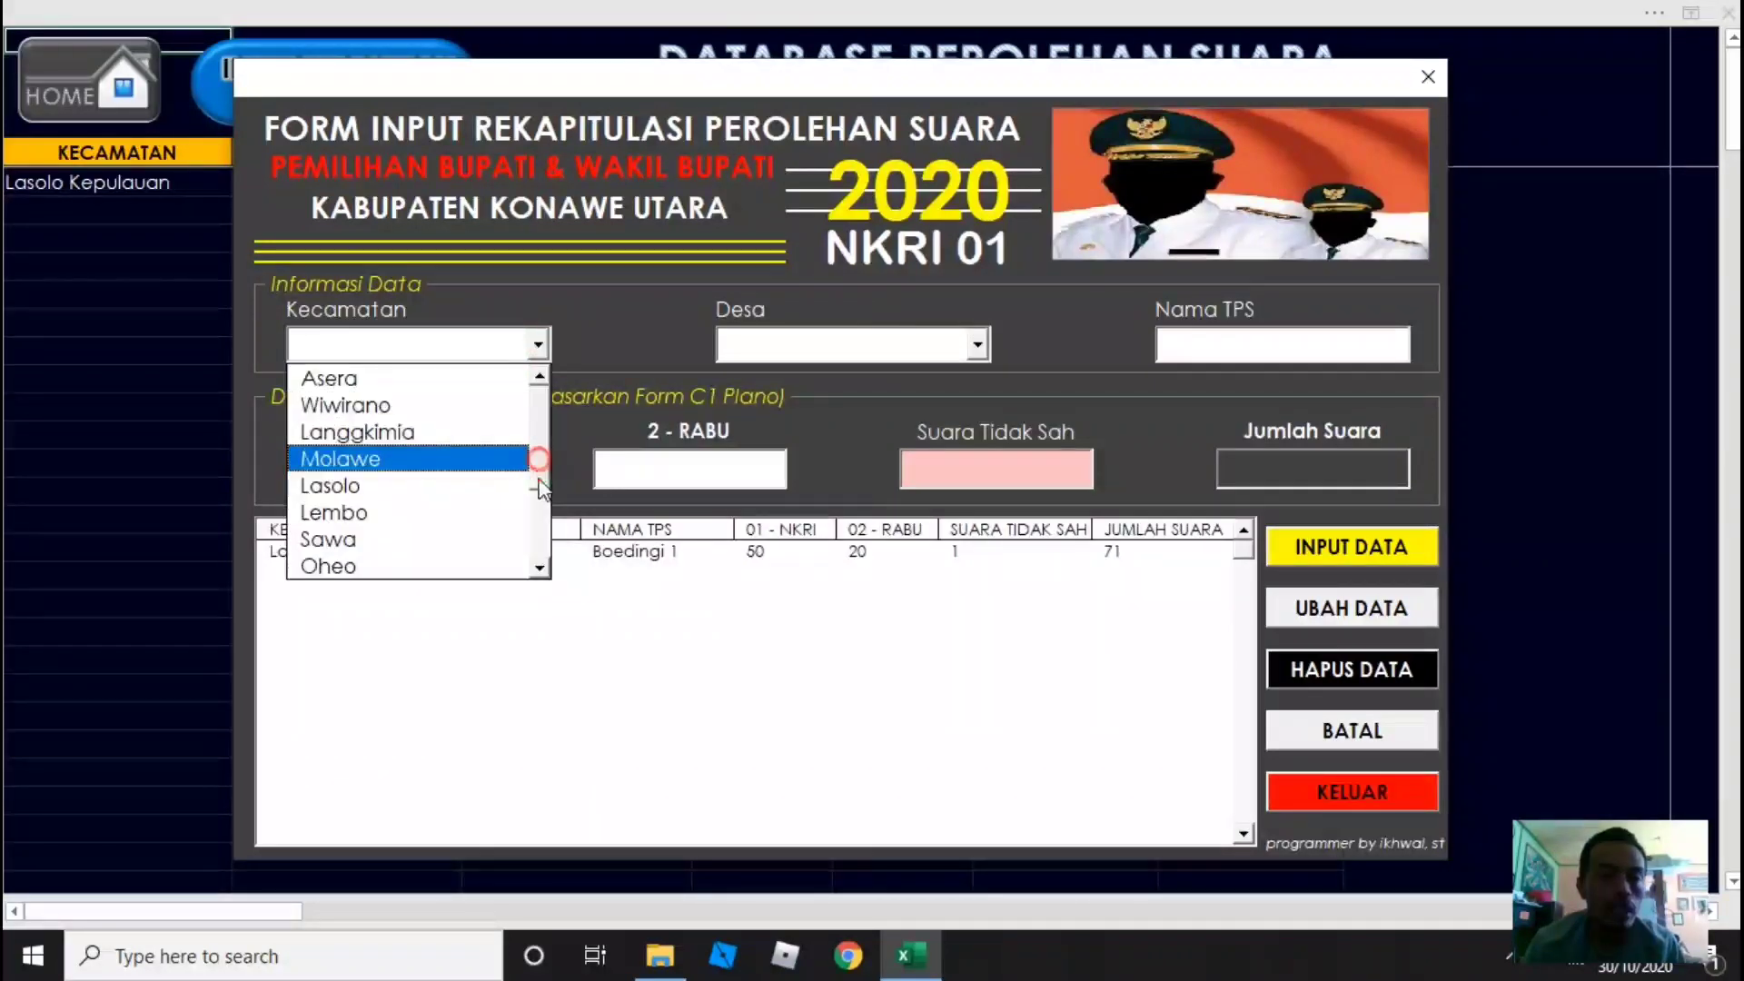
{"action": "left_click_drag", "start_coordinate": [538, 481], "coordinate": [544, 545]}
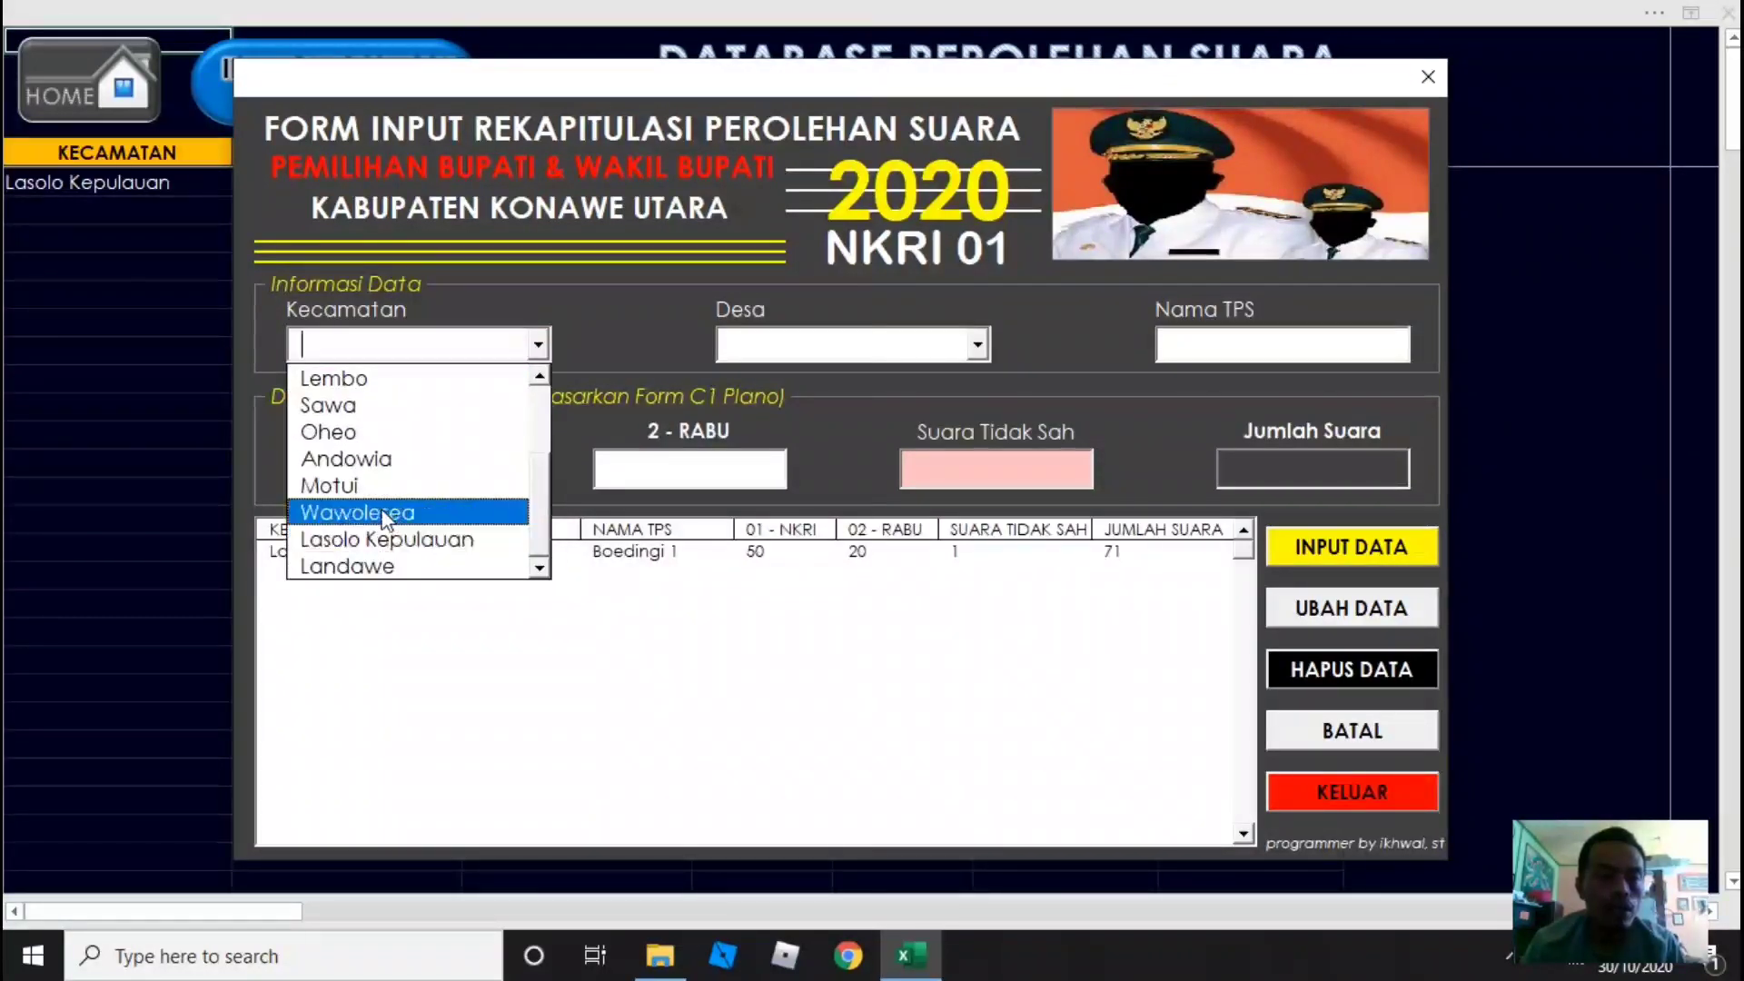
{"action": "left_click", "coordinate": [387, 511]}
{"action": "left_click", "coordinate": [977, 345]}
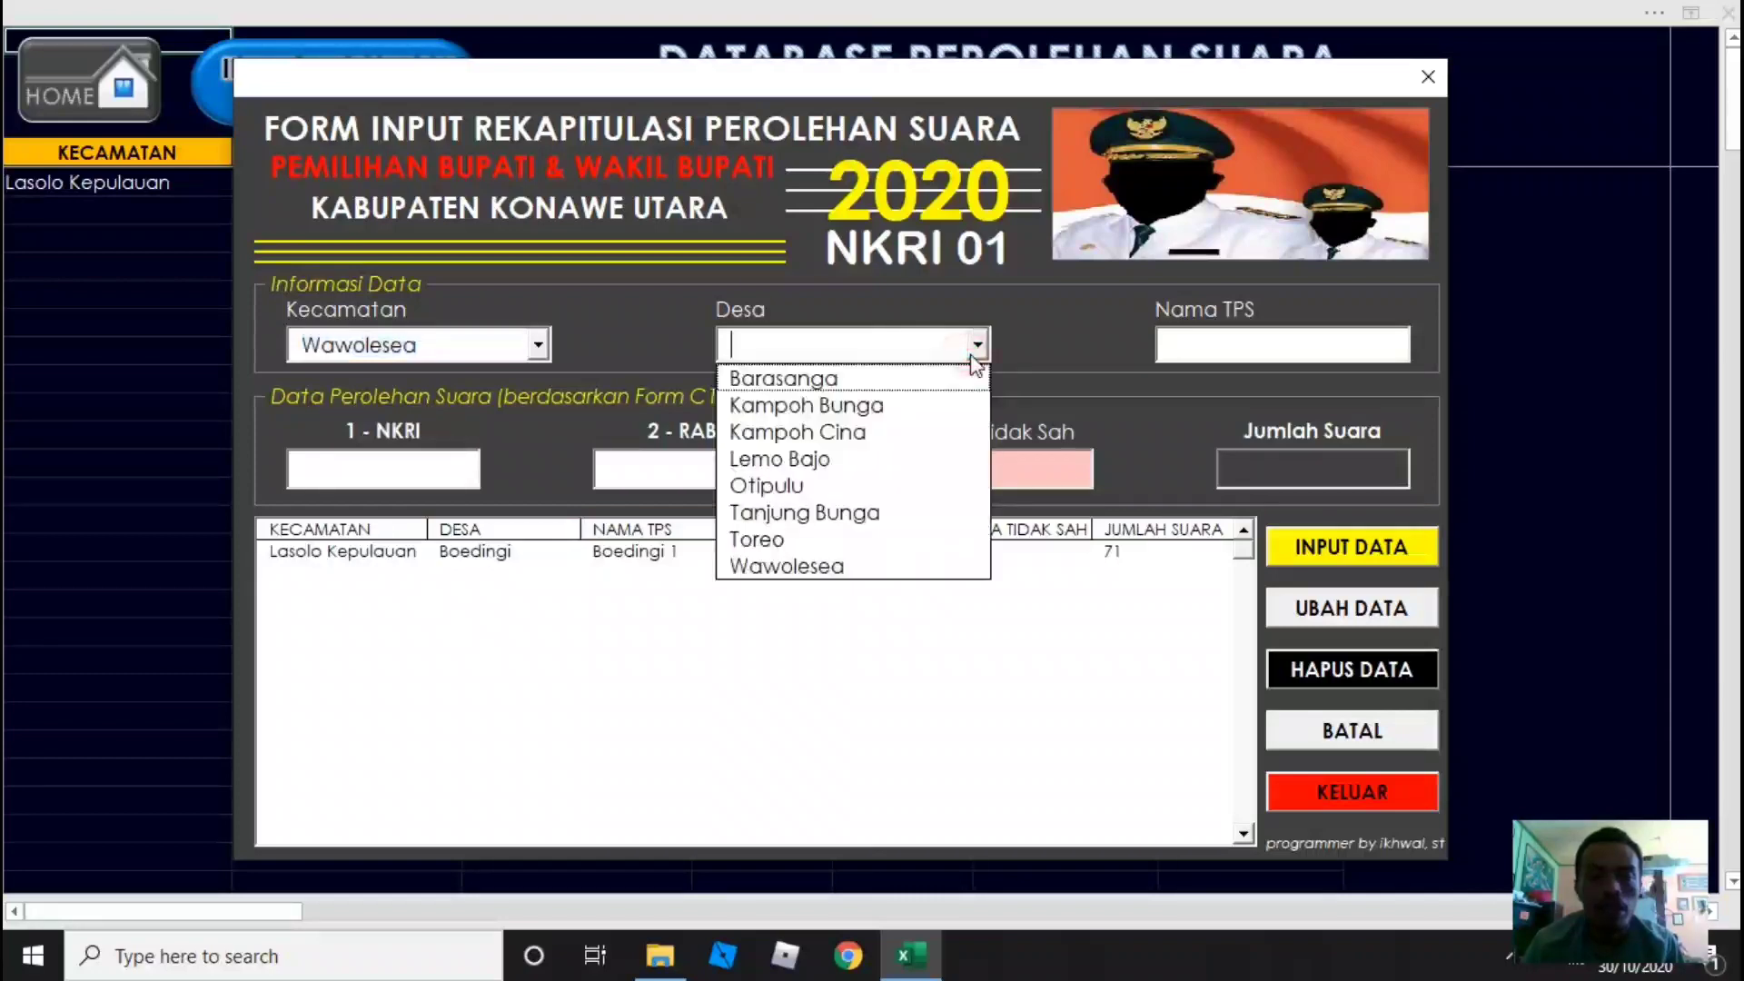
{"action": "left_click", "coordinate": [823, 380]}
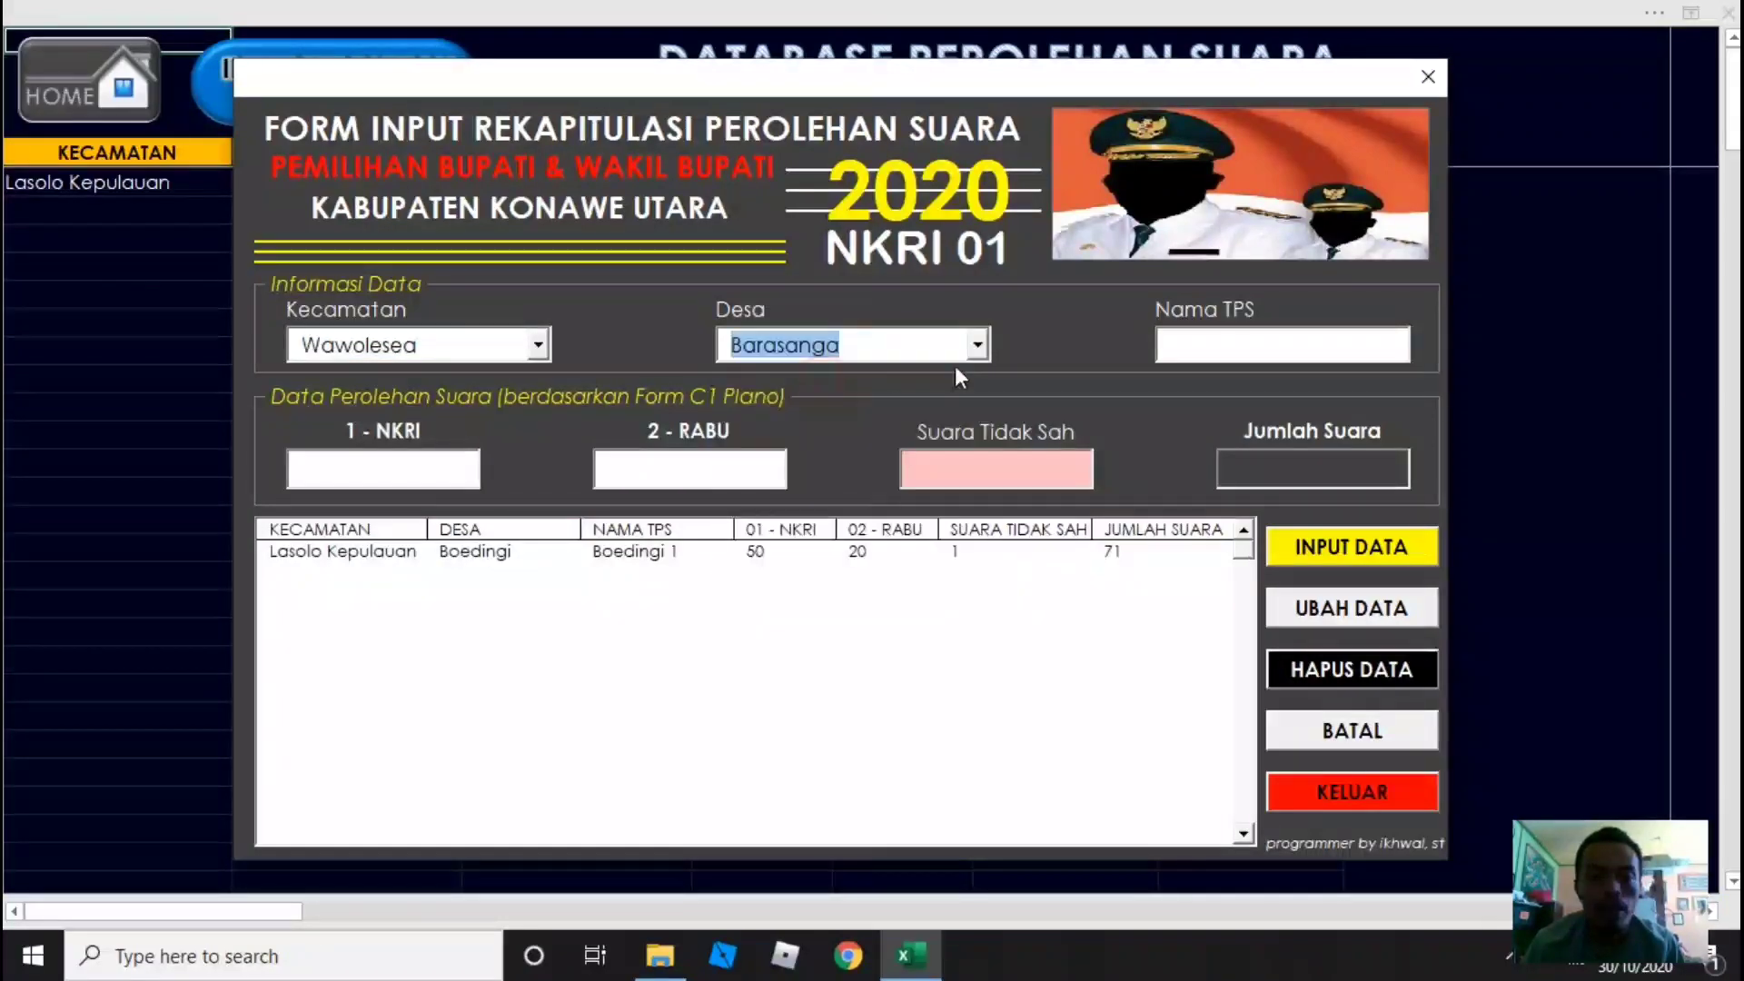
Enter TPS Baransanga 1 with NKRI 89, RABU 75, 0 invalid, and save the record
{"action": "left_click", "coordinate": [1272, 350]}
{"action": "type", "text": "Baransan"}
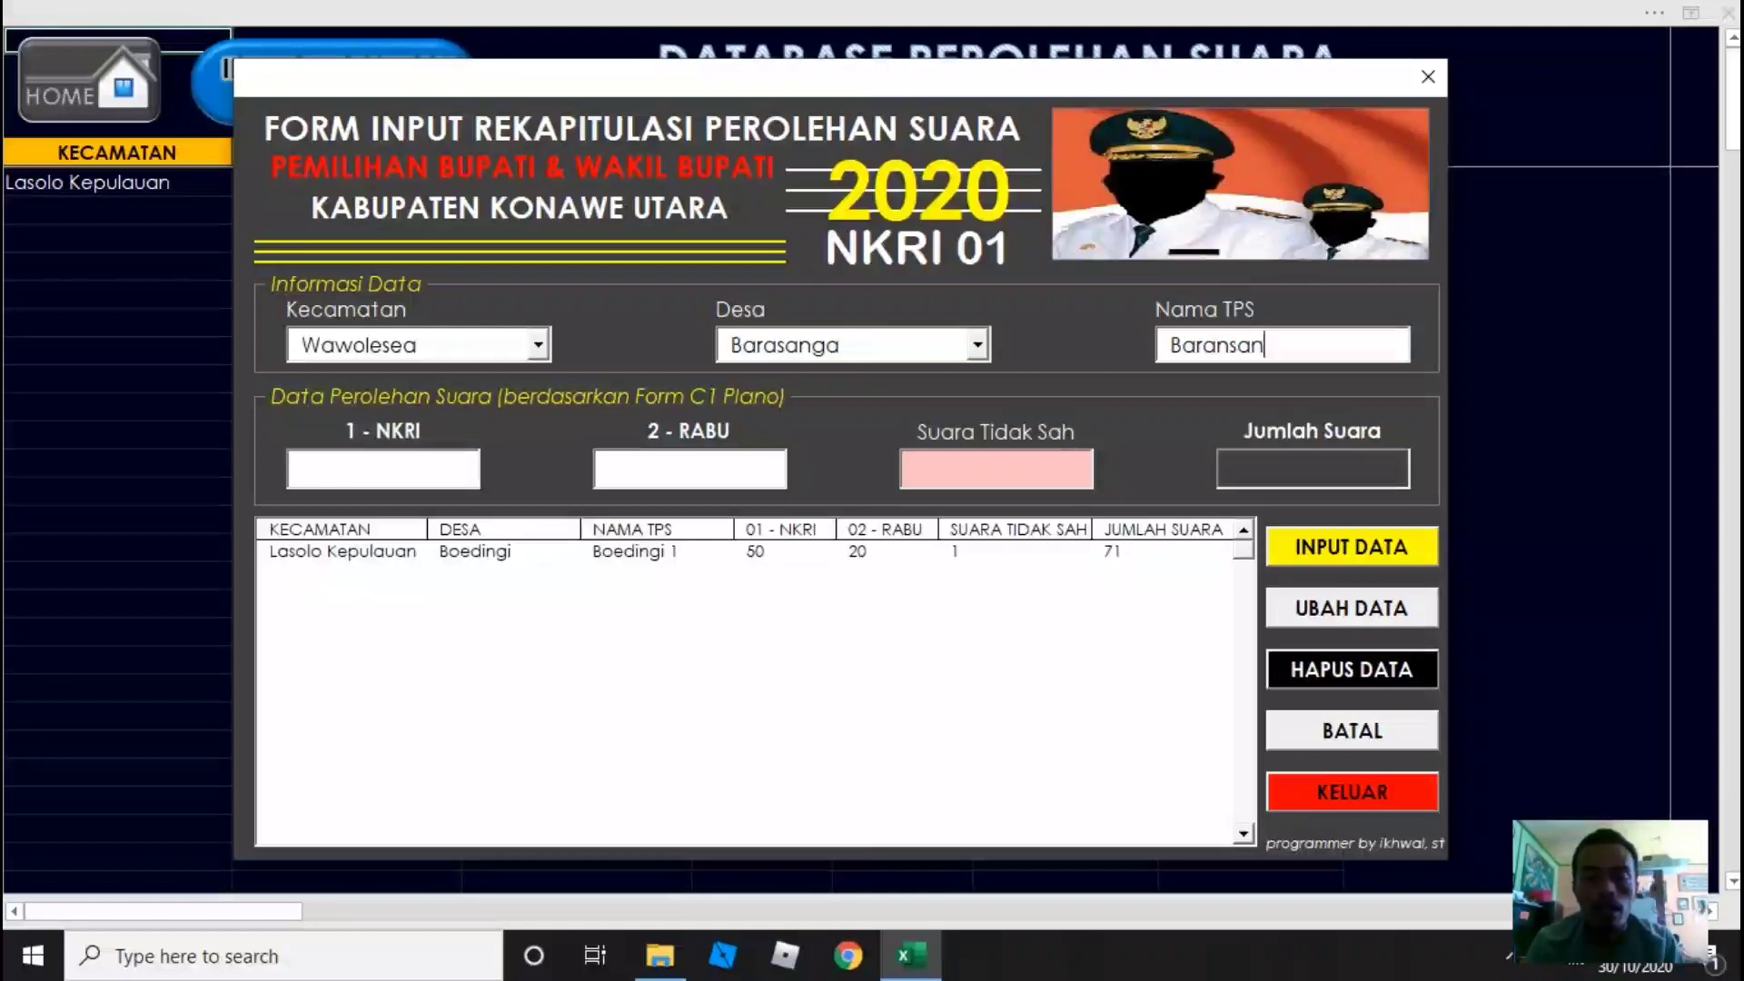
{"action": "type", "text": "ga 1"}
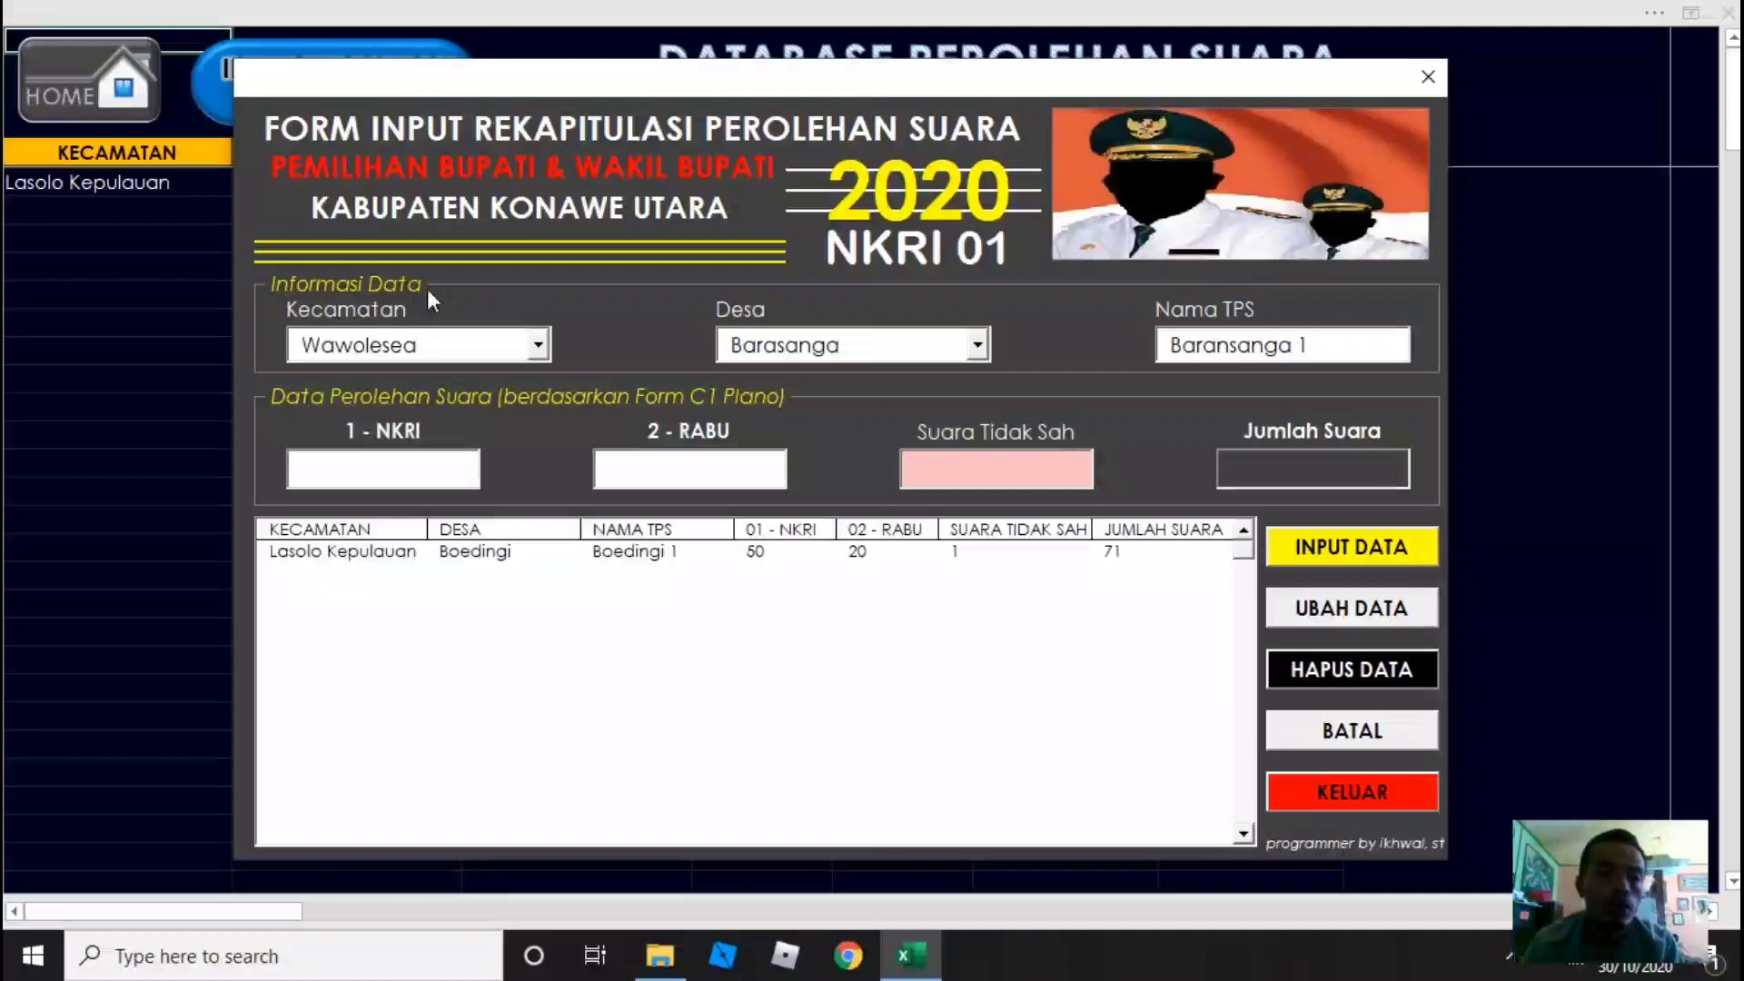
{"action": "left_click", "coordinate": [432, 468]}
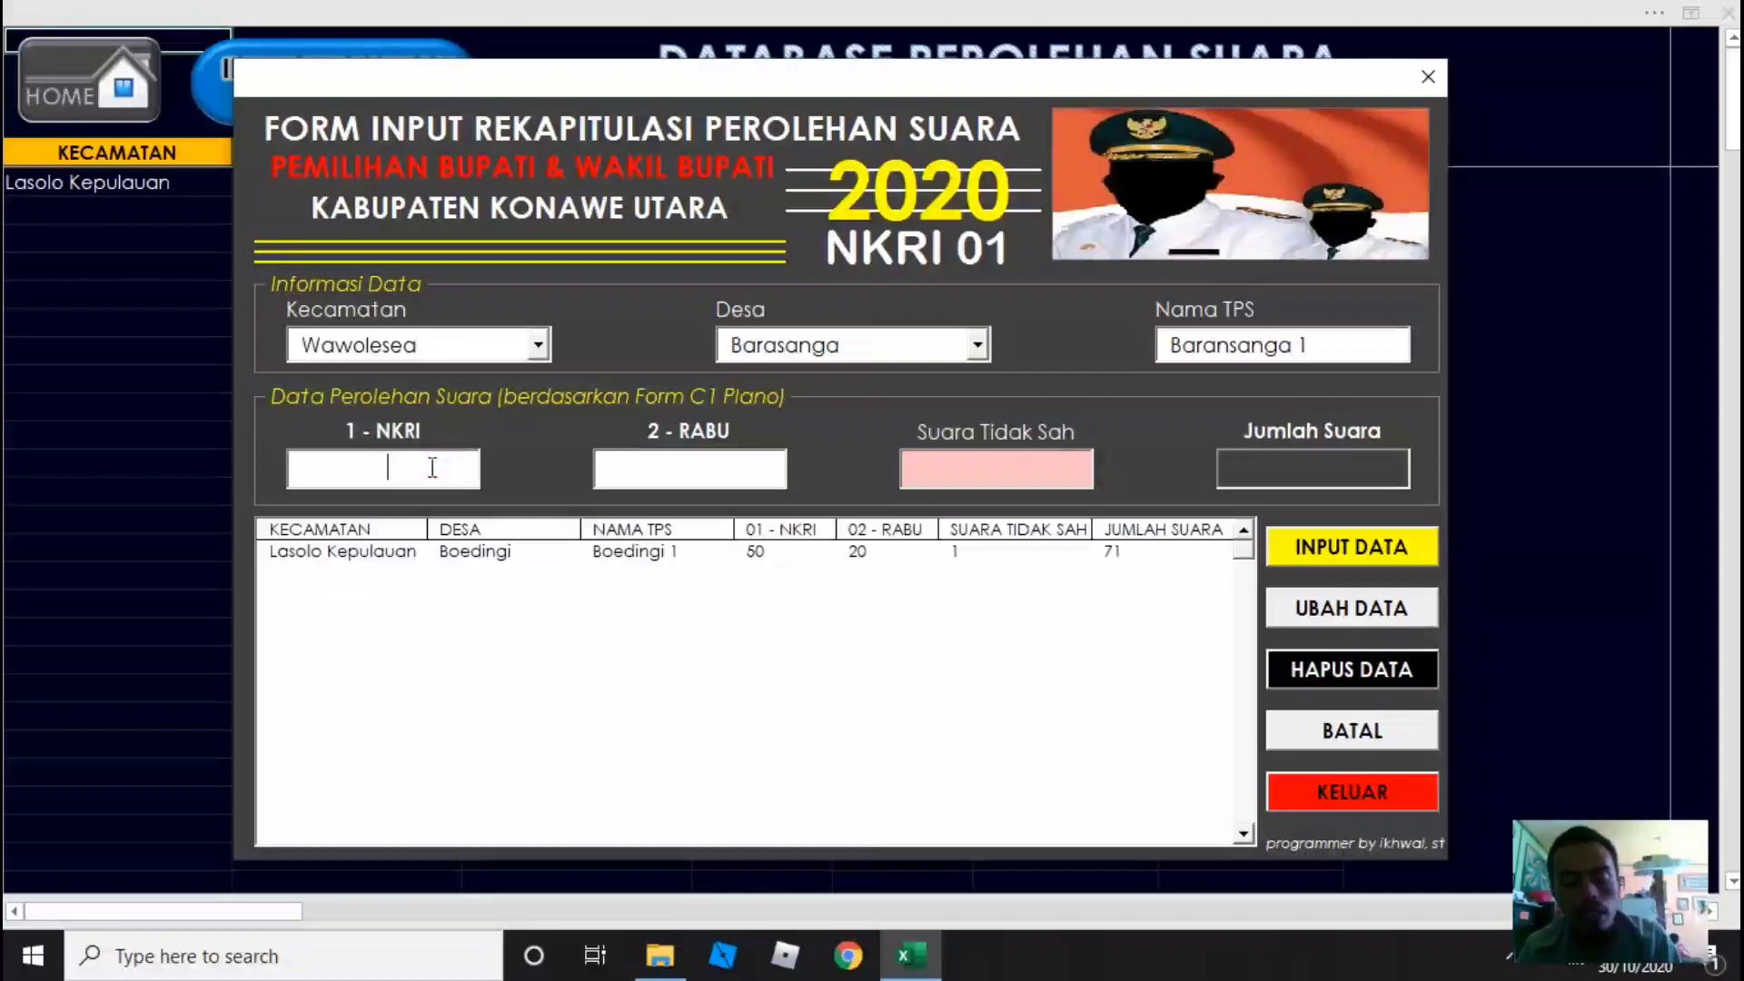
{"action": "type", "text": "89"}
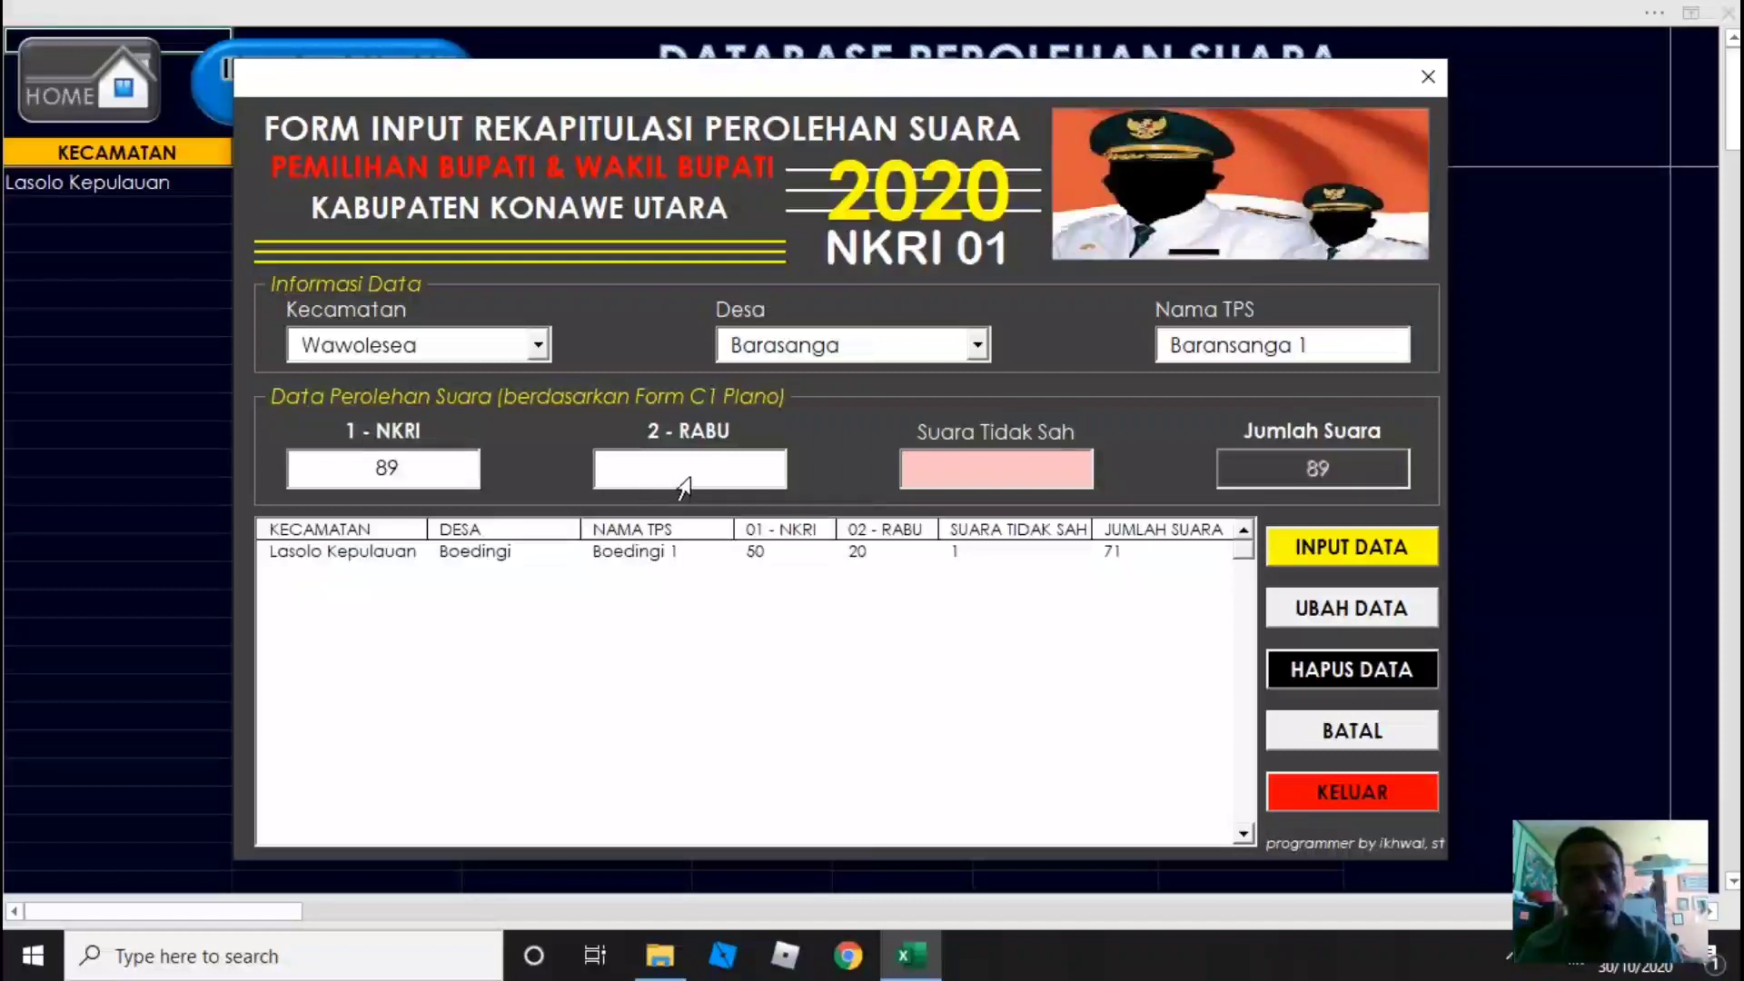
{"action": "left_click", "coordinate": [681, 482]}
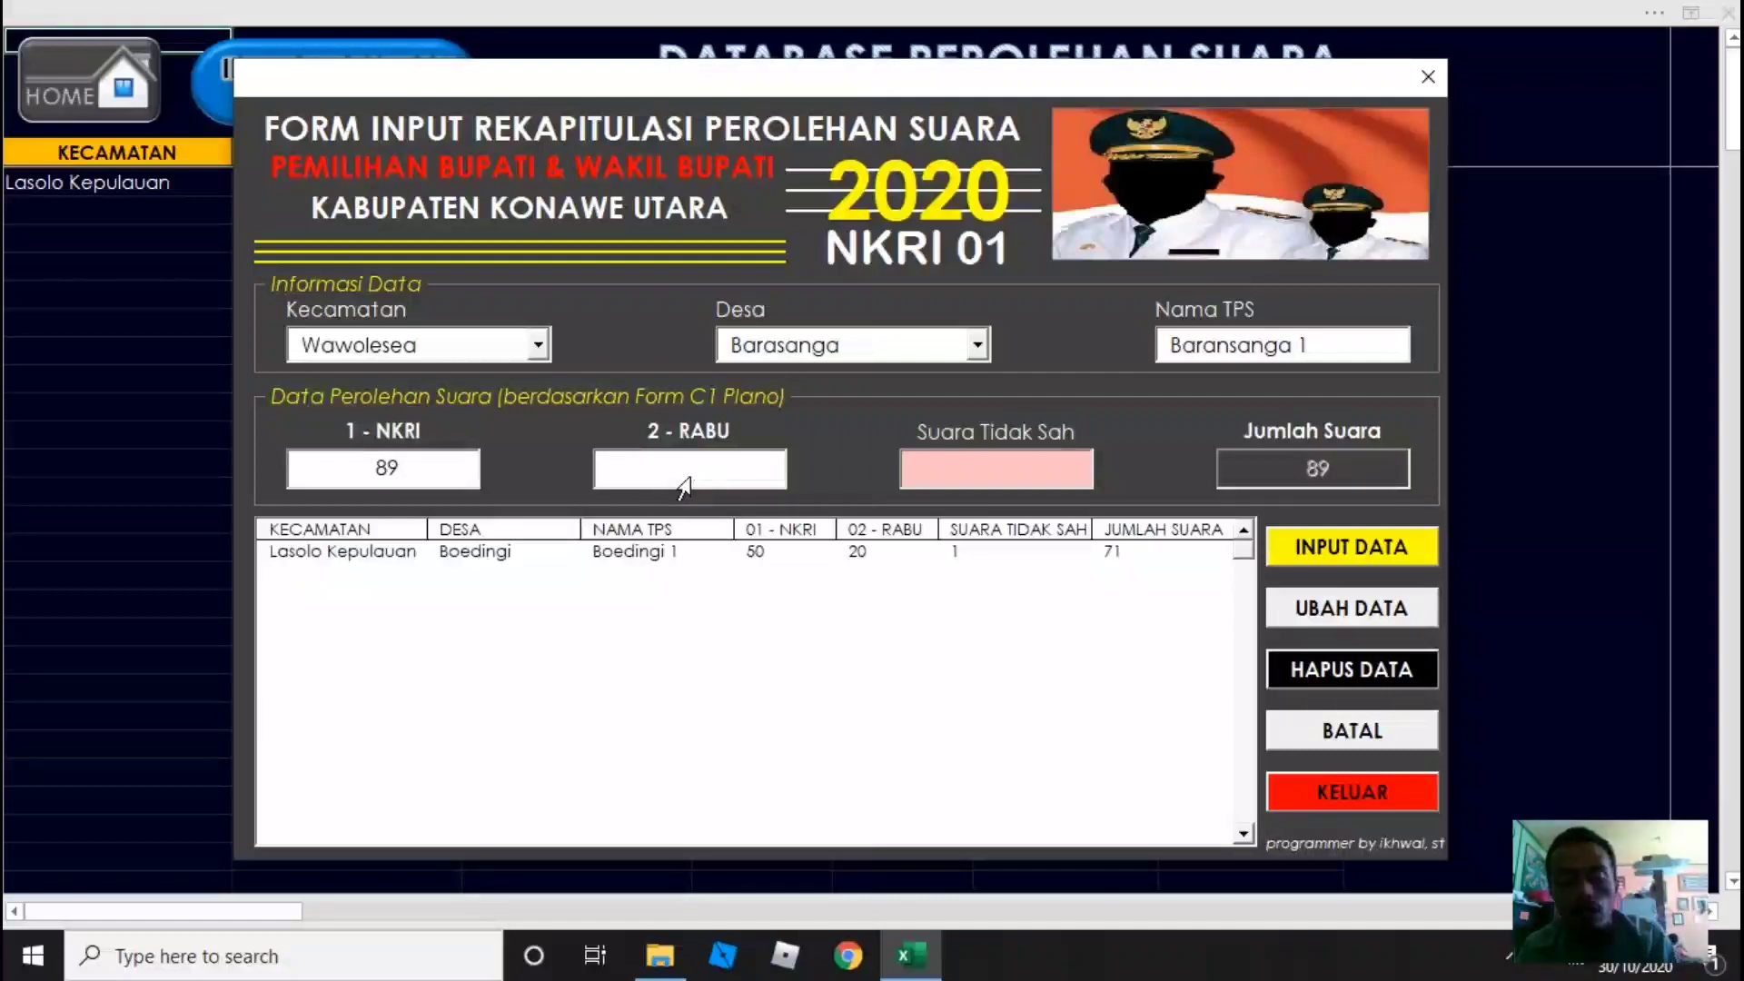
{"action": "type", "text": "75"}
{"action": "left_click", "coordinate": [1006, 472]}
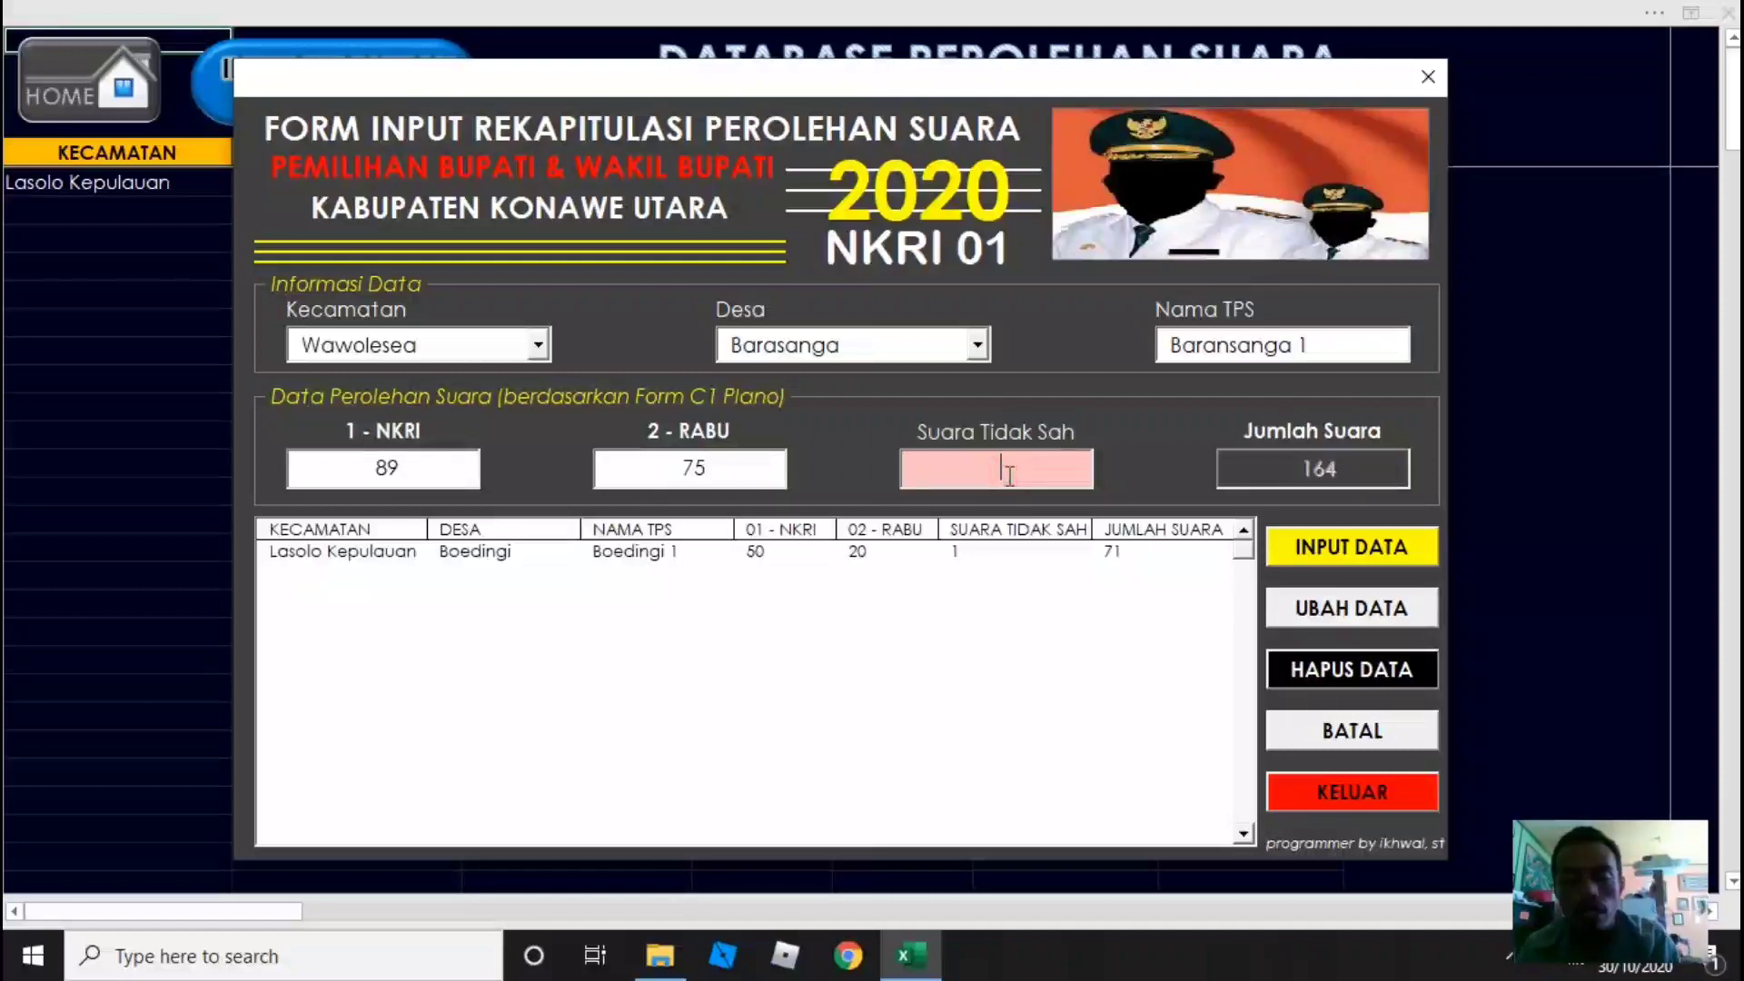
{"action": "type", "text": "0"}
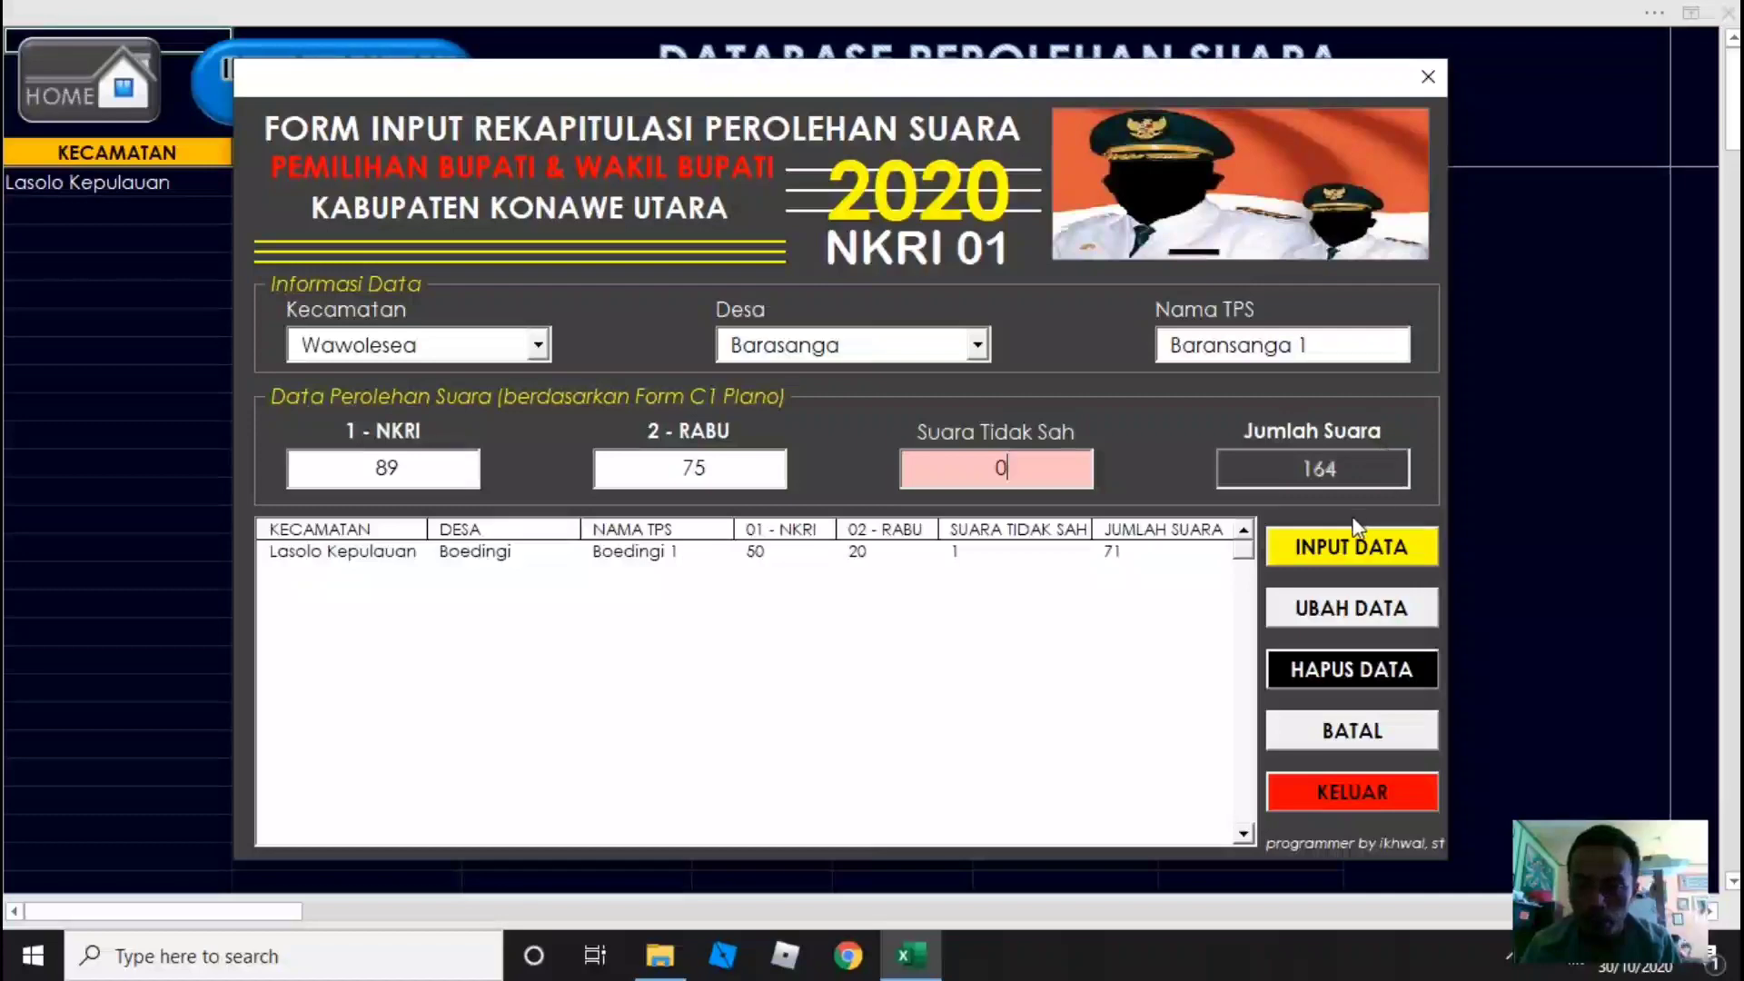
{"action": "left_click", "coordinate": [1332, 548]}
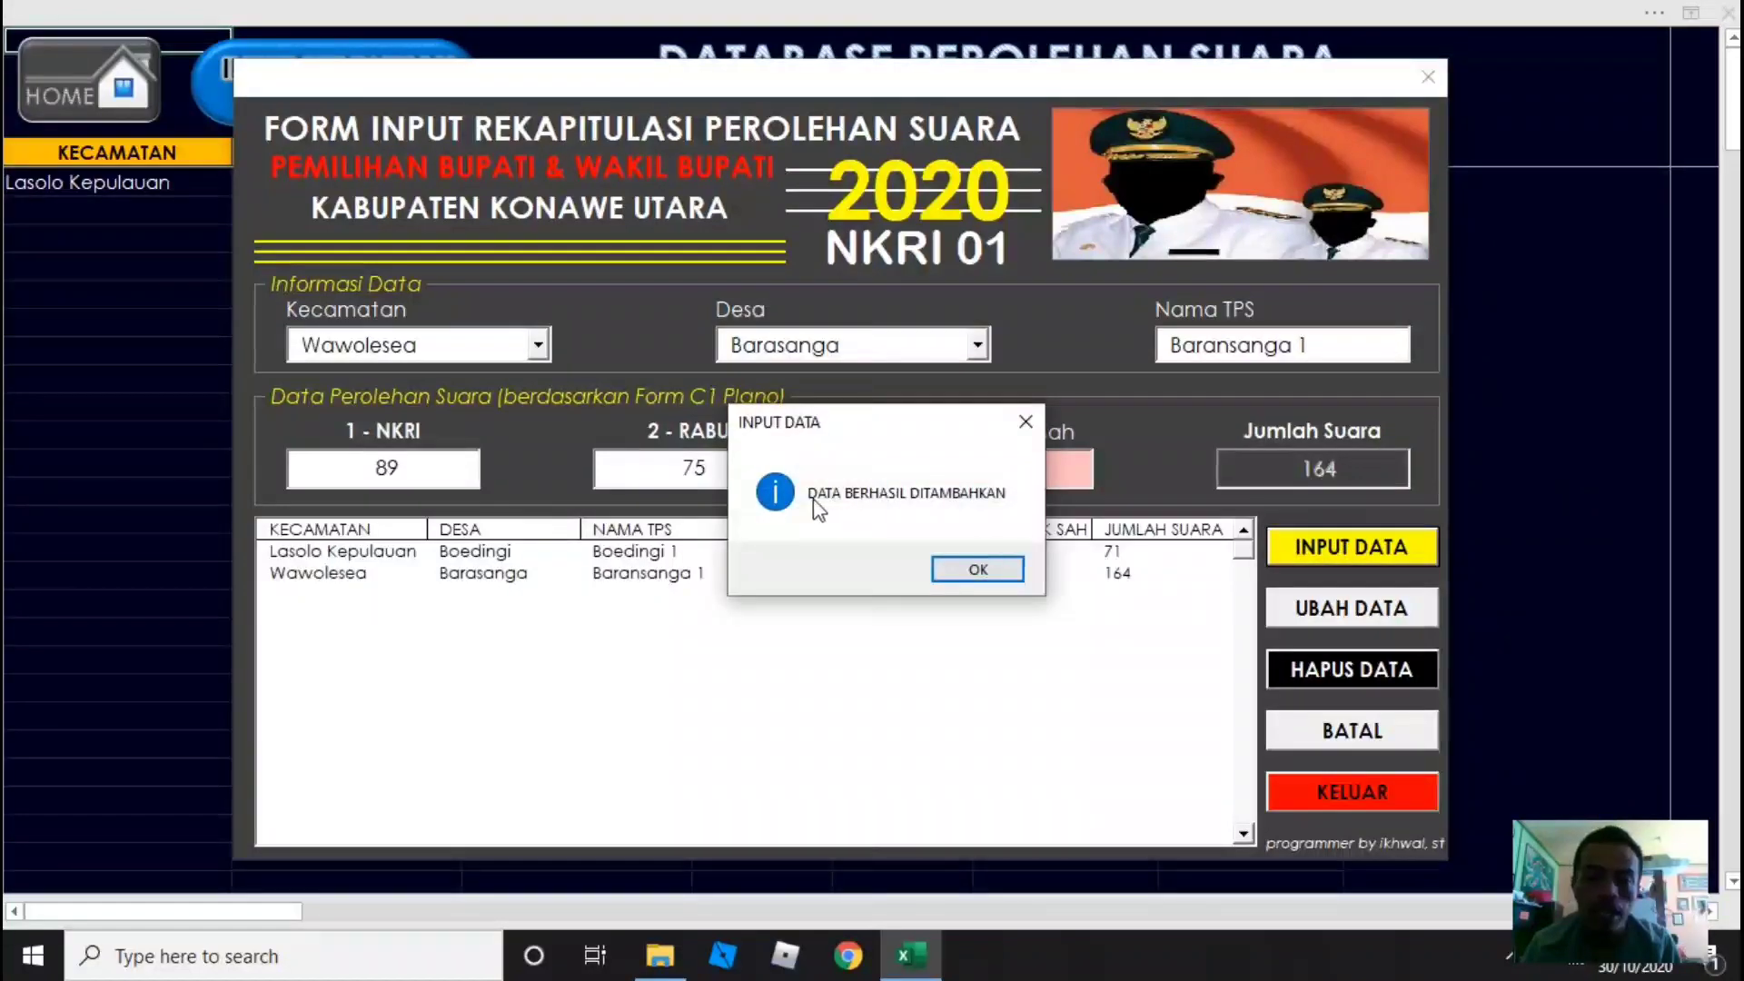
{"action": "left_click", "coordinate": [978, 570]}
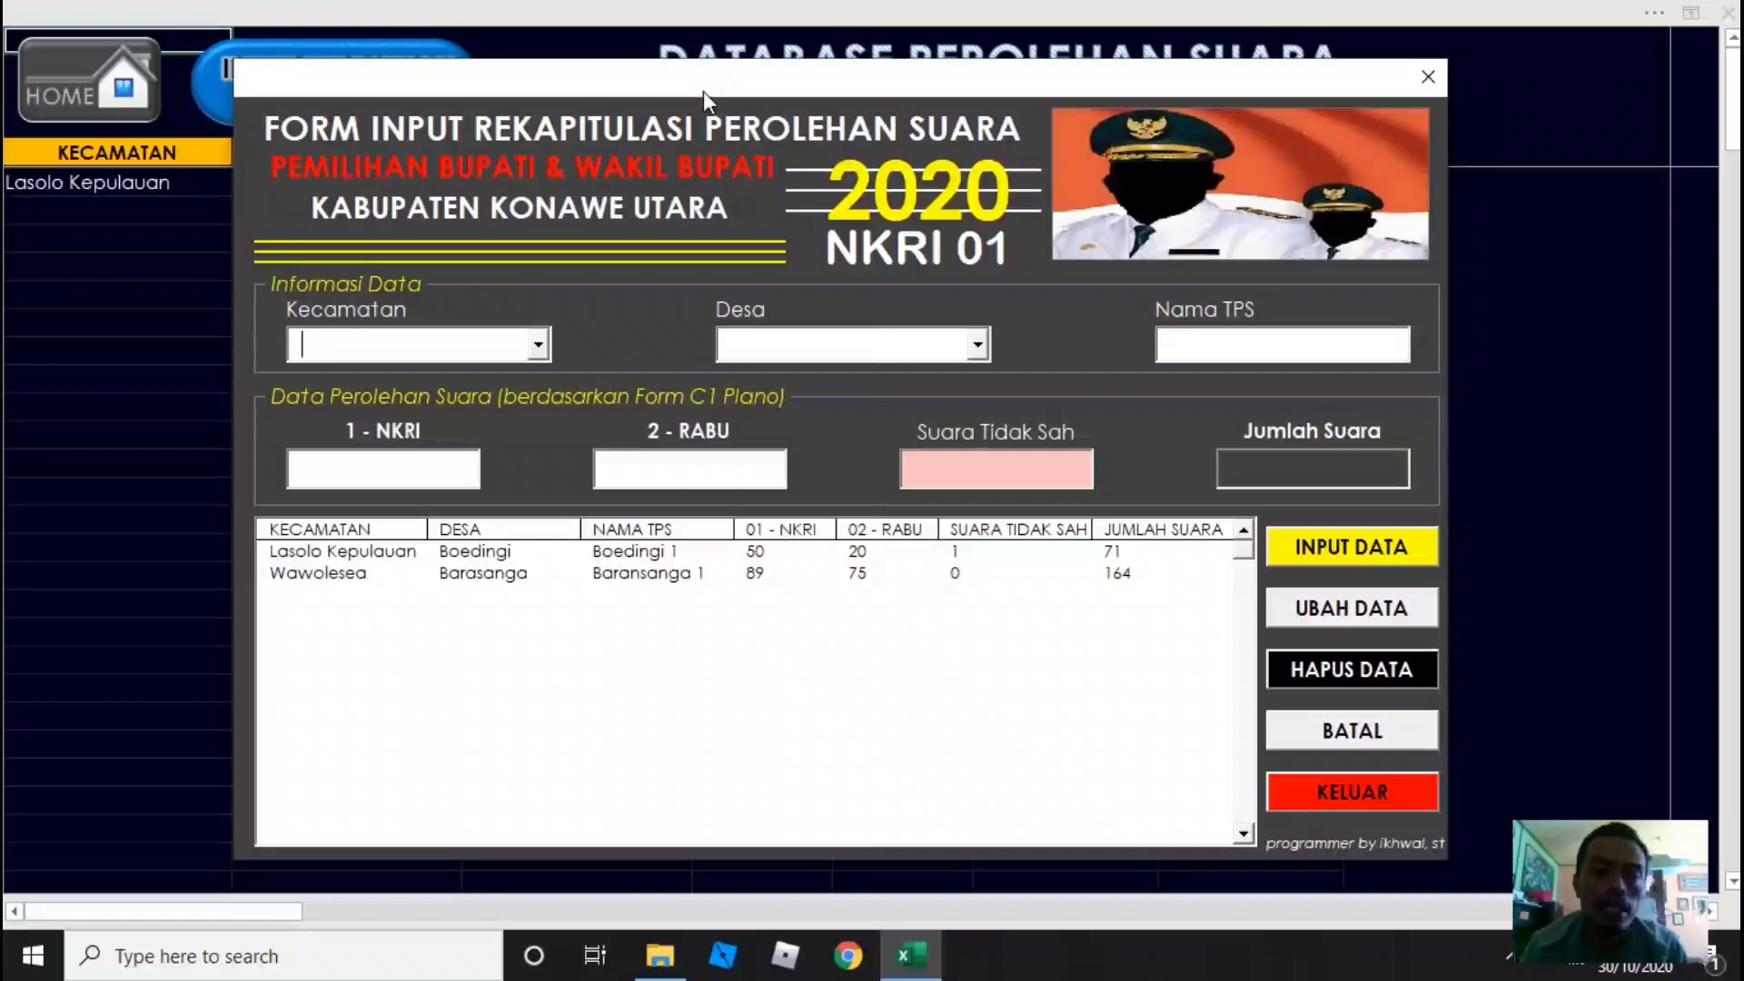
Change the Boedingi 1 NKRI count from 50 to 60, making its total 81
{"action": "left_click_drag", "start_coordinate": [703, 89], "coordinate": [697, 243]}
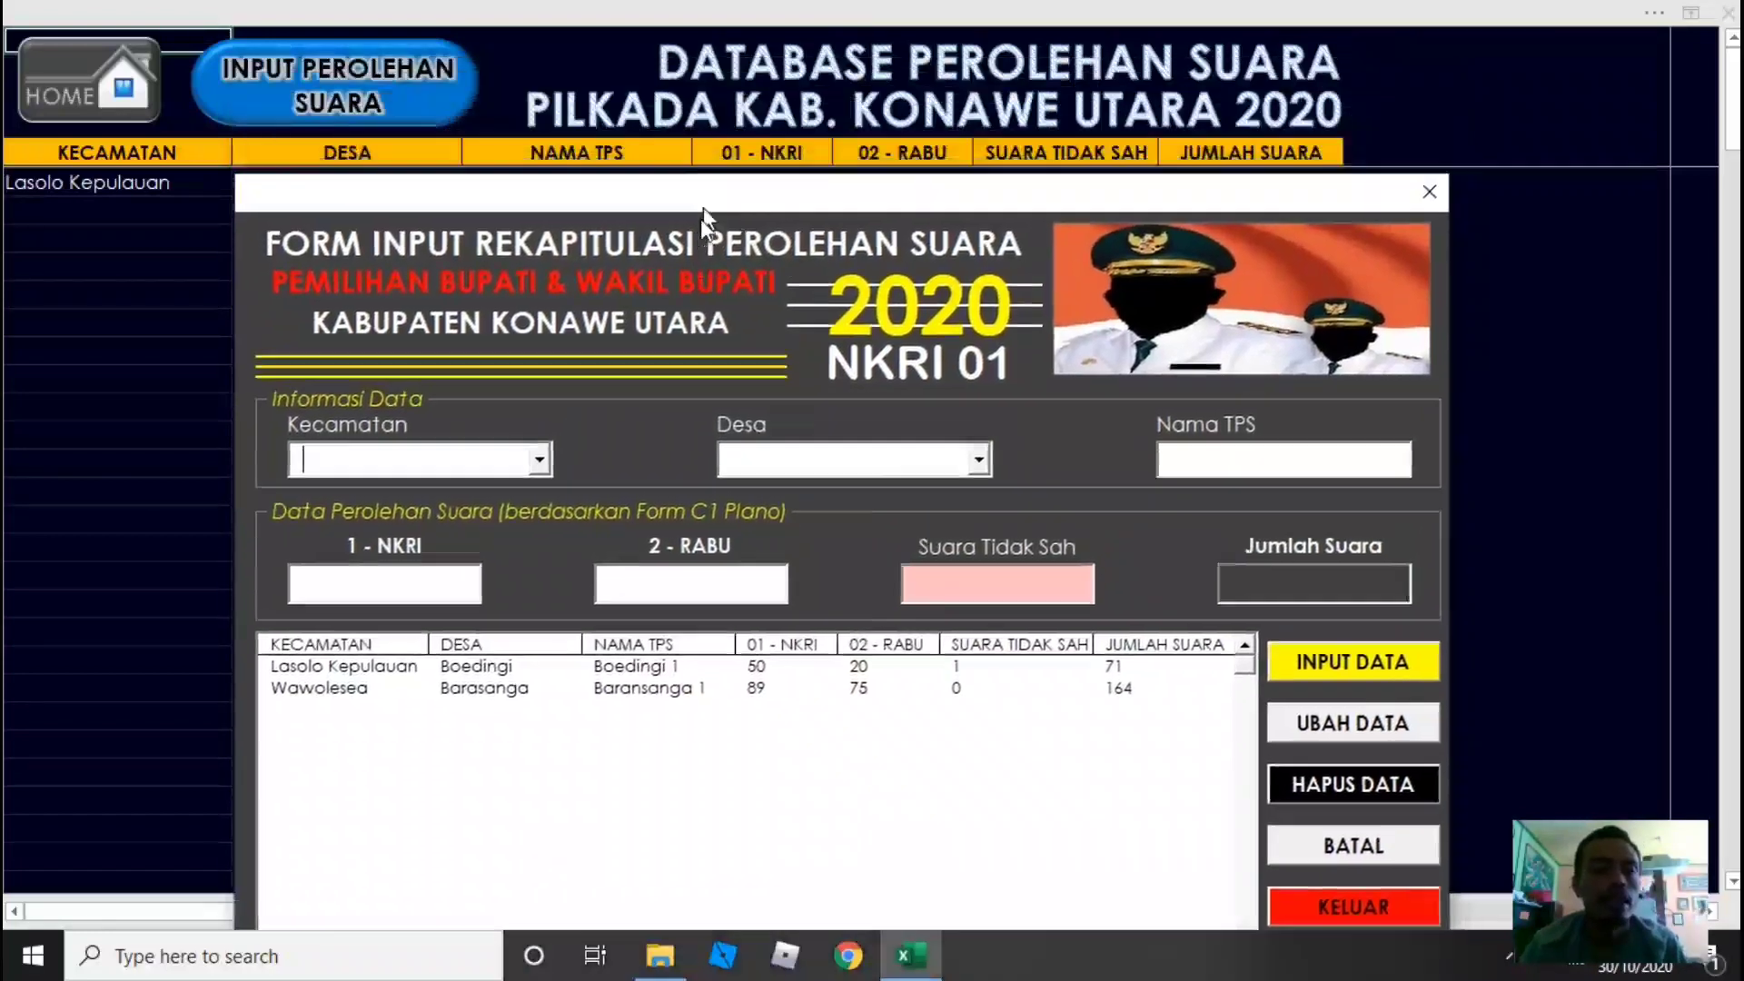
{"action": "left_click_drag", "start_coordinate": [837, 239], "coordinate": [838, 102]}
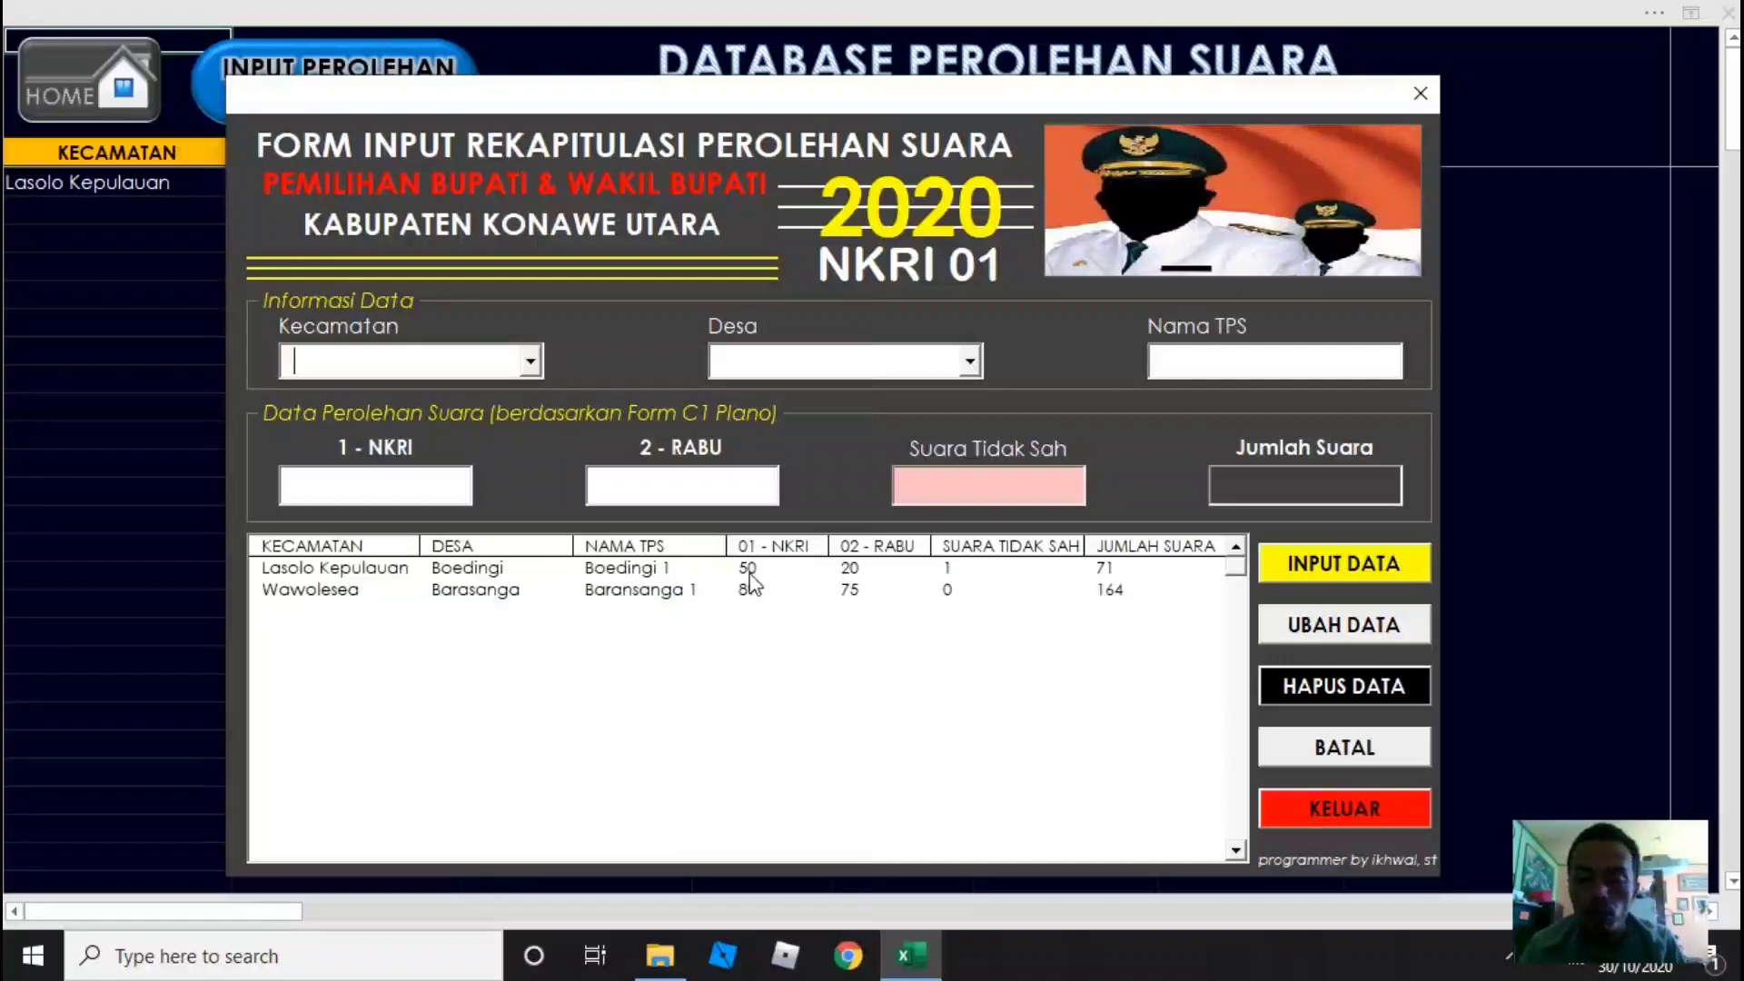
{"action": "left_click", "coordinate": [638, 571]}
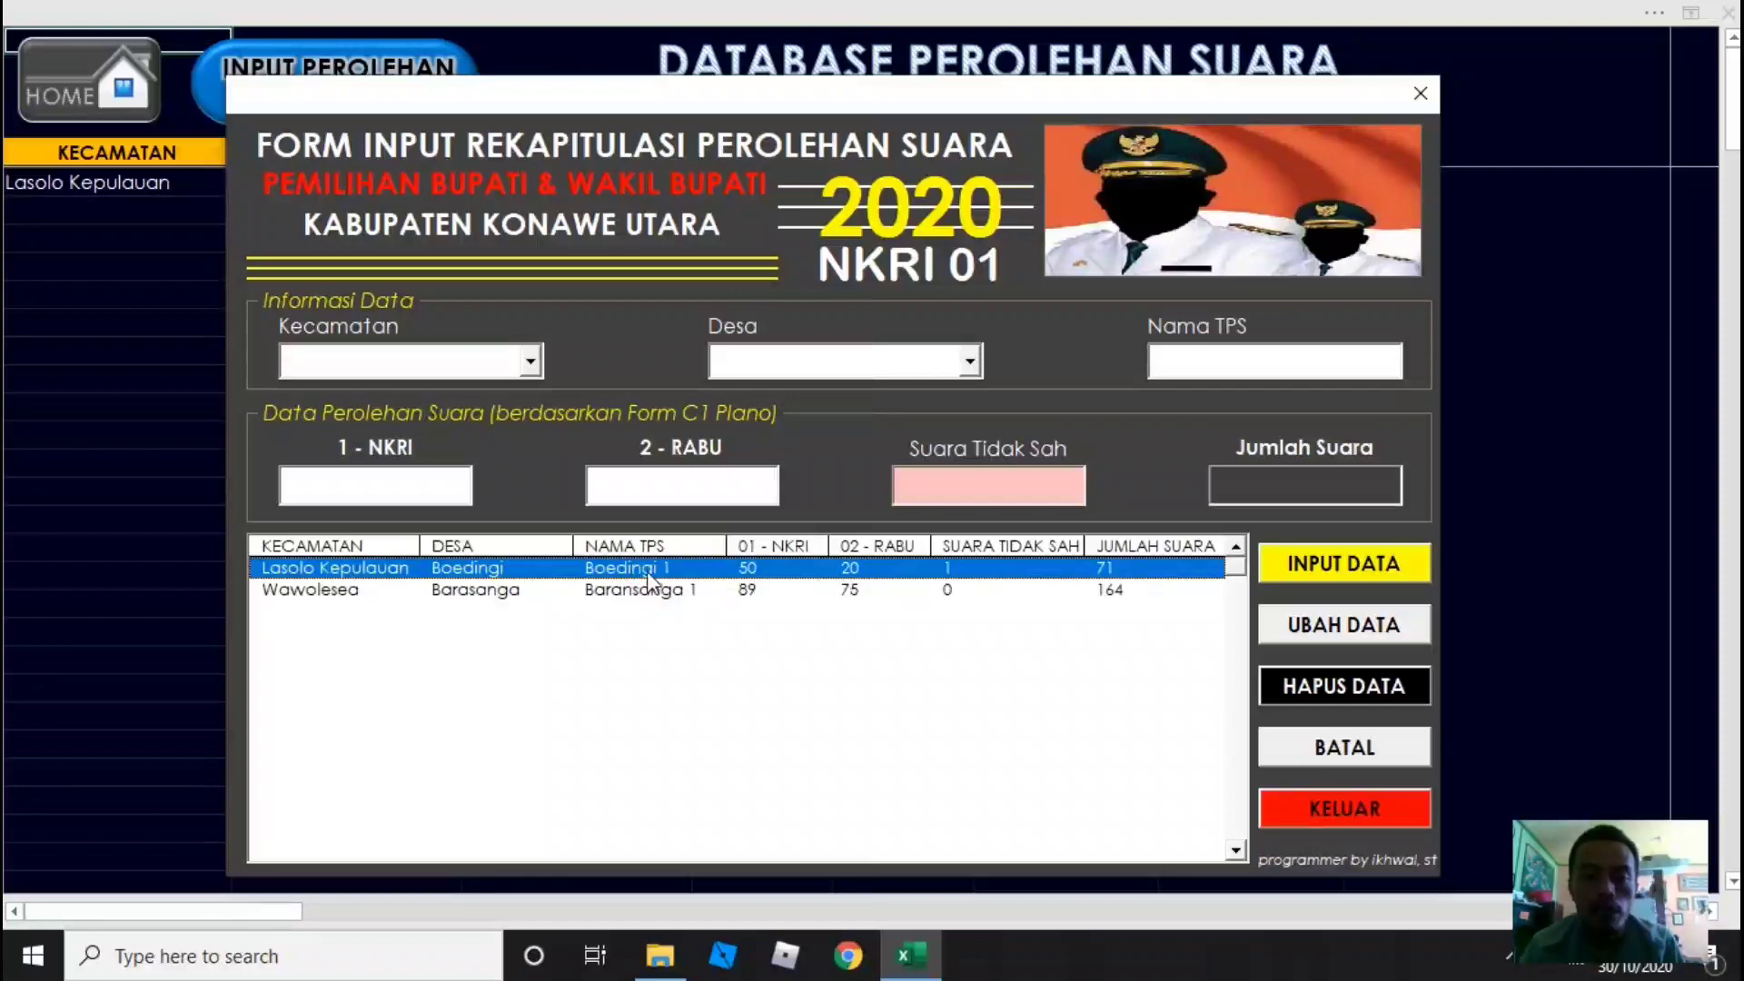
{"action": "double_click", "coordinate": [648, 577]}
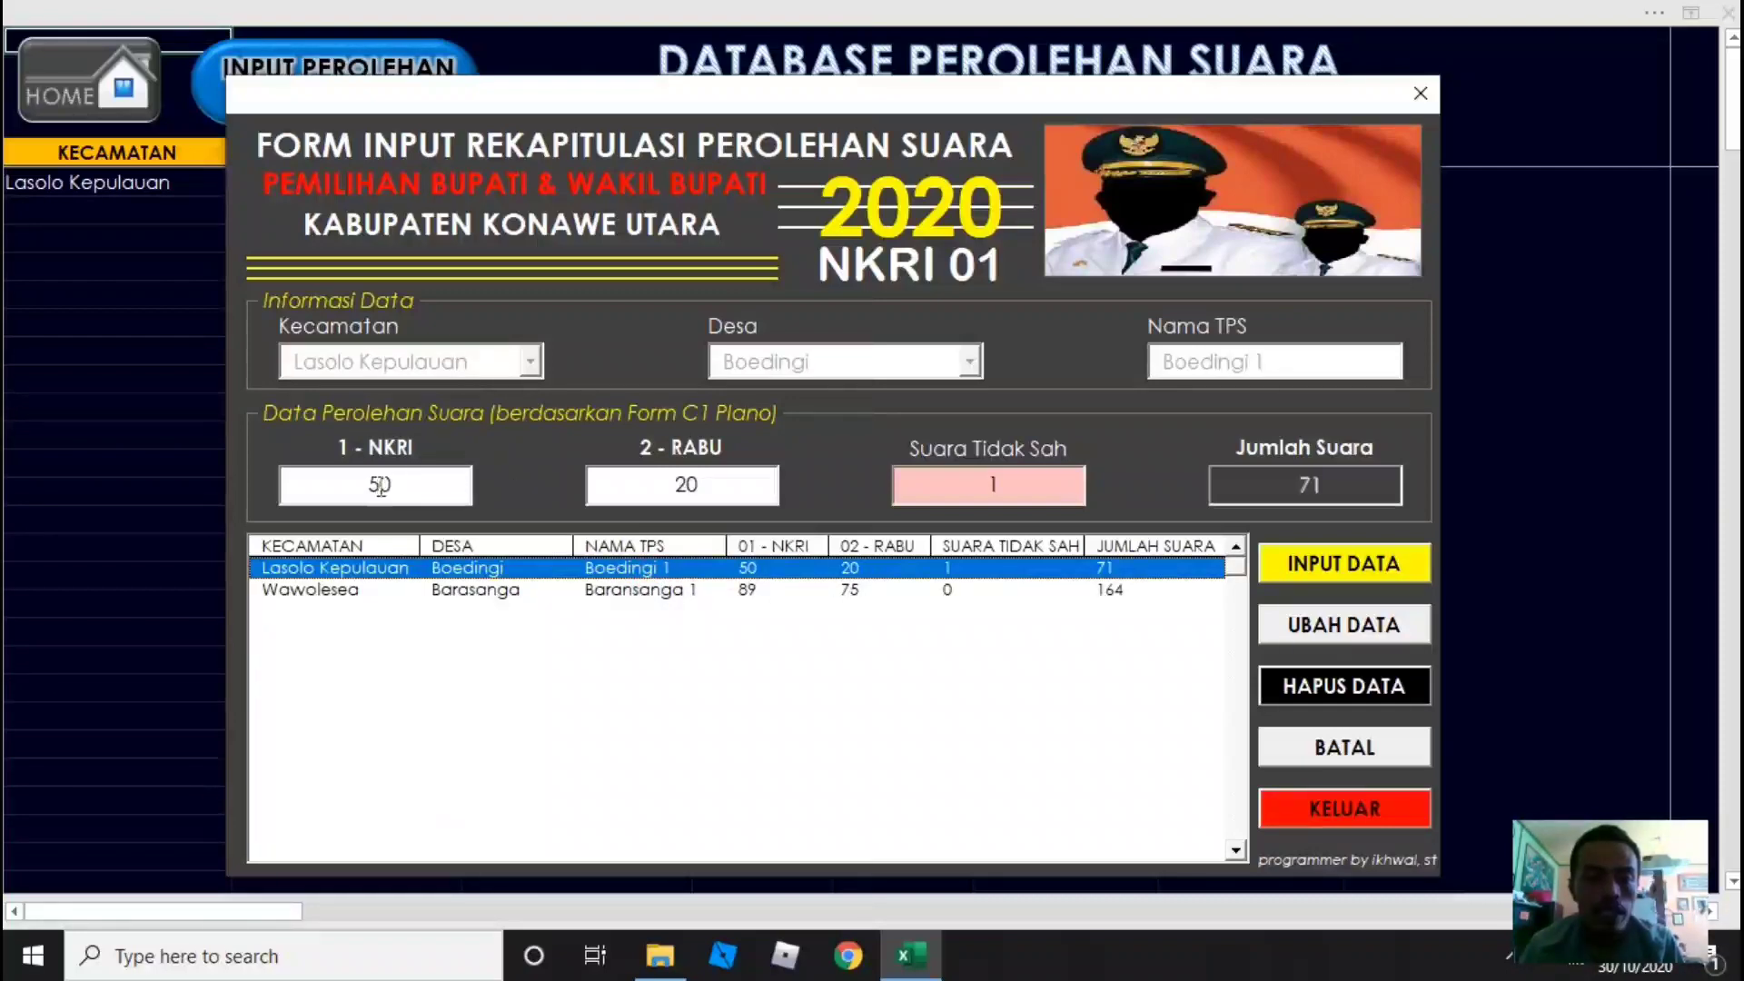
{"action": "left_click_drag", "start_coordinate": [380, 486], "coordinate": [368, 489]}
{"action": "type", "text": "6"}
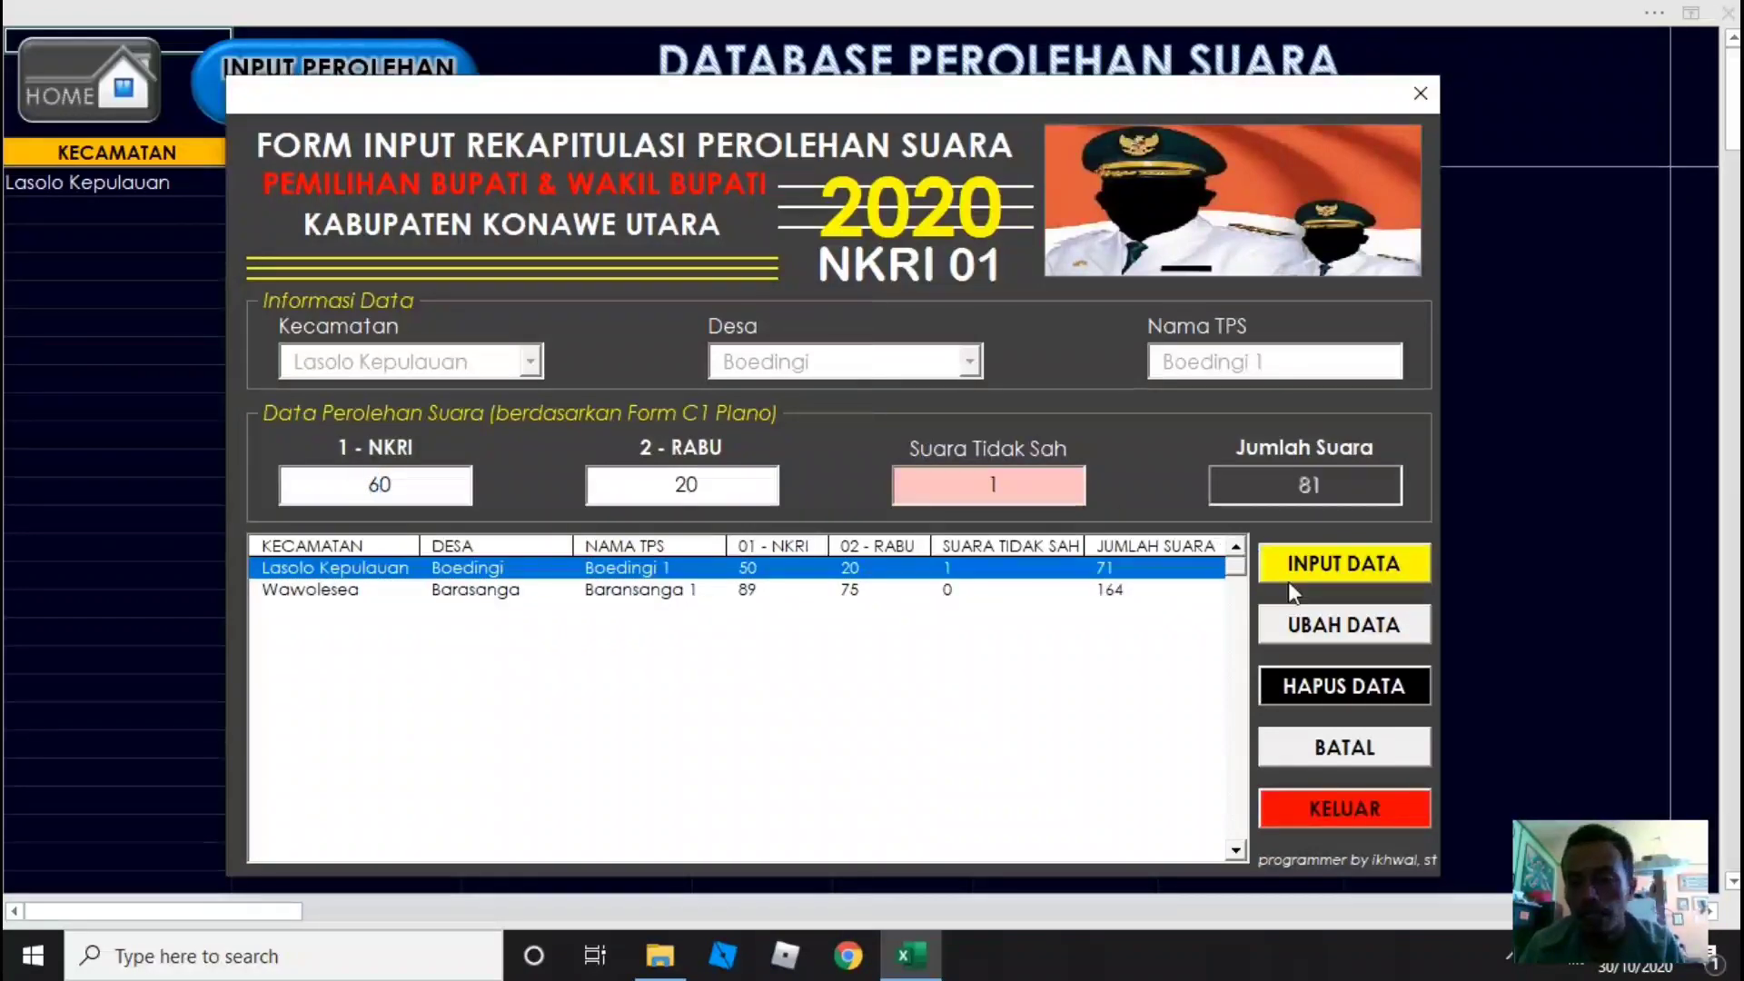
{"action": "left_click", "coordinate": [1319, 628]}
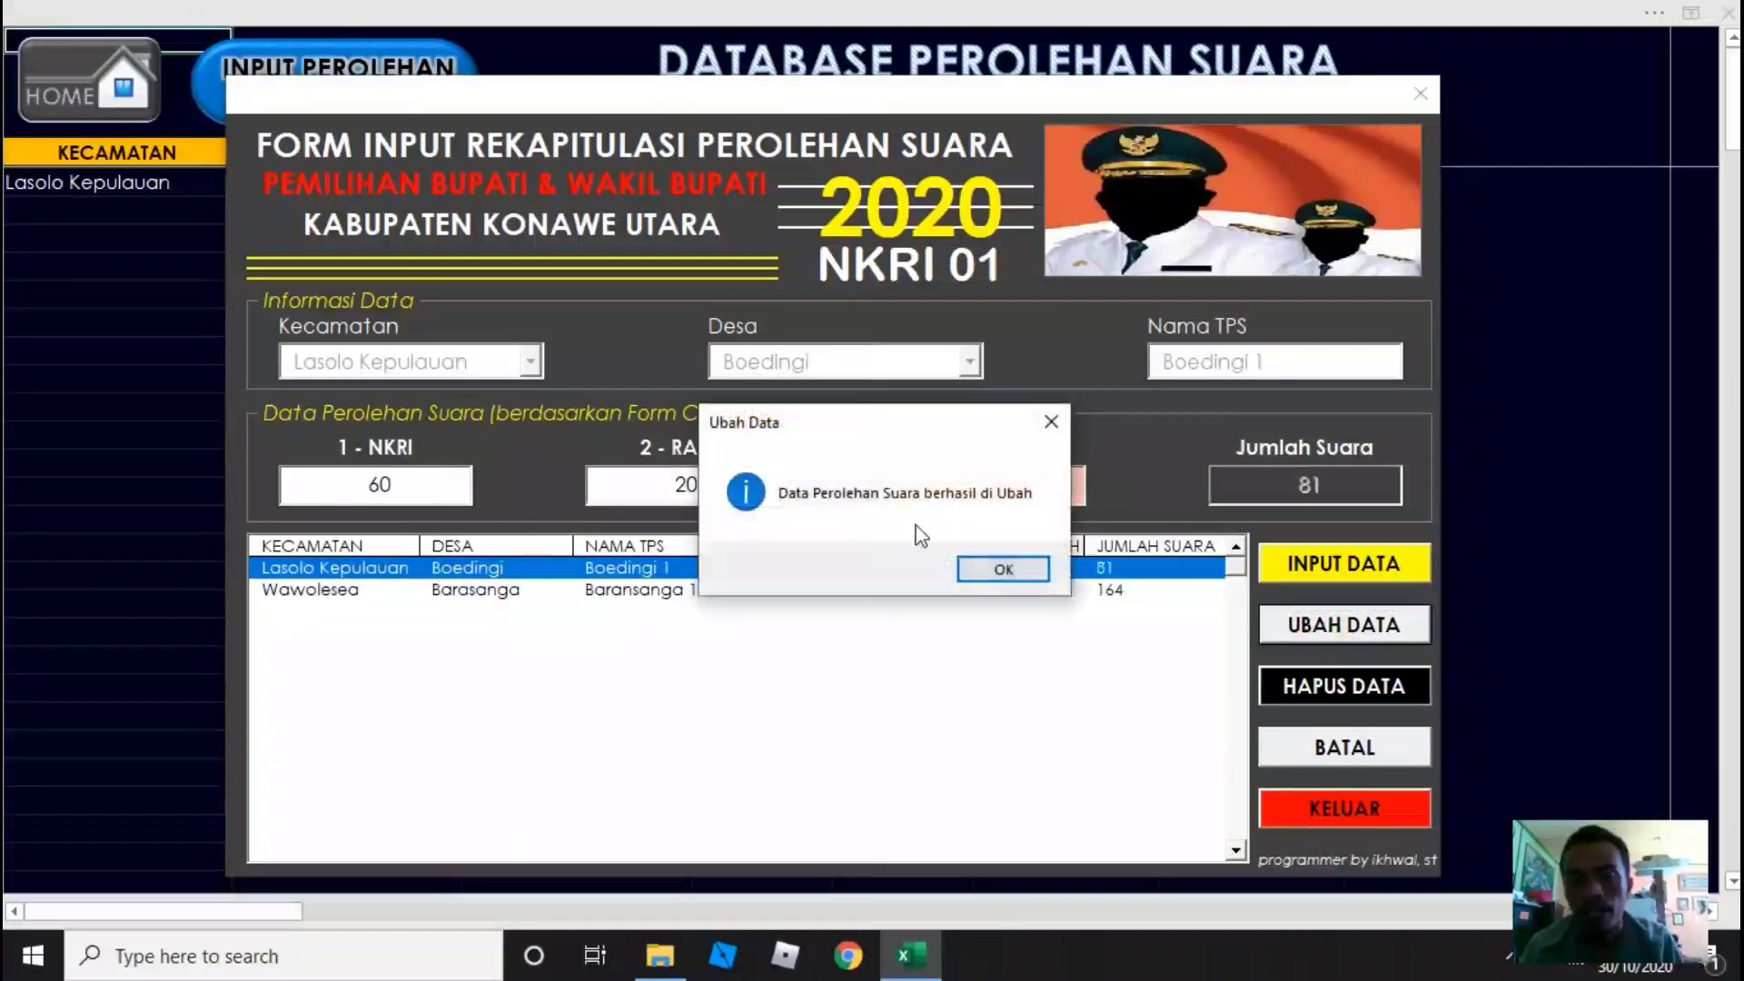
{"action": "left_click", "coordinate": [999, 572]}
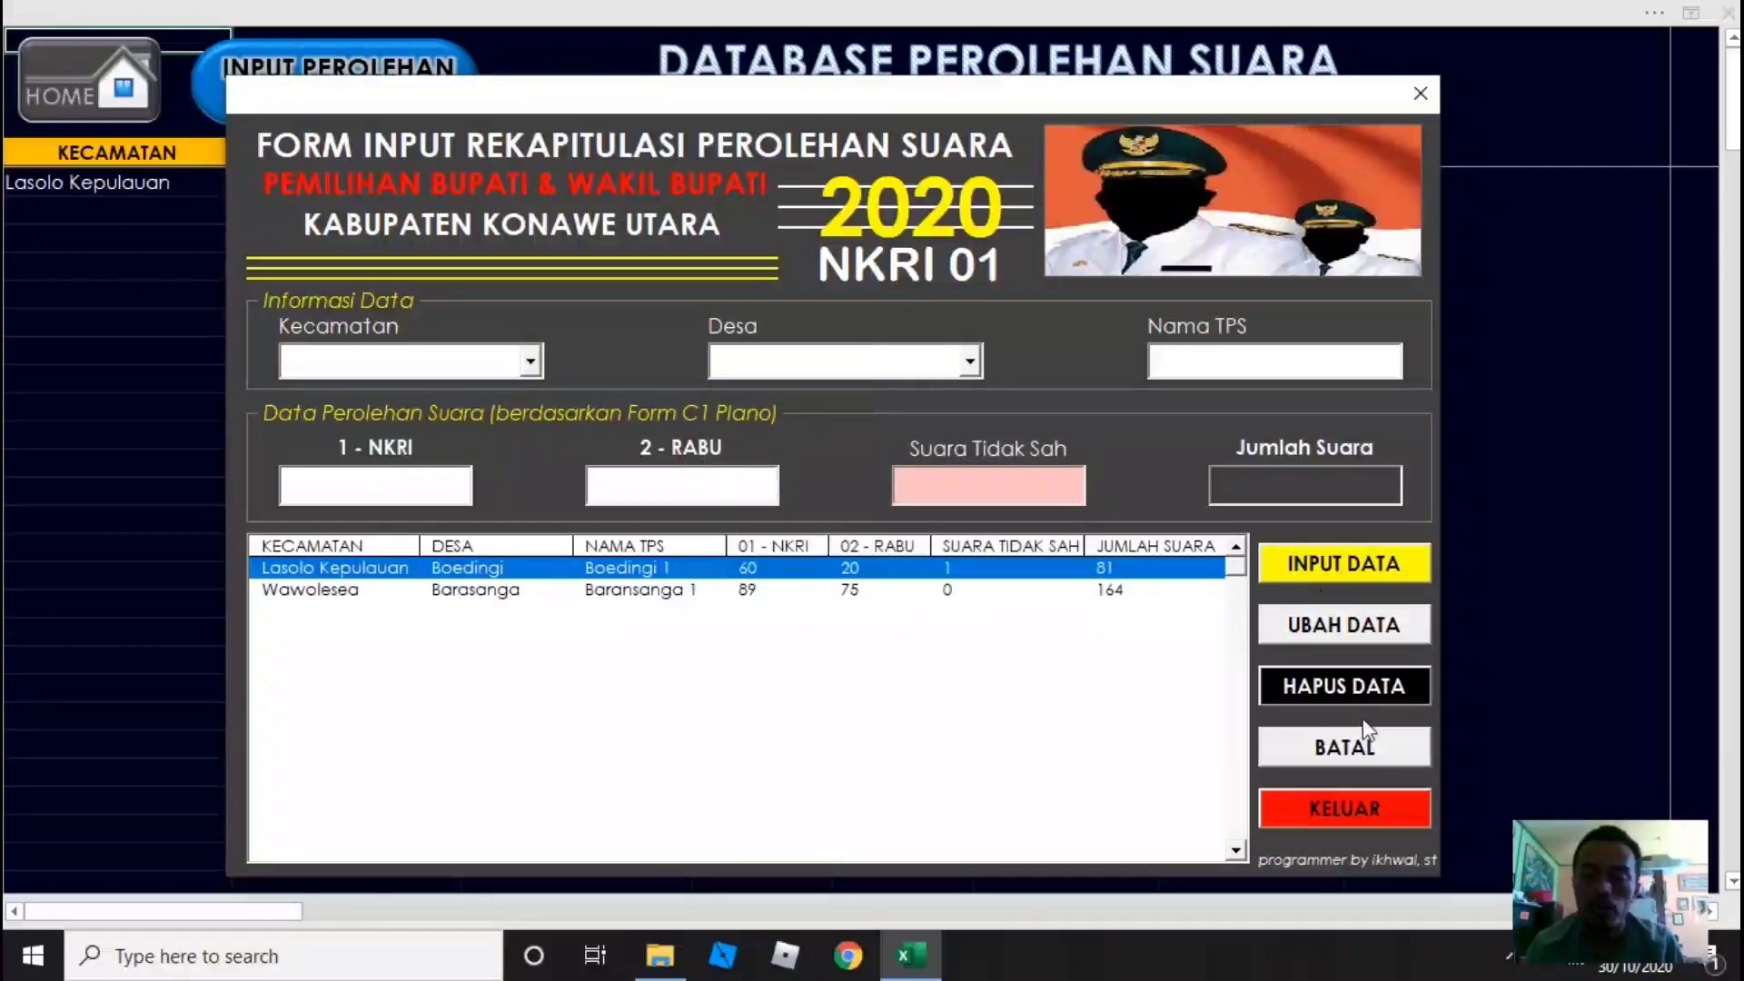
{"action": "left_click", "coordinate": [664, 593]}
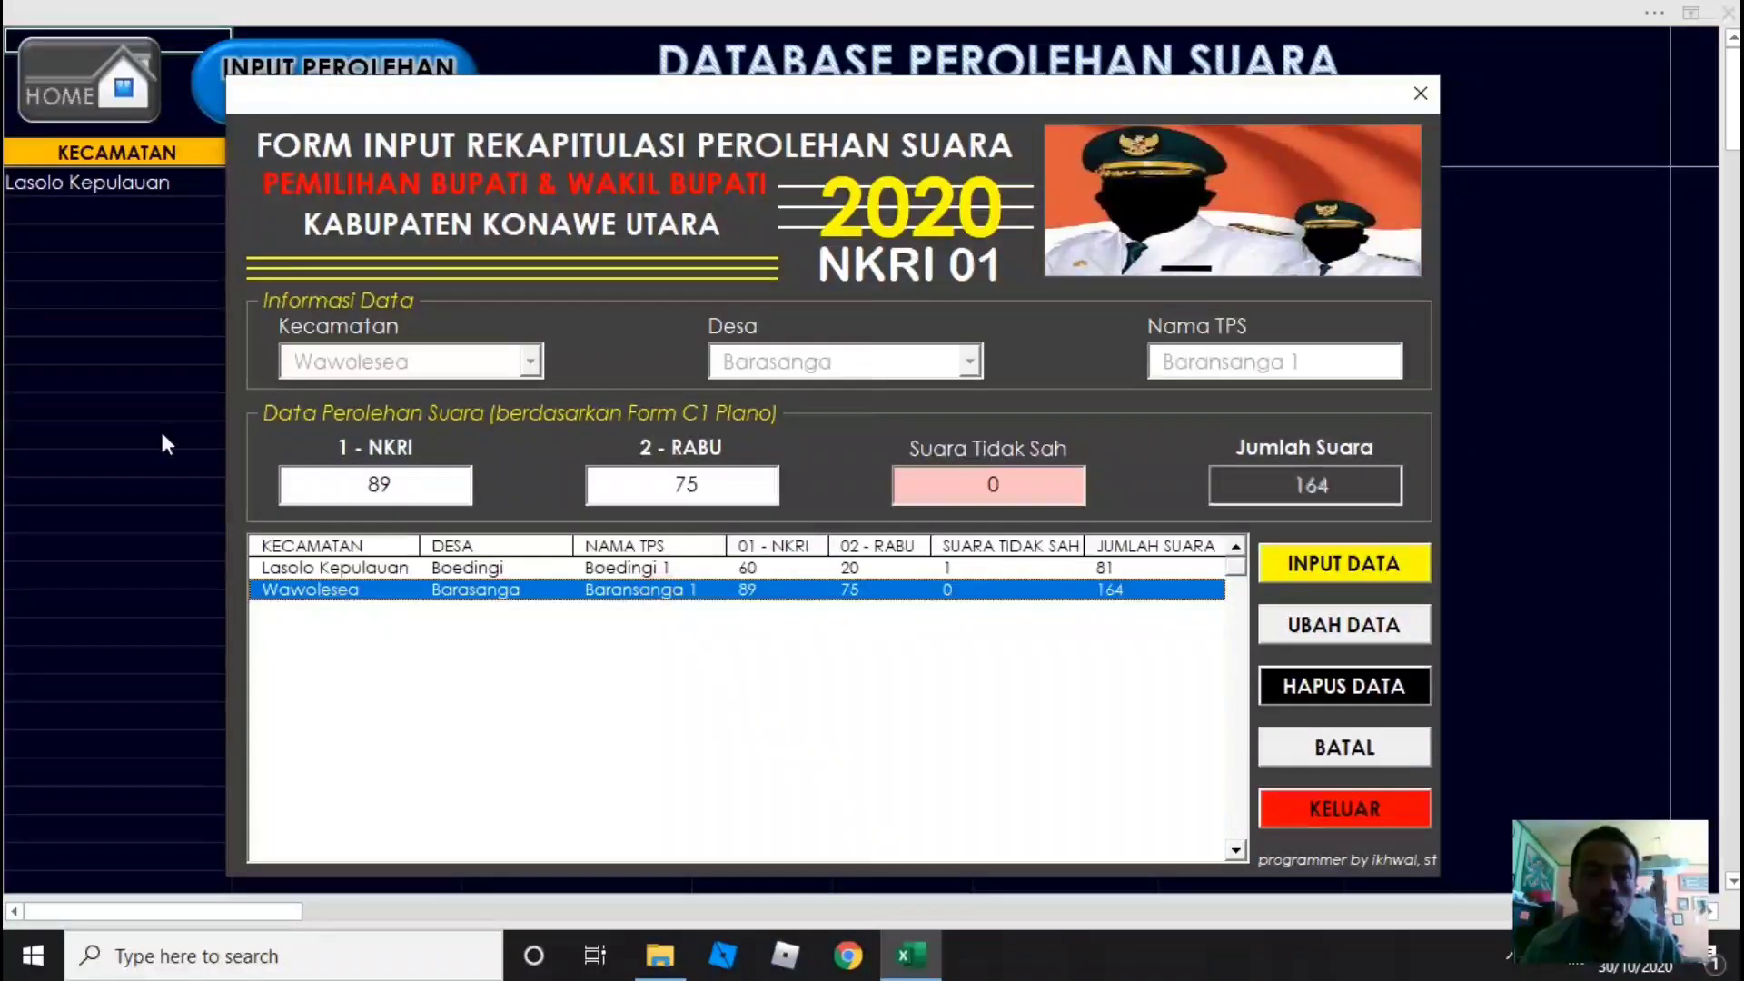
Delete the Baransanga 1 record, then cancel and clear the input form
{"action": "left_click", "coordinate": [1350, 693]}
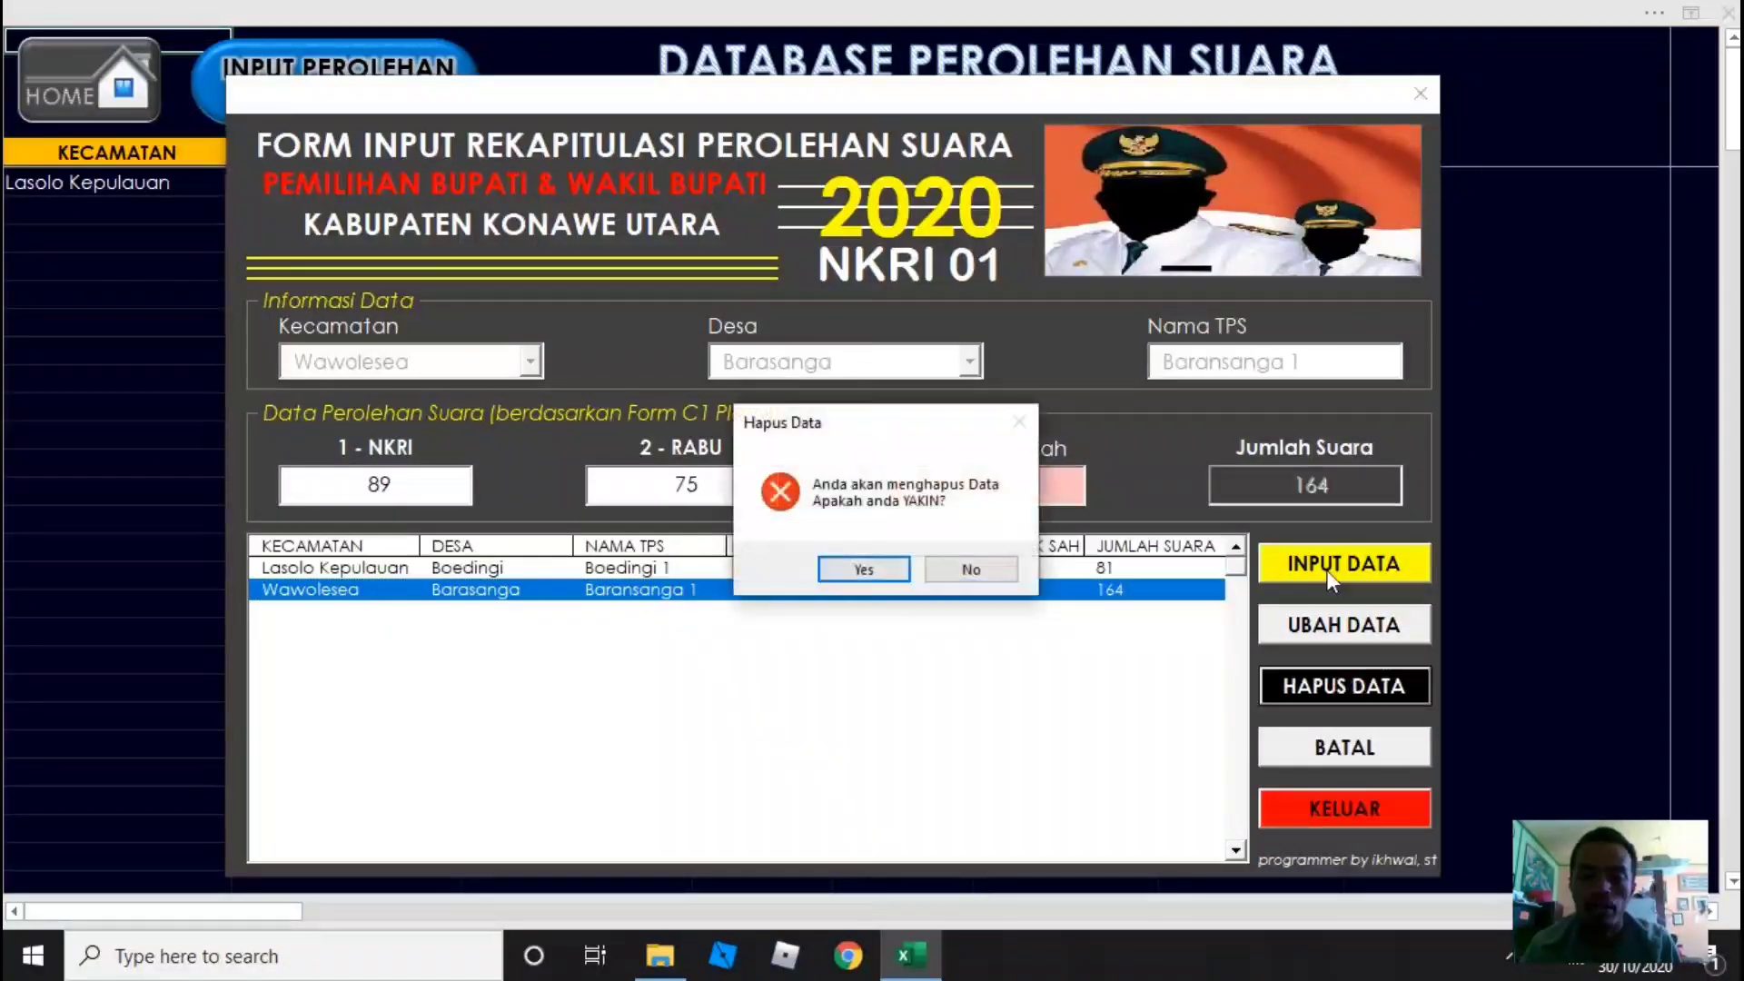
{"action": "left_click", "coordinate": [866, 570]}
{"action": "left_click", "coordinate": [952, 570]}
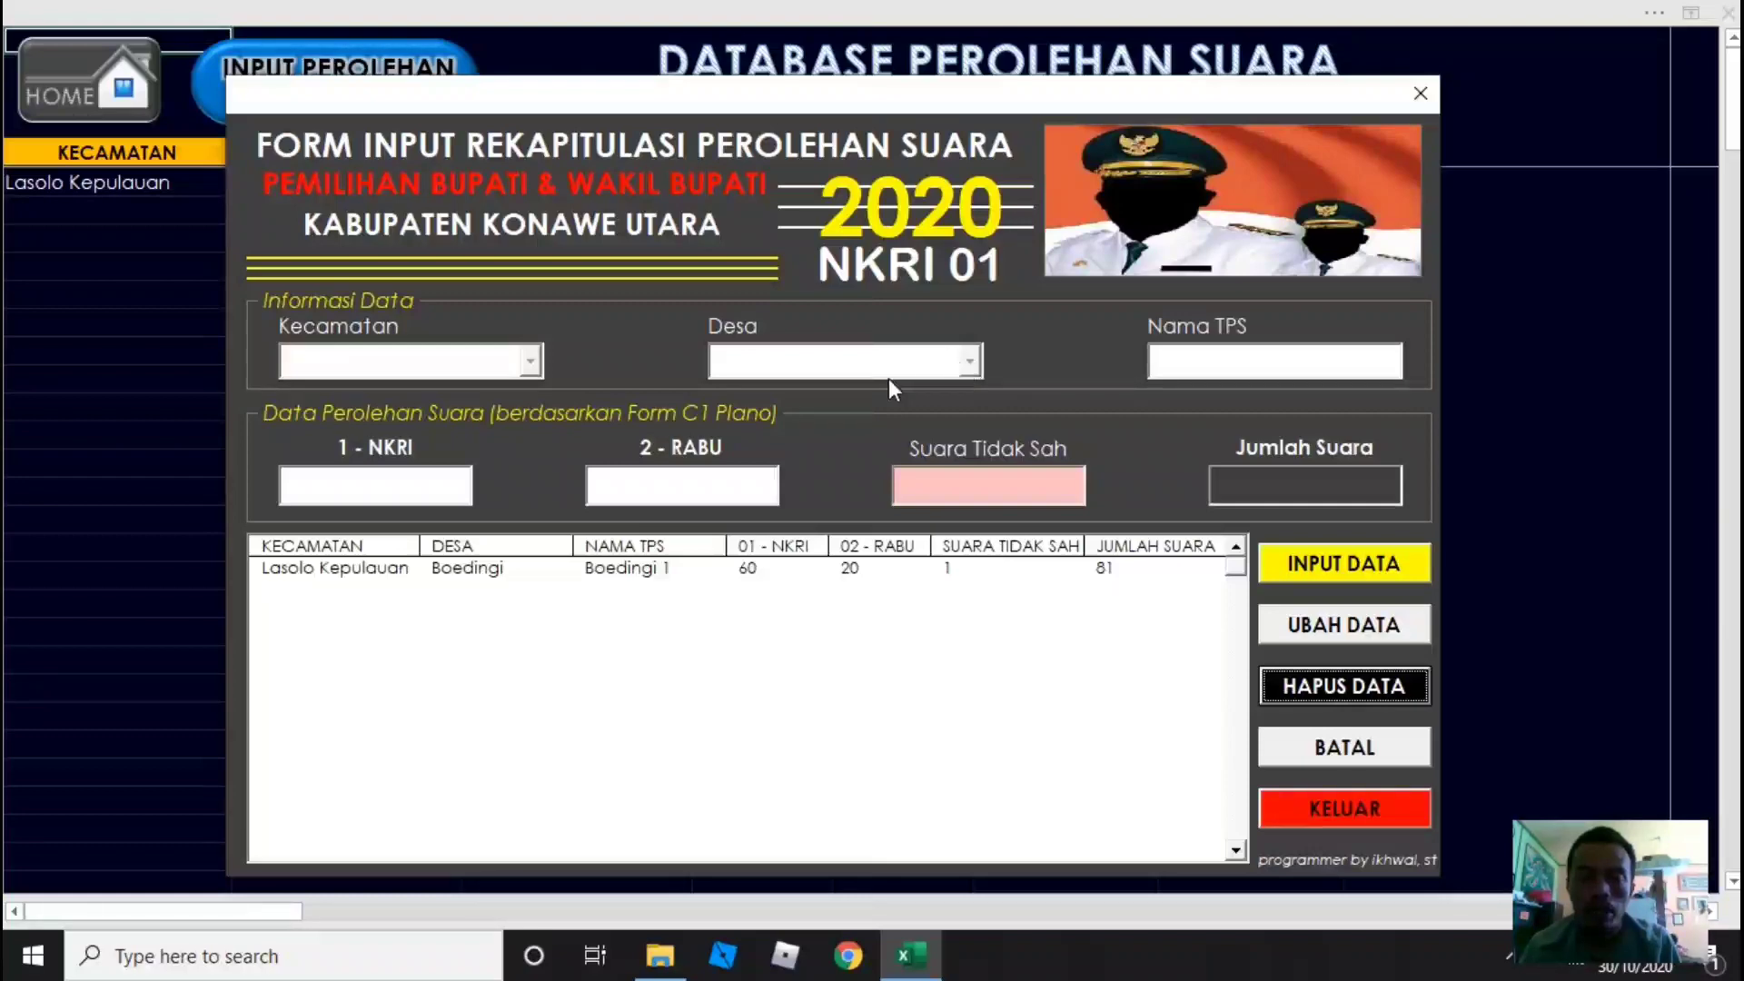
{"action": "left_click", "coordinate": [1343, 754]}
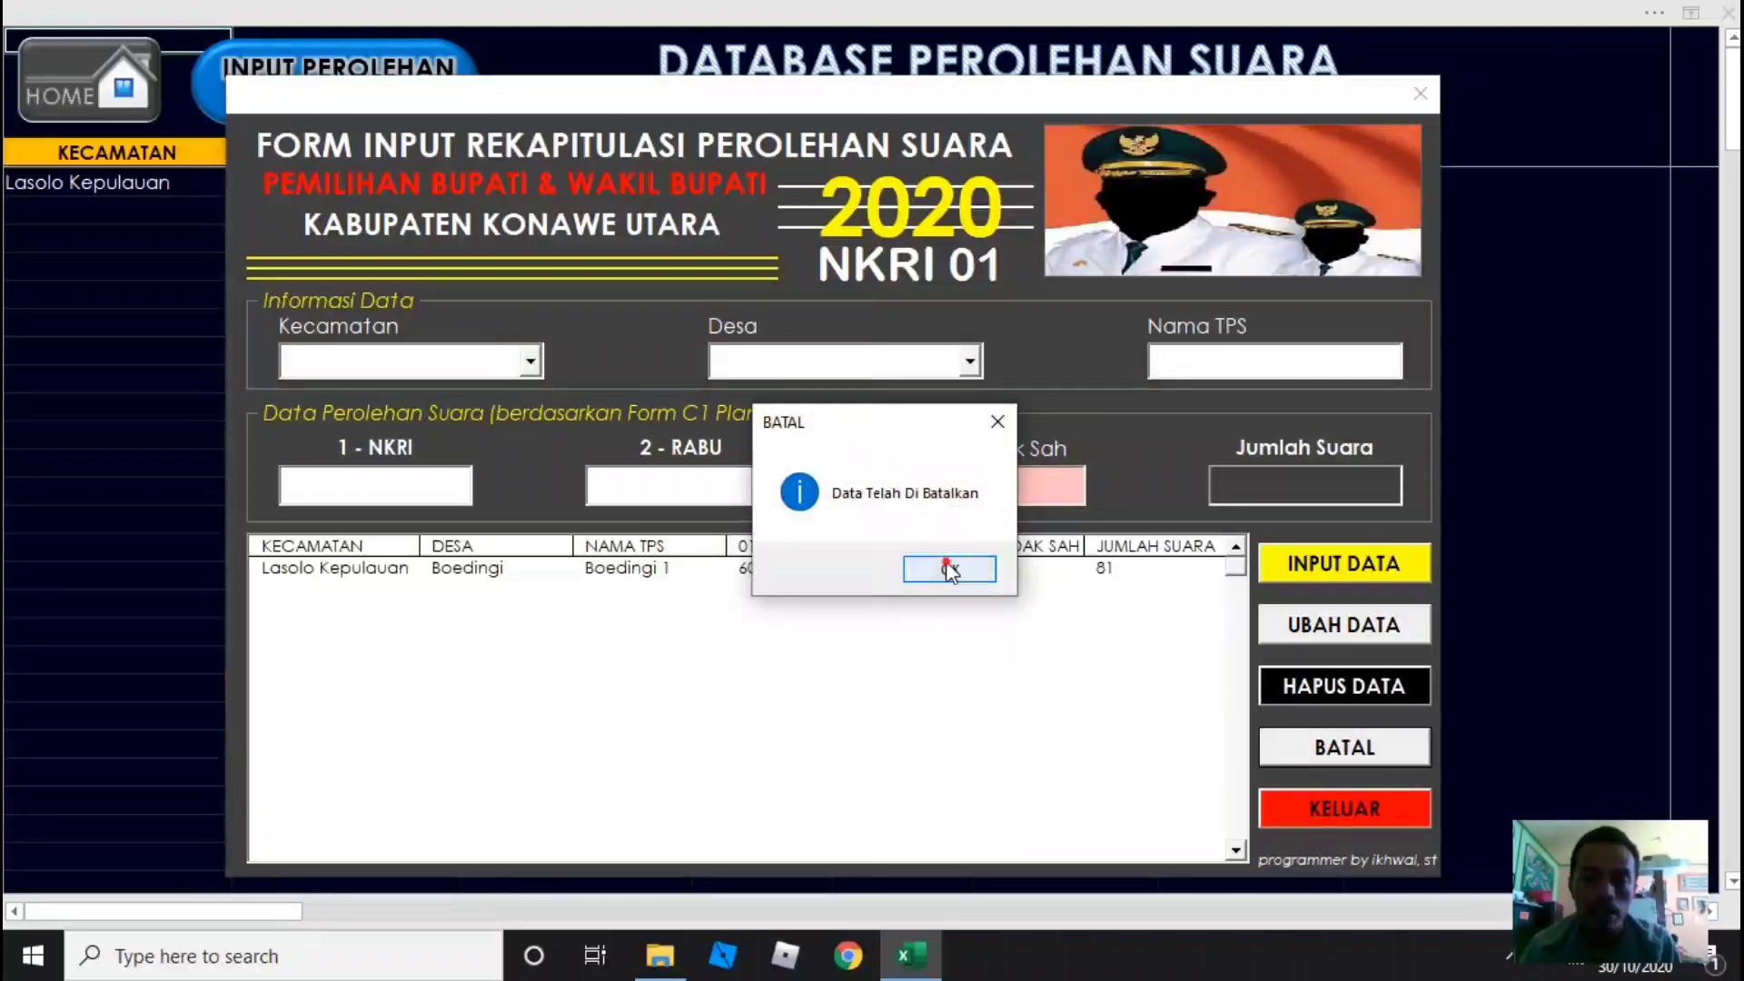
{"action": "left_click", "coordinate": [948, 568]}
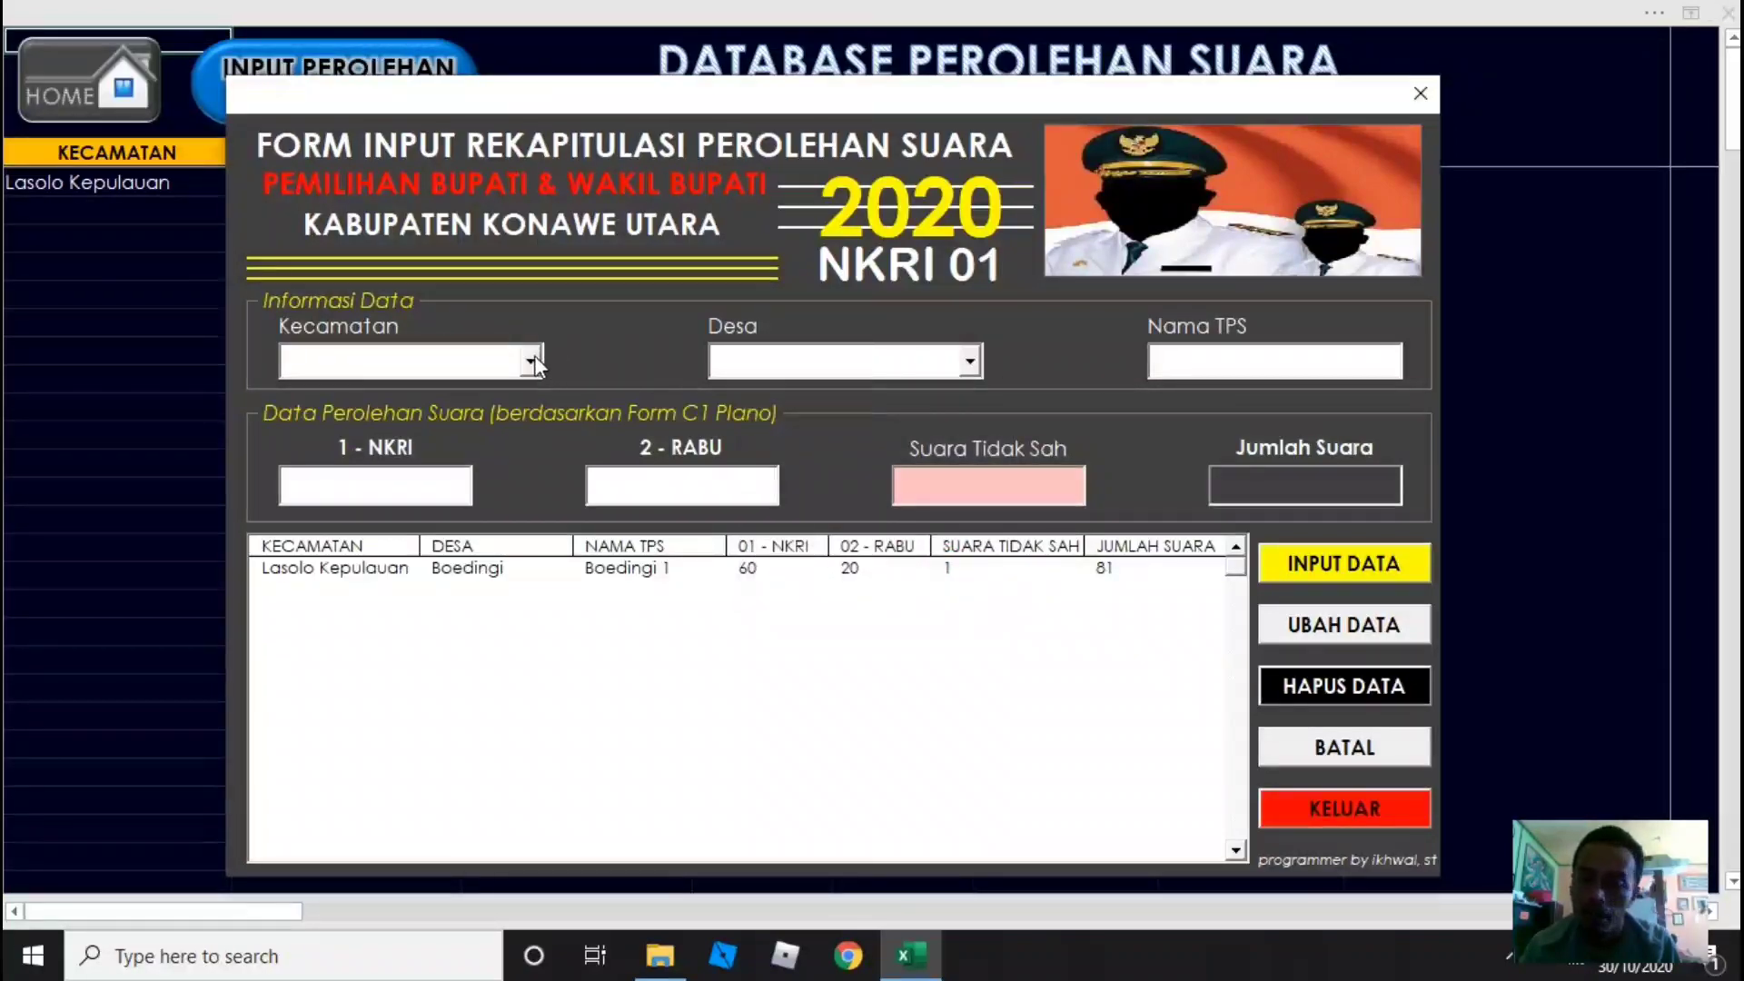
Choose district Andowia, village Ambake and TPS name Ambake 1 in the form
{"action": "left_click", "coordinate": [531, 362]}
{"action": "left_click_drag", "start_coordinate": [536, 499], "coordinate": [536, 563]}
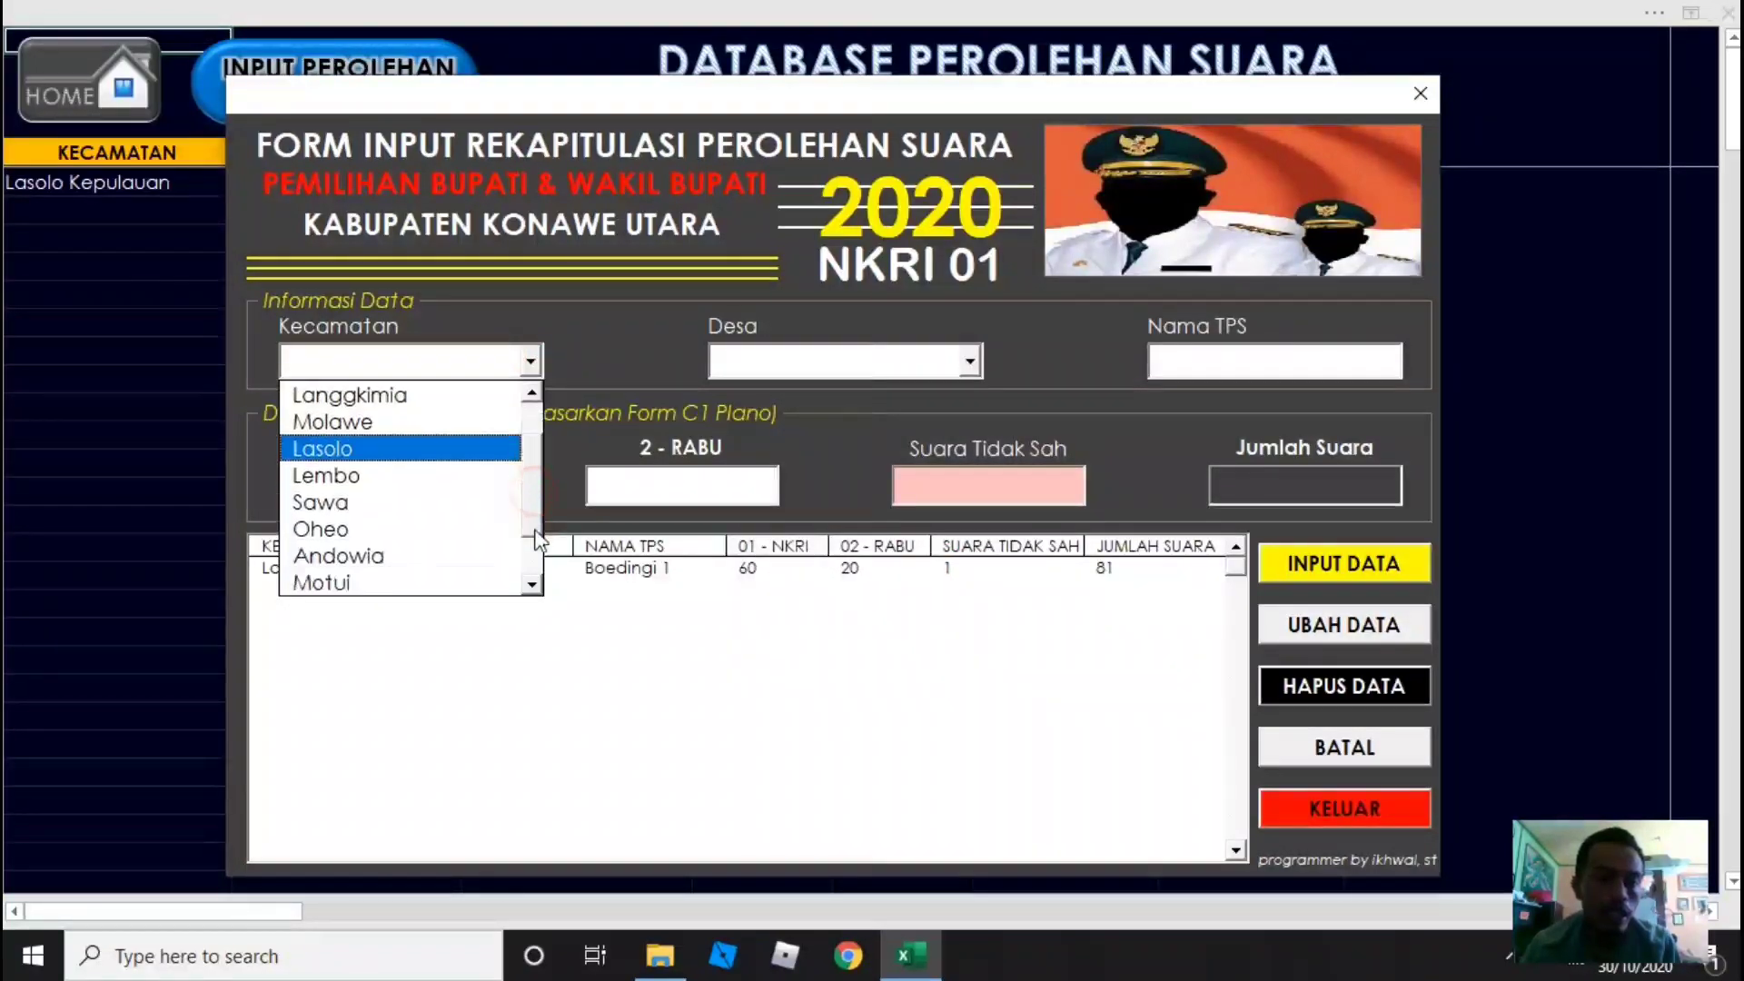
{"action": "left_click", "coordinate": [341, 502]}
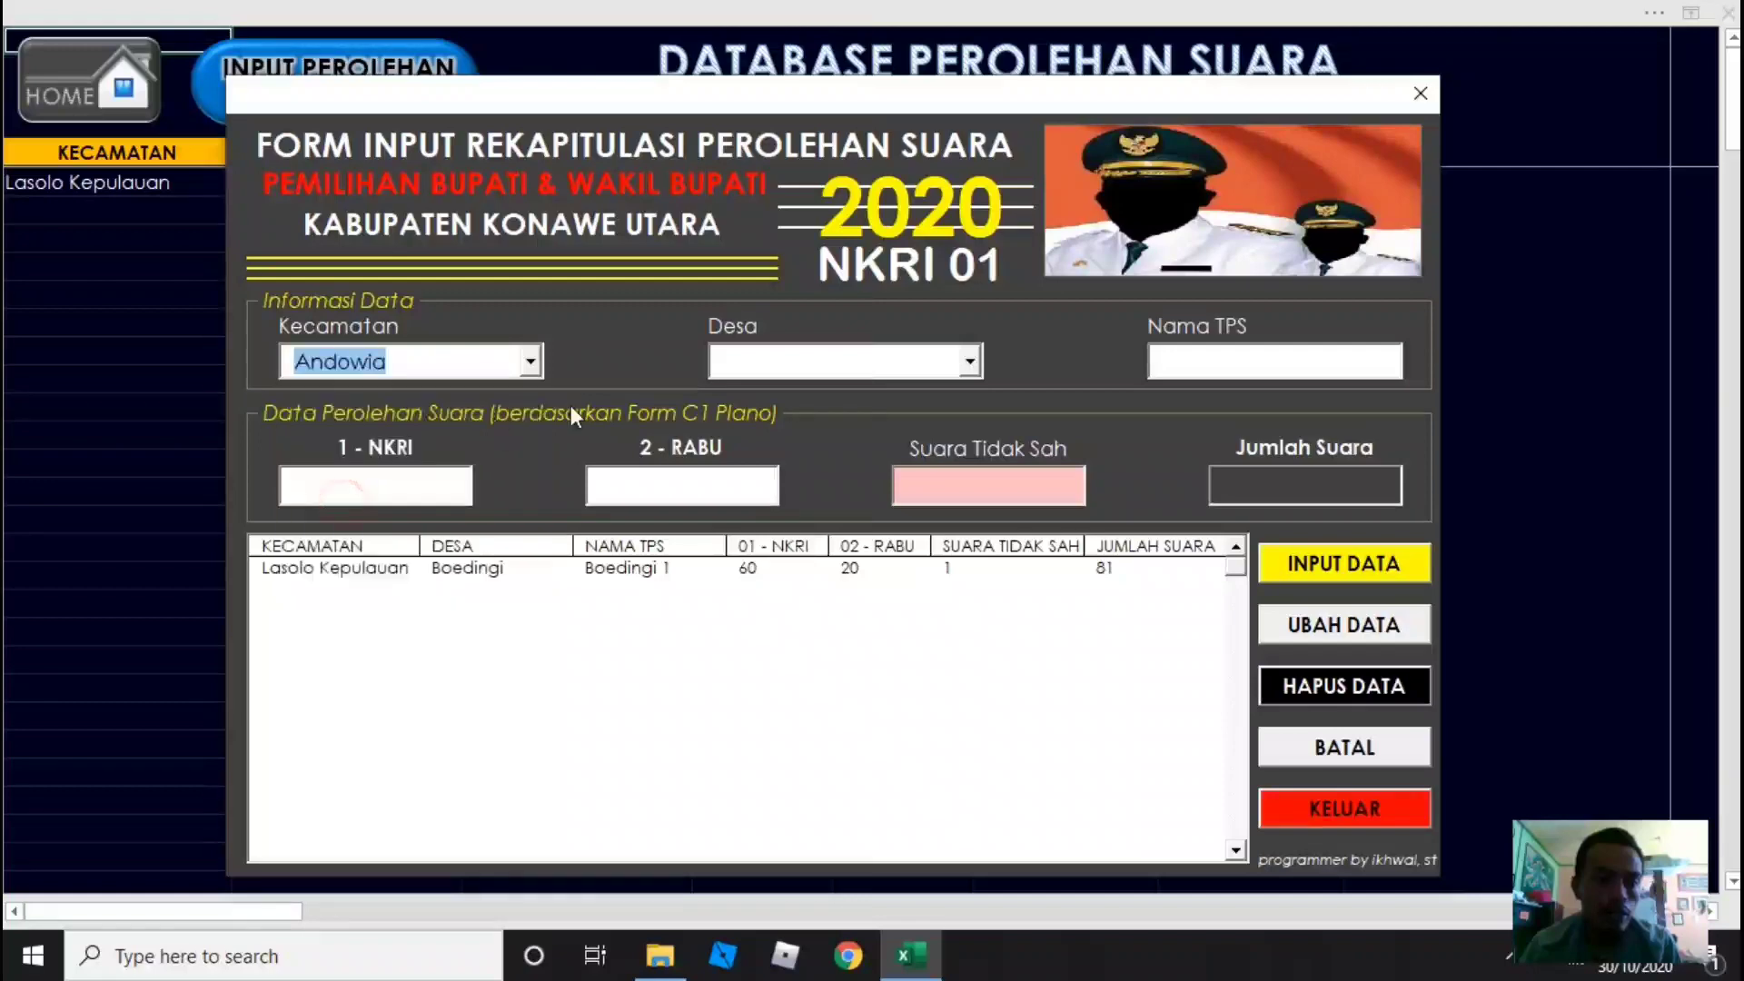
{"action": "left_click", "coordinate": [969, 361]}
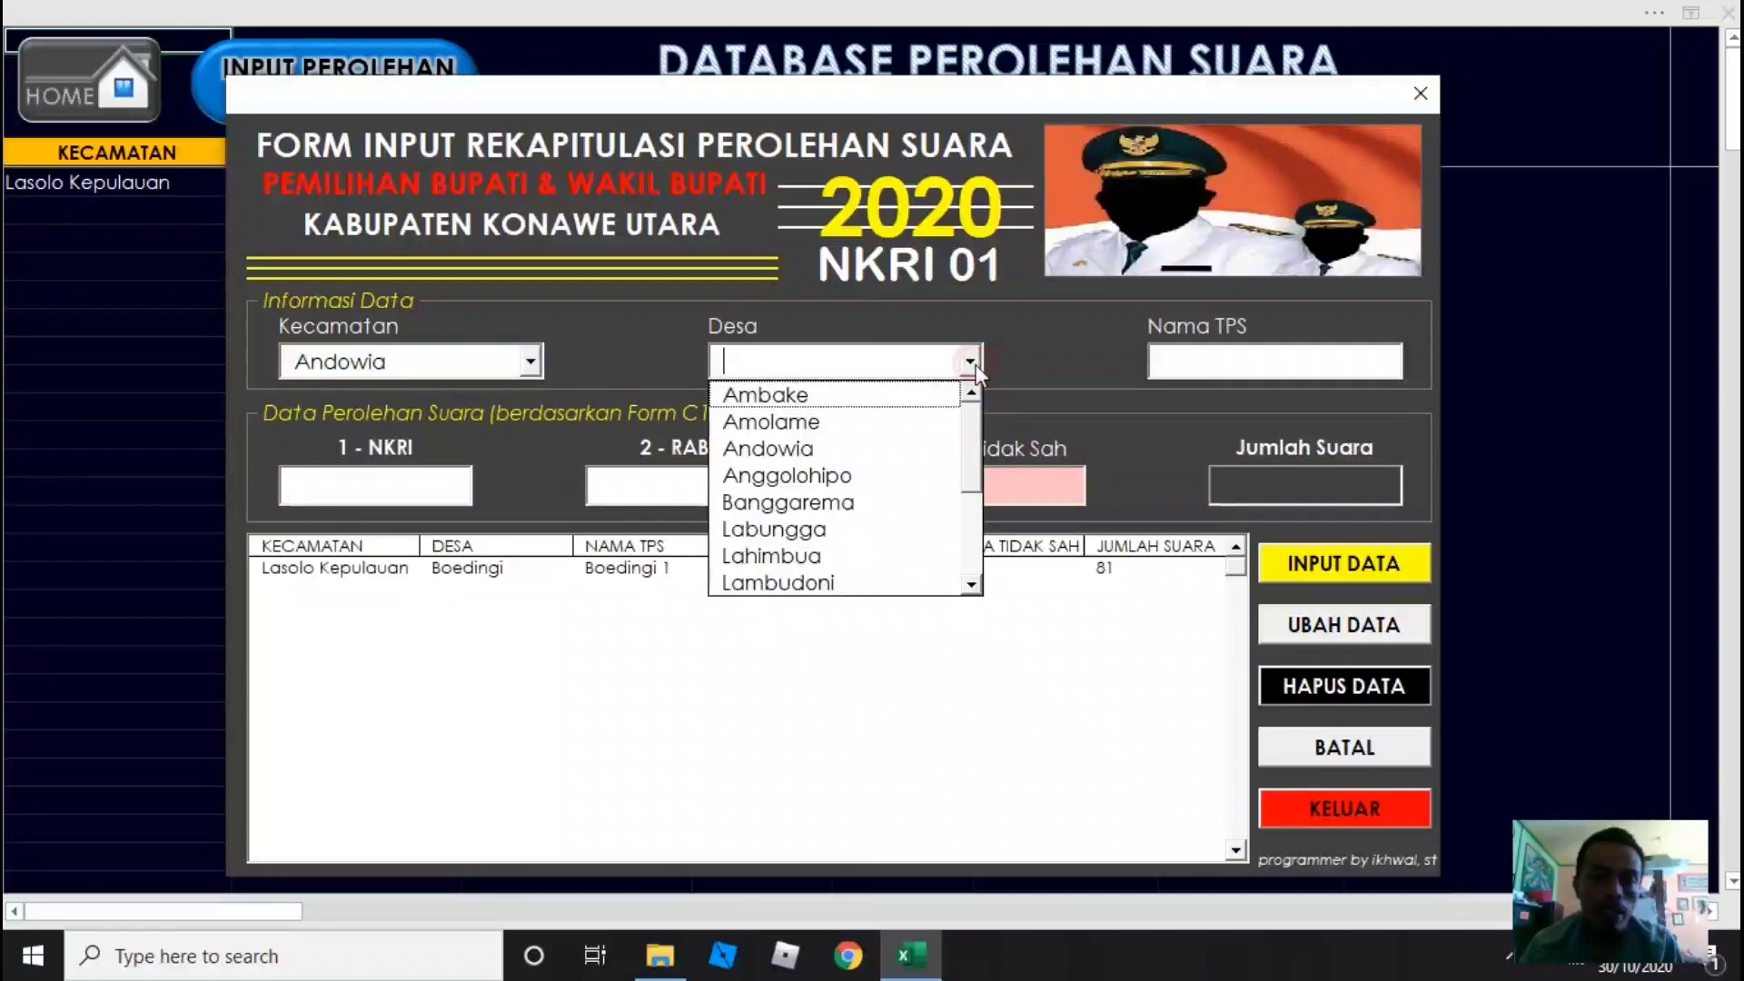
{"action": "left_click", "coordinate": [790, 390]}
{"action": "left_click", "coordinate": [1221, 359]}
{"action": "type", "text": "Ambake 1"}
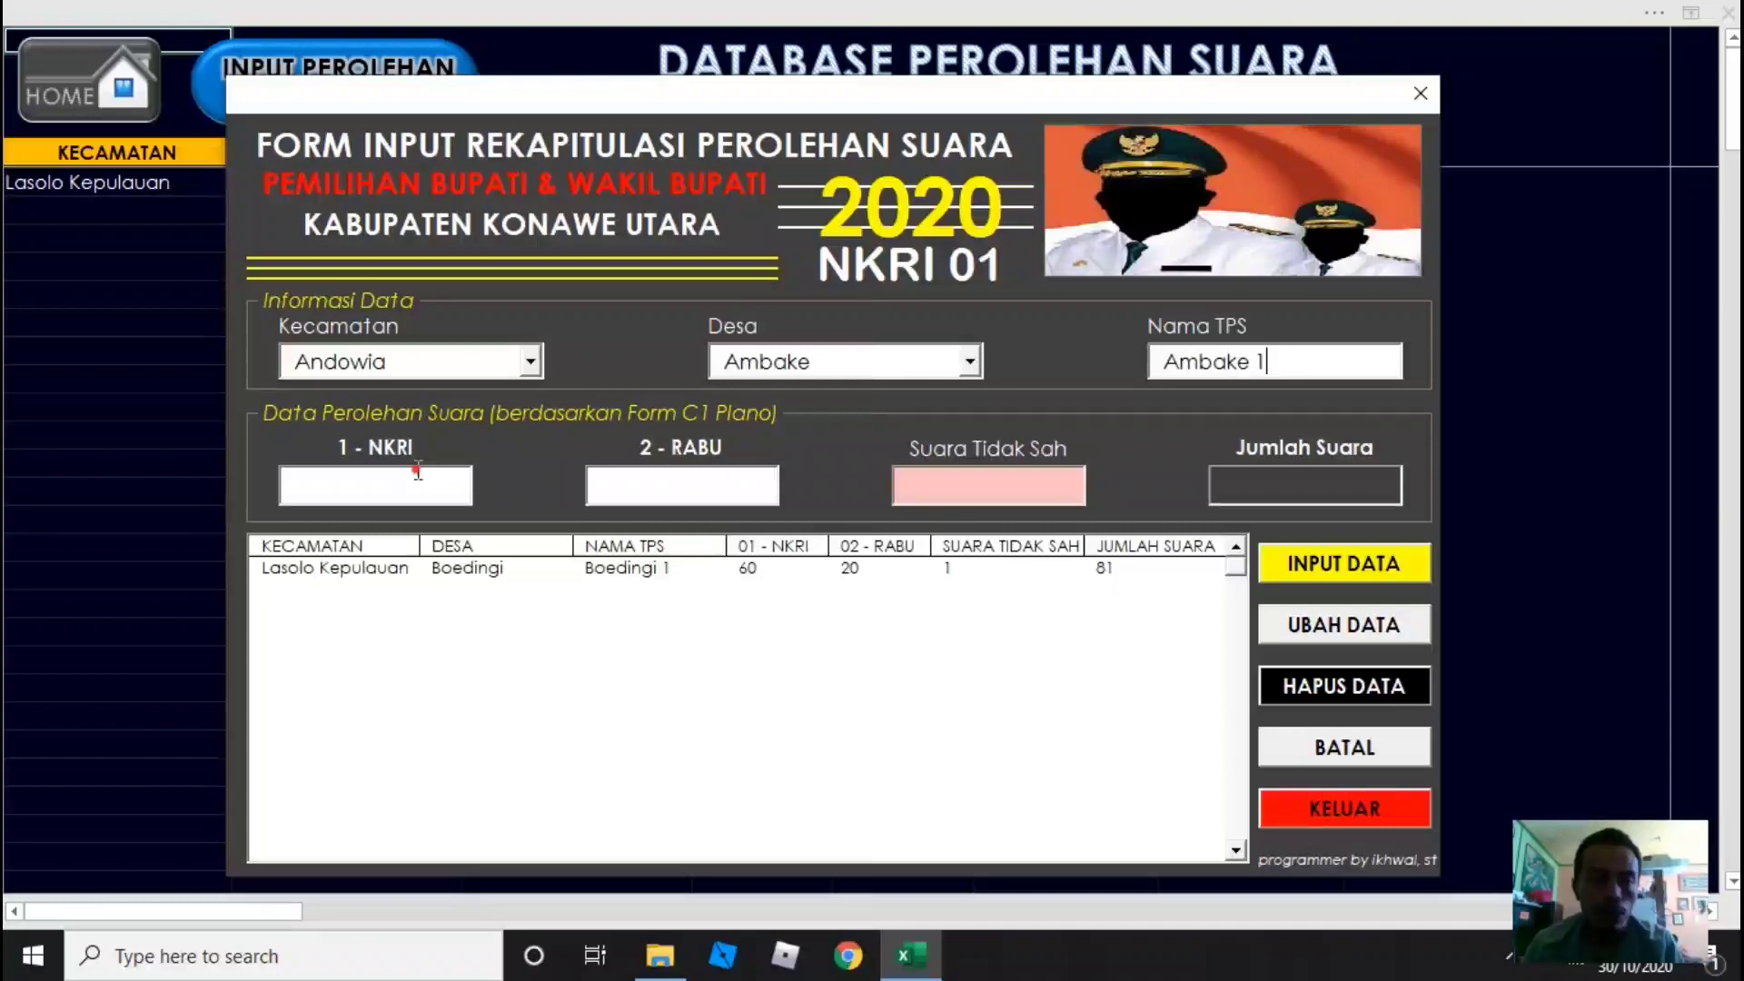
Enter 102 NKRI, 89 RABU and 1 invalid vote, and save the record
{"action": "left_click", "coordinate": [417, 471]}
{"action": "type", "text": "1"}
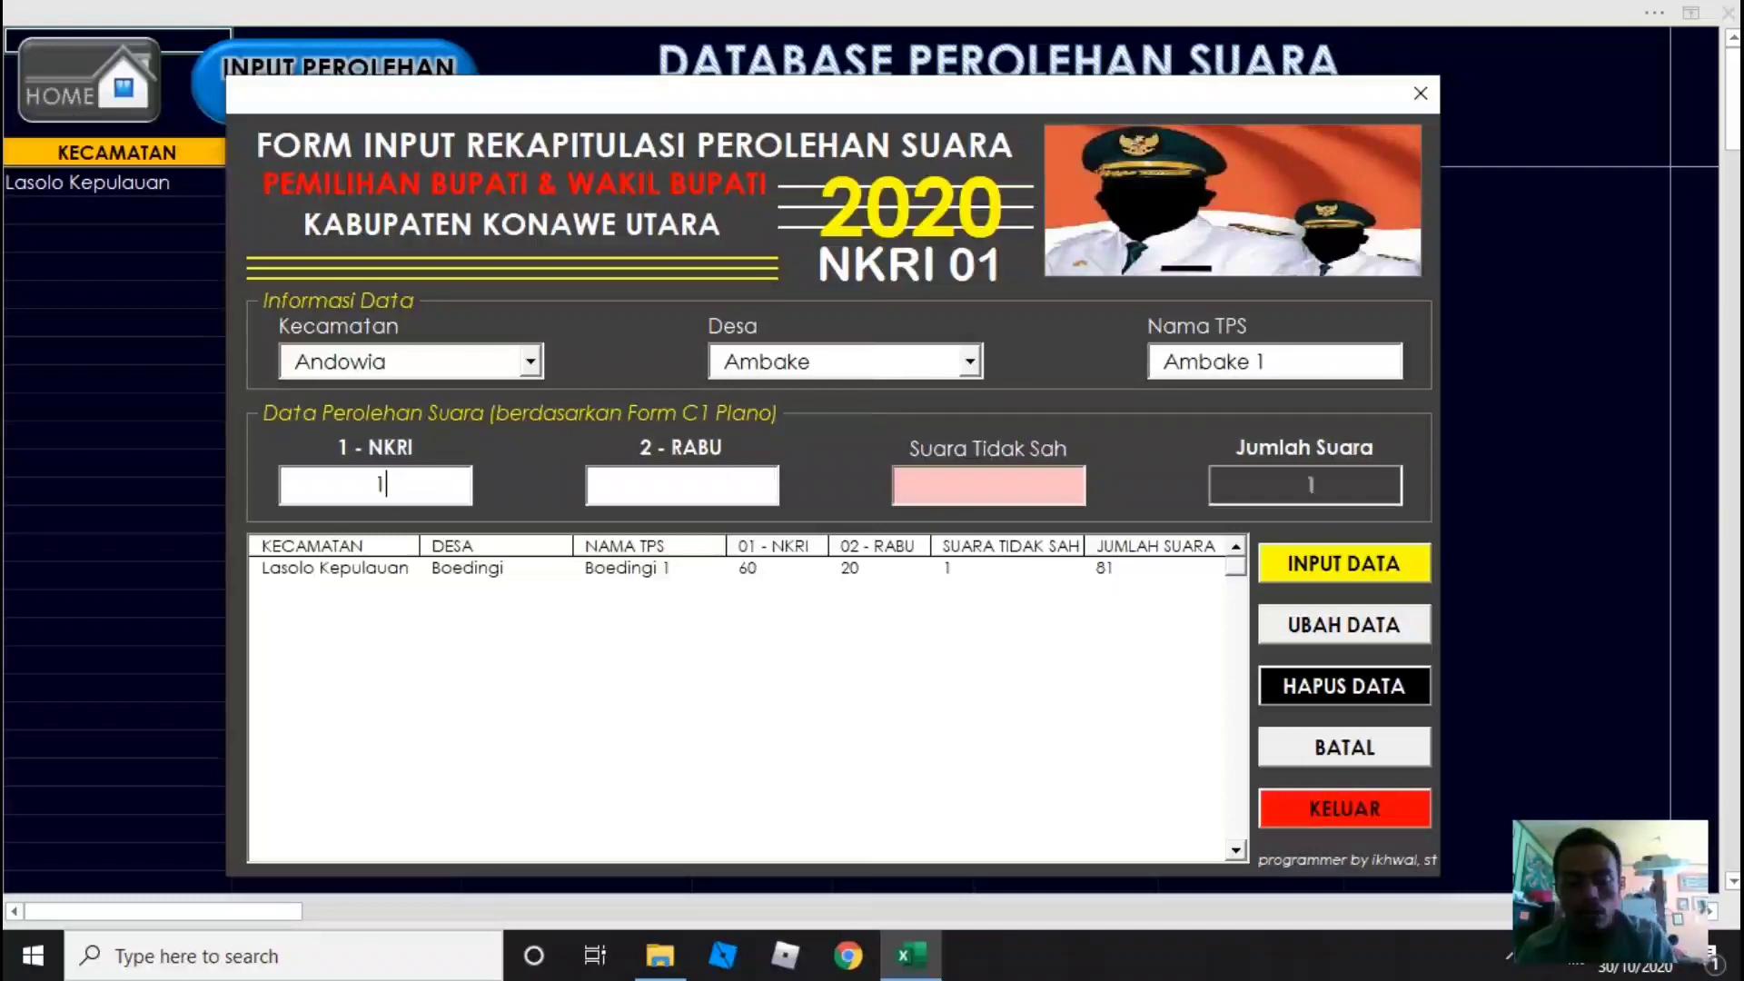
{"action": "type", "text": "02"}
{"action": "left_click", "coordinate": [683, 484]}
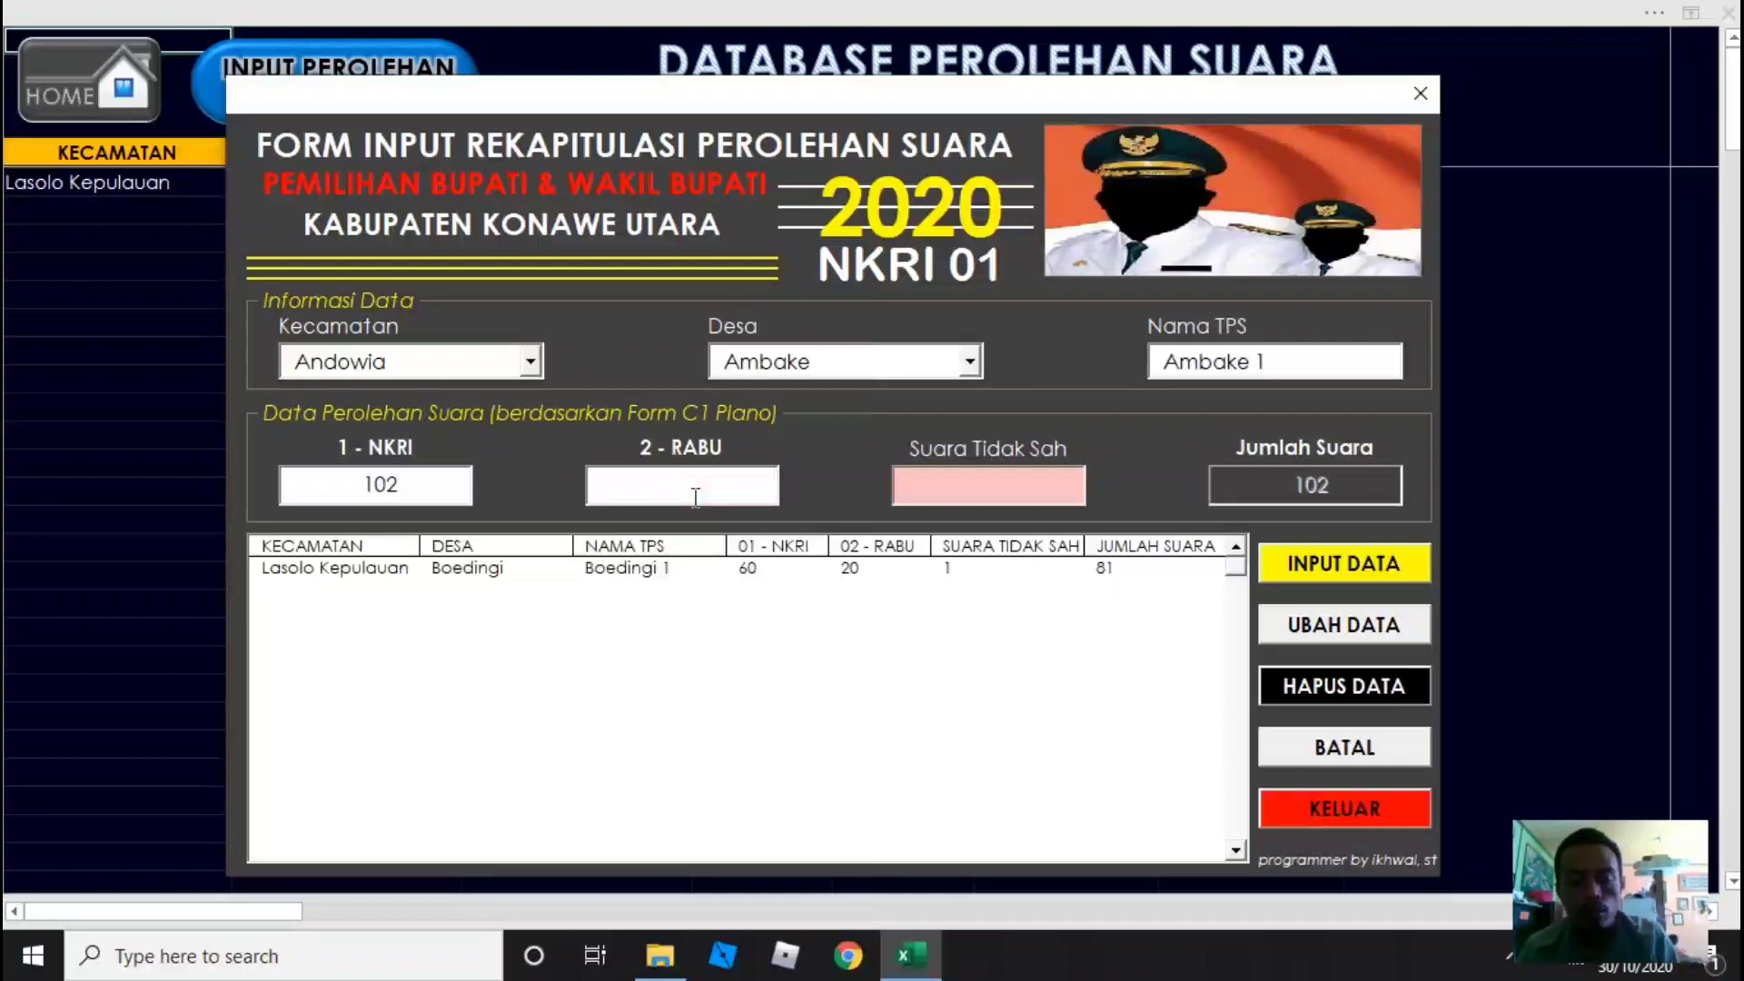
{"action": "type", "text": "89"}
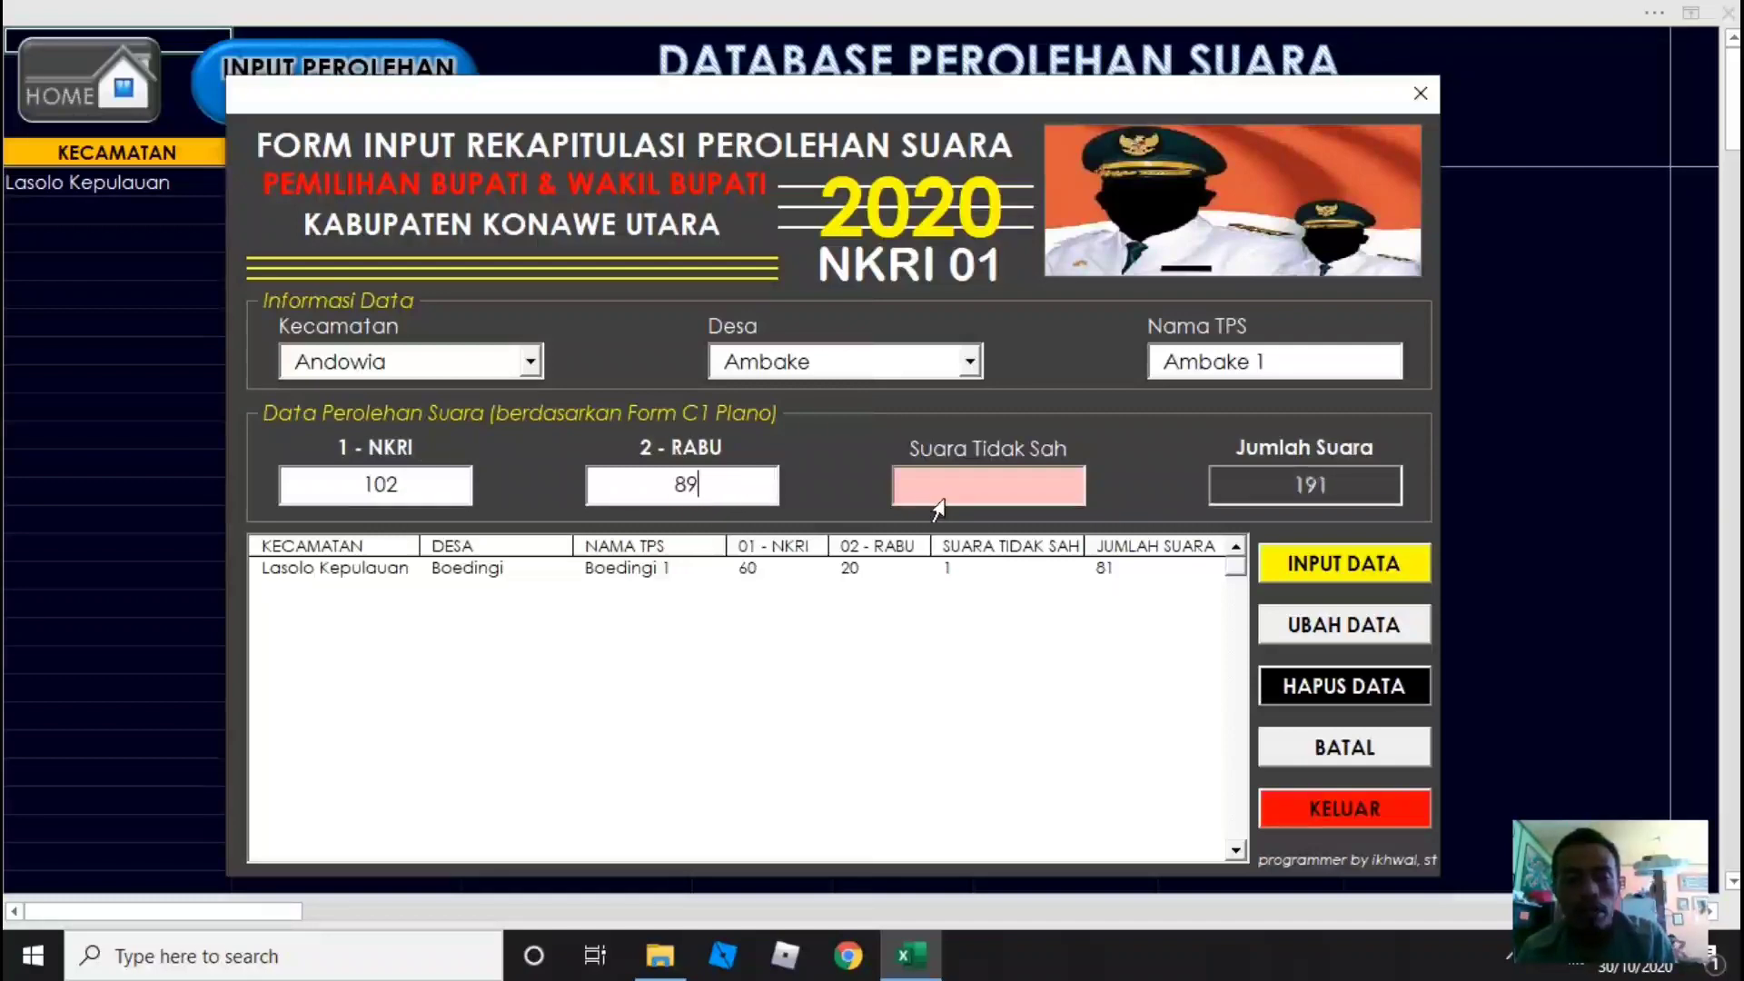
{"action": "left_click", "coordinate": [1030, 491]}
{"action": "type", "text": "1"}
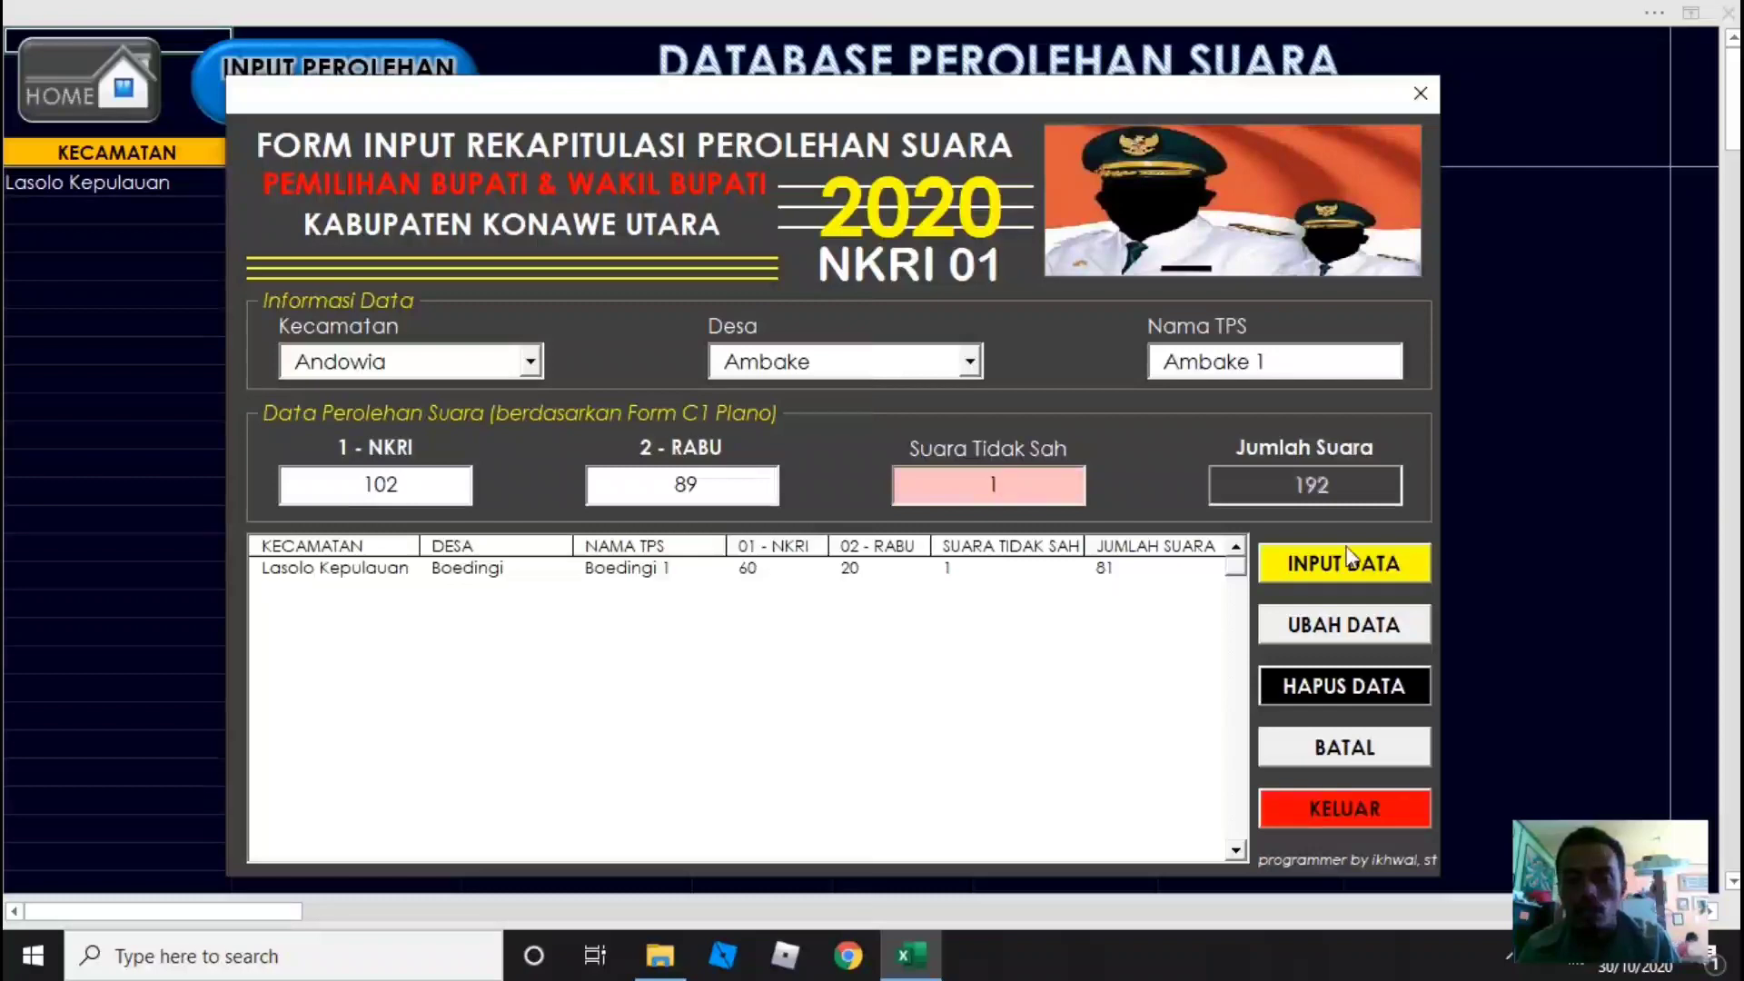
{"action": "left_click", "coordinate": [1352, 559]}
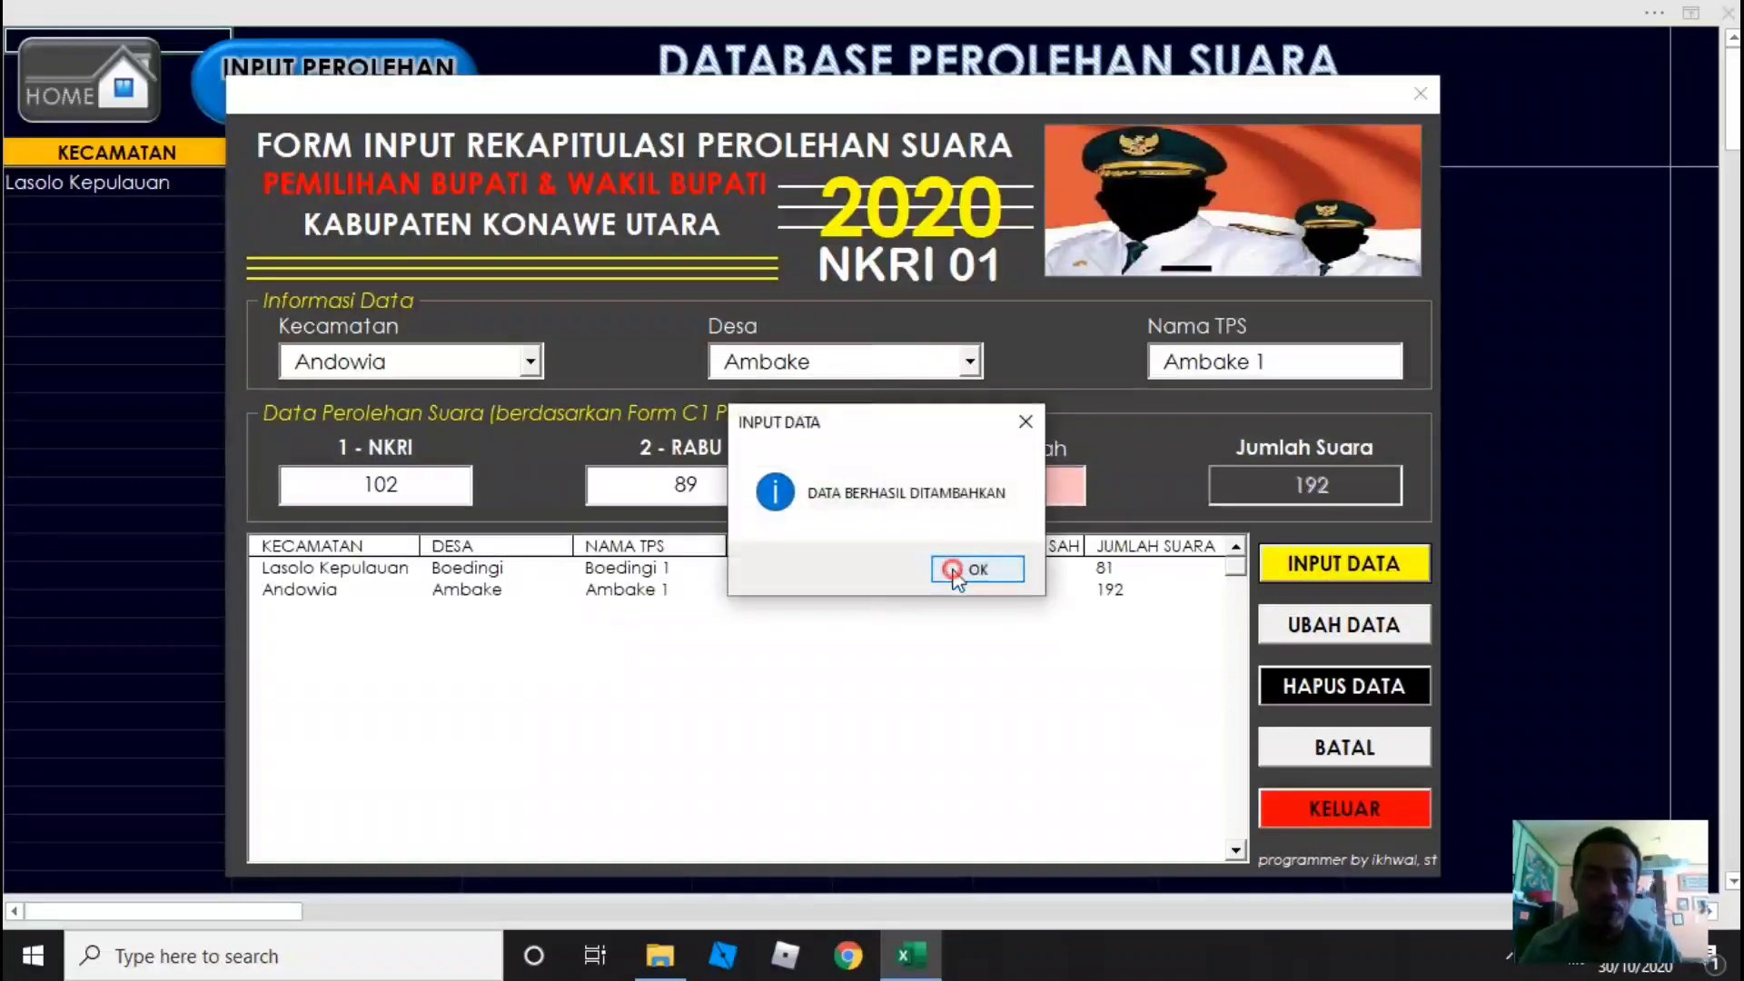
{"action": "left_click", "coordinate": [986, 561]}
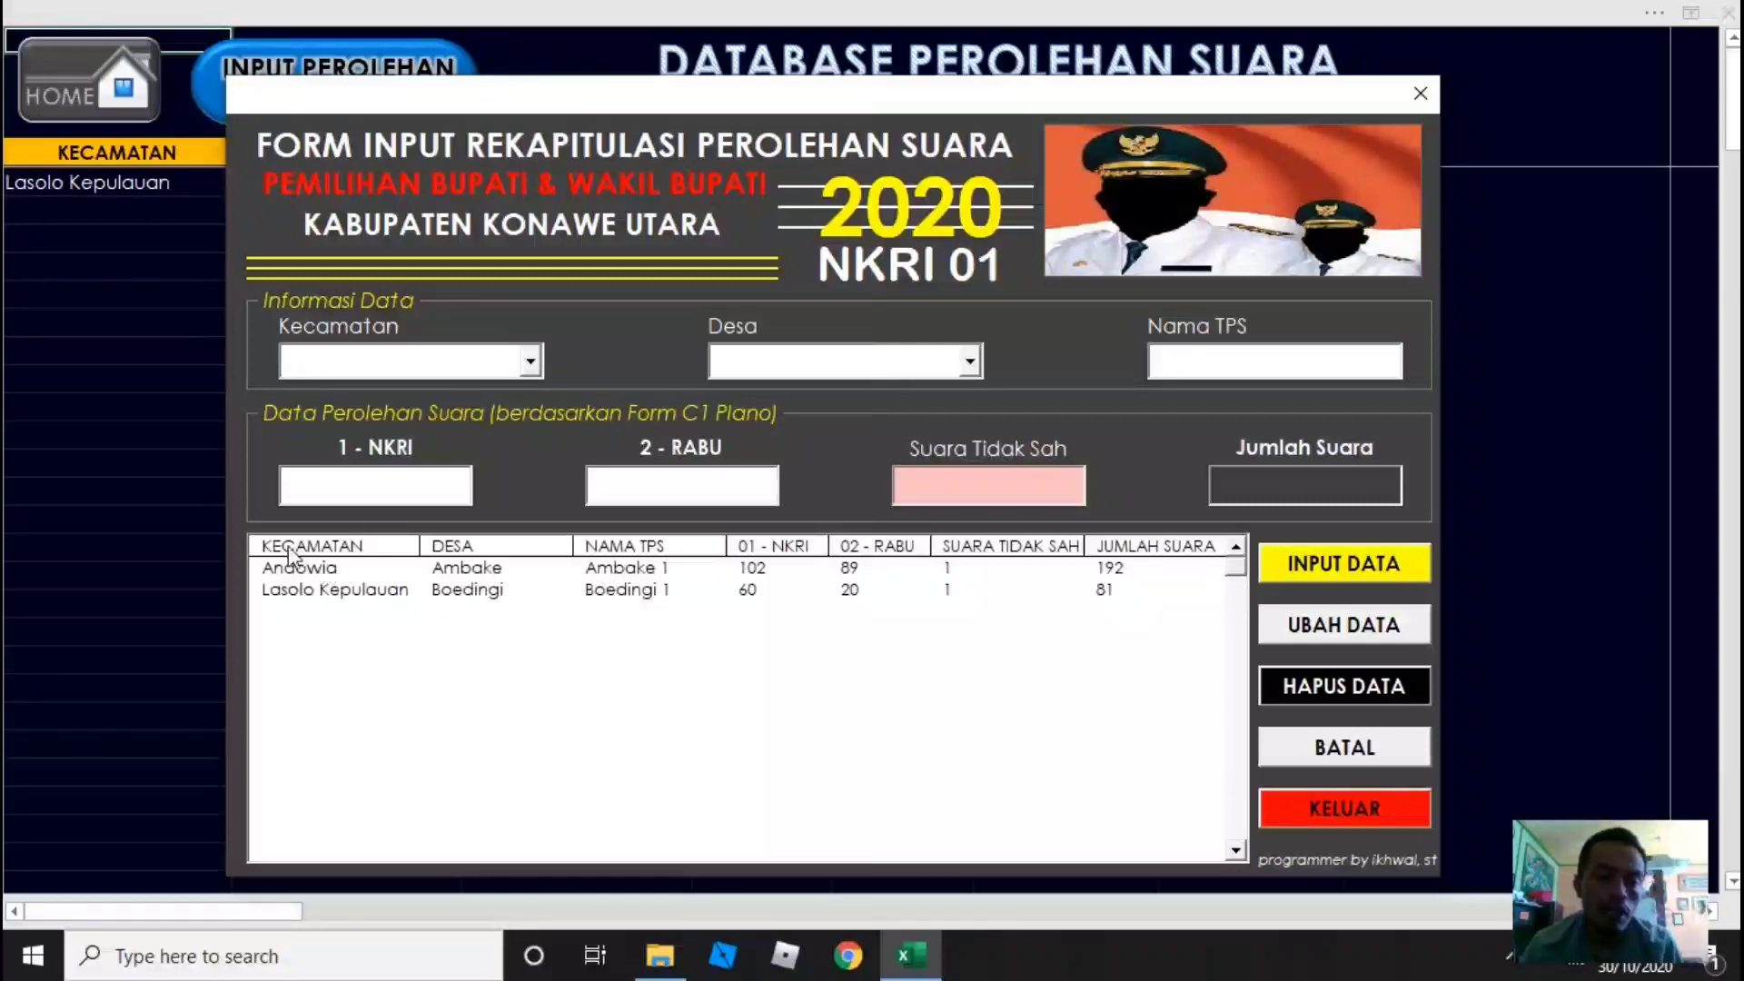
Choose district Sawa, village Pekaroa and TPS name Pekaroa 1 in the form
{"action": "left_click", "coordinate": [530, 362]}
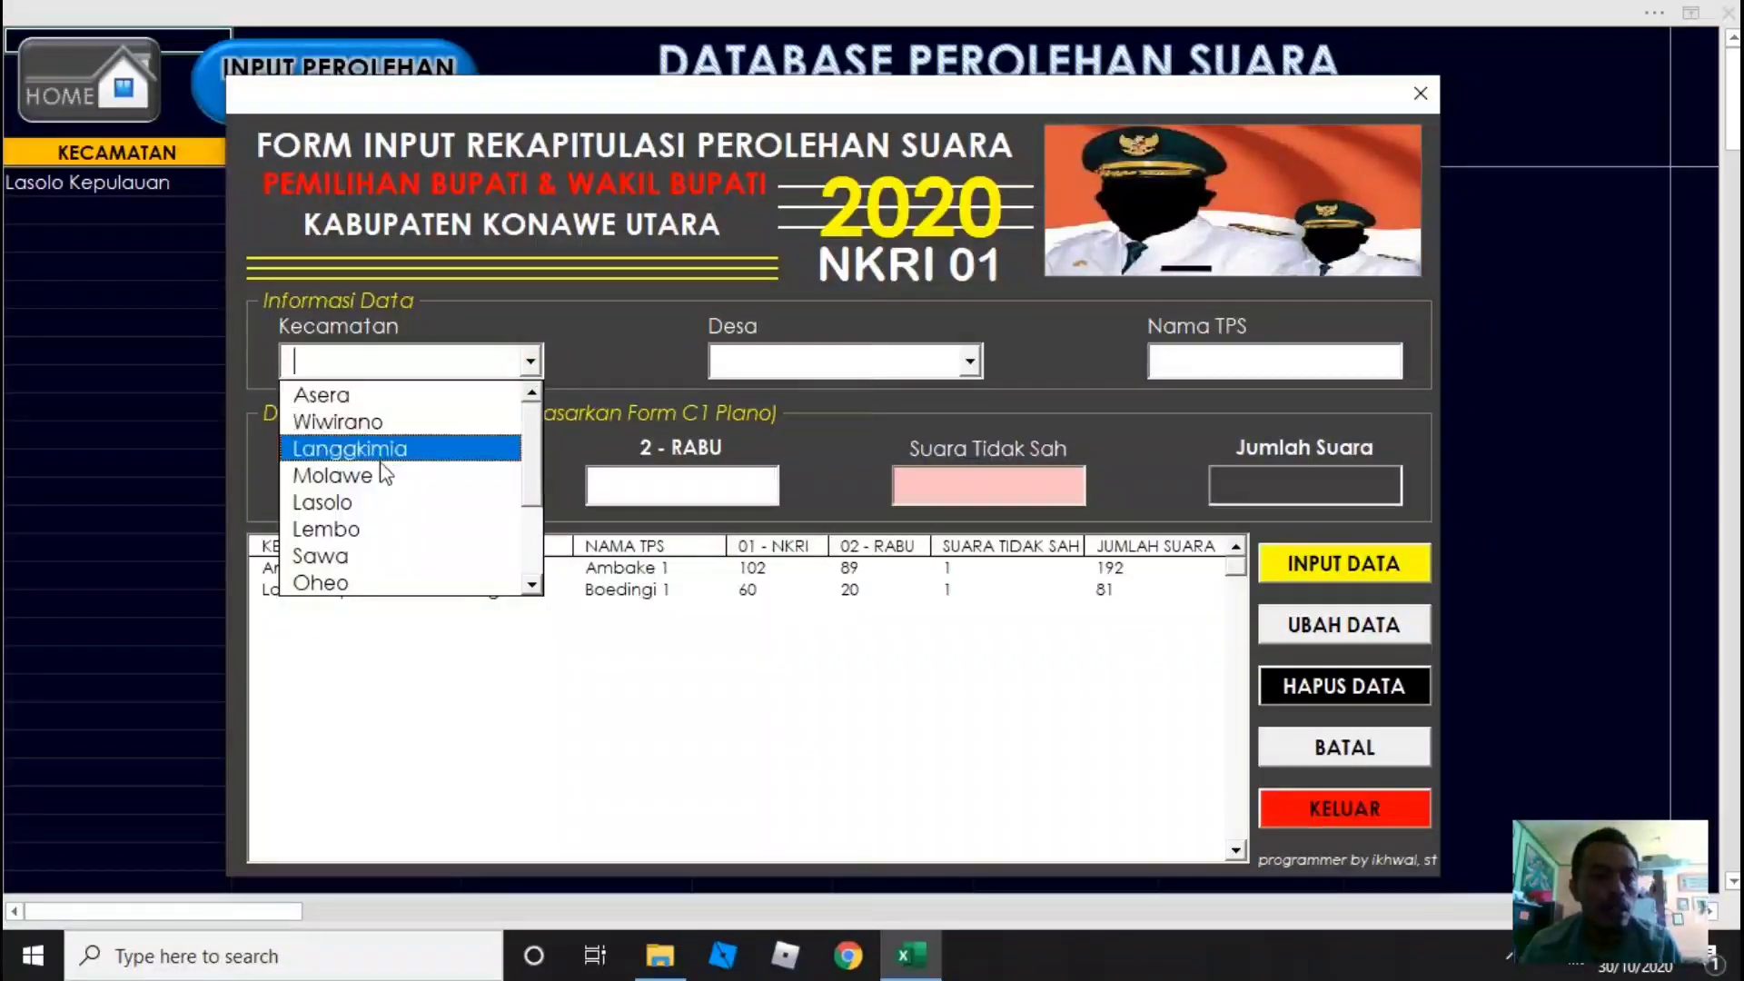
{"action": "left_click", "coordinate": [373, 555]}
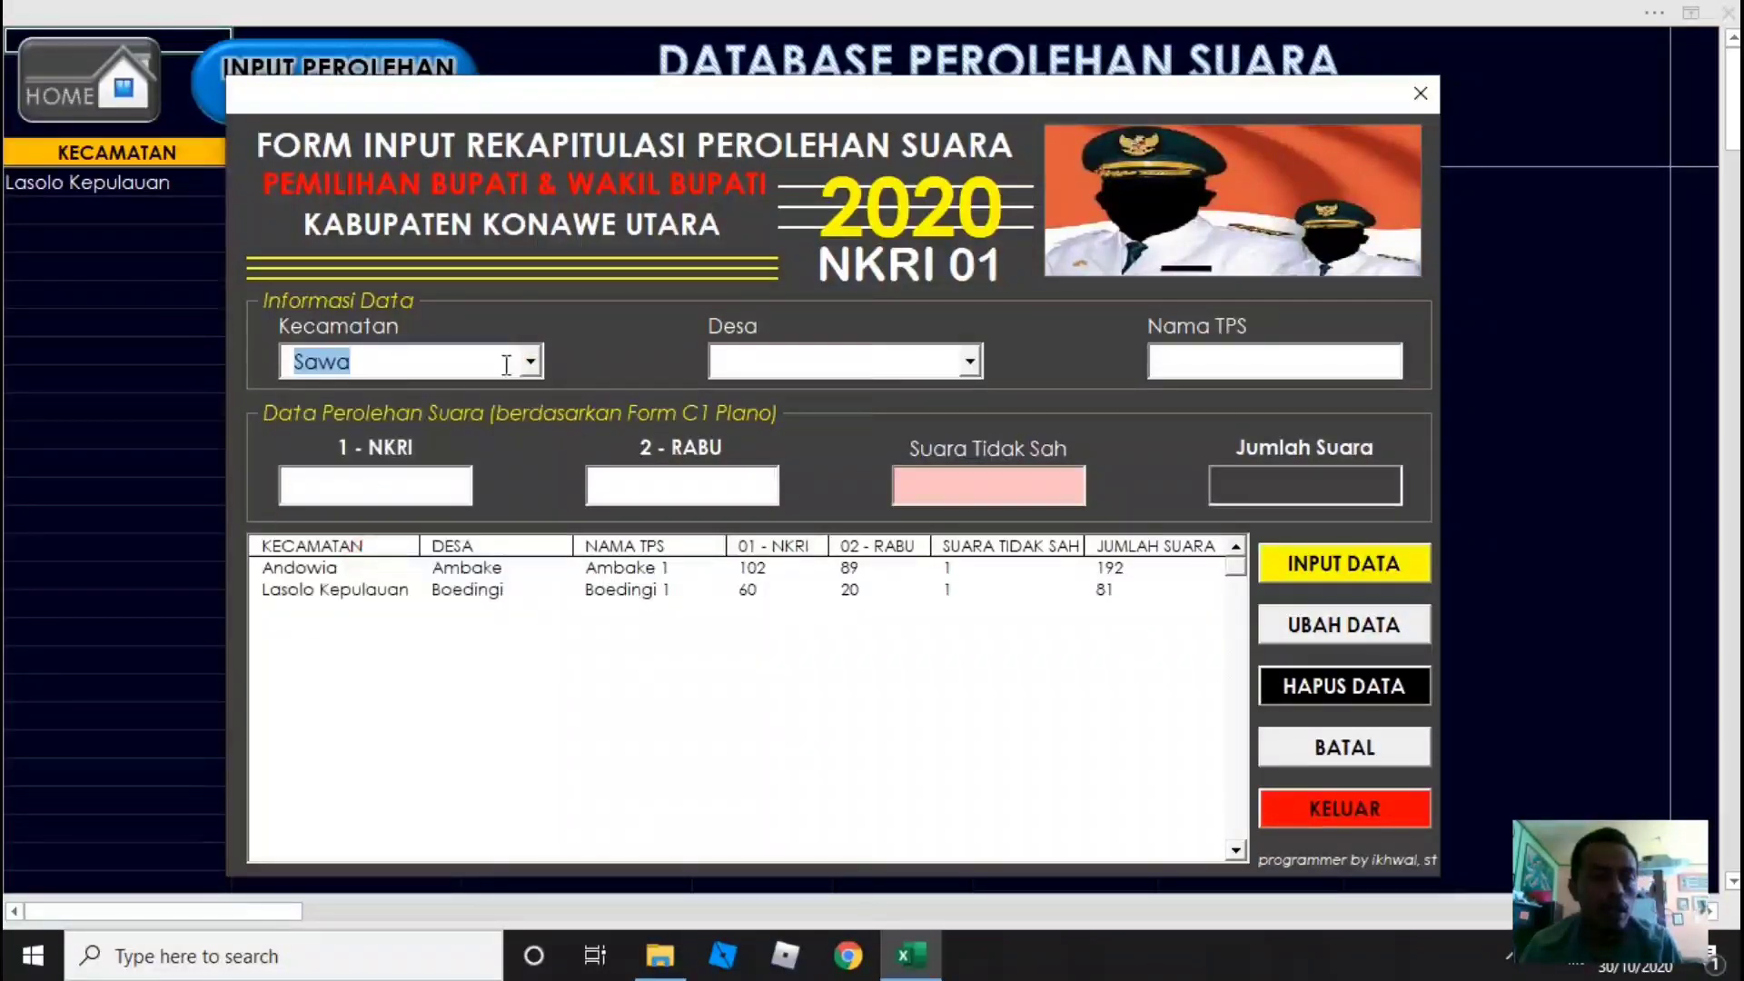
{"action": "left_click", "coordinate": [970, 365]}
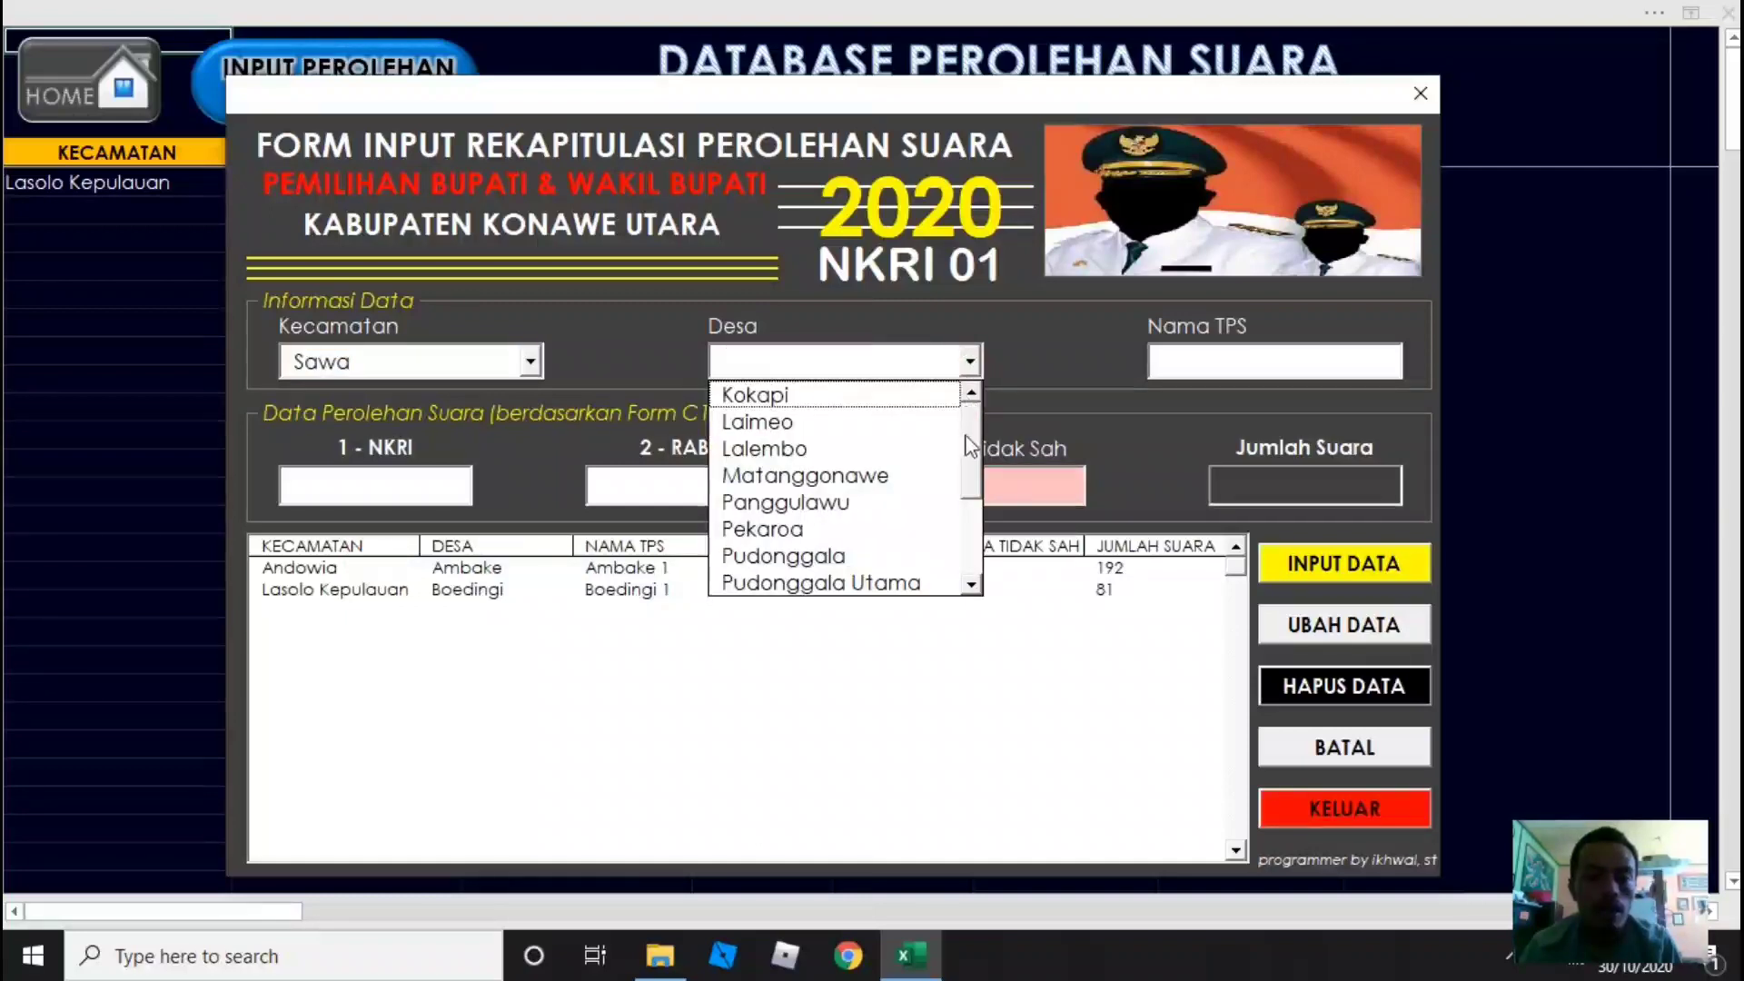
{"action": "left_click", "coordinate": [741, 531]}
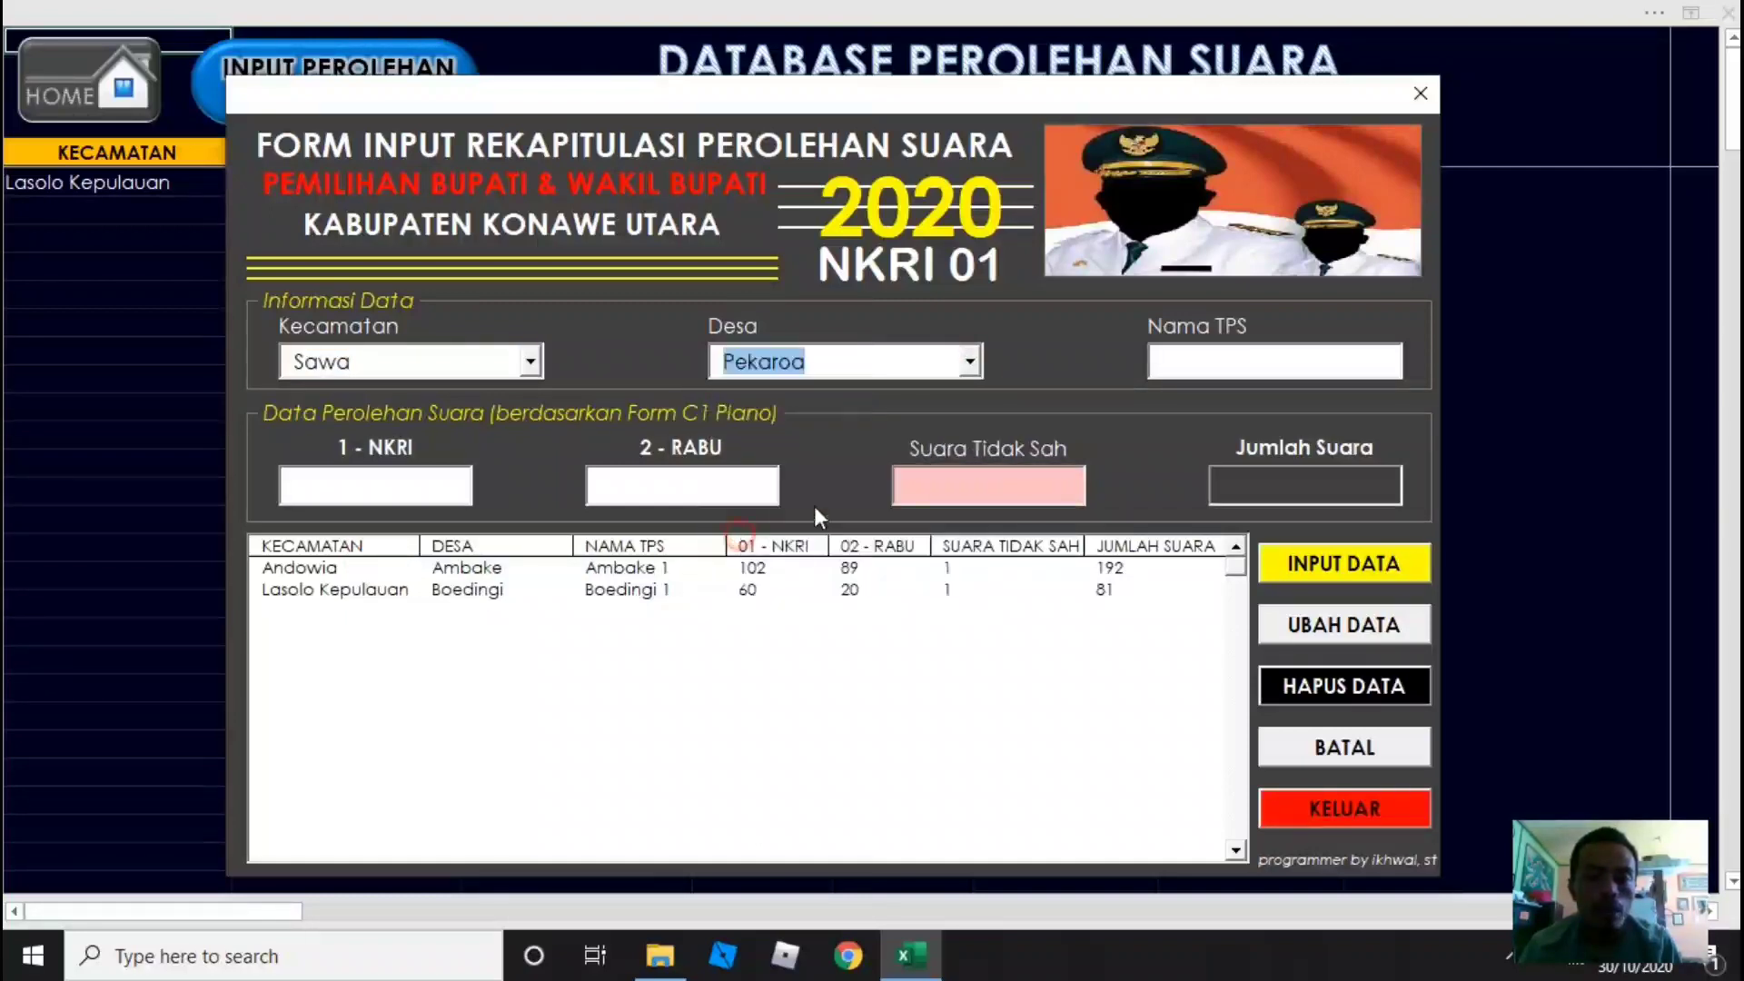
{"action": "left_click", "coordinate": [1327, 368]}
{"action": "type", "text": "Pekaroa 1"}
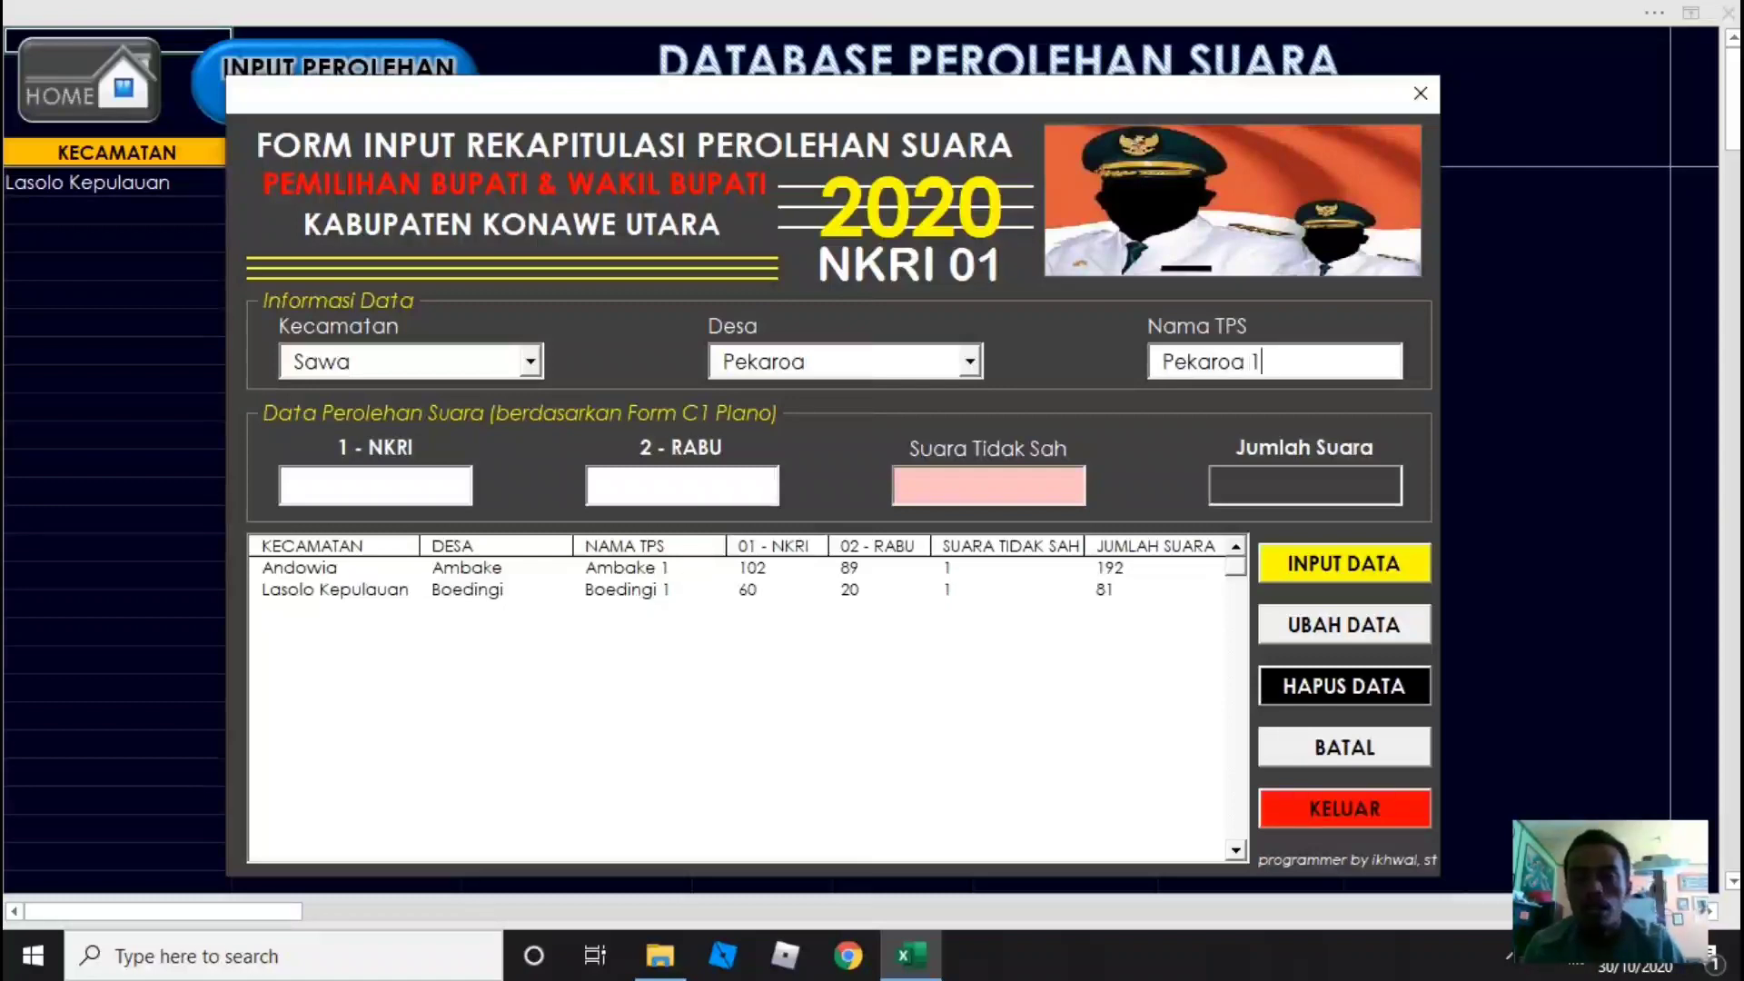
Enter 170 NKRI, 50 RABU and 10 invalid votes, and save the record
{"action": "left_click", "coordinate": [406, 492]}
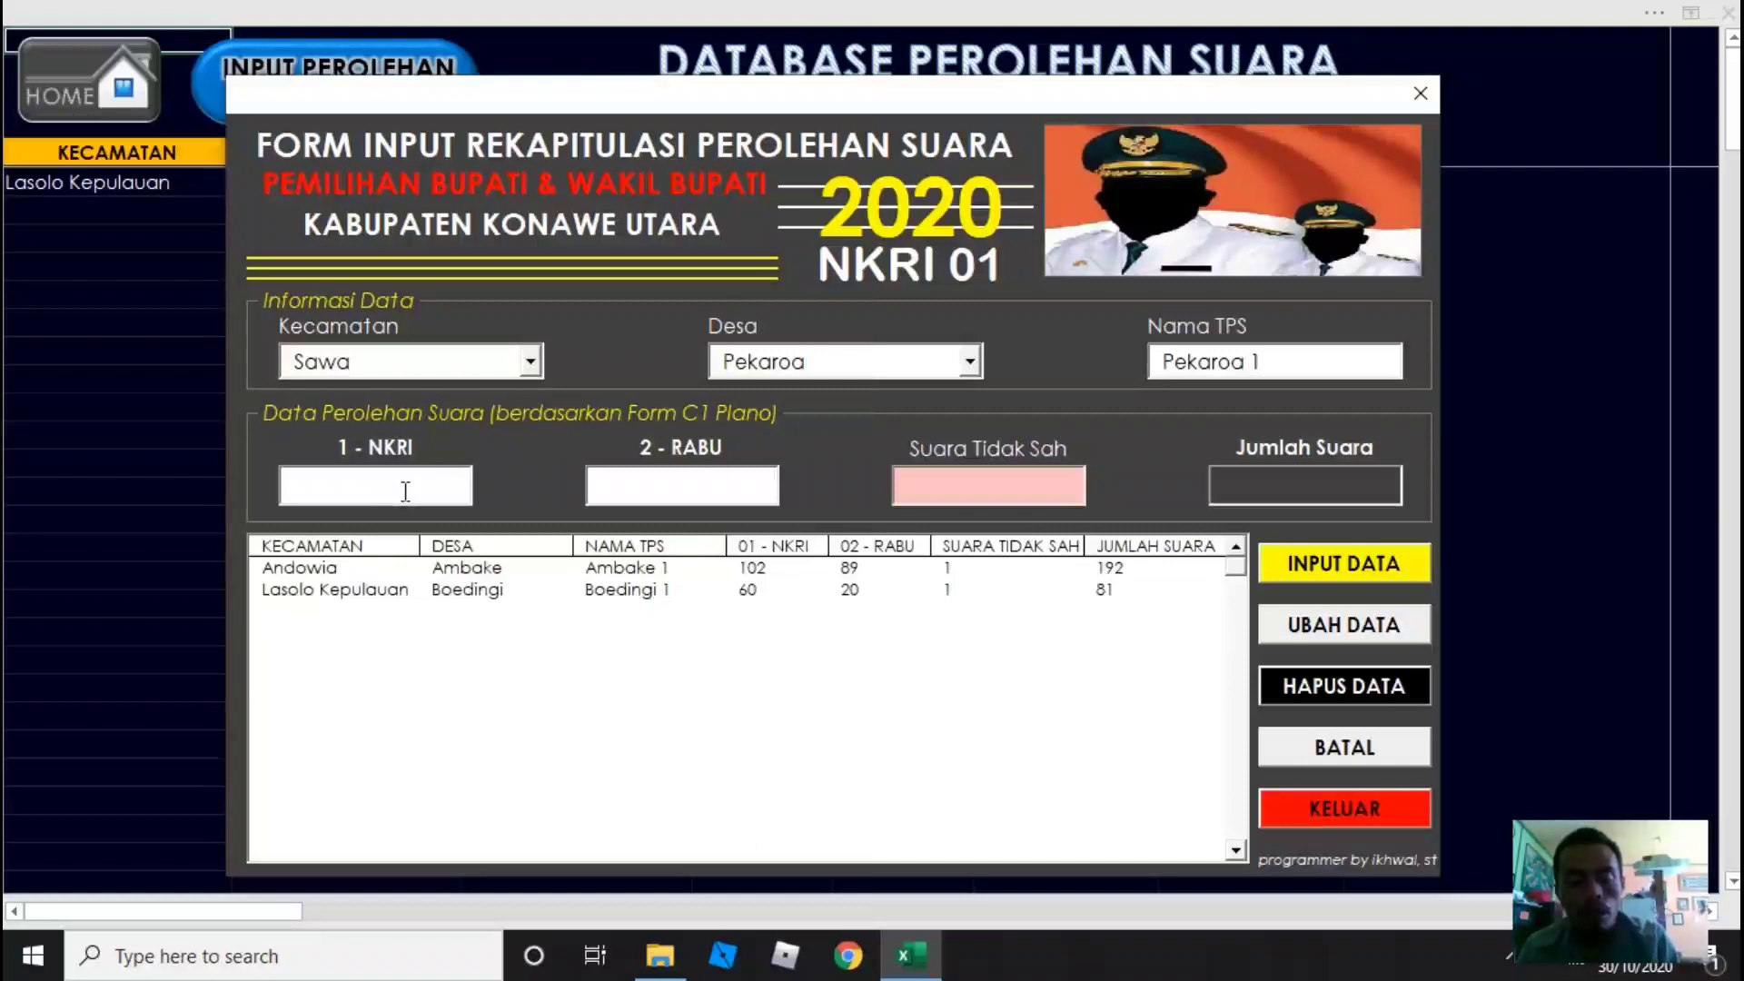
{"action": "type", "text": "170"}
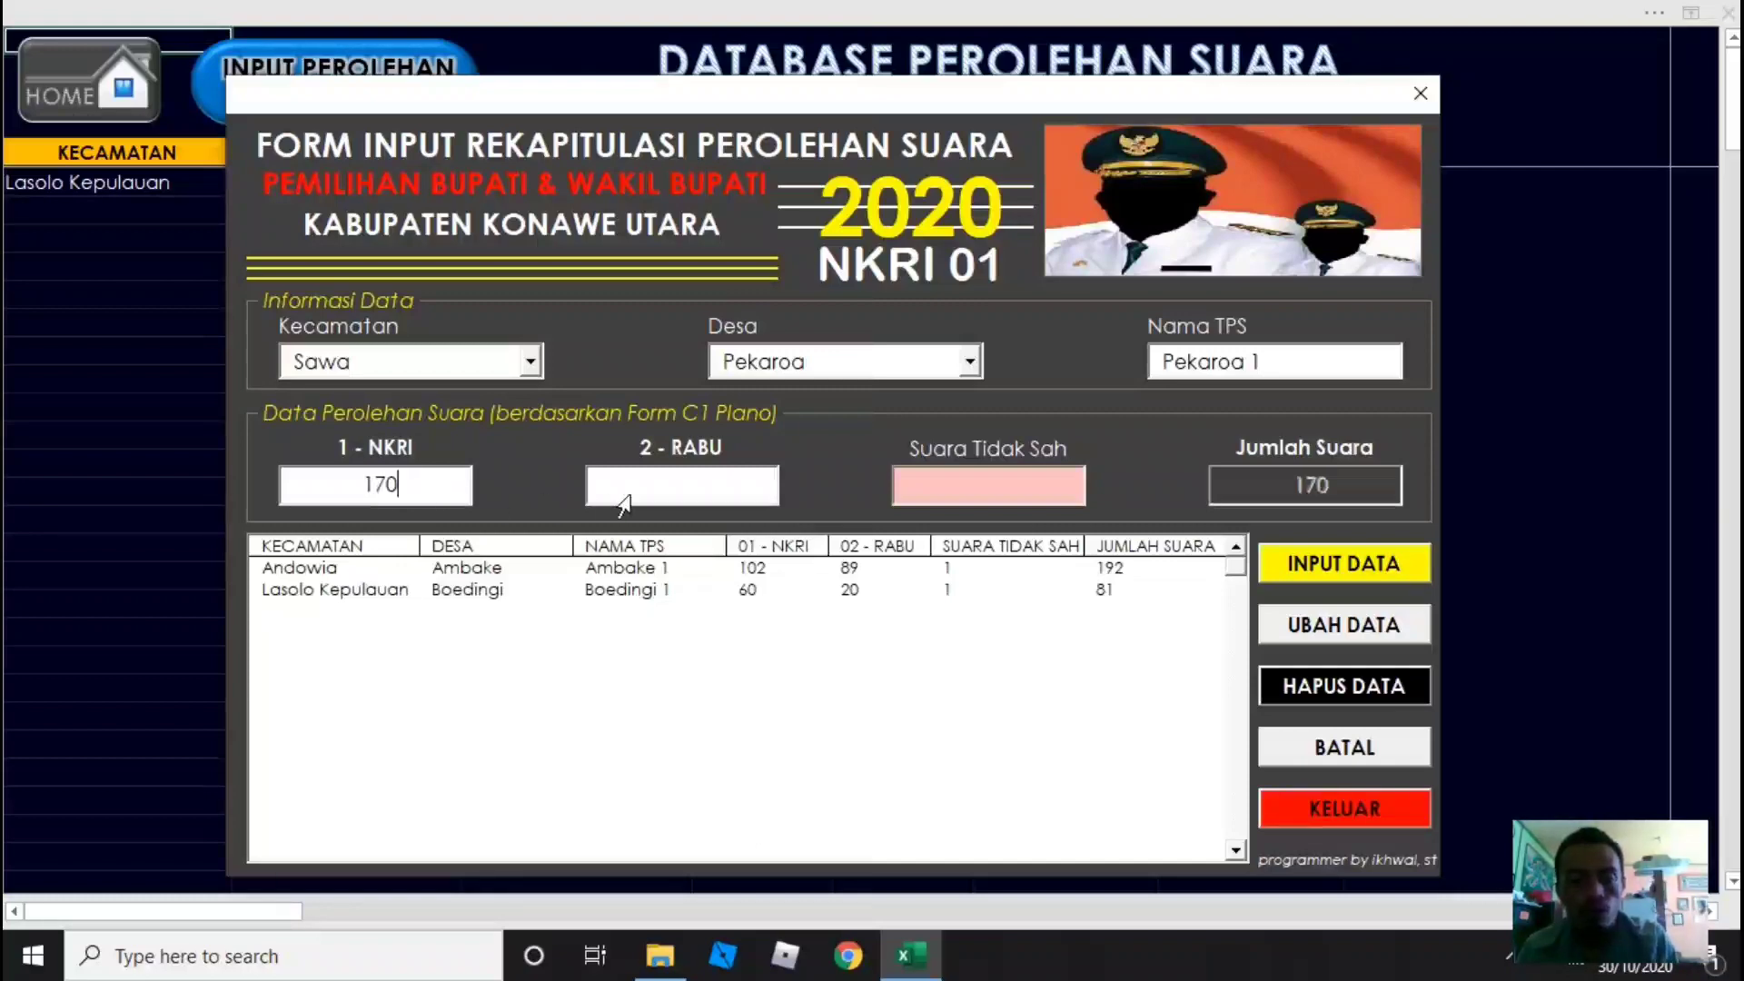
{"action": "left_click", "coordinate": [706, 489]}
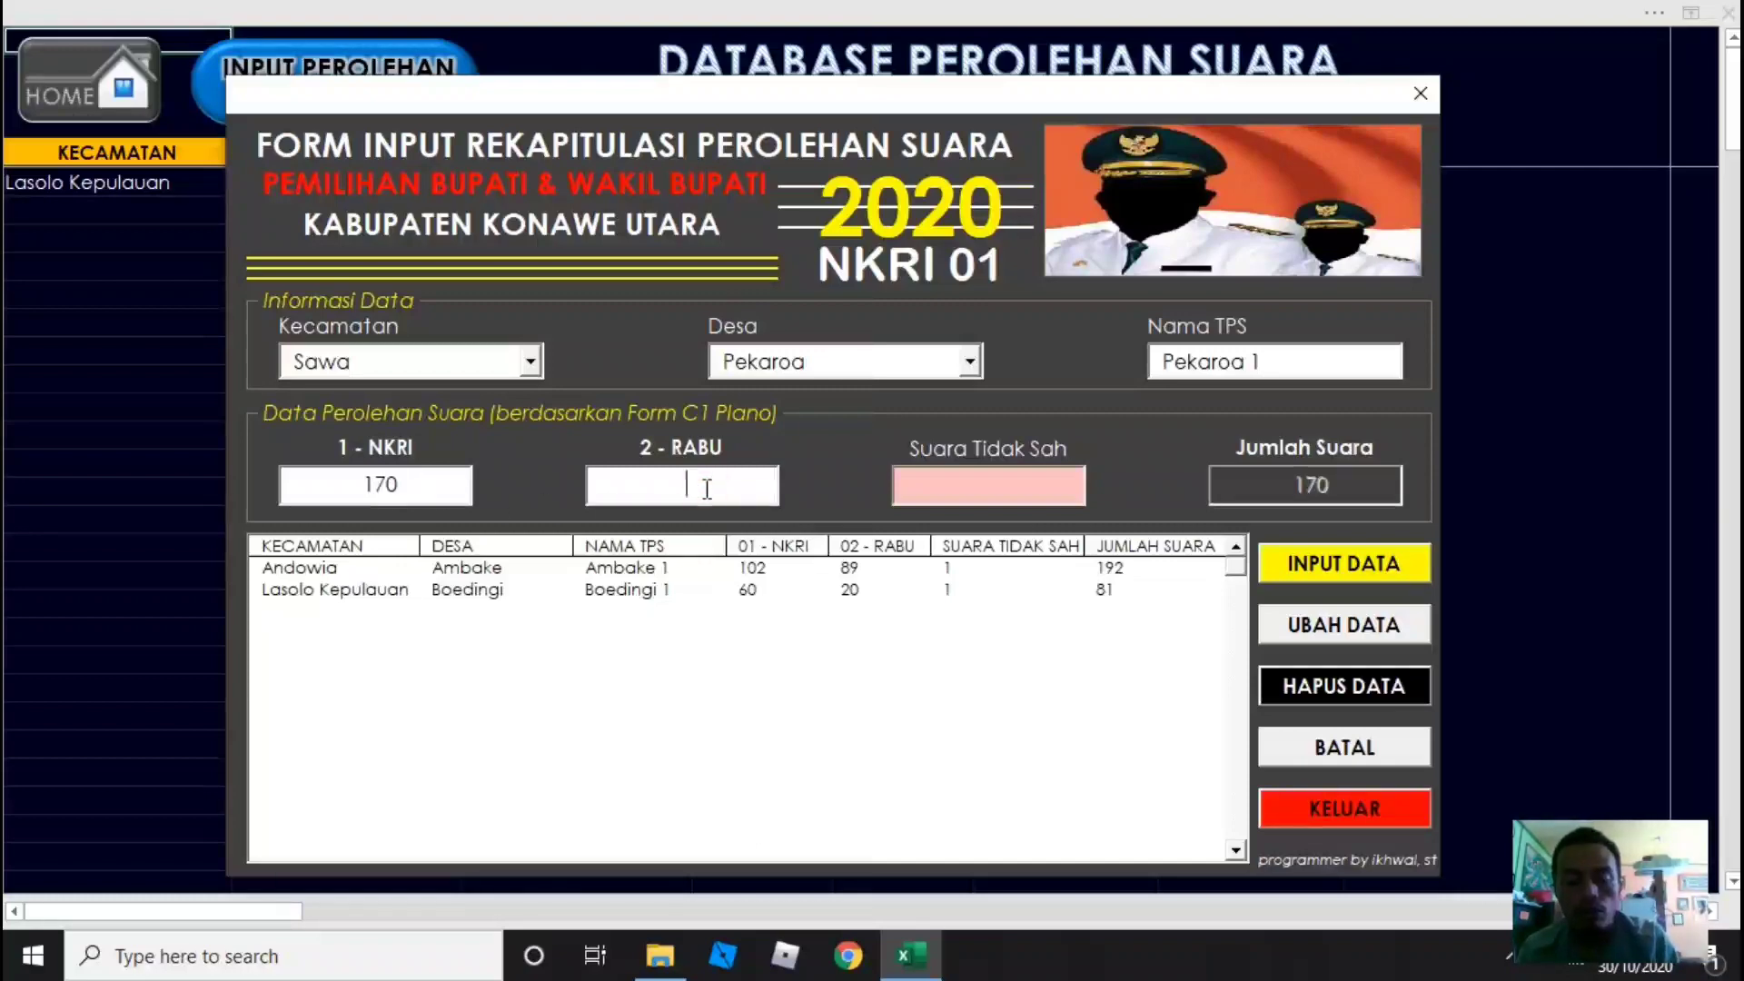
{"action": "type", "text": "50"}
{"action": "left_click", "coordinate": [1027, 490]}
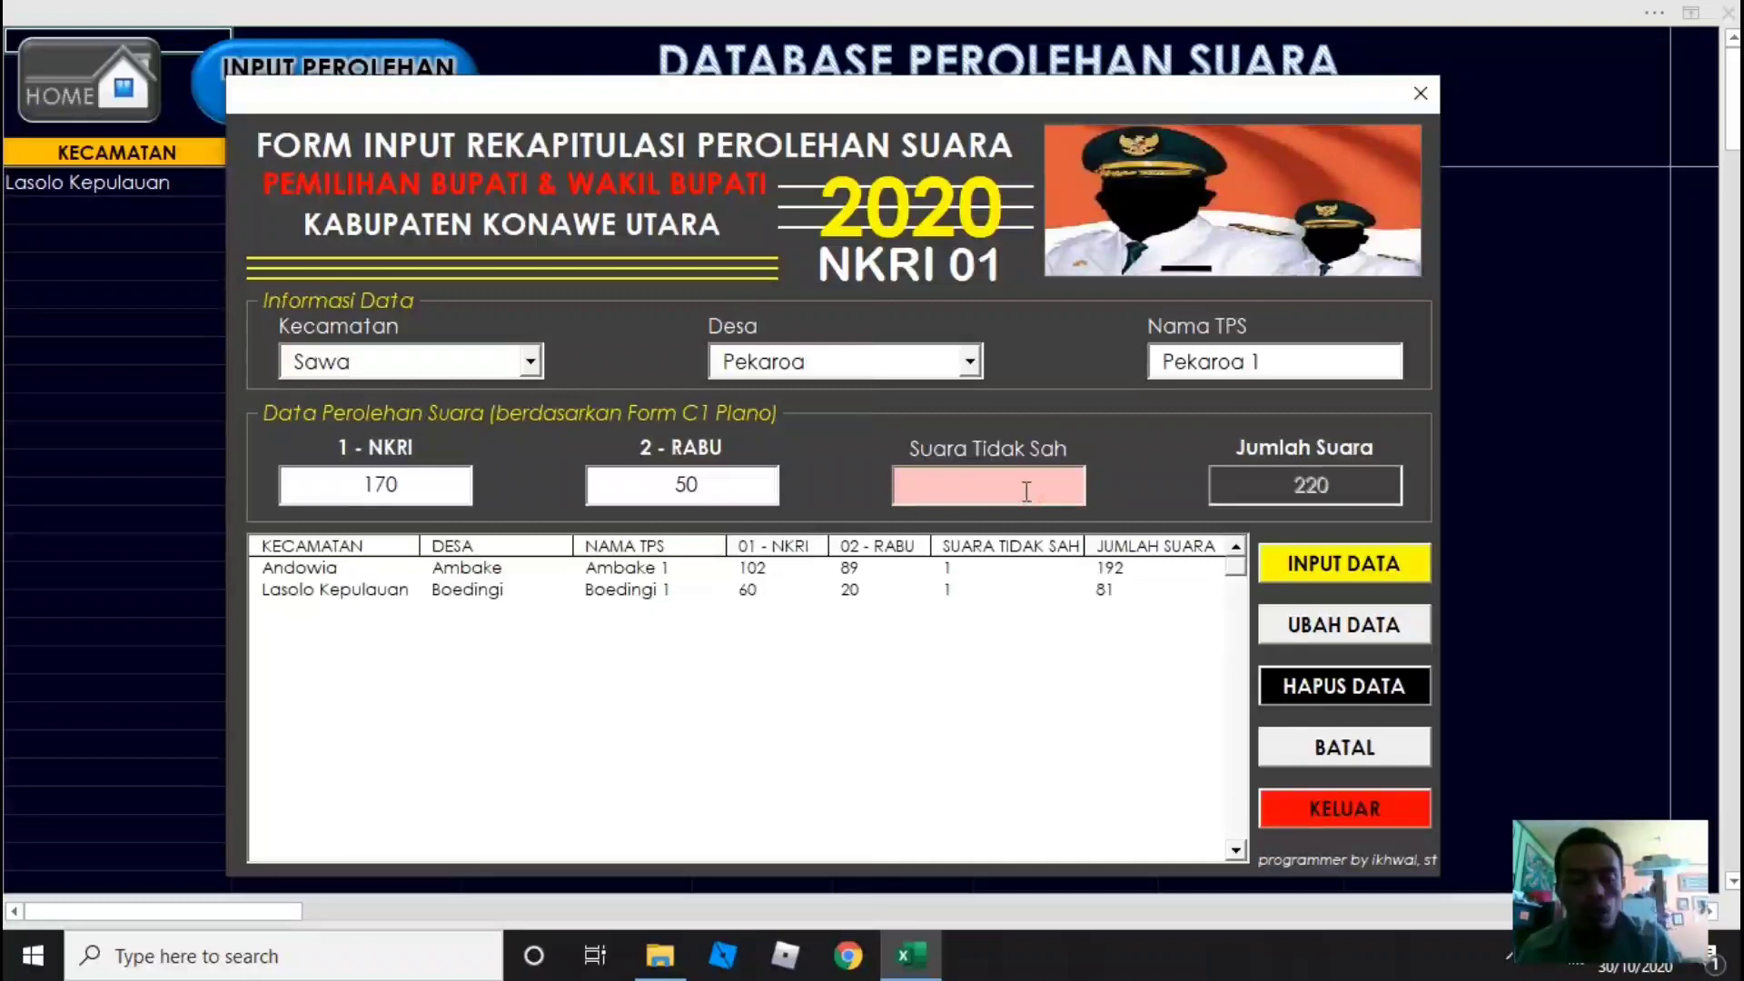
{"action": "type", "text": "10"}
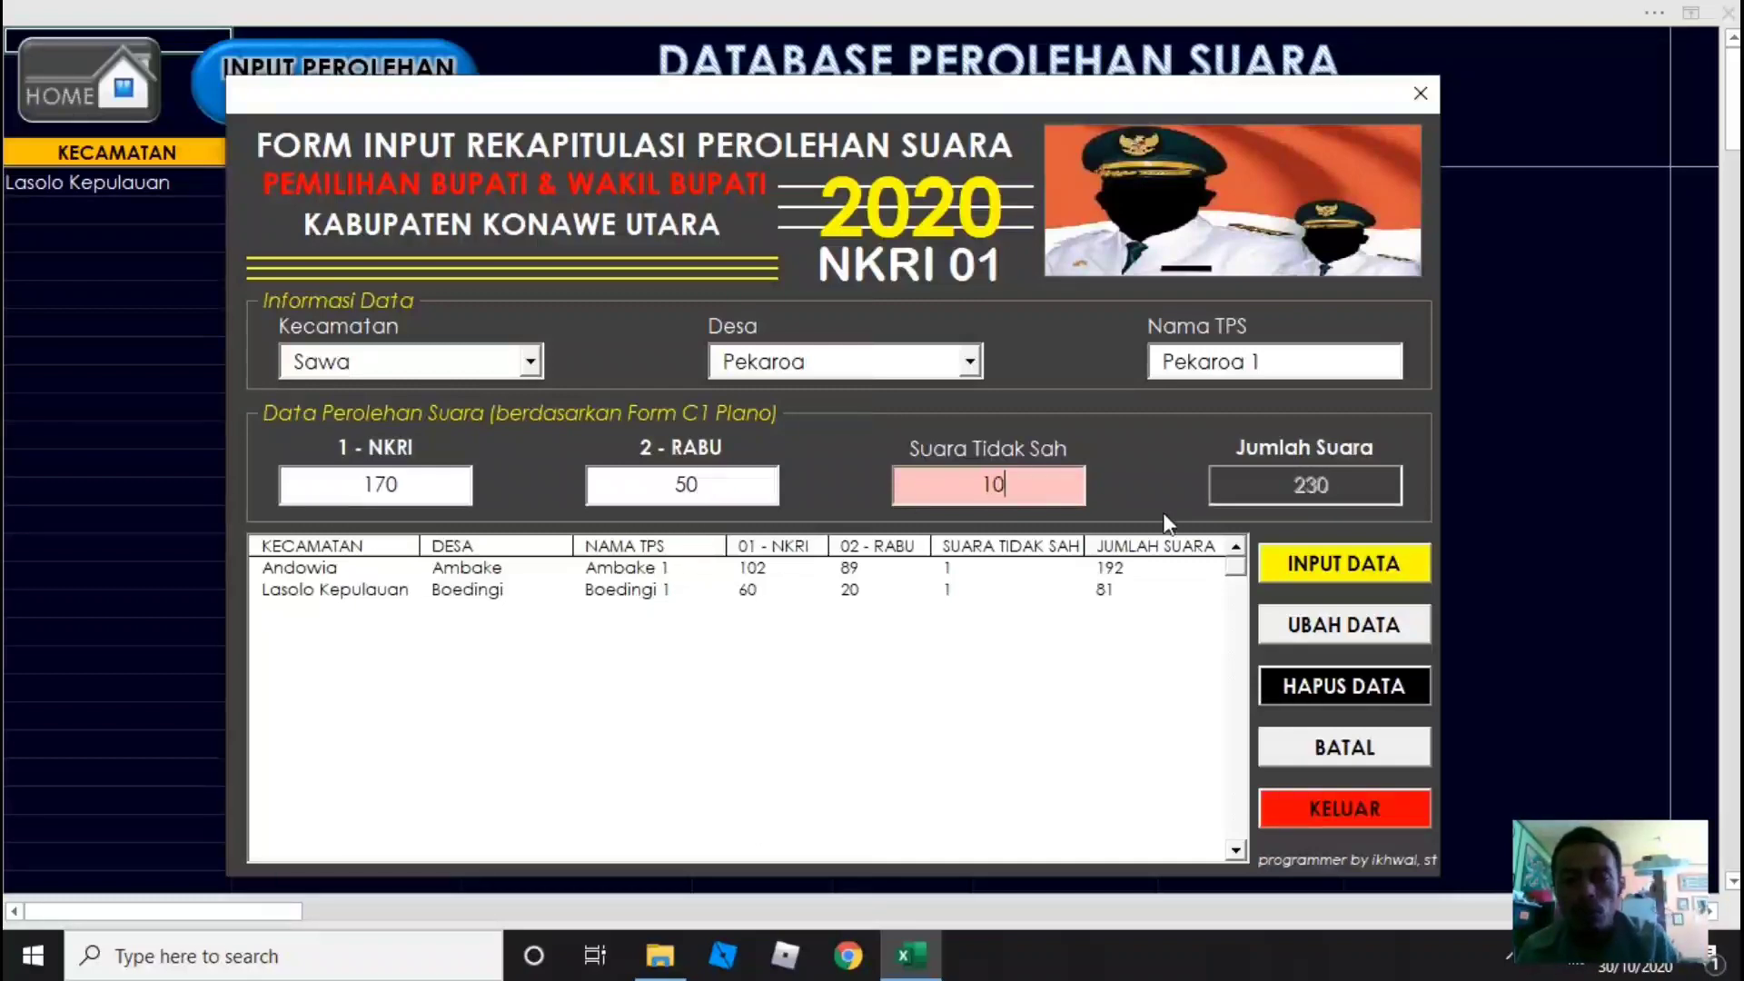
{"action": "left_click", "coordinate": [1348, 564]}
{"action": "left_click", "coordinate": [980, 569]}
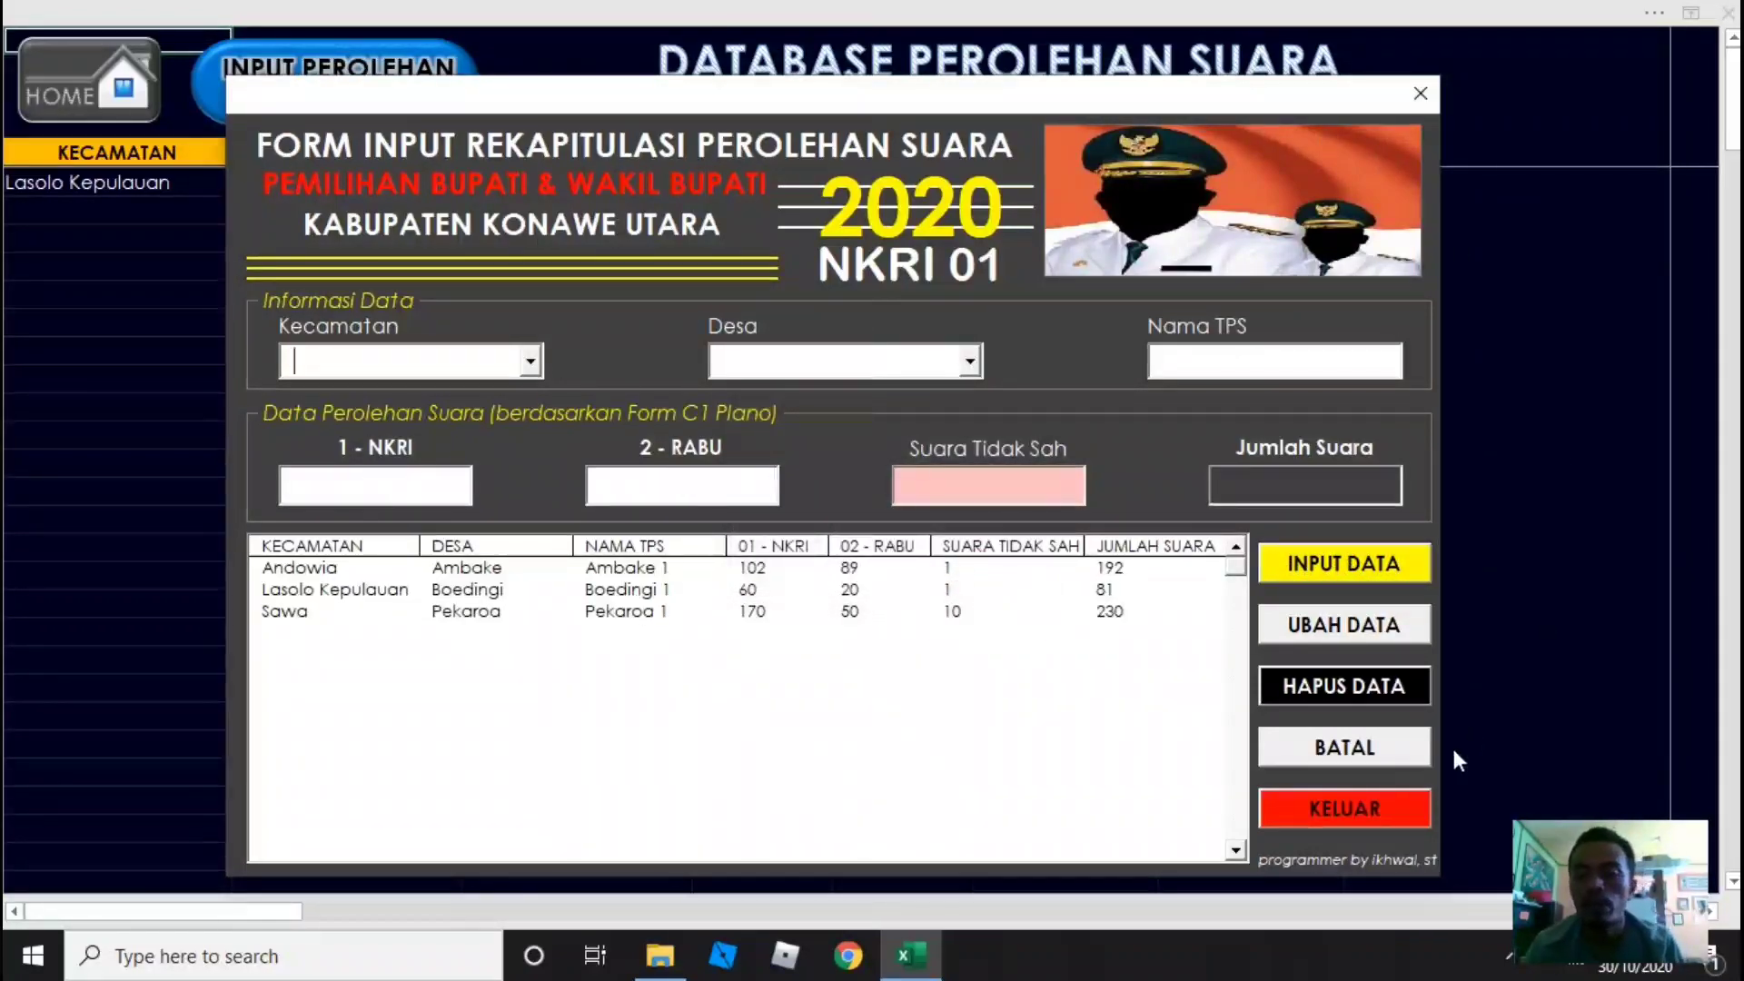
{"action": "left_click", "coordinate": [530, 361]}
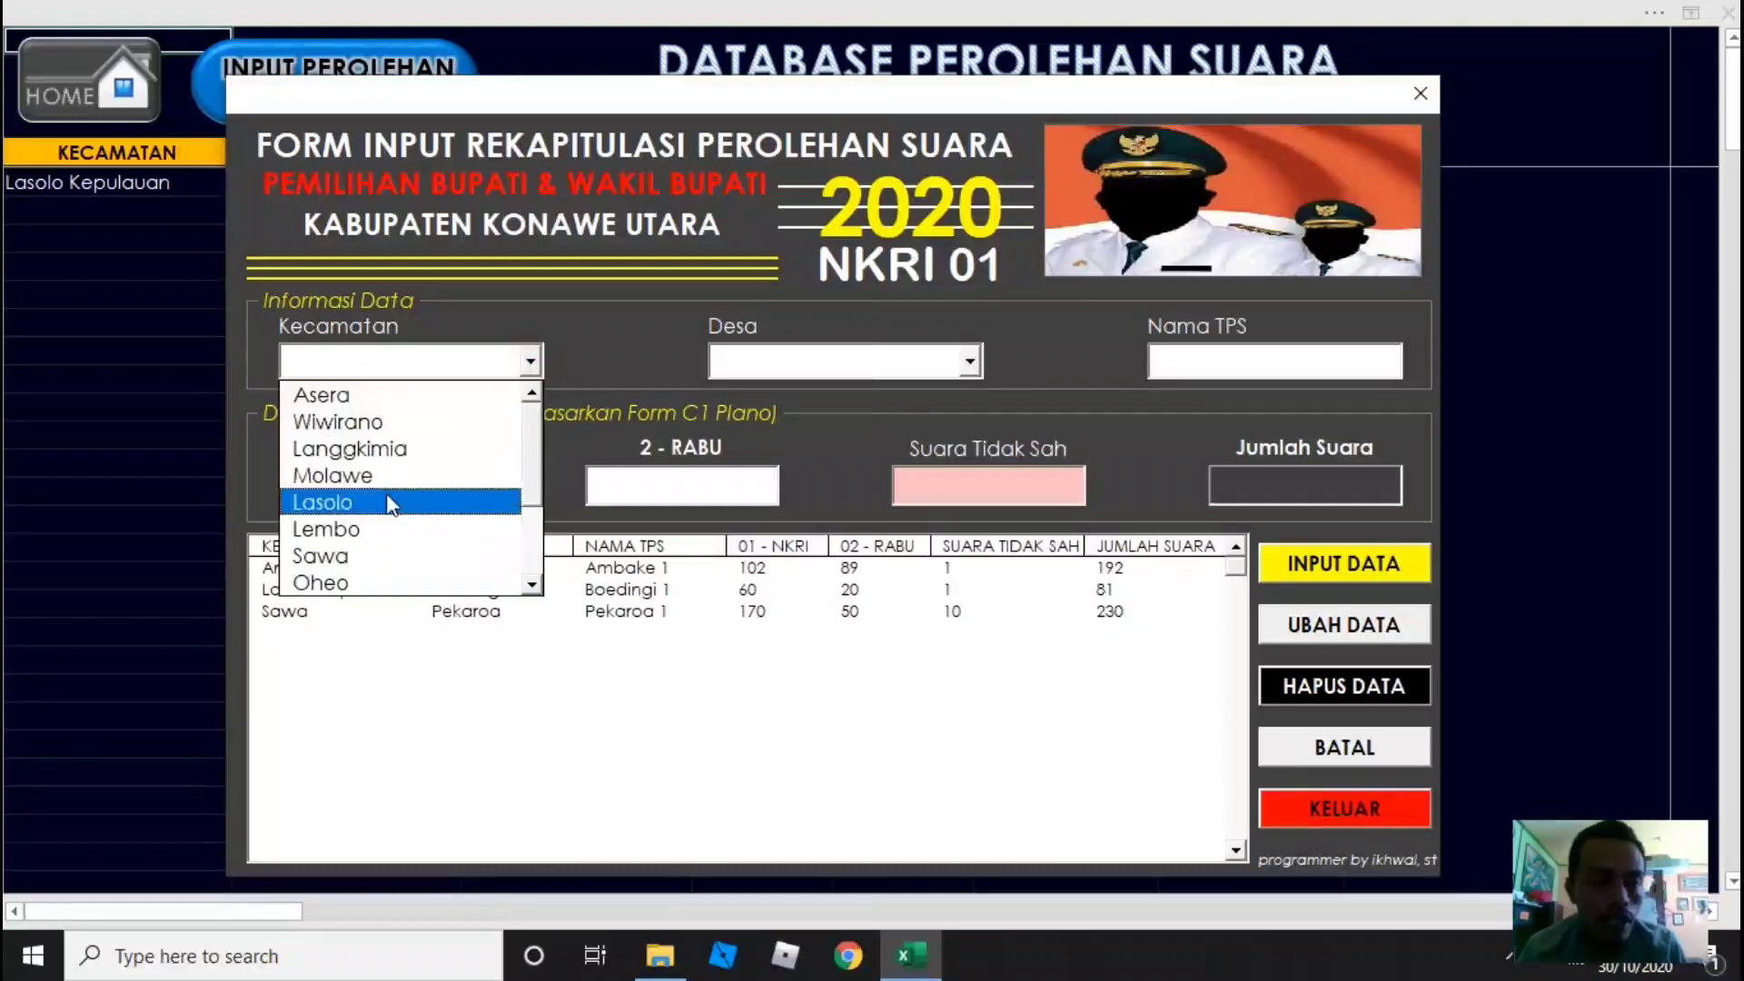
{"action": "left_click", "coordinate": [391, 502]}
{"action": "left_click", "coordinate": [970, 362]}
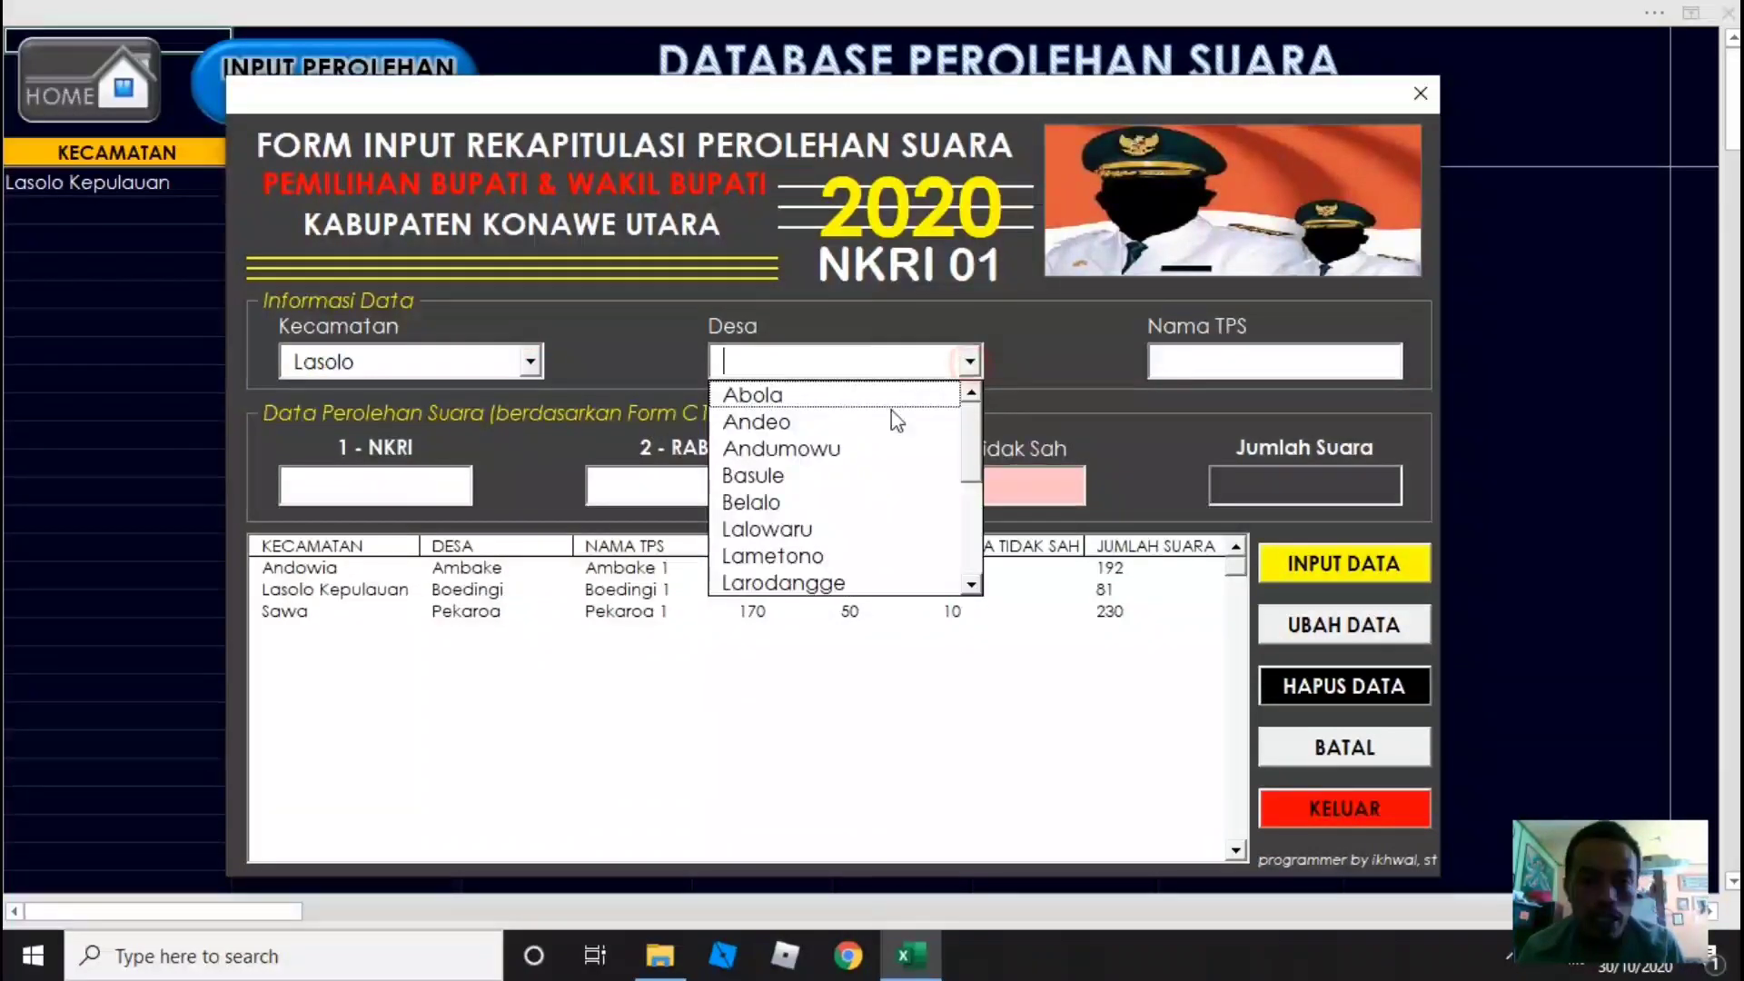
{"action": "left_click", "coordinate": [823, 536]}
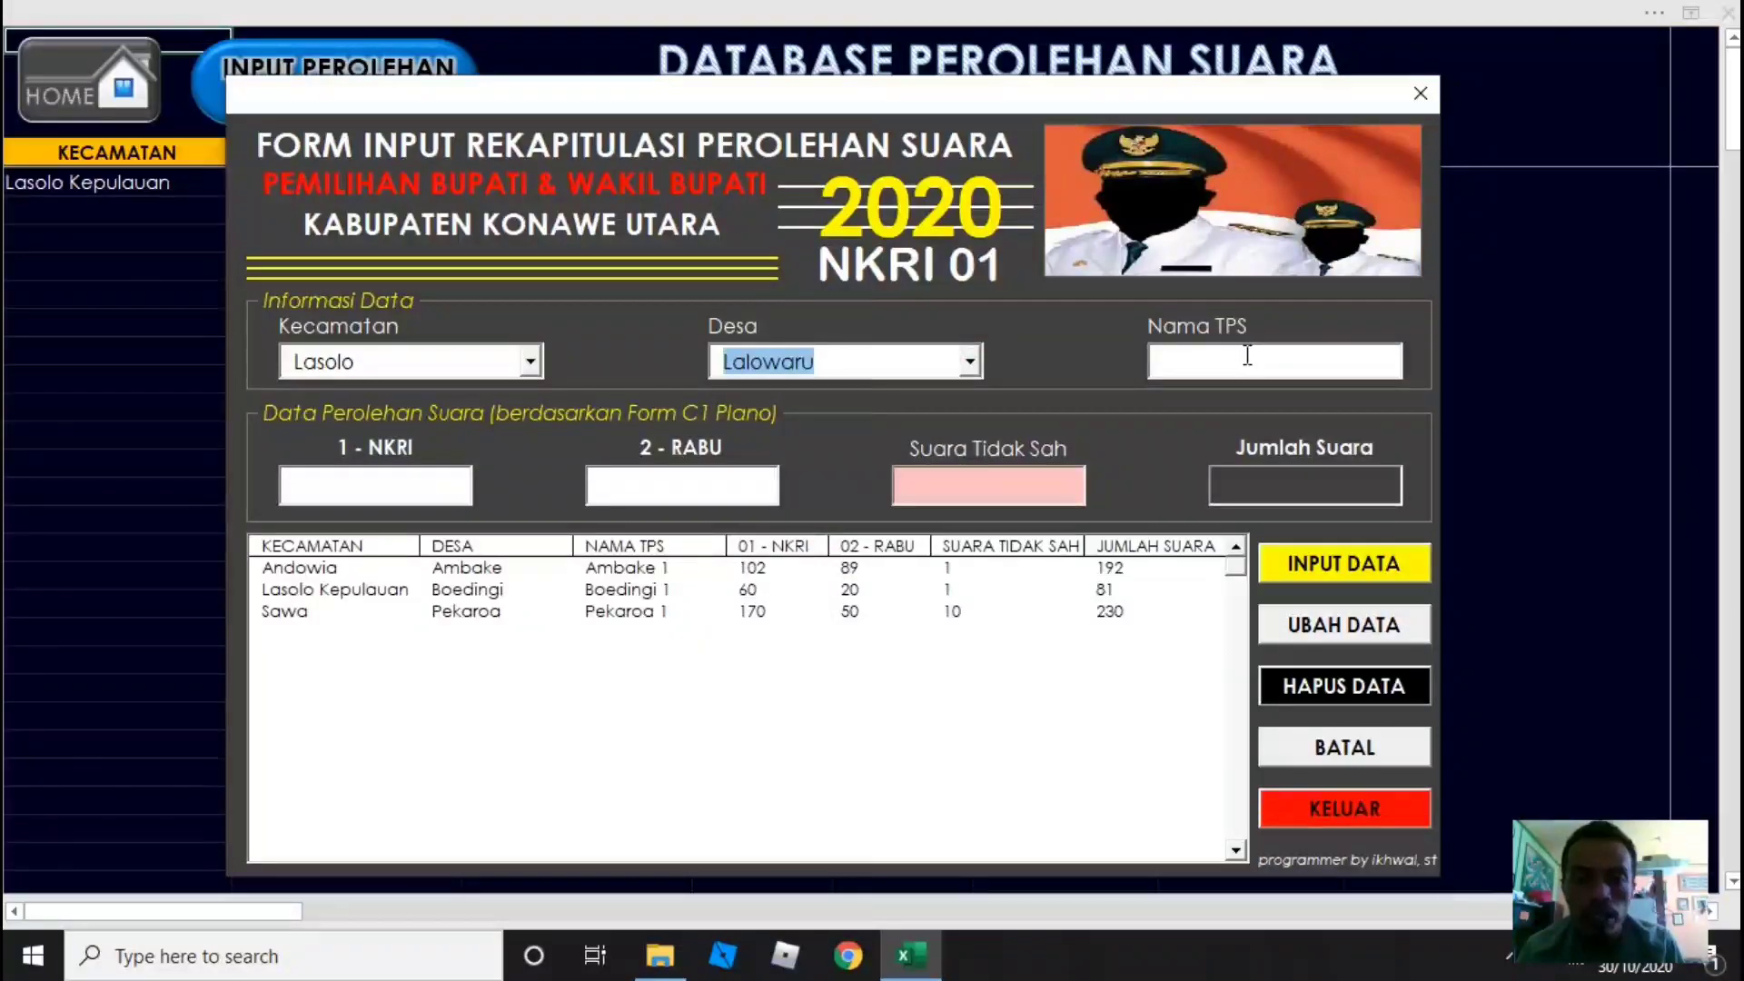
{"action": "left_click", "coordinate": [1317, 754]}
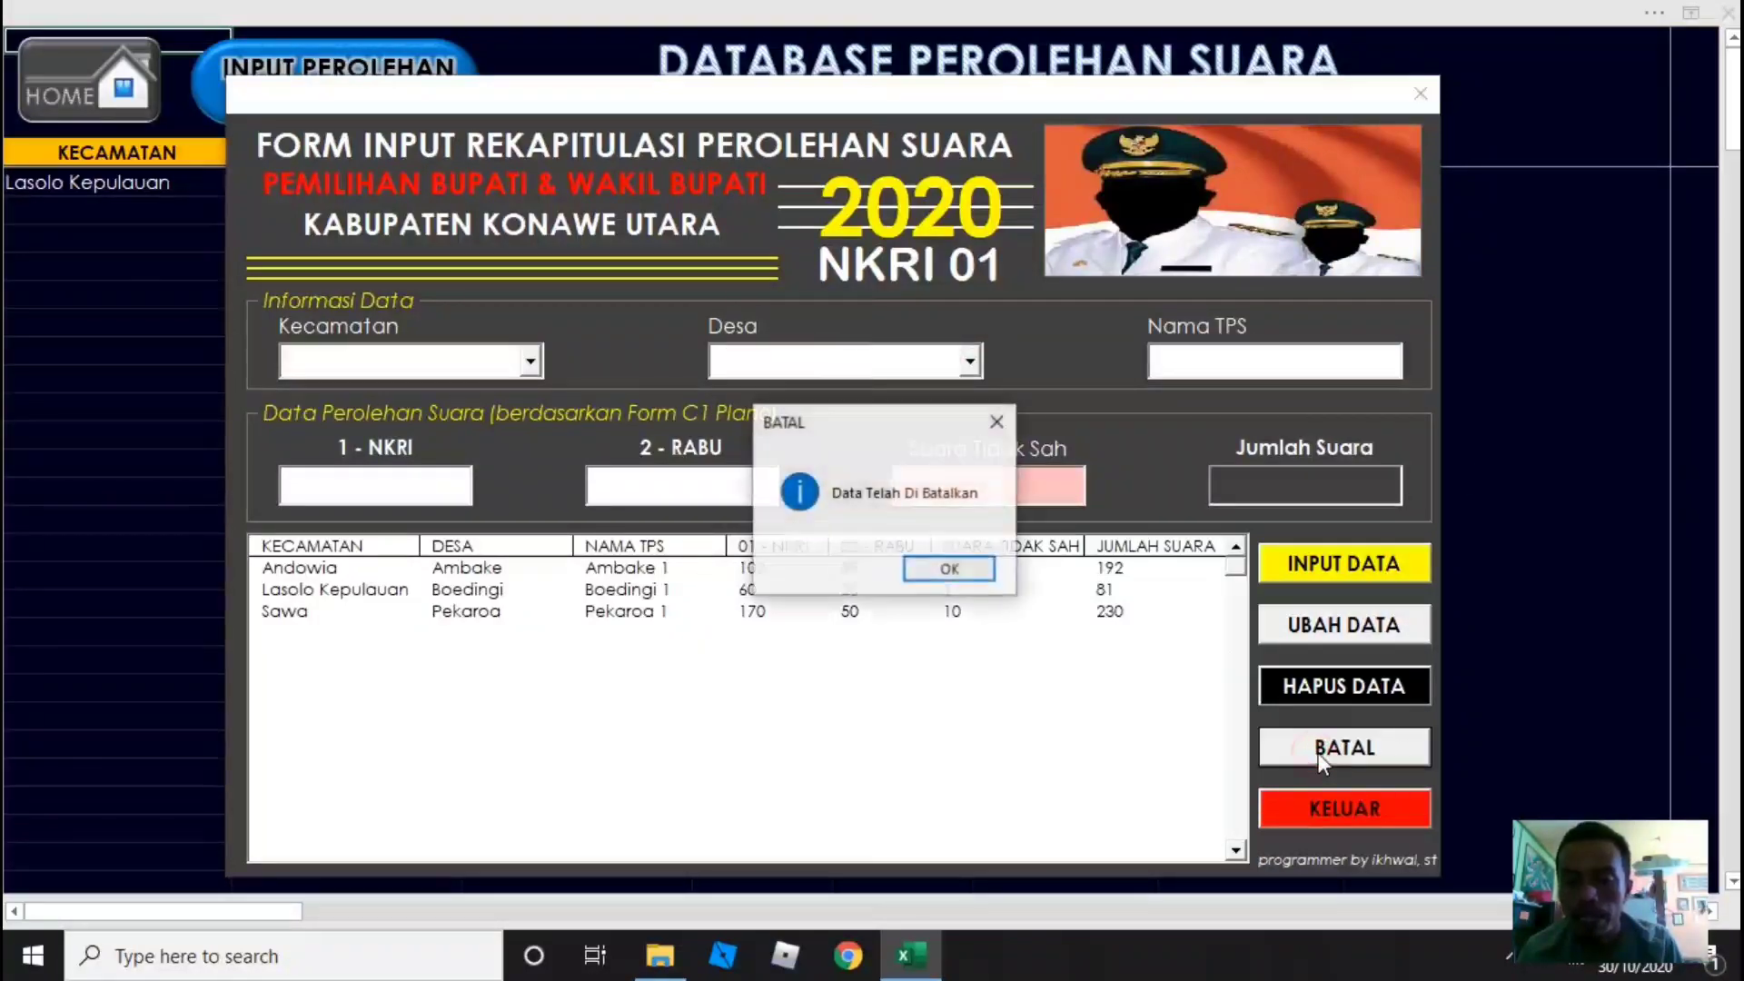
{"action": "left_click", "coordinate": [936, 570]}
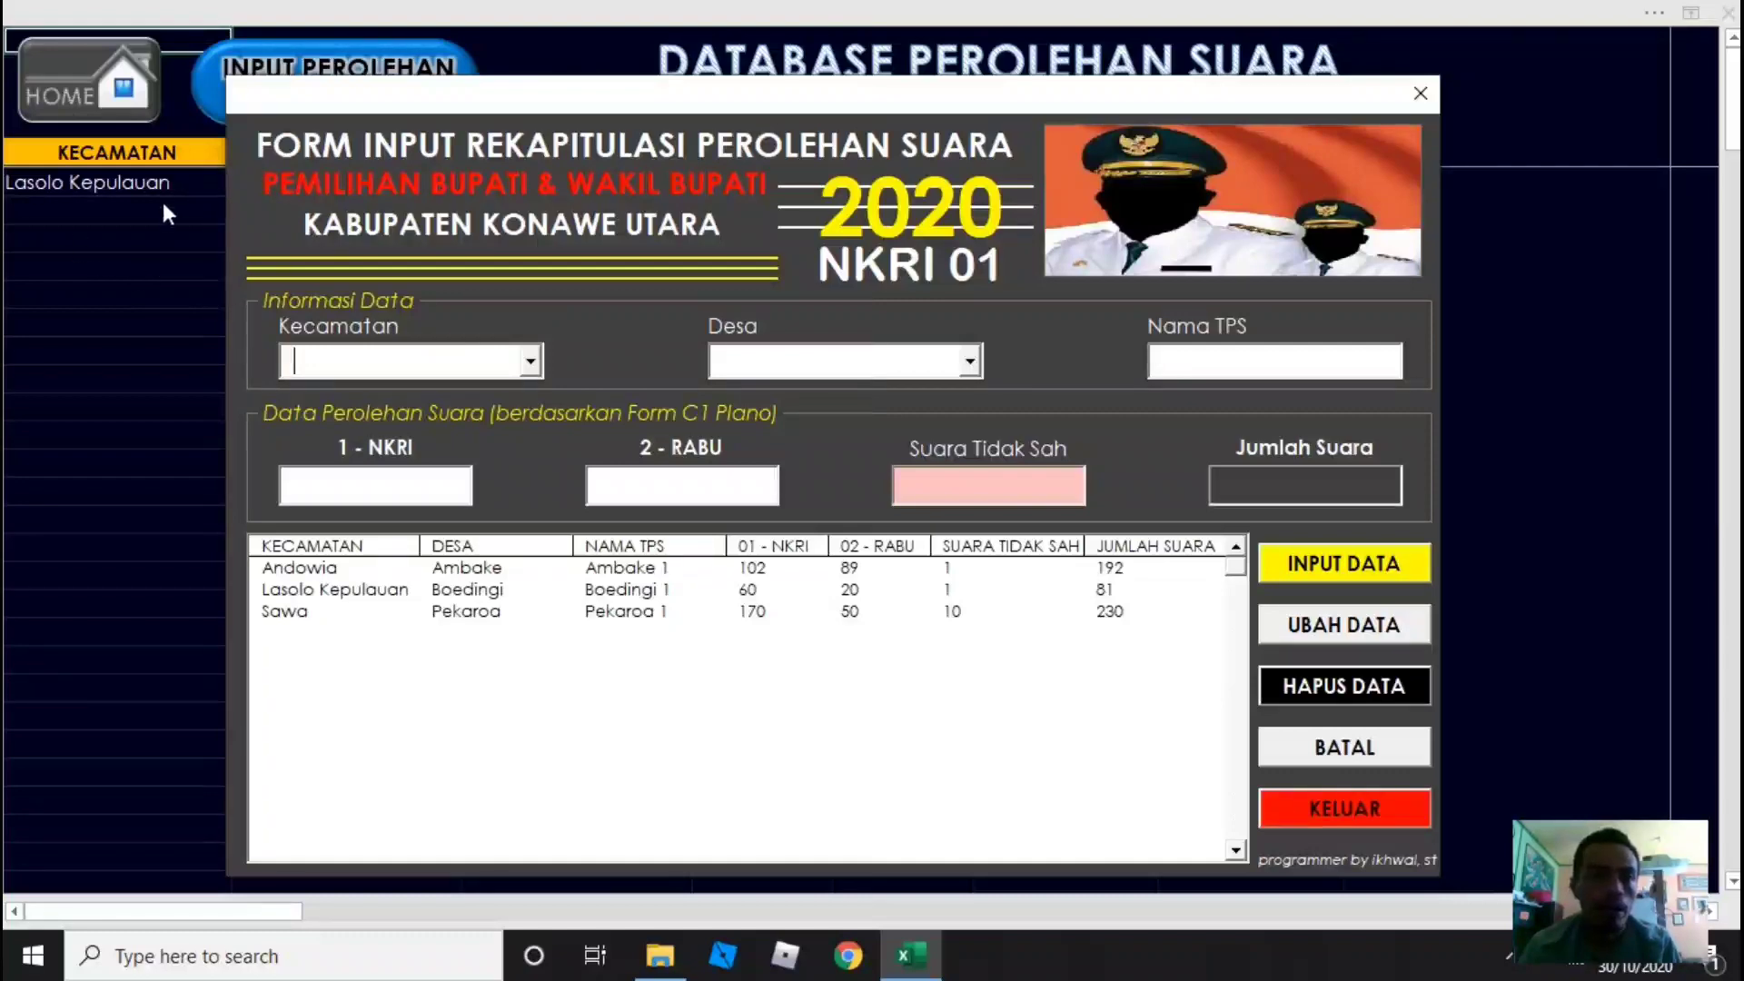
Exit the input form with KELUAR and confirm Yes to view the saved records
{"action": "left_click_drag", "start_coordinate": [754, 101], "coordinate": [755, 102]}
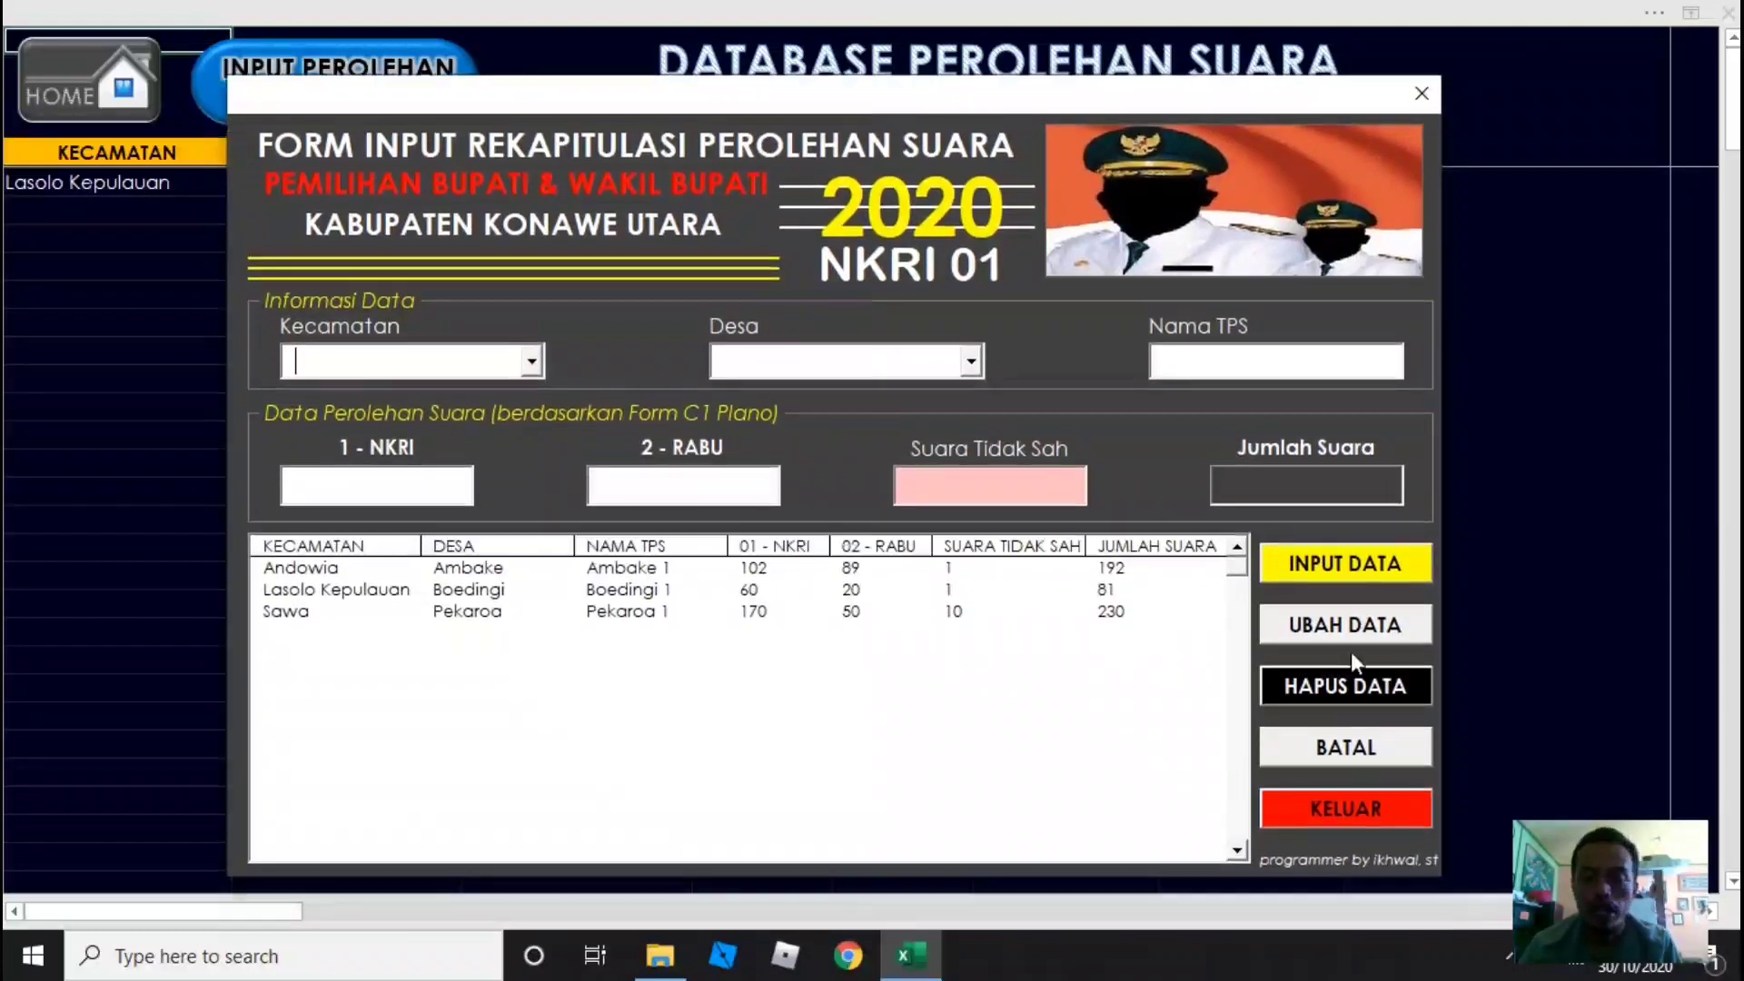
{"action": "left_click", "coordinate": [1361, 799]}
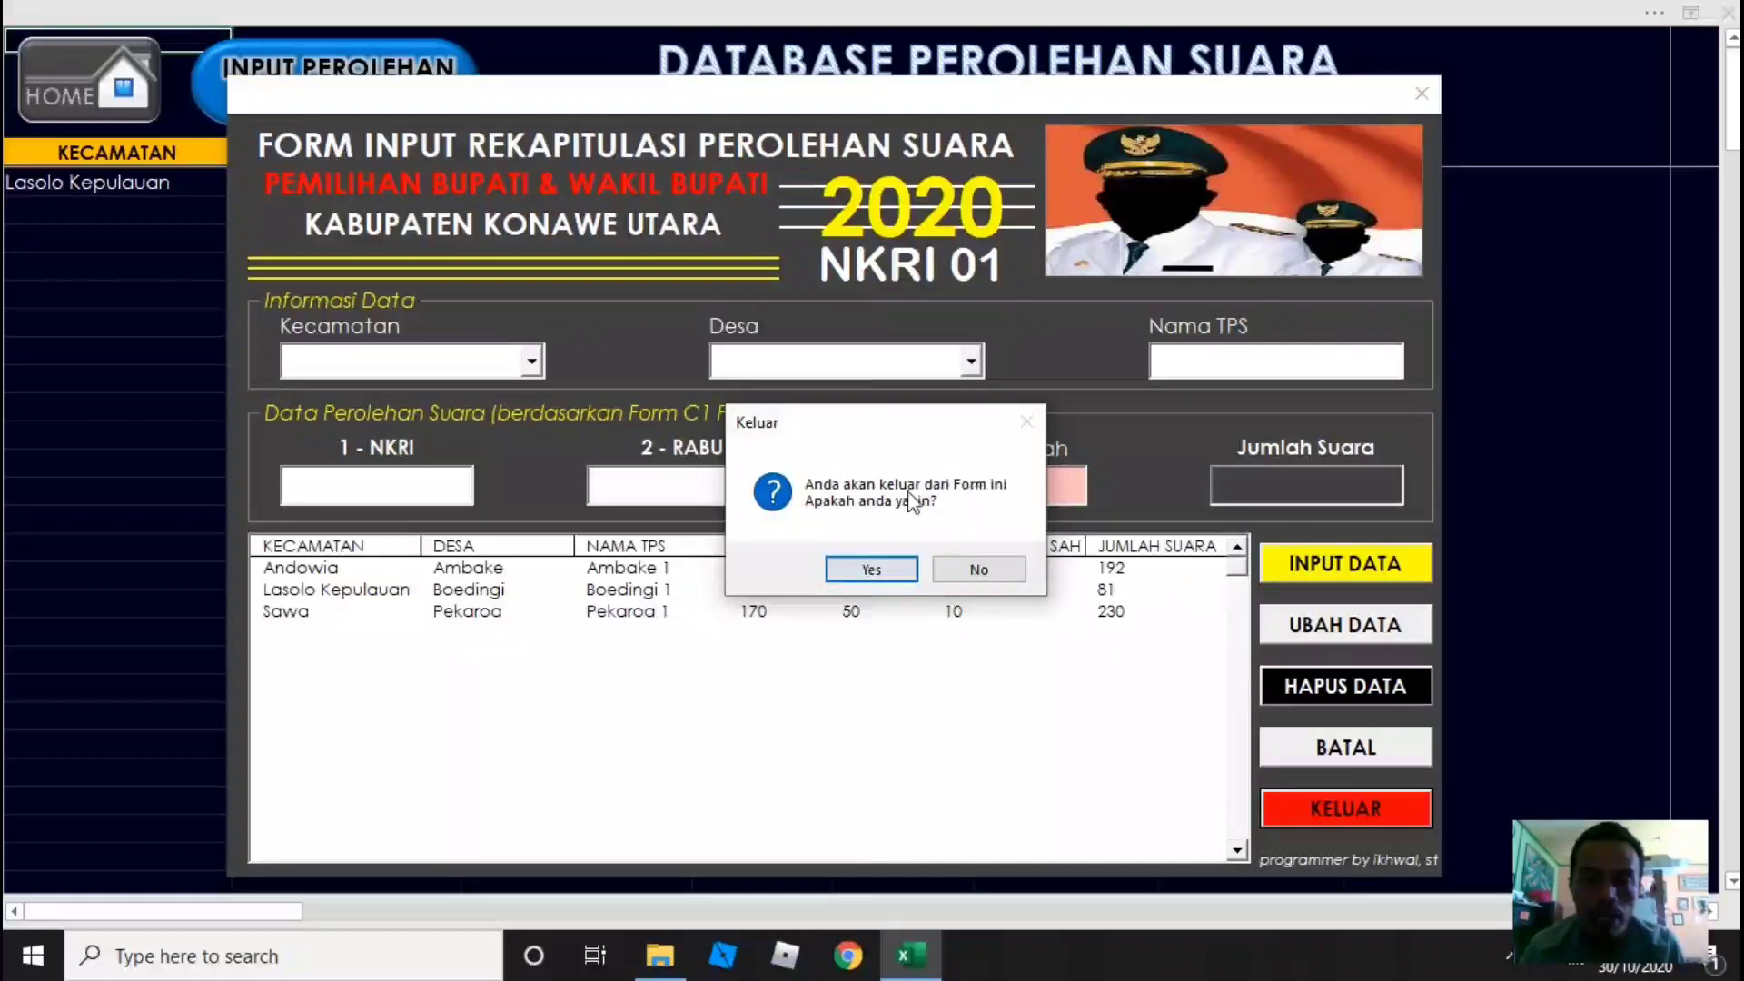
{"action": "left_click", "coordinate": [871, 569]}
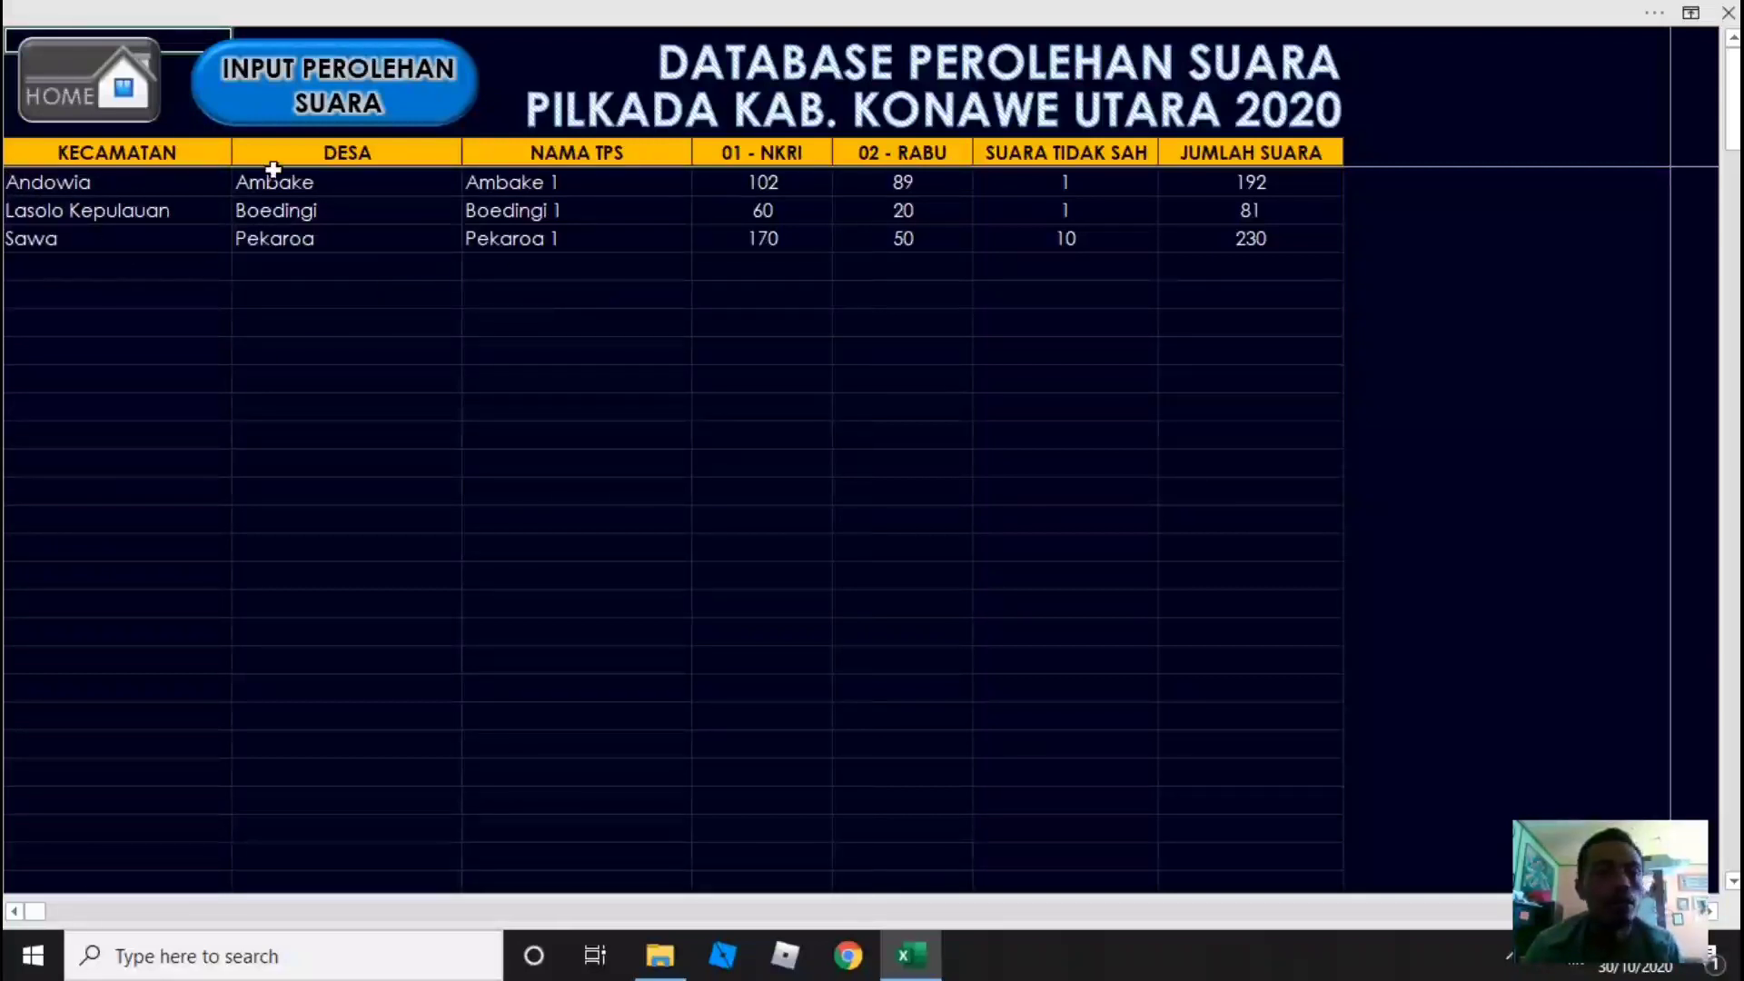
Return to the NKRI 01 recap dashboard and open the Database Perolehan Suara sheet
{"action": "left_click", "coordinate": [80, 96]}
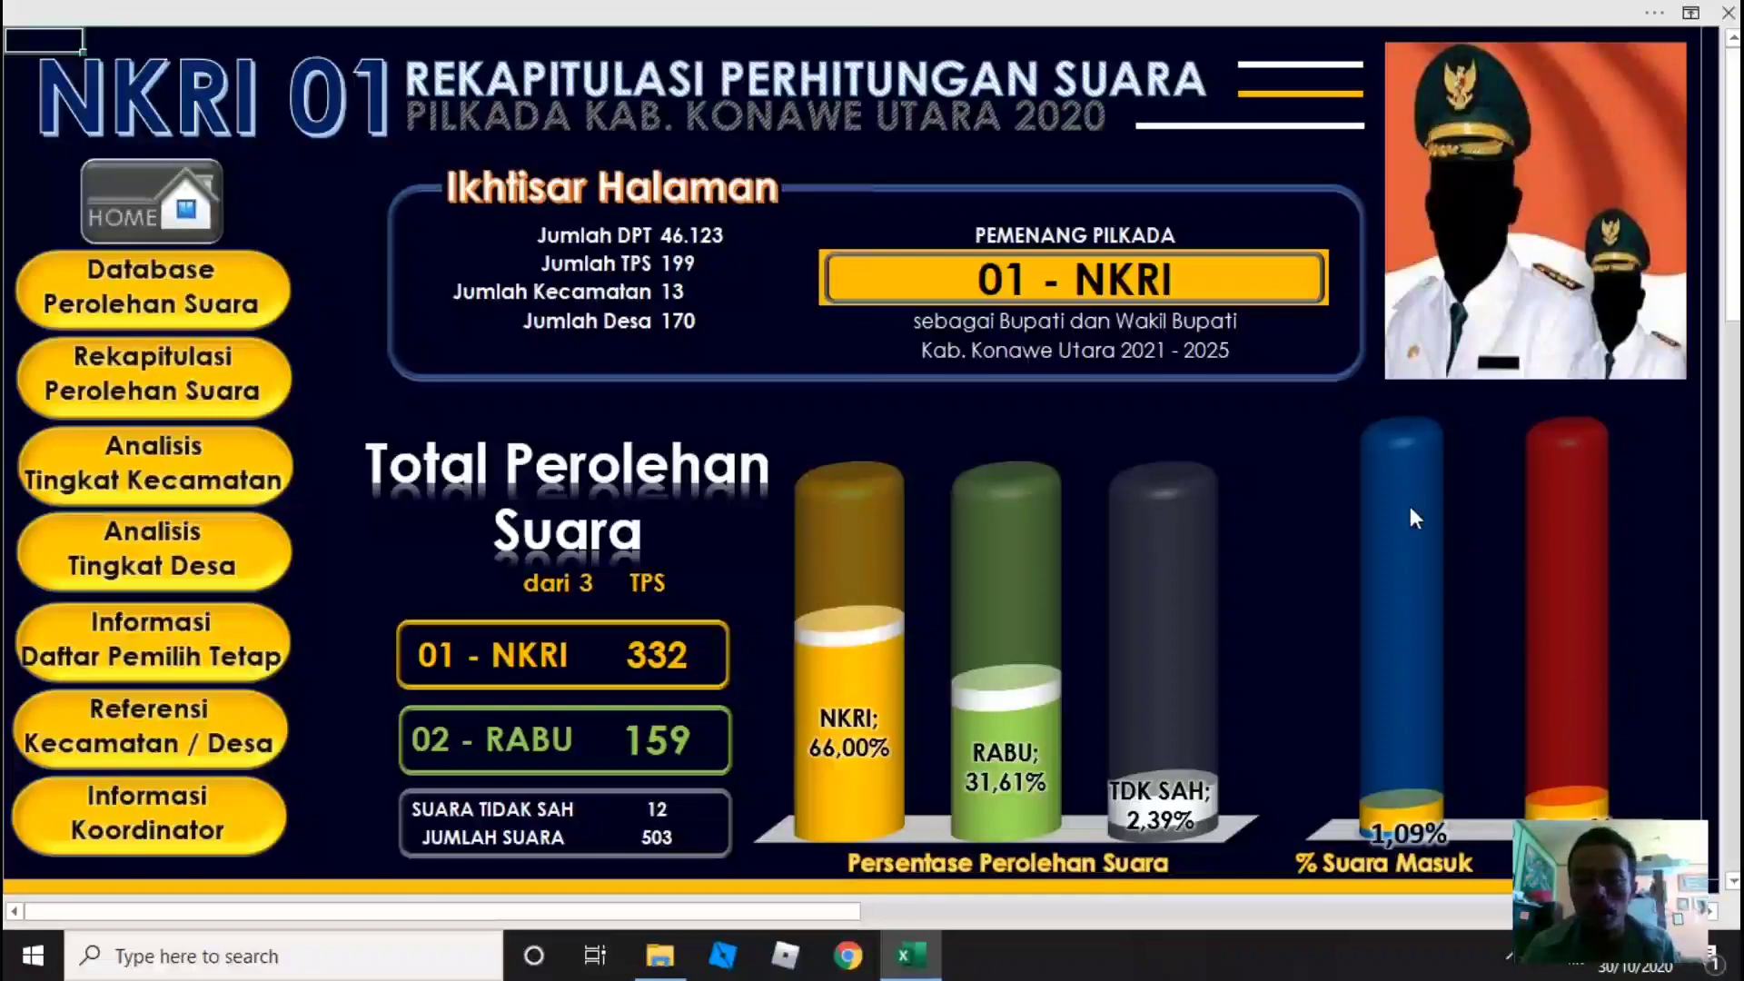
{"action": "left_click", "coordinate": [105, 289]}
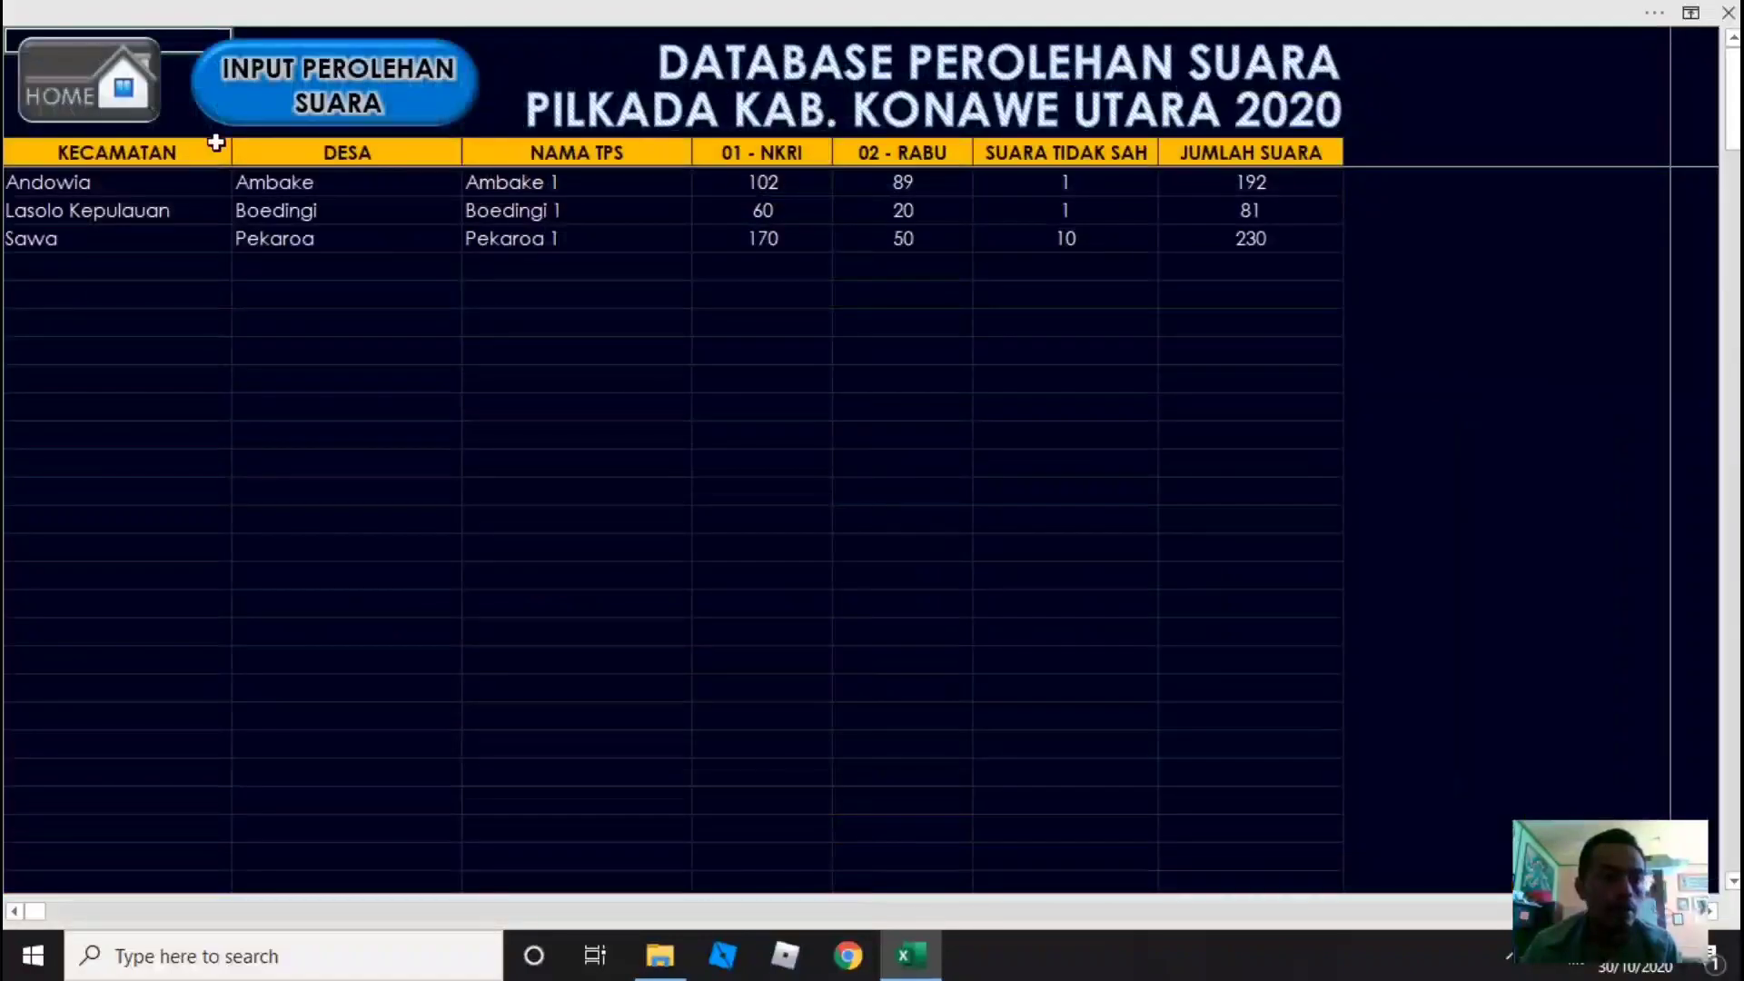
Open the input form and choose Lembo, Laramo and TPS name Laramo 1
{"action": "left_click", "coordinate": [363, 64]}
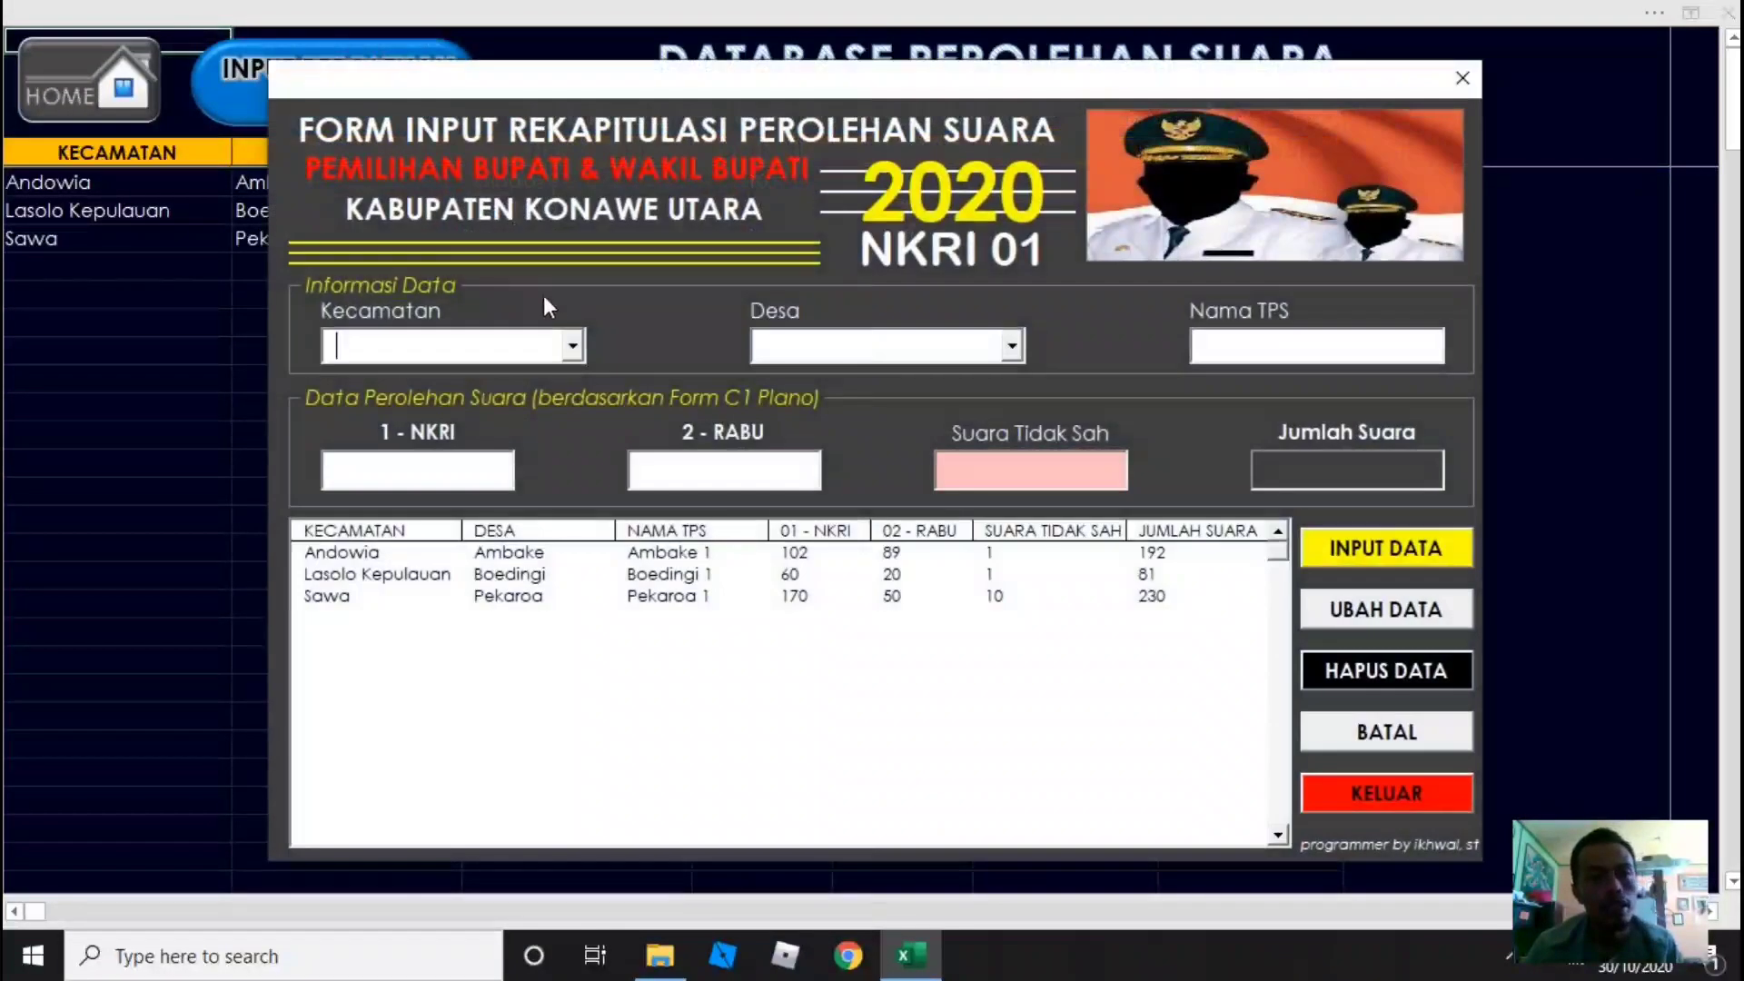
{"action": "left_click", "coordinate": [572, 346]}
{"action": "left_click", "coordinate": [445, 509]}
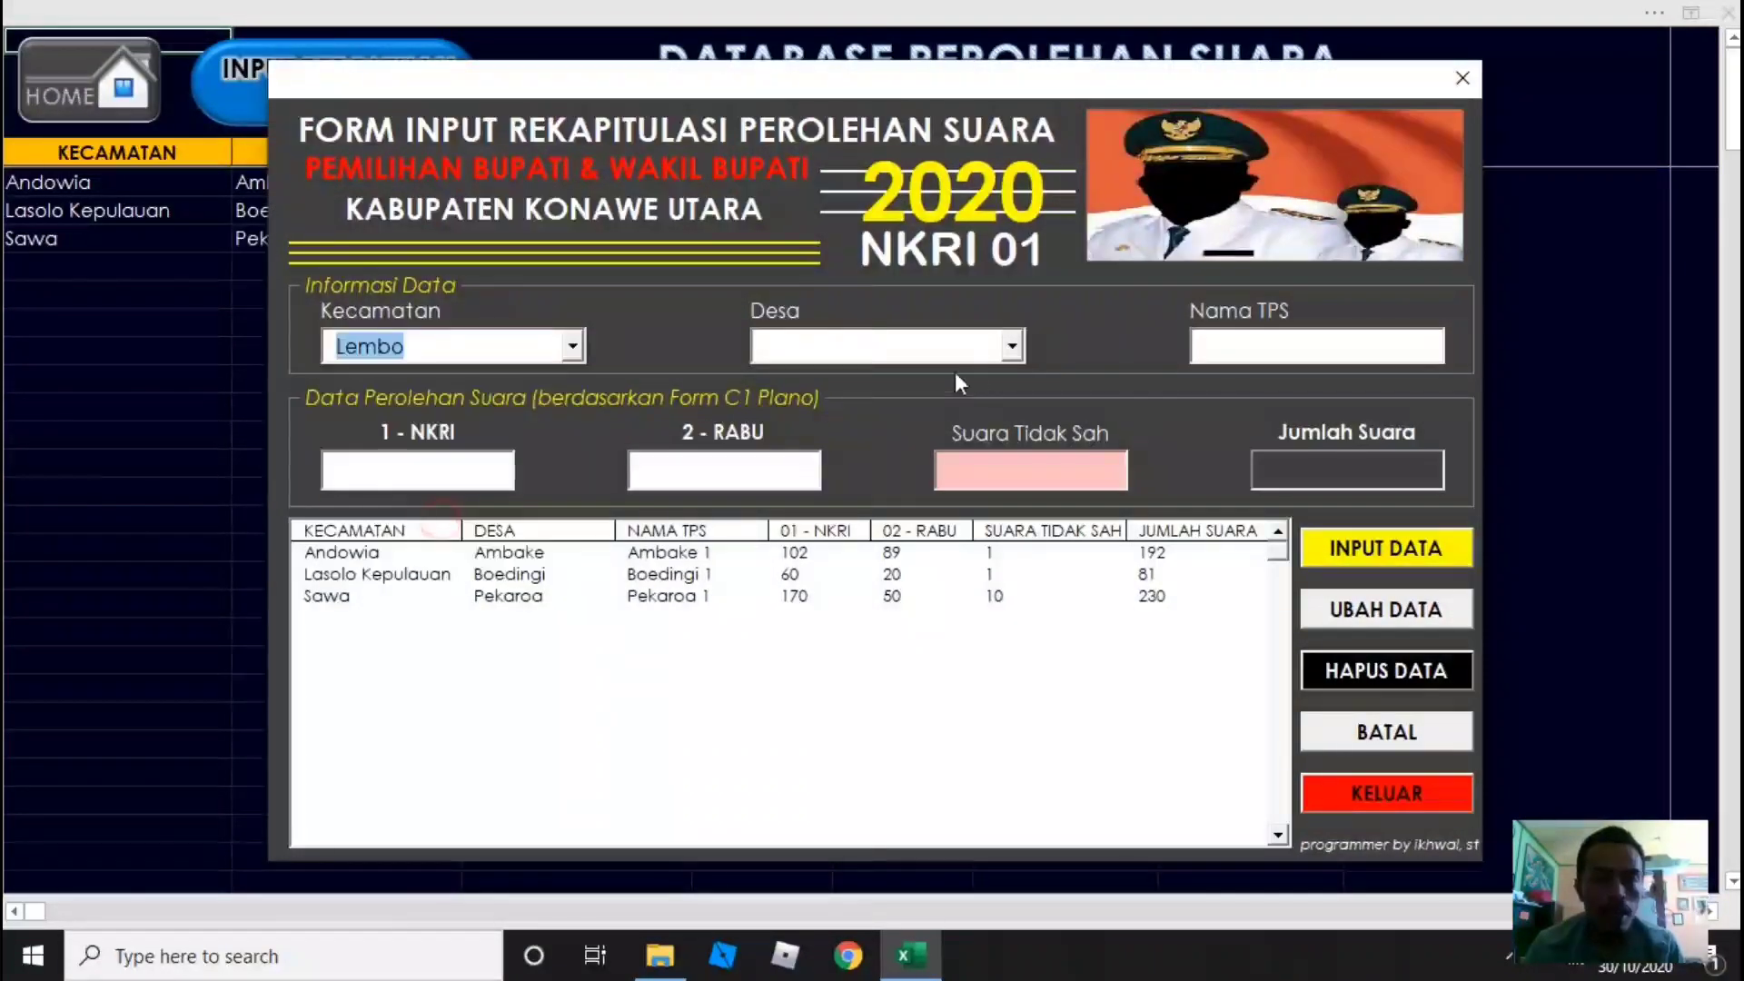
{"action": "left_click", "coordinate": [1011, 347]}
{"action": "left_click", "coordinate": [831, 467]}
{"action": "left_click", "coordinate": [1345, 340]}
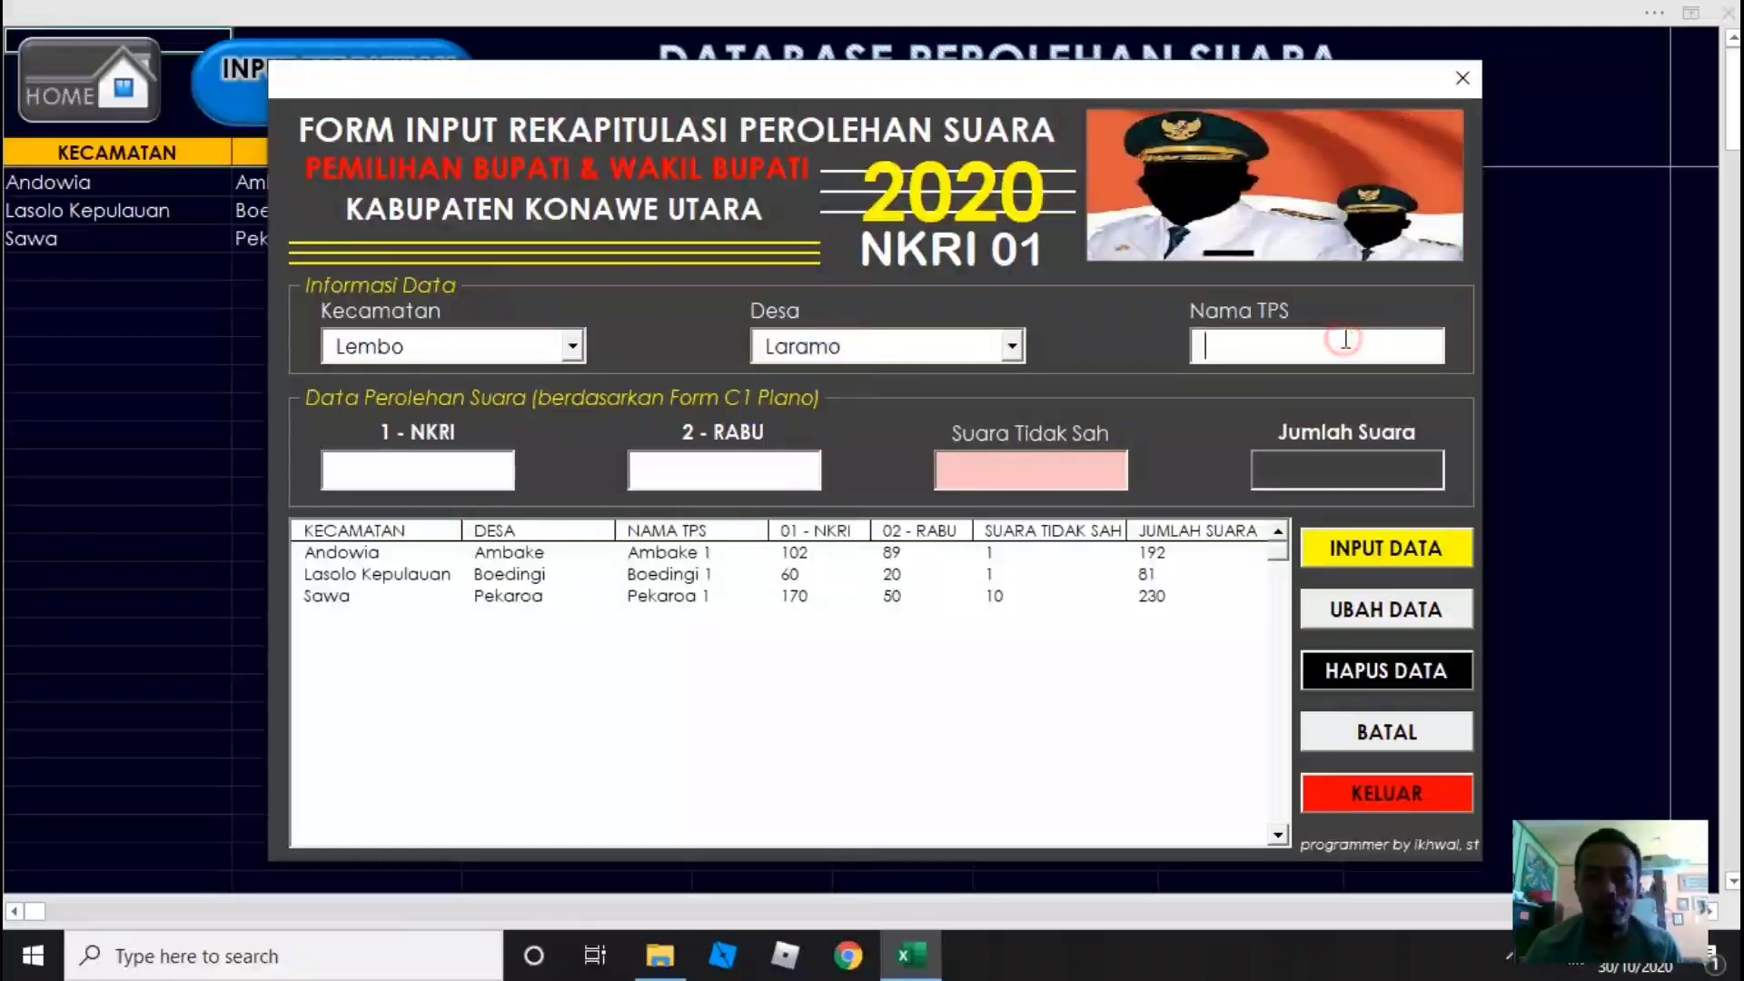
{"action": "type", "text": "Lembo"}
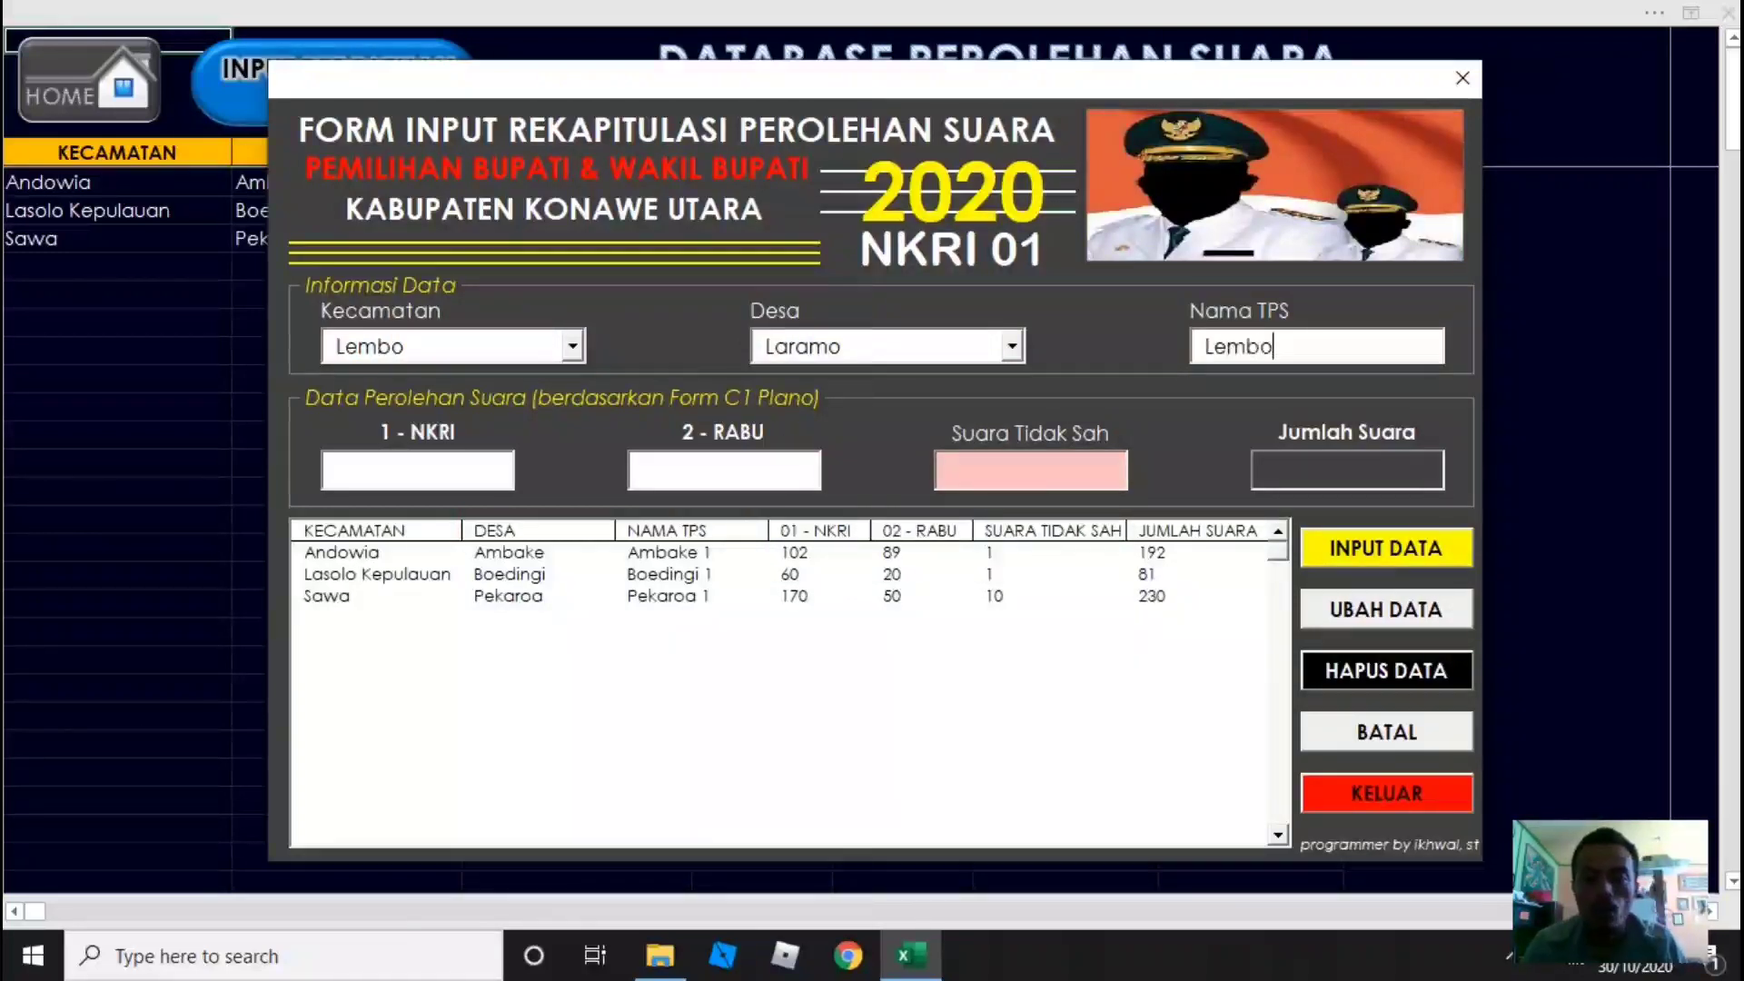
{"action": "type", "text": " 1"}
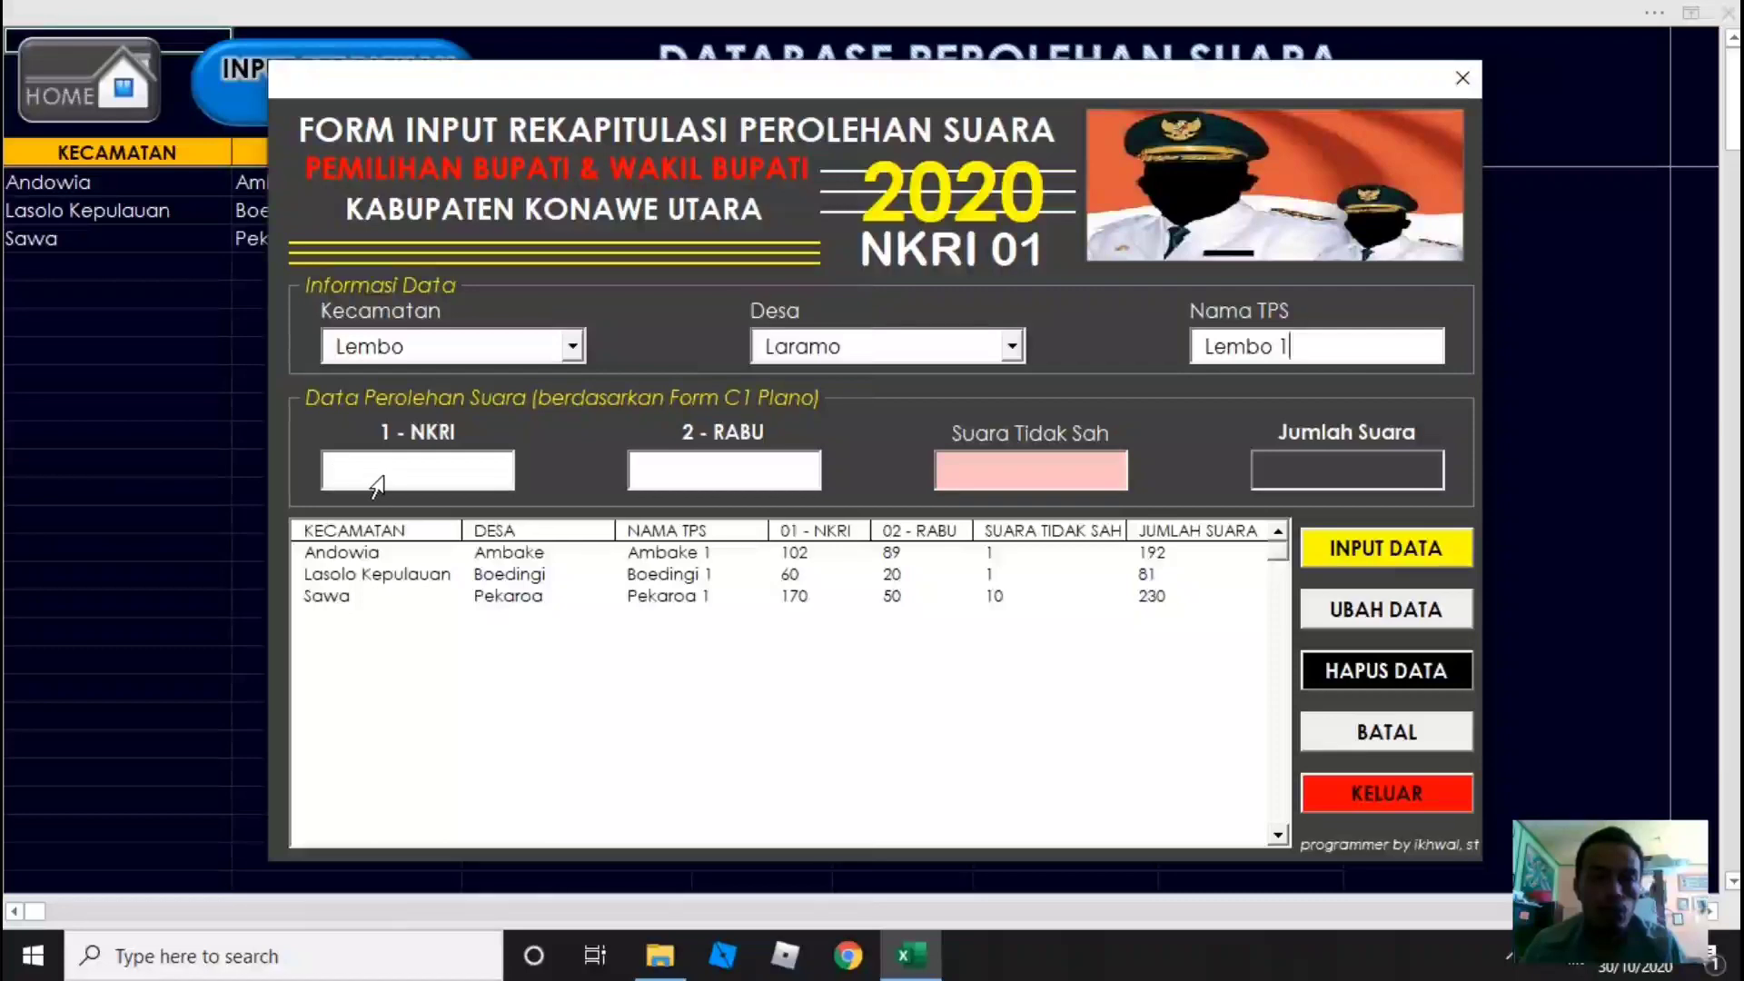
{"action": "left_click_drag", "start_coordinate": [1297, 346], "coordinate": [1183, 346]}
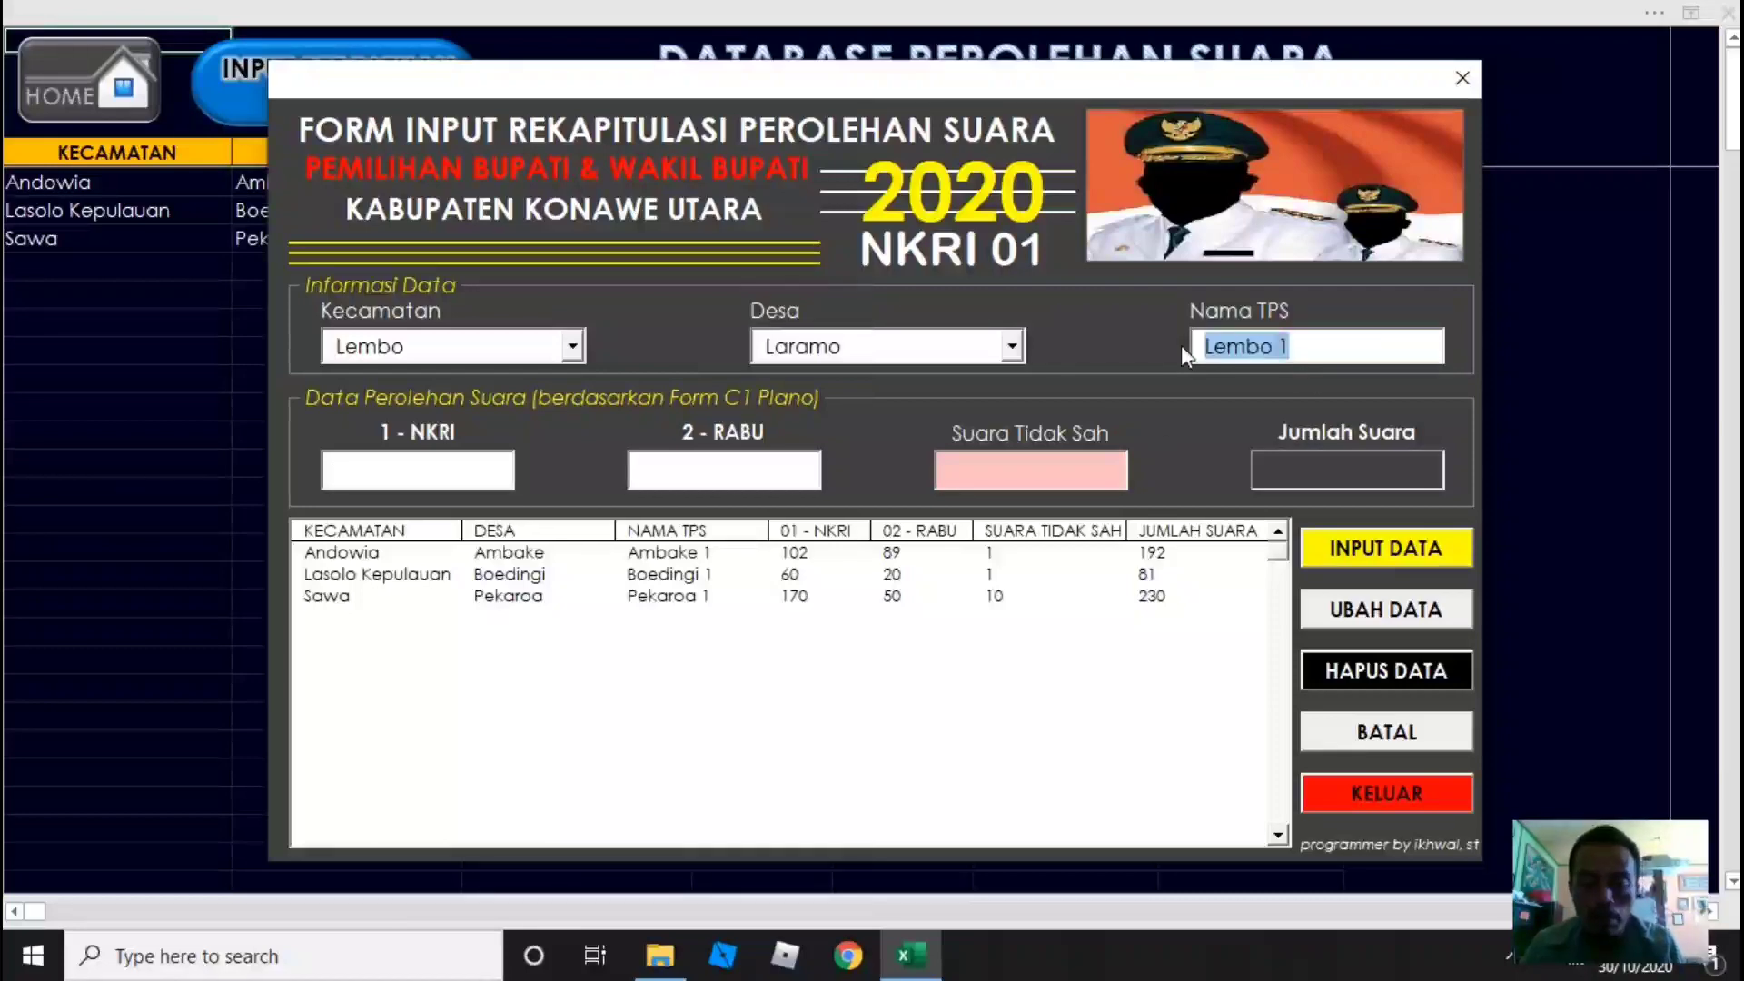
{"action": "type", "text": "L"}
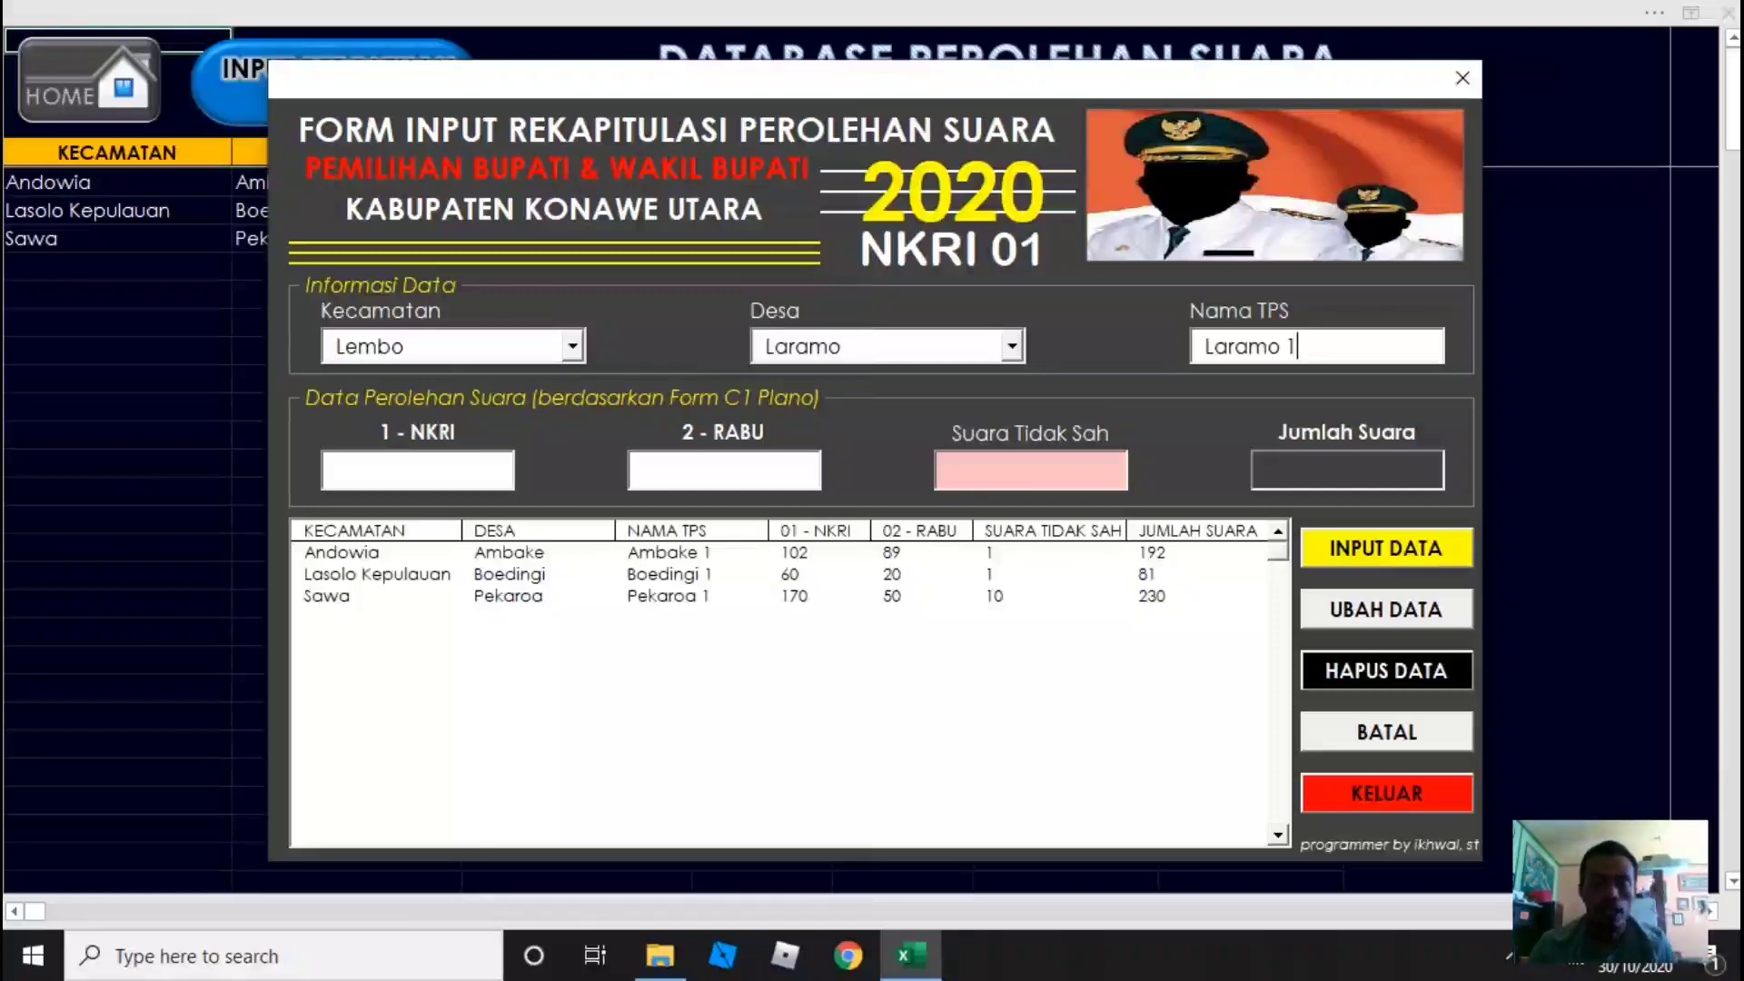
Enter 88 NKRI, 2 RABU and 1 invalid vote, and save the Laramo 1 record
{"action": "left_click", "coordinate": [472, 468]}
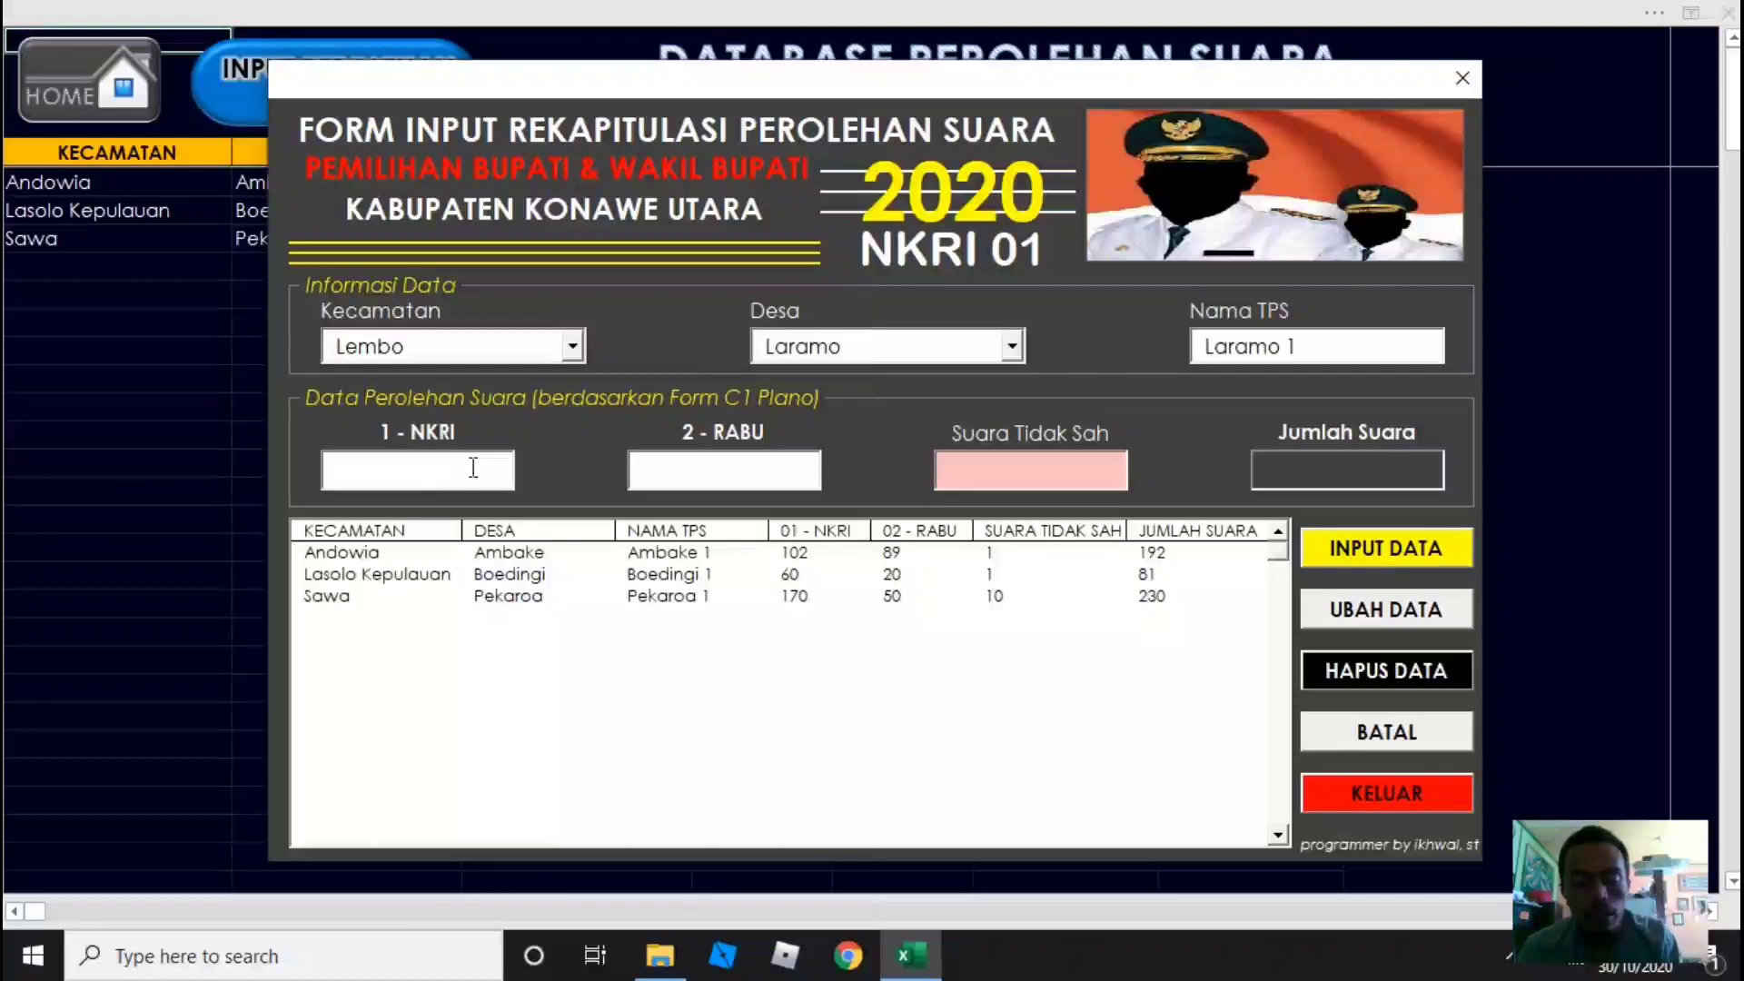
{"action": "type", "text": "8"}
{"action": "left_click", "coordinate": [726, 473]}
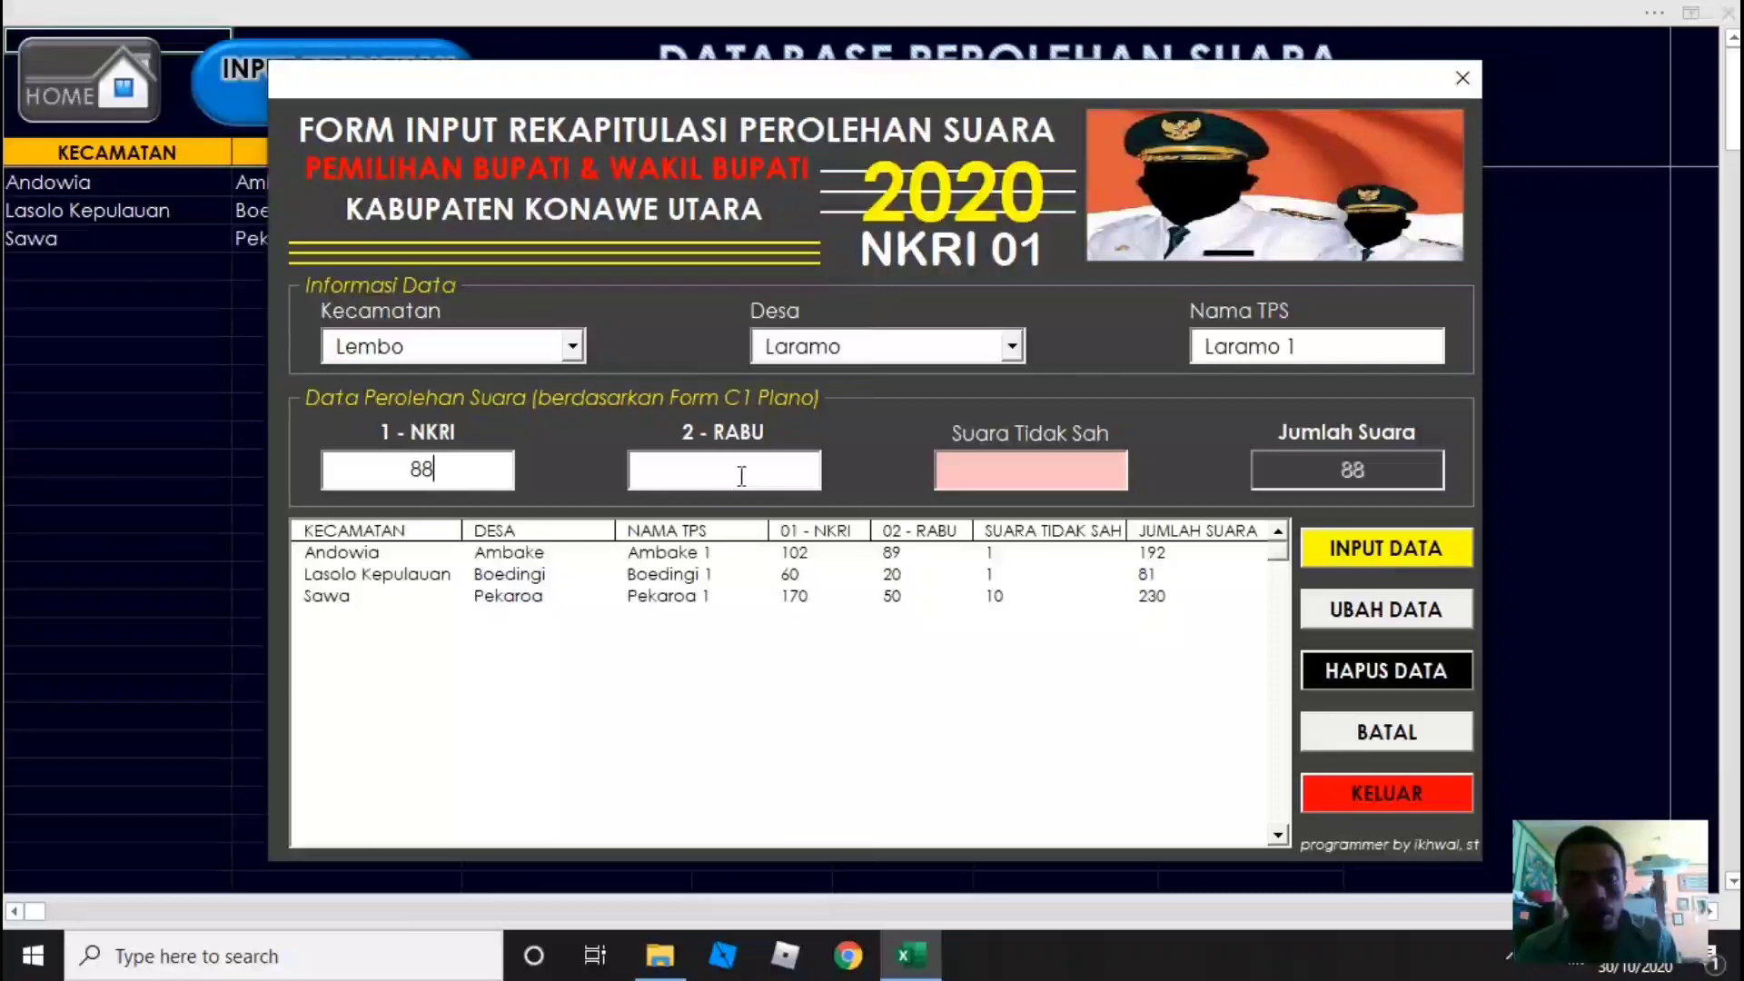
{"action": "type", "text": "2"}
{"action": "left_click", "coordinate": [1051, 473]}
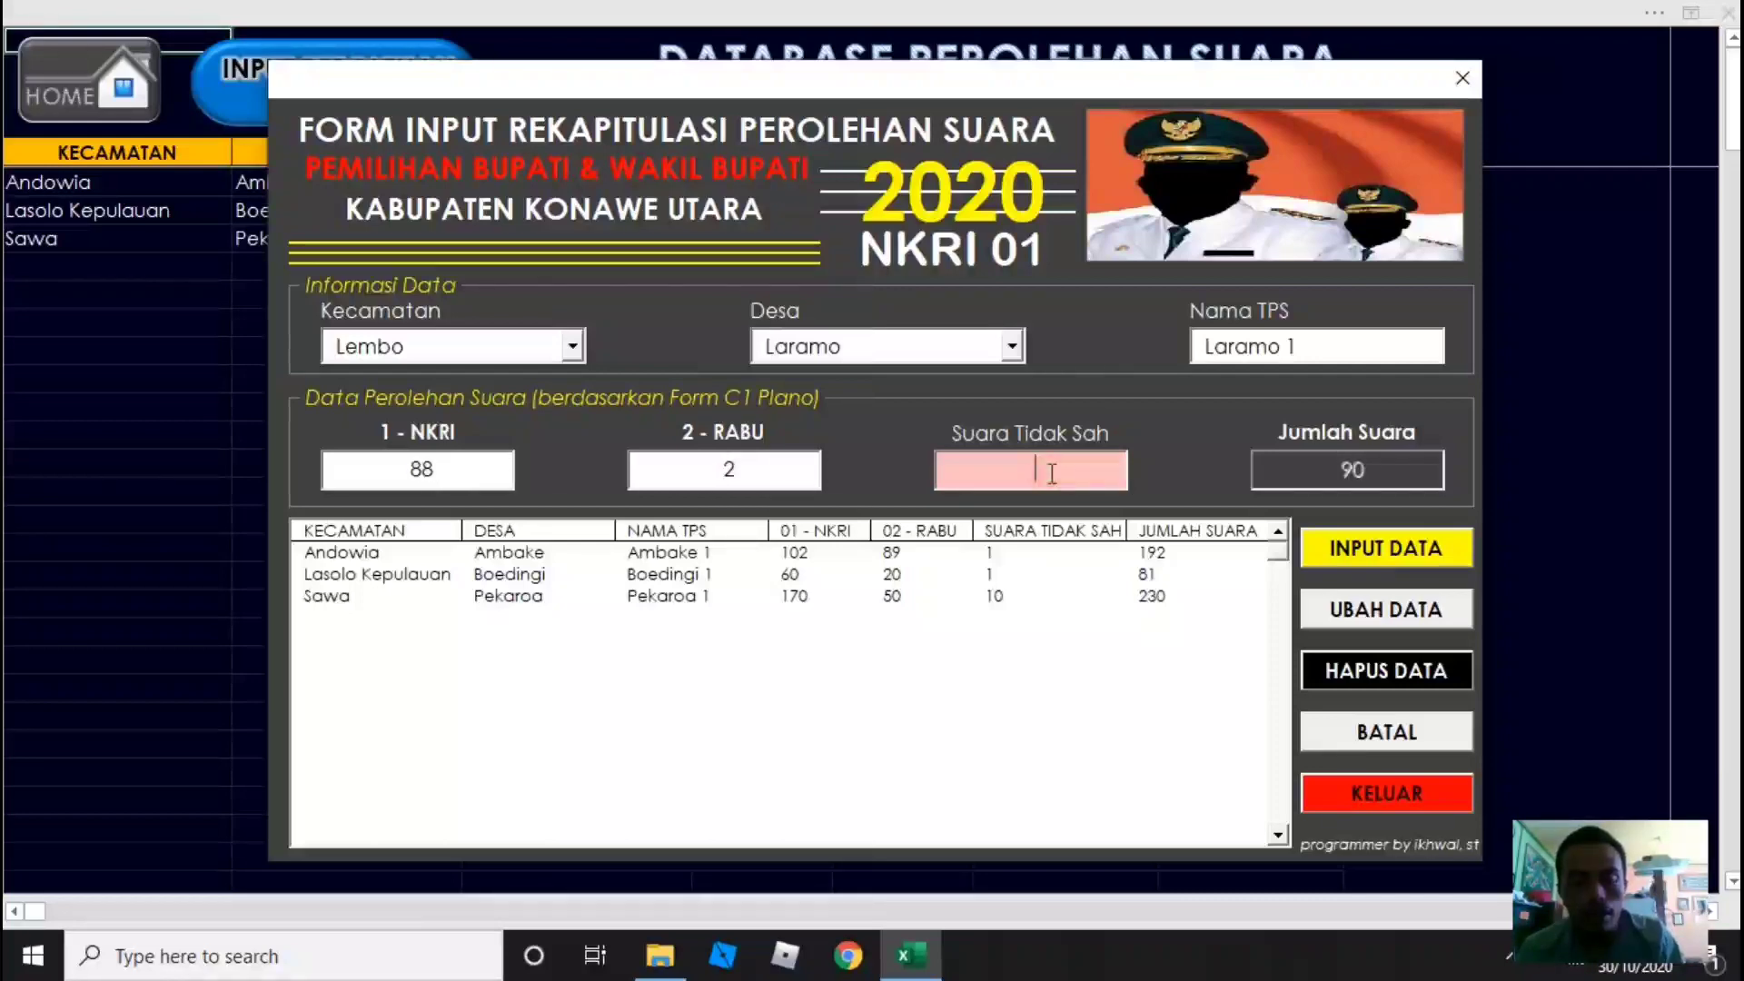
{"action": "type", "text": "1"}
{"action": "left_click", "coordinate": [1403, 547]}
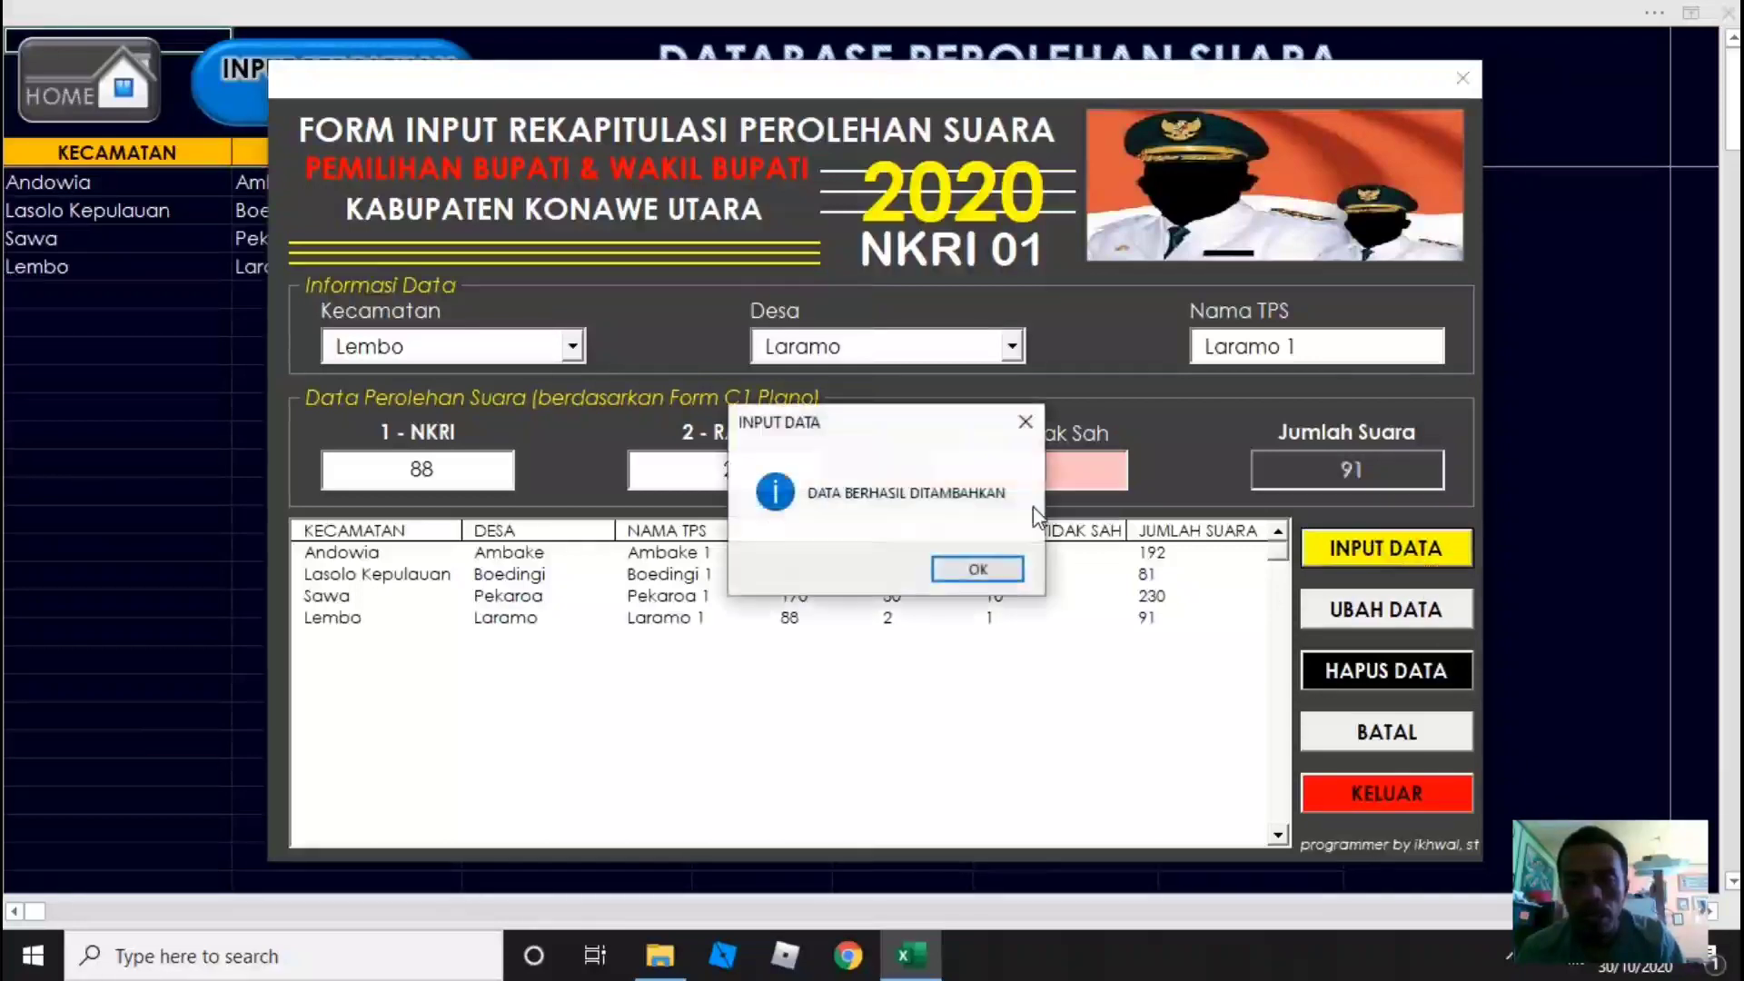
{"action": "left_click", "coordinate": [985, 567]}
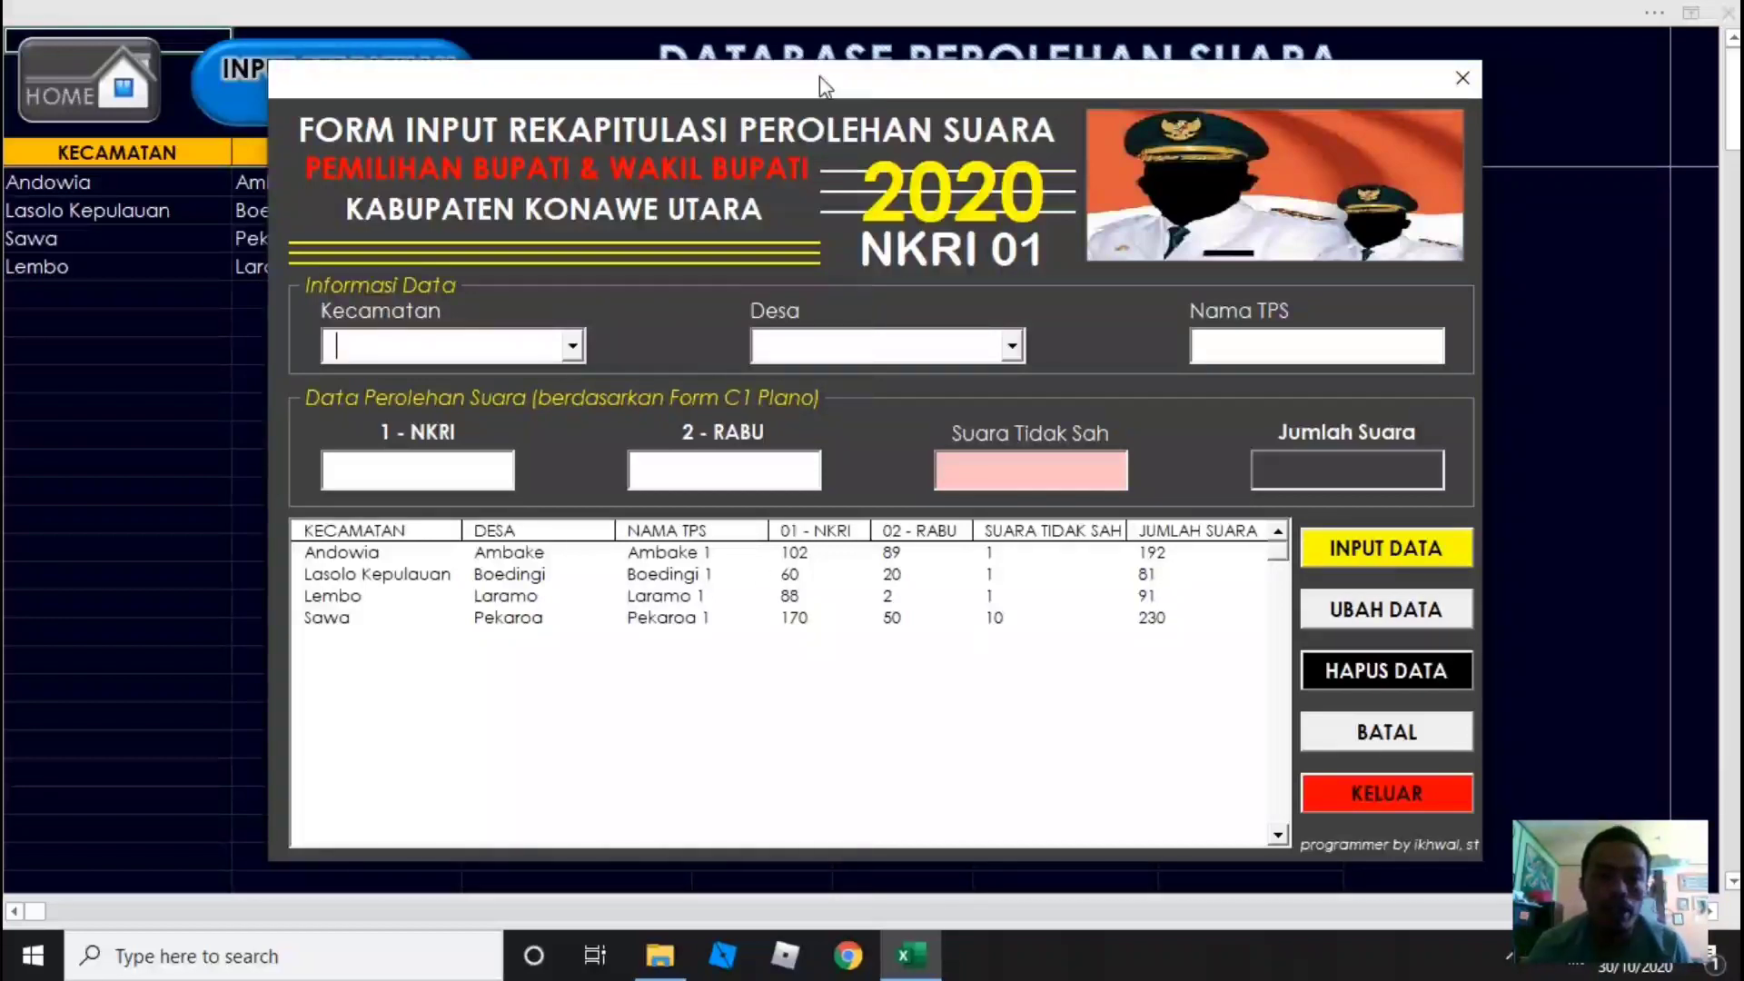
{"action": "left_click_drag", "start_coordinate": [820, 86], "coordinate": [811, 59]}
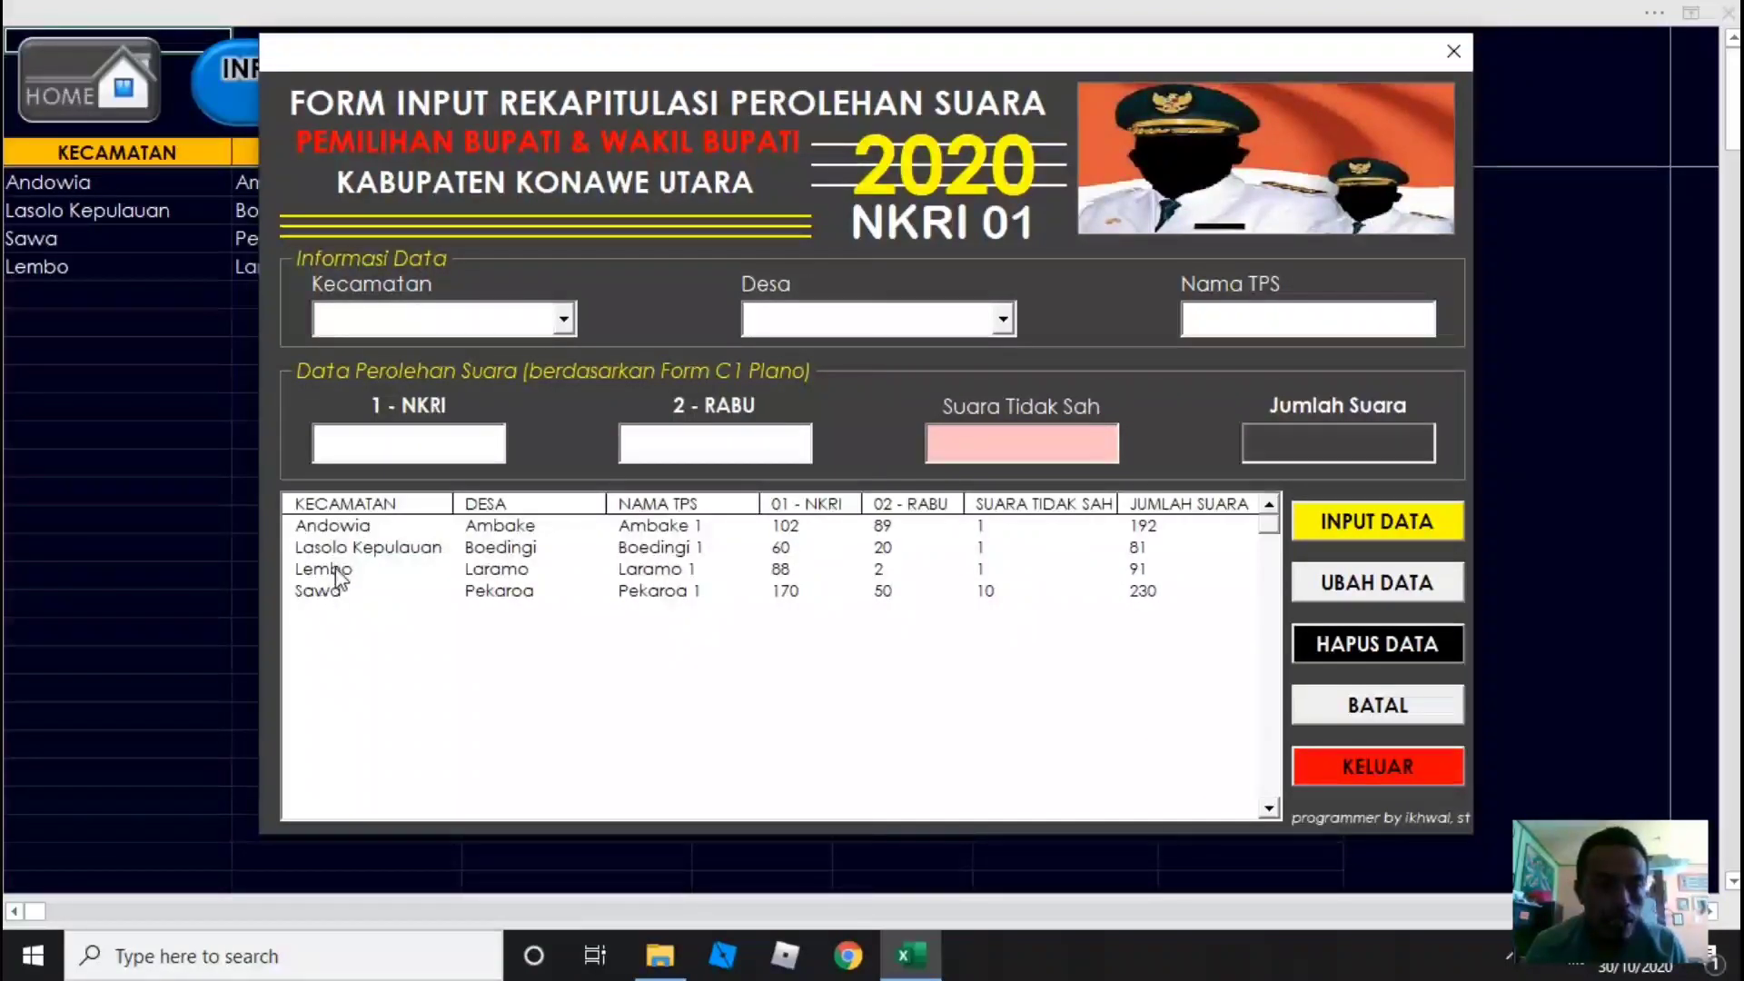
Choose Lasolo Kepulauan, Boedingi and TPS name Boedingi 1 in the form
{"action": "left_click", "coordinate": [564, 318]}
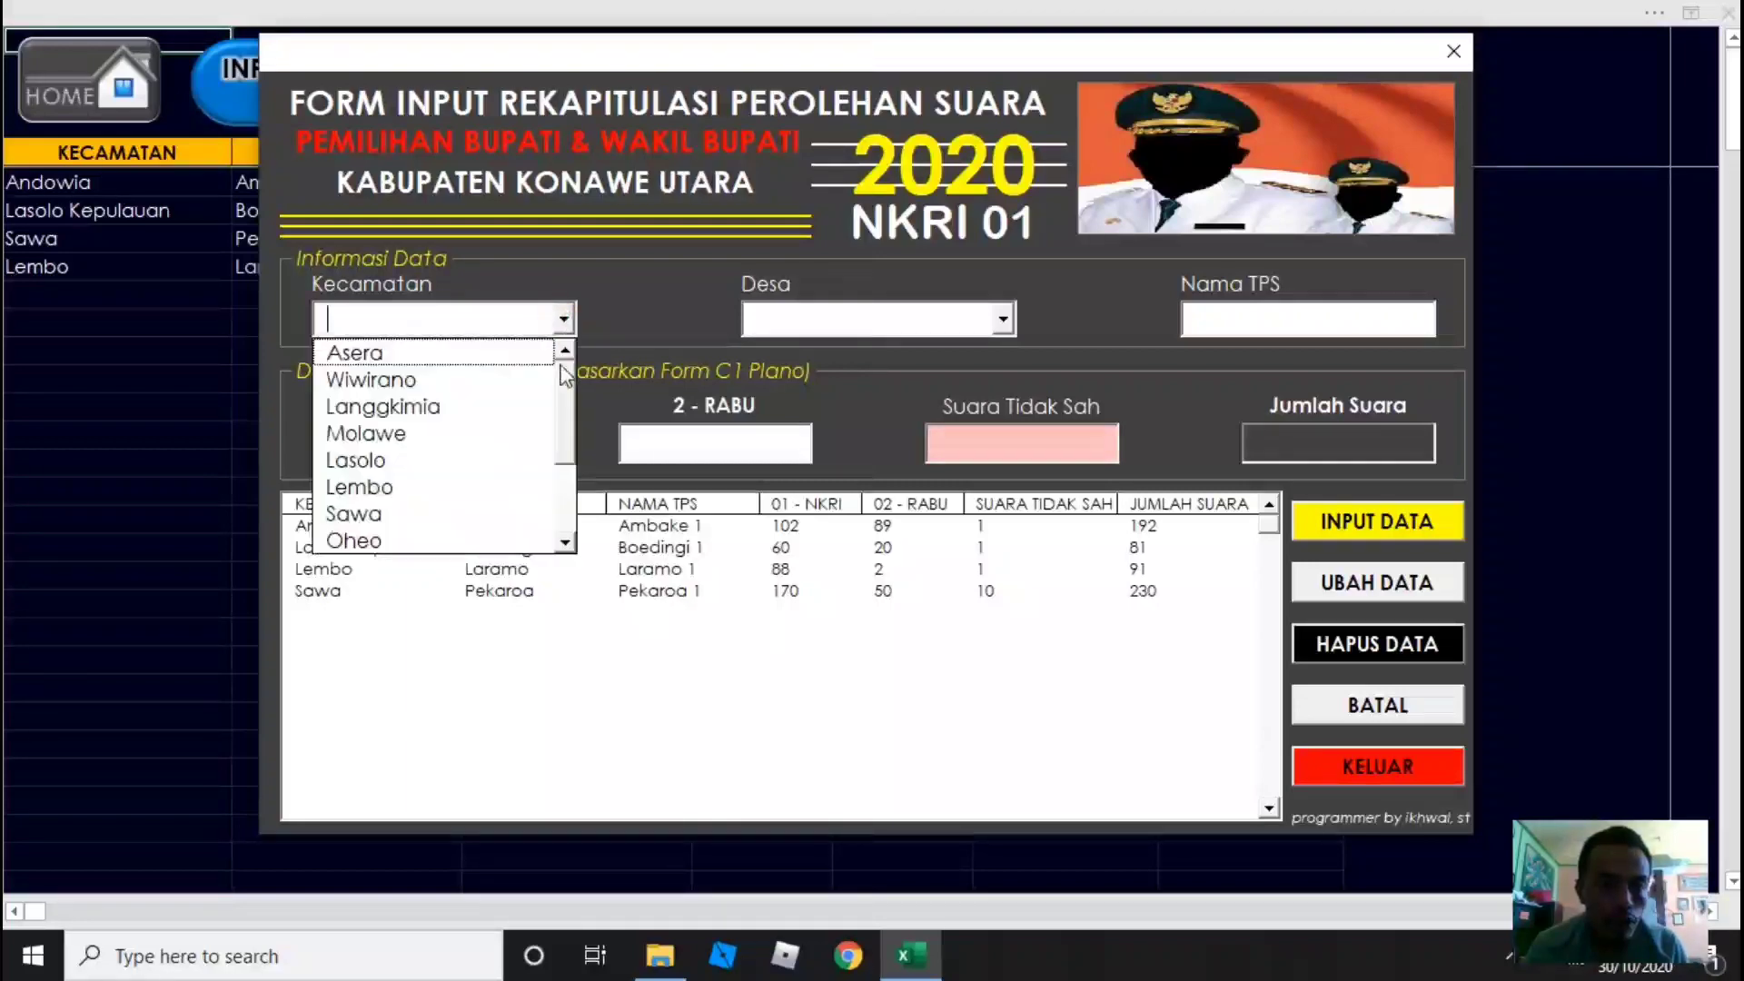
{"action": "left_click_drag", "start_coordinate": [560, 413], "coordinate": [564, 506]}
{"action": "scroll", "coordinate": [464, 522], "scroll_direction": "down", "scroll_amount": 1}
{"action": "left_click", "coordinate": [459, 516]}
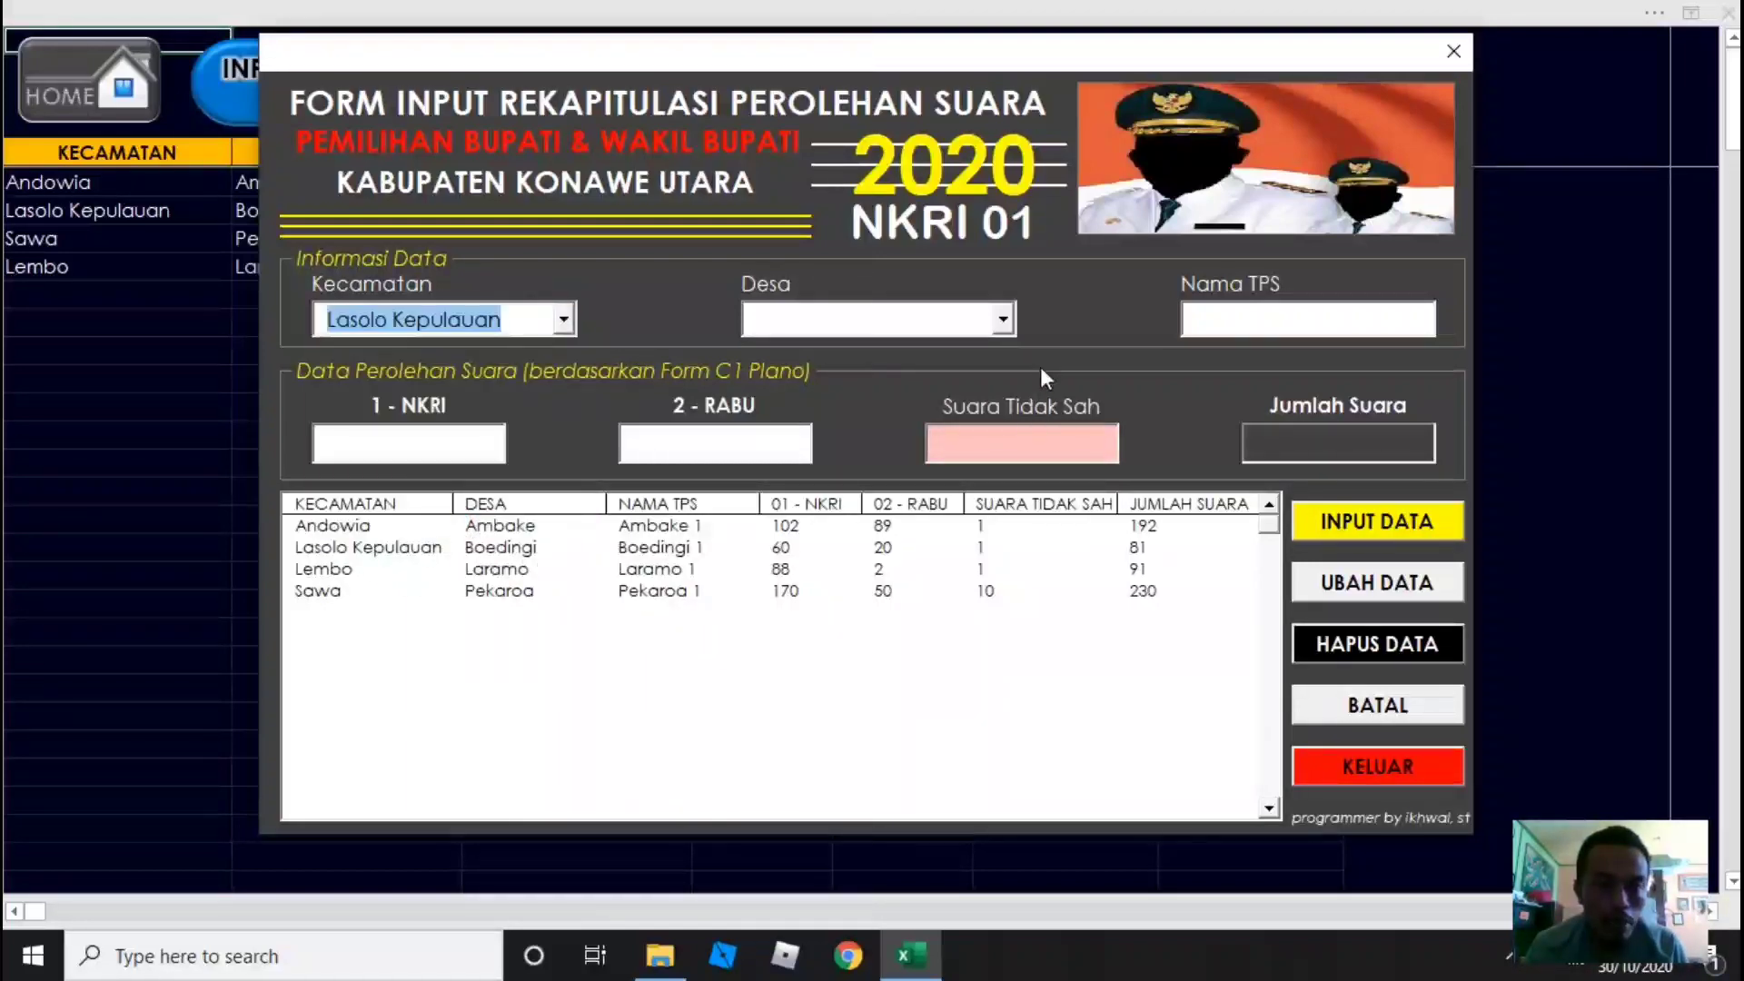
{"action": "left_click", "coordinate": [1003, 319]}
{"action": "left_click", "coordinate": [895, 350]}
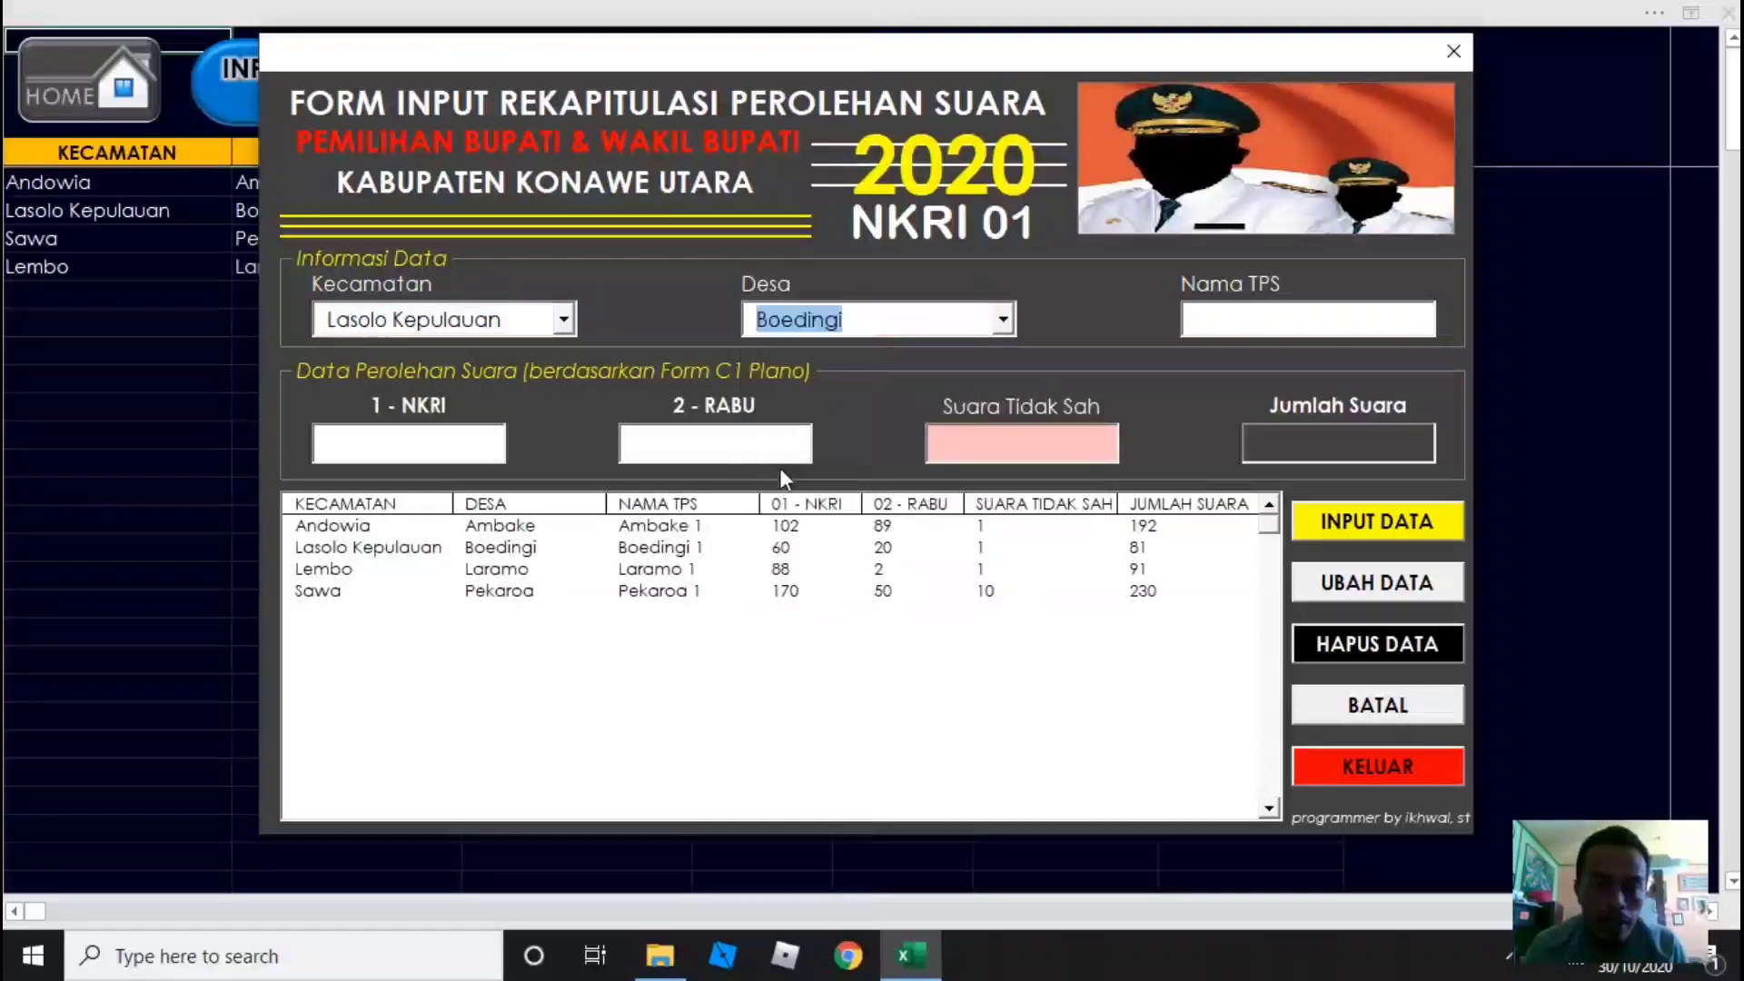
{"action": "left_click", "coordinate": [1268, 321]}
{"action": "type", "text": "B"}
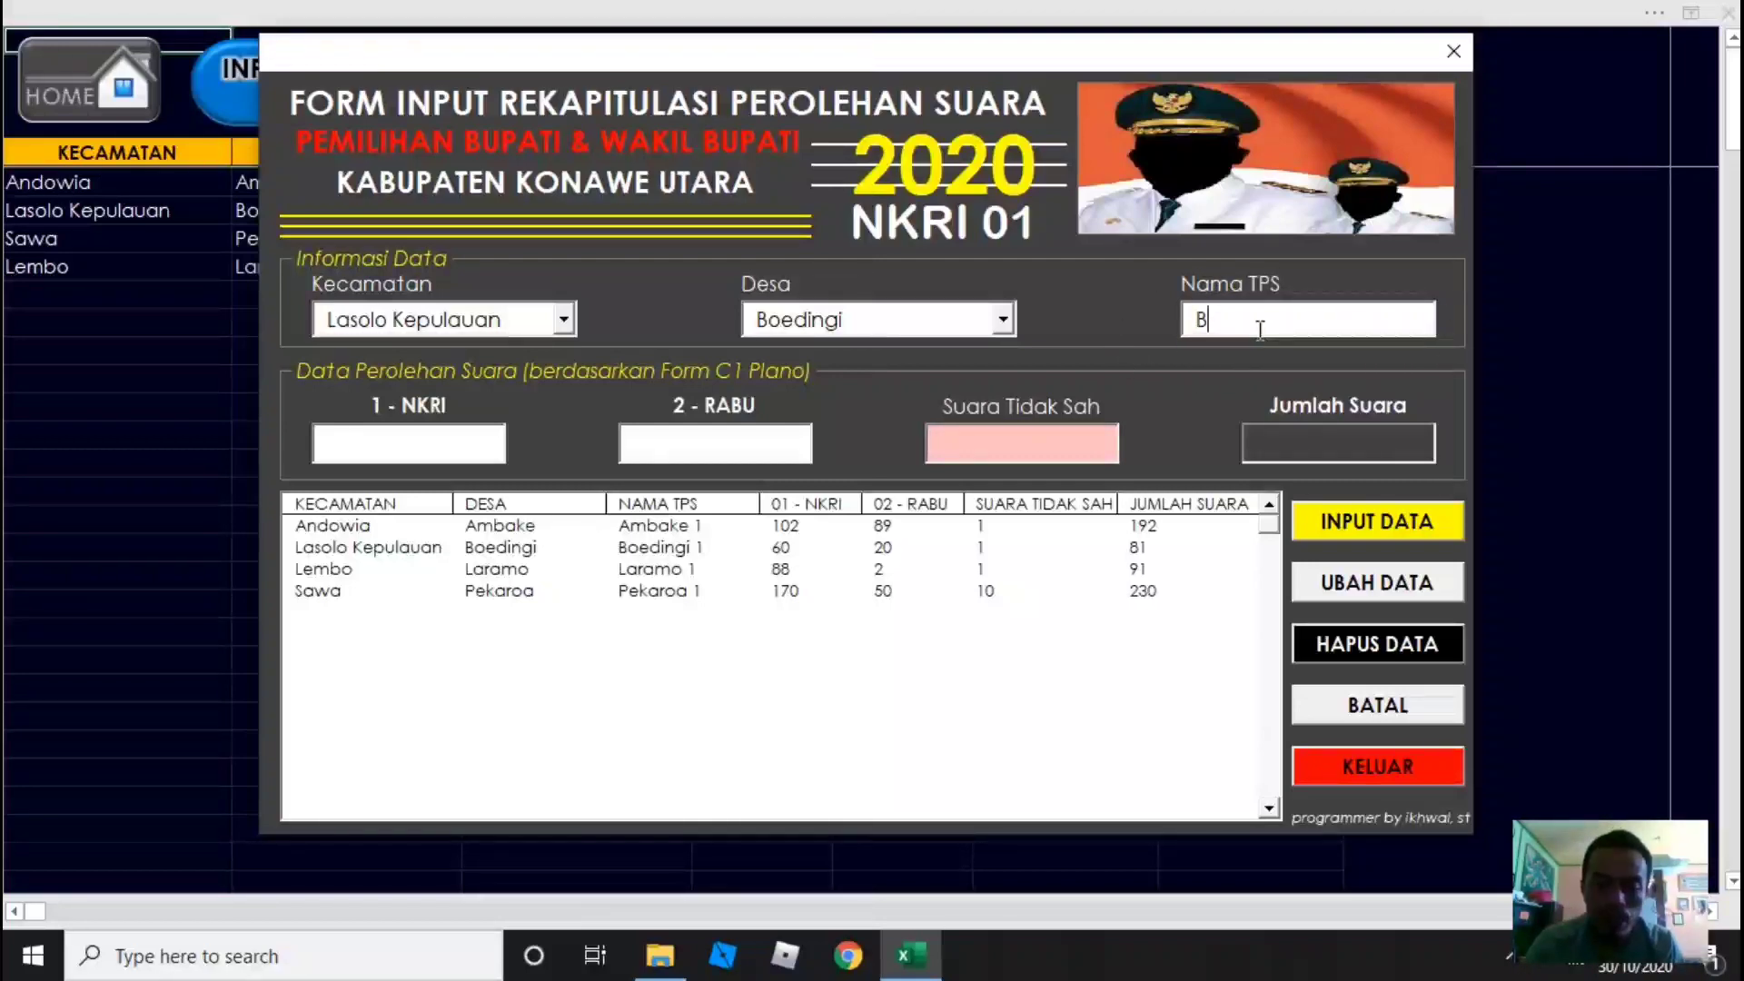
{"action": "type", "text": "oedingi 1"}
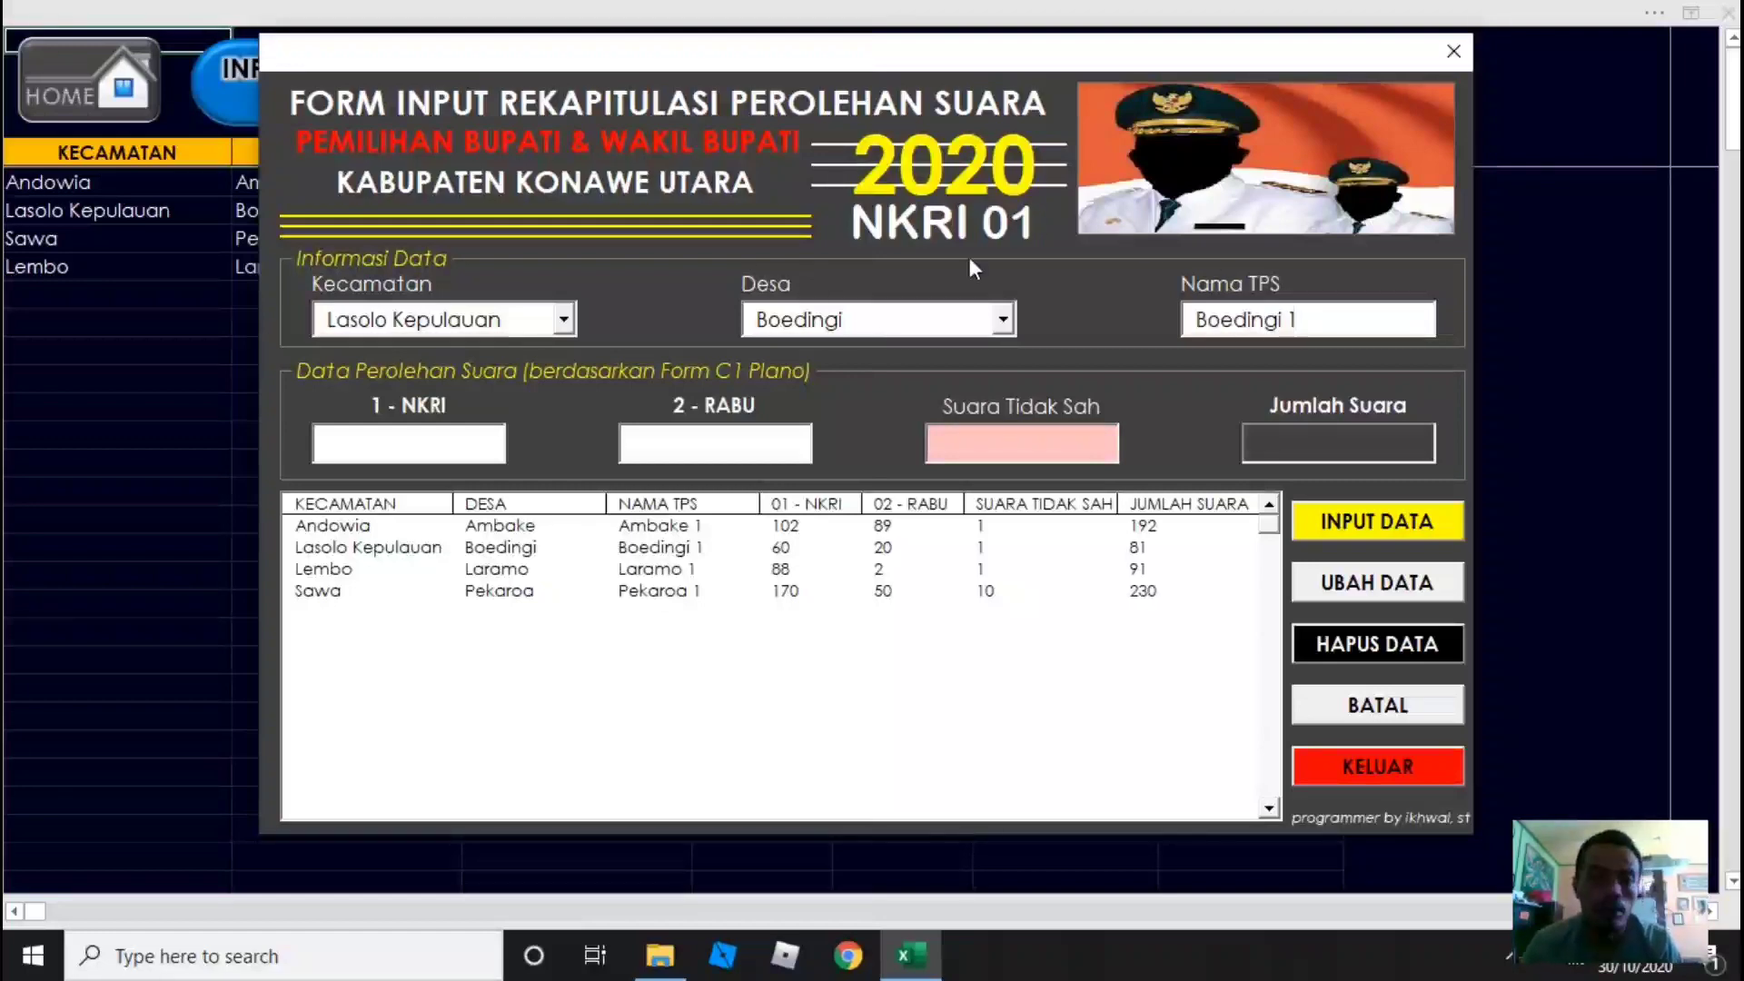
Enter 60 NKRI, 20 RABU and 1 invalid vote, and submit the duplicate entry
{"action": "left_click", "coordinate": [458, 443]}
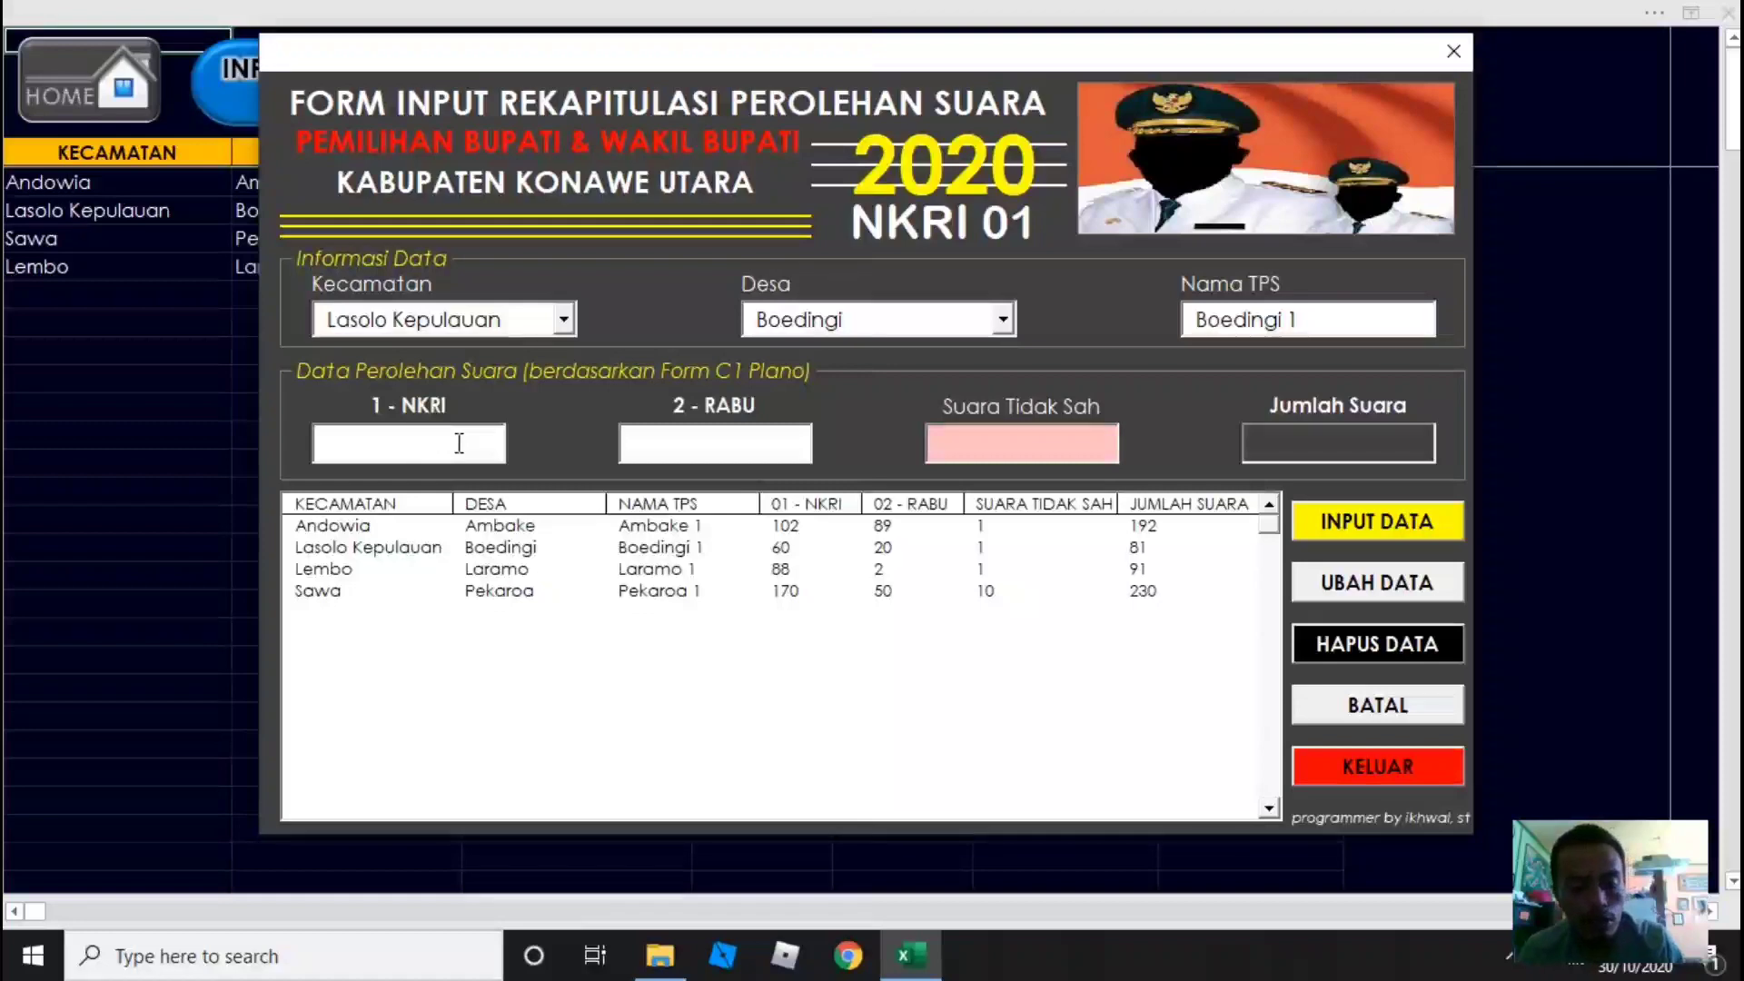
{"action": "type", "text": "70"}
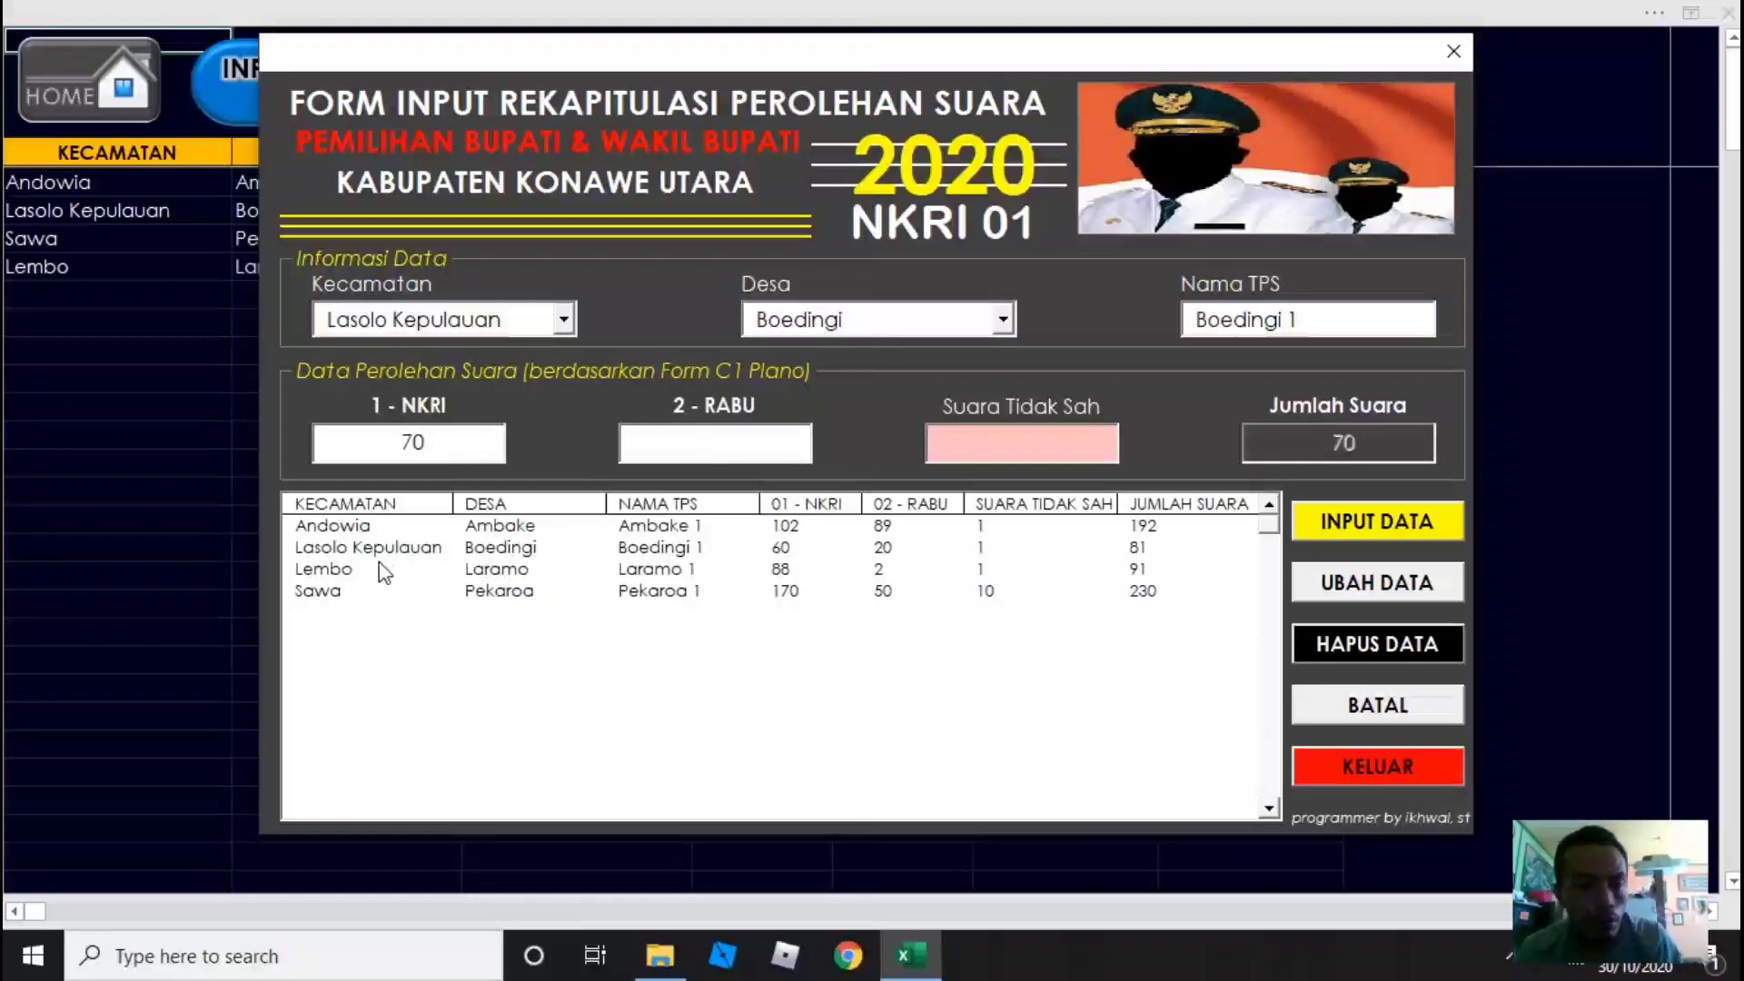
{"action": "double_click", "coordinate": [471, 445]}
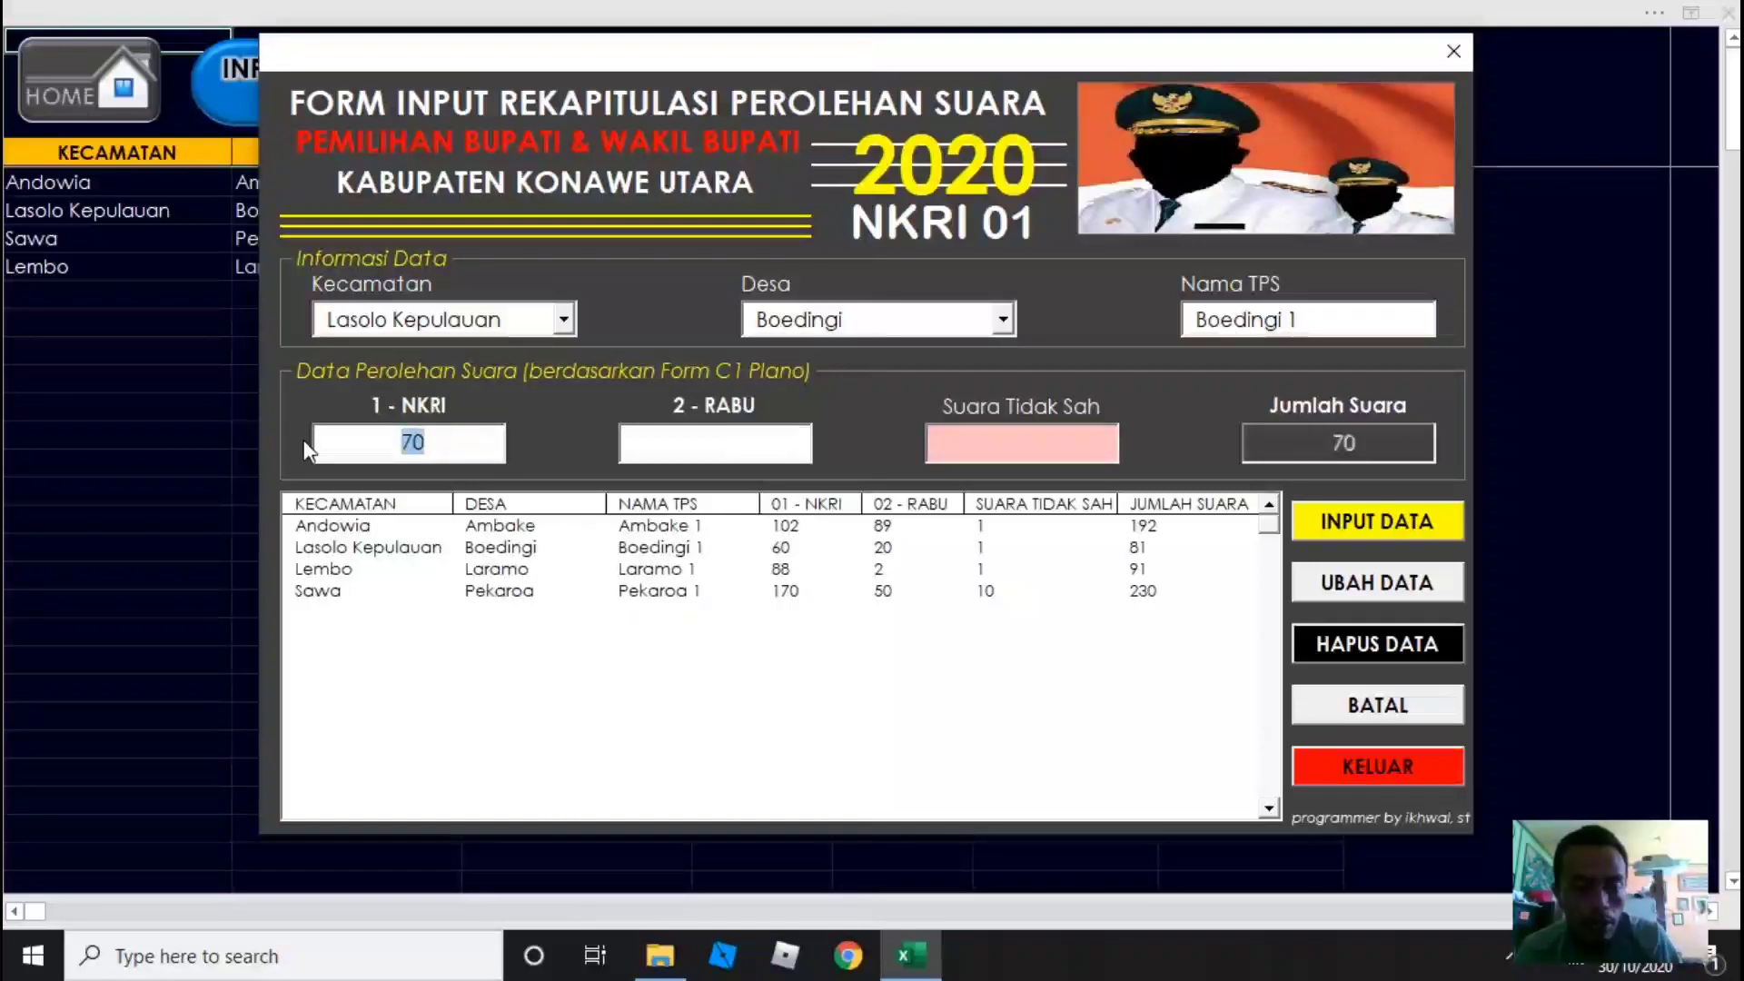
{"action": "type", "text": "60"}
{"action": "left_click", "coordinate": [729, 444]}
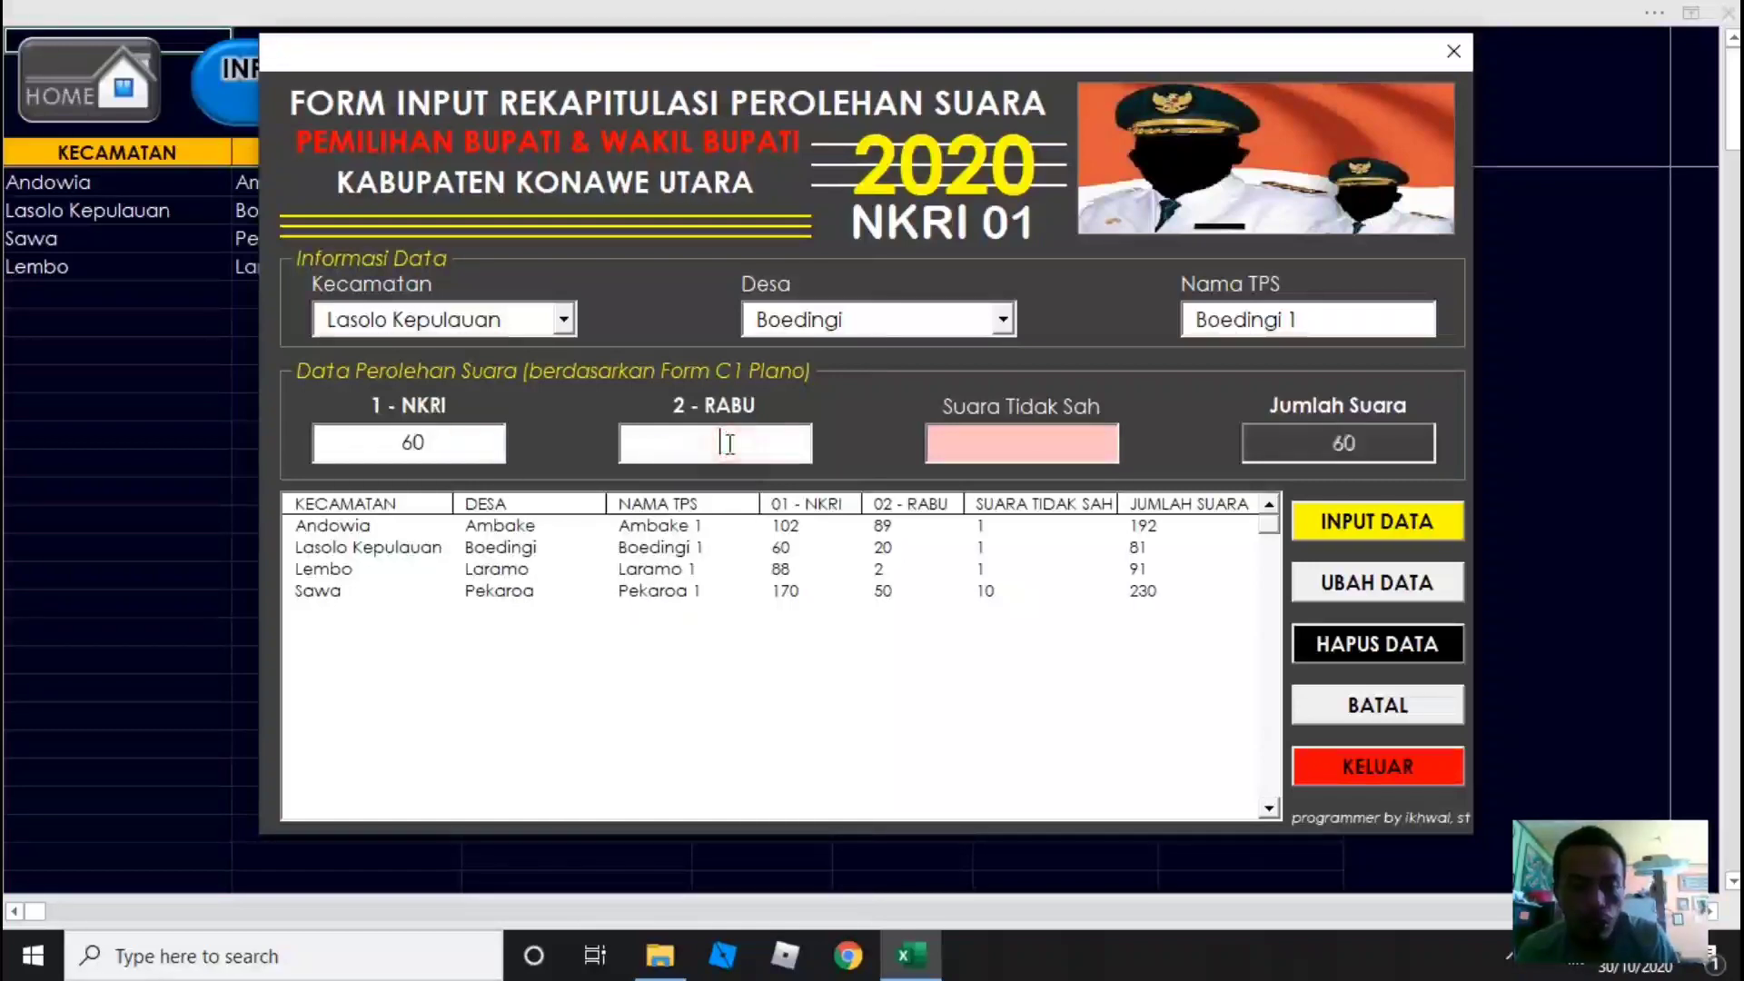
{"action": "type", "text": "20"}
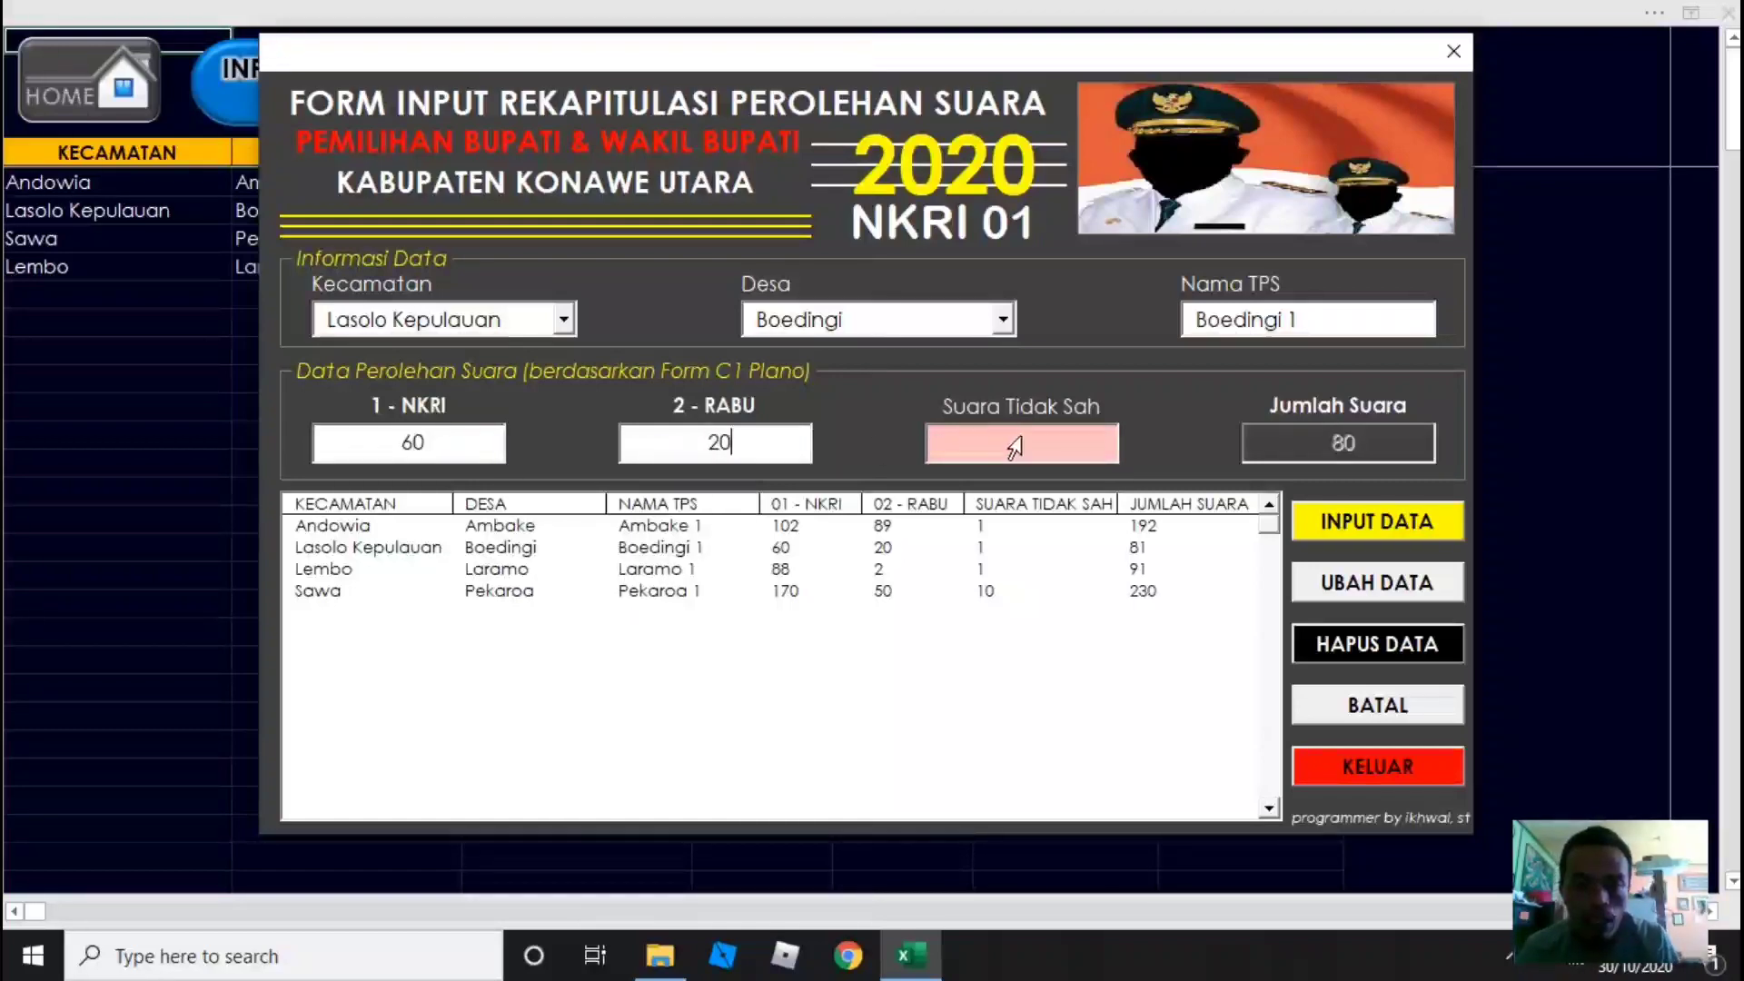
{"action": "type", "text": "1"}
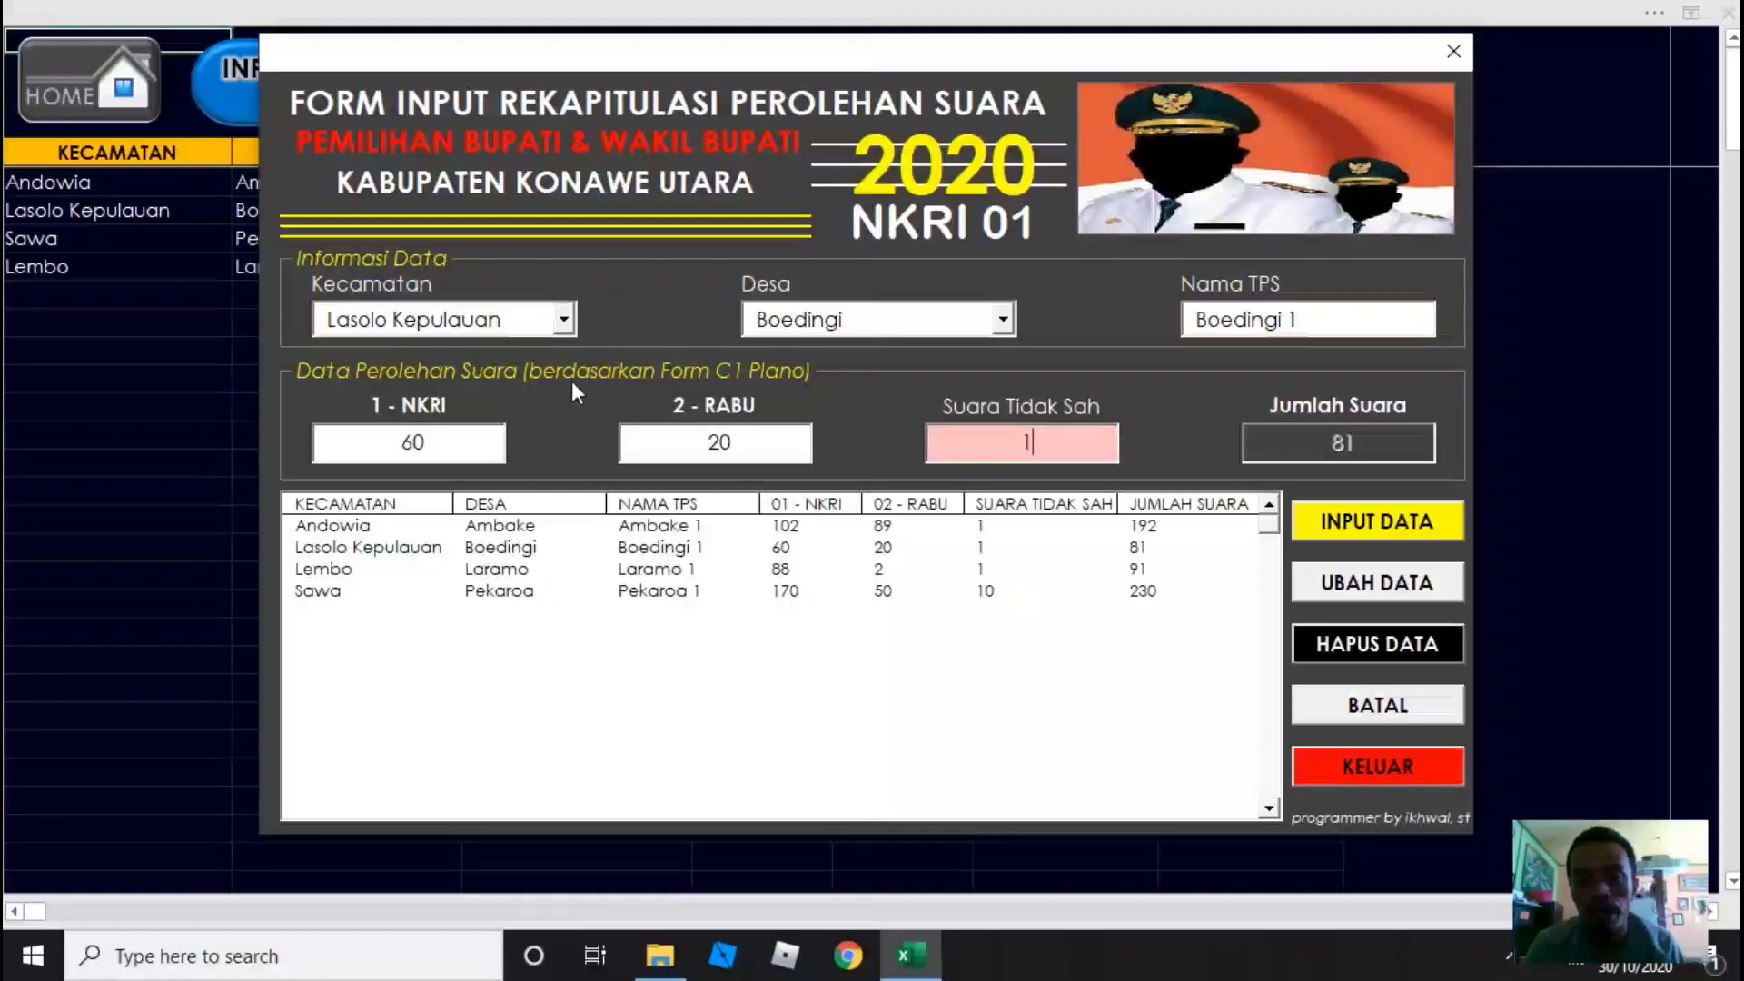
{"action": "left_click", "coordinate": [1382, 523]}
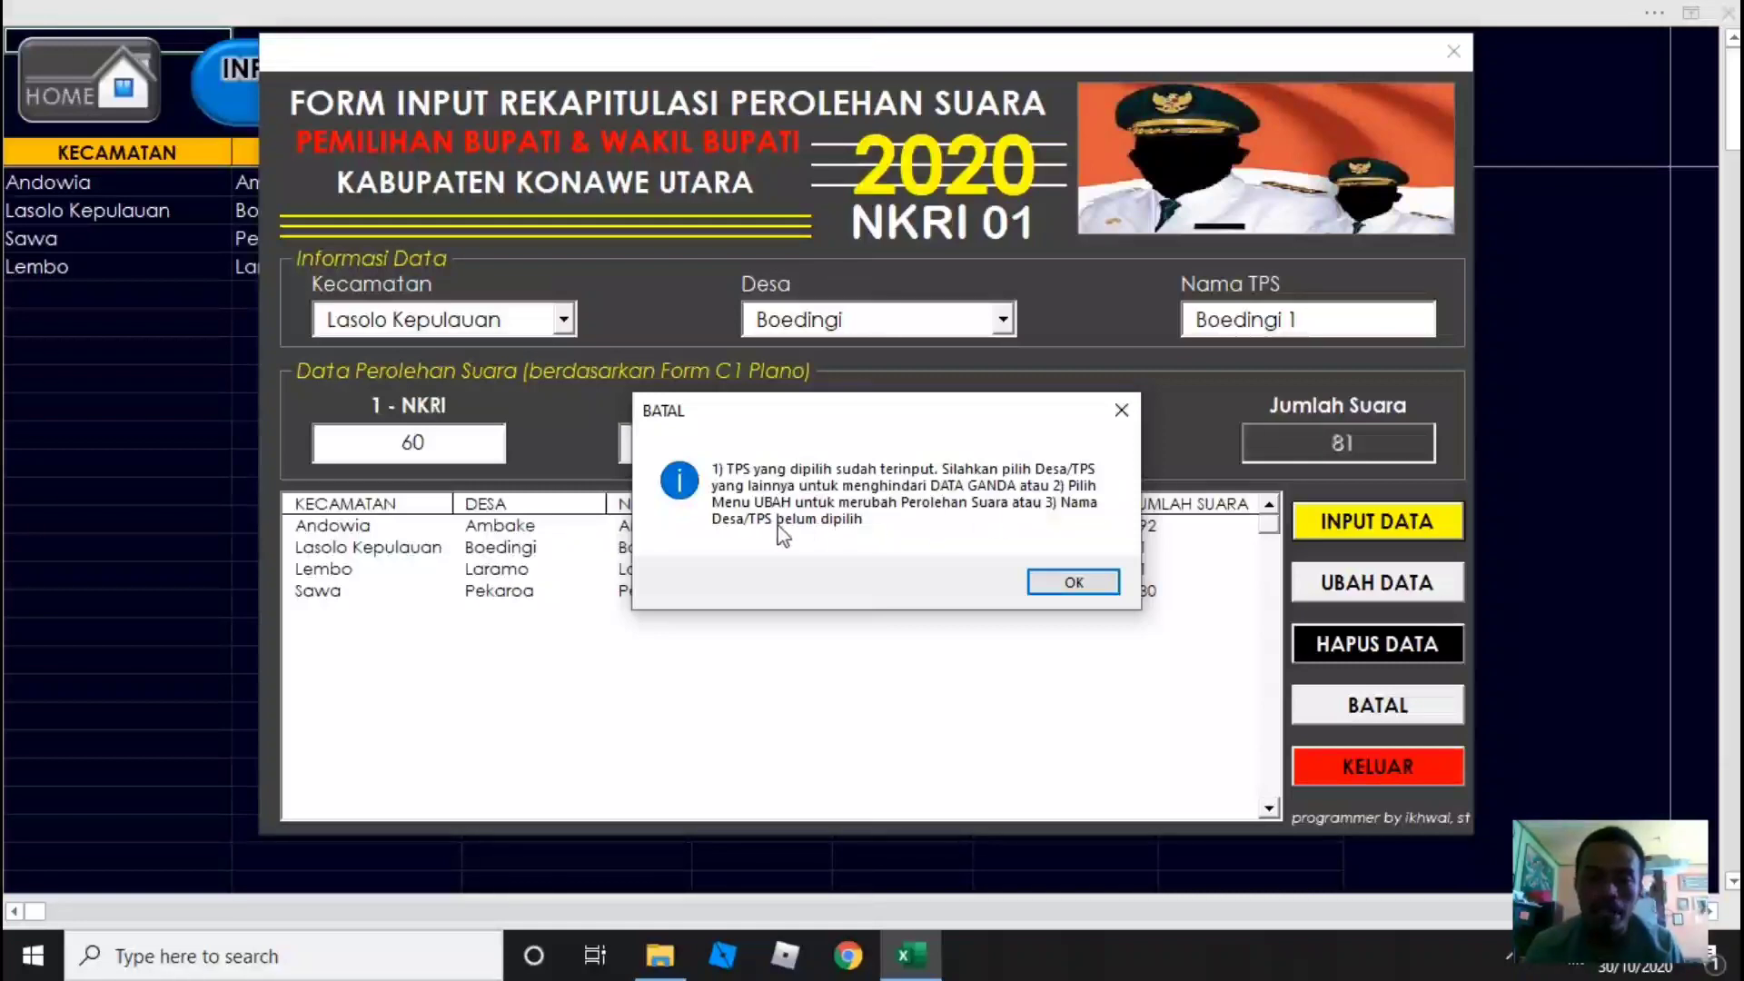
Change the entry to Boedingi 2 with 70 NKRI, 35 RABU and 5 invalid, and submit it
{"action": "left_click", "coordinate": [1072, 582]}
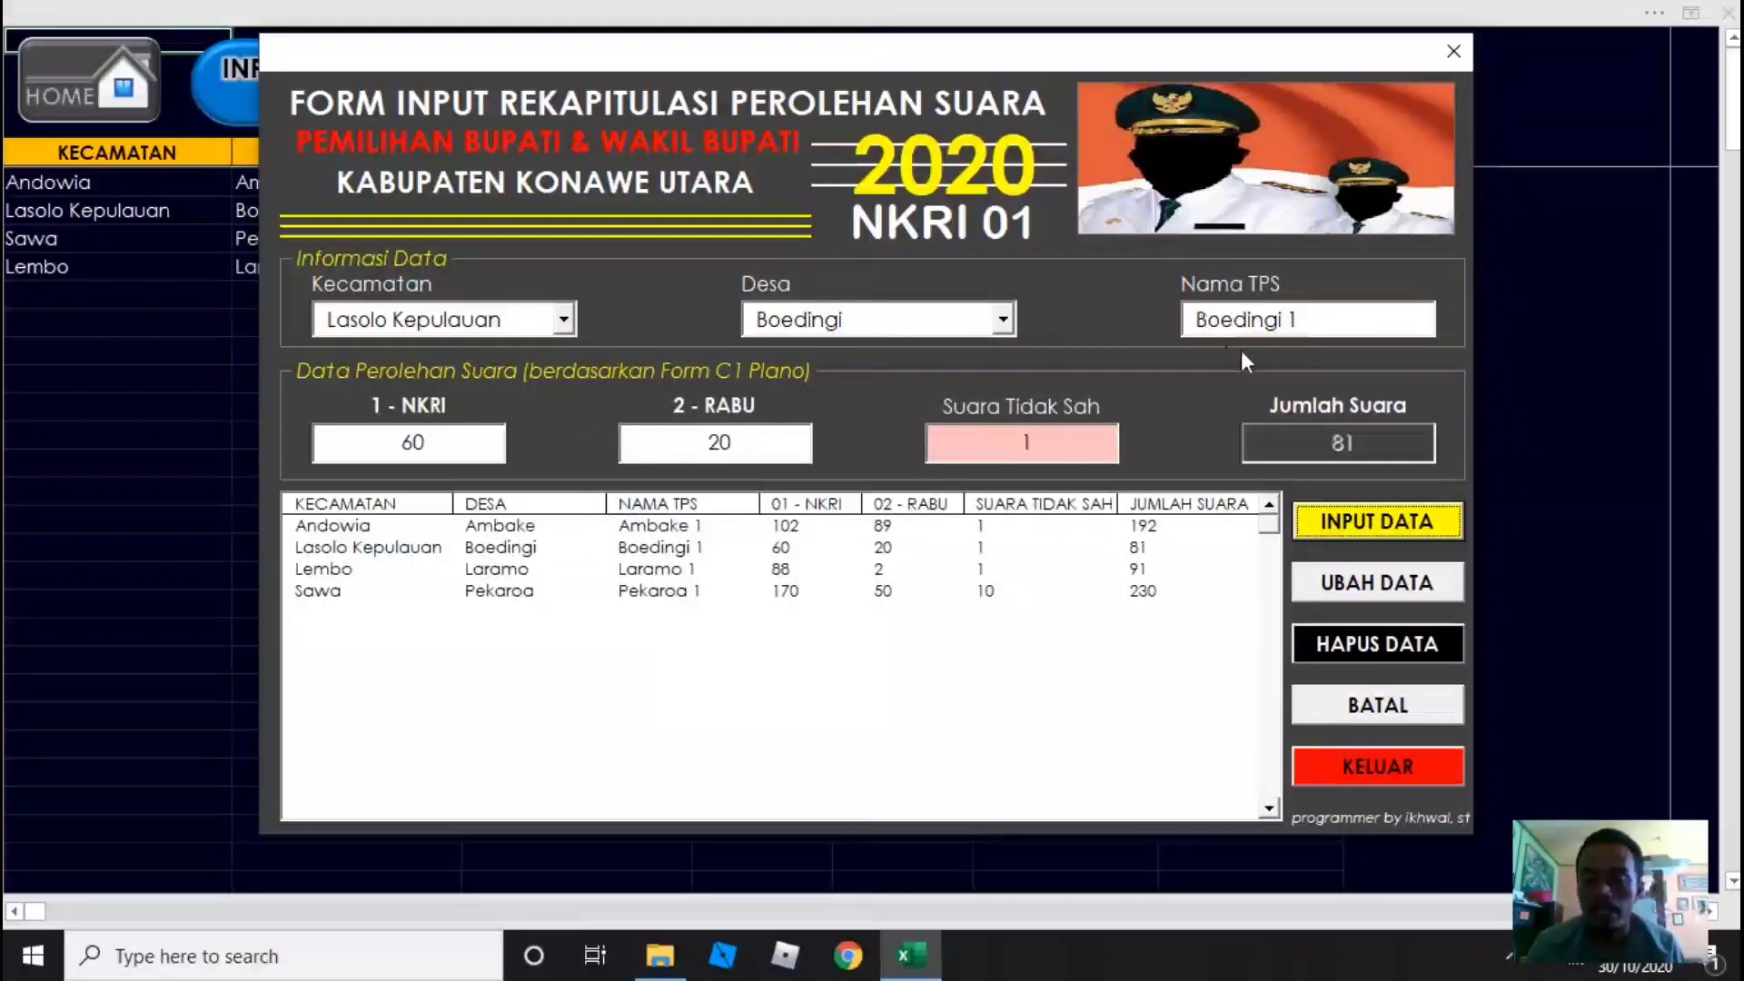
{"action": "left_click", "coordinate": [1319, 313]}
{"action": "type", "text": "2"}
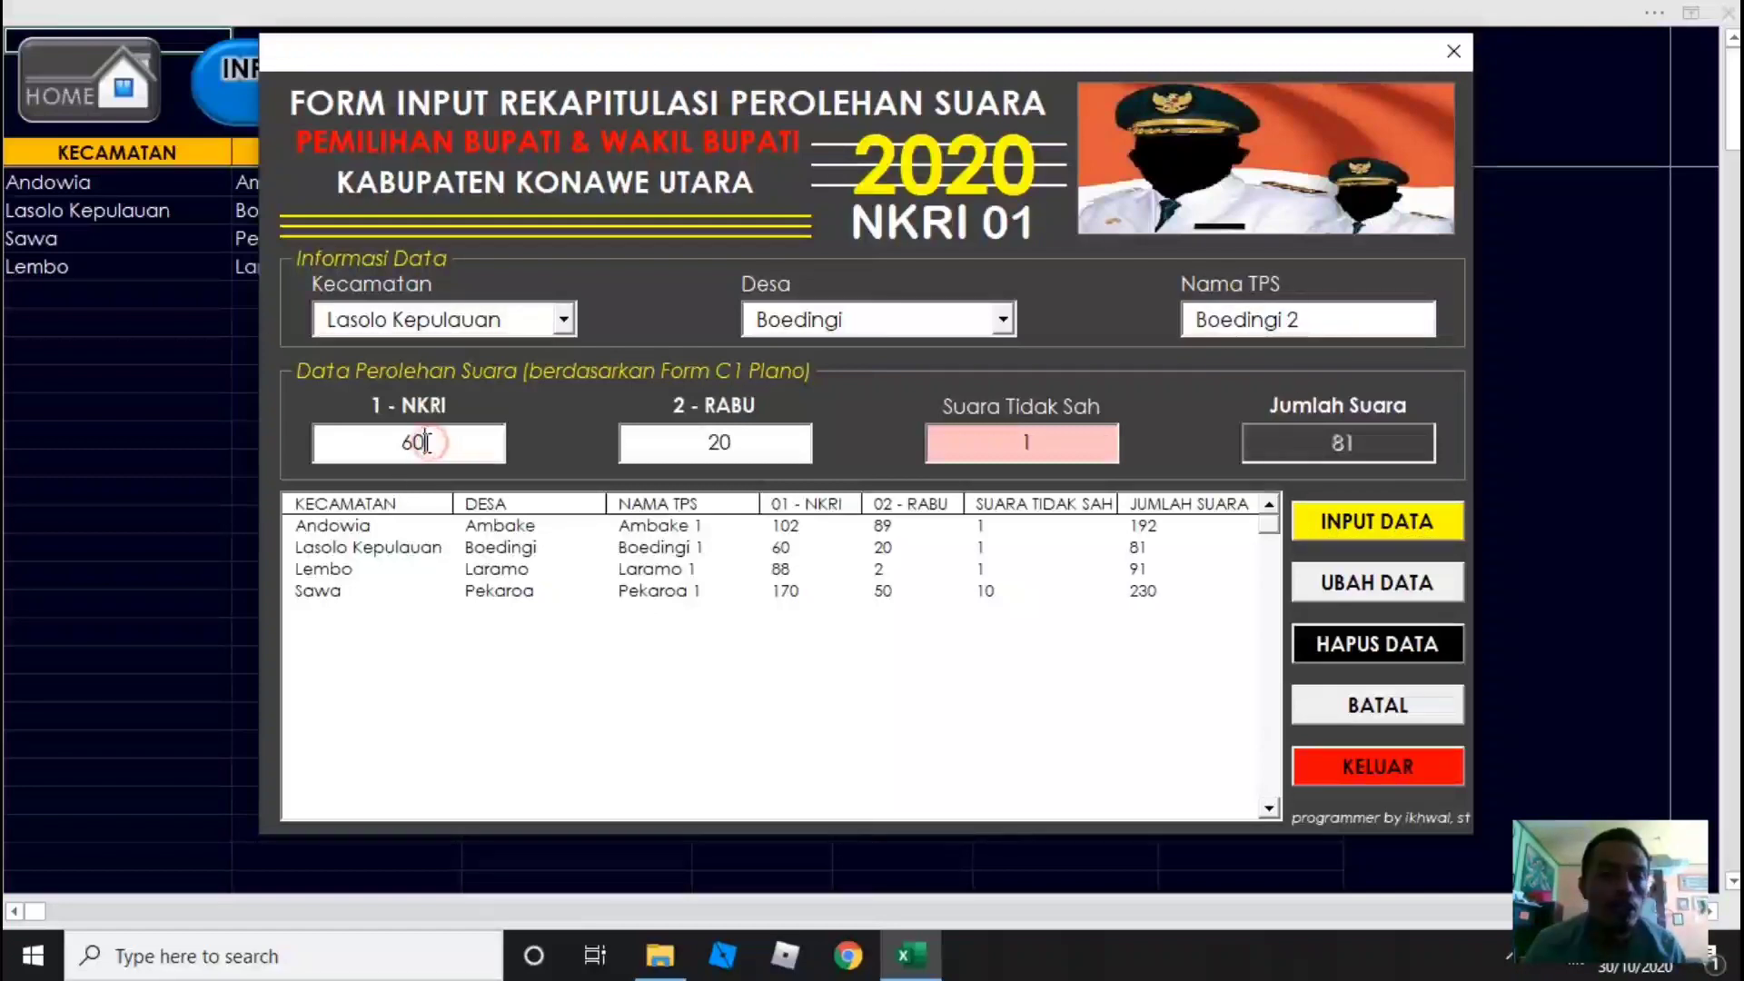
{"action": "double_click", "coordinate": [406, 444]}
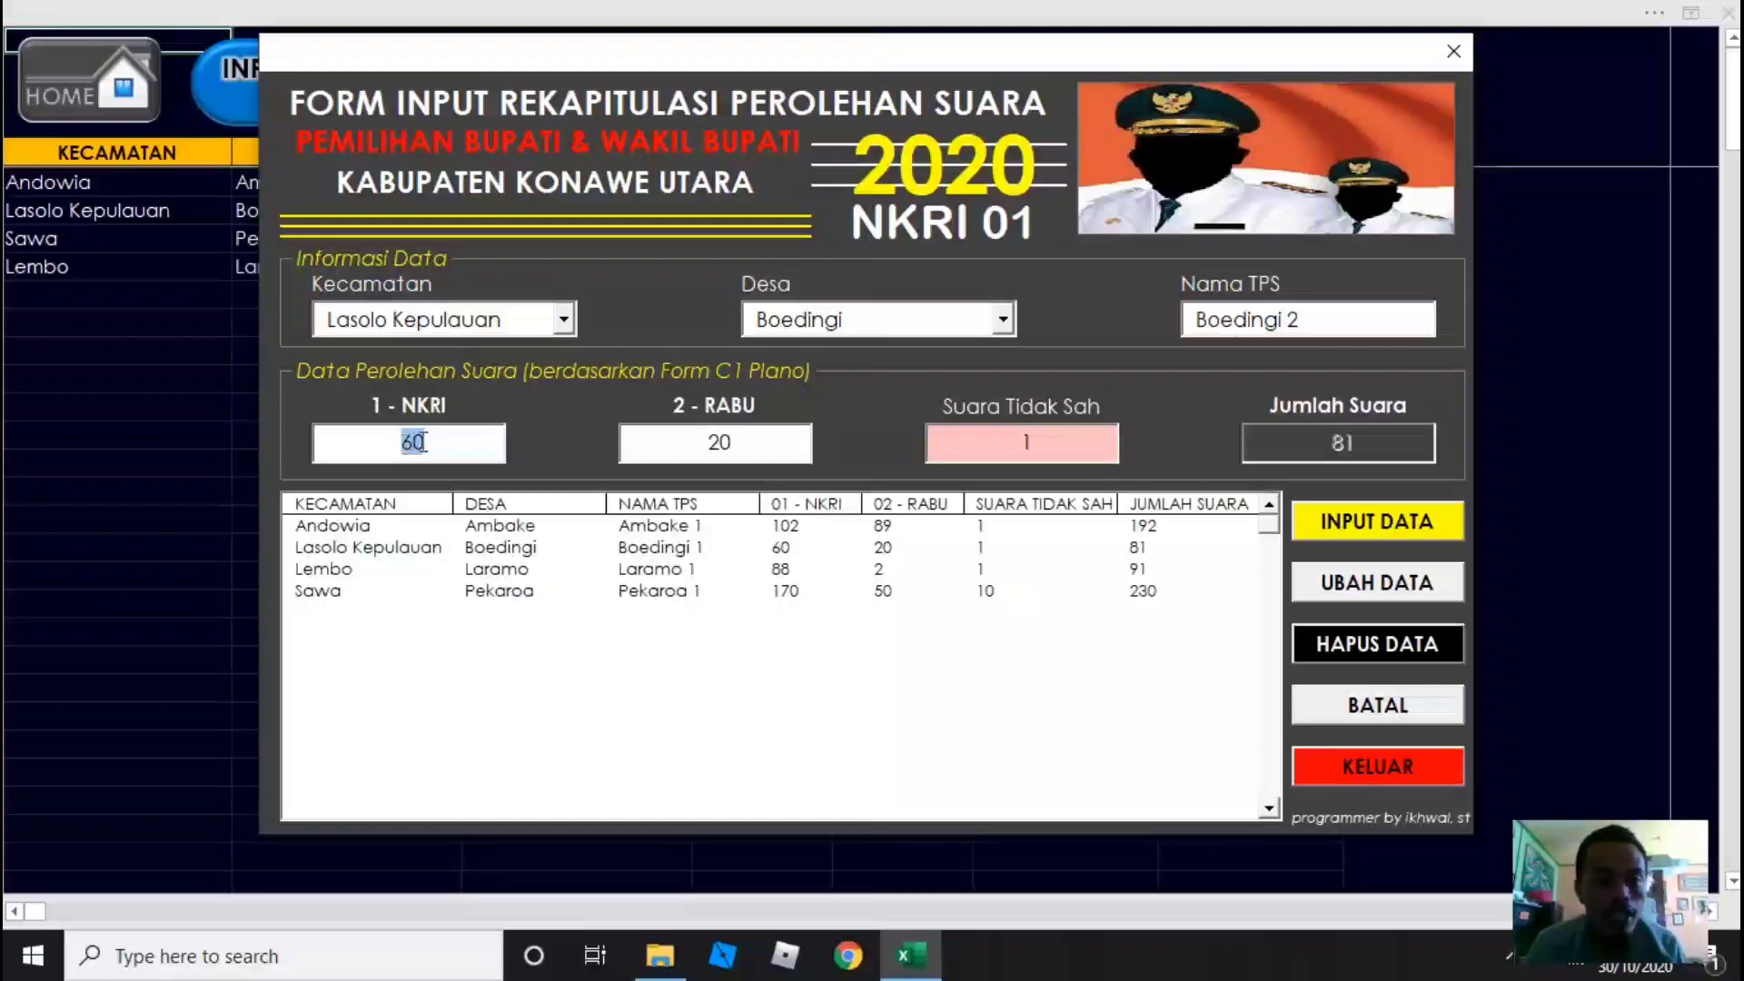
{"action": "type", "text": "70"}
{"action": "left_click", "coordinate": [740, 442]}
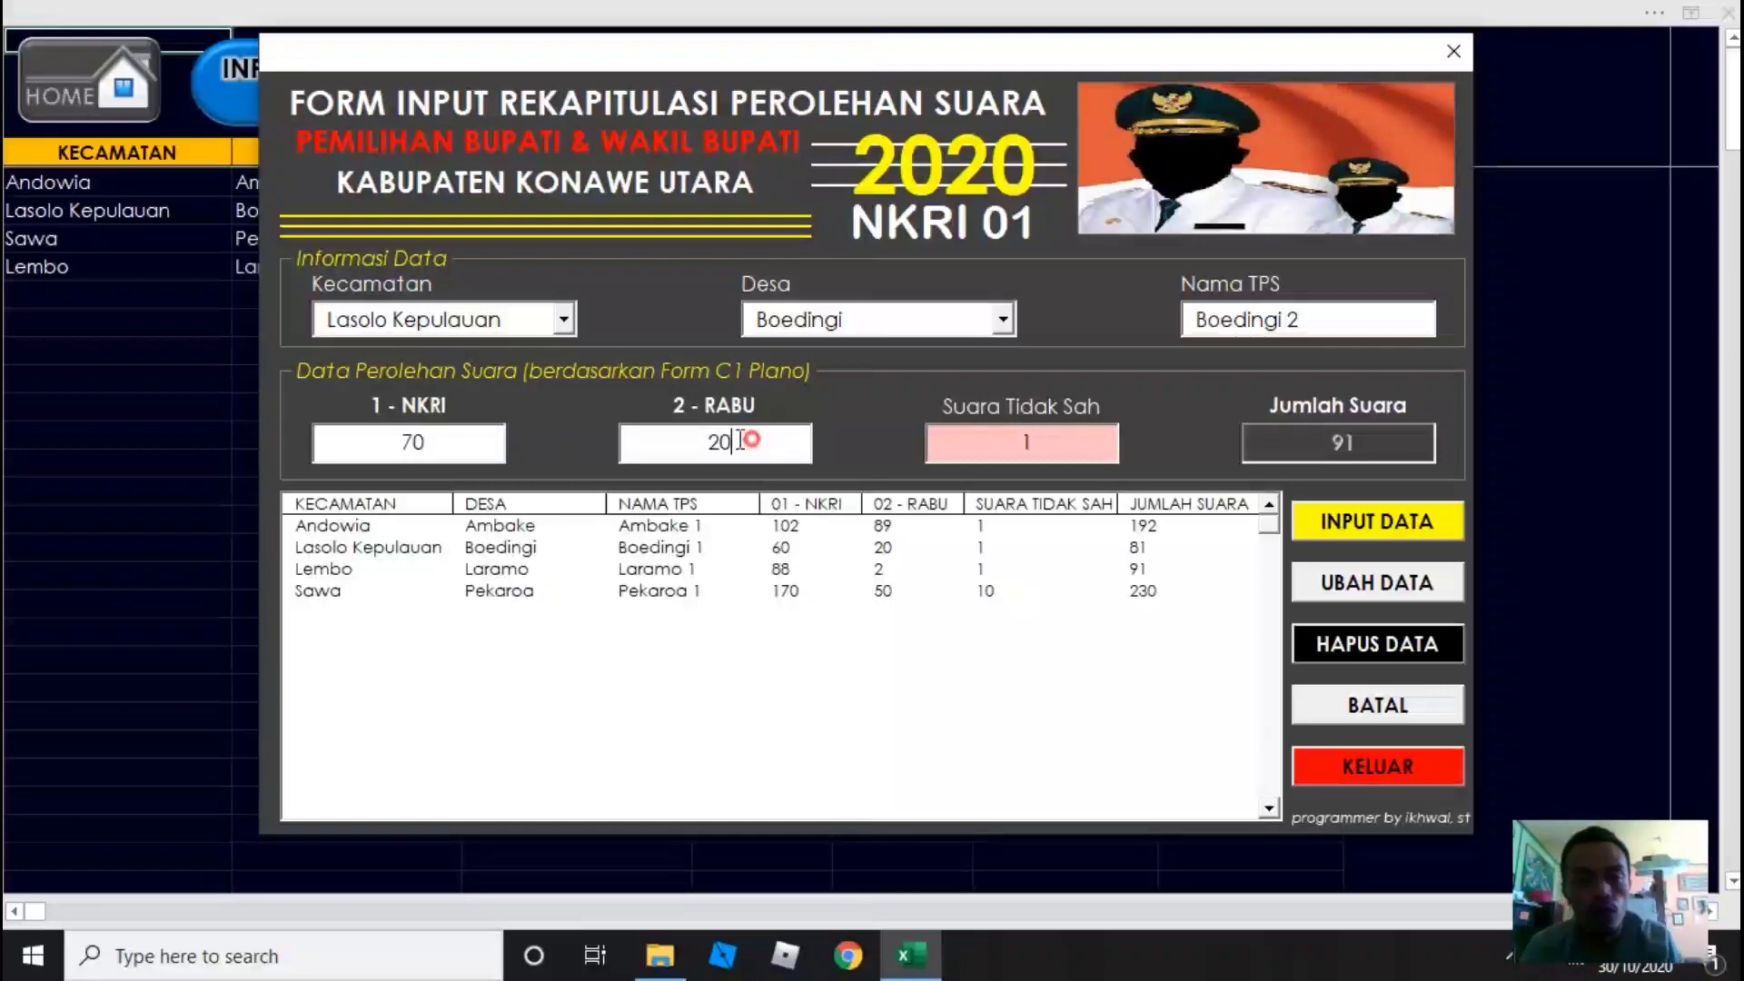
{"action": "double_click", "coordinate": [740, 441]}
{"action": "type", "text": "35"}
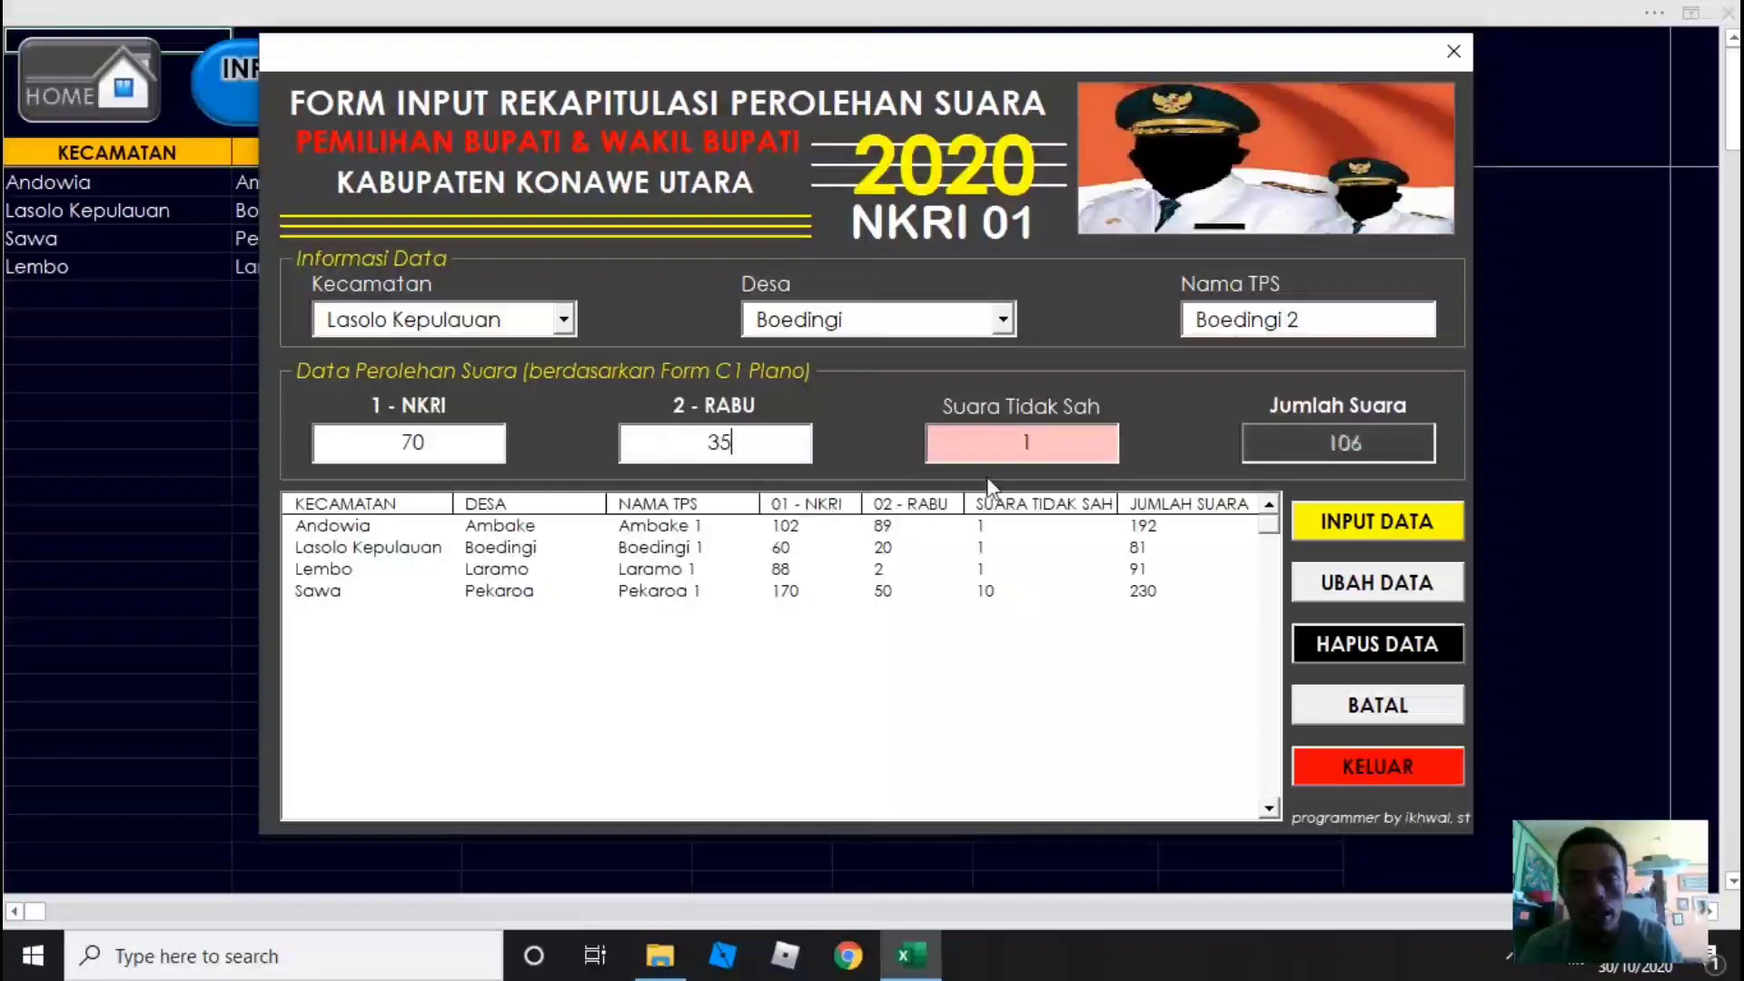
{"action": "double_click", "coordinate": [1031, 444]}
{"action": "type", "text": "5"}
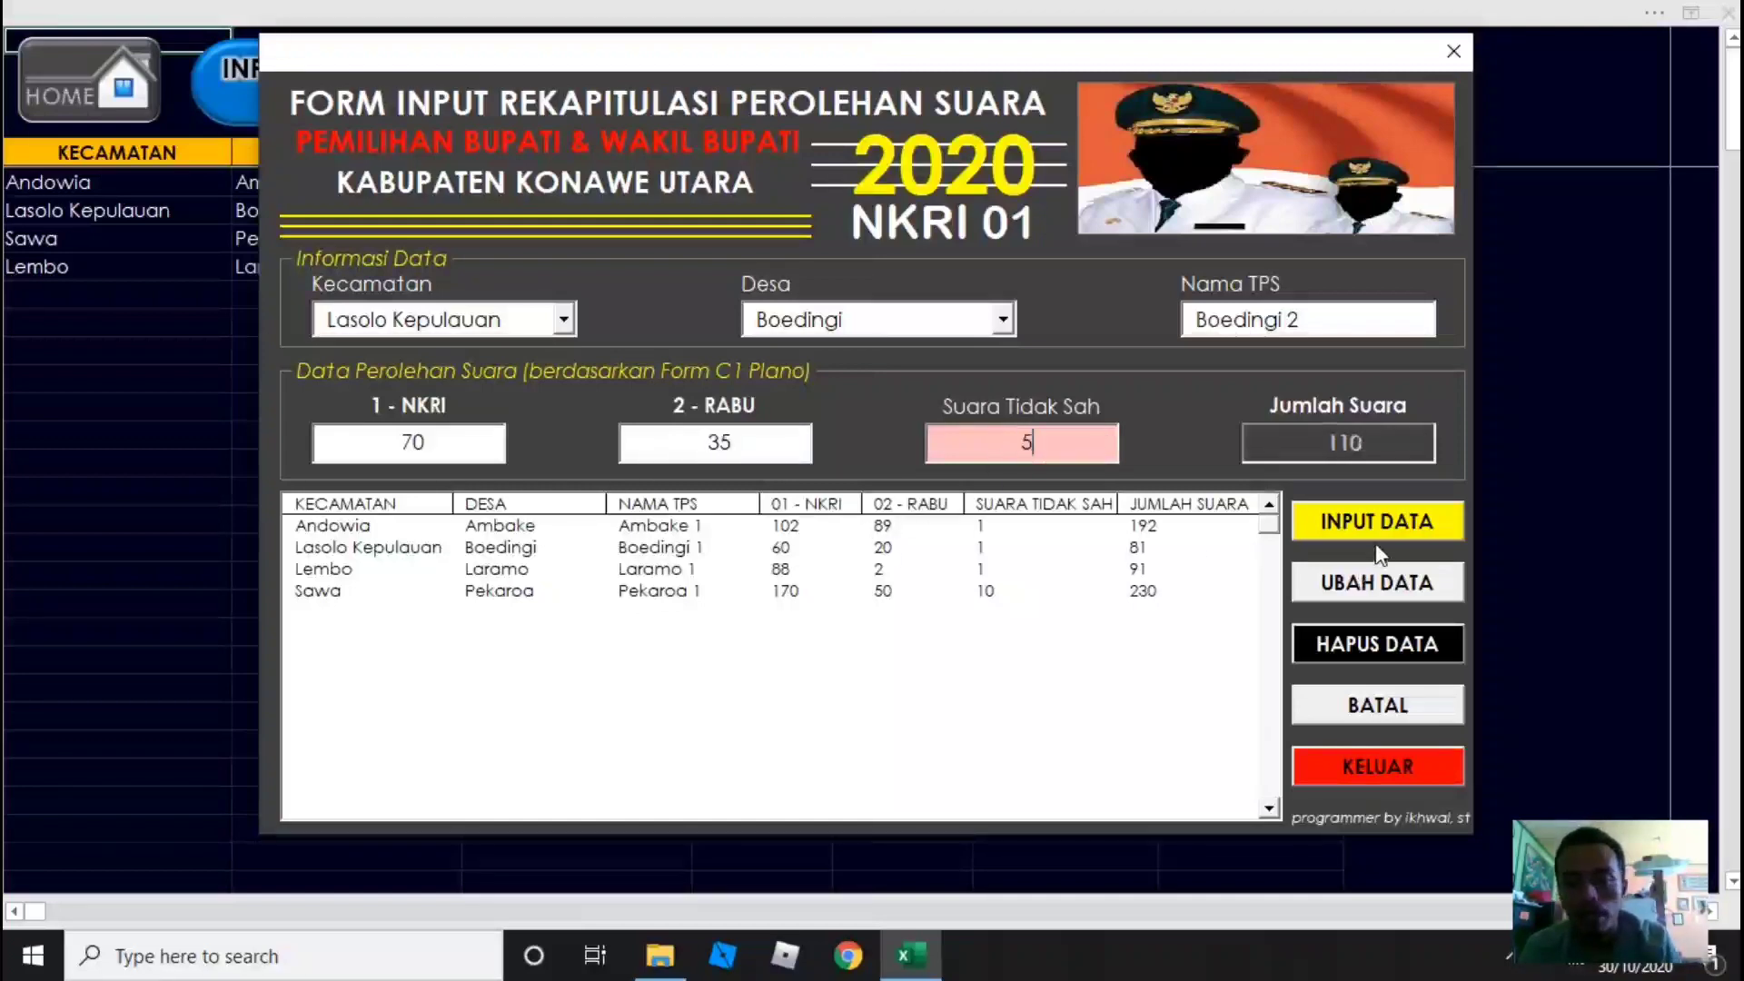
{"action": "left_click", "coordinate": [1376, 546]}
Acknowledge the added record and close the input form, reopening and closing it once more
{"action": "left_click", "coordinate": [979, 571]}
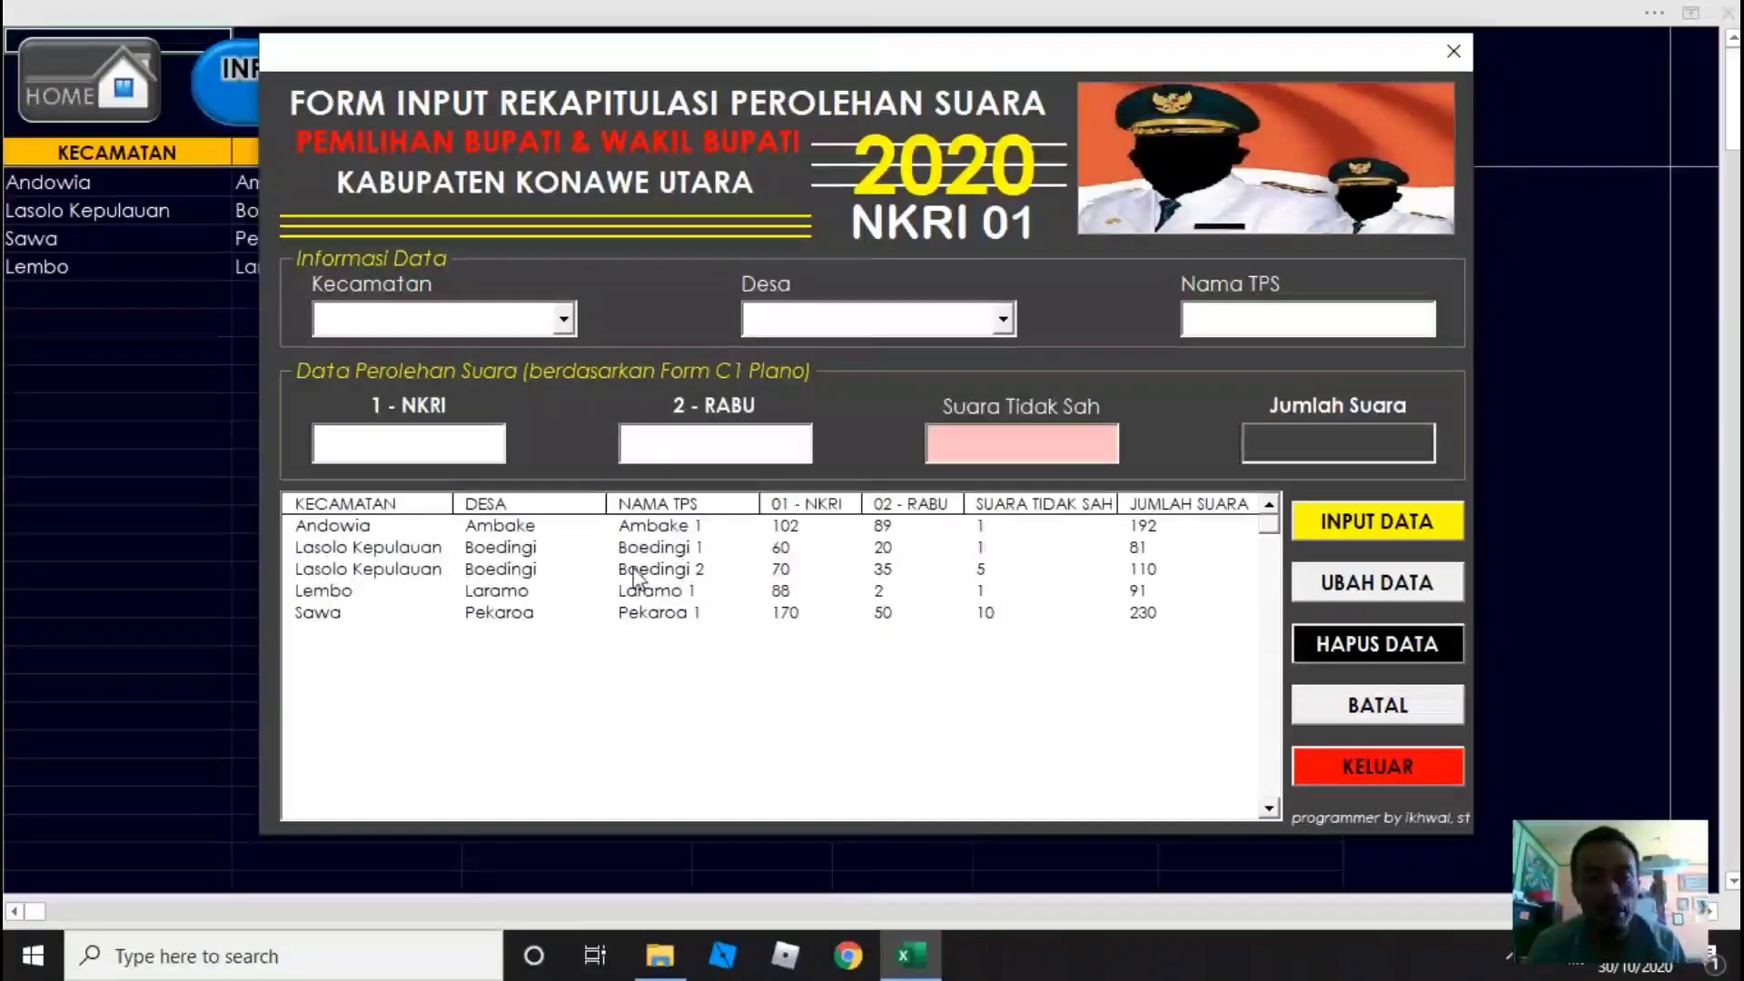
{"action": "left_click", "coordinate": [1384, 759]}
{"action": "left_click", "coordinate": [865, 572]}
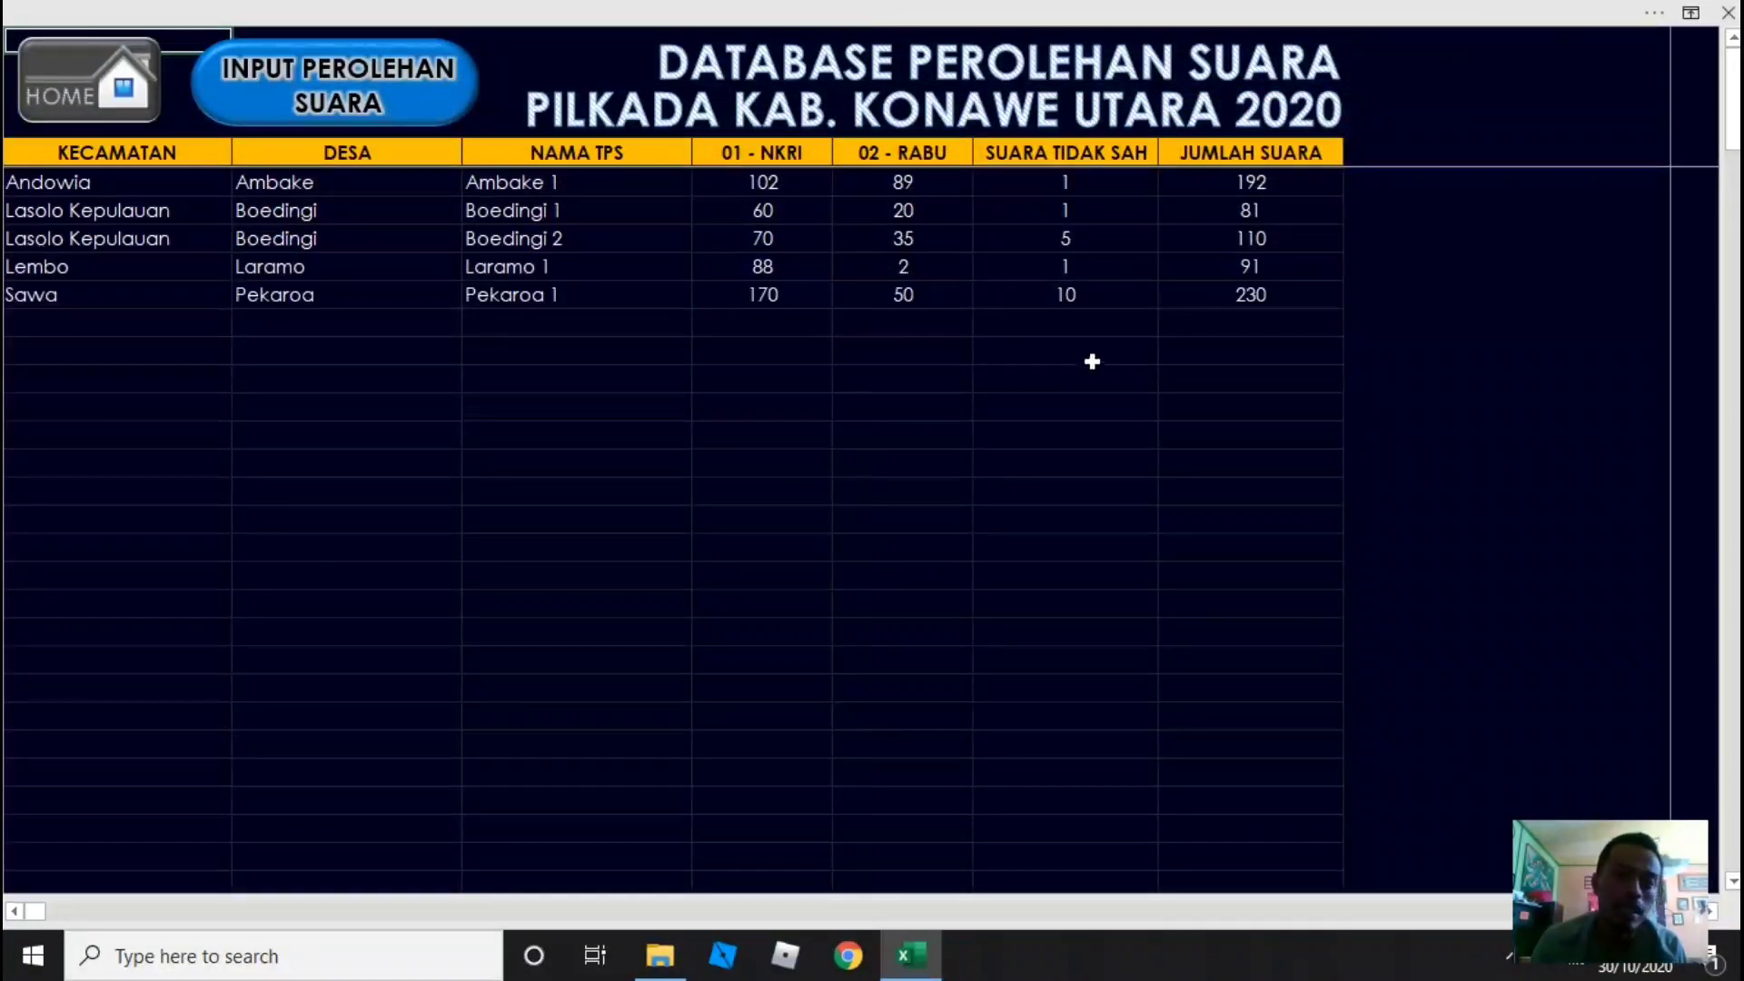
{"action": "left_click", "coordinate": [1092, 360]}
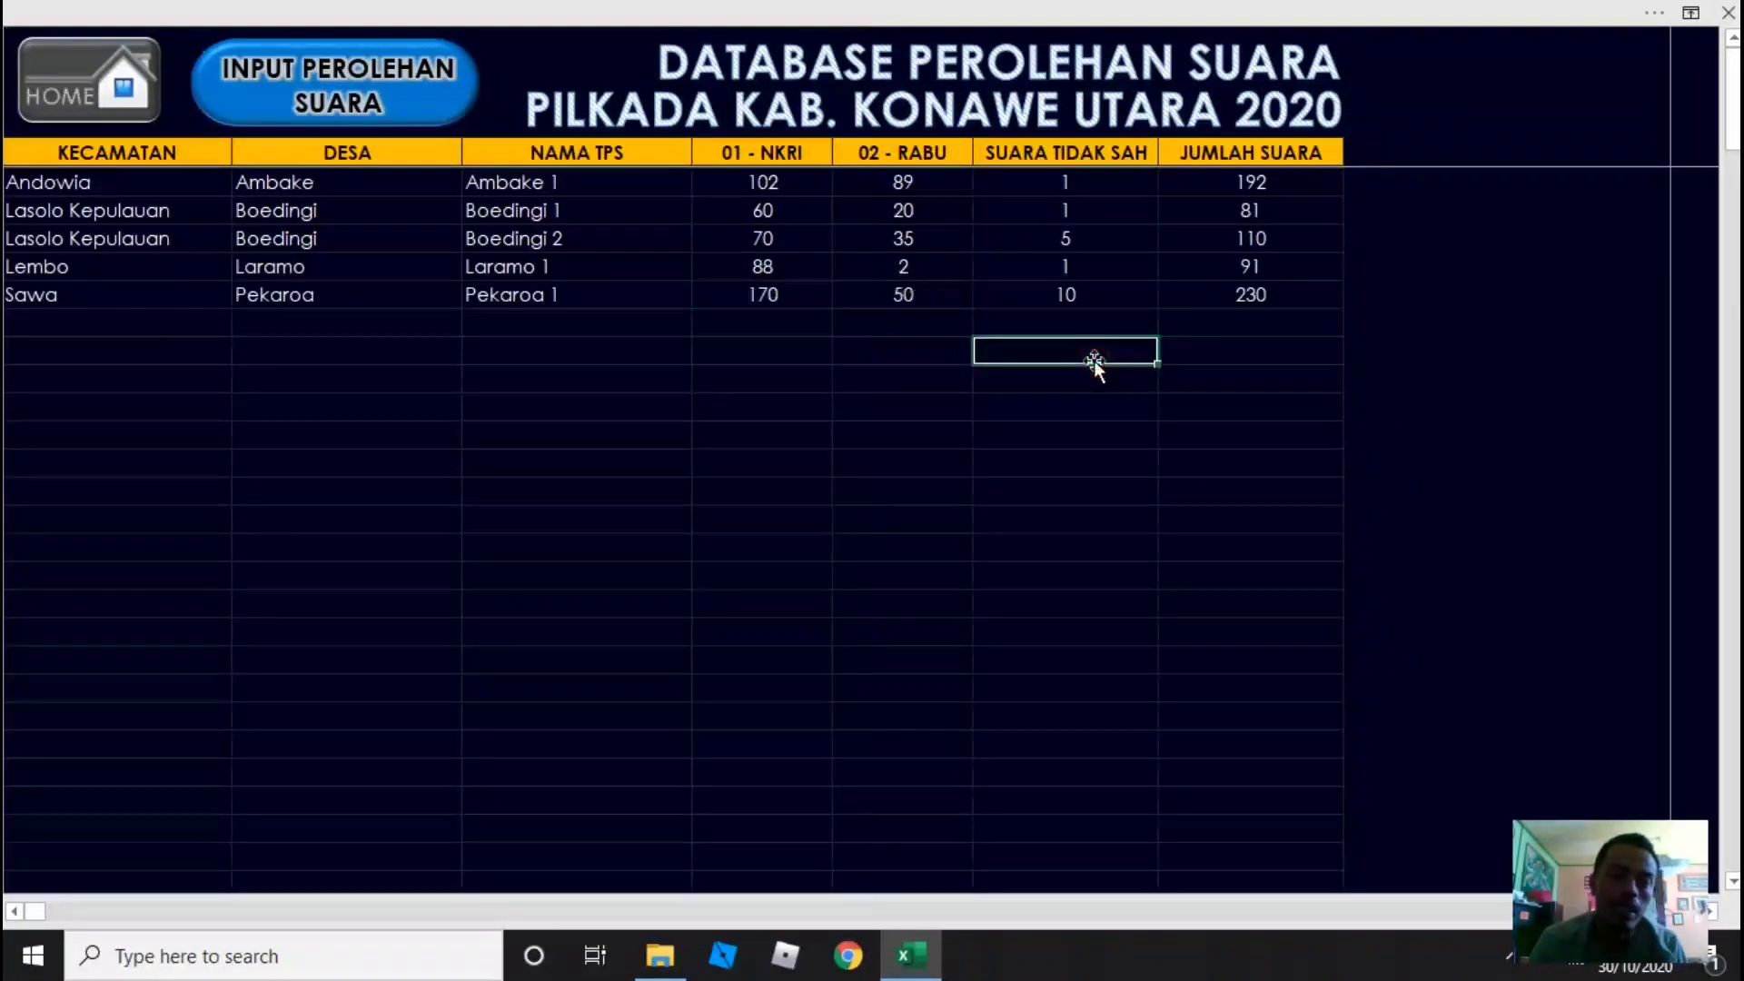
{"action": "left_click", "coordinate": [318, 91]}
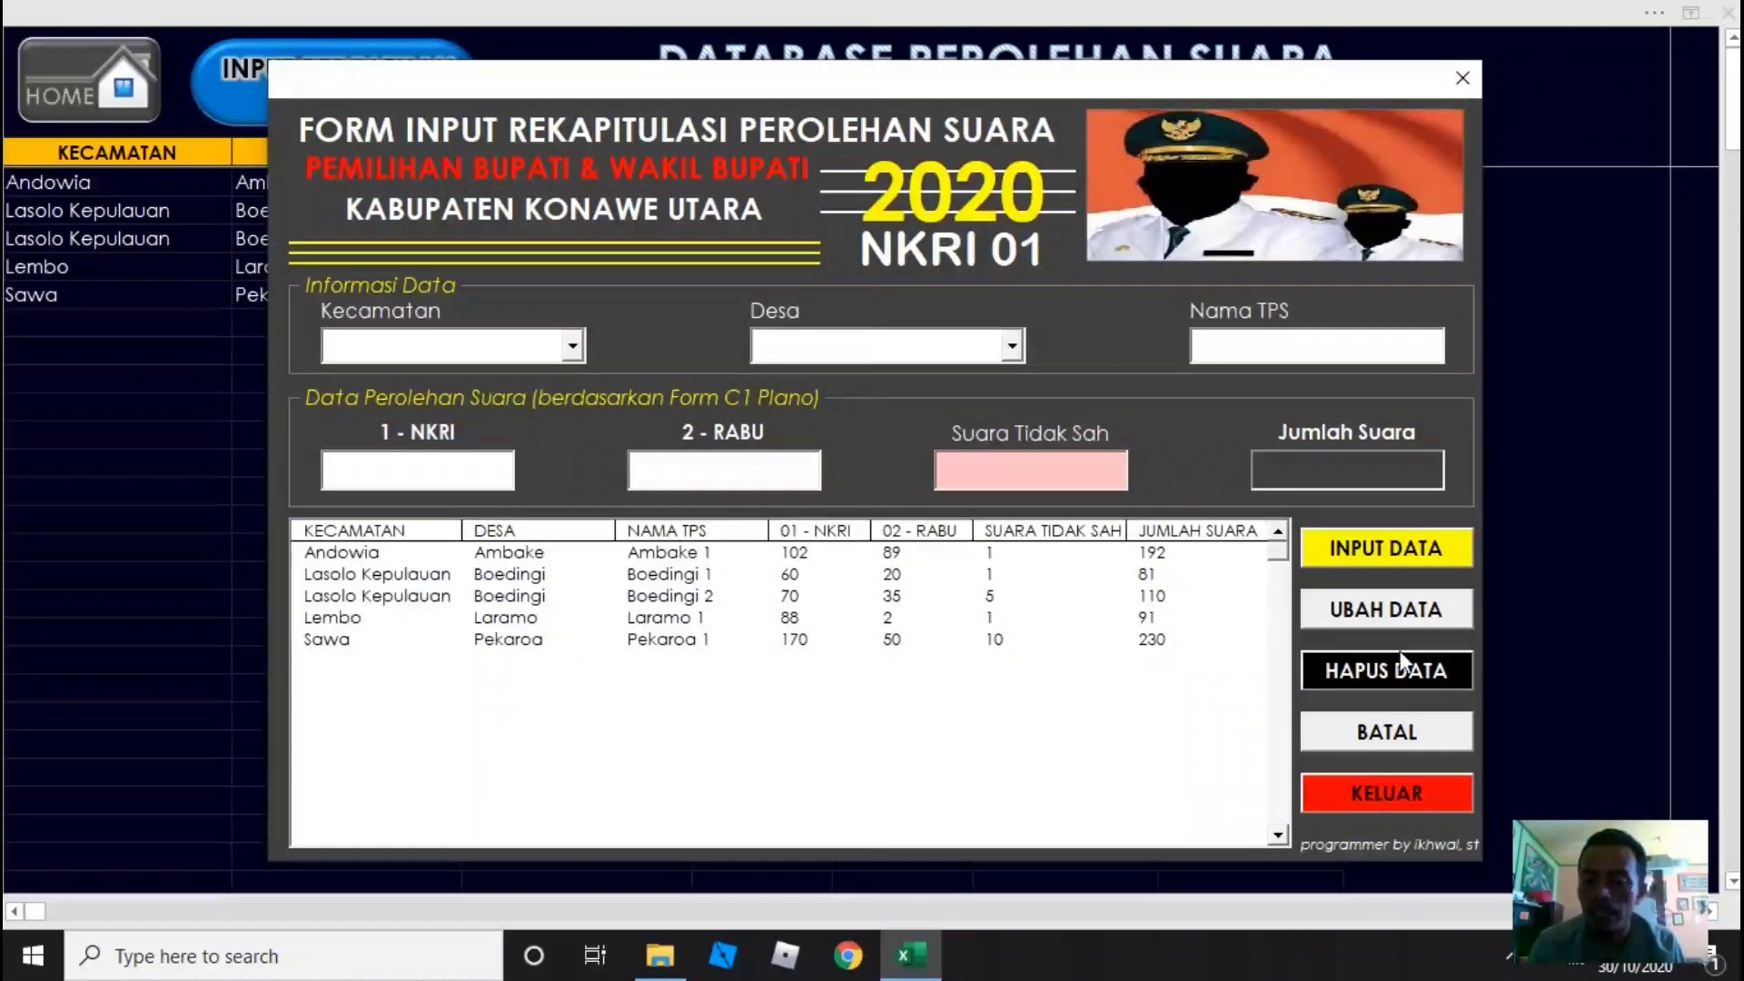
{"action": "left_click", "coordinate": [1388, 792]}
{"action": "left_click", "coordinate": [871, 570]}
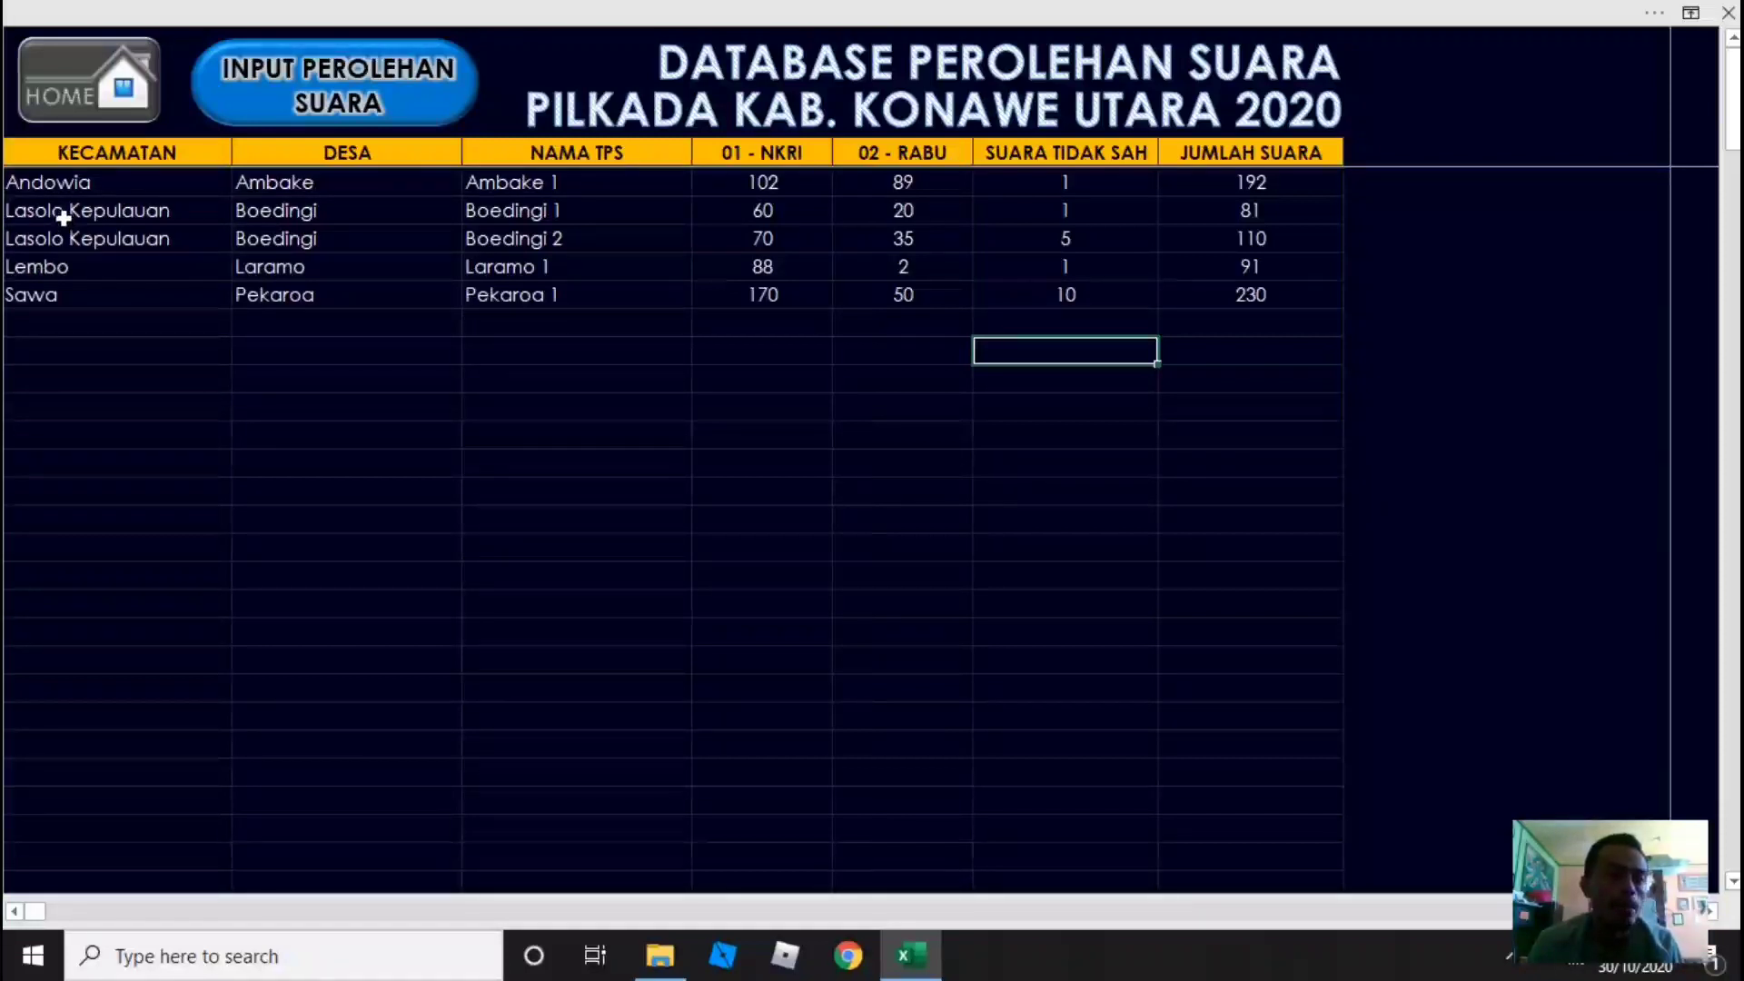
Clear the Boedingi 2 row from the database sheet
{"action": "left_click_drag", "start_coordinate": [122, 241], "coordinate": [1215, 234]}
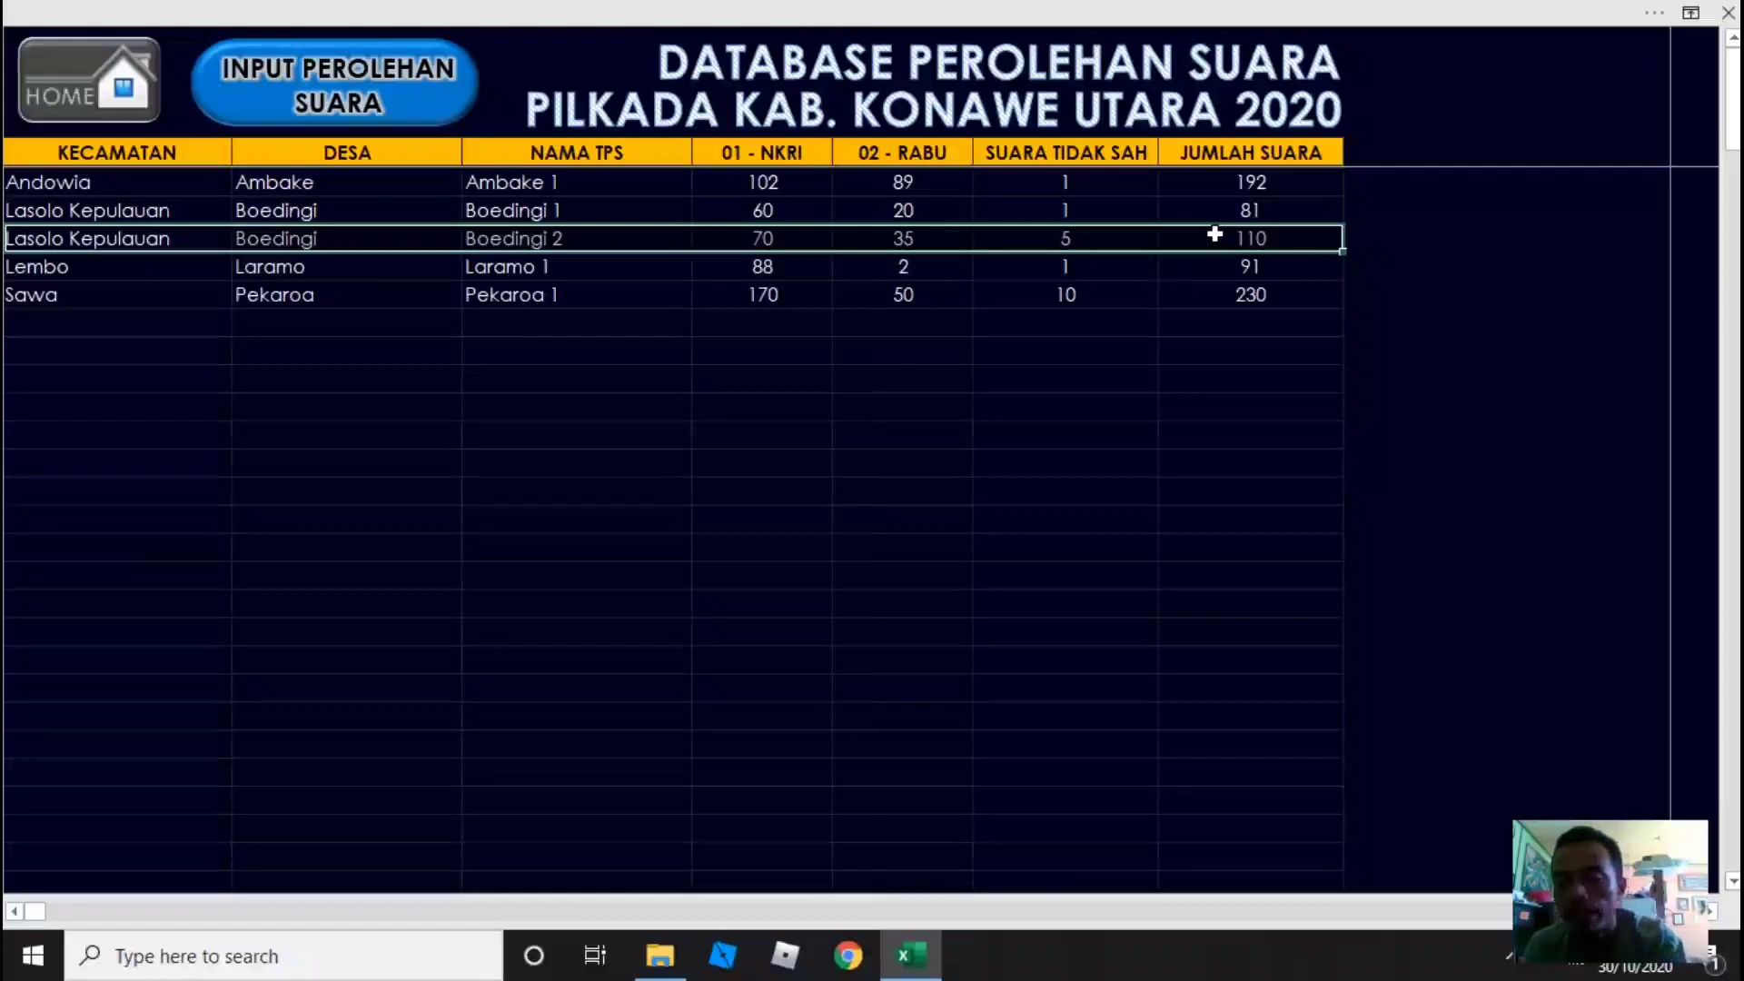
{"action": "key", "text": "Delete"}
{"action": "left_click", "coordinate": [556, 495]}
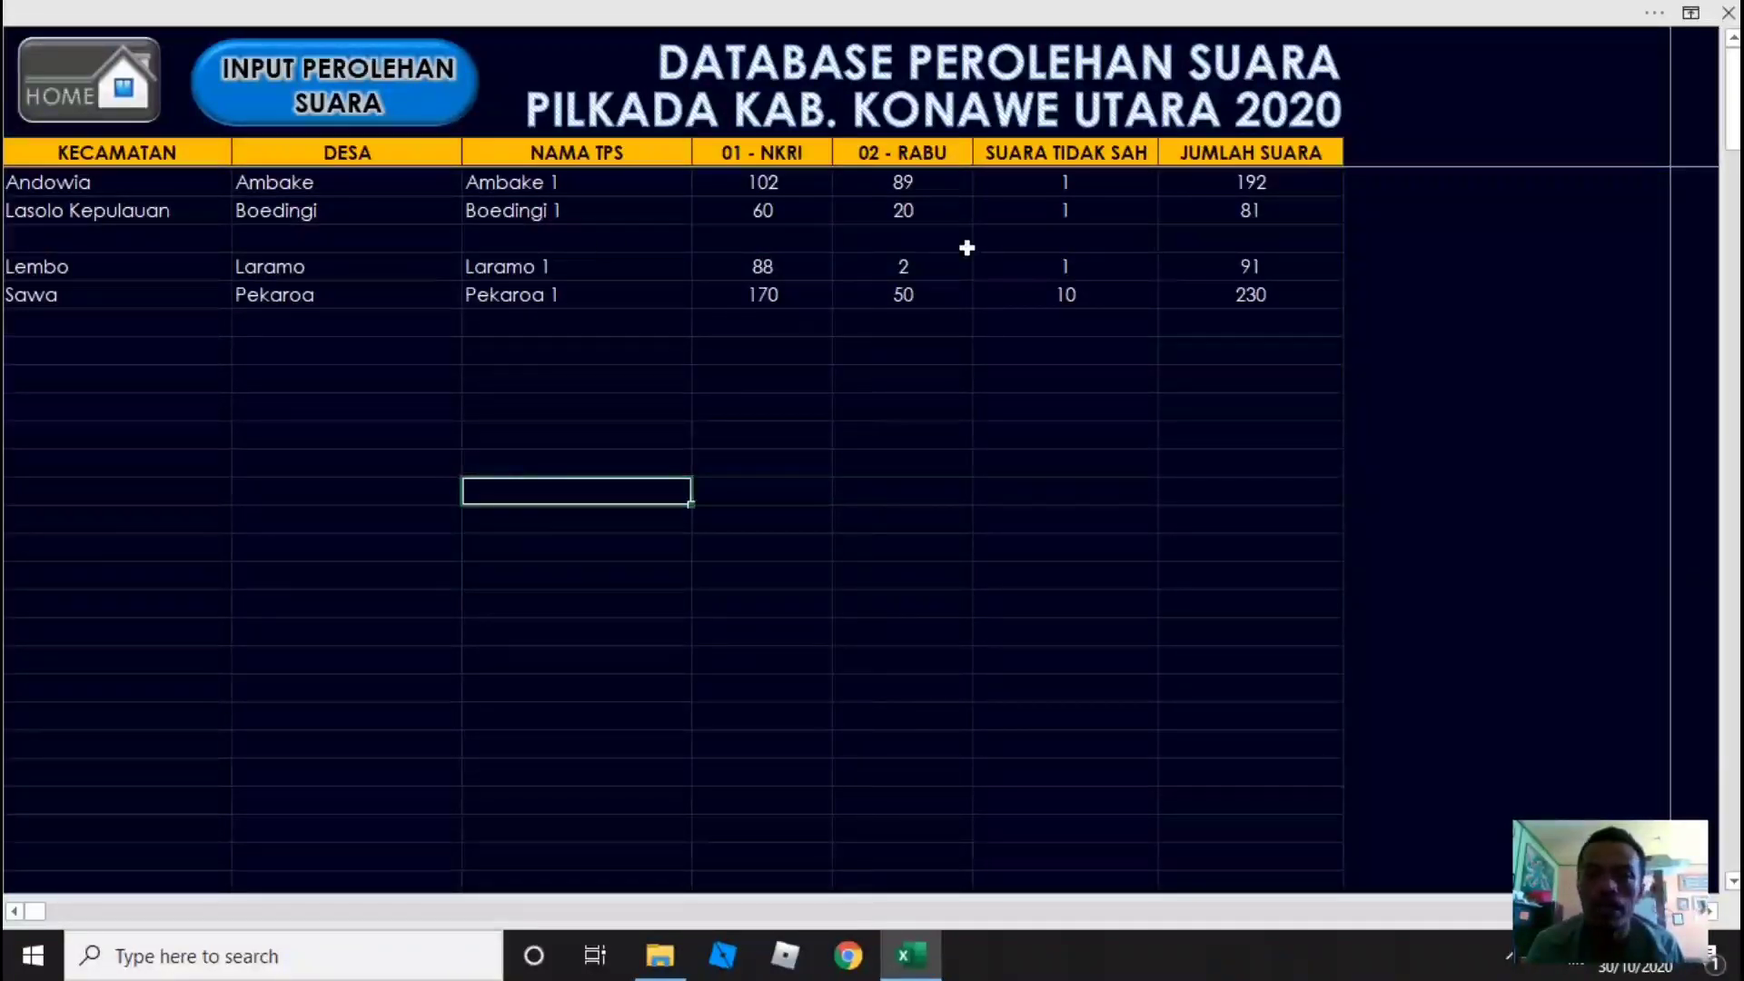
Reopen the input form and choose sub-district Lasolo and village Abola
{"action": "left_click", "coordinate": [335, 91]}
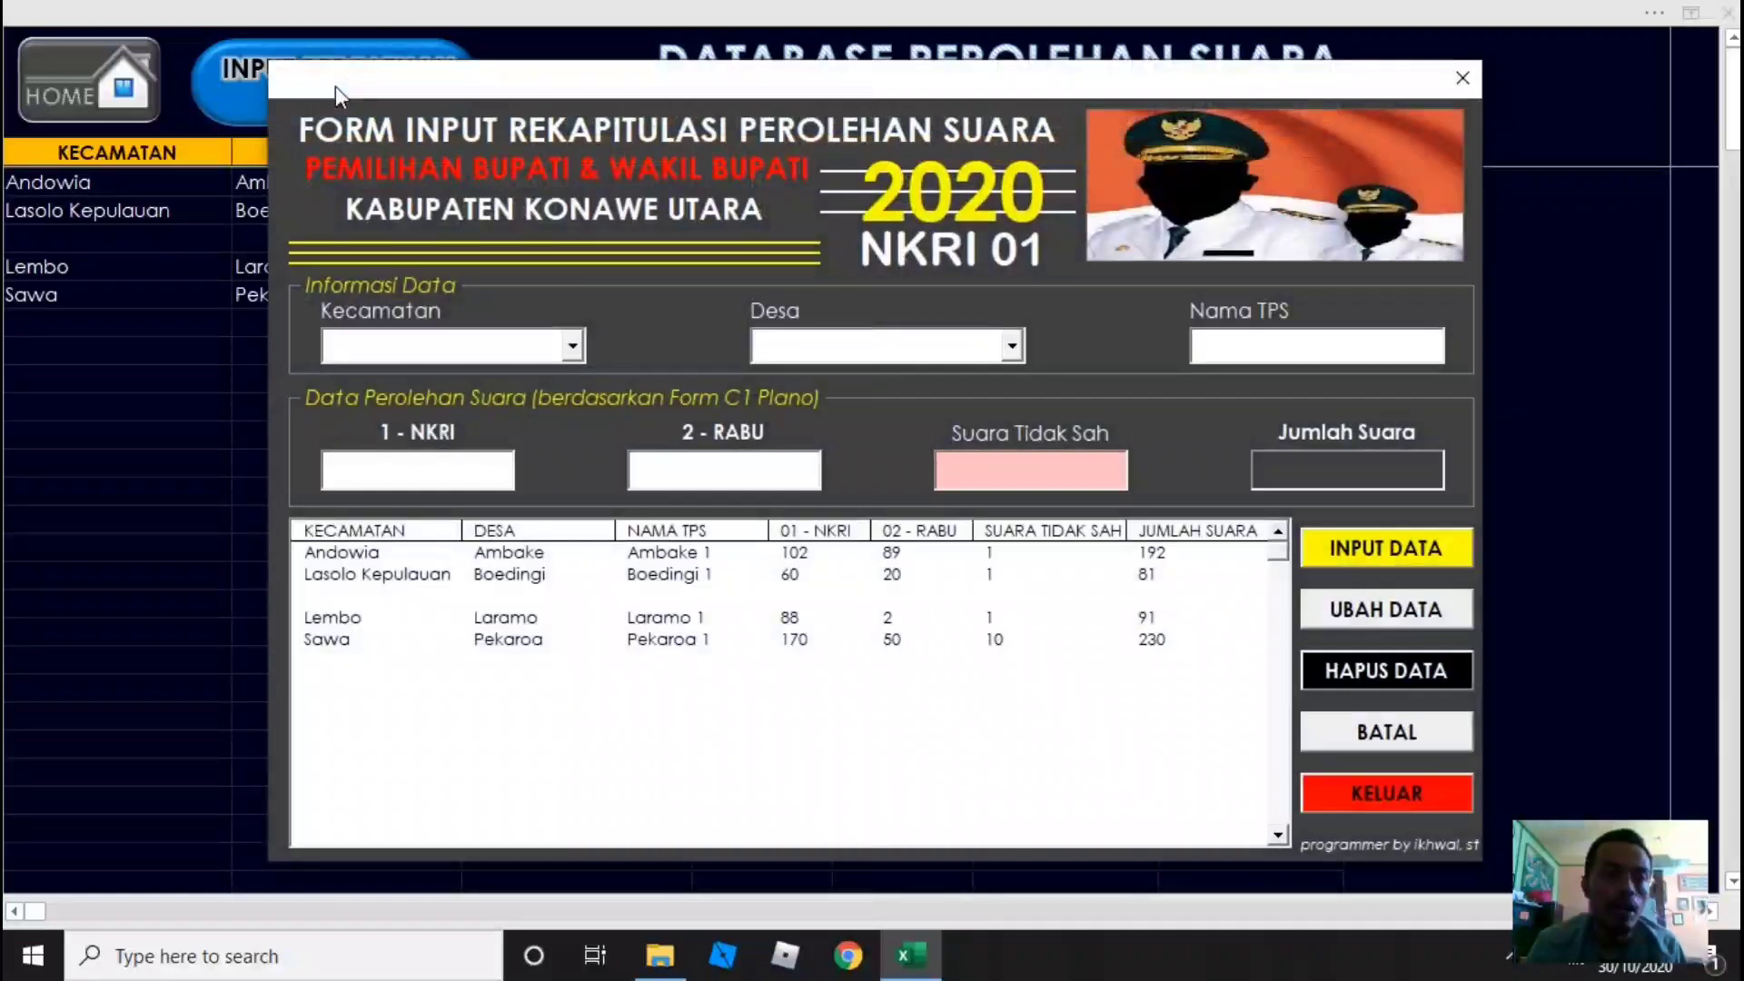
{"action": "left_click", "coordinate": [1401, 787]}
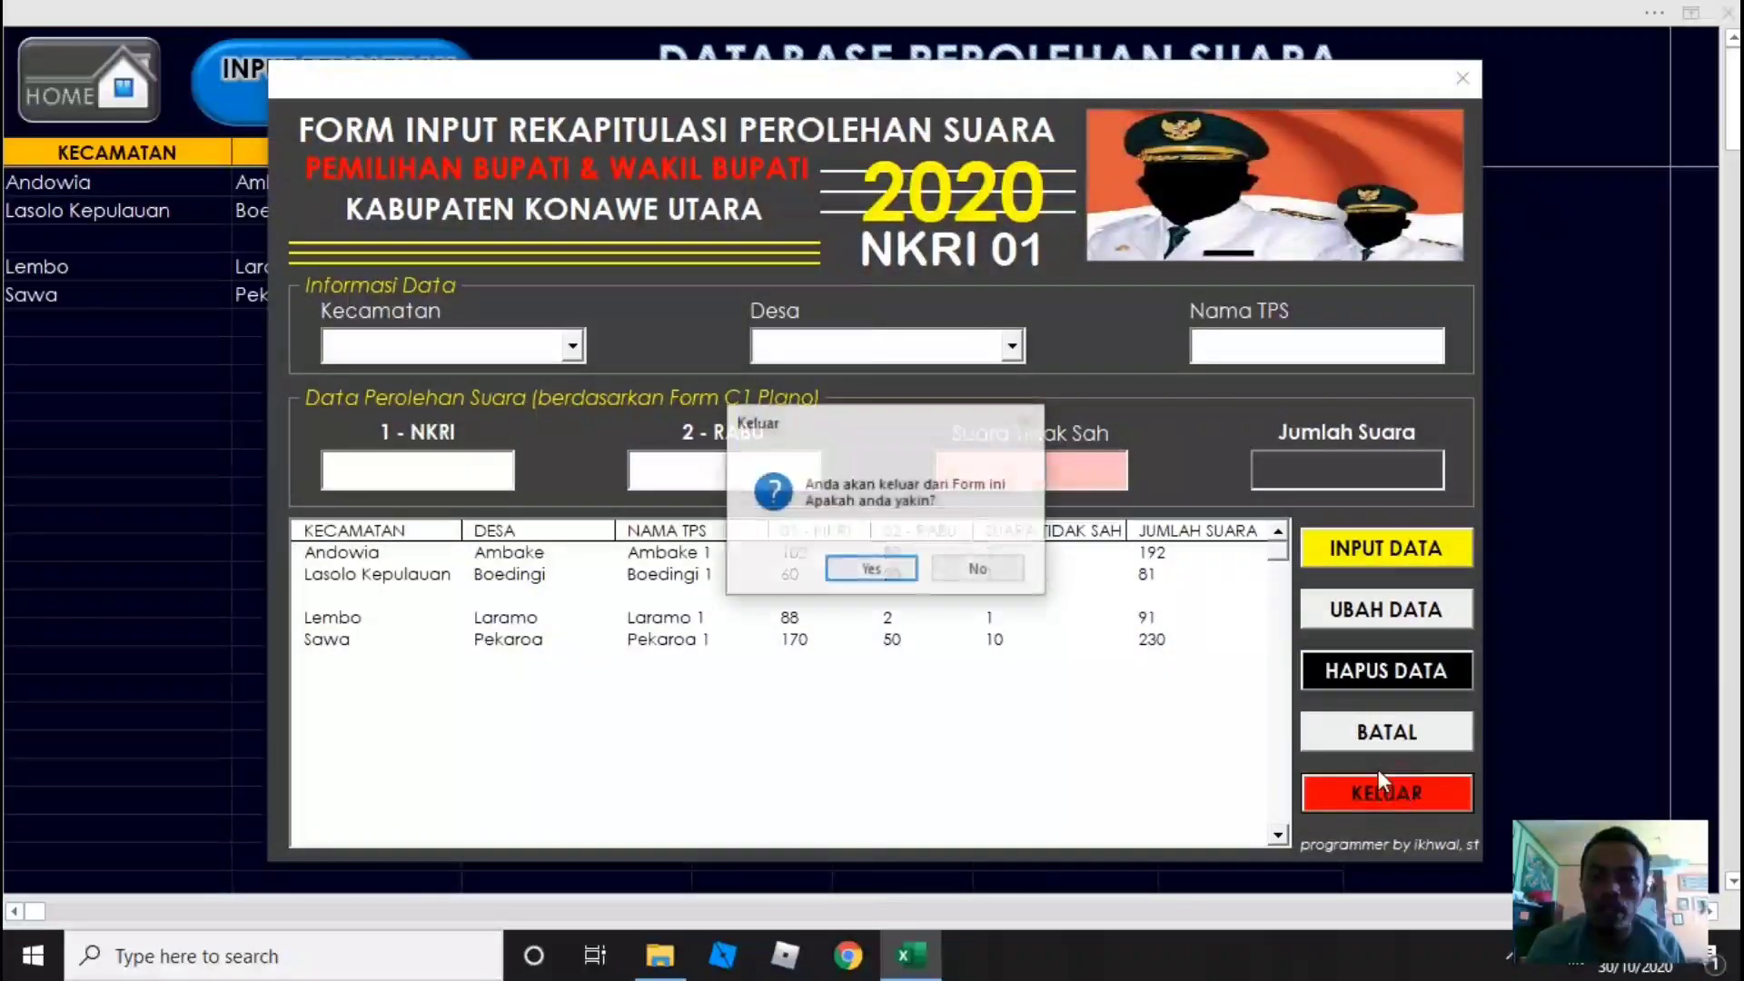
{"action": "left_click", "coordinate": [886, 571]}
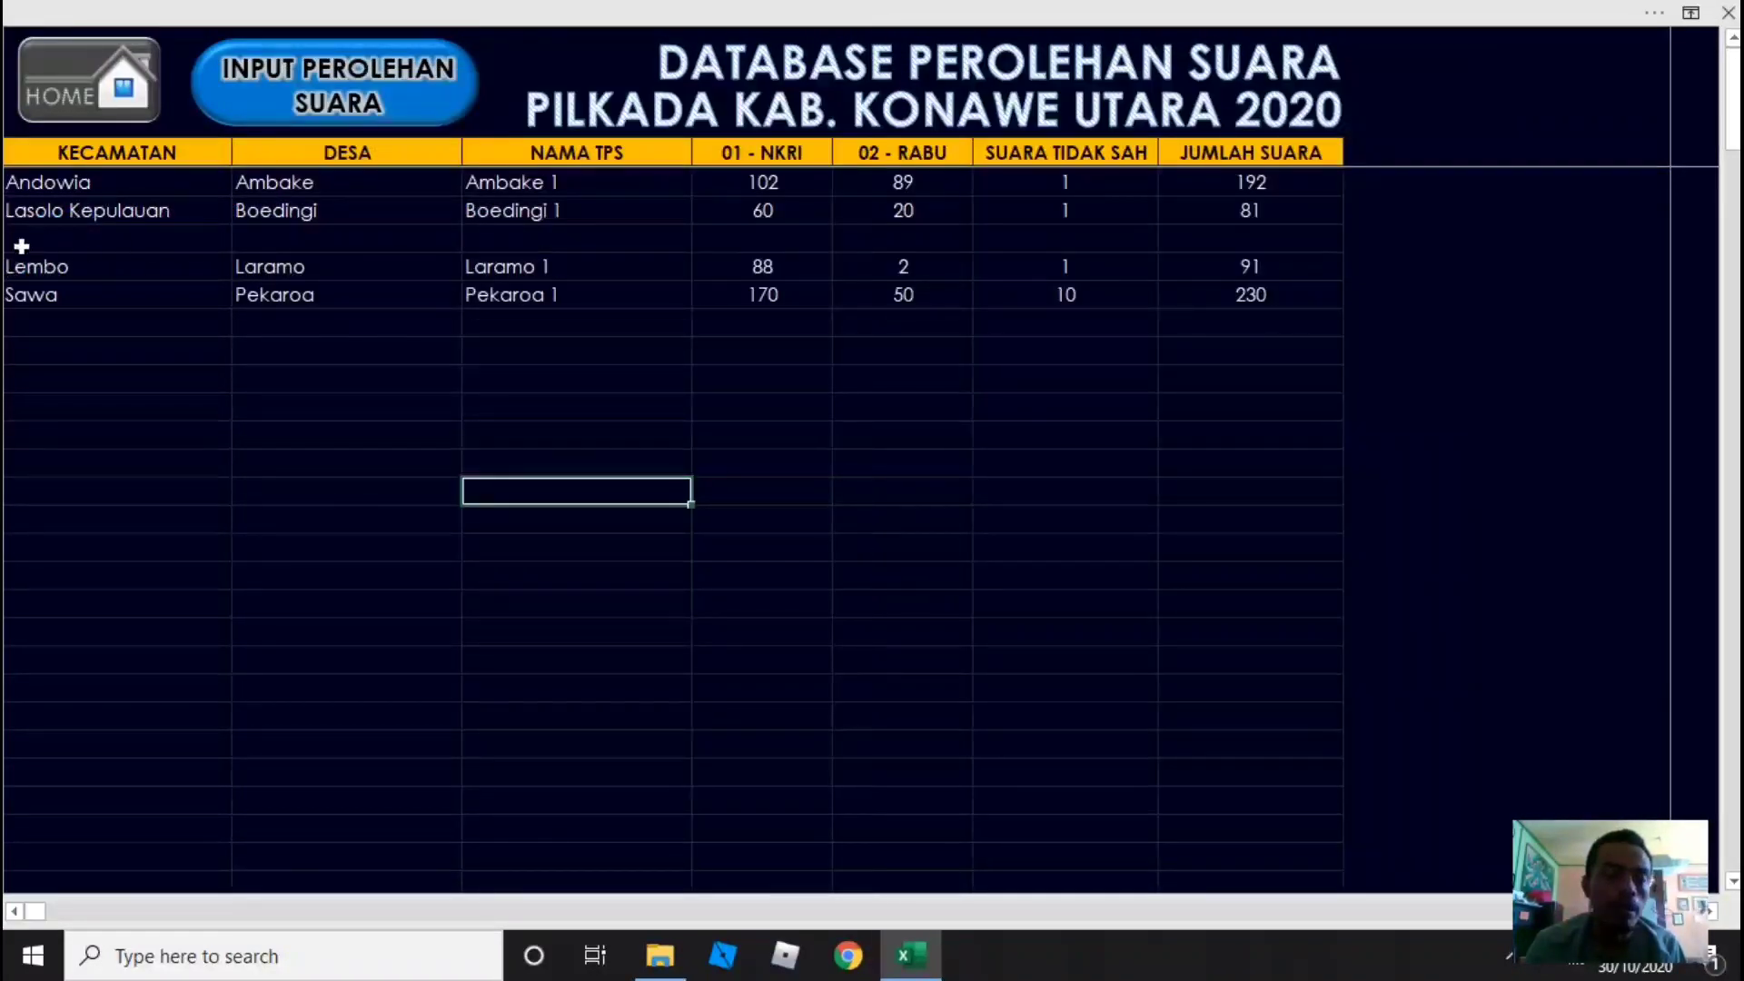
{"action": "left_click", "coordinate": [357, 94]}
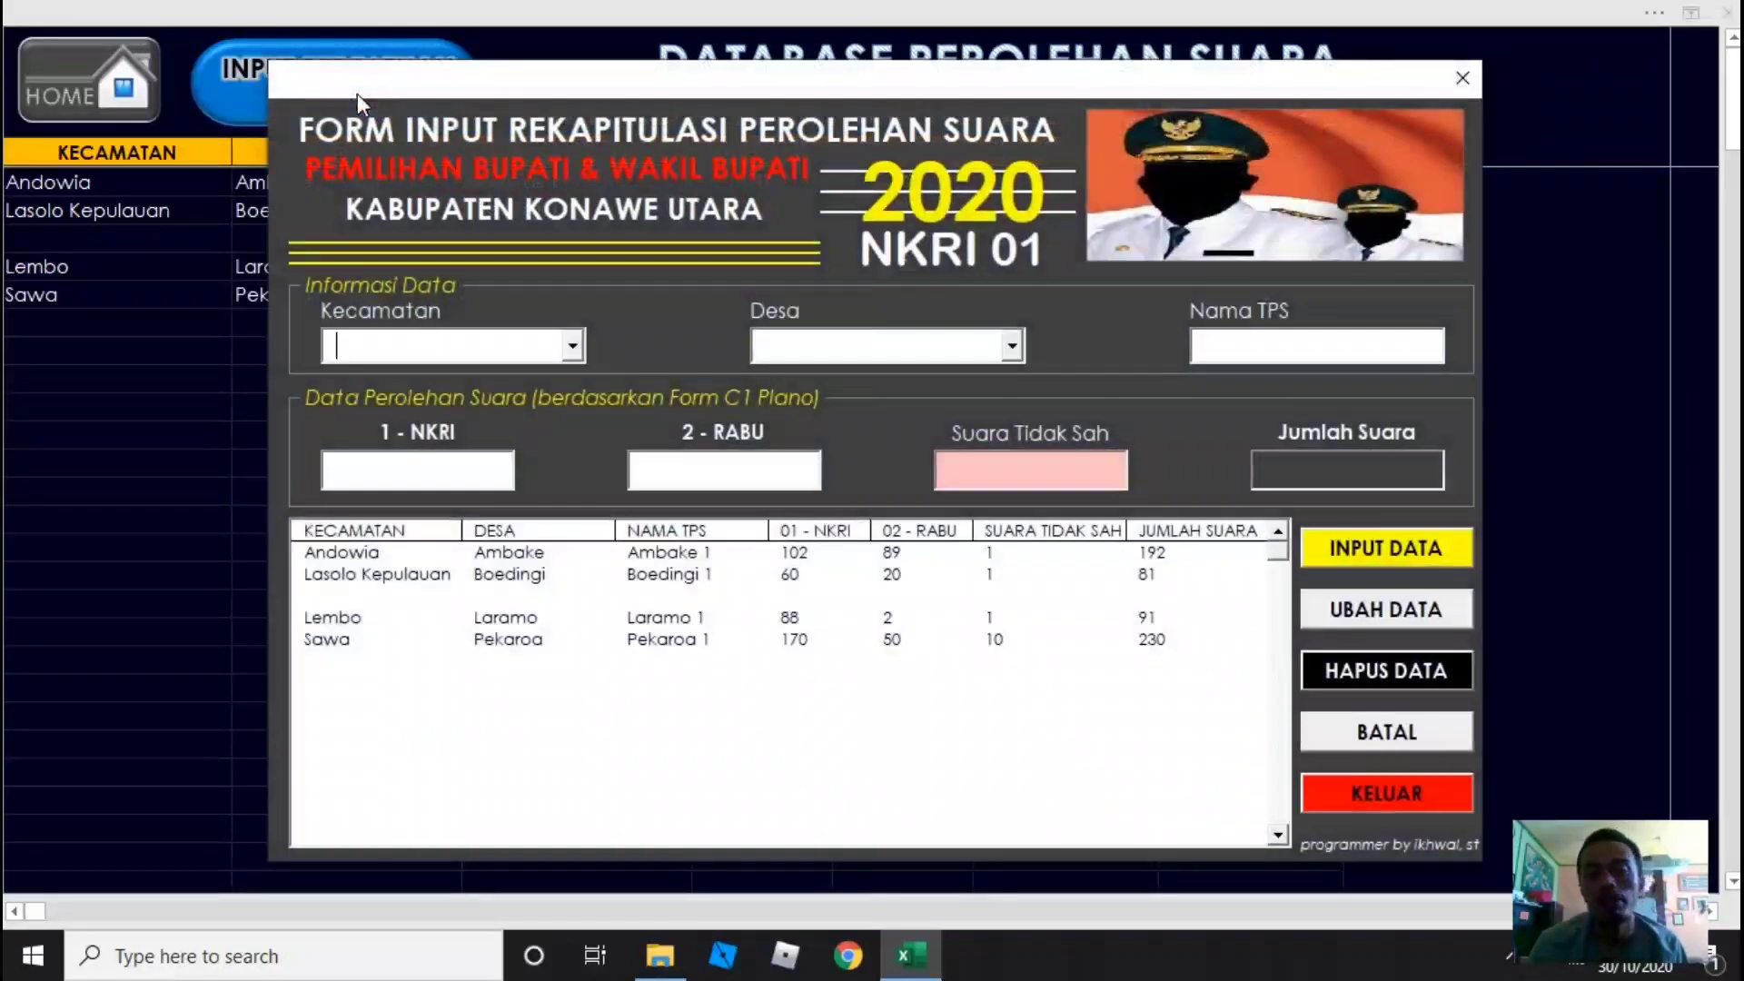
{"action": "left_click", "coordinate": [574, 347]}
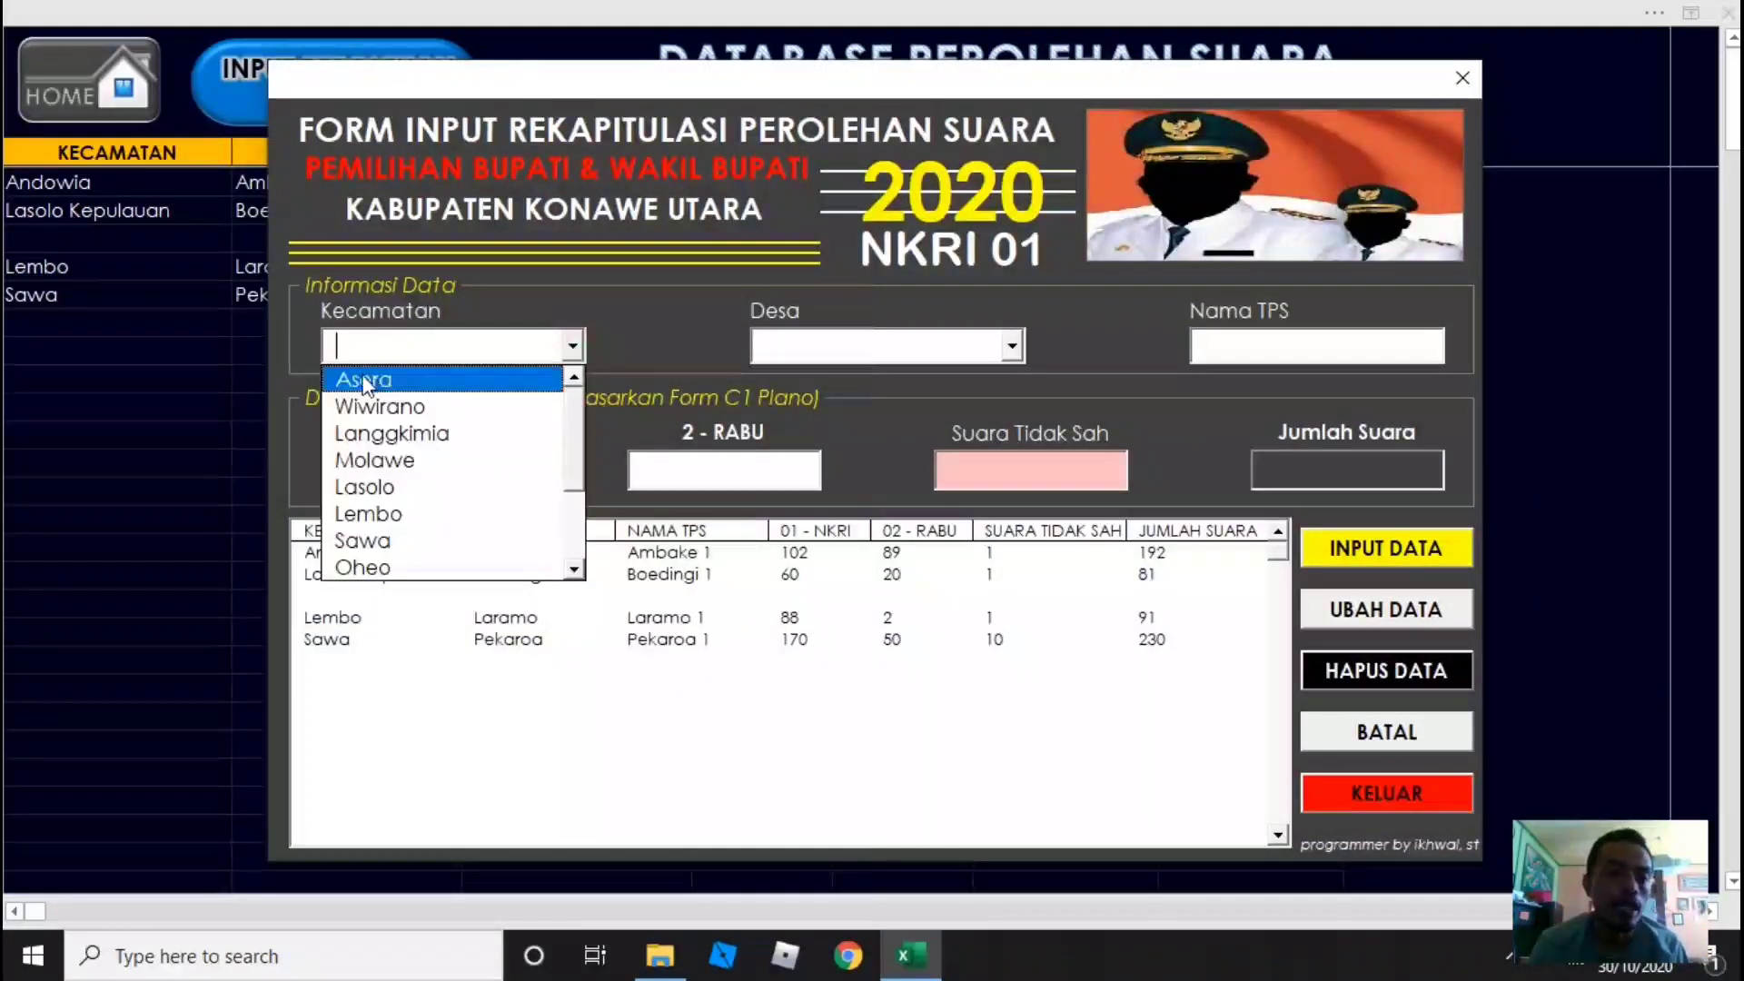
{"action": "left_click", "coordinate": [385, 491]}
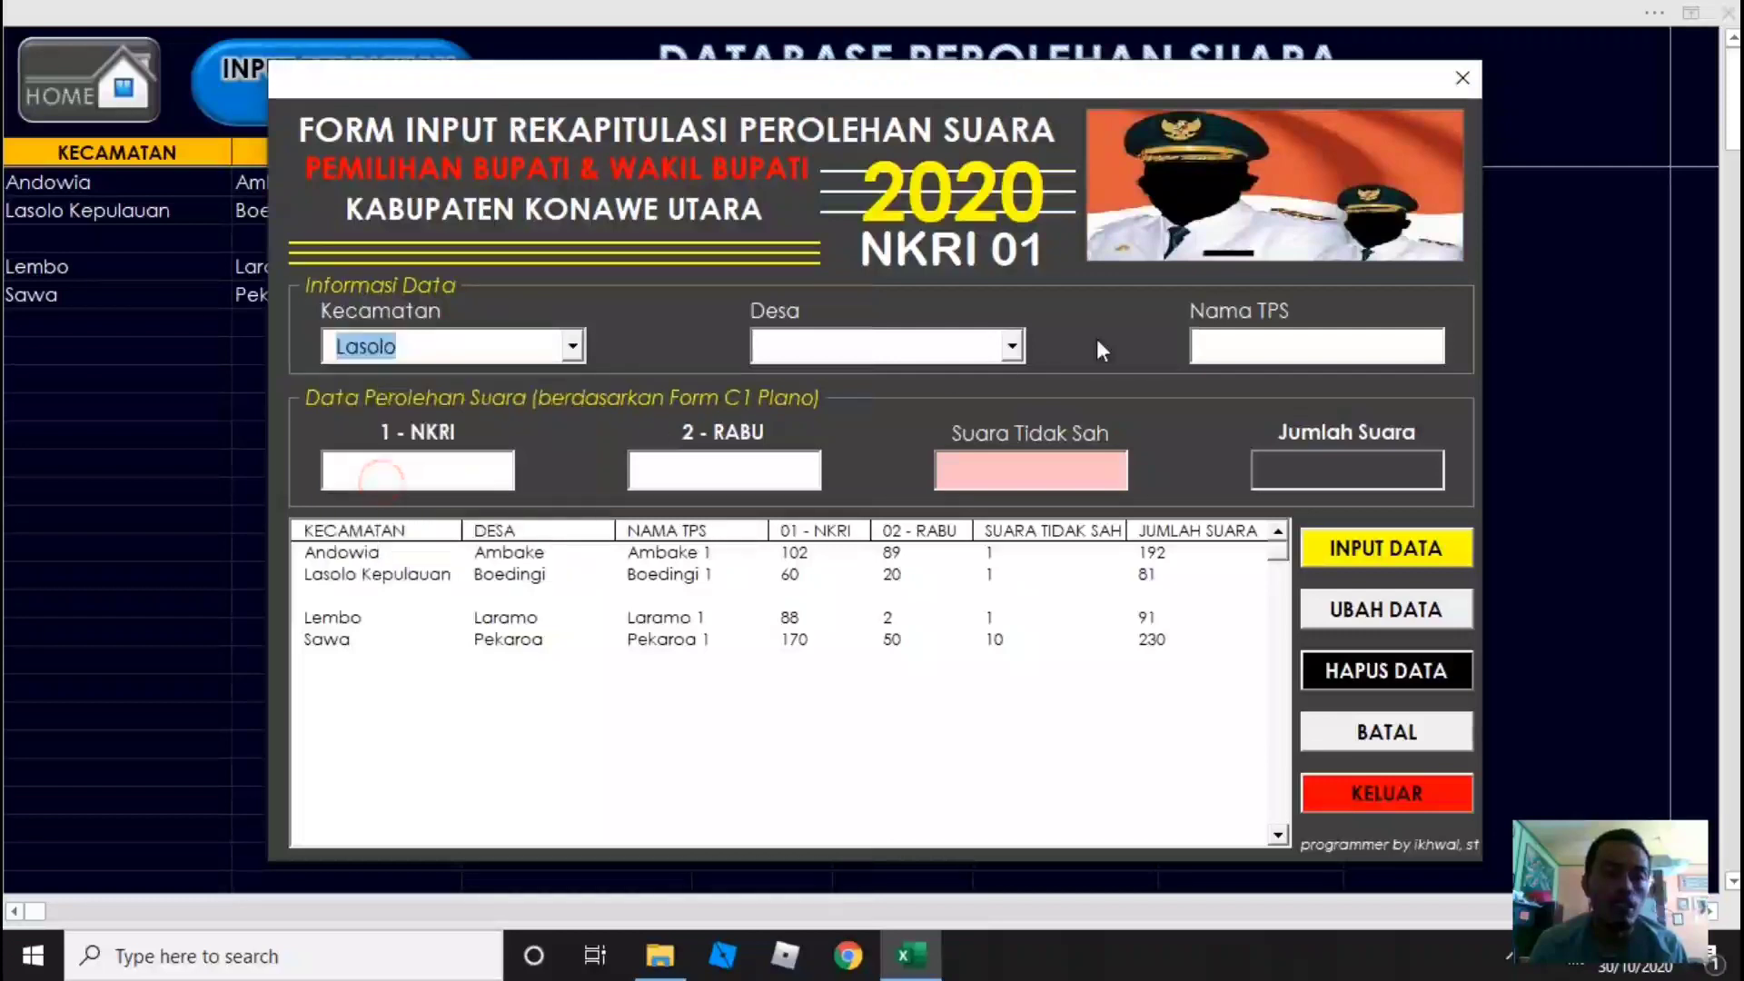
{"action": "left_click", "coordinate": [1011, 346]}
{"action": "left_click", "coordinate": [822, 378]}
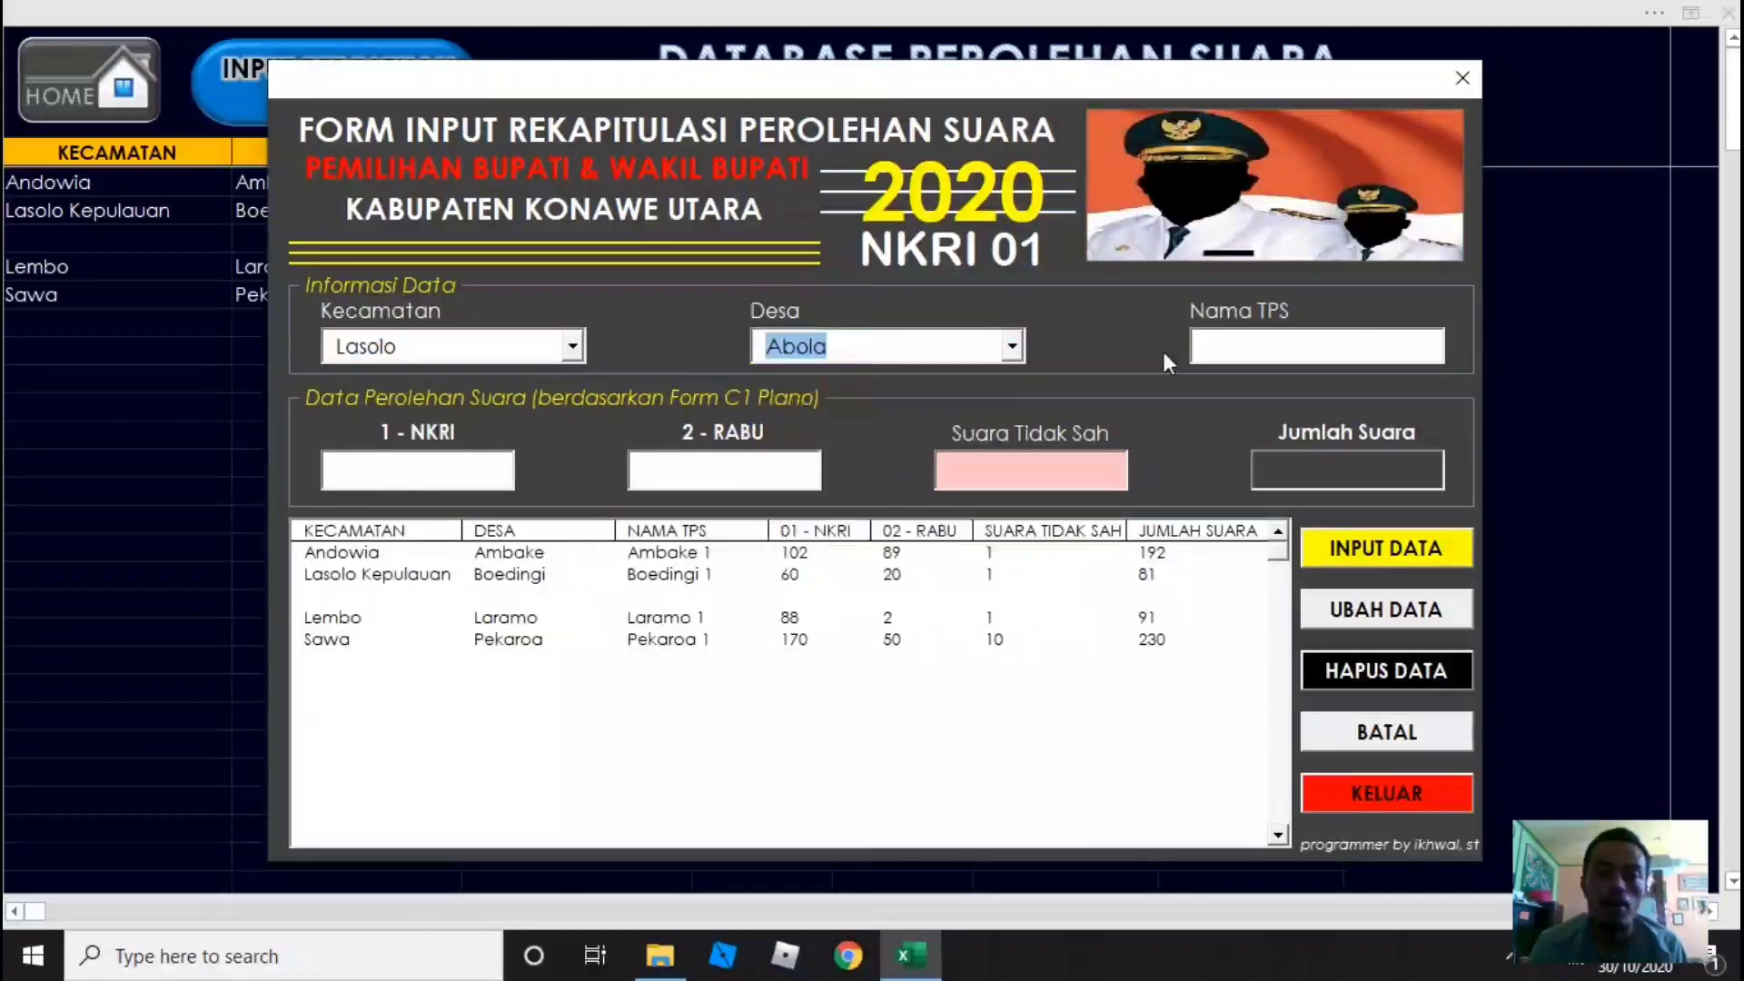
Enter Abola 1 with 56 NKRI, 43 RABU and 1 invalid, save it, and close the form
{"action": "left_click", "coordinate": [1360, 345]}
{"action": "type", "text": "bo"}
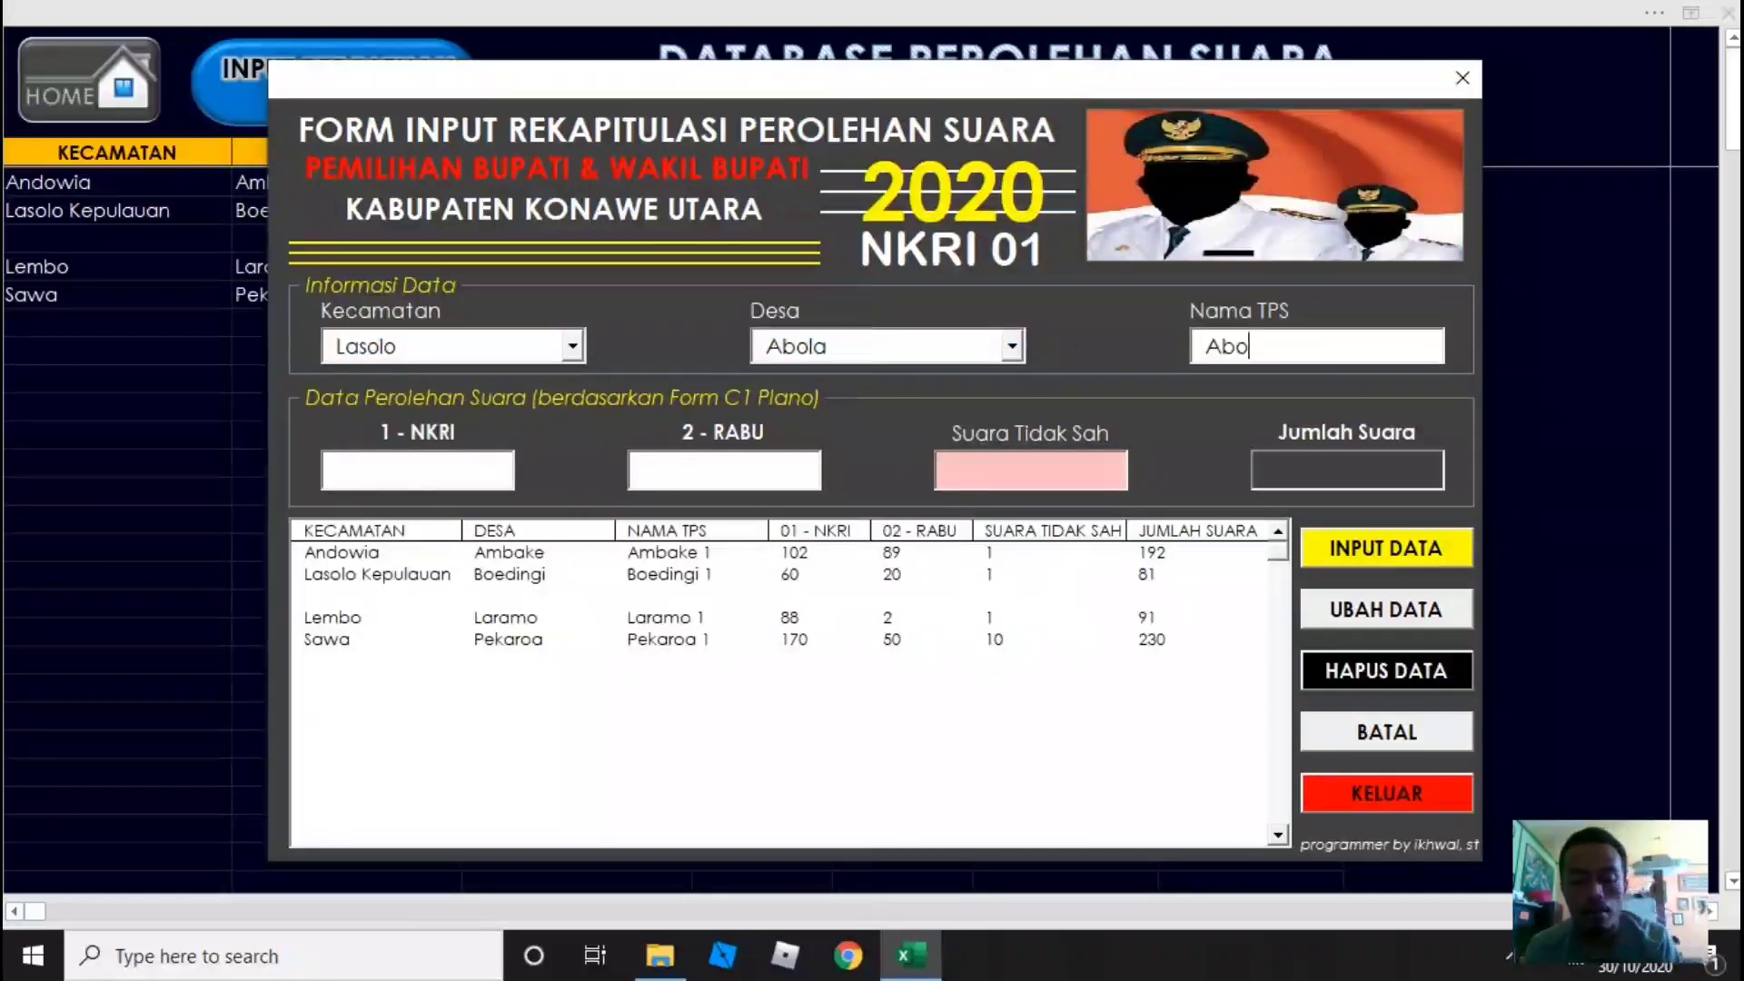
{"action": "type", "text": "la 1"}
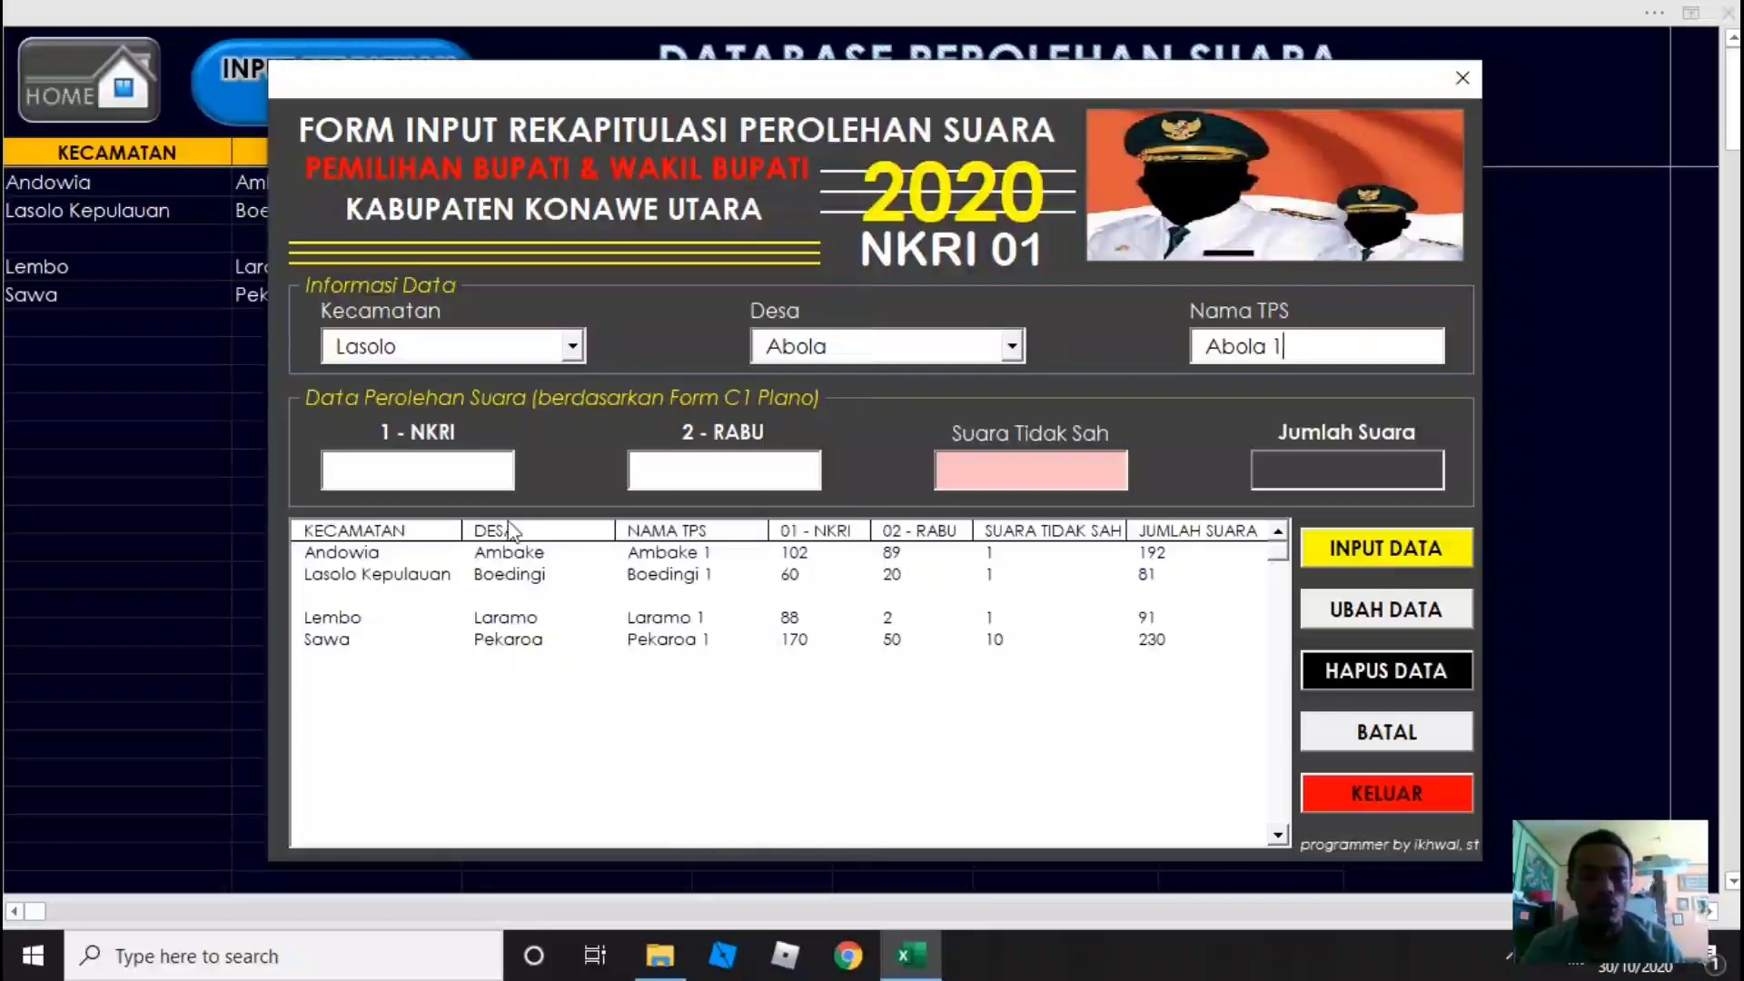
{"action": "type", "text": "56"}
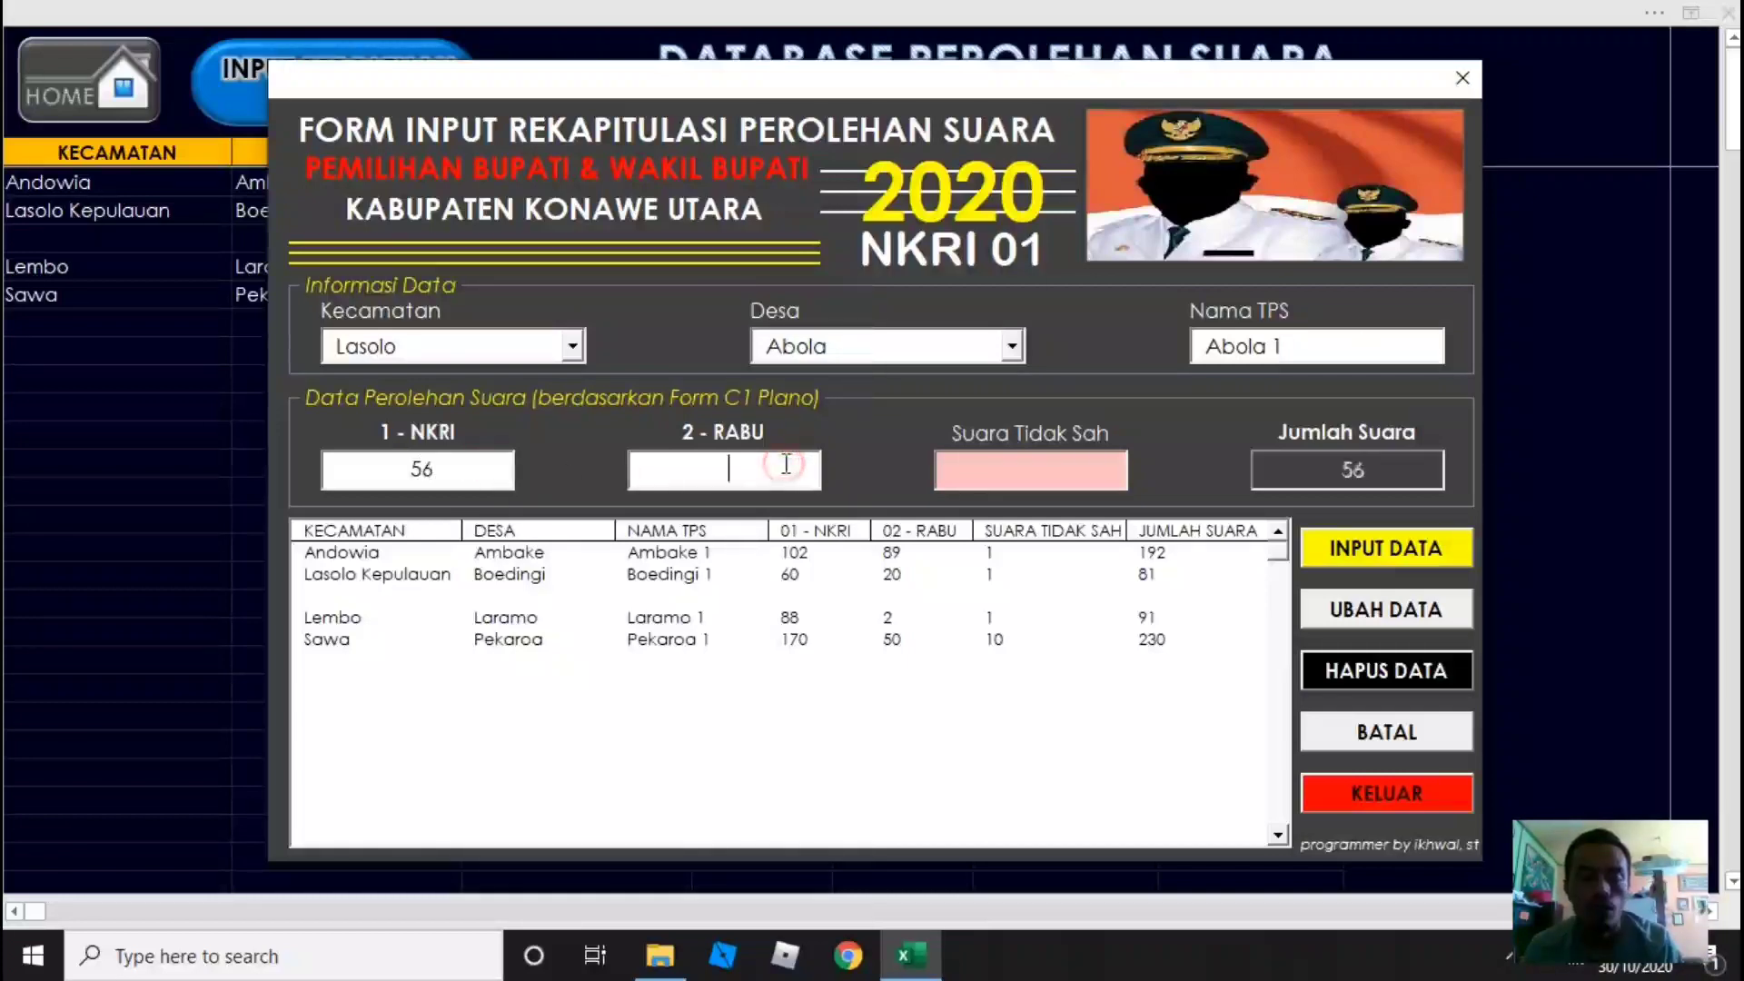
{"action": "type", "text": "43"}
{"action": "key", "text": "Tab"}
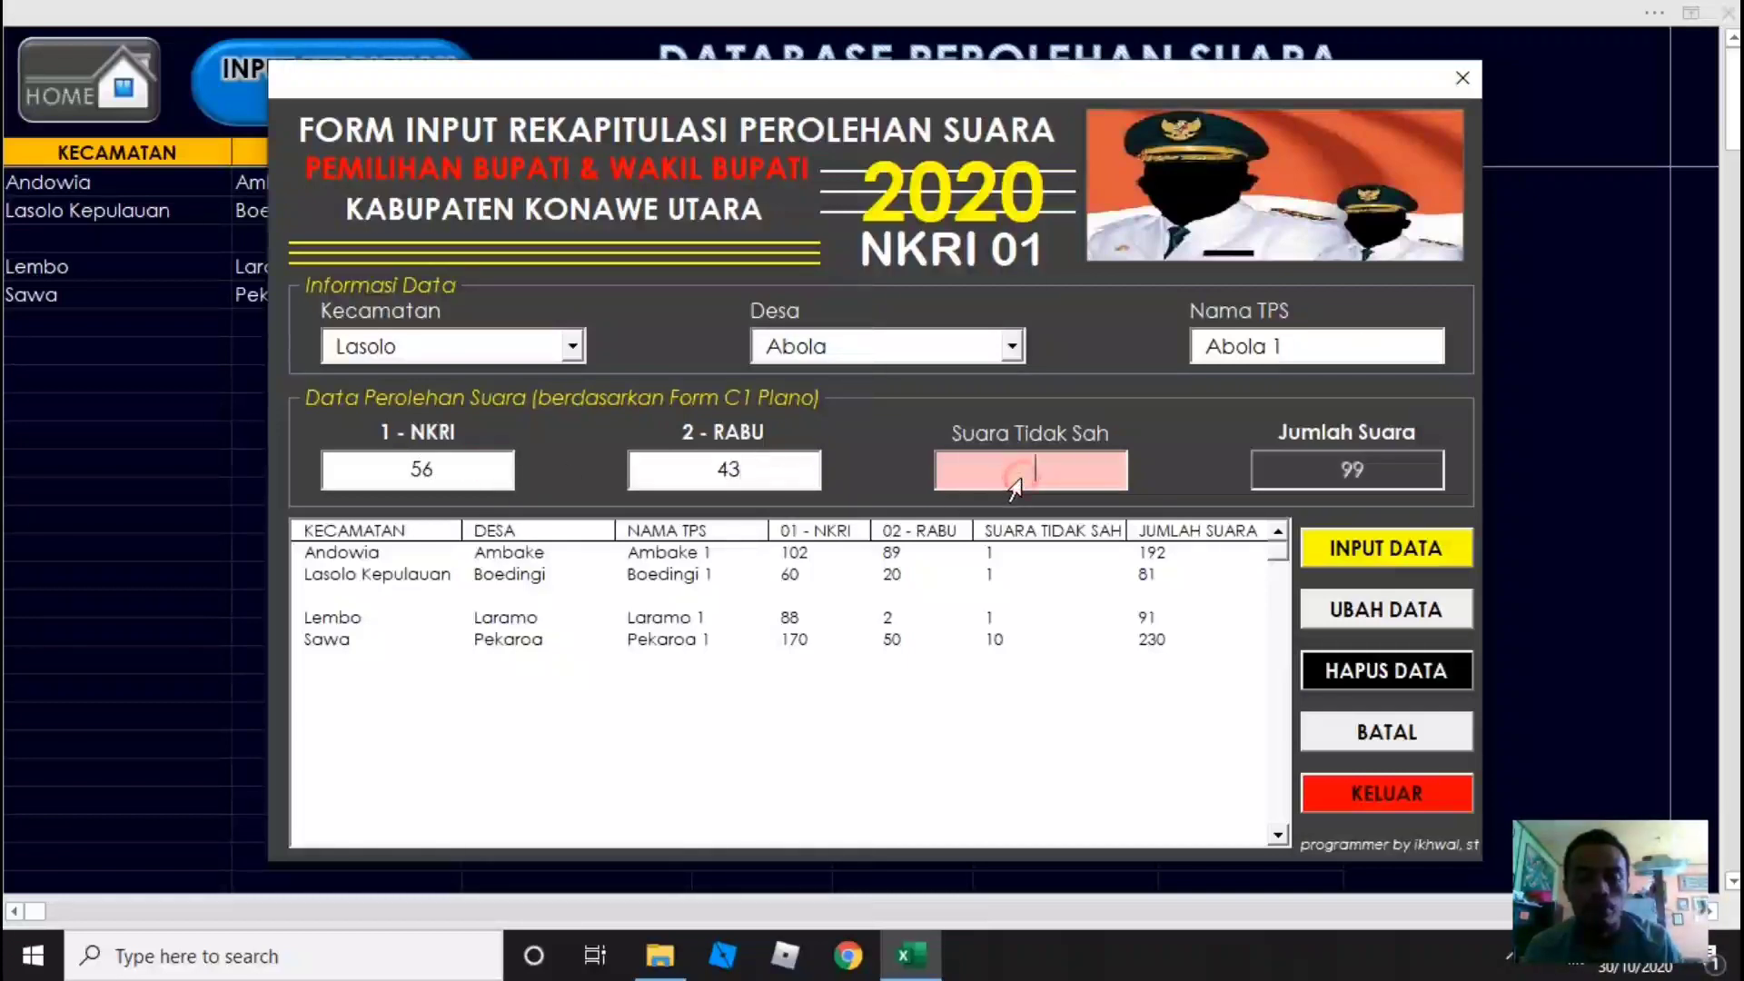
{"action": "type", "text": "1"}
{"action": "left_click", "coordinate": [1374, 551]}
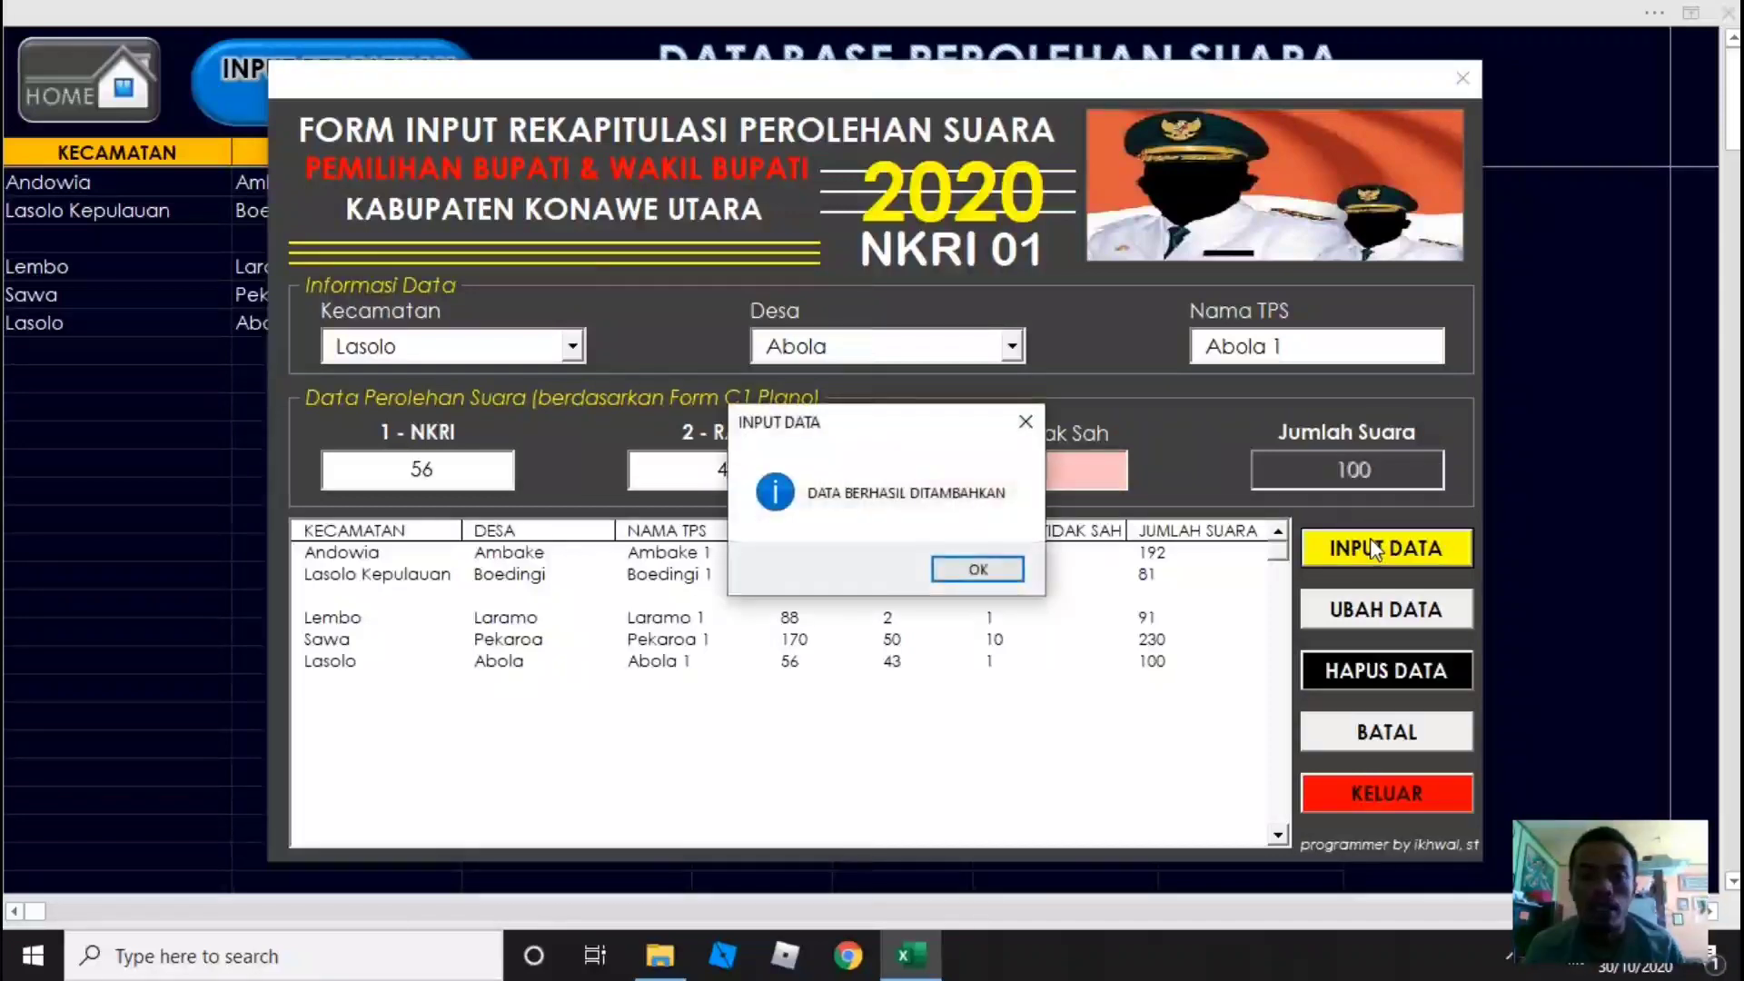
{"action": "left_click", "coordinate": [987, 569]}
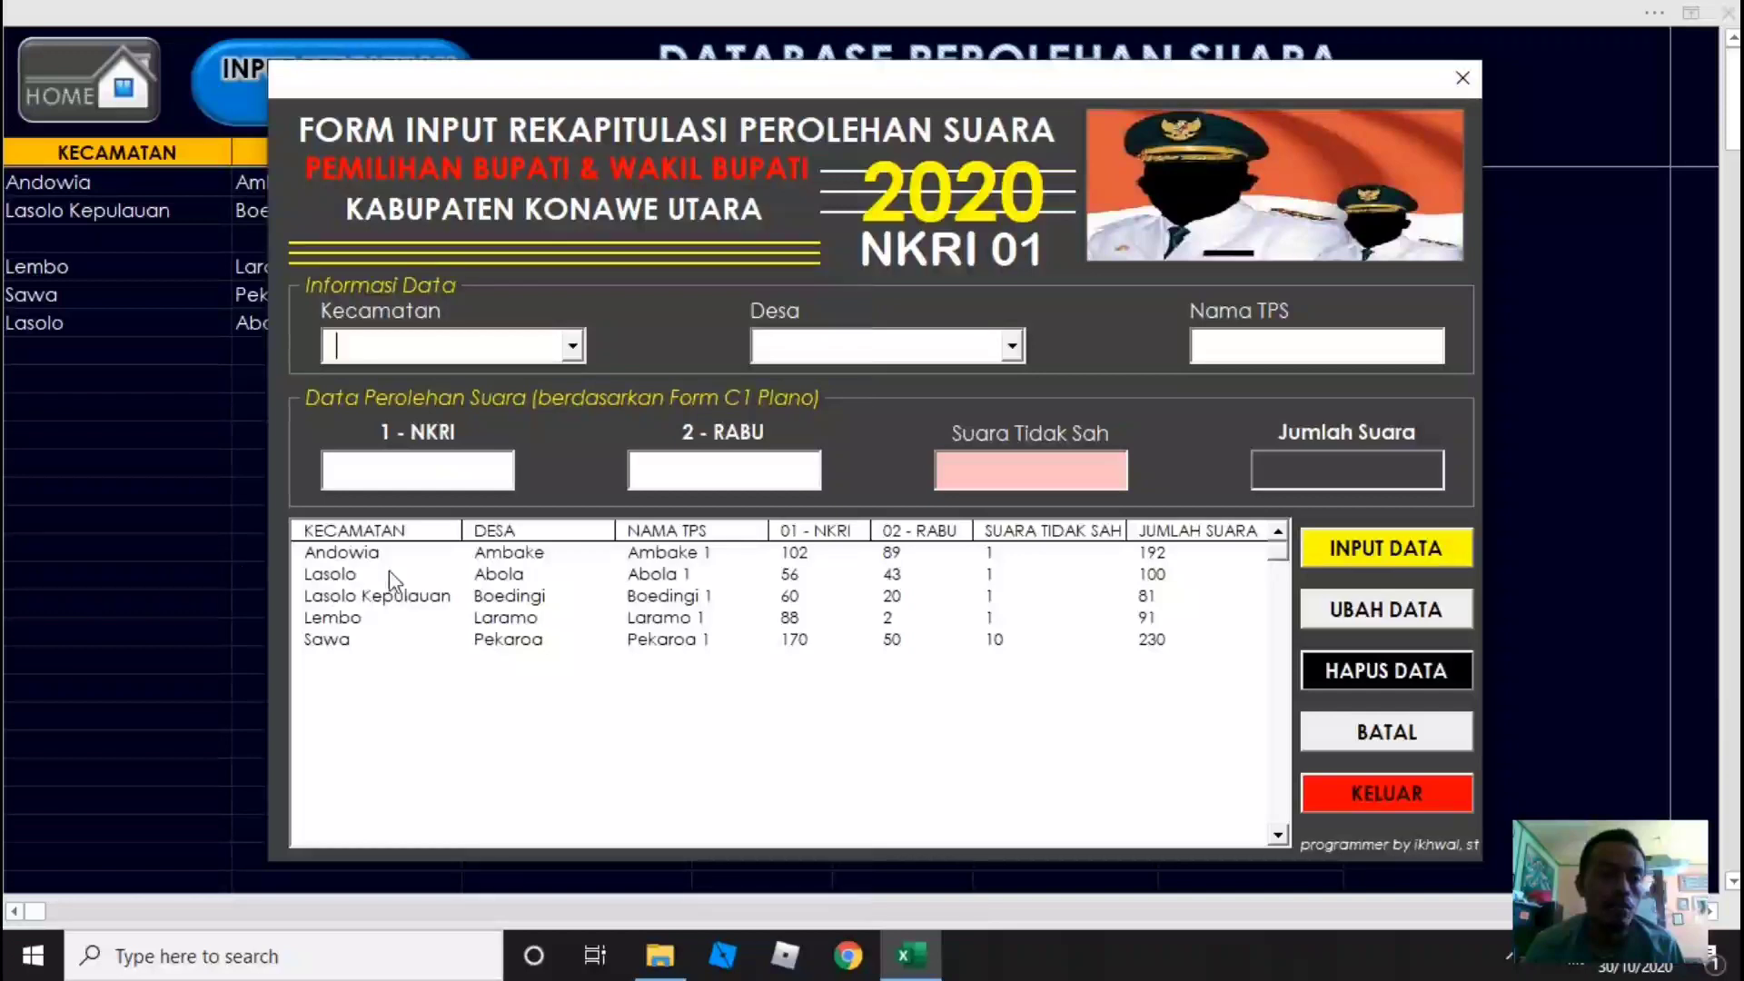
{"action": "left_click", "coordinate": [1353, 786]}
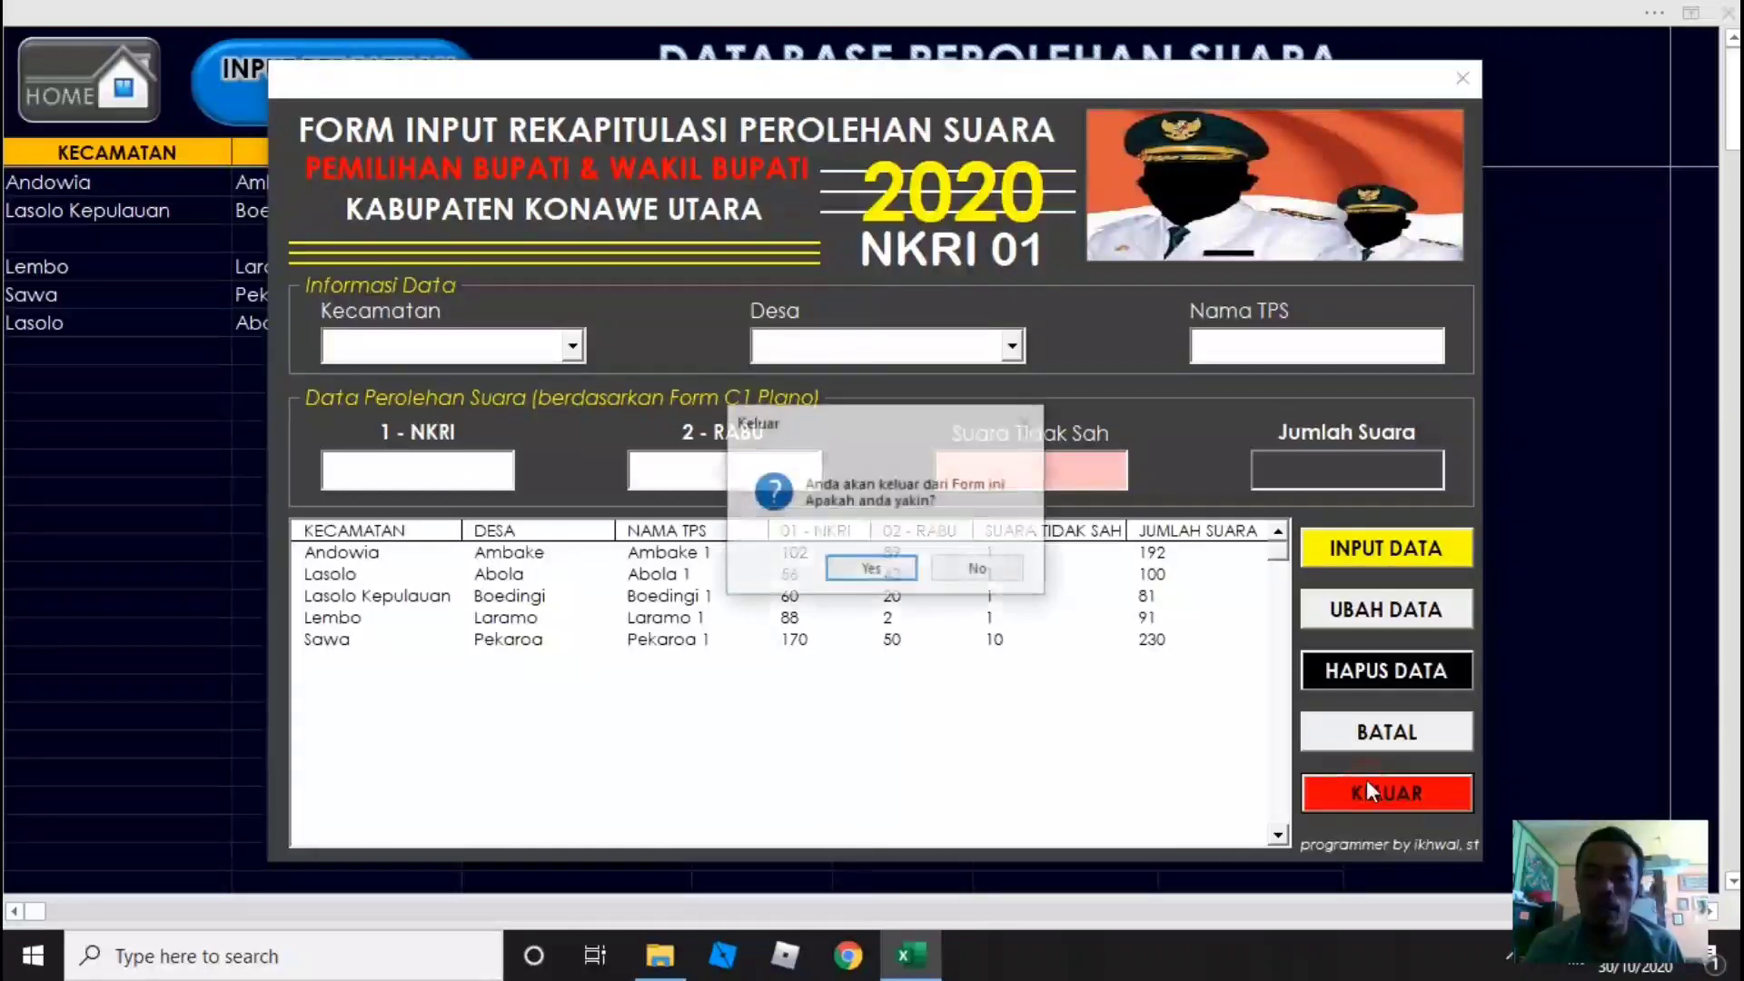
{"action": "left_click", "coordinate": [882, 567]}
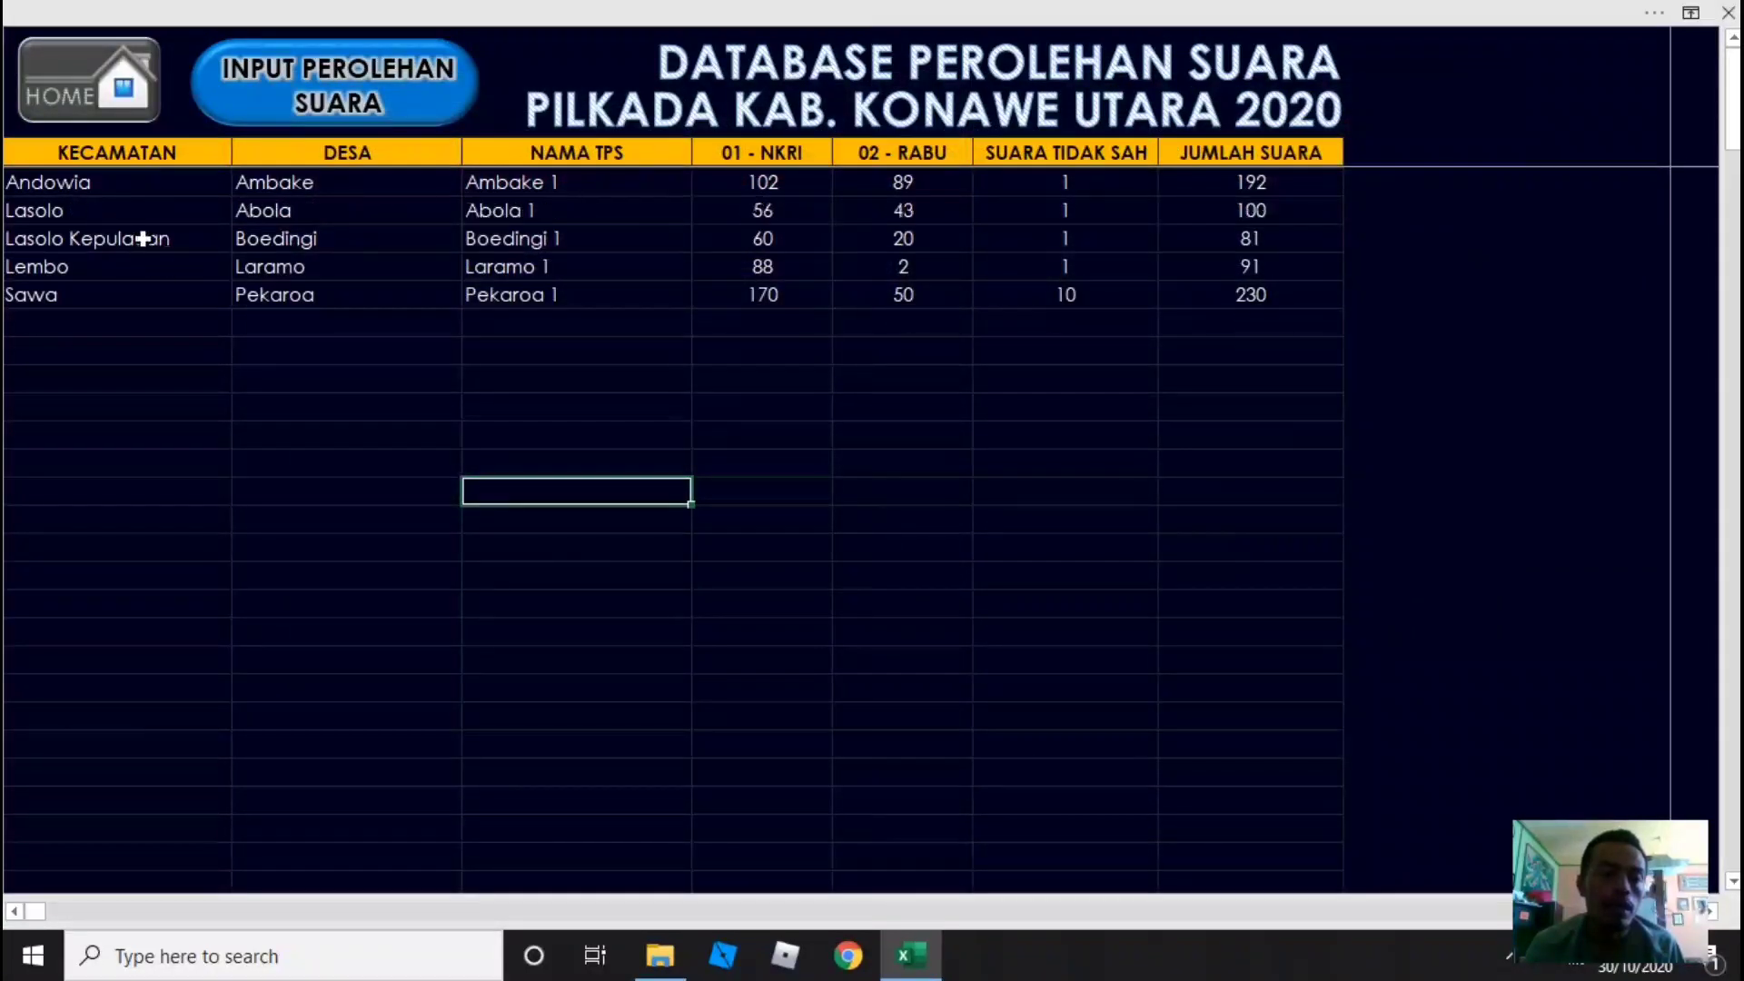
{"action": "mouse_move", "coordinate": [73, 184]}
{"action": "left_mouse_down"}
{"action": "mouse_move", "coordinate": [79, 222]}
{"action": "mouse_move", "coordinate": [374, 291]}
{"action": "mouse_move", "coordinate": [1228, 292]}
{"action": "left_mouse_up"}
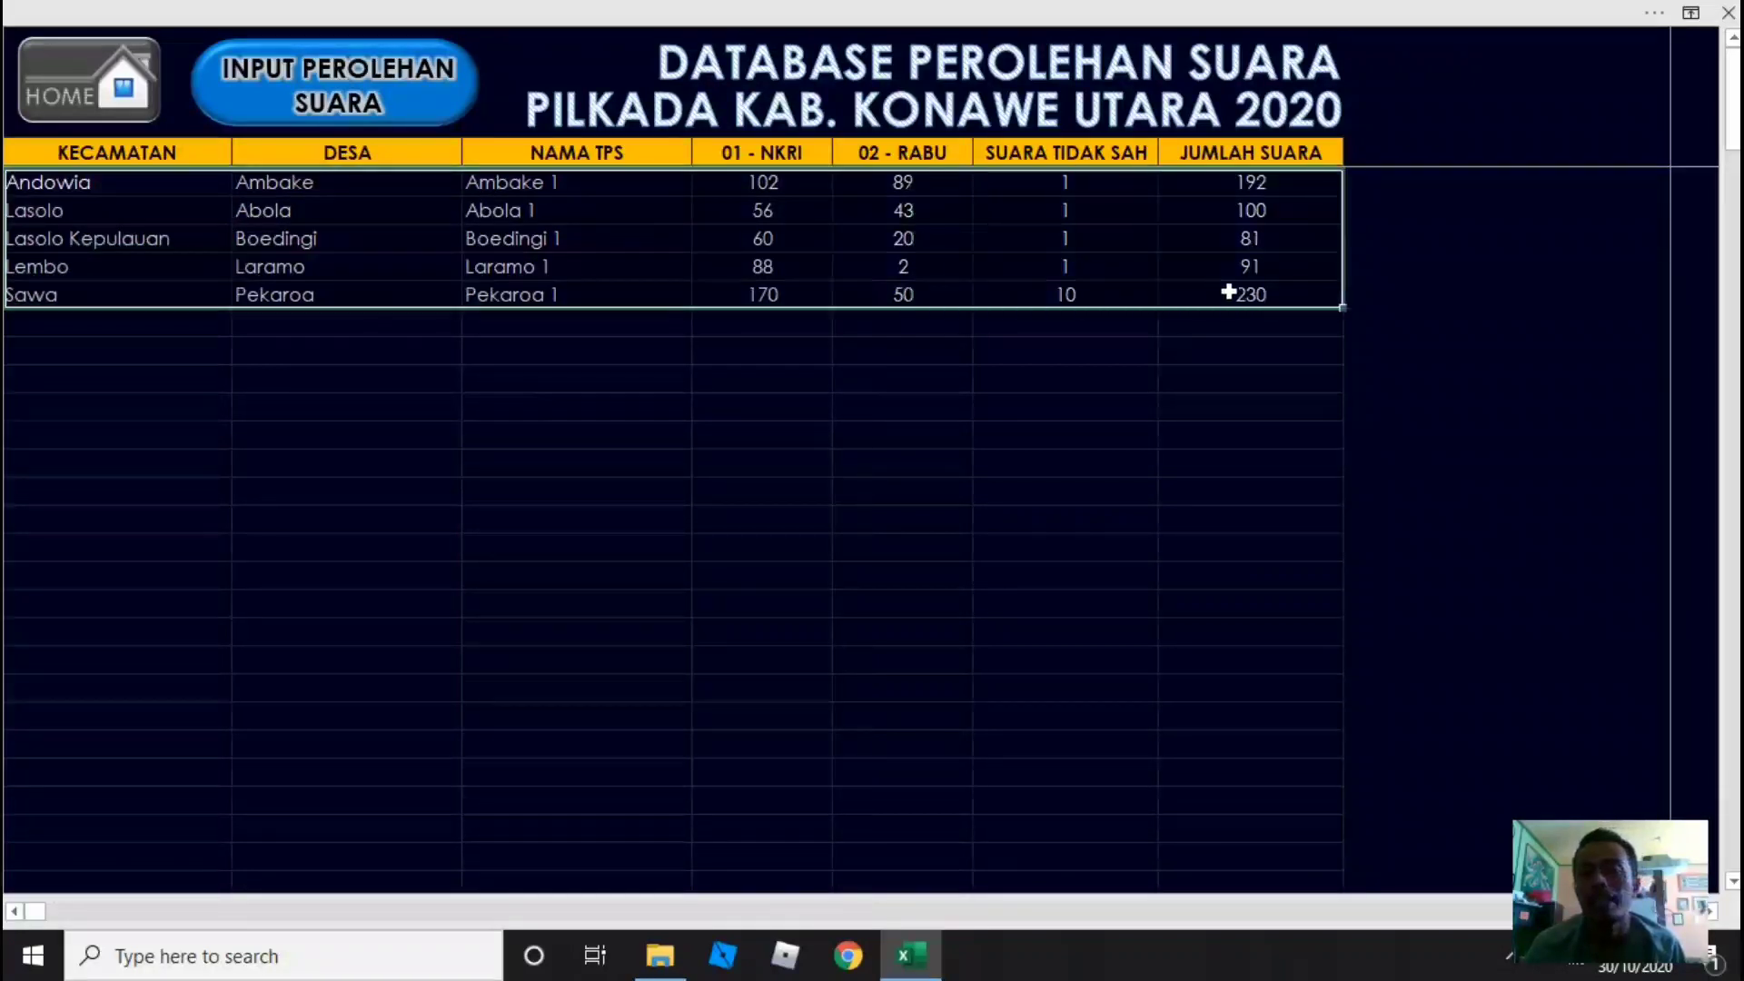
{"action": "left_click", "coordinate": [401, 378]}
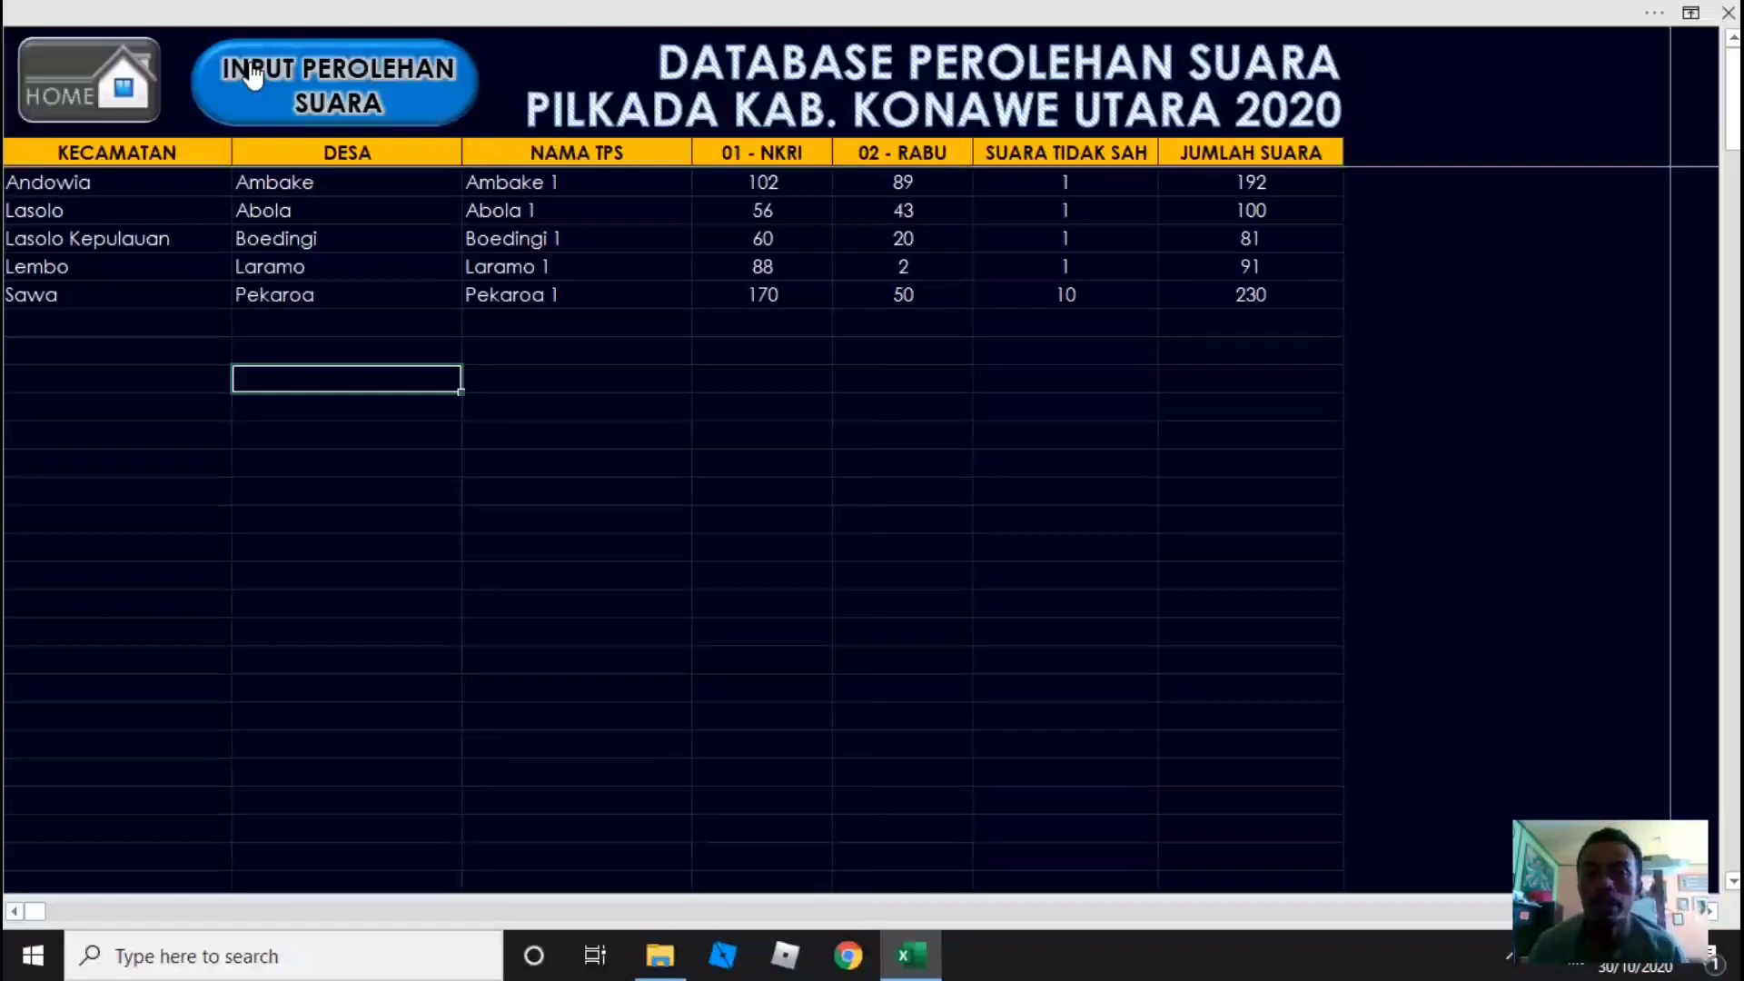
{"action": "left_click", "coordinate": [128, 87]}
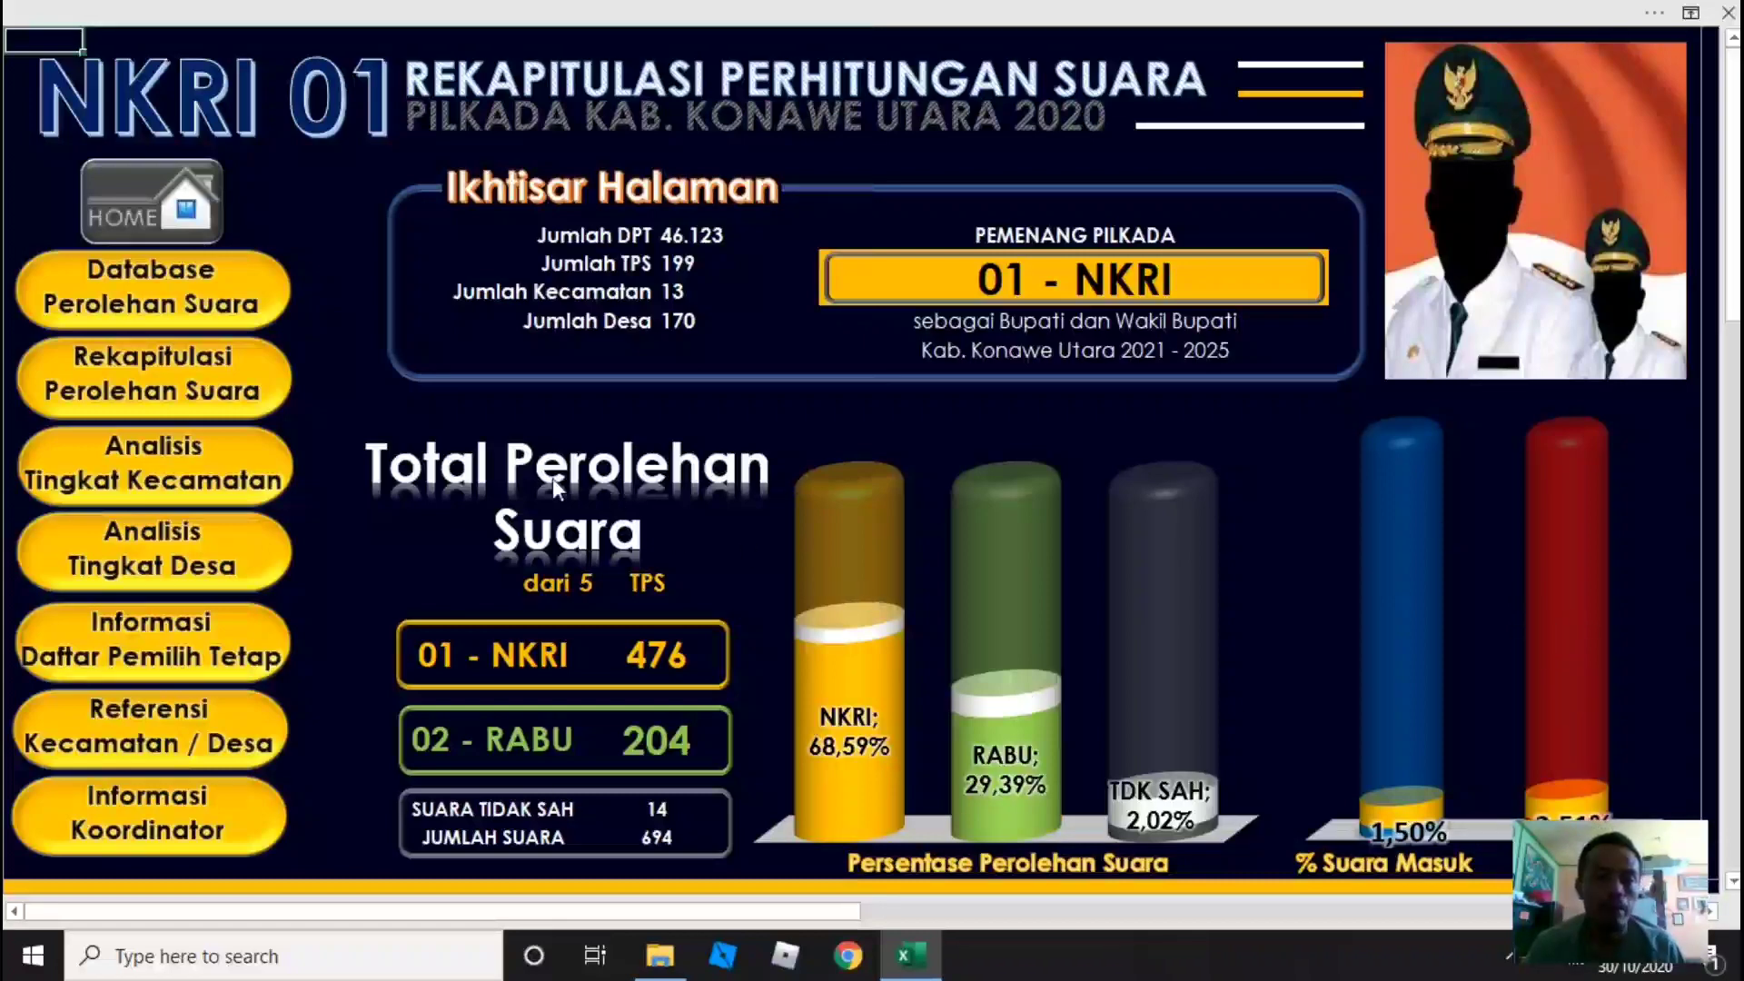
{"action": "left_click", "coordinate": [592, 584]}
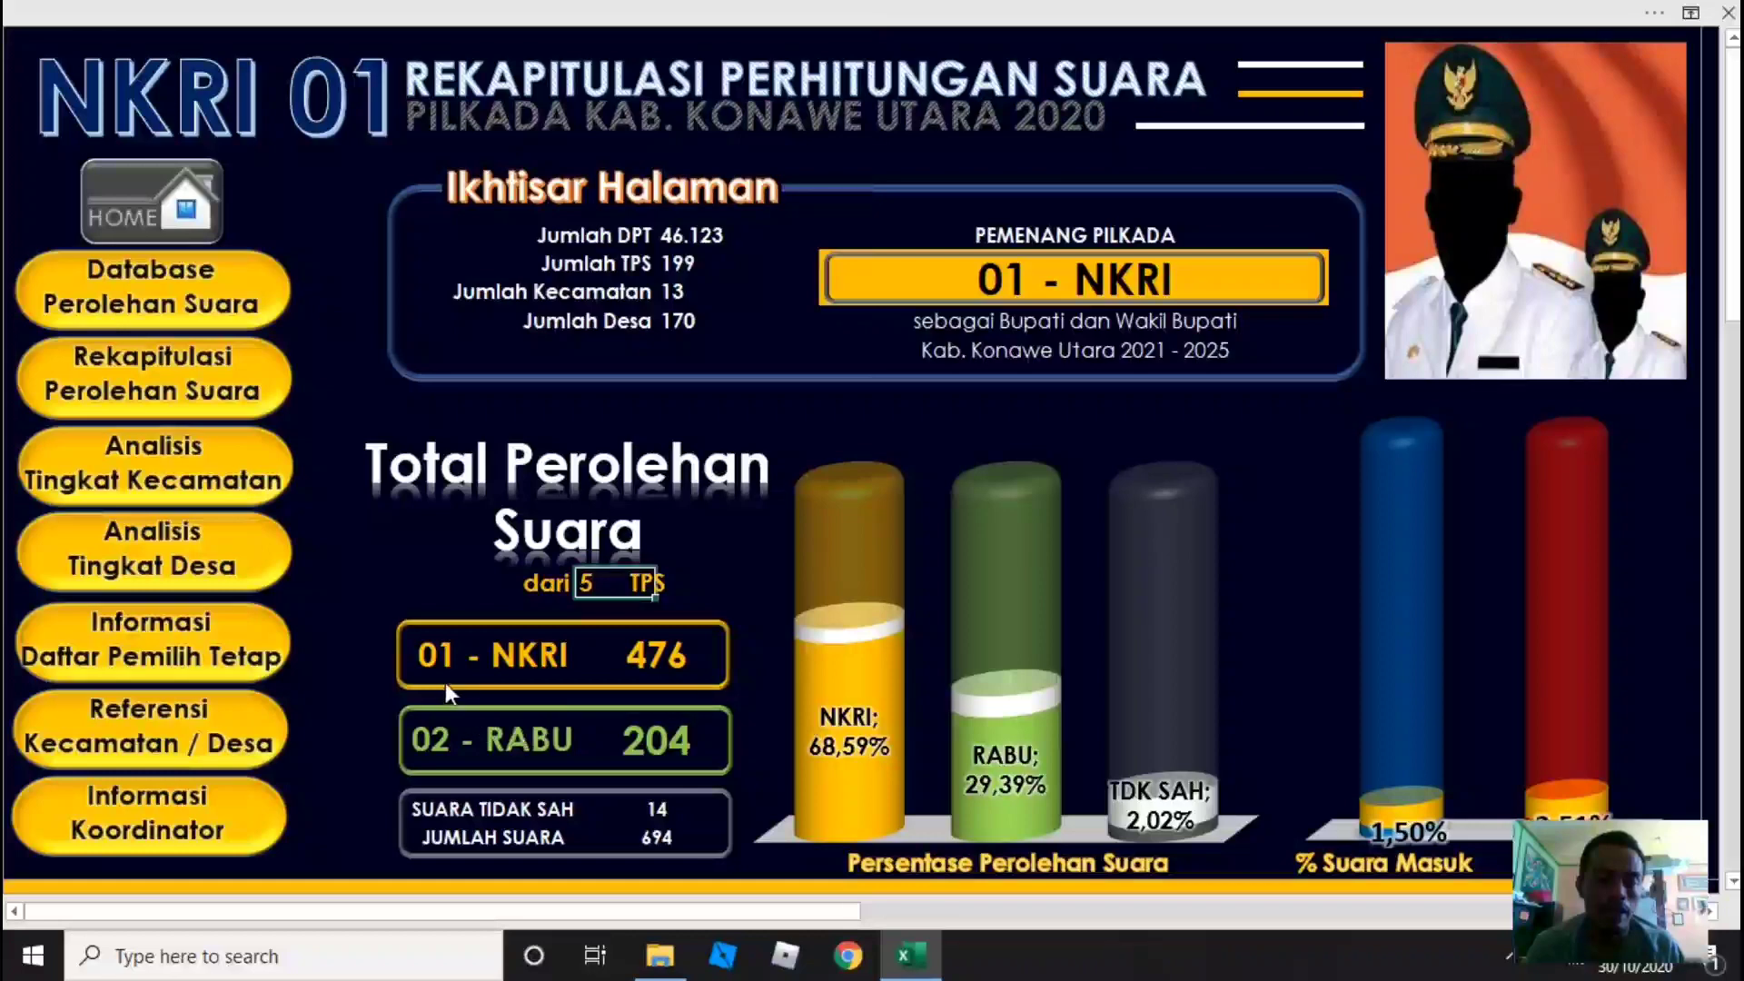
{"action": "left_click", "coordinate": [687, 656]}
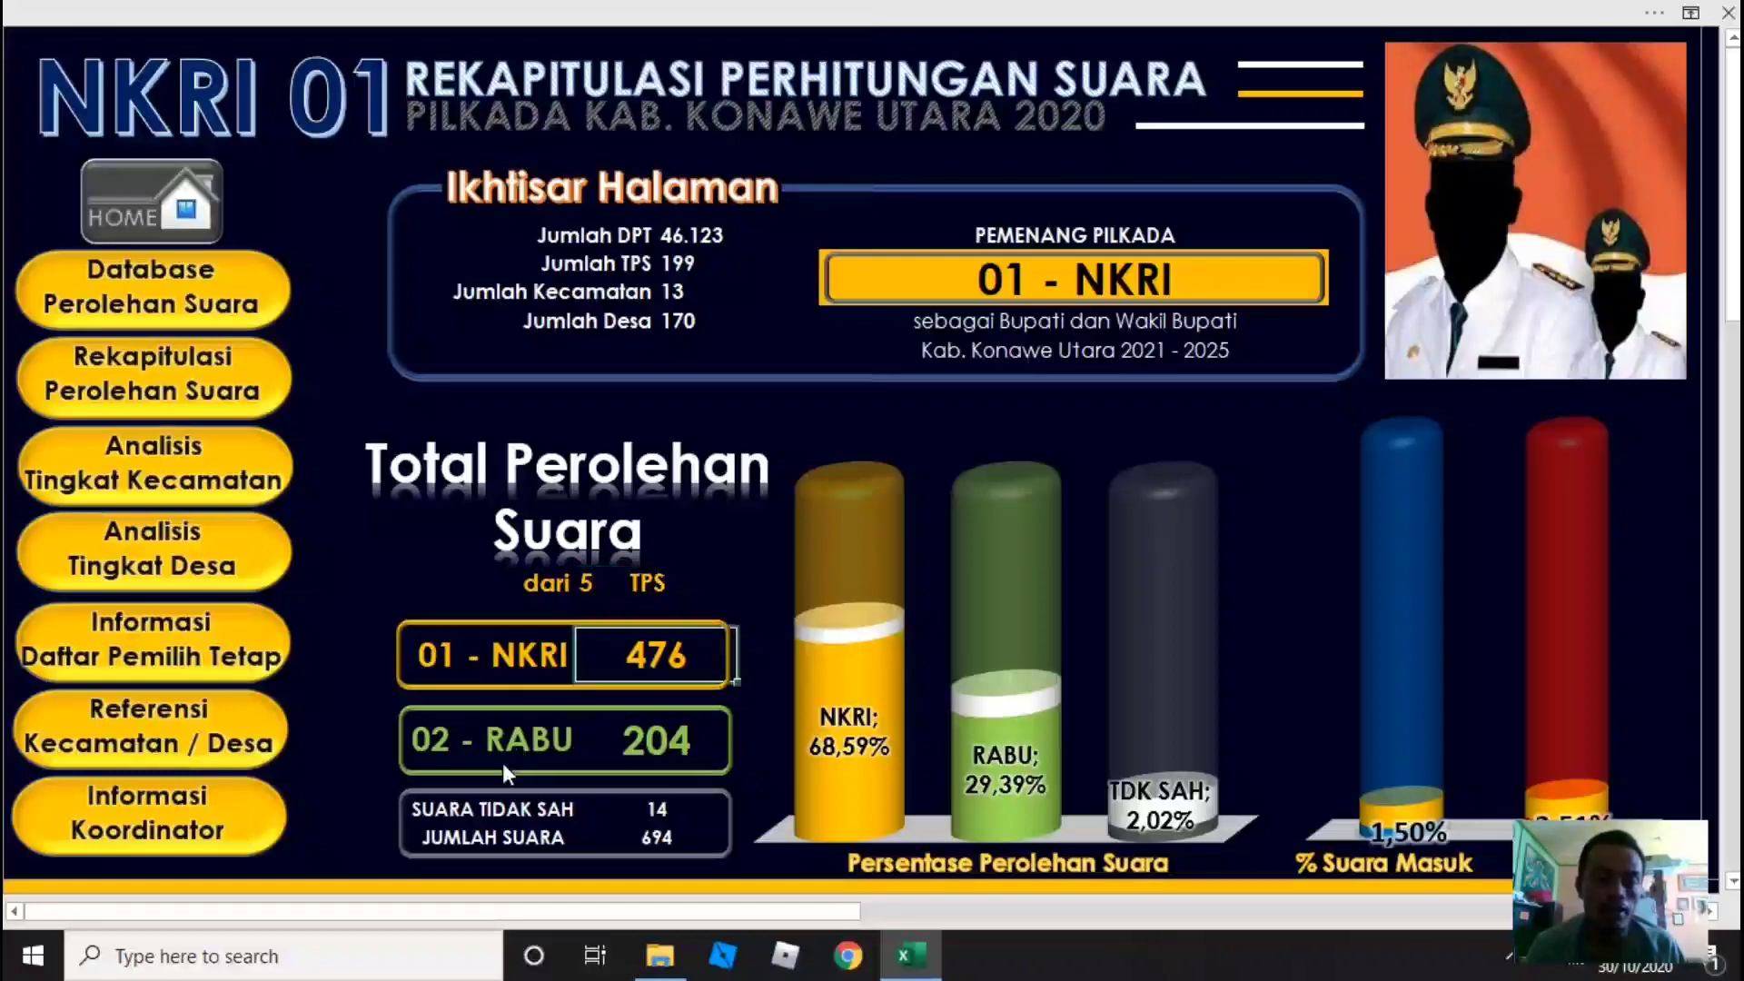
{"action": "left_click", "coordinate": [686, 743]}
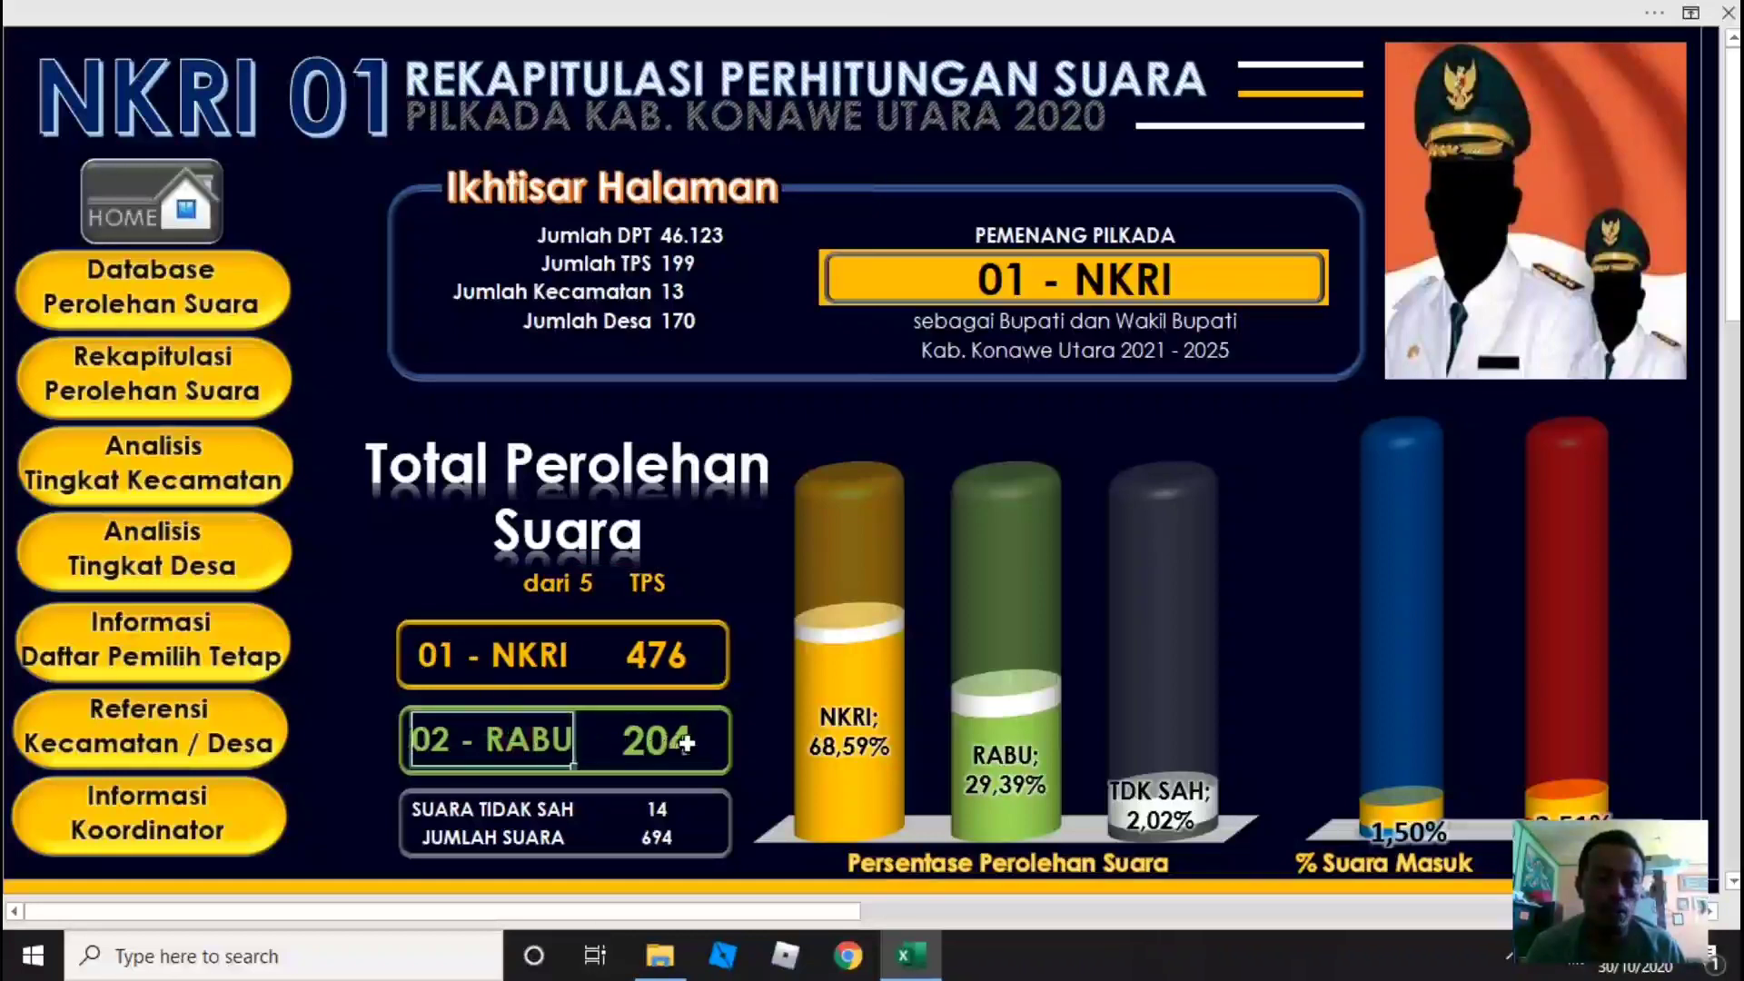
{"action": "left_click", "coordinate": [658, 807]}
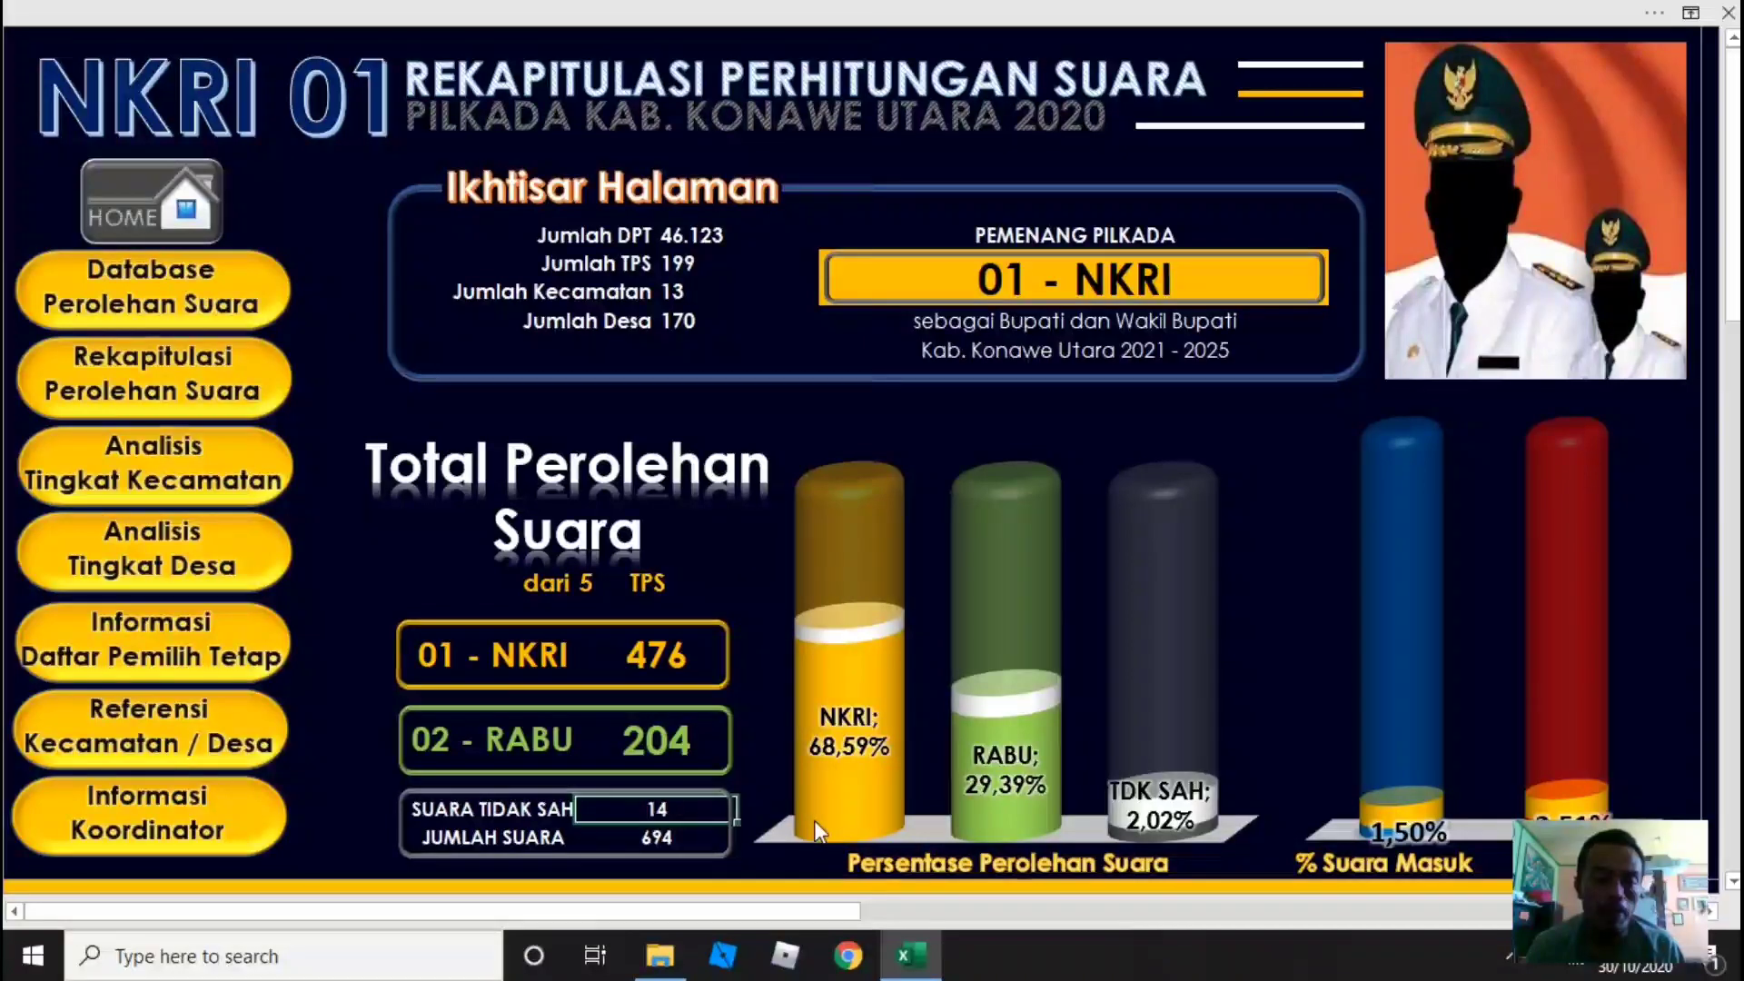
{"action": "left_click", "coordinate": [657, 838]}
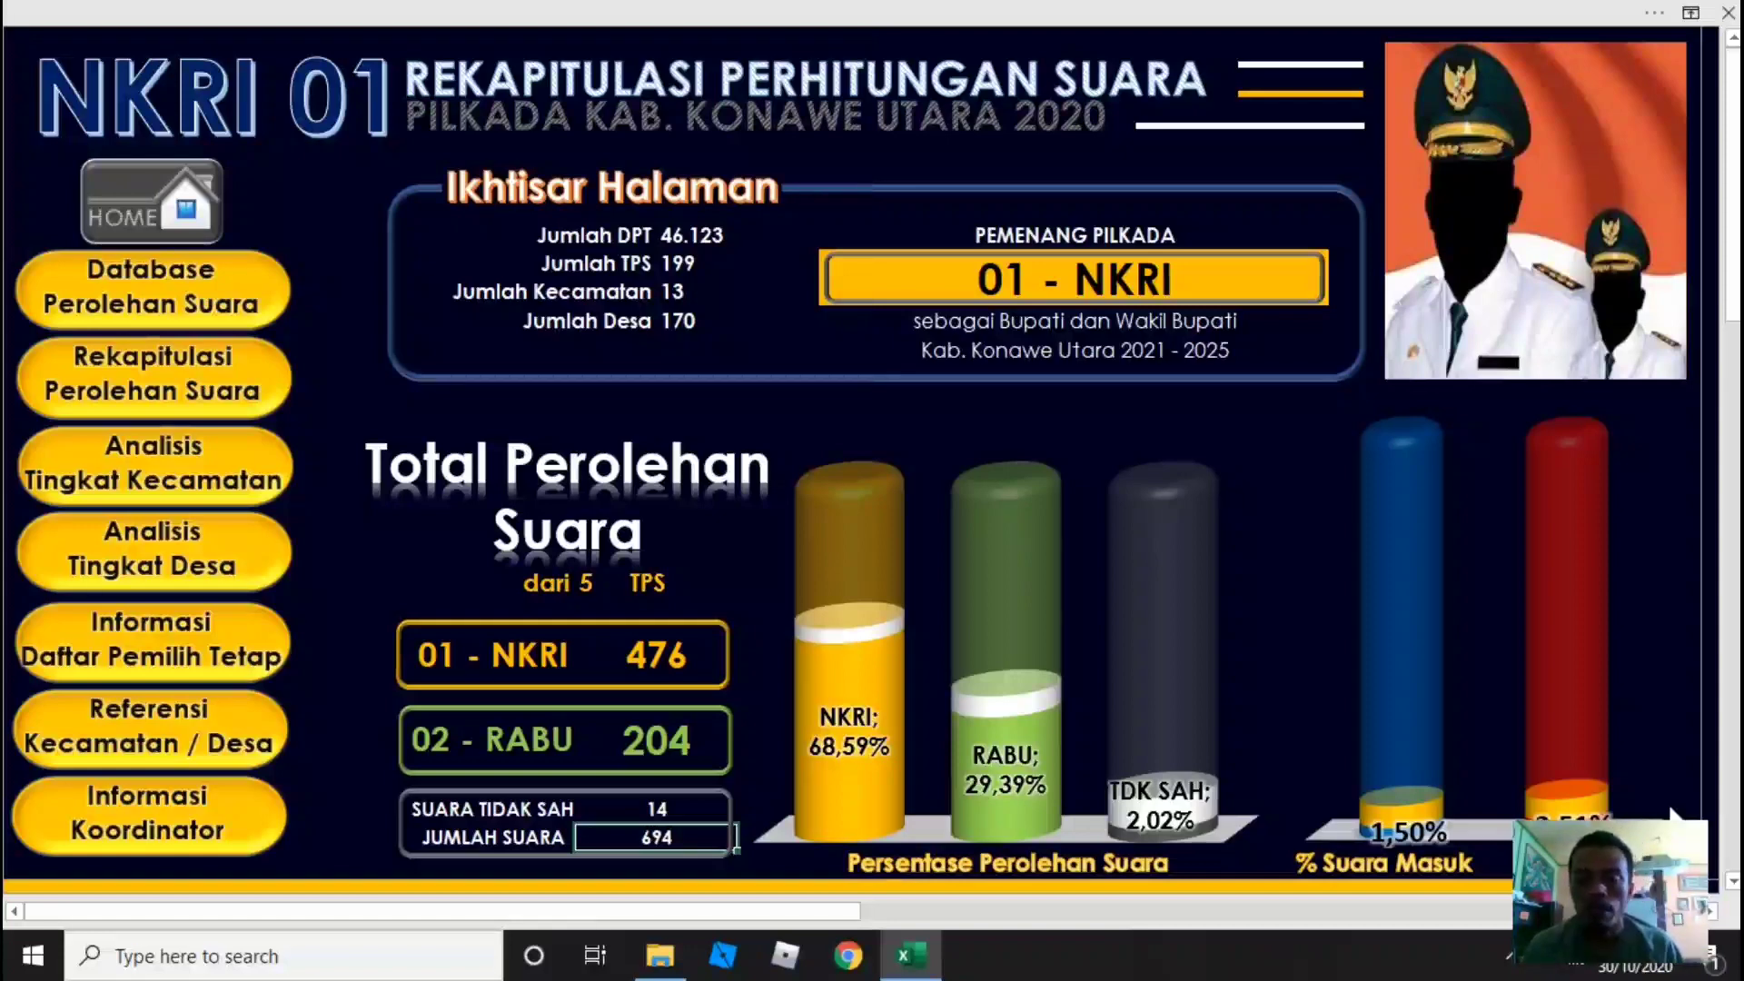
{"action": "mouse_move", "coordinate": [1403, 818]}
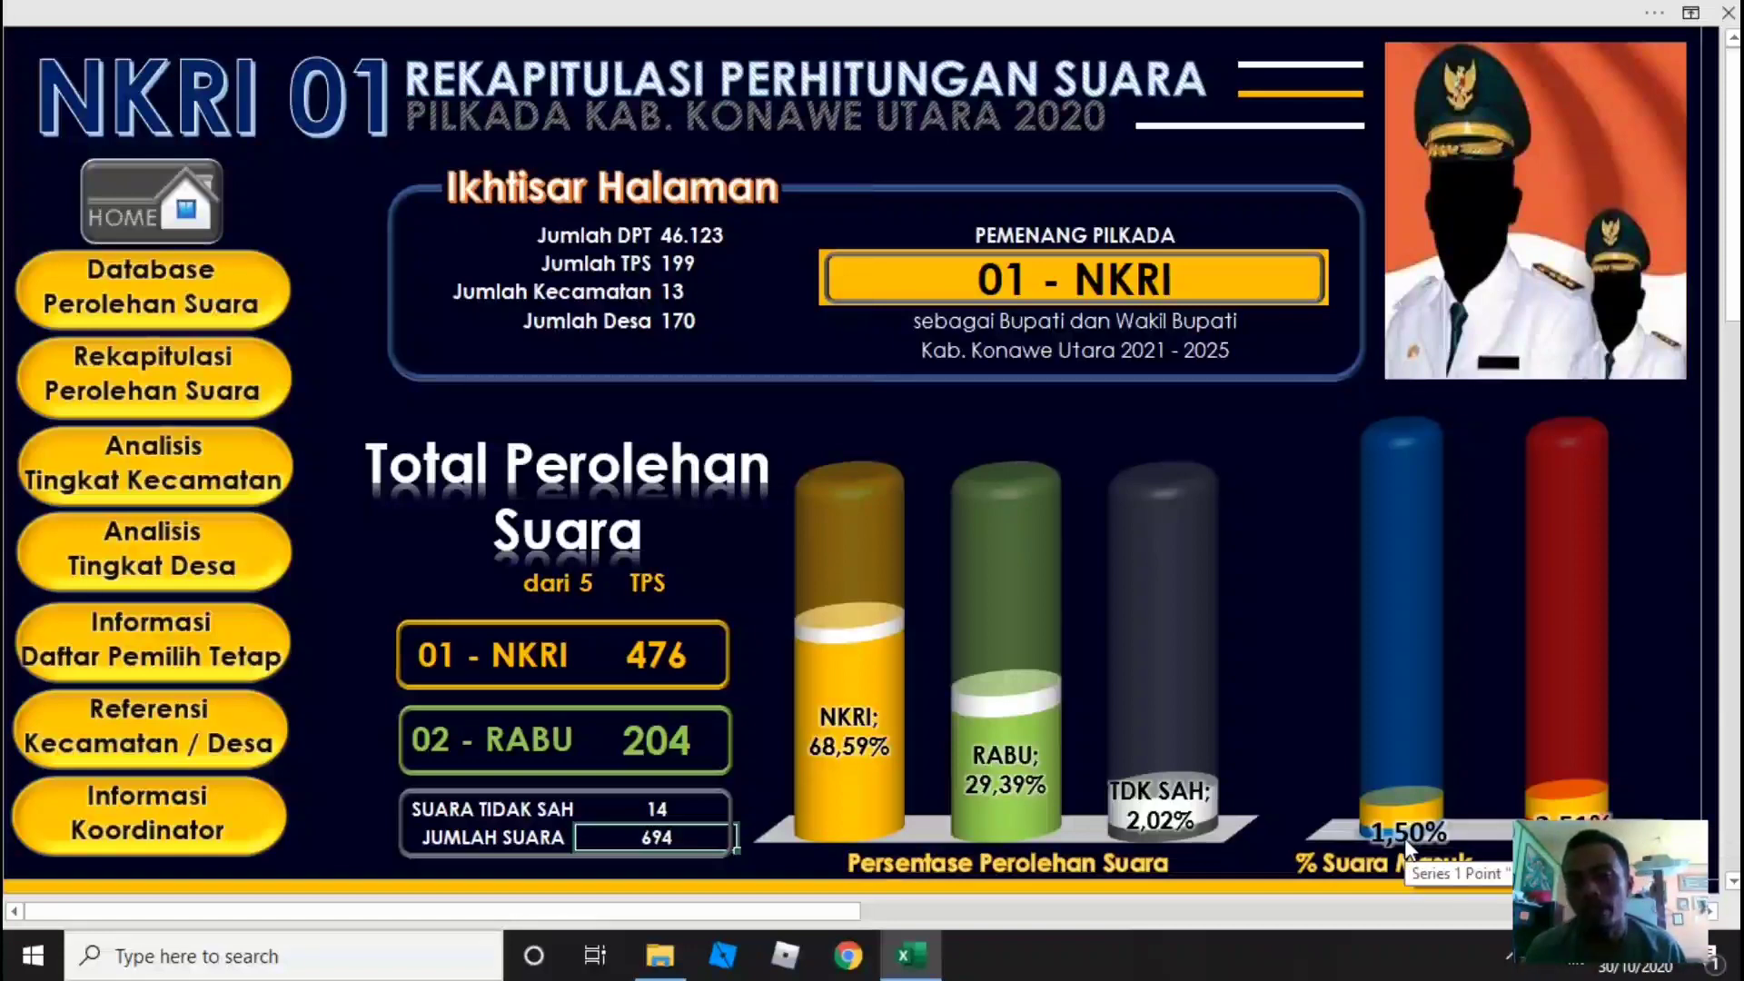
{"action": "left_click", "coordinate": [681, 236]}
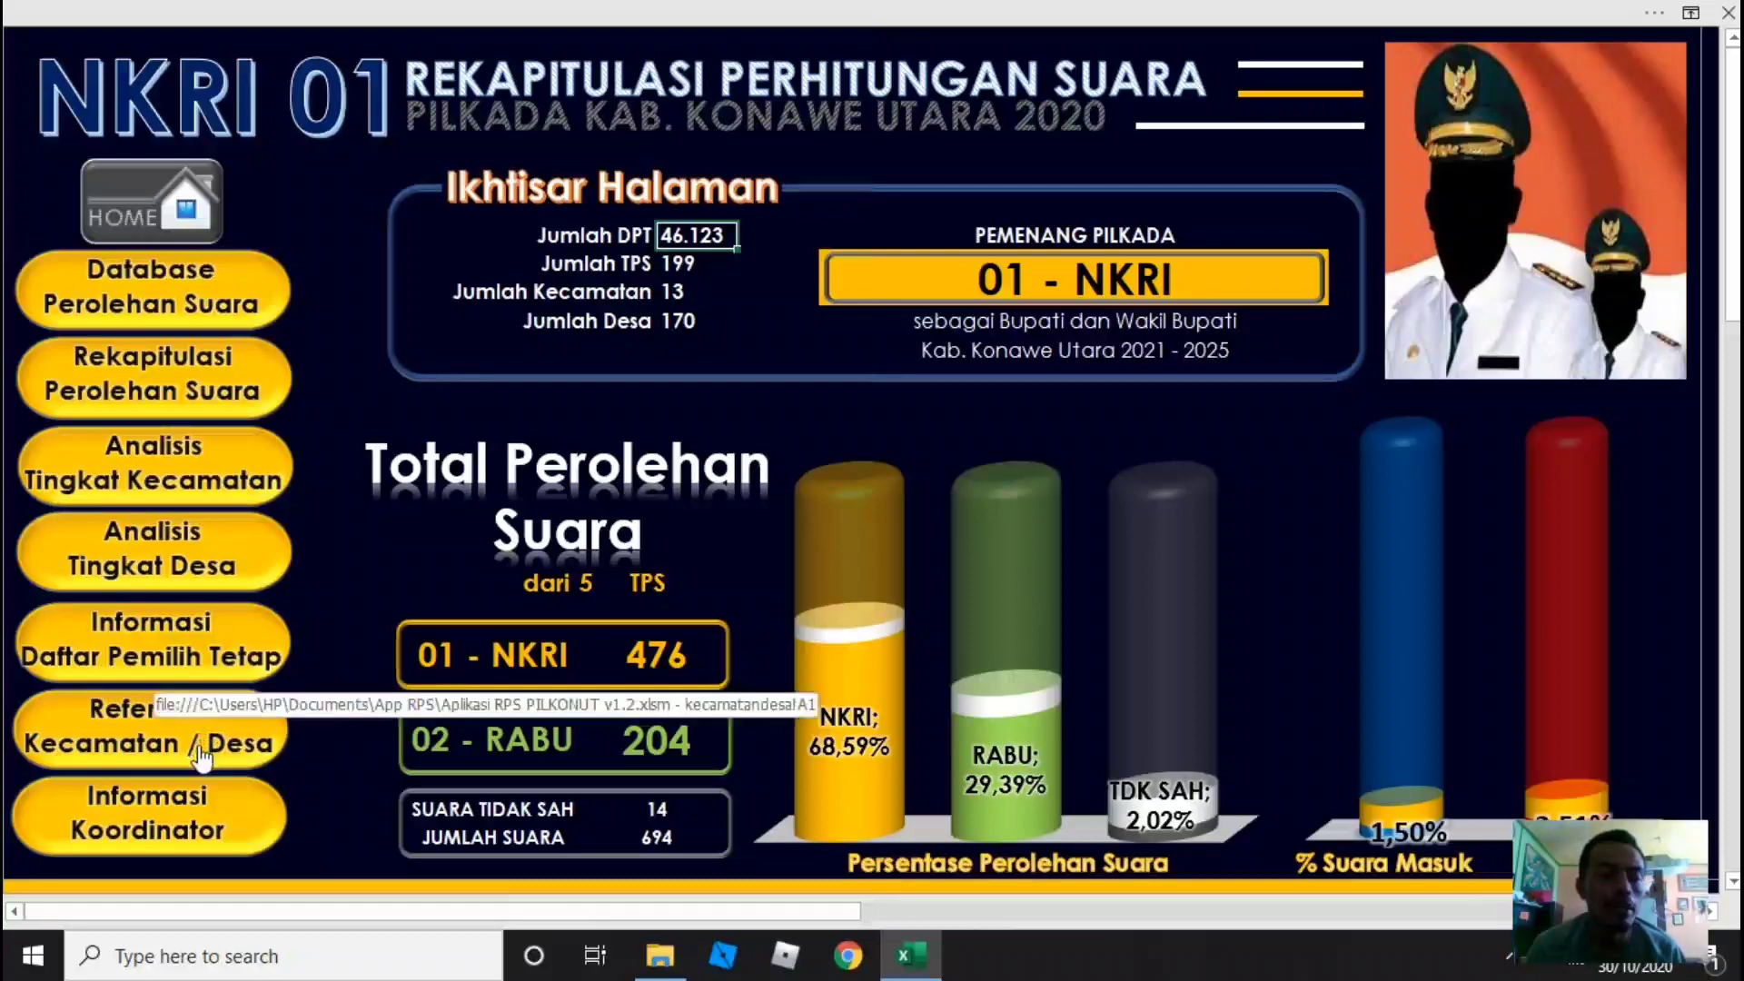
Check the 46.123 total DPT on the fixed voter list sheet, then return to the recap dashboard
{"action": "left_click", "coordinate": [153, 645]}
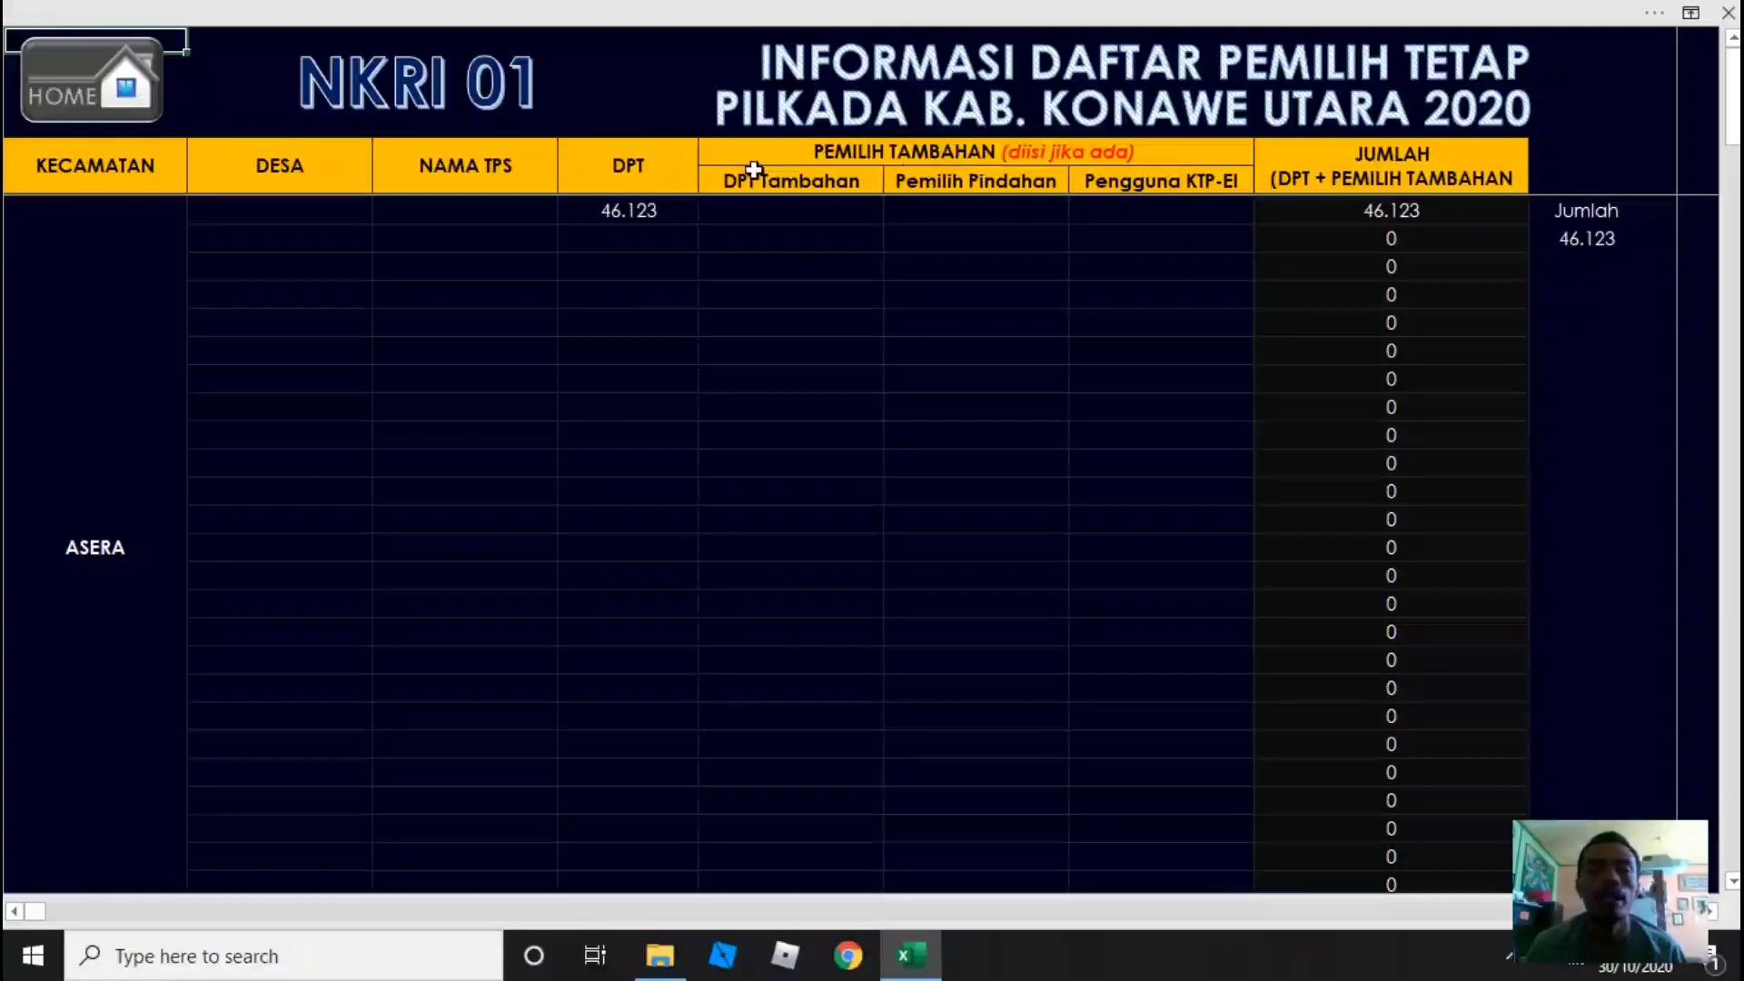
{"action": "left_click", "coordinate": [604, 214]}
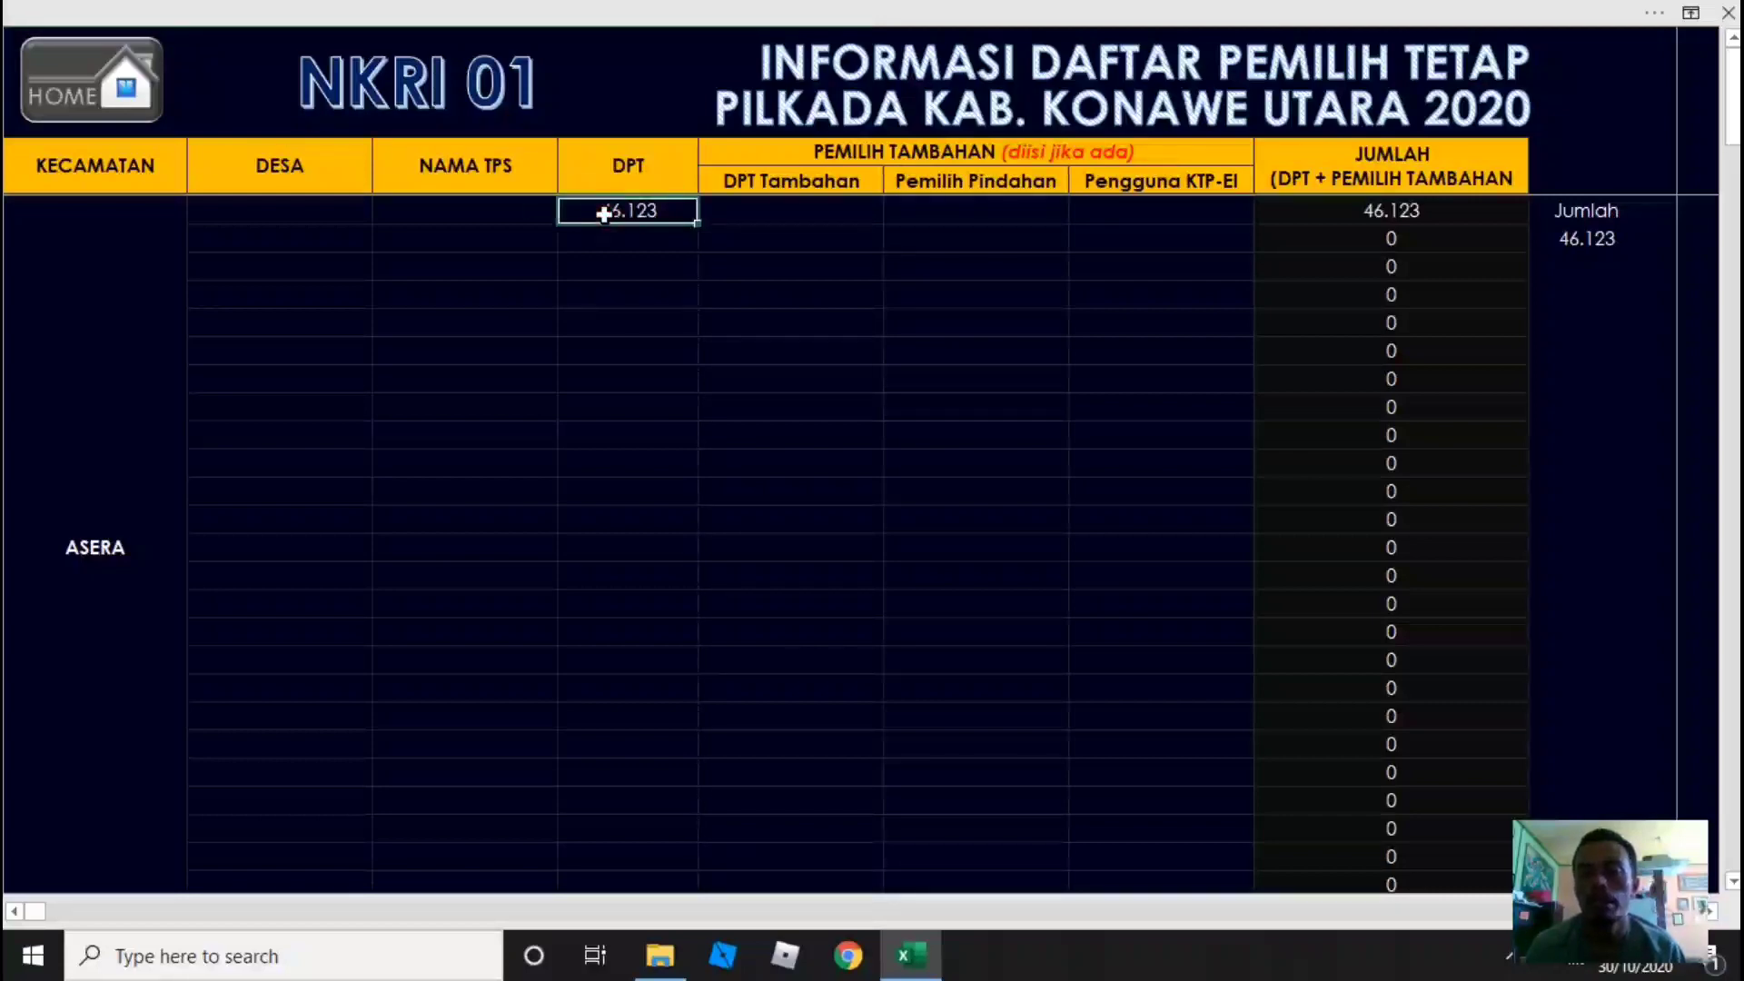
{"action": "left_click", "coordinate": [134, 109]}
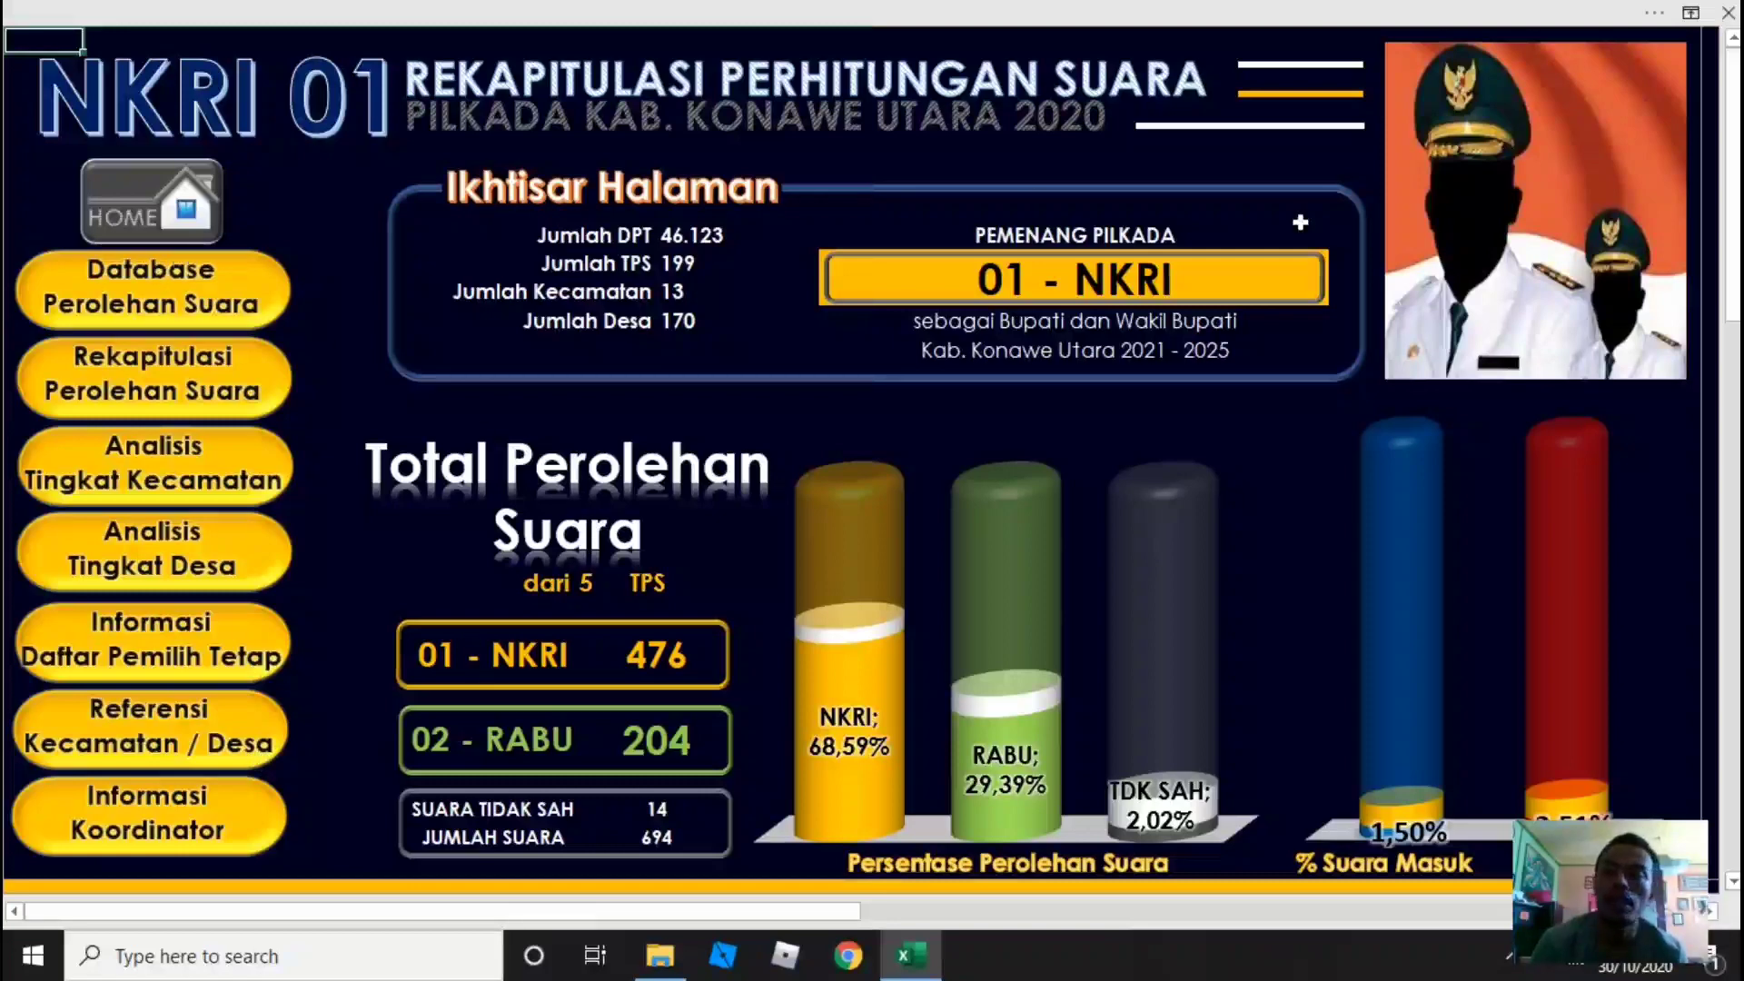
Close the NKRI 01 workbook with changes saved and open Final_Analisis Kandidat IMANI ver.5.0.3 from App RPS
{"action": "left_click", "coordinate": [1728, 13]}
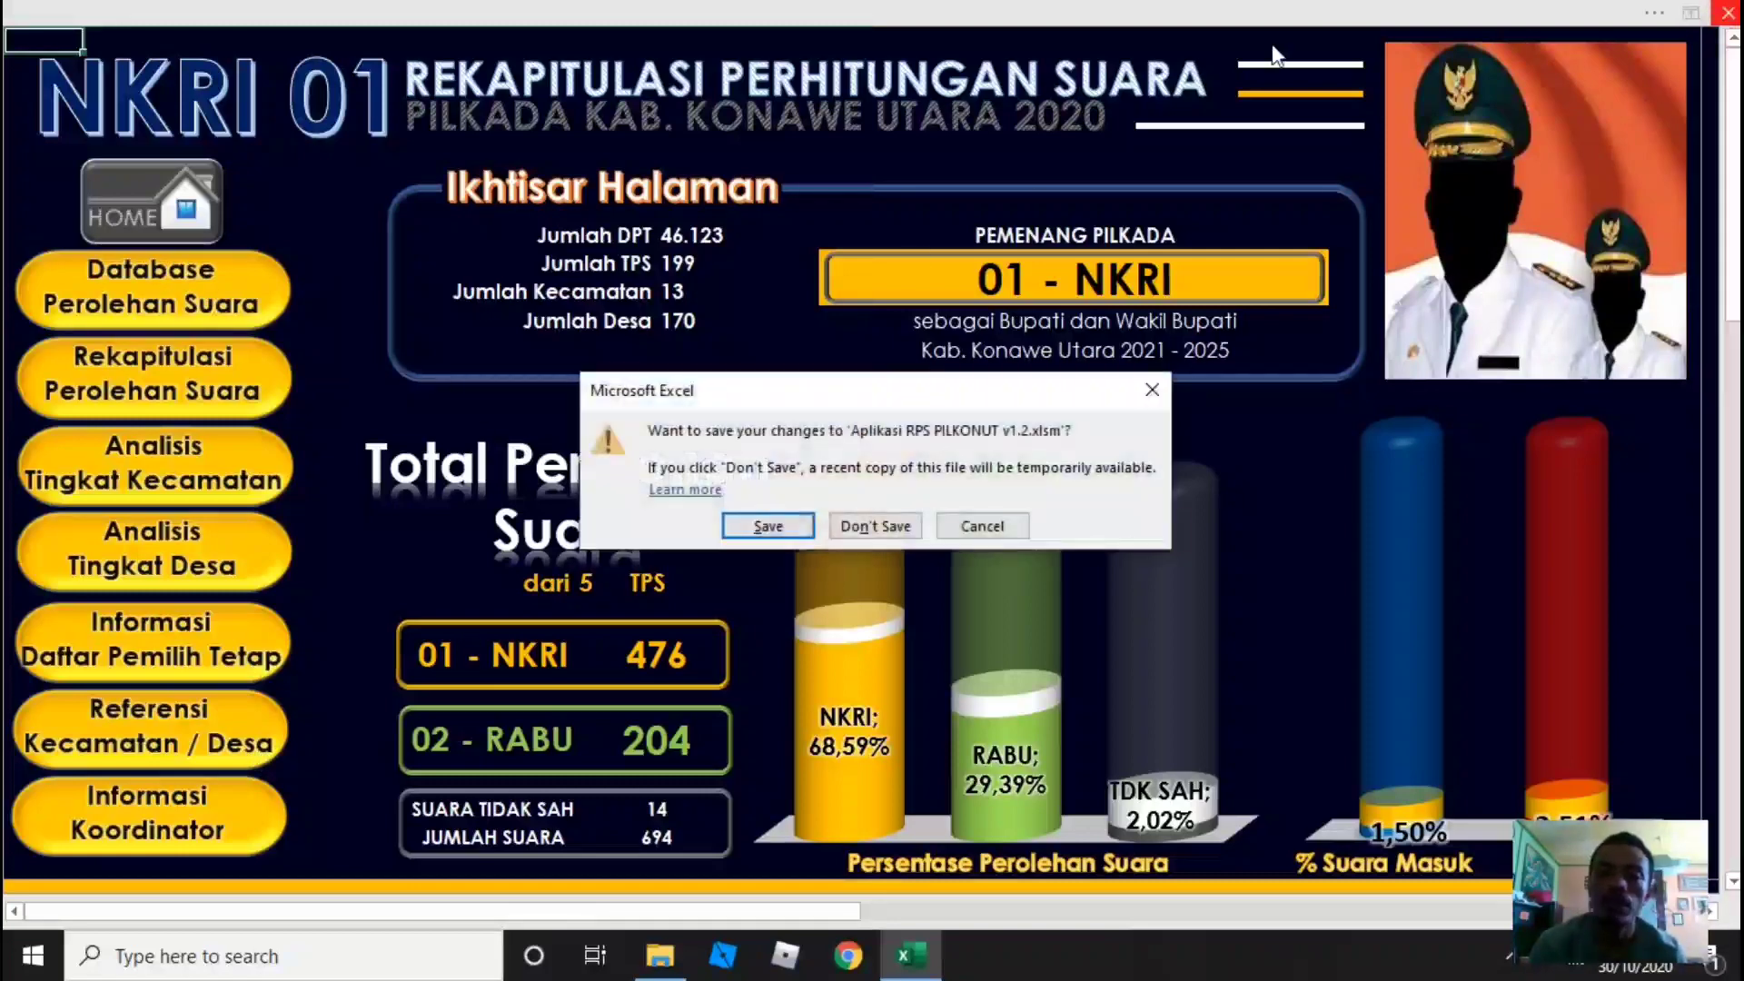
{"action": "left_click", "coordinate": [759, 527]}
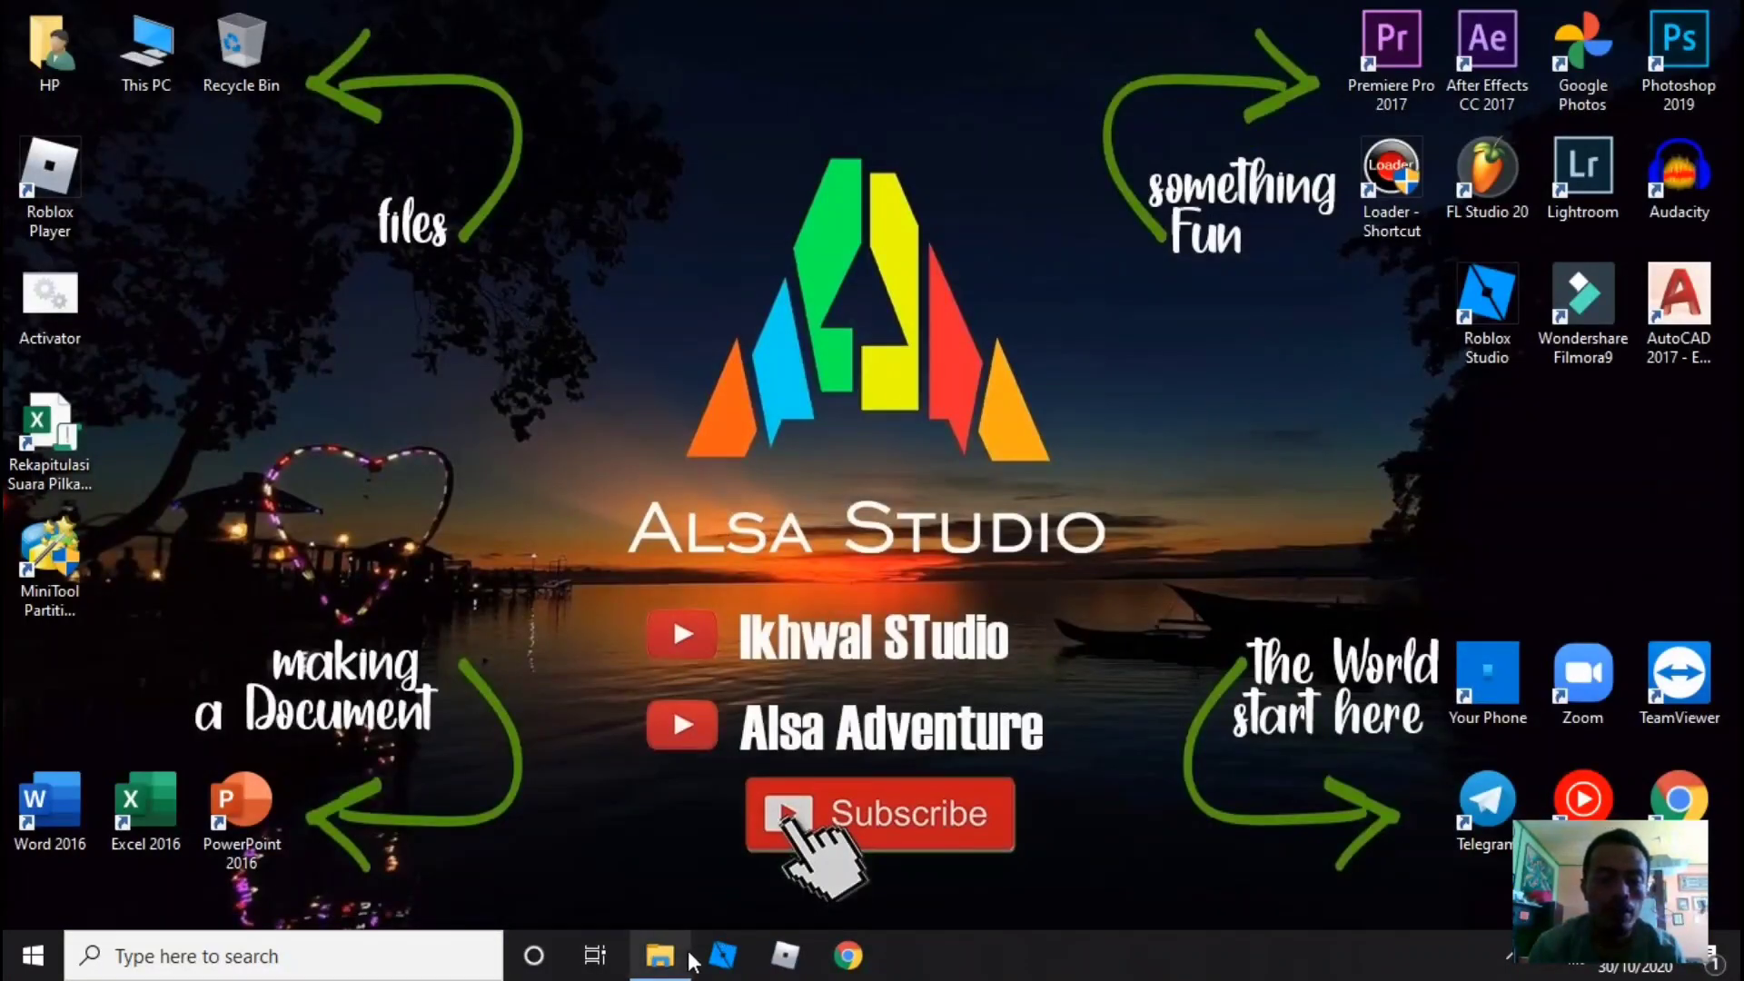
{"action": "left_click", "coordinate": [661, 954]}
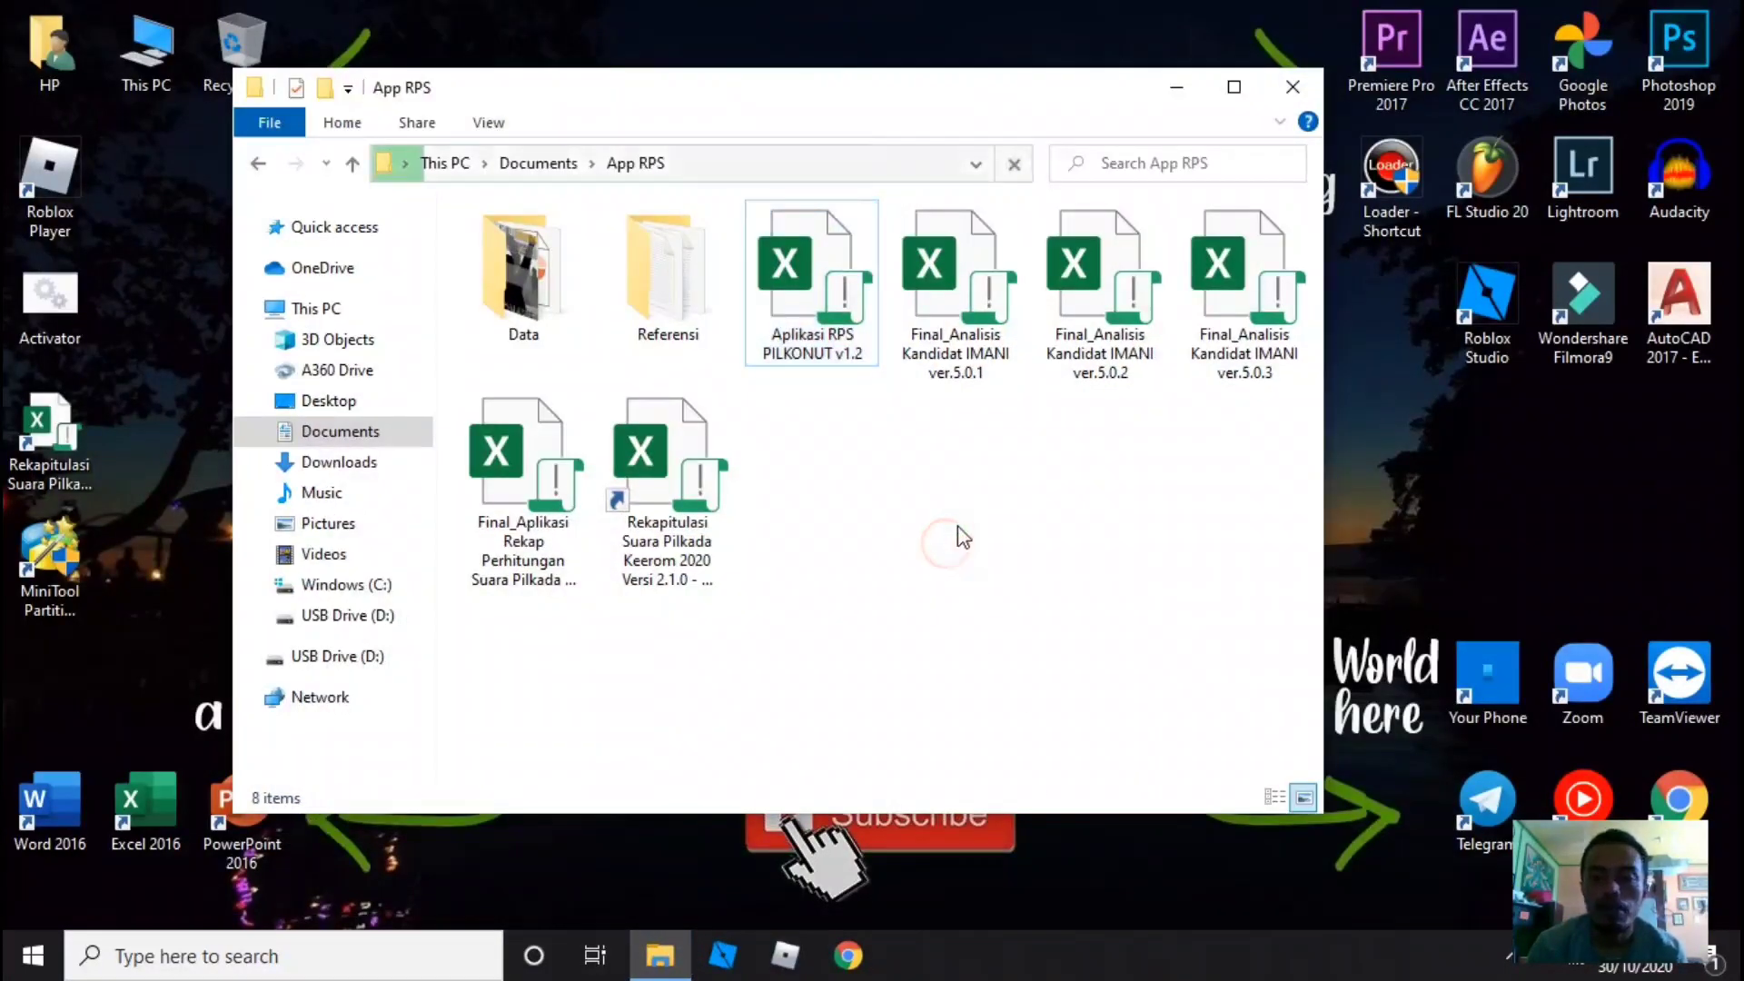
{"action": "double_click", "coordinate": [1240, 286]}
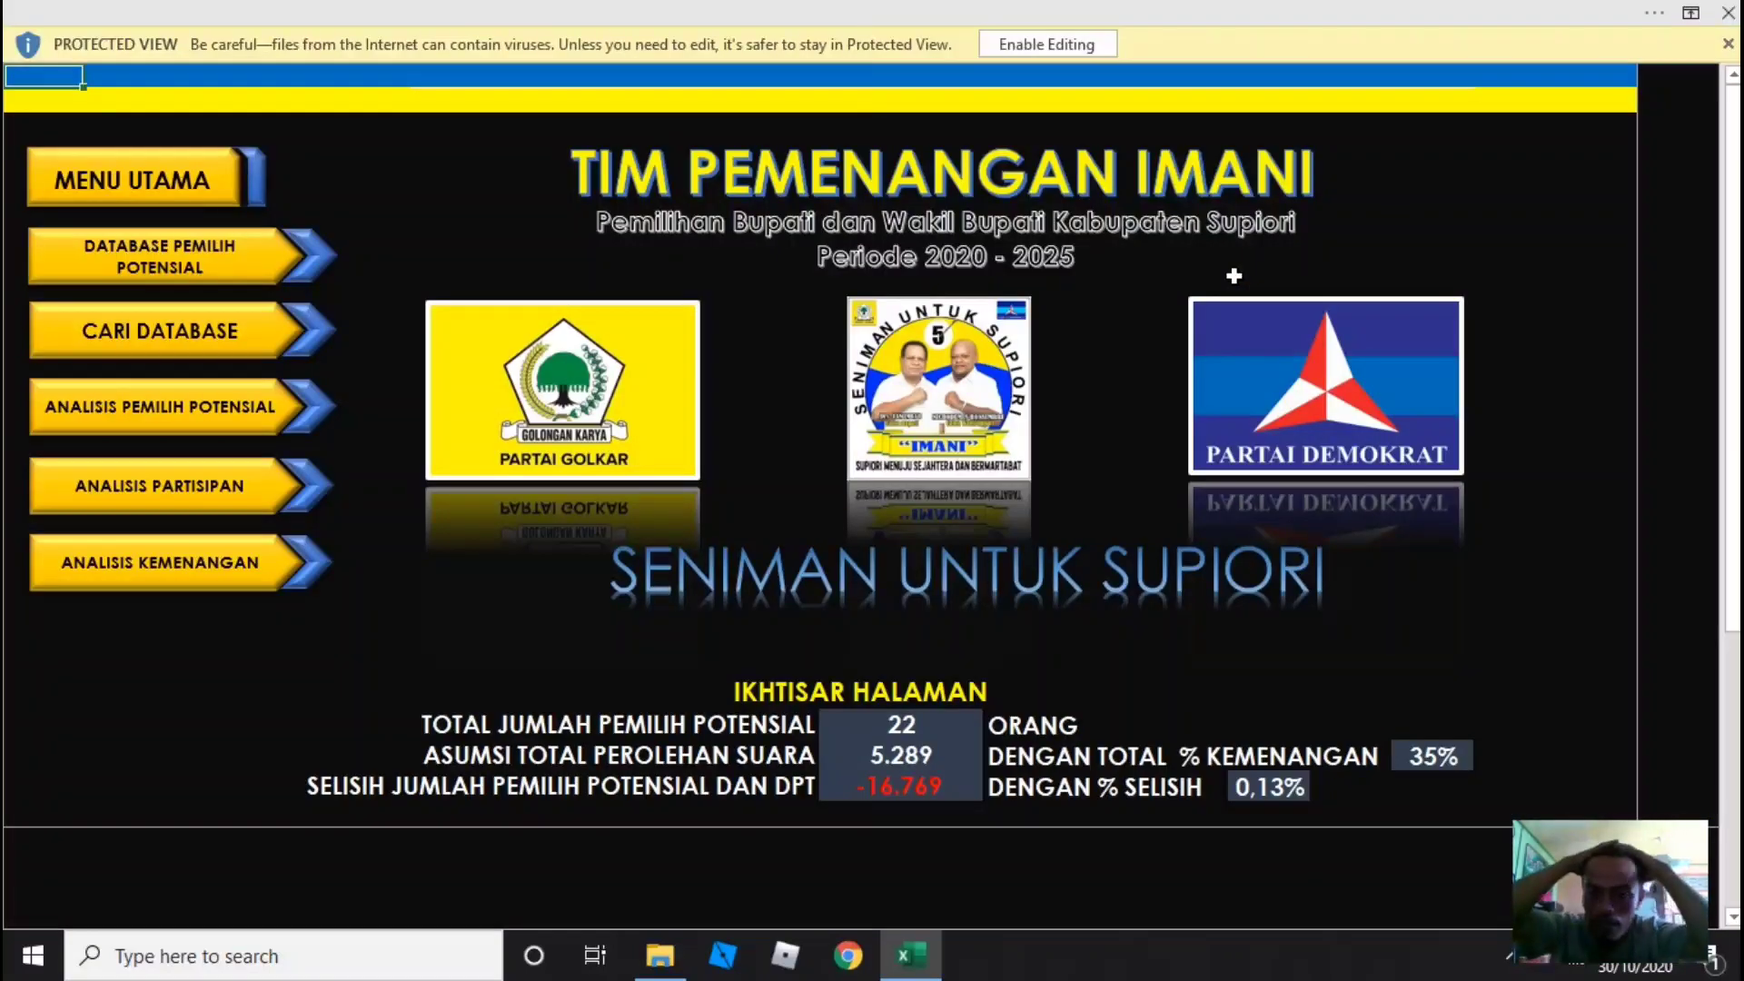
Enable editing and content, then log in to IMANI with the username and password
{"action": "left_click", "coordinate": [1087, 47]}
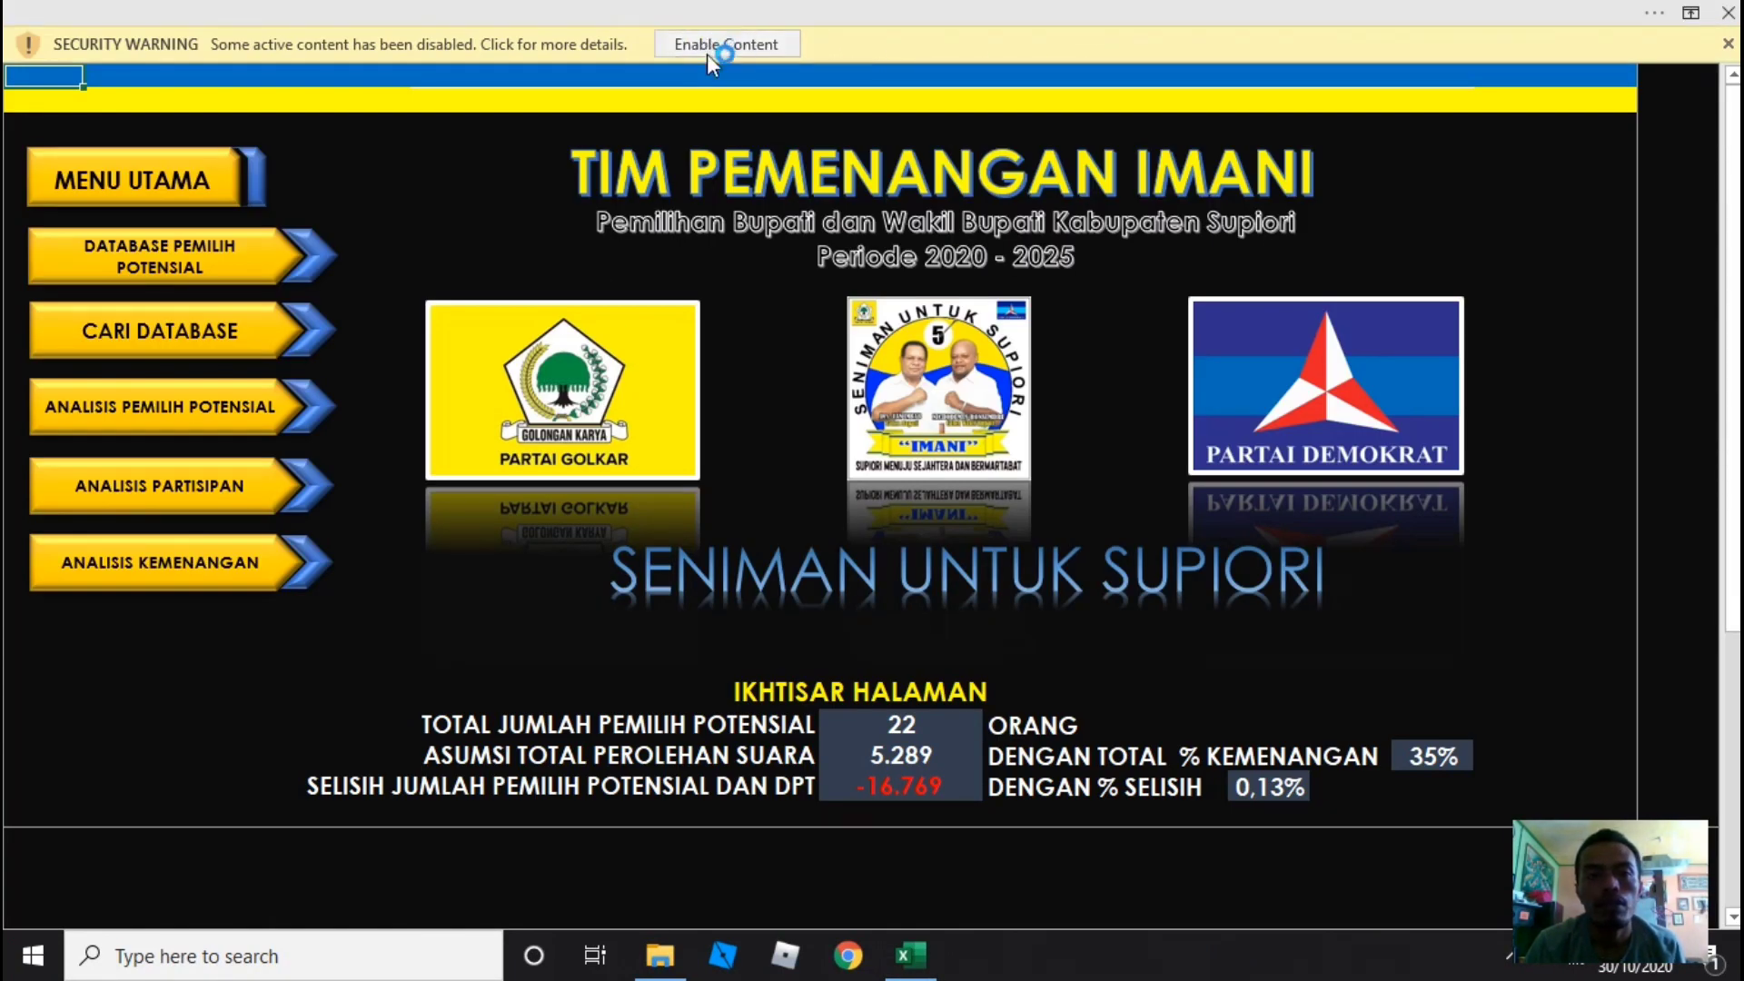
{"action": "left_click", "coordinate": [709, 46]}
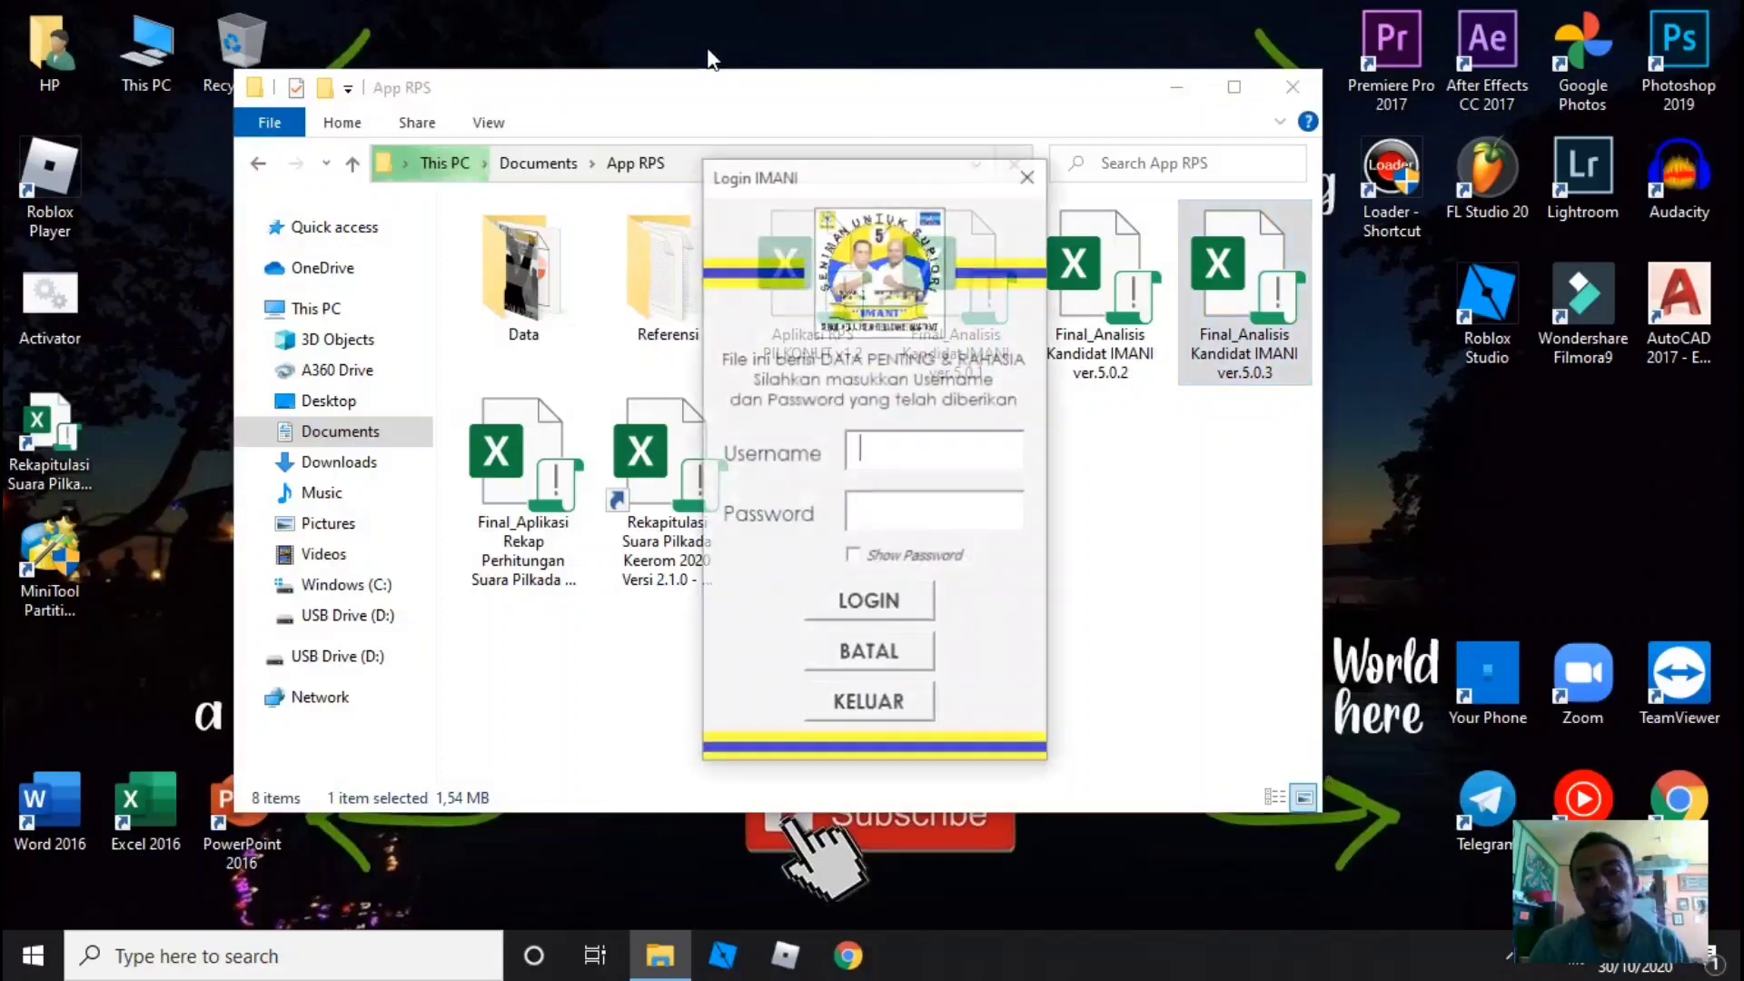
{"action": "left_click", "coordinate": [924, 457]}
{"action": "type", "text": "a"}
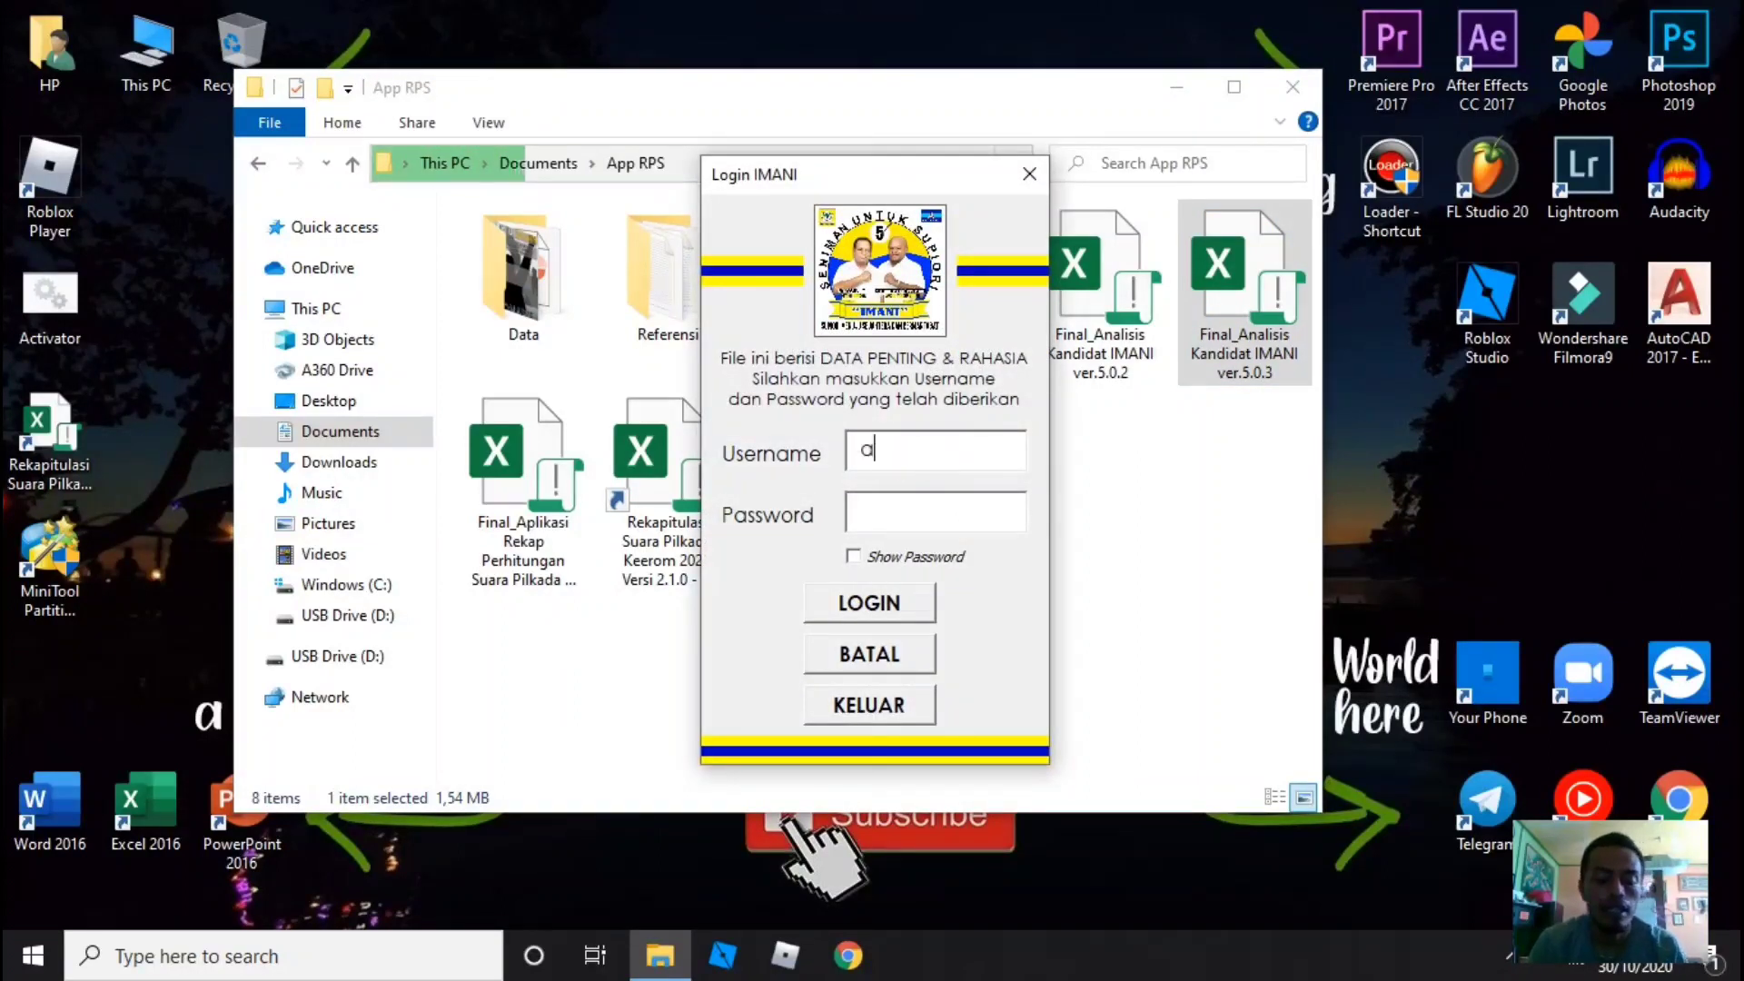
{"action": "type", "text": "dmin"}
{"action": "key", "text": "Tab"}
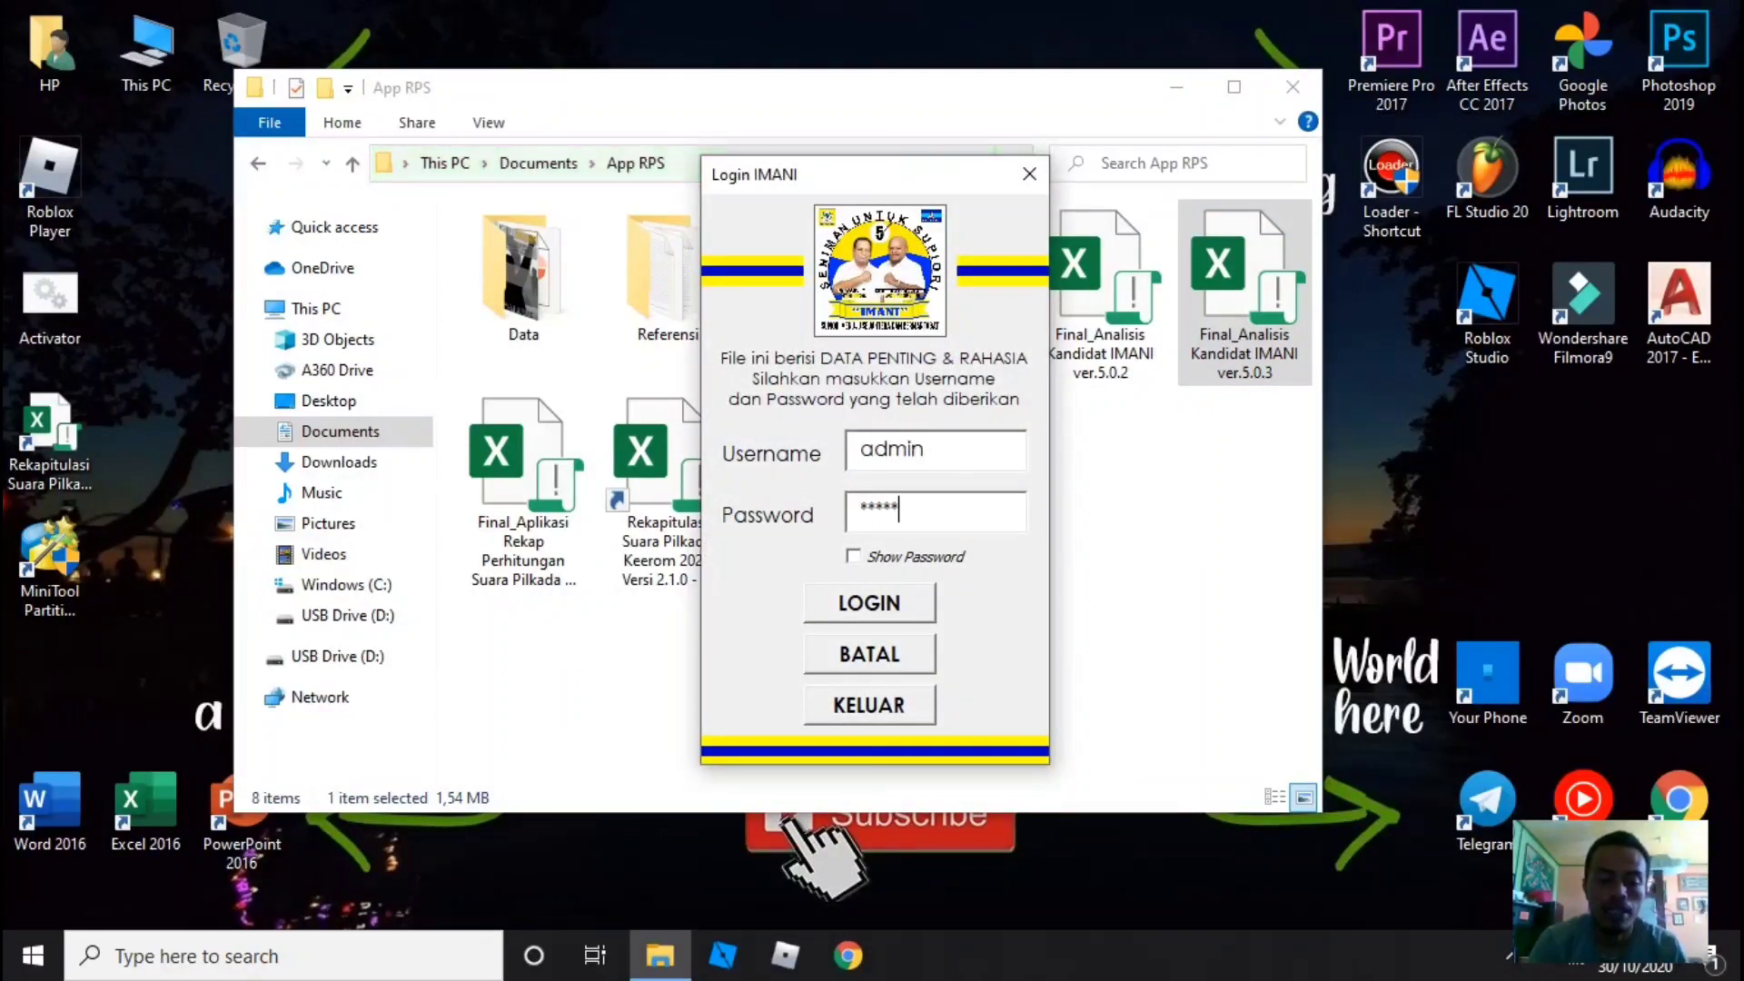
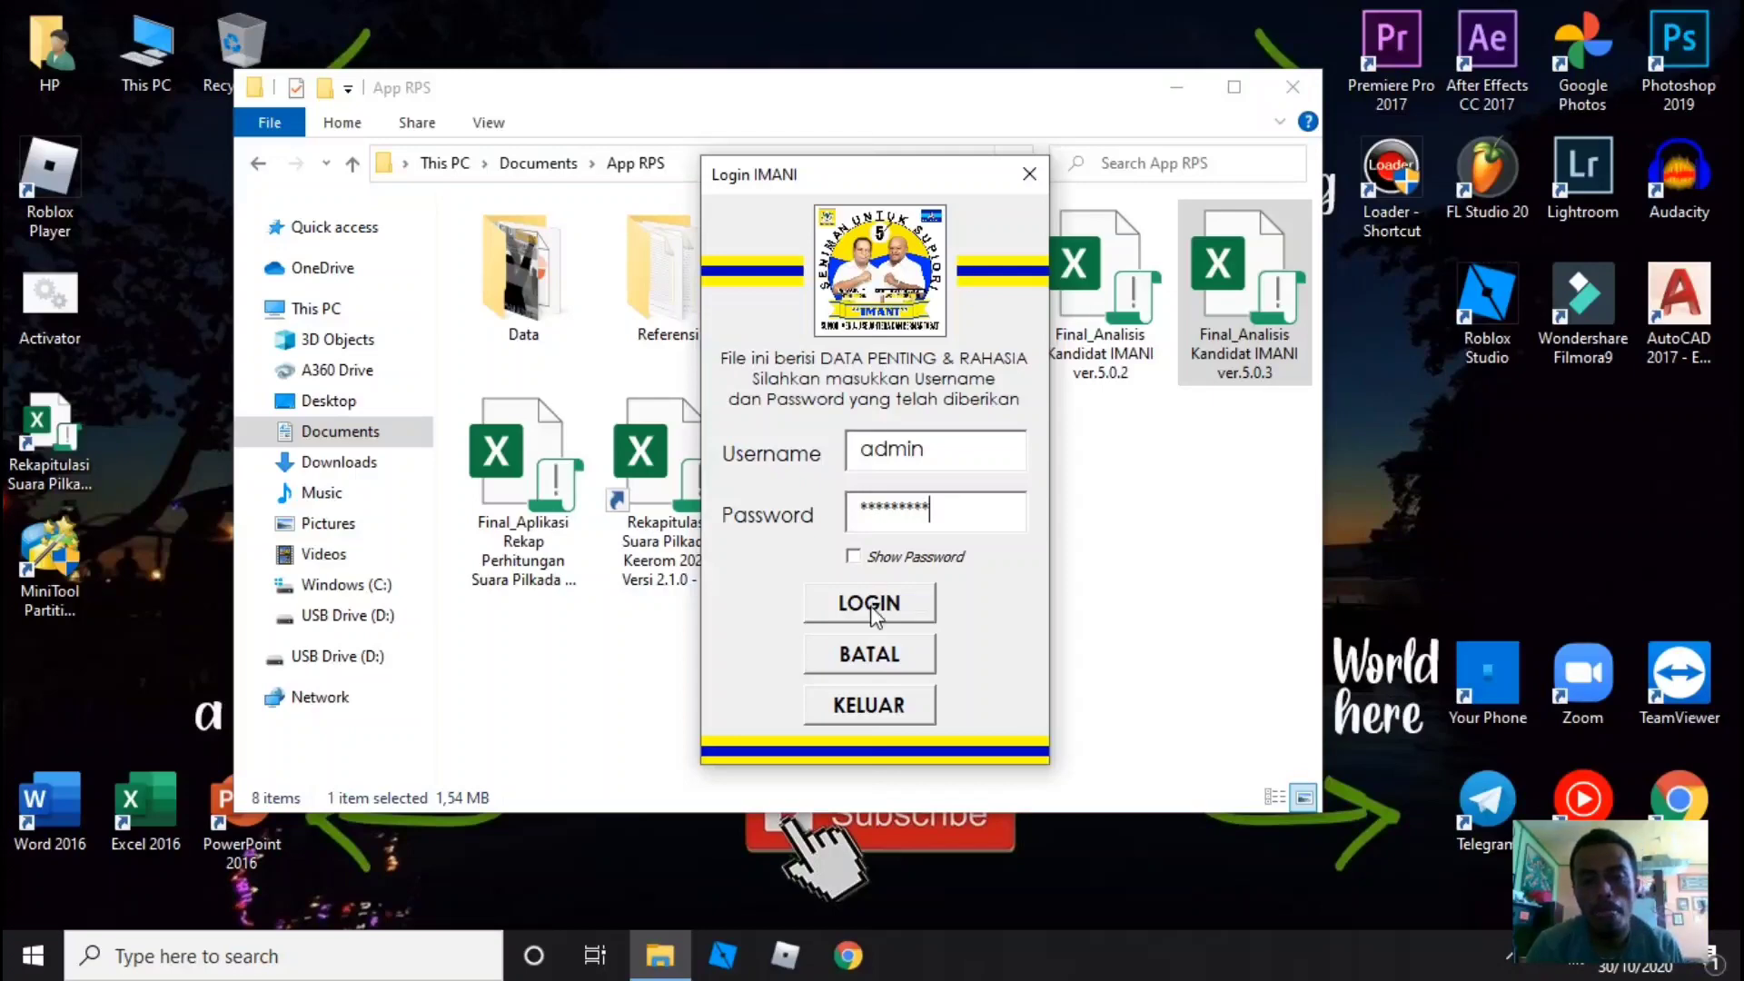
{"action": "left_click", "coordinate": [872, 609]}
{"action": "left_click", "coordinate": [891, 555]}
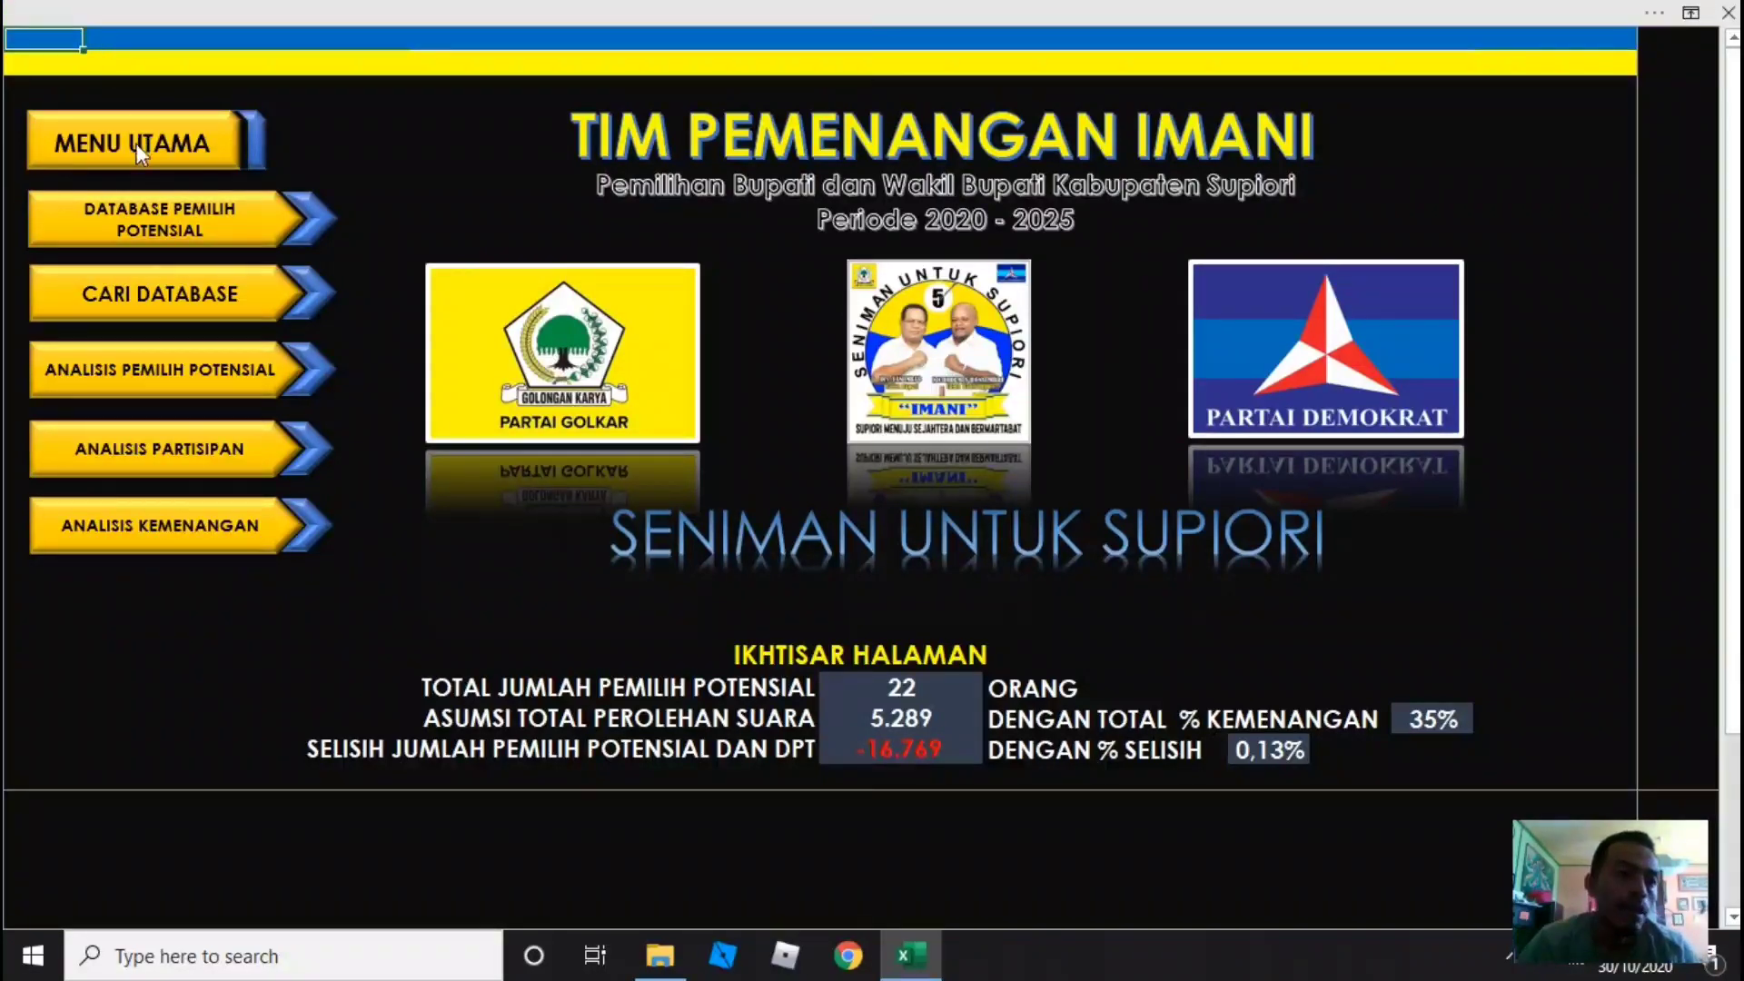
{"action": "left_click", "coordinate": [134, 221]}
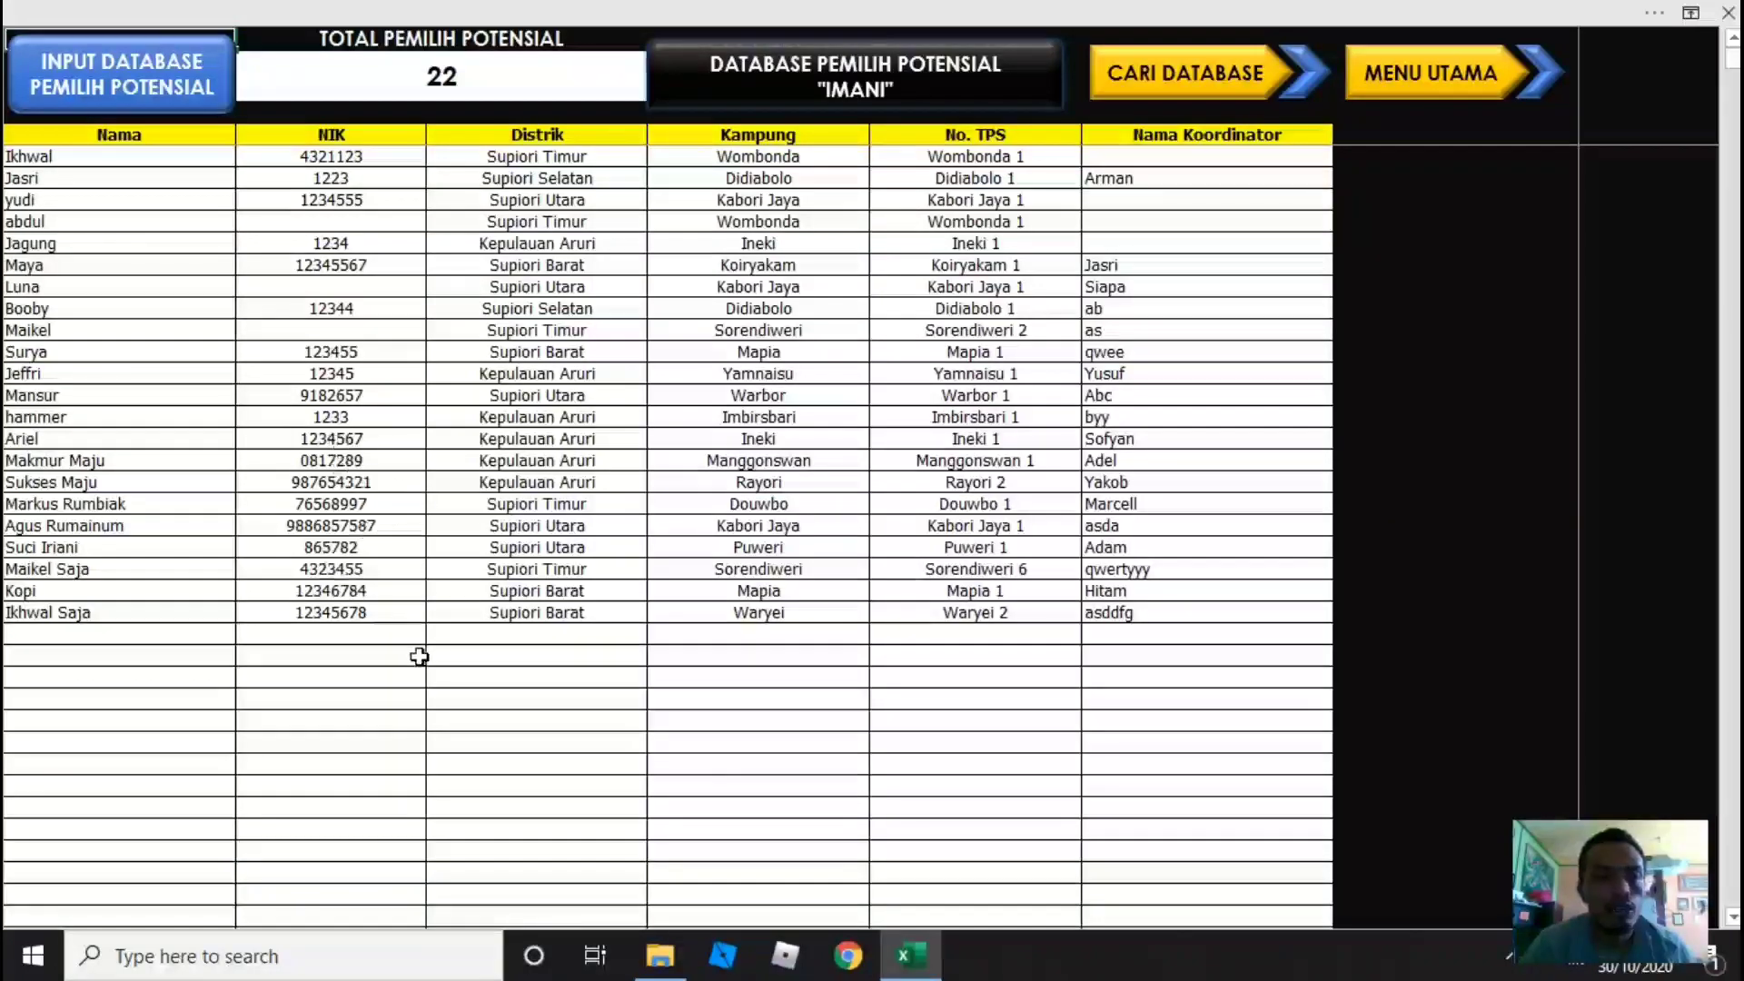
{"action": "left_click", "coordinate": [102, 95]}
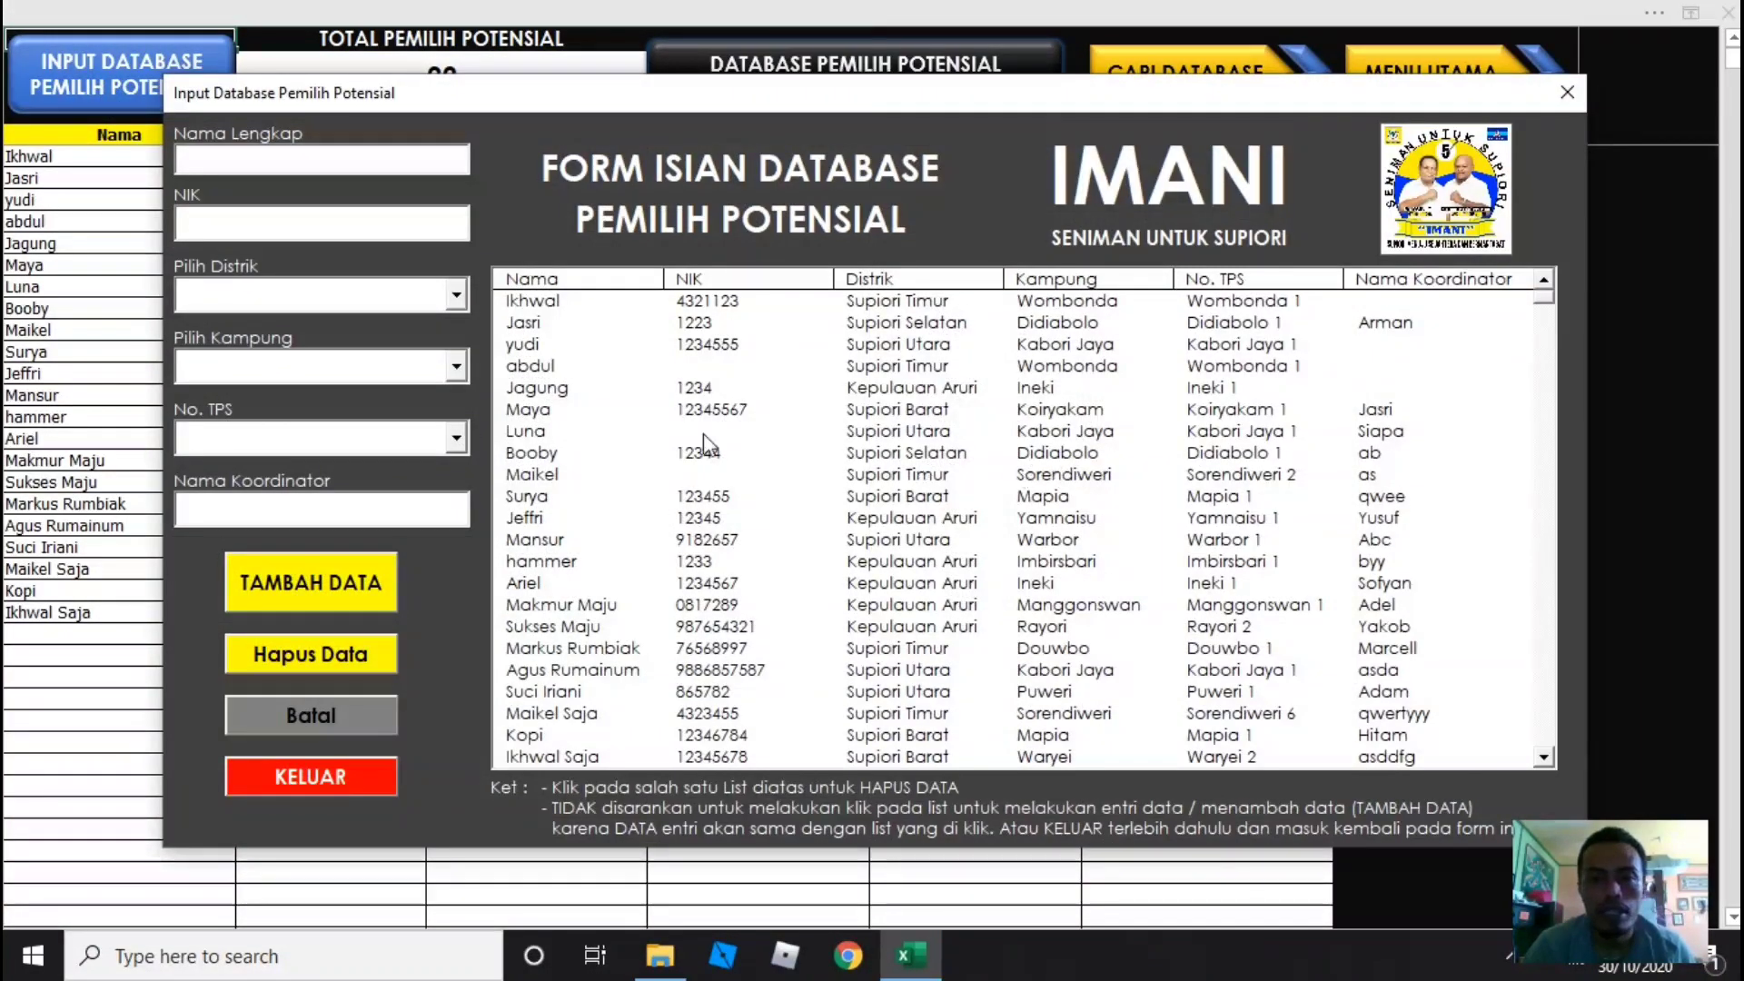
{"action": "left_click", "coordinate": [301, 161]}
{"action": "left_click", "coordinate": [301, 228]}
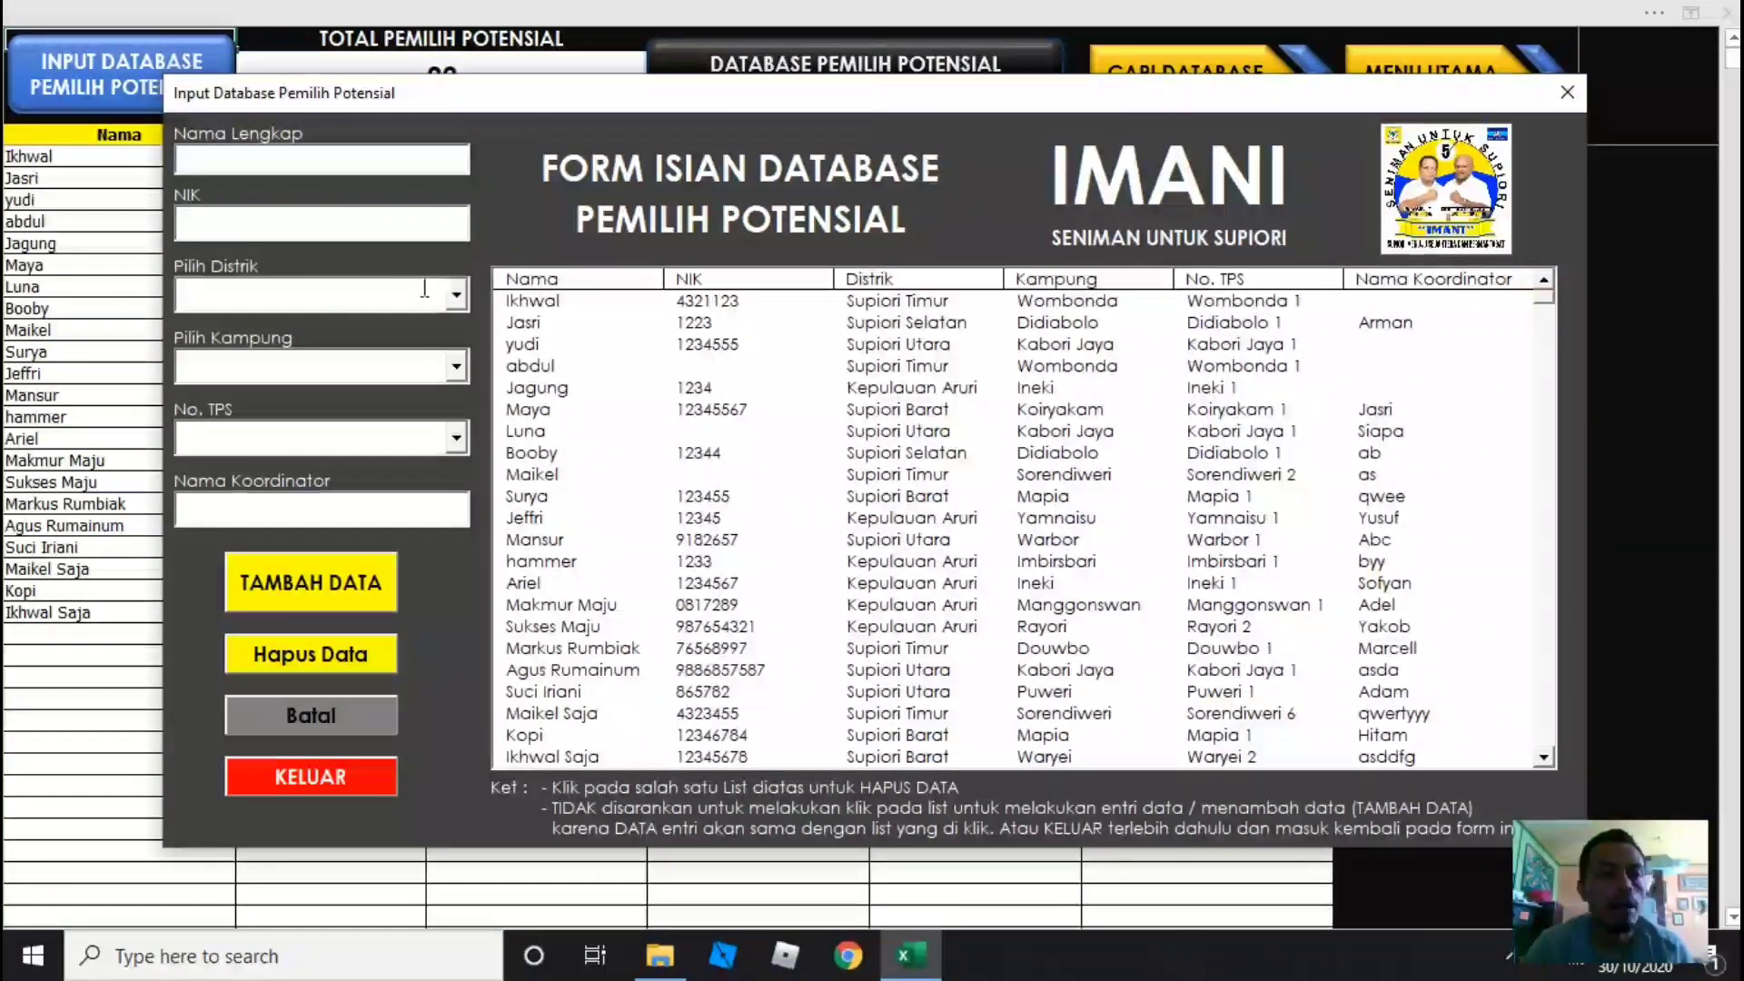
{"action": "left_click", "coordinate": [456, 294]}
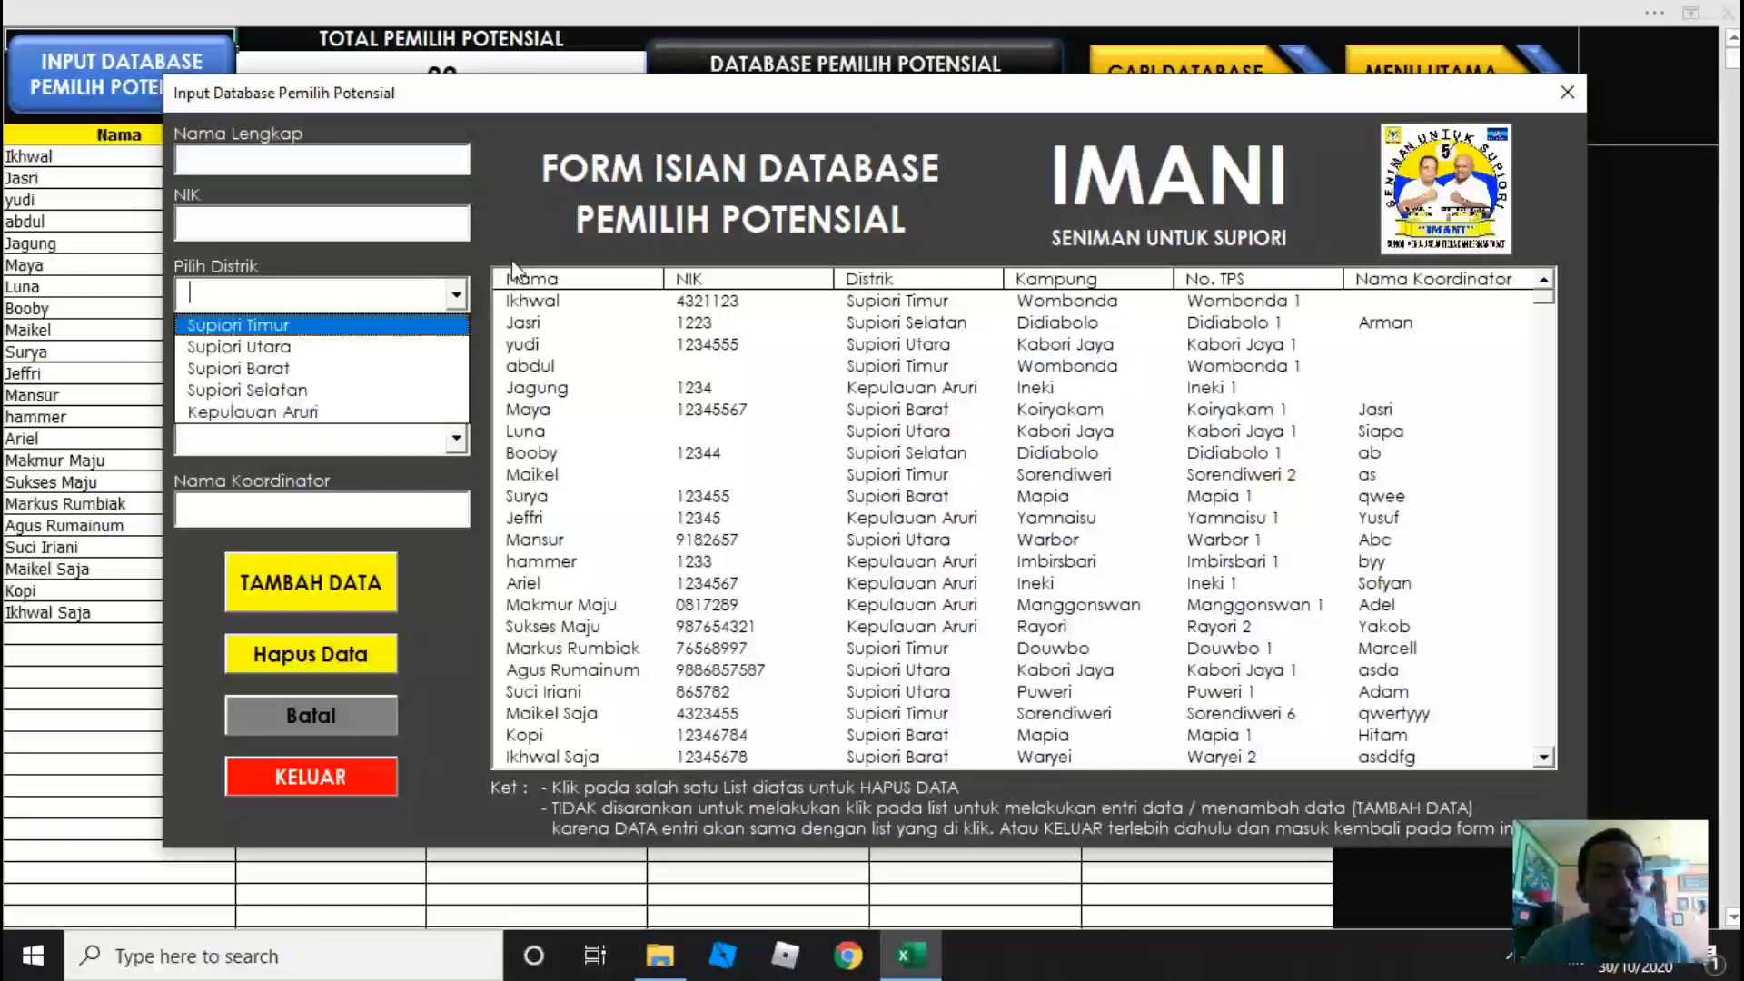
{"action": "left_click", "coordinate": [556, 200]}
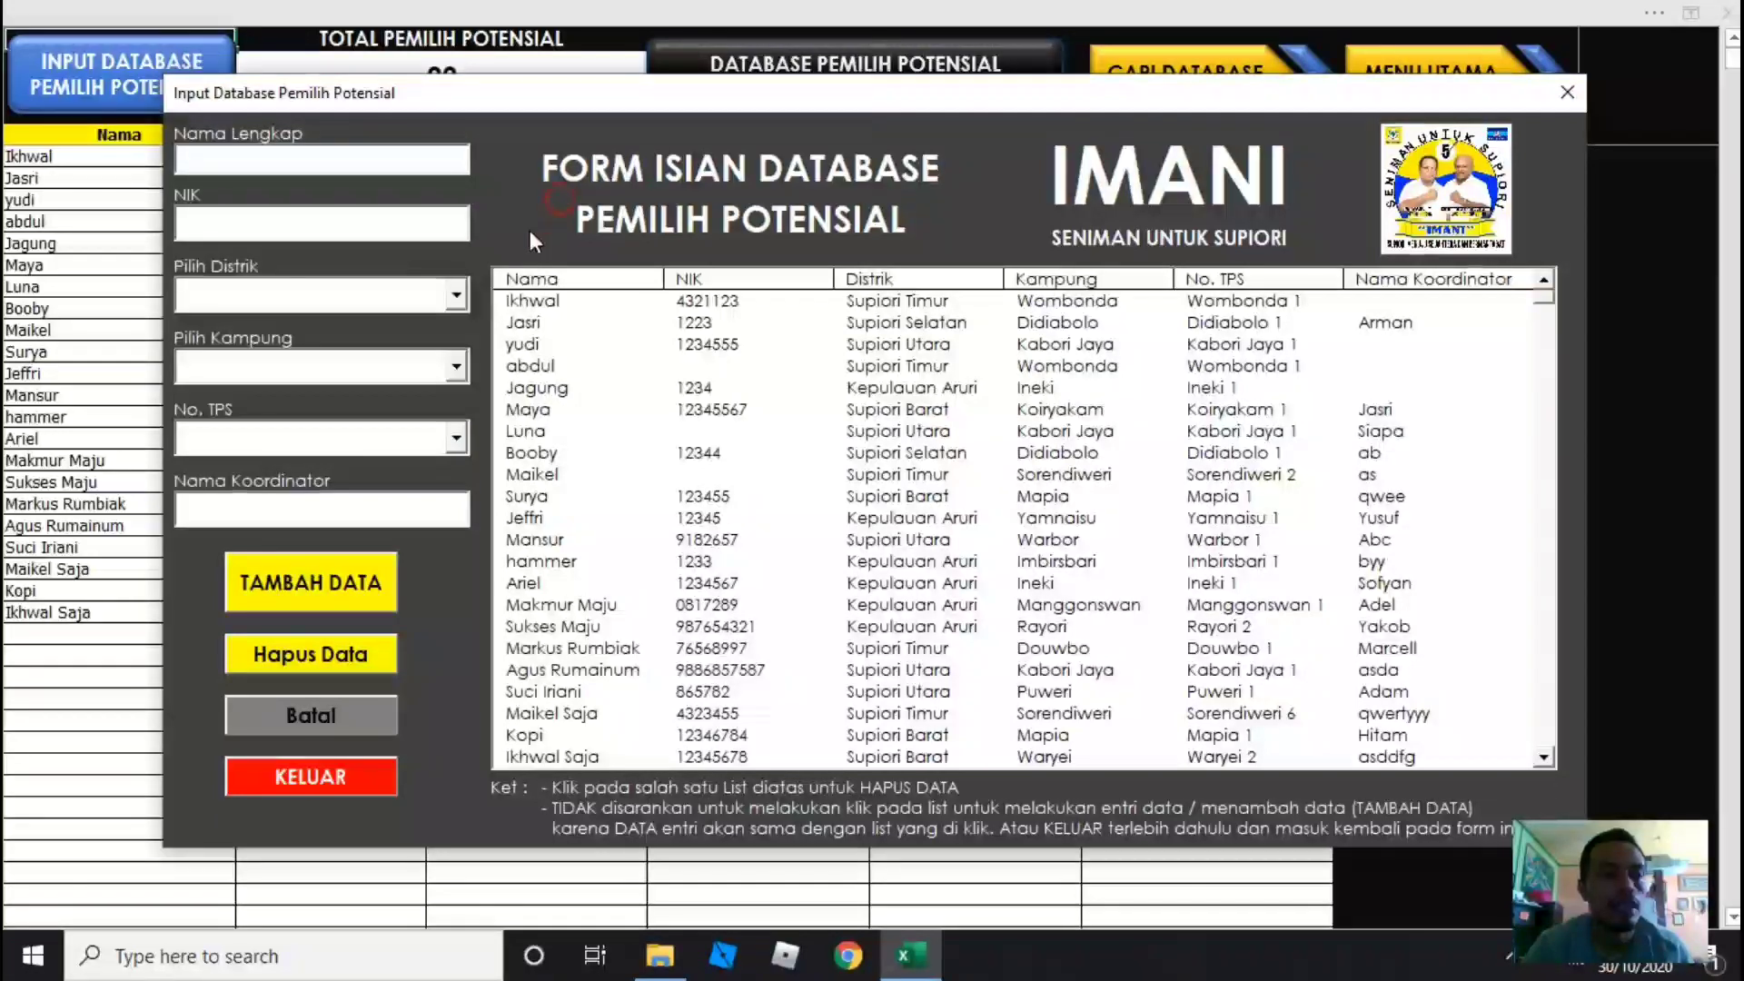
{"action": "left_click", "coordinate": [456, 365]}
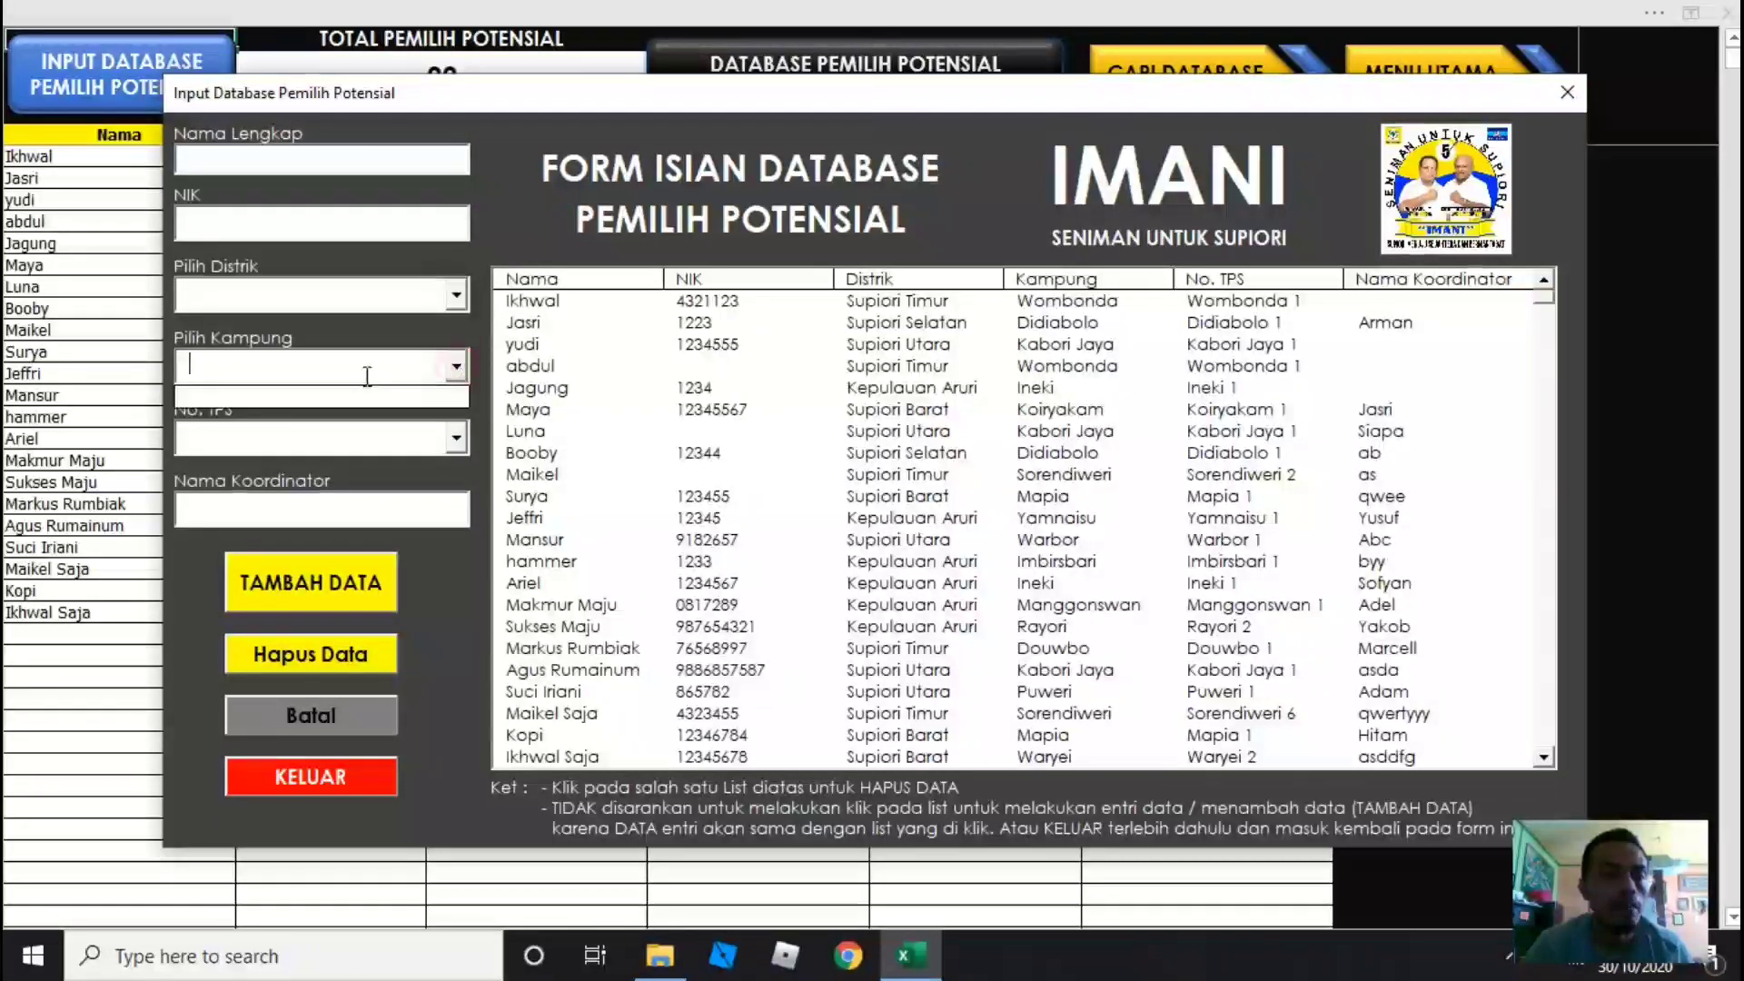
{"action": "left_click", "coordinate": [454, 300]}
{"action": "left_click", "coordinate": [281, 387]}
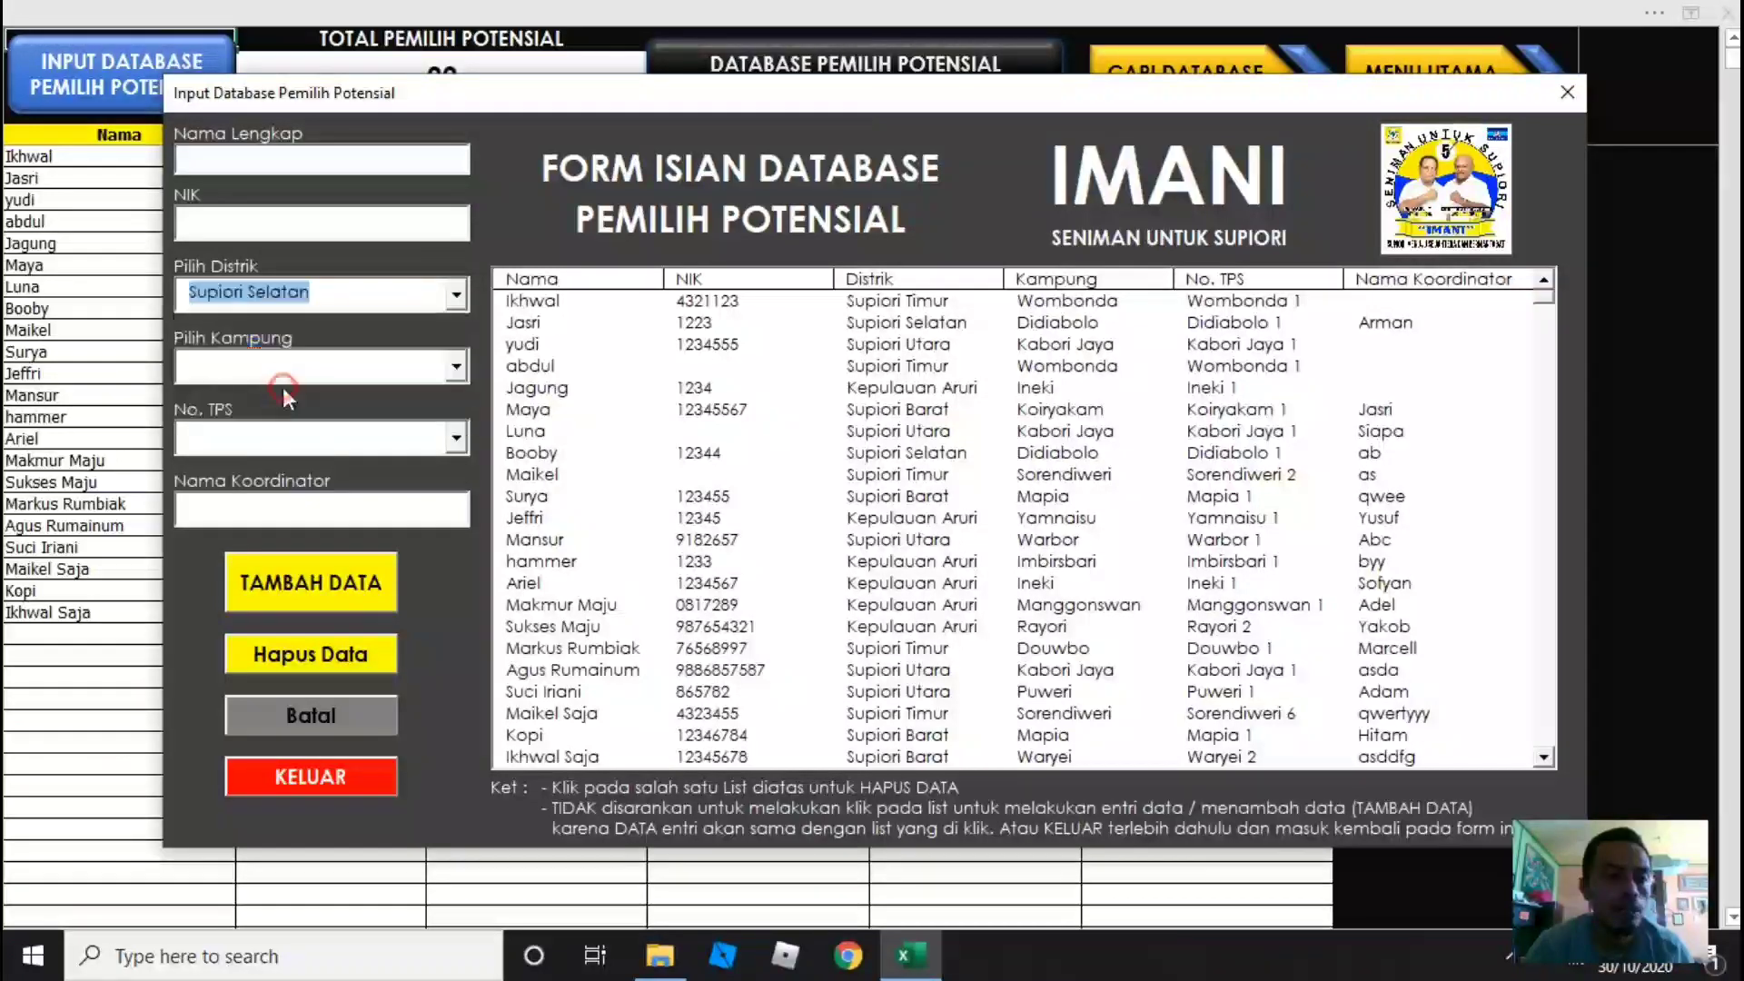
{"action": "left_click", "coordinate": [454, 367]}
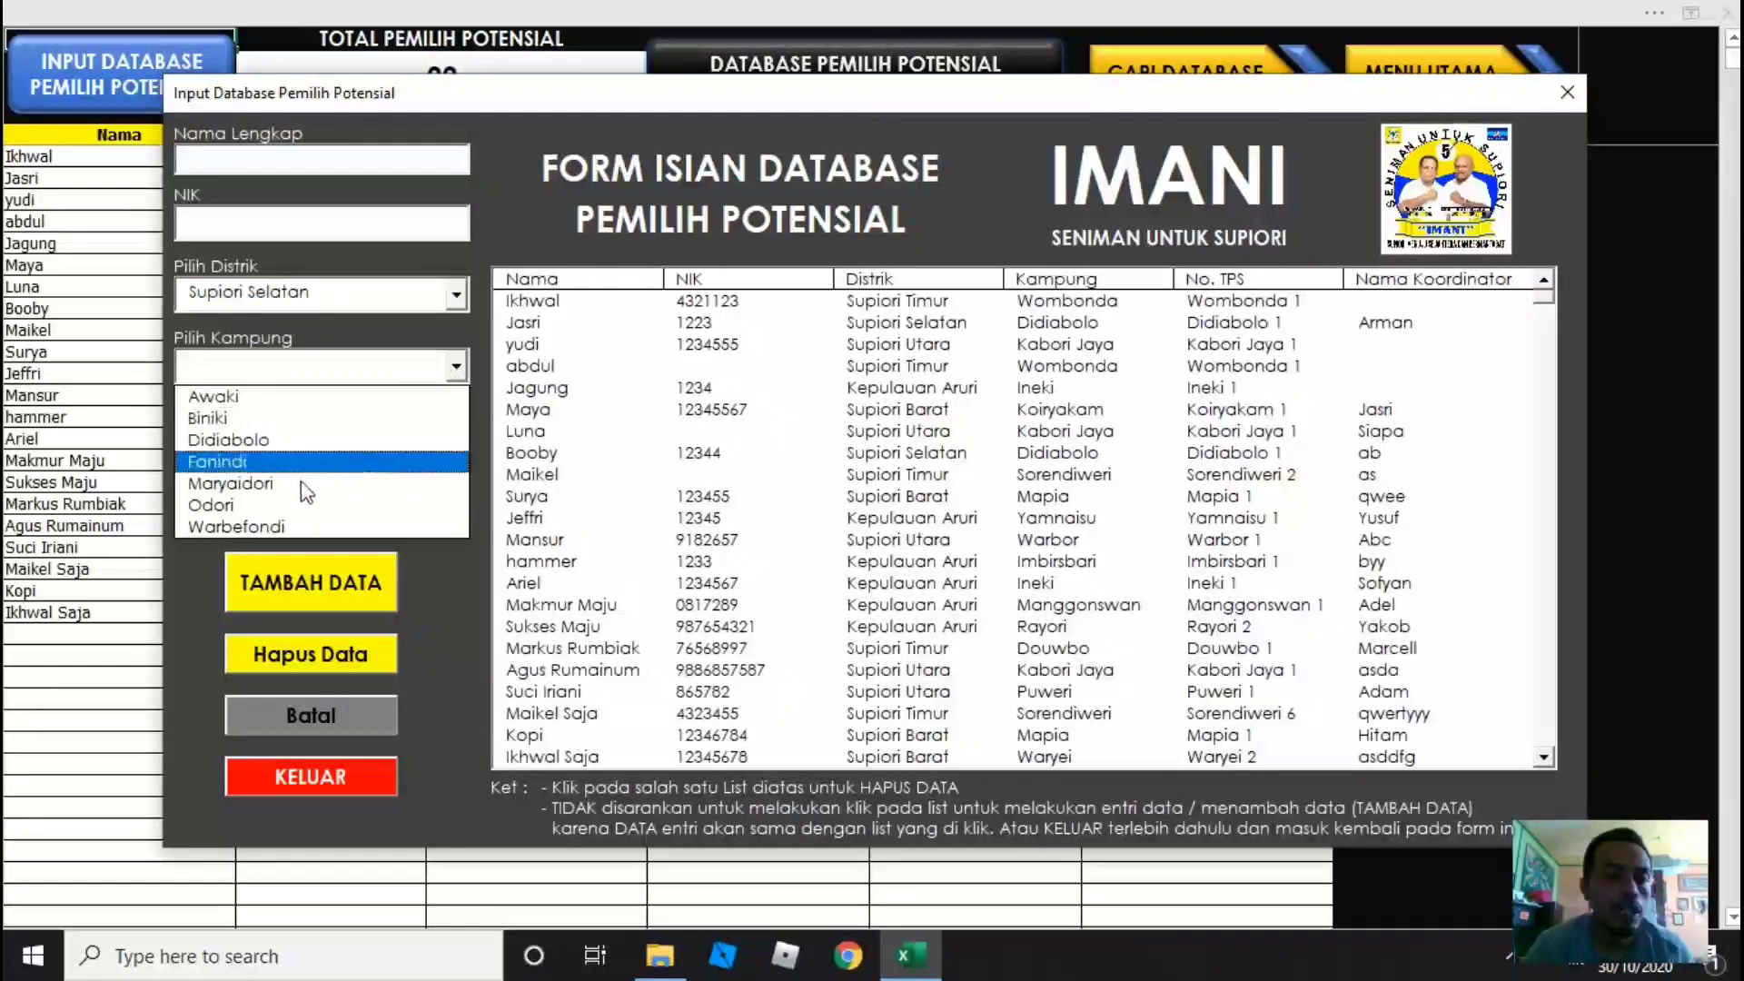
{"action": "left_click", "coordinate": [297, 405]}
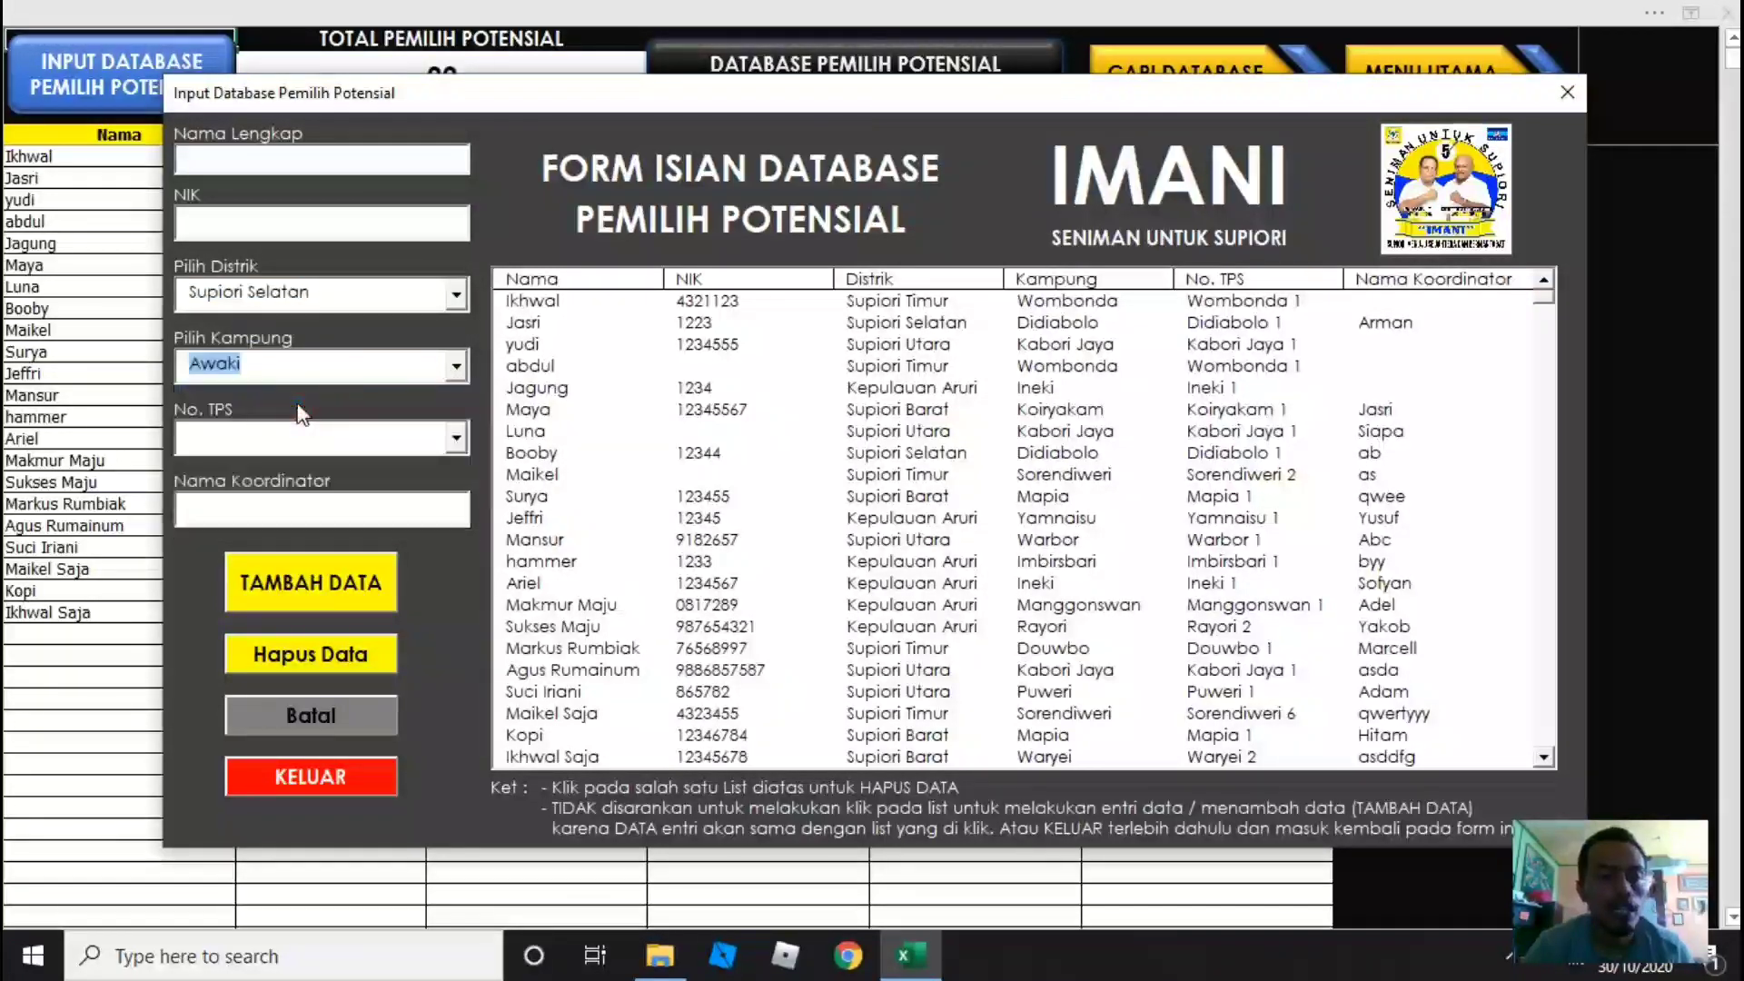
{"action": "left_click", "coordinate": [455, 440]}
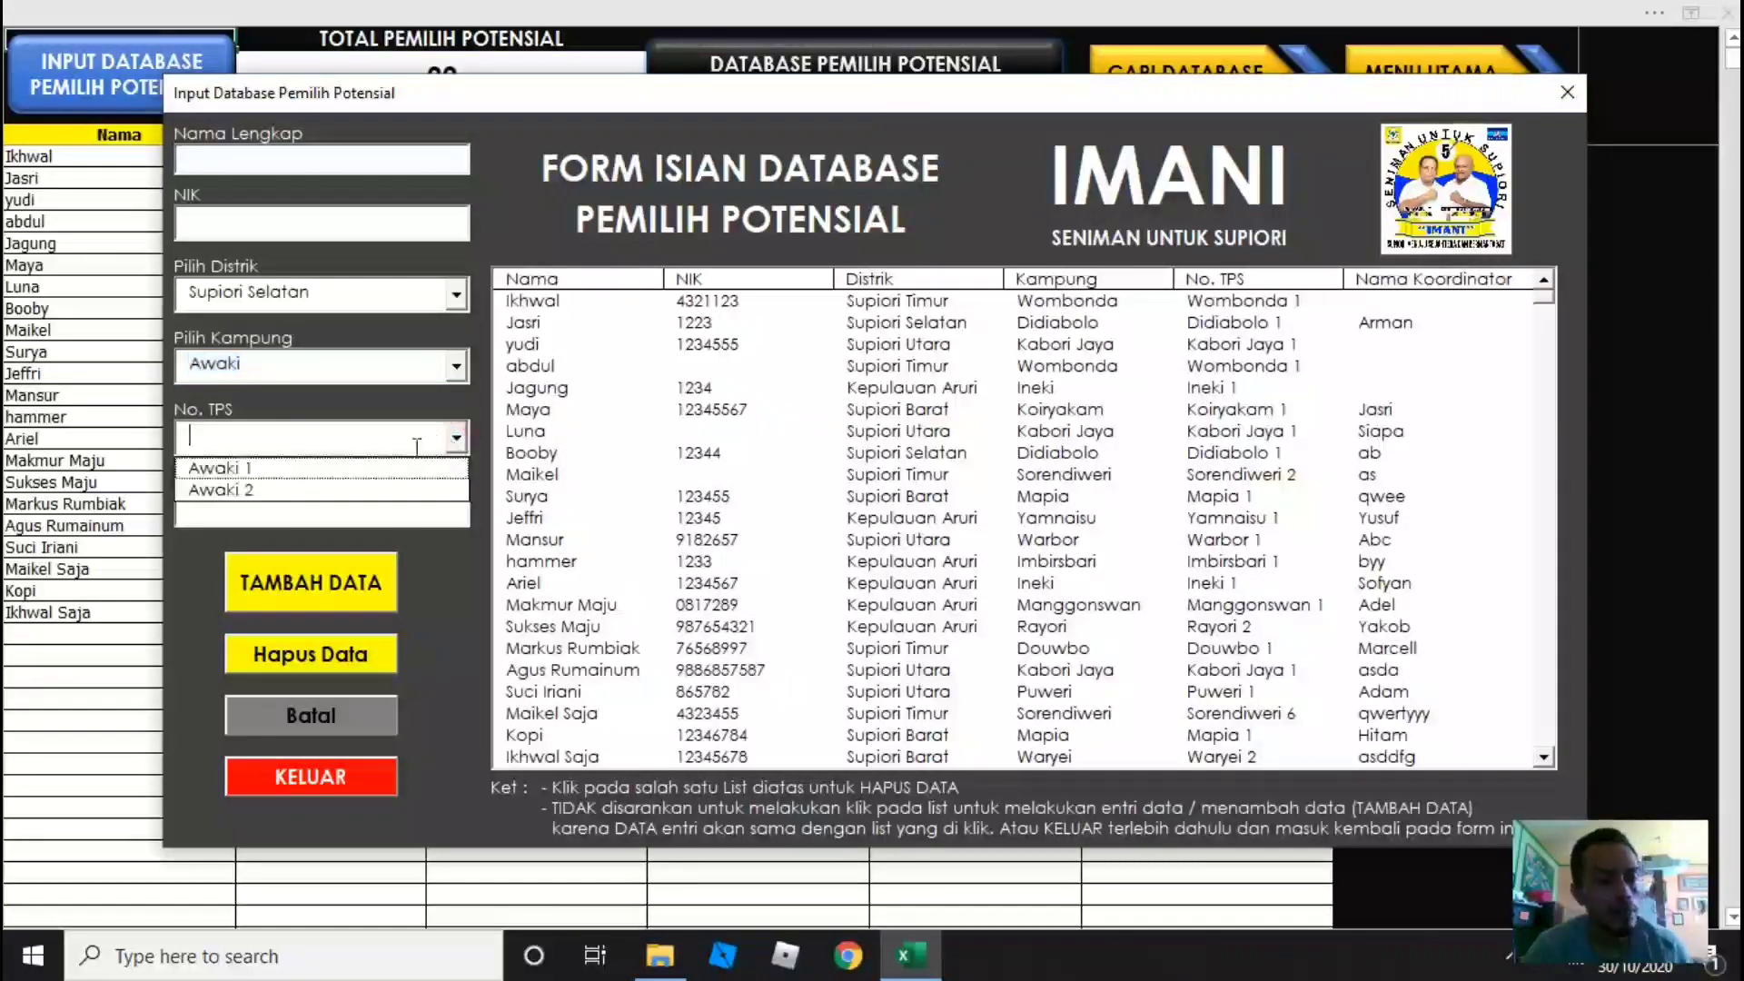
{"action": "left_click", "coordinate": [330, 468]}
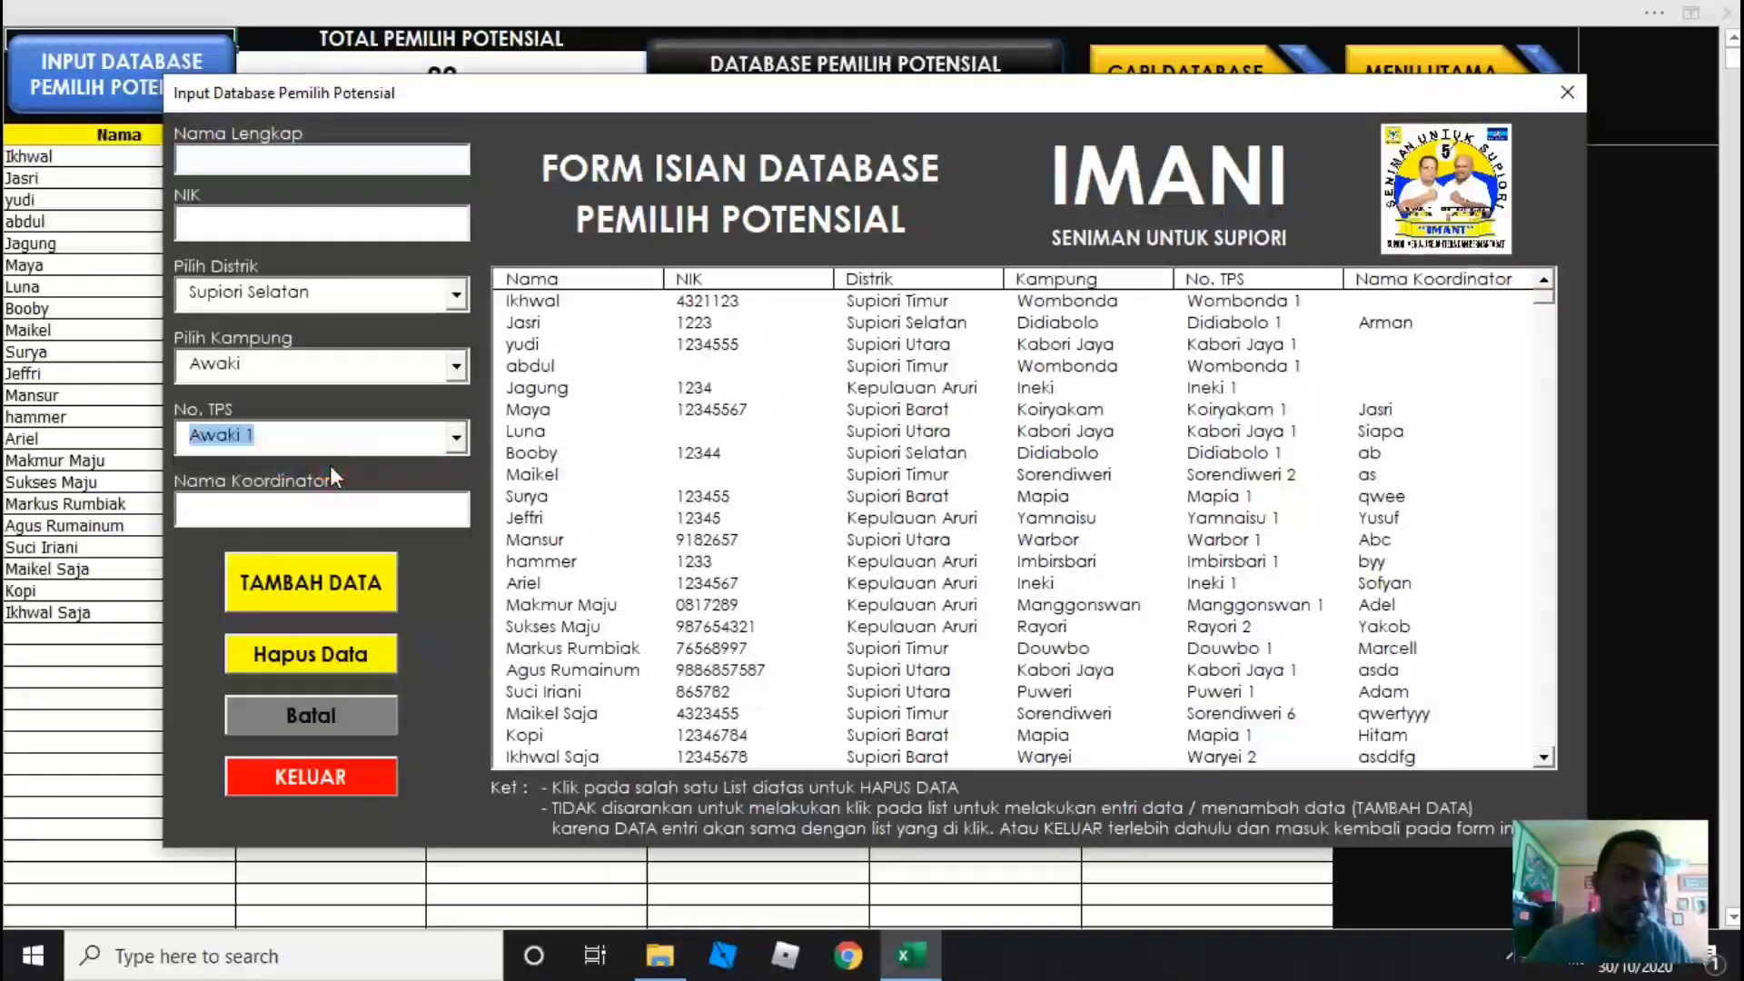
{"action": "left_click", "coordinate": [328, 503]}
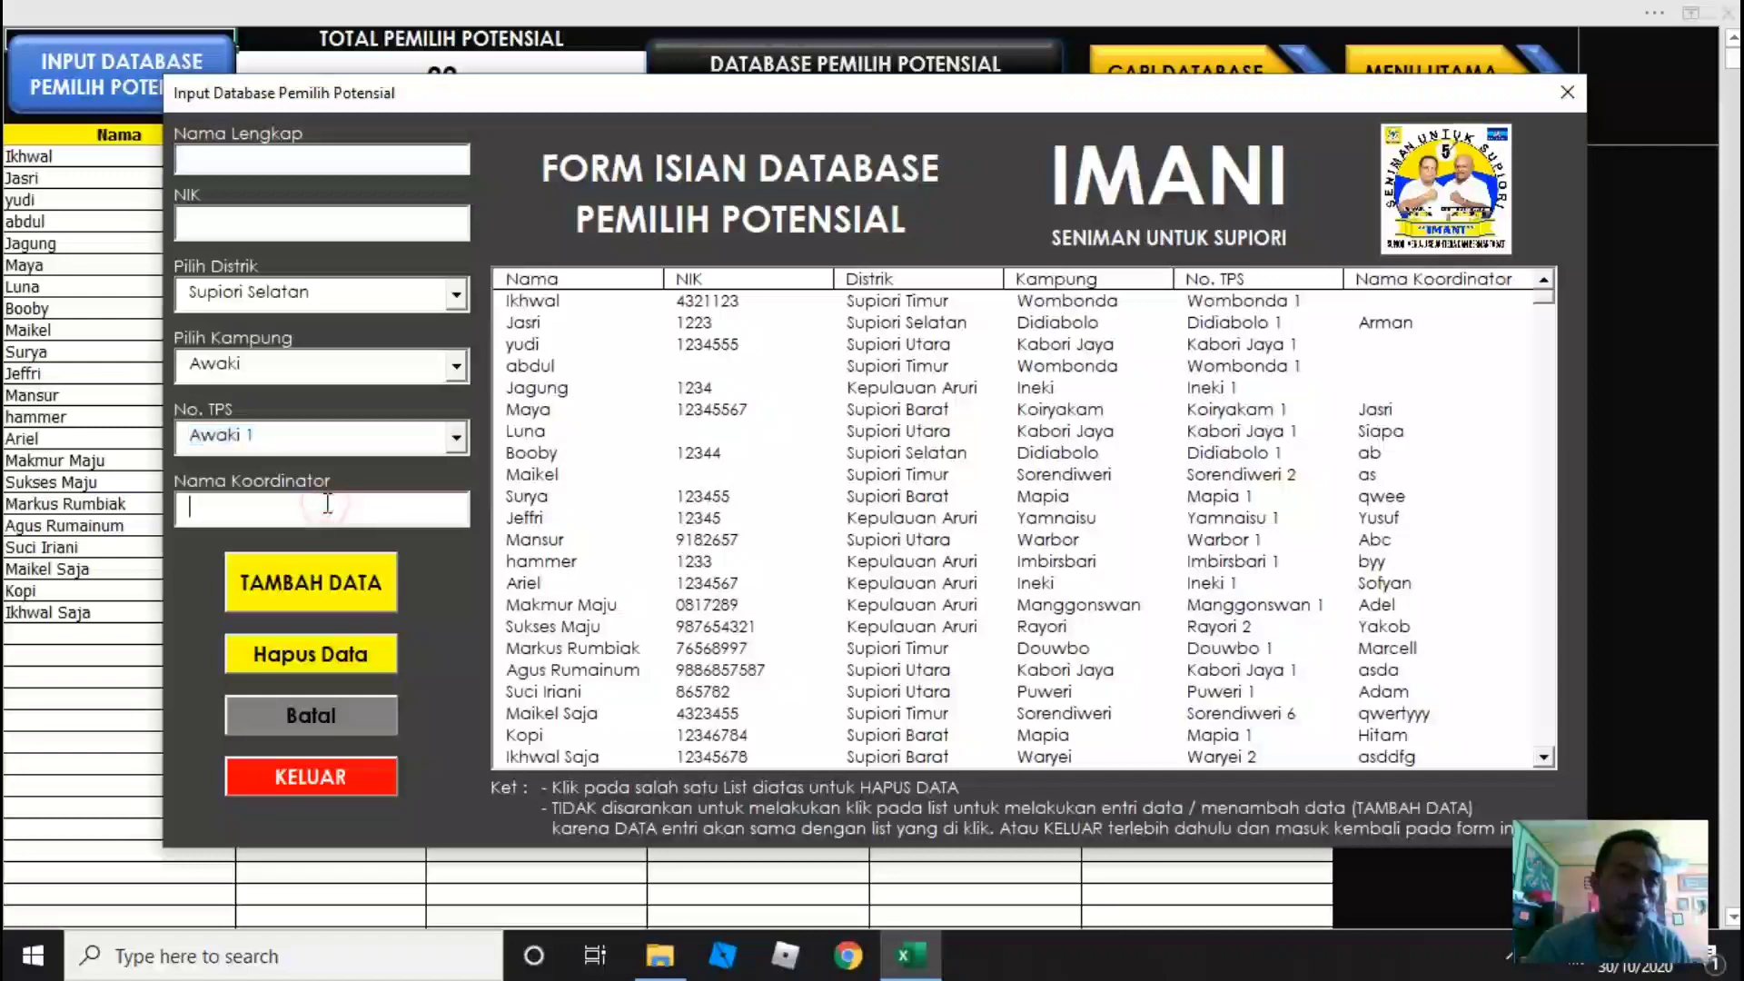
{"action": "left_click", "coordinate": [725, 456]}
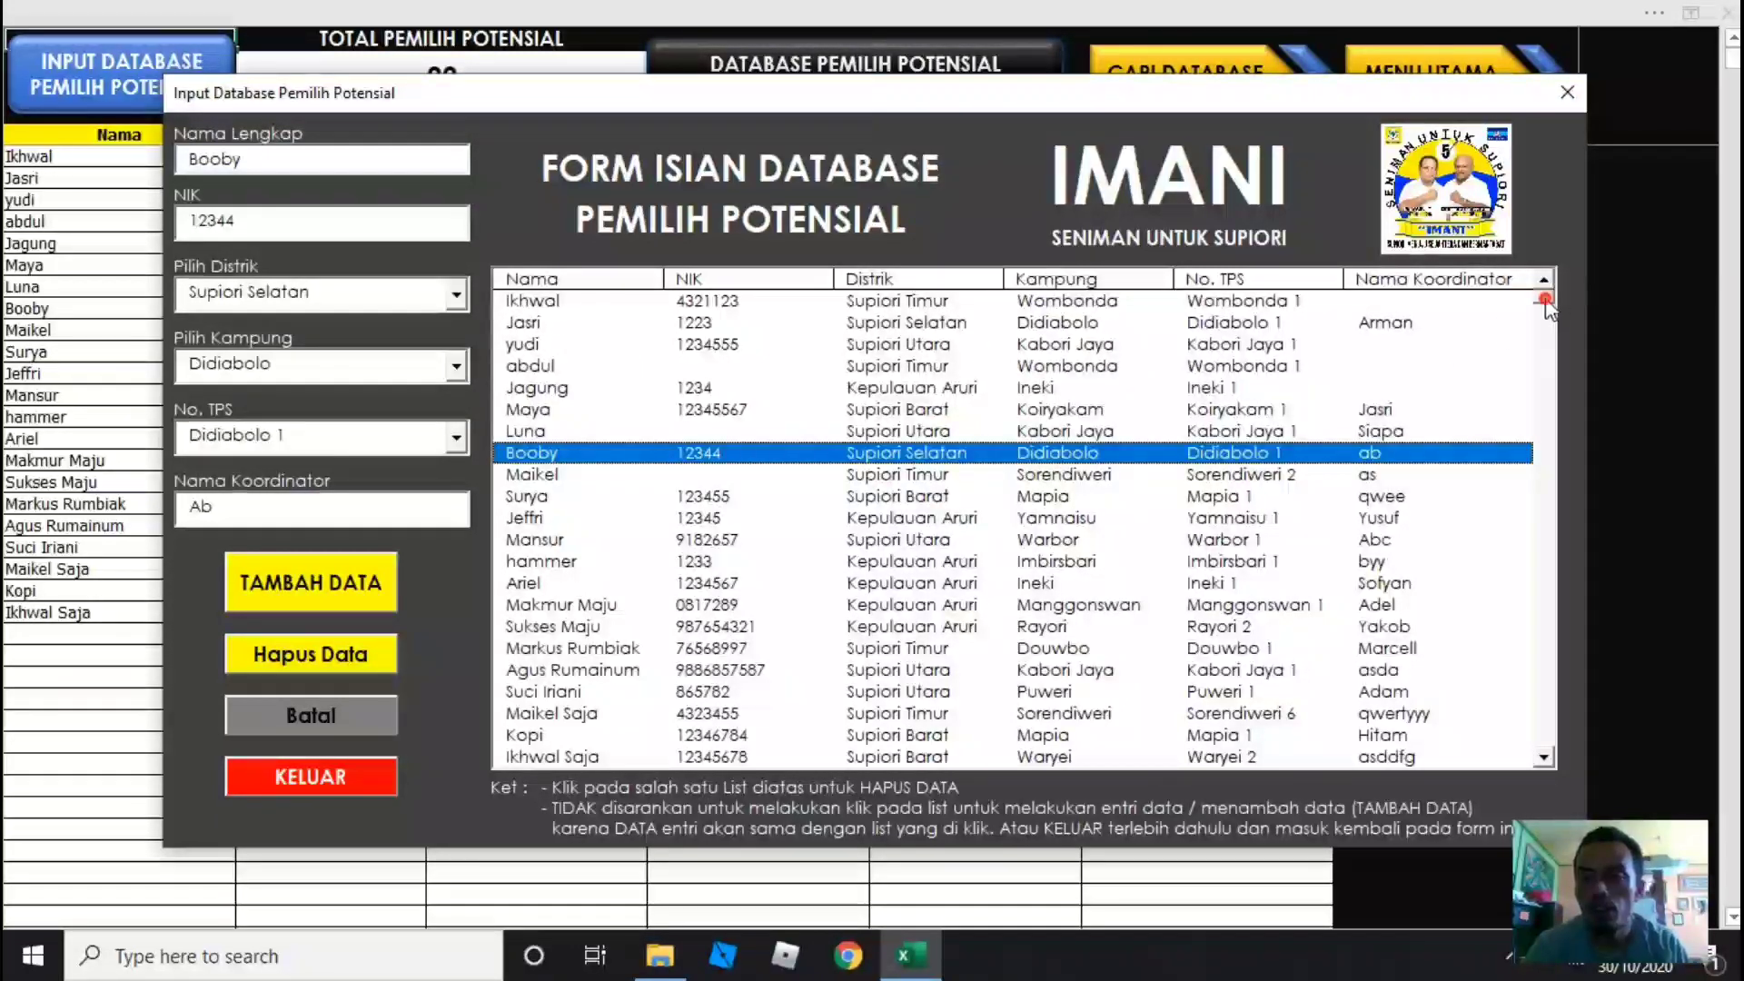
{"action": "left_click", "coordinate": [956, 417]}
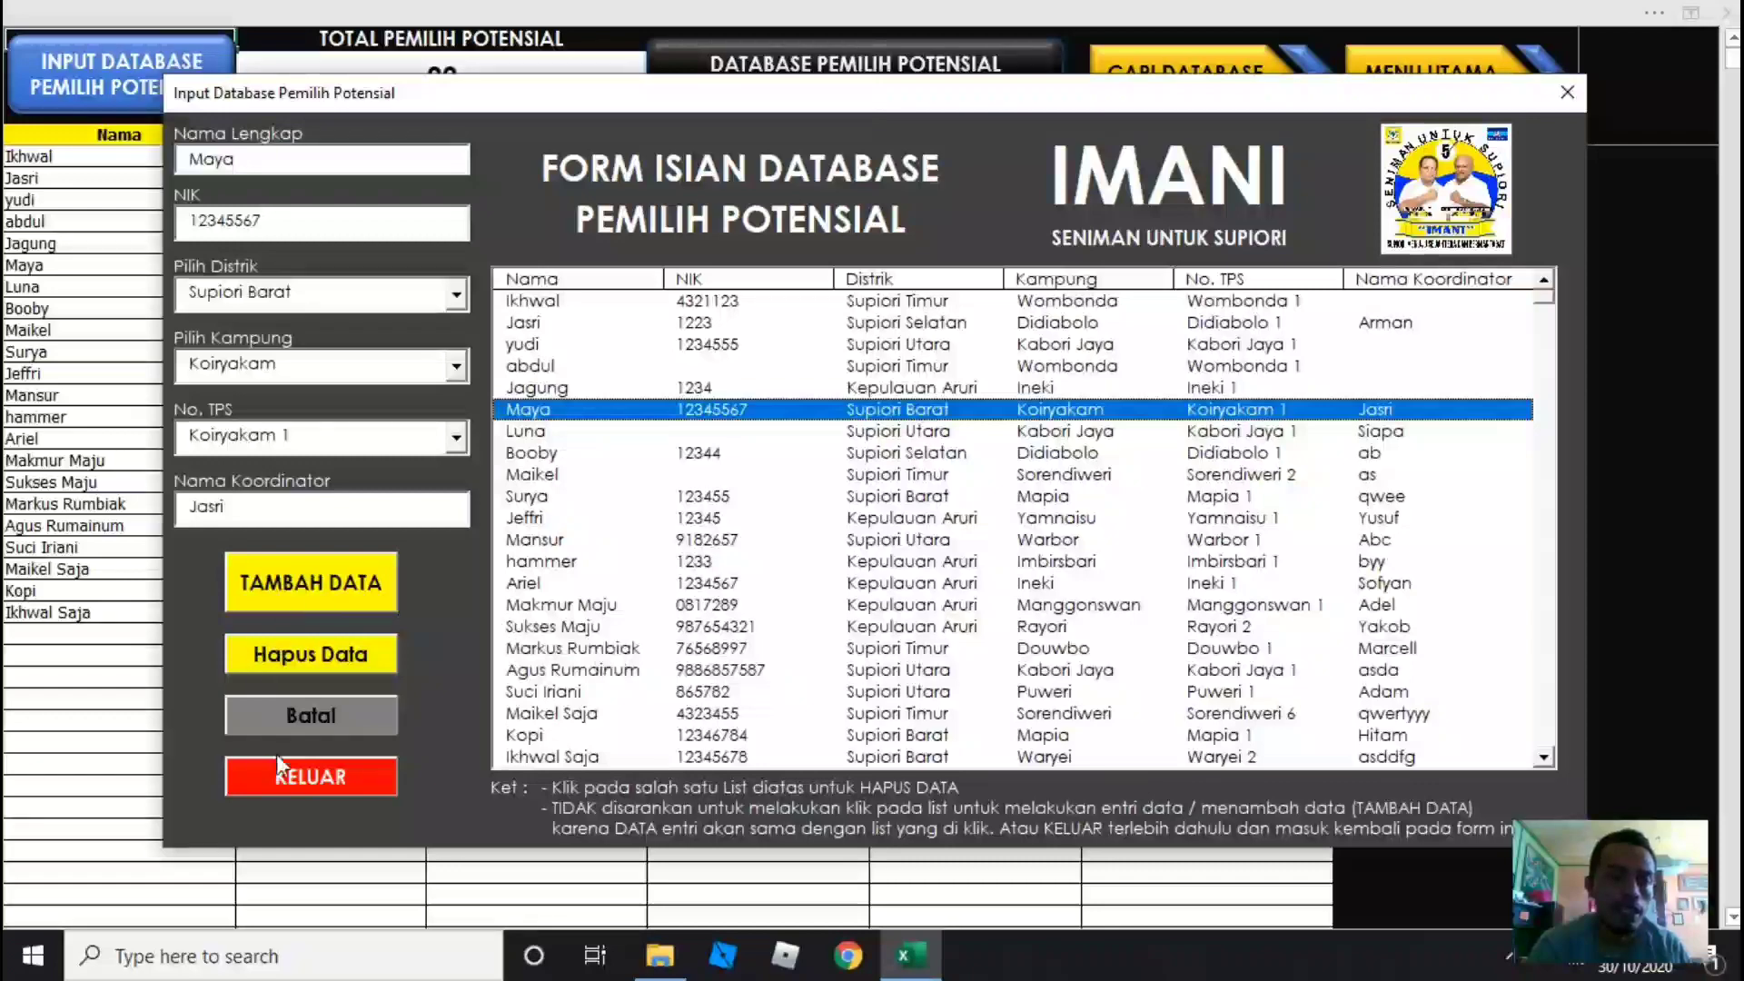
{"action": "left_click", "coordinate": [326, 776]}
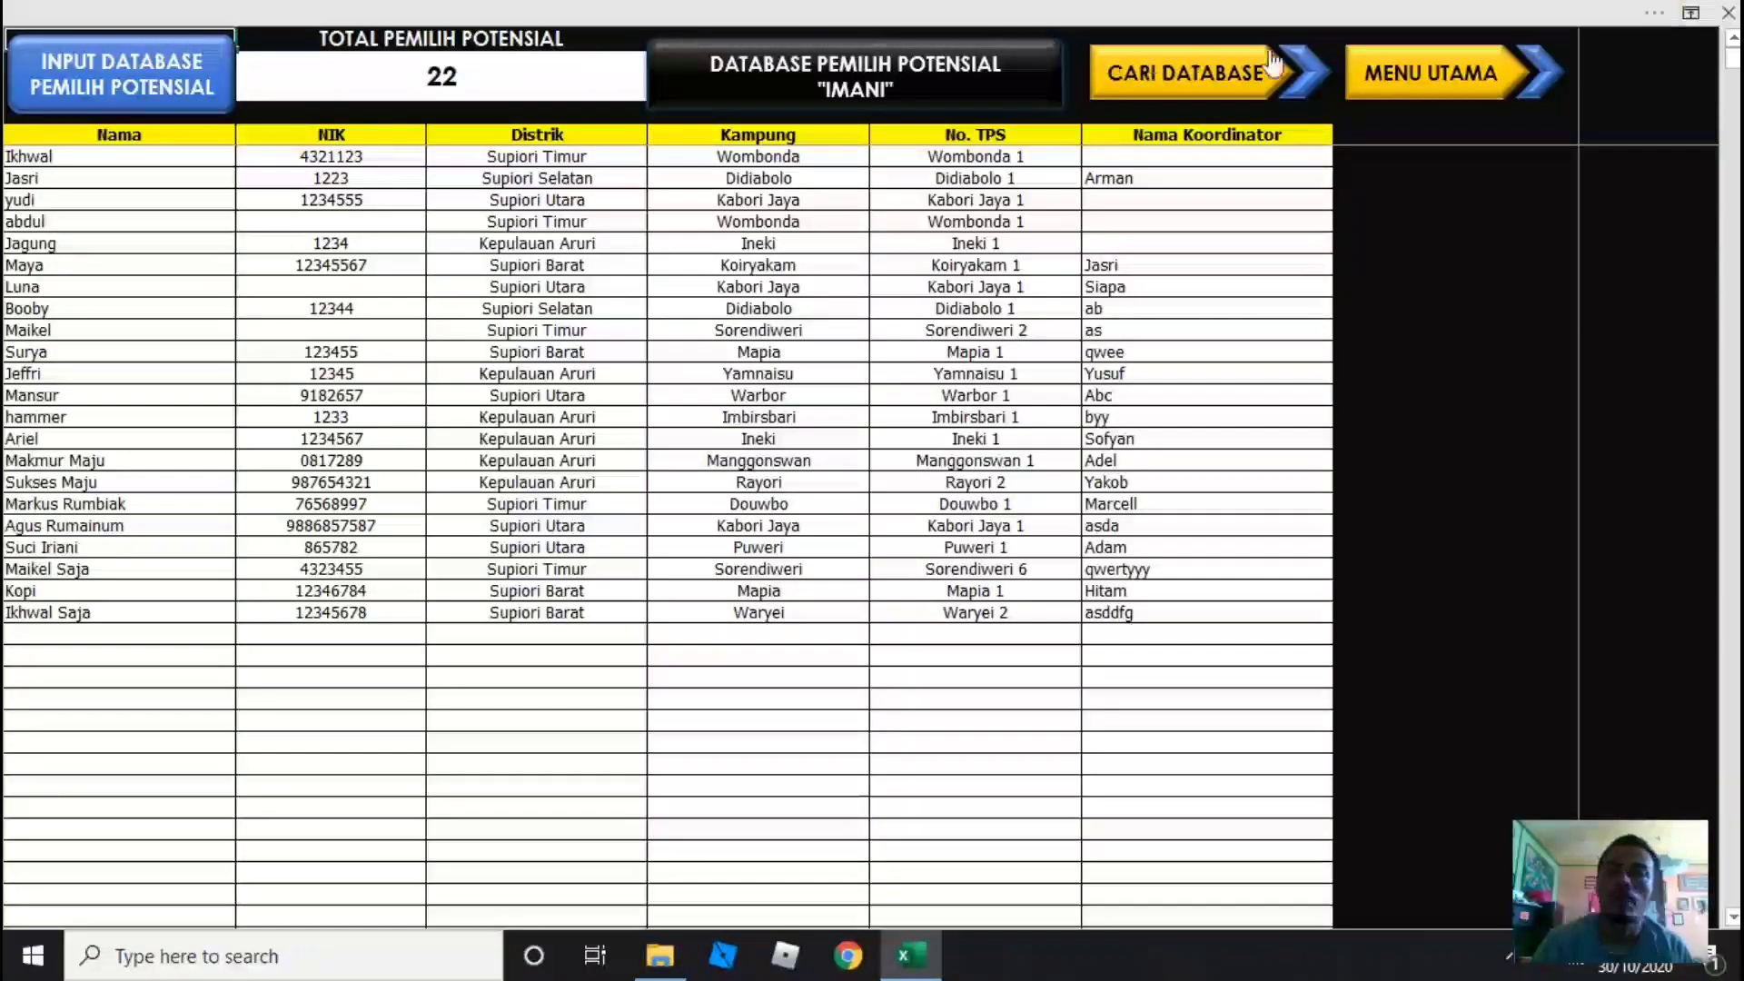
{"action": "left_click", "coordinate": [1421, 71]}
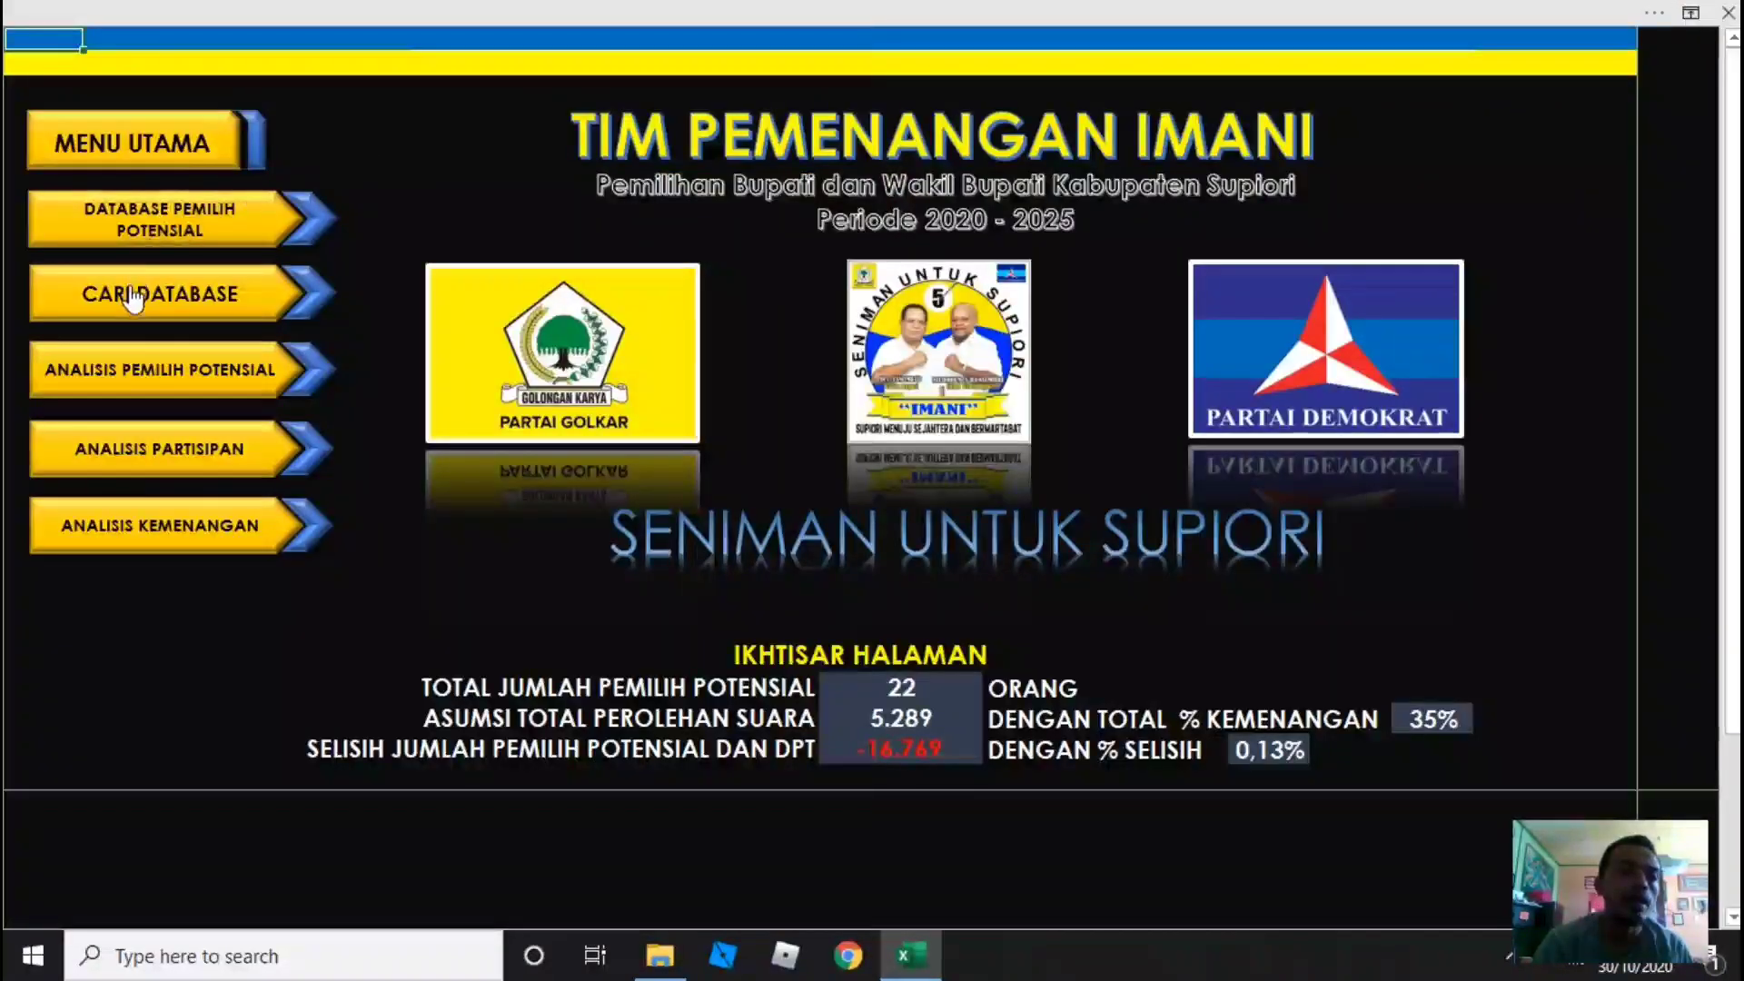
Search the voter database by Nama for the keyword 'Ikhwal'
{"action": "left_click", "coordinate": [134, 298]}
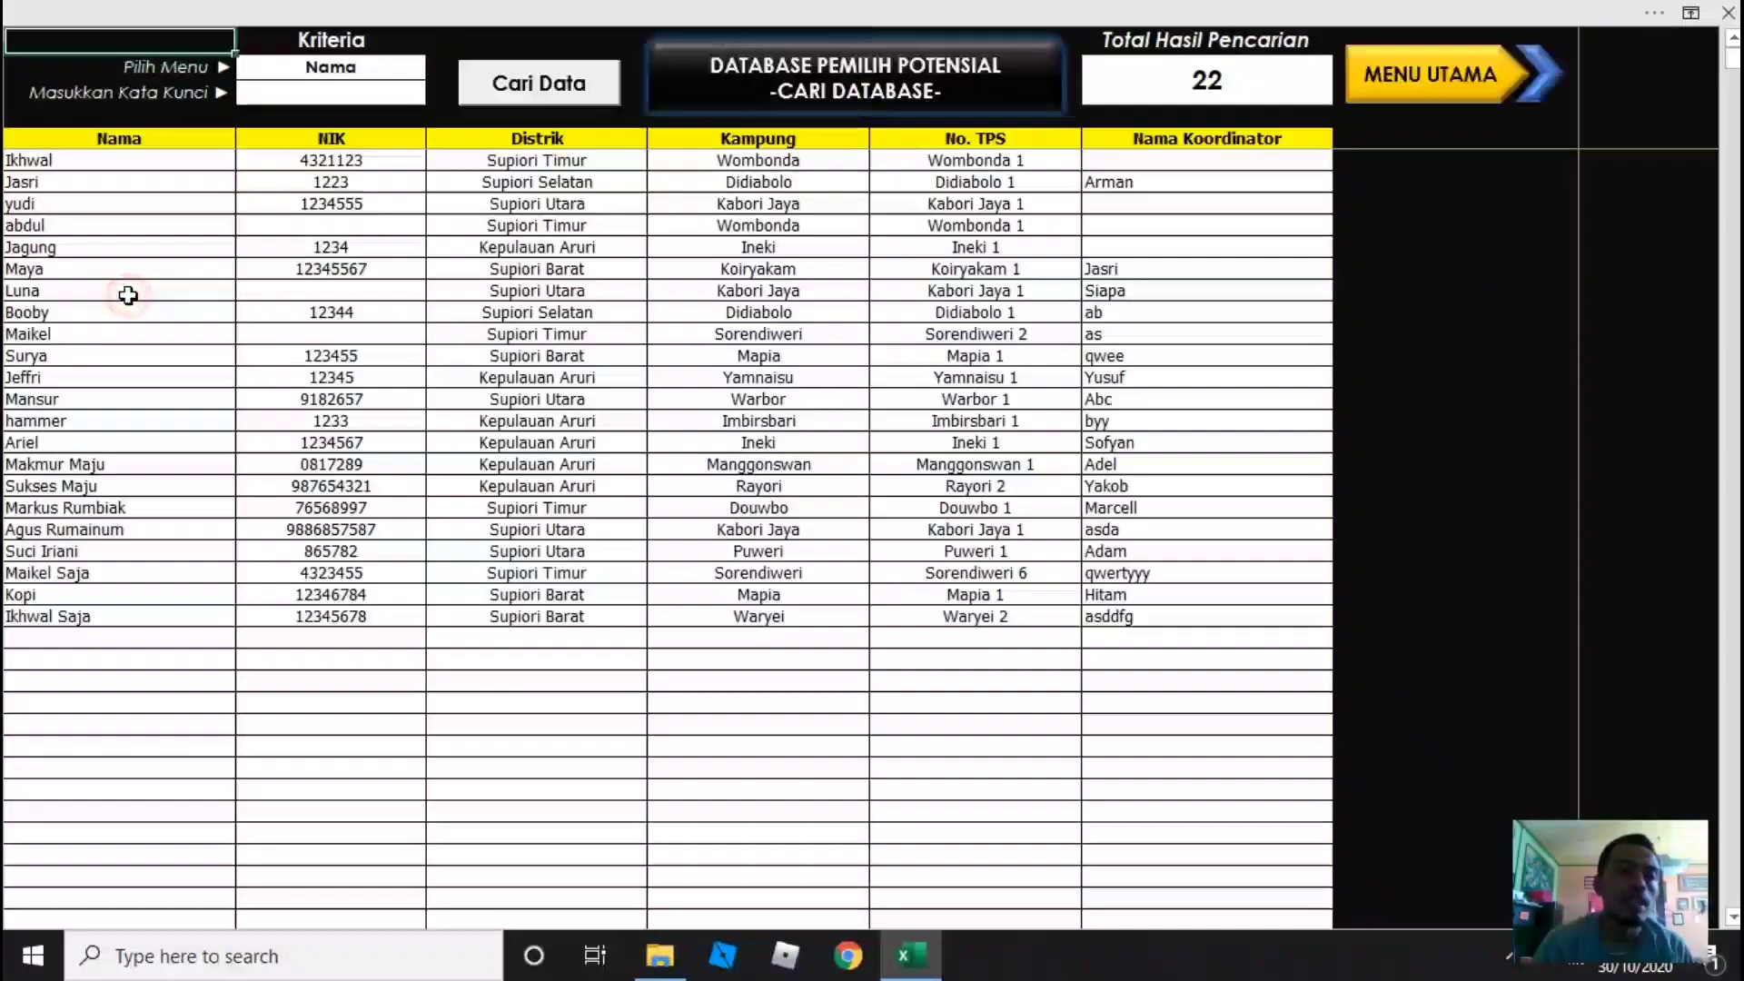
{"action": "left_click", "coordinate": [348, 59]}
{"action": "key", "text": "alt+Down"}
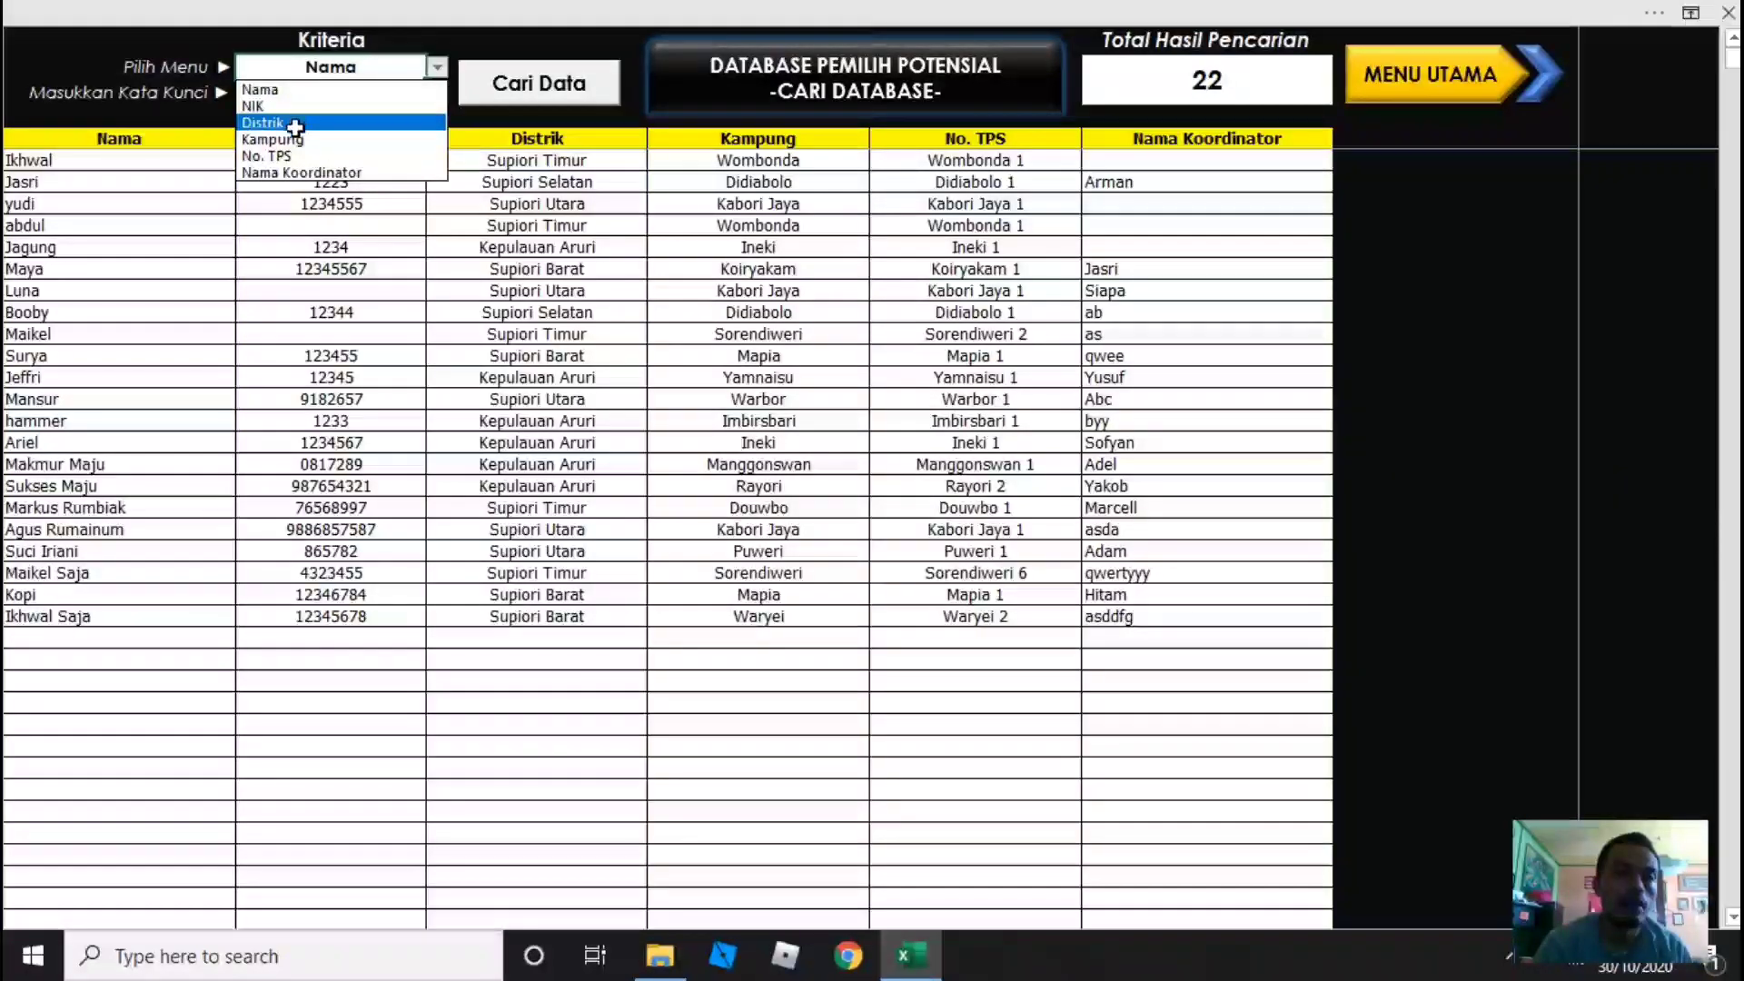
{"action": "left_click", "coordinate": [298, 91]}
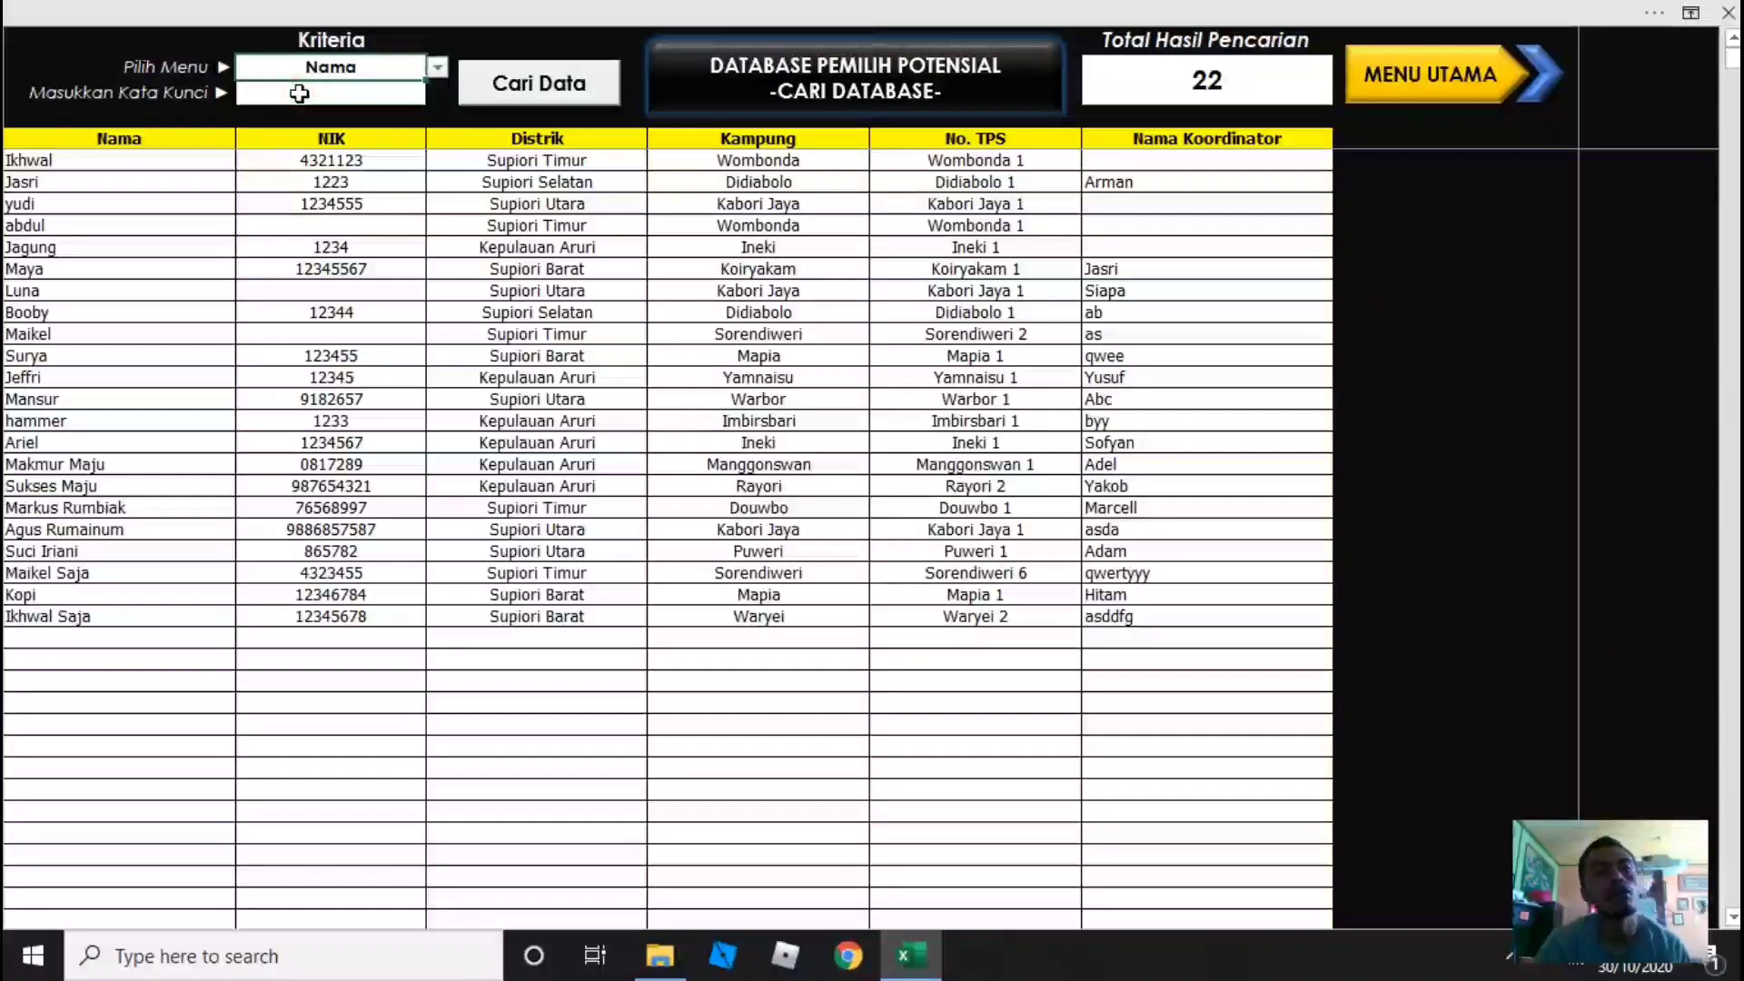
{"action": "left_click", "coordinate": [301, 92]}
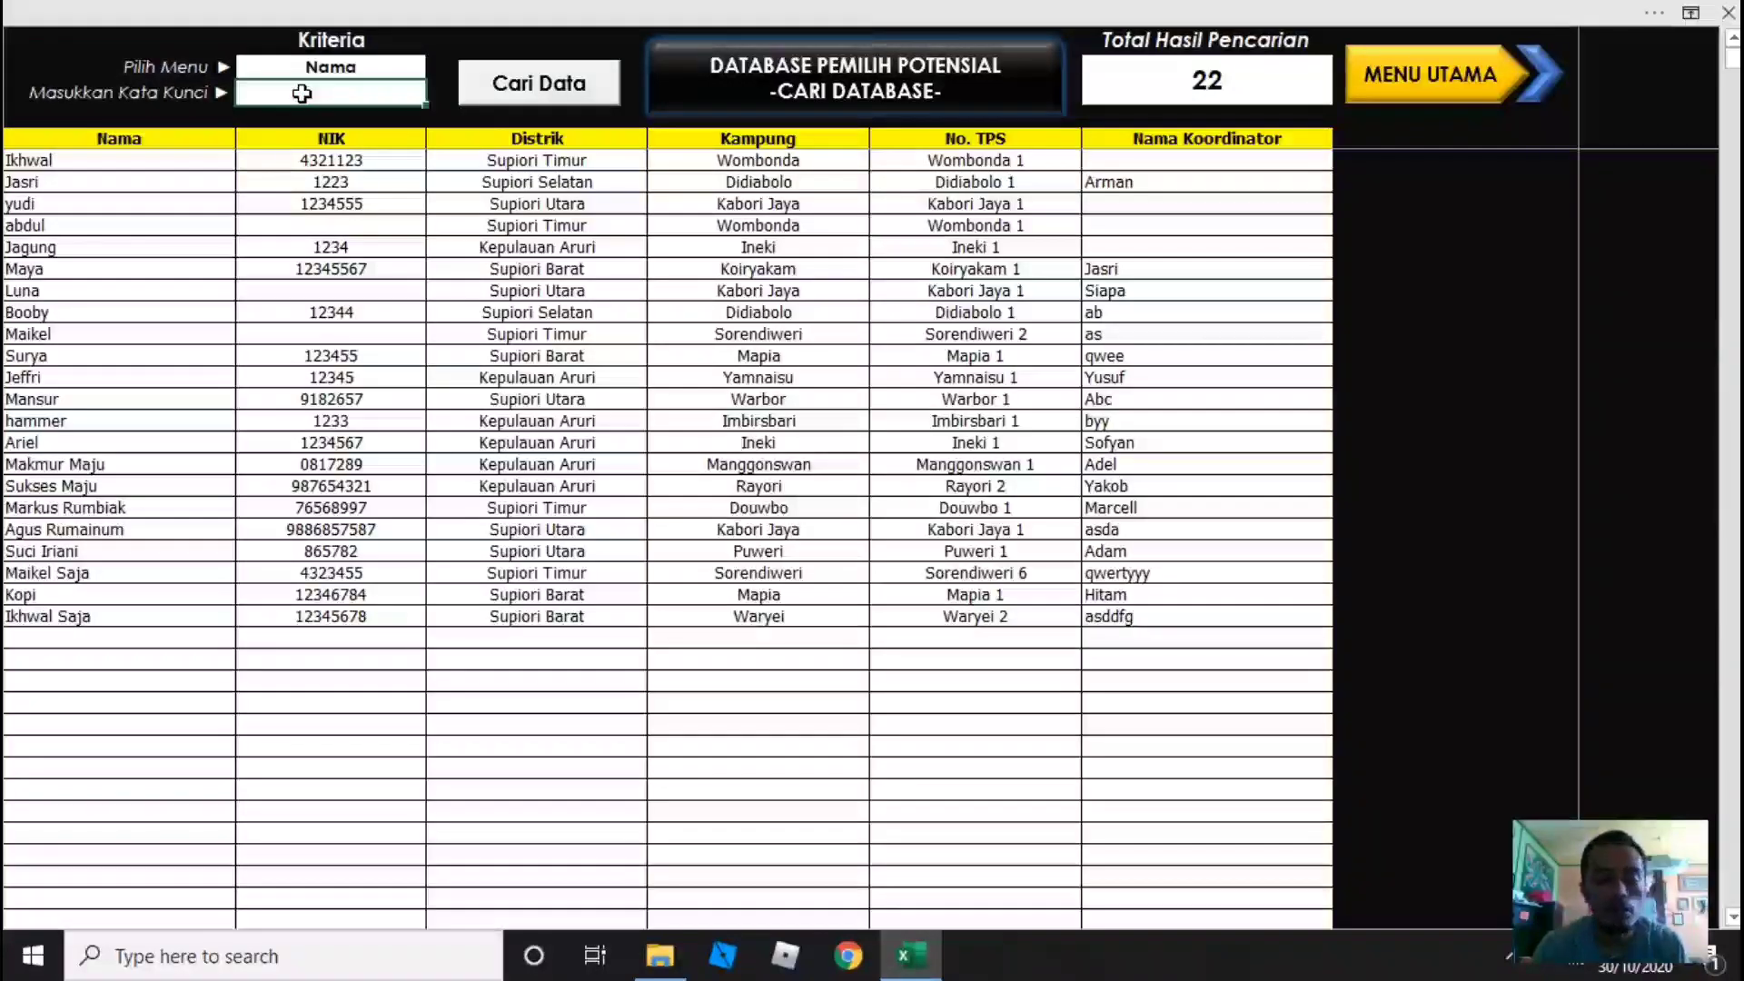
{"action": "type", "text": "Ikhwal"}
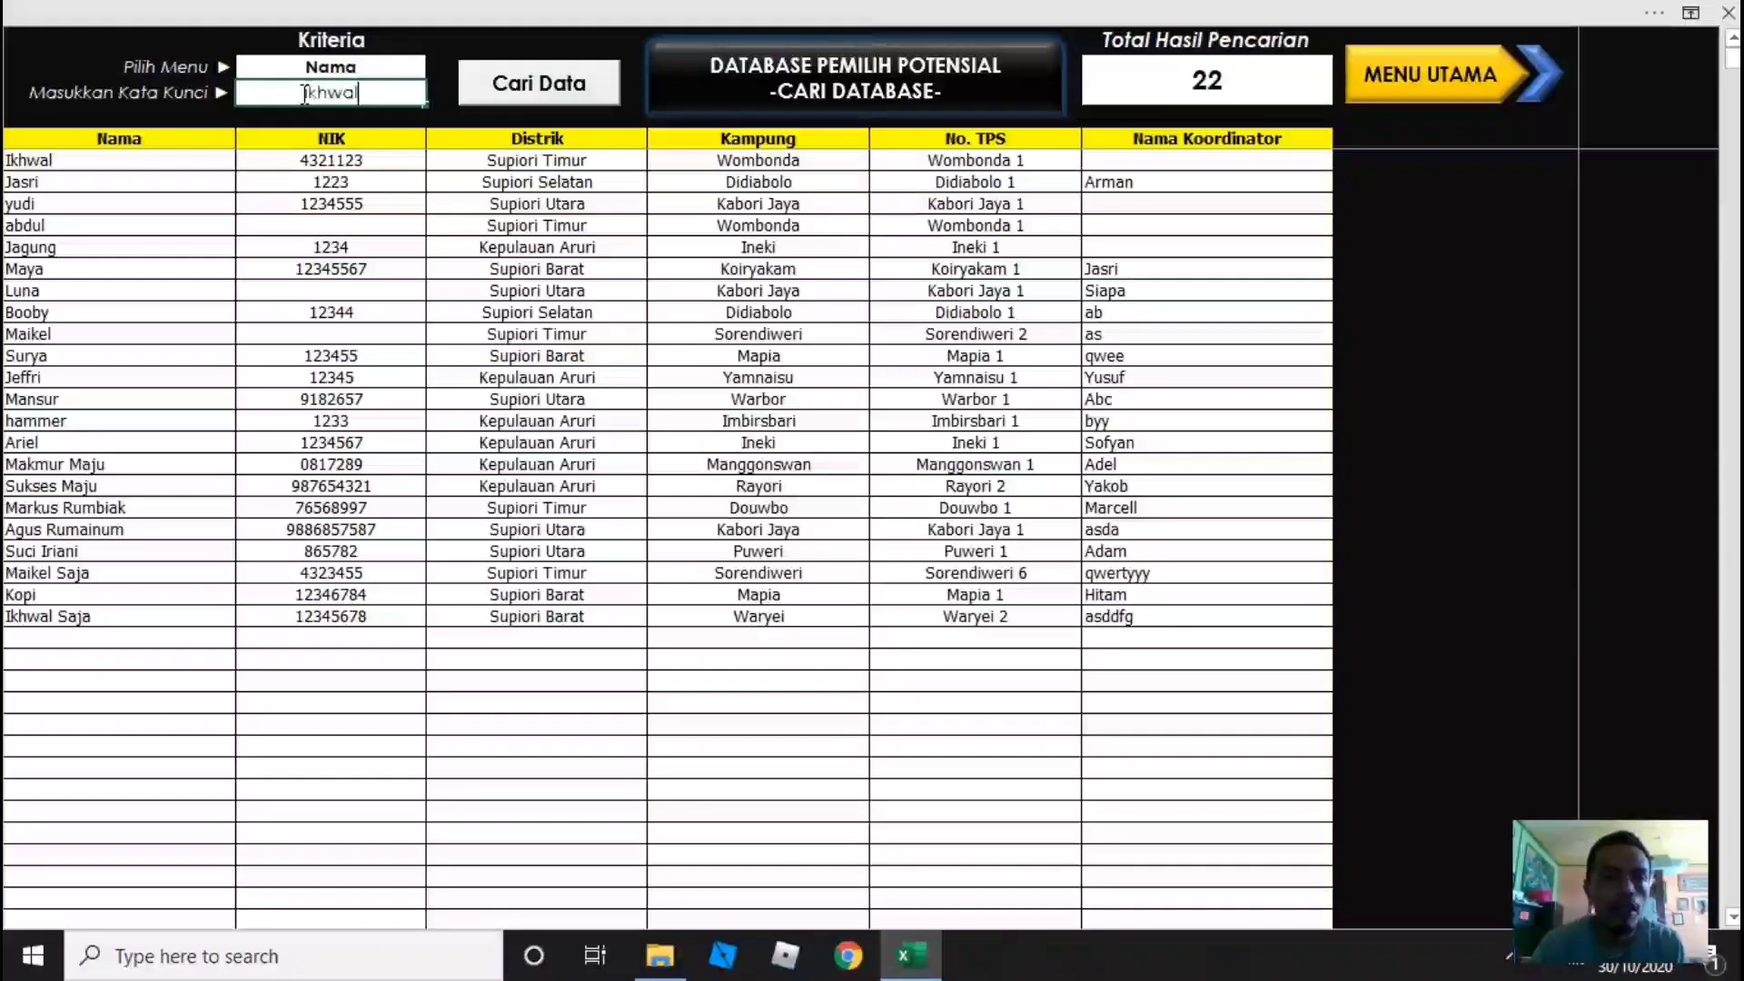
{"action": "left_click", "coordinate": [505, 102]}
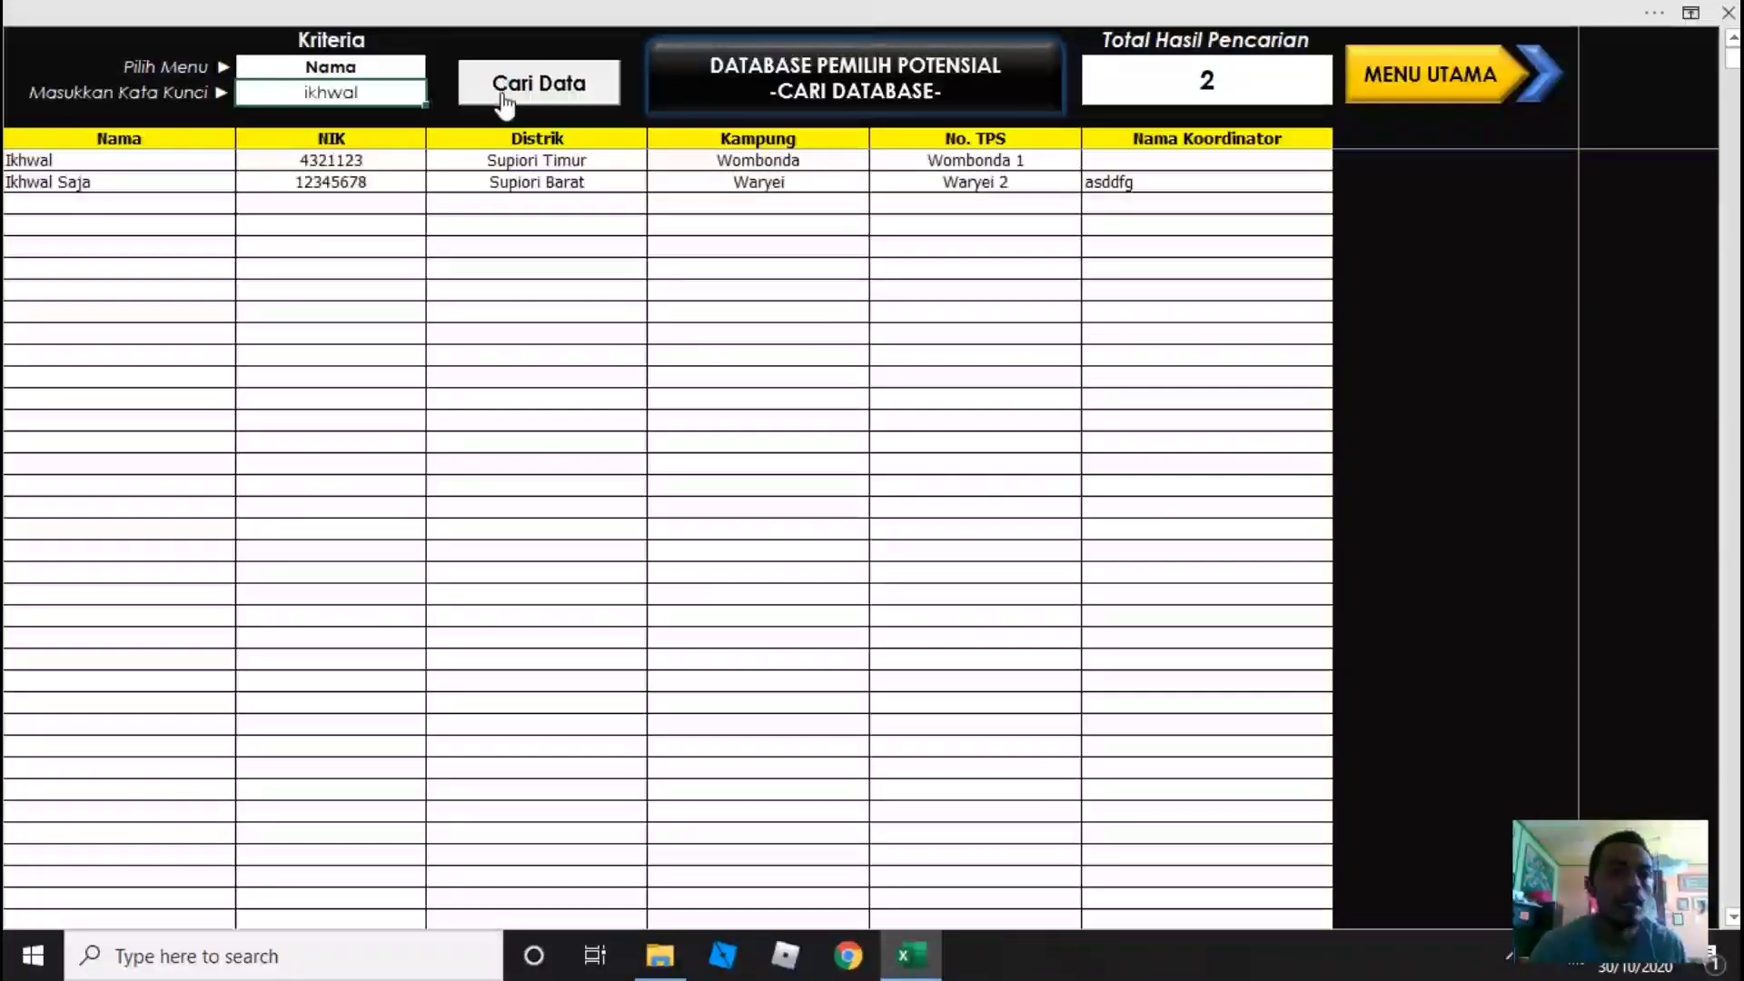
Review the two matching voters and their NIK, then return to the main menu
{"action": "left_click", "coordinate": [55, 161]}
{"action": "left_click", "coordinate": [55, 182]}
{"action": "left_click", "coordinate": [363, 182]}
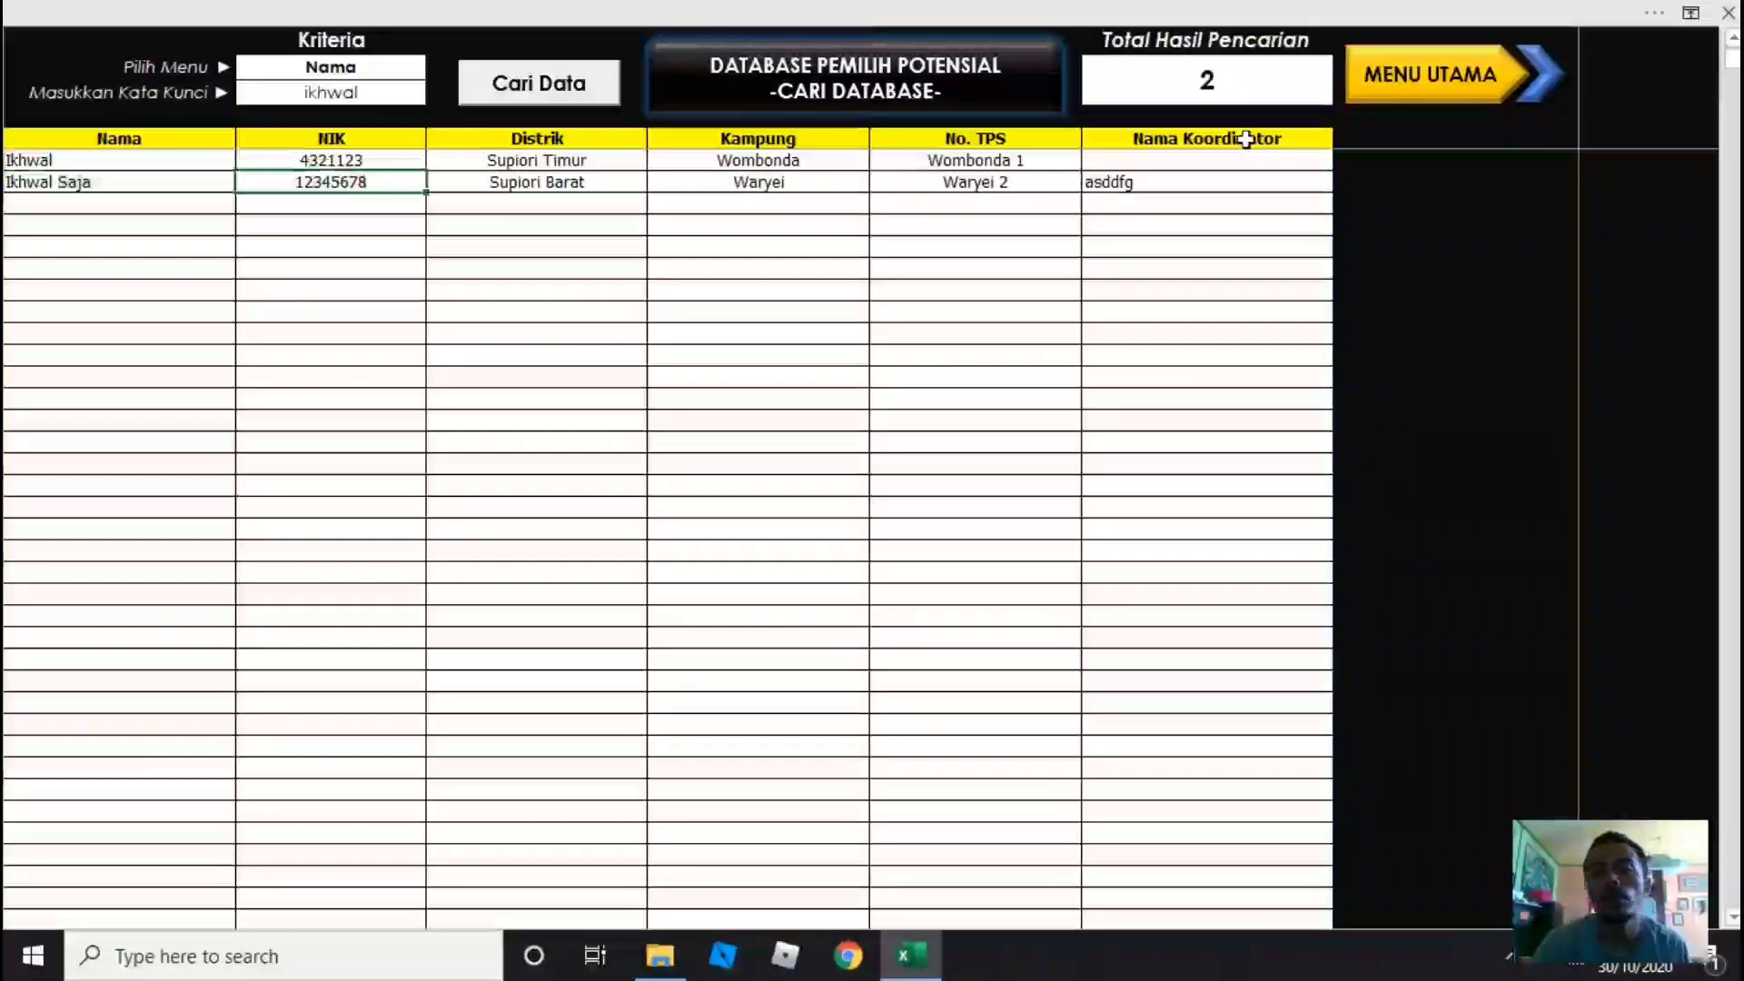
{"action": "left_click", "coordinate": [1442, 91]}
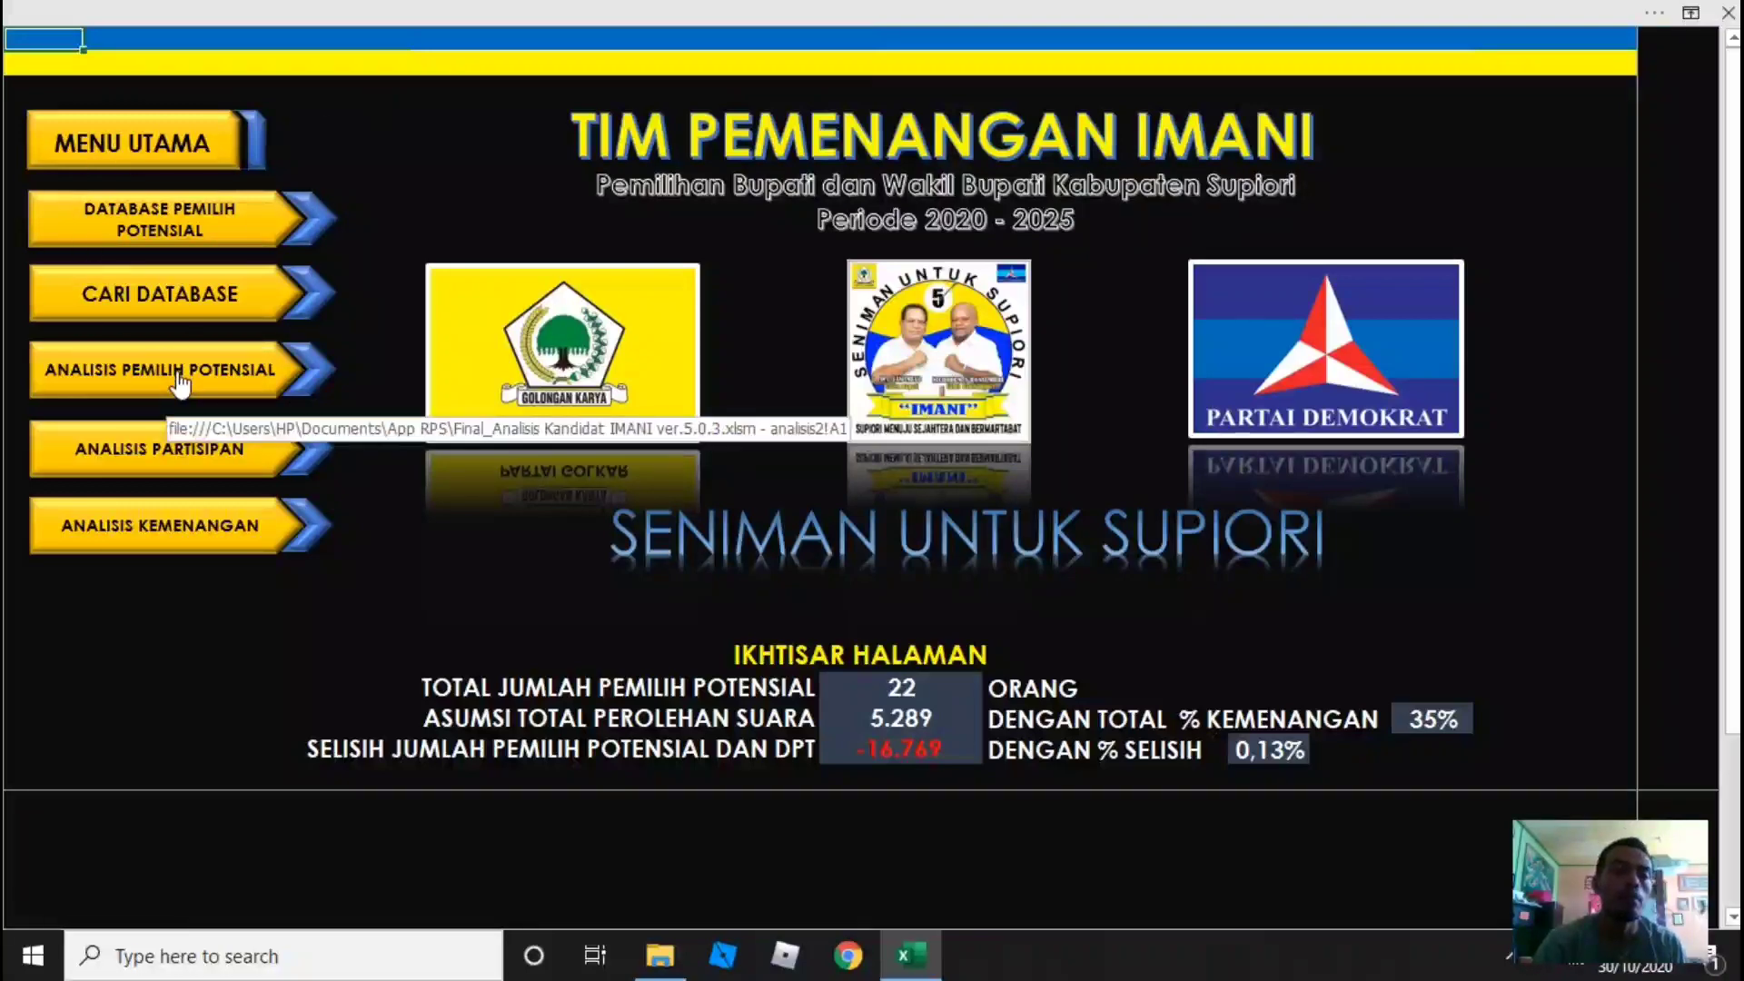
Set the potential-voter analysis to district Supiori Timur and village Sorendiweri
{"action": "left_click", "coordinate": [180, 380]}
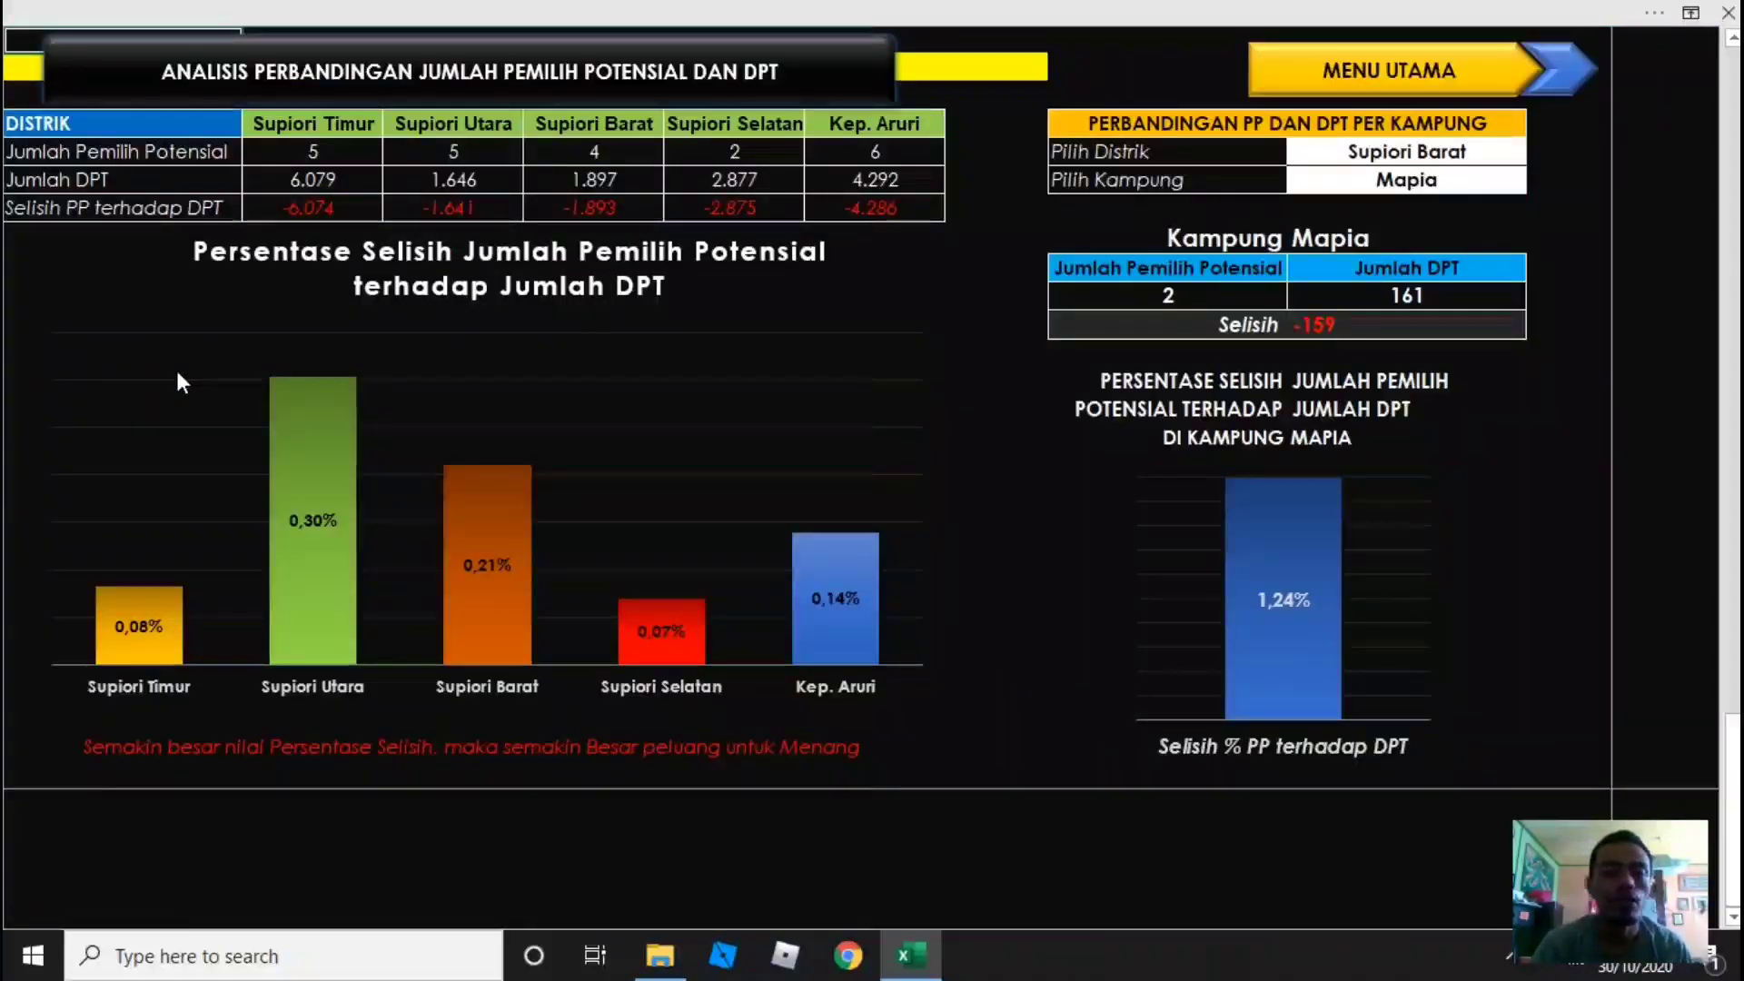
{"action": "left_click", "coordinate": [1484, 152]}
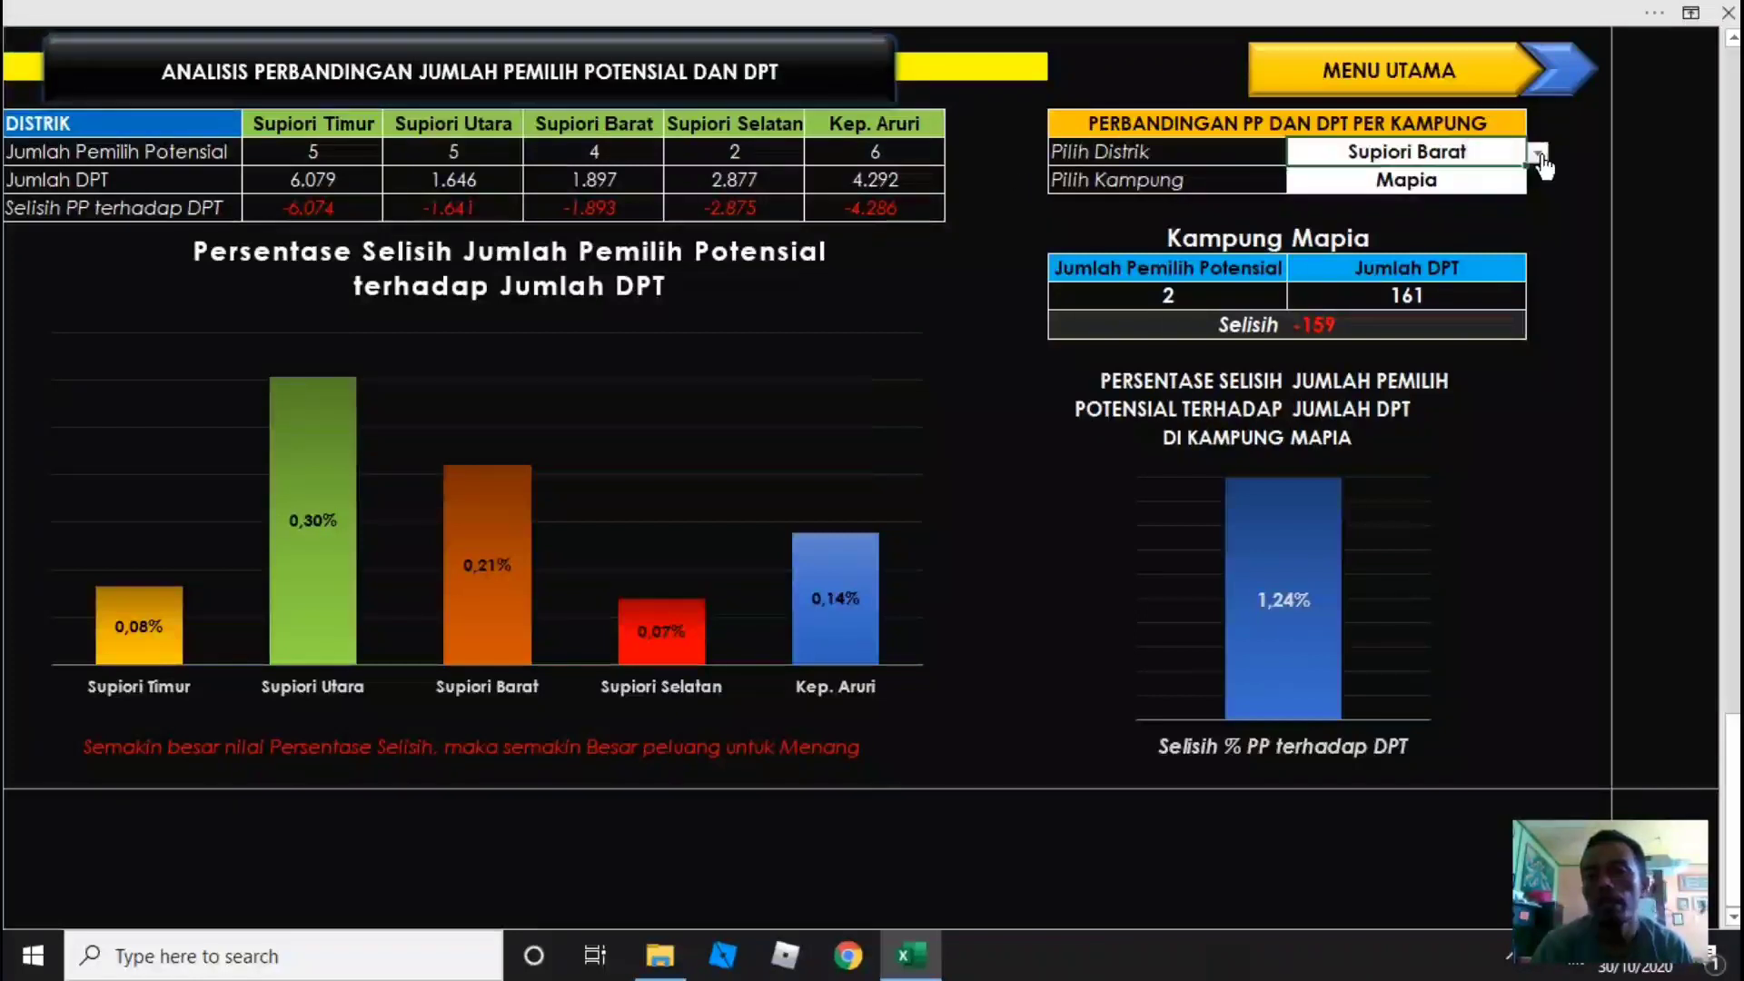
{"action": "left_click", "coordinate": [1537, 152]}
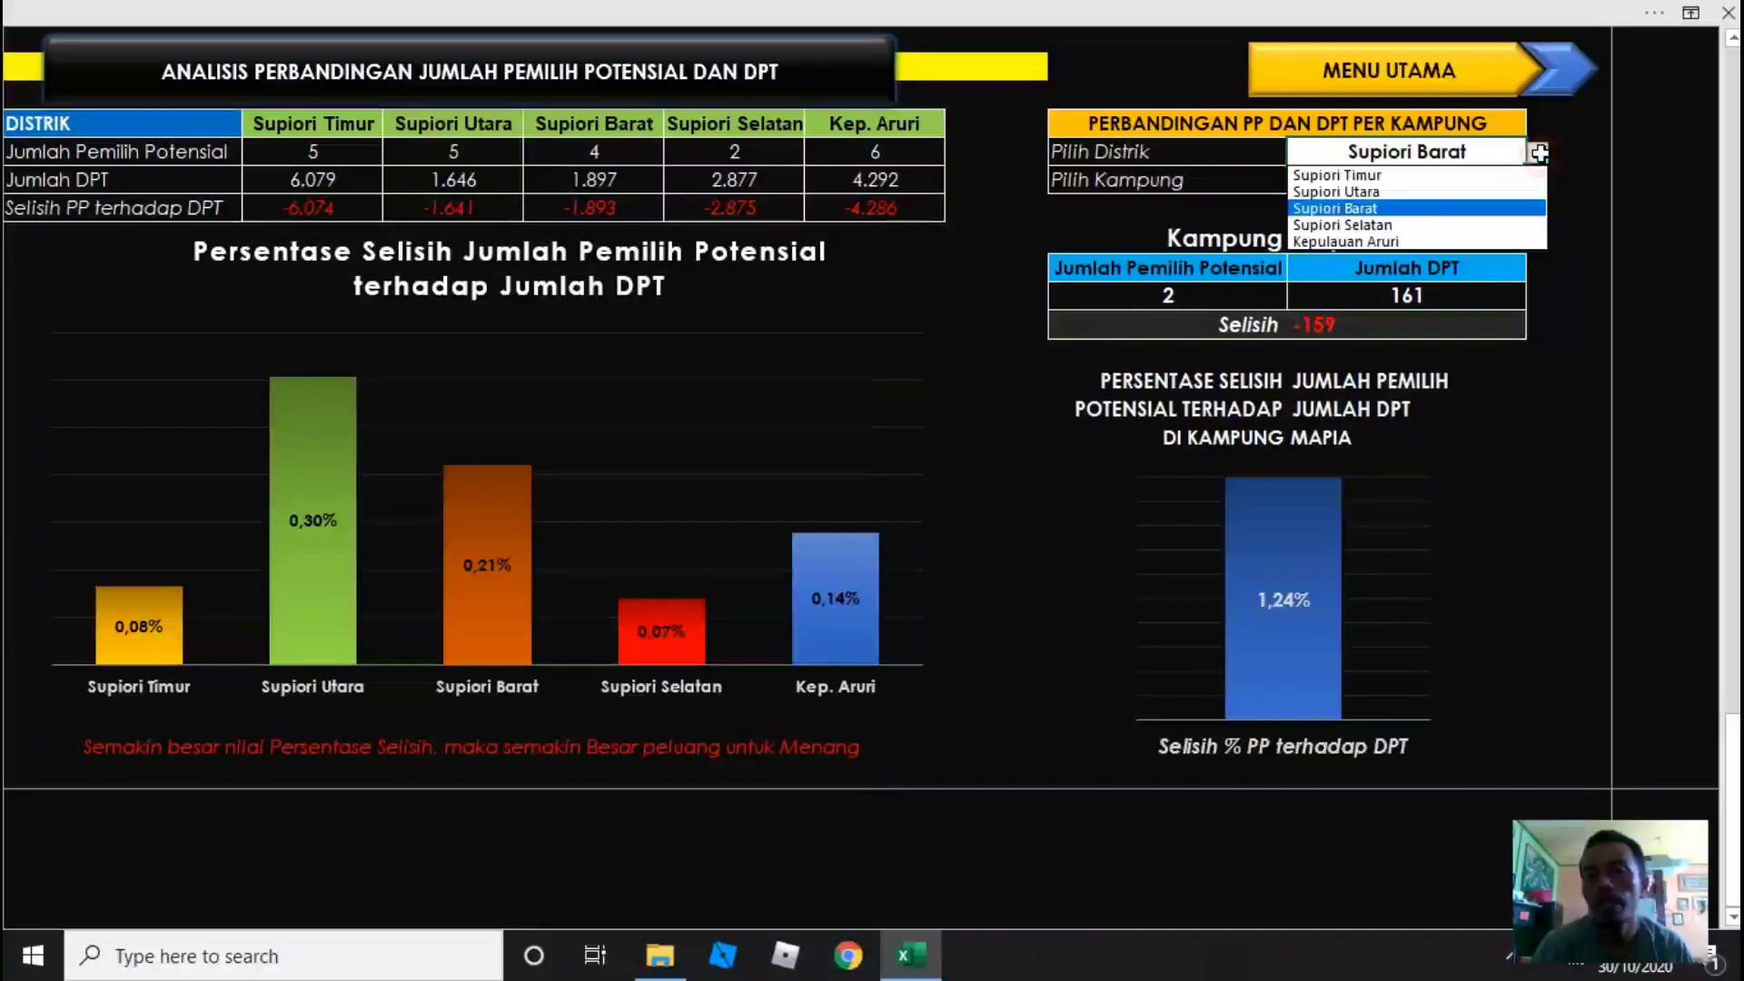
{"action": "left_click", "coordinate": [1378, 176]}
{"action": "left_click", "coordinate": [1373, 182]}
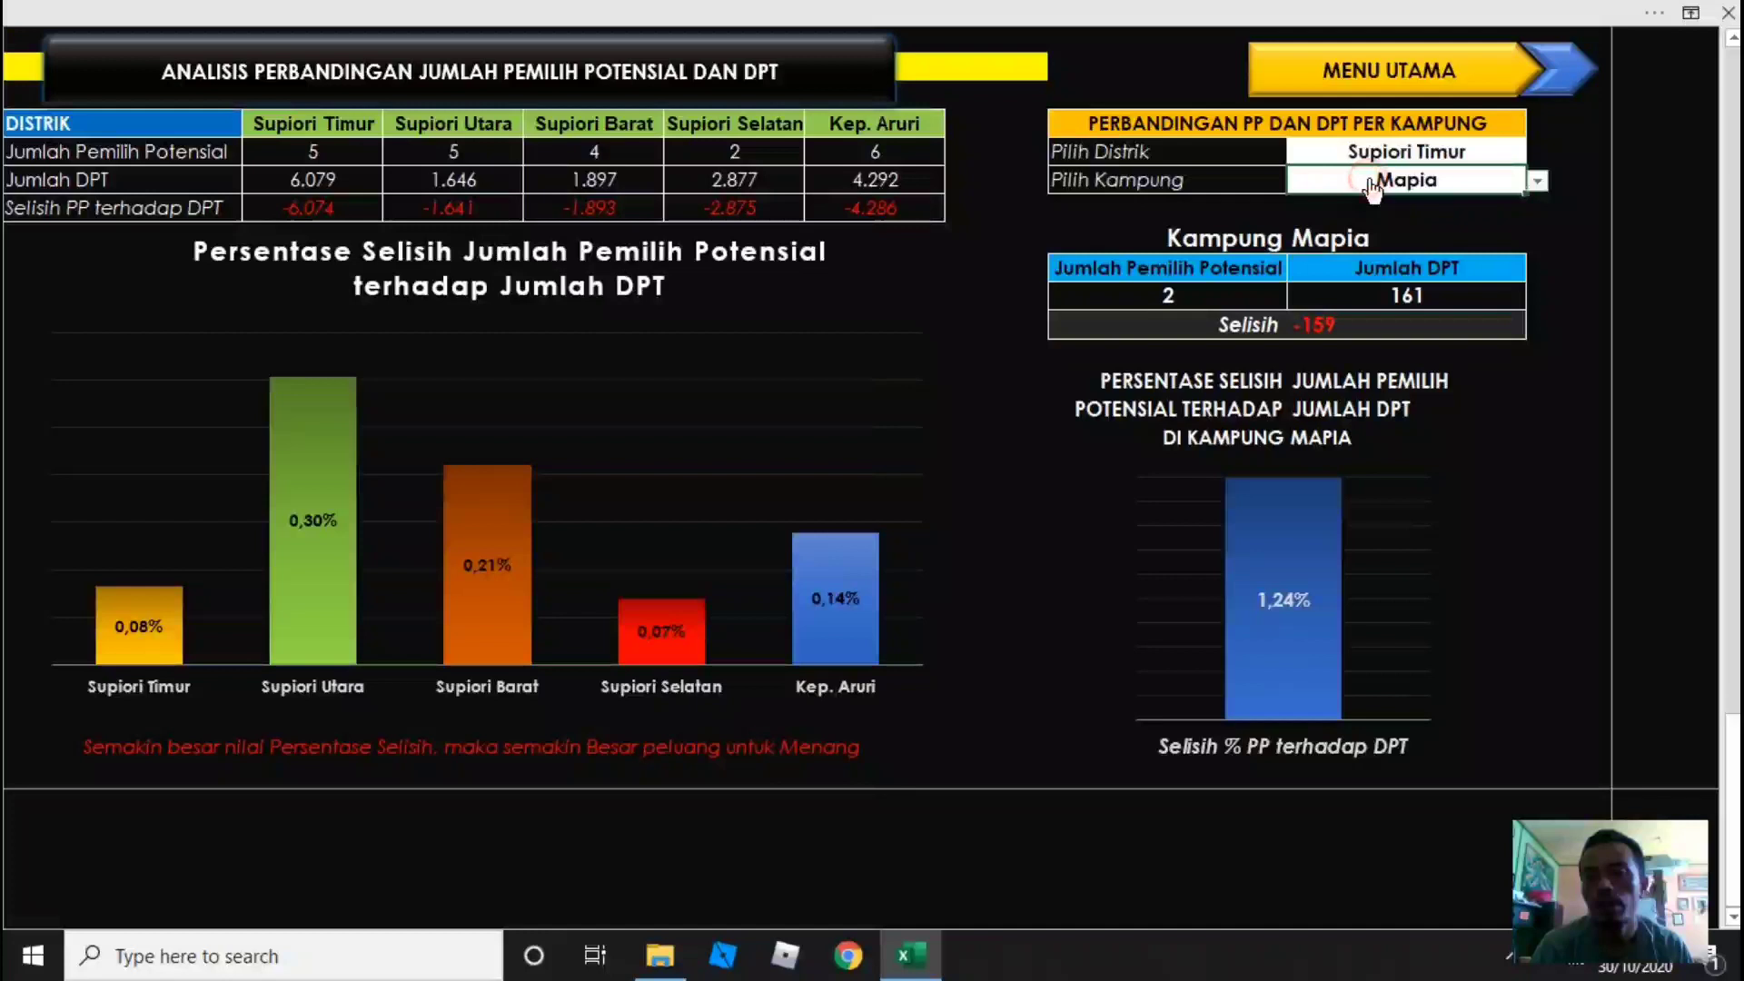
{"action": "left_click", "coordinate": [1537, 181]}
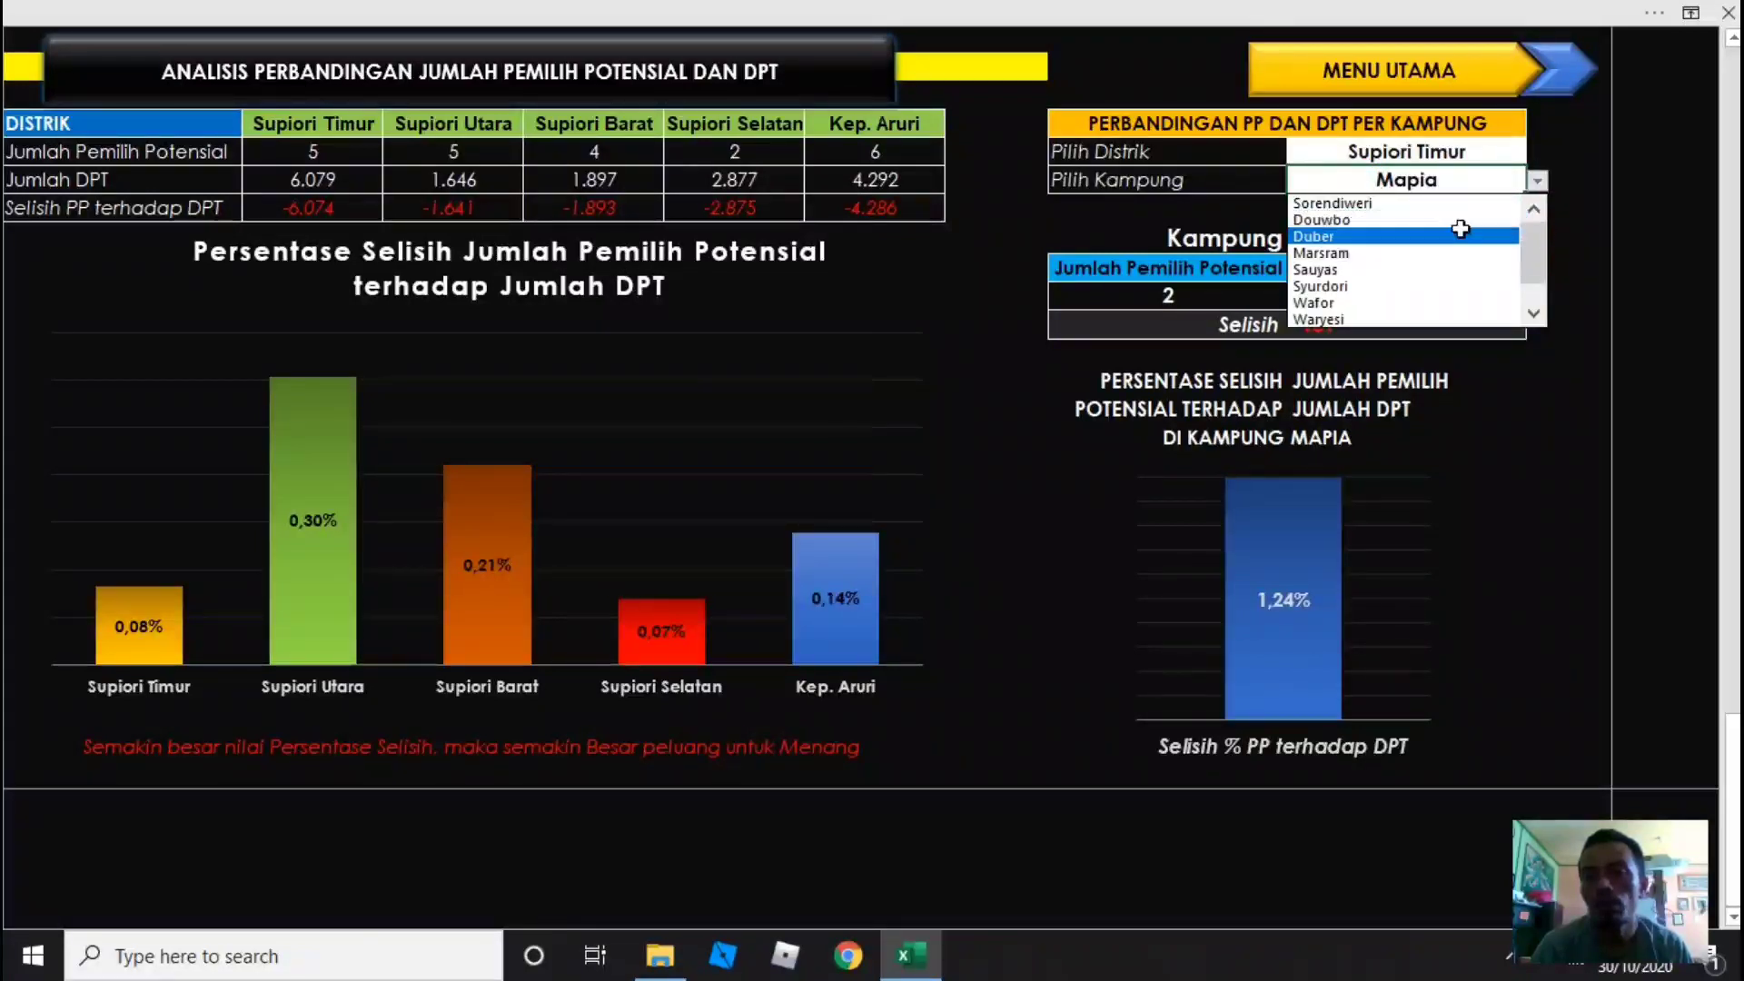
{"action": "left_click", "coordinate": [1359, 204]}
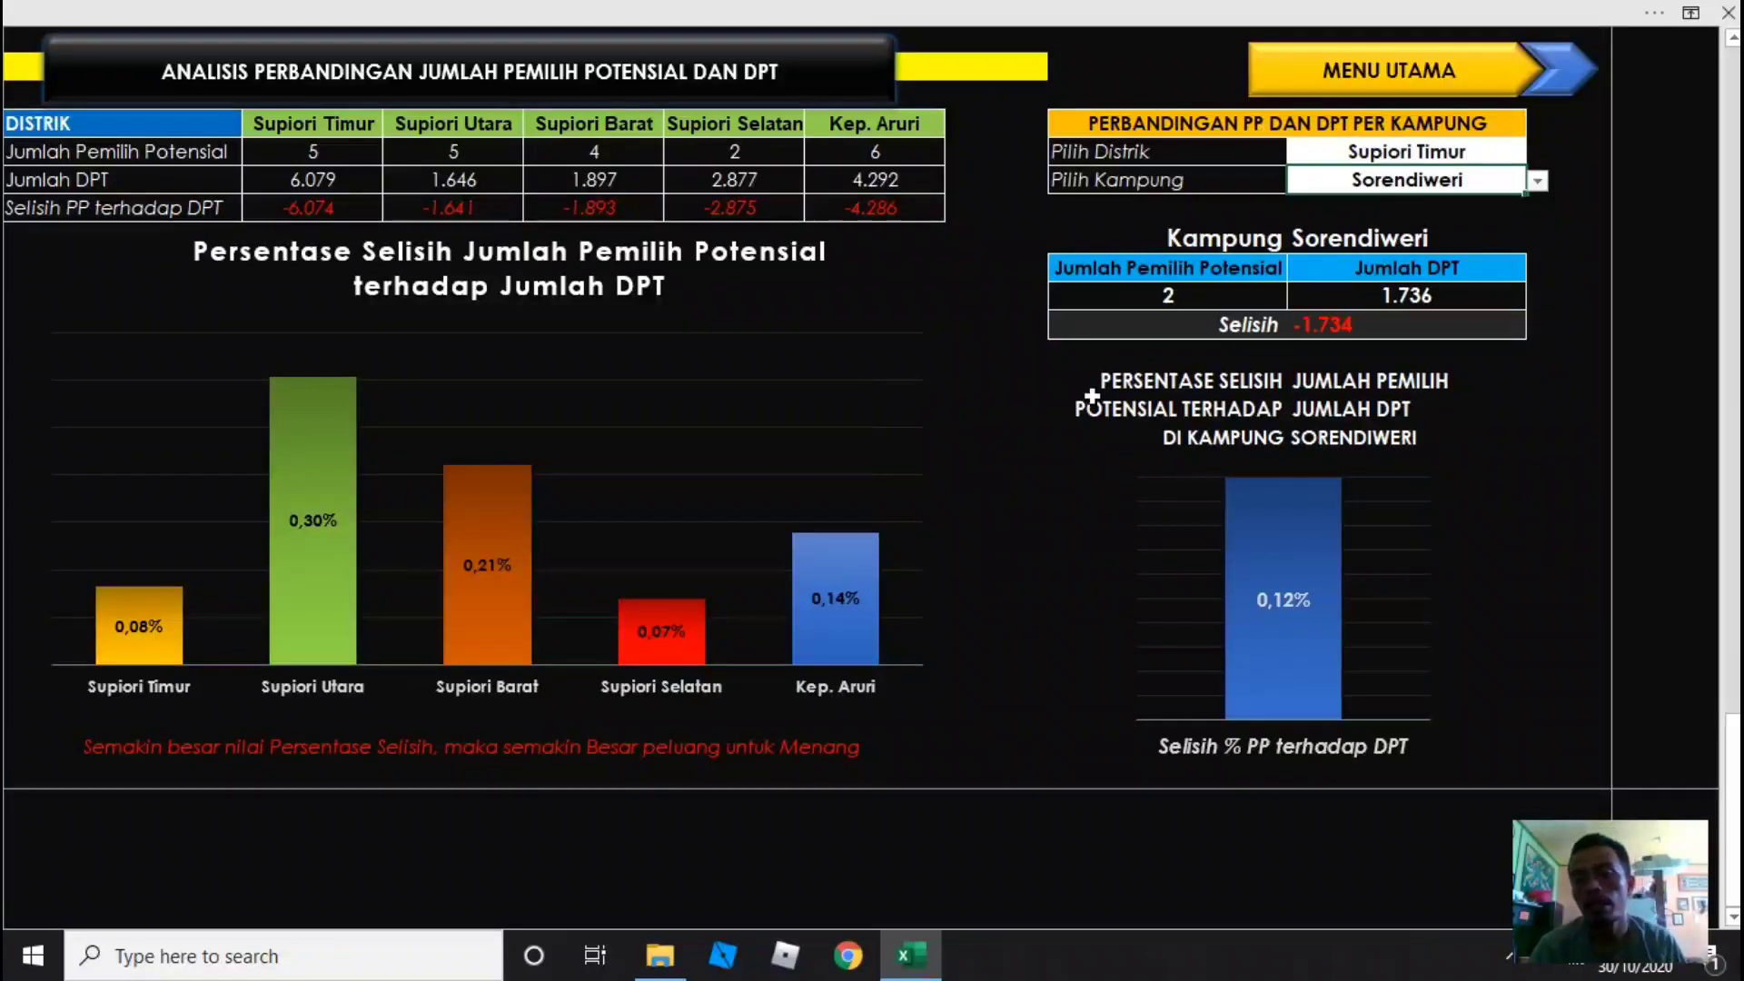
Review Sorendiweri's potential voters, DPT total and difference, then return to the main menu
{"action": "left_click", "coordinate": [1163, 296]}
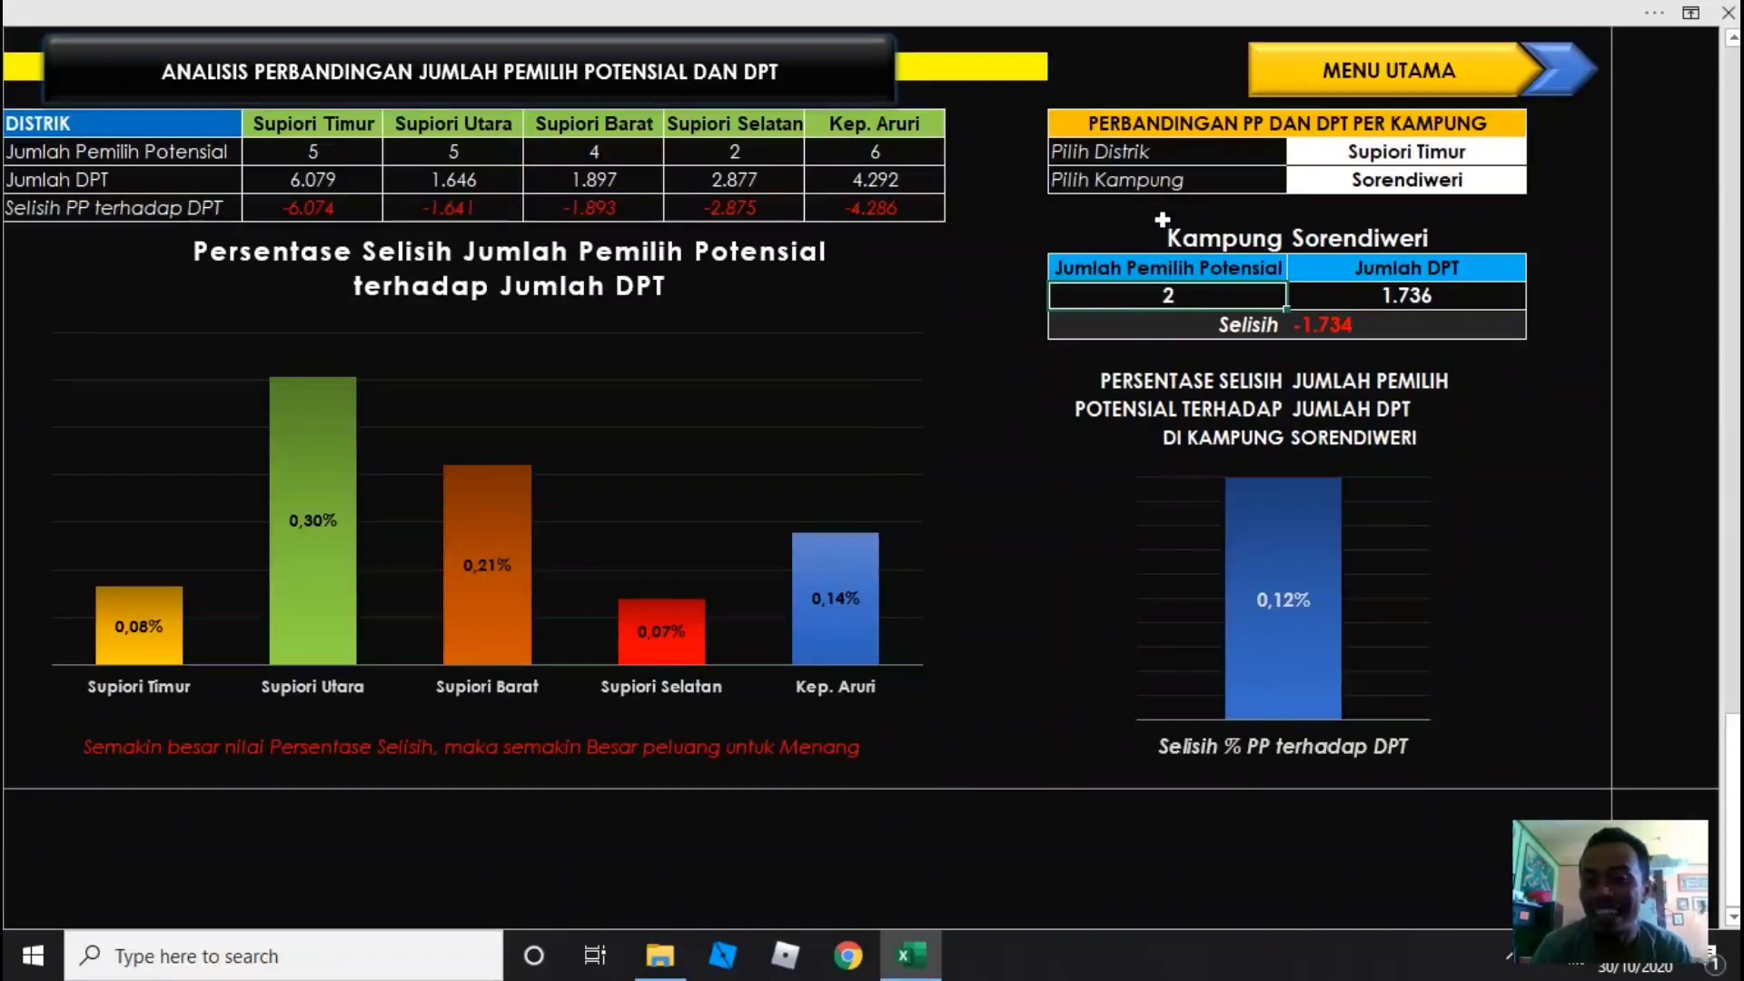
{"action": "left_click", "coordinate": [1459, 293]}
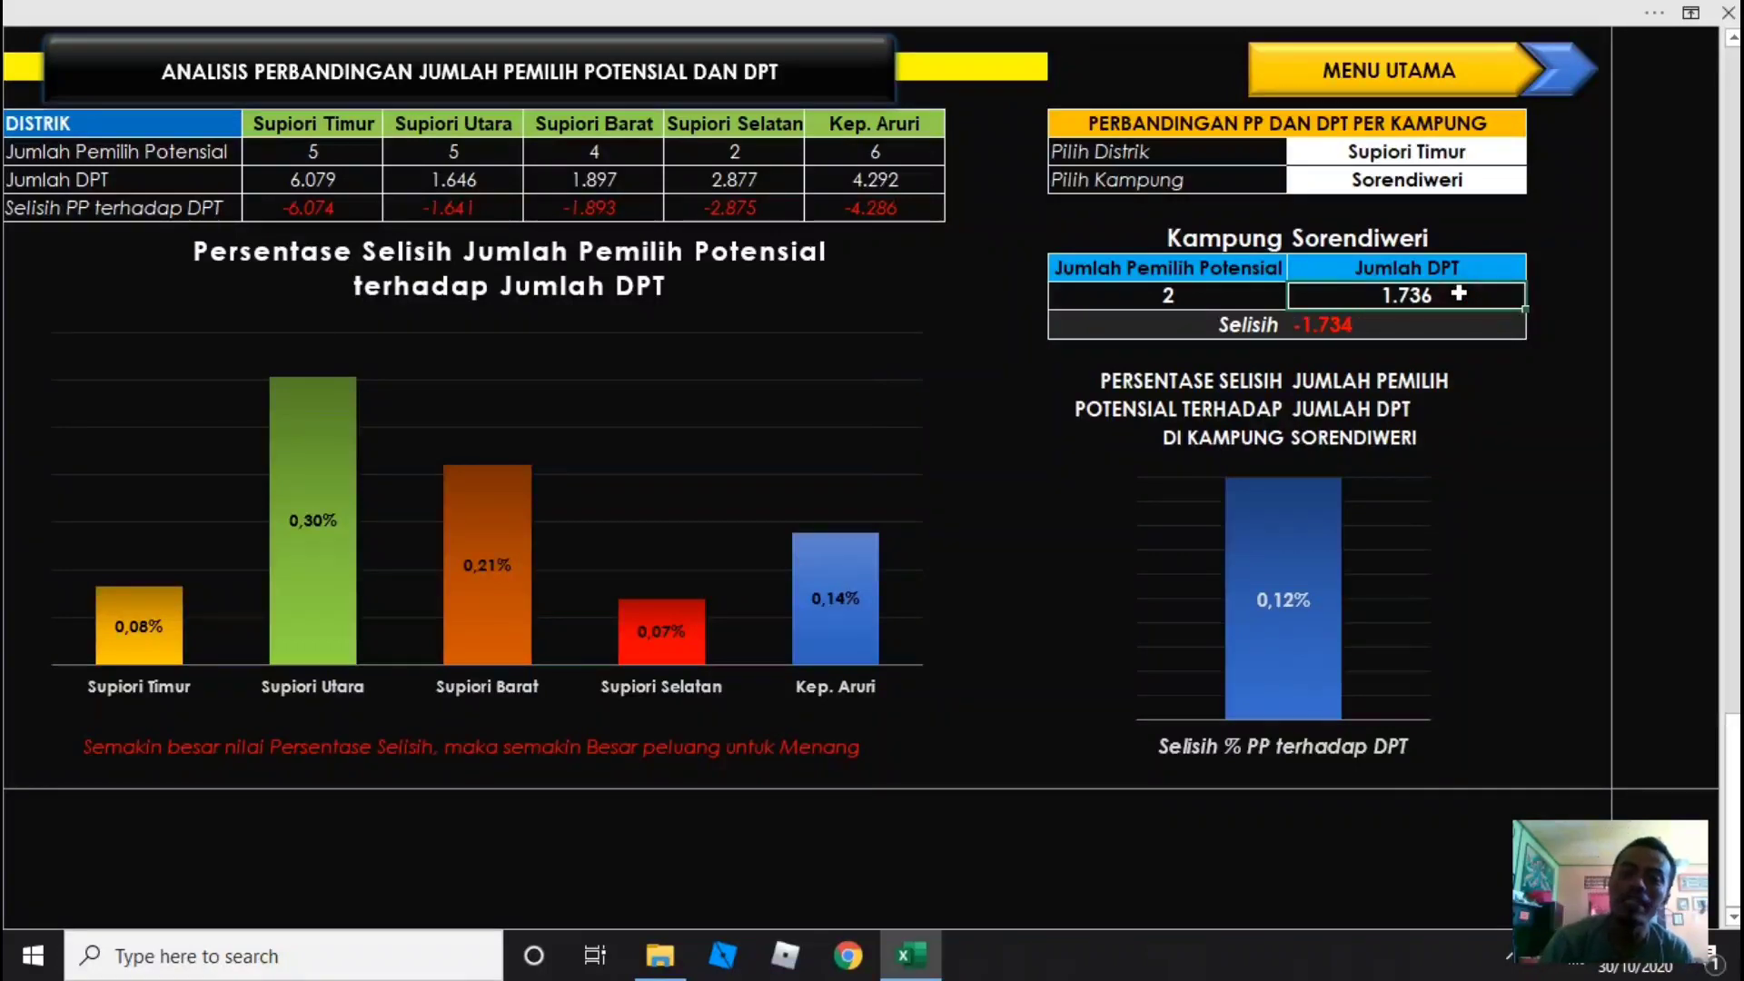
{"action": "left_click", "coordinate": [1365, 328]}
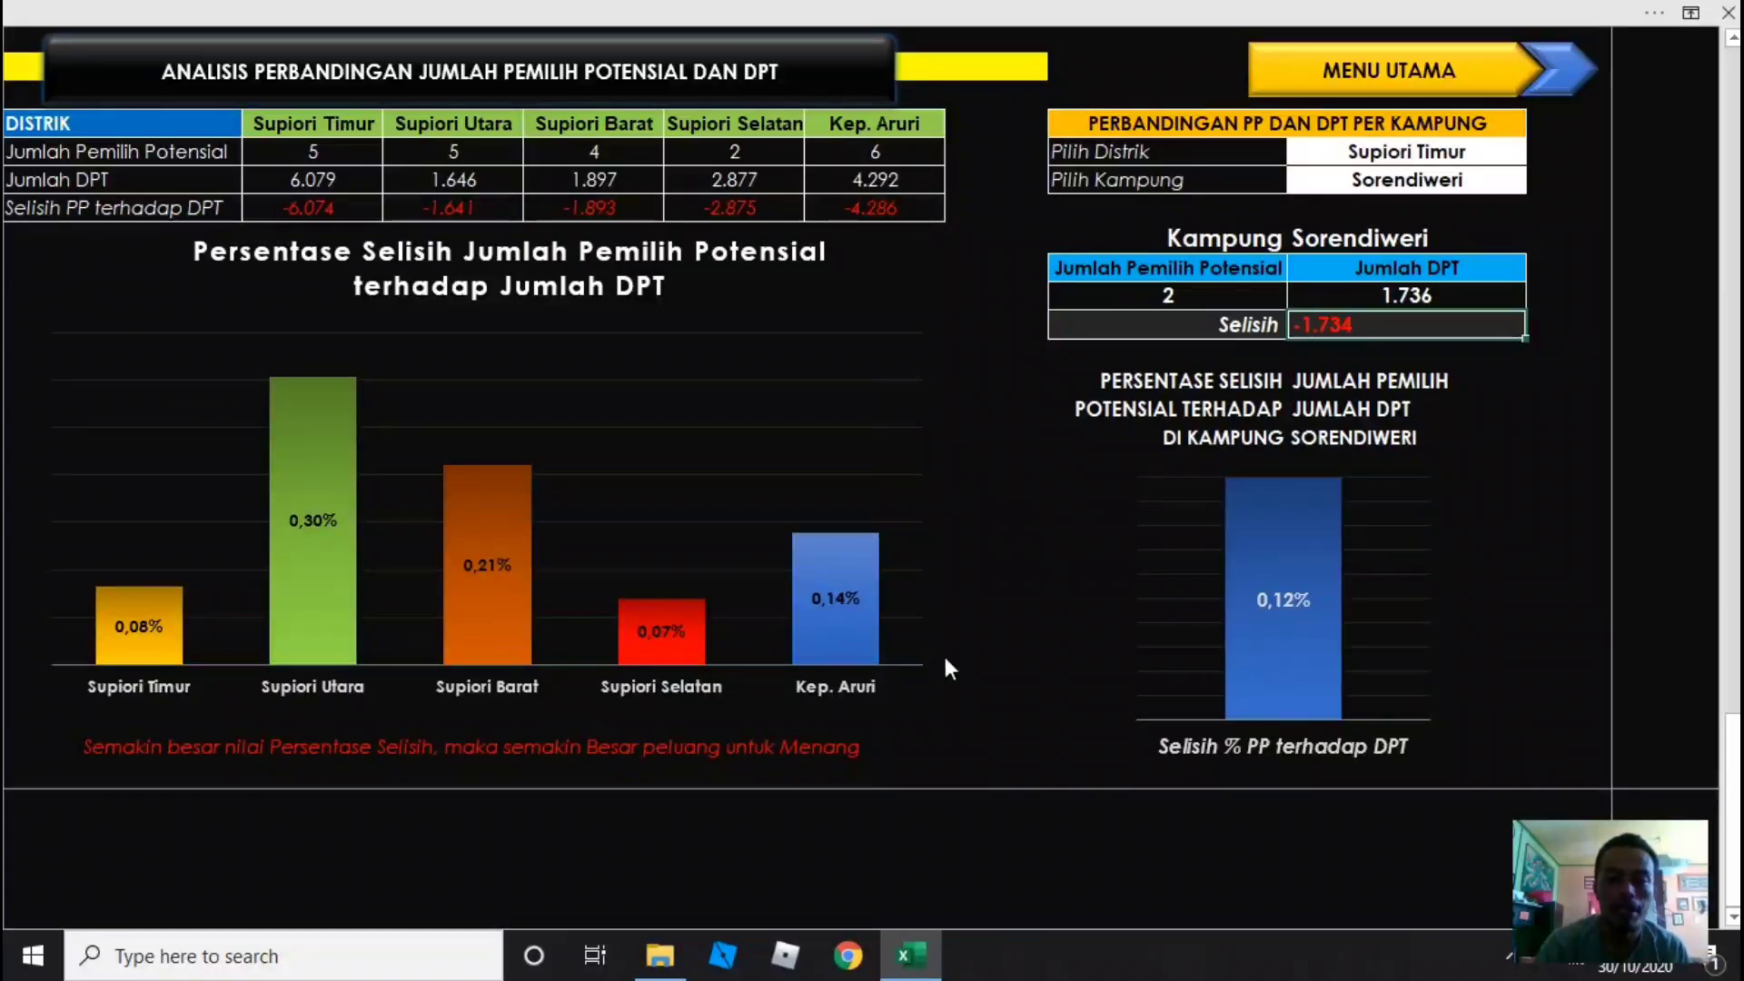
{"action": "left_click", "coordinate": [1428, 71]}
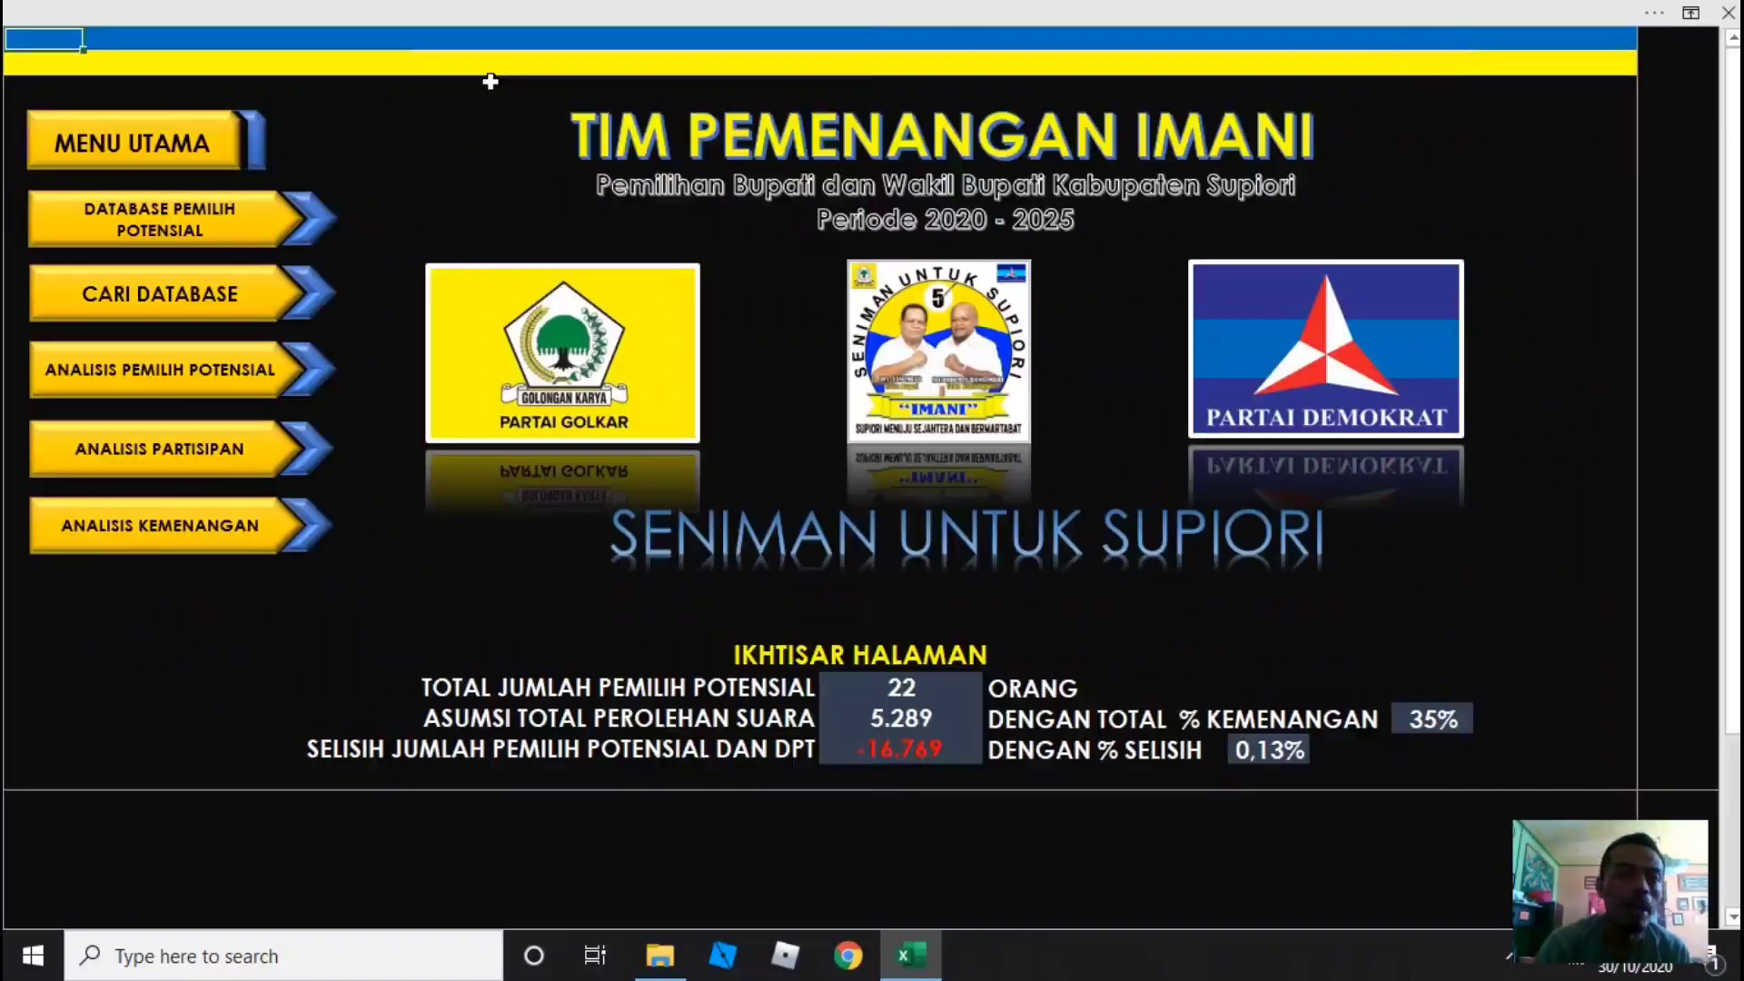
Enter 80% participation for the district on the participation analysis sheet
{"action": "left_click", "coordinate": [130, 447]}
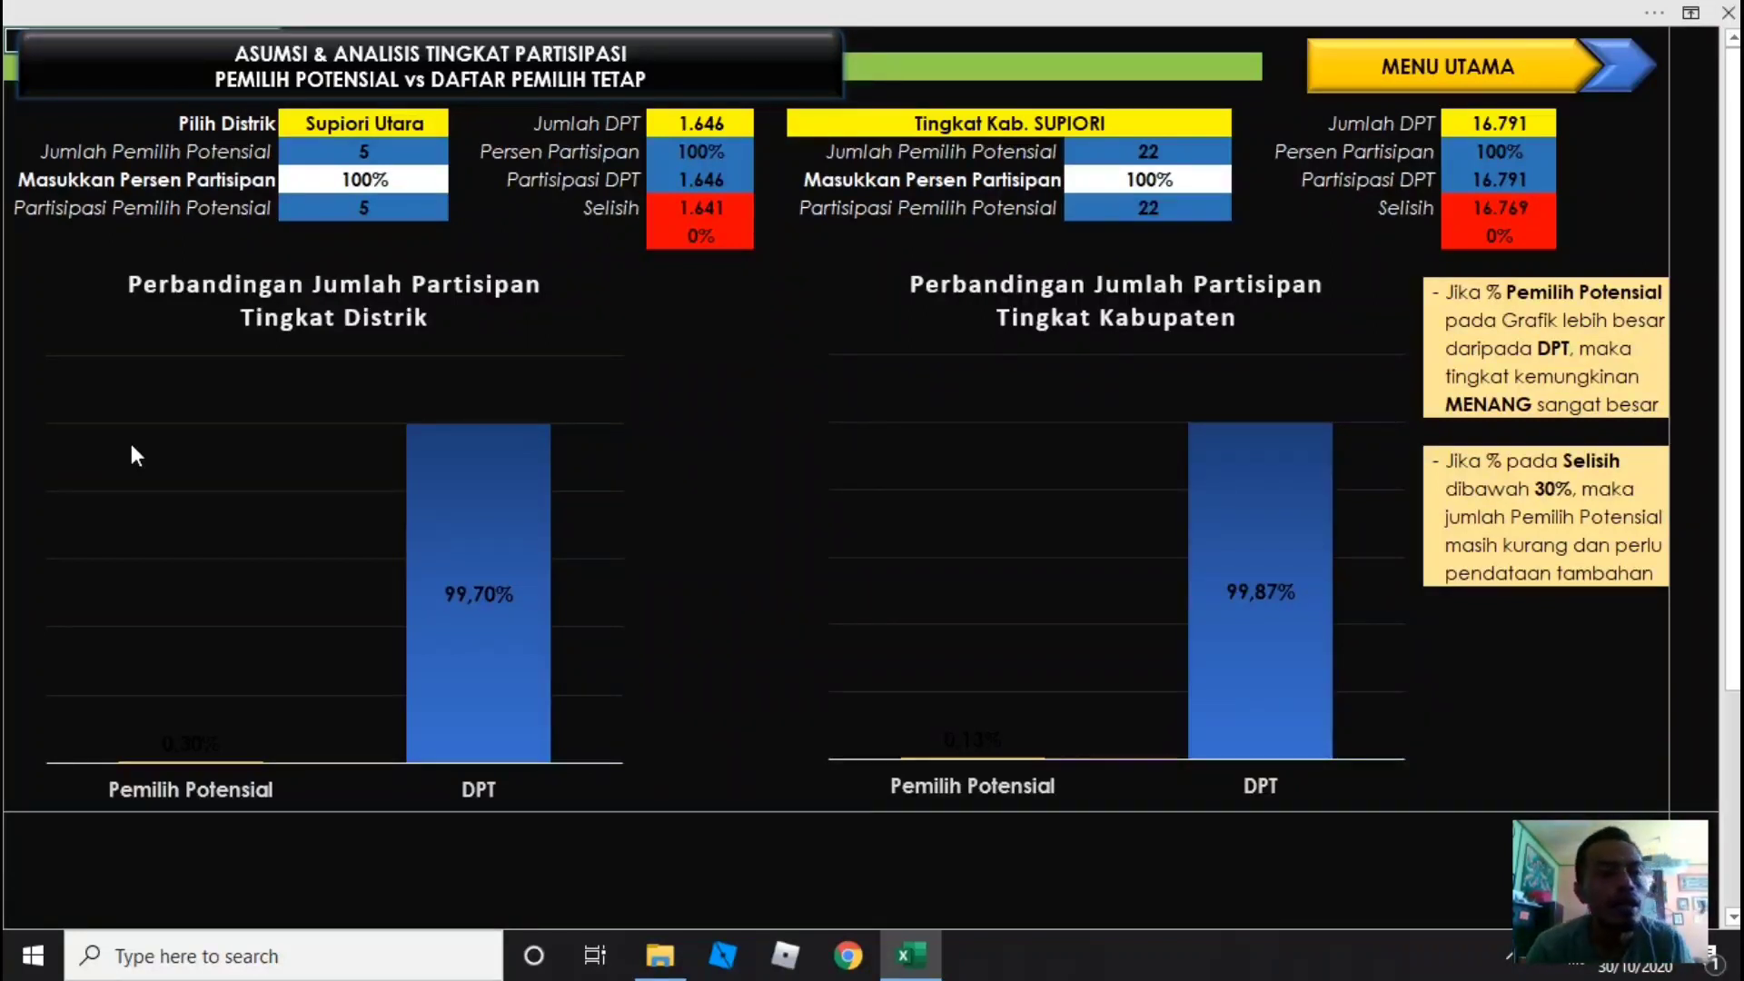
{"action": "left_click", "coordinate": [354, 180]}
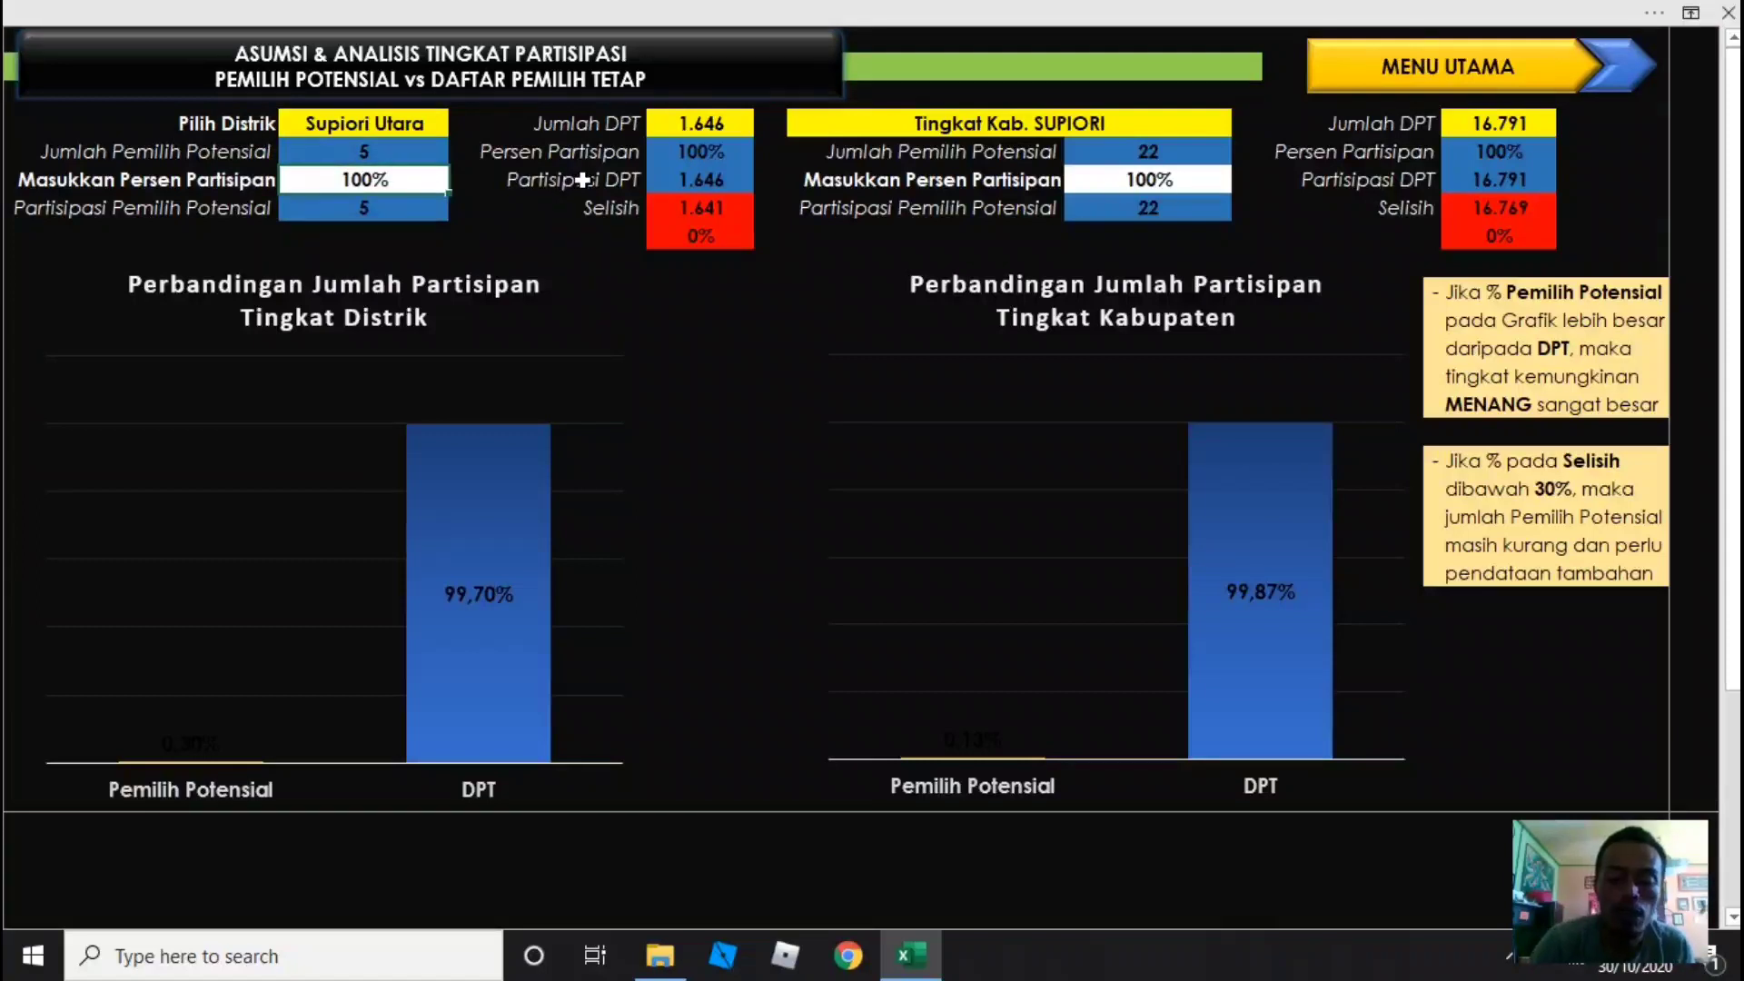
{"action": "type", "text": "80"}
{"action": "key", "text": "Return"}
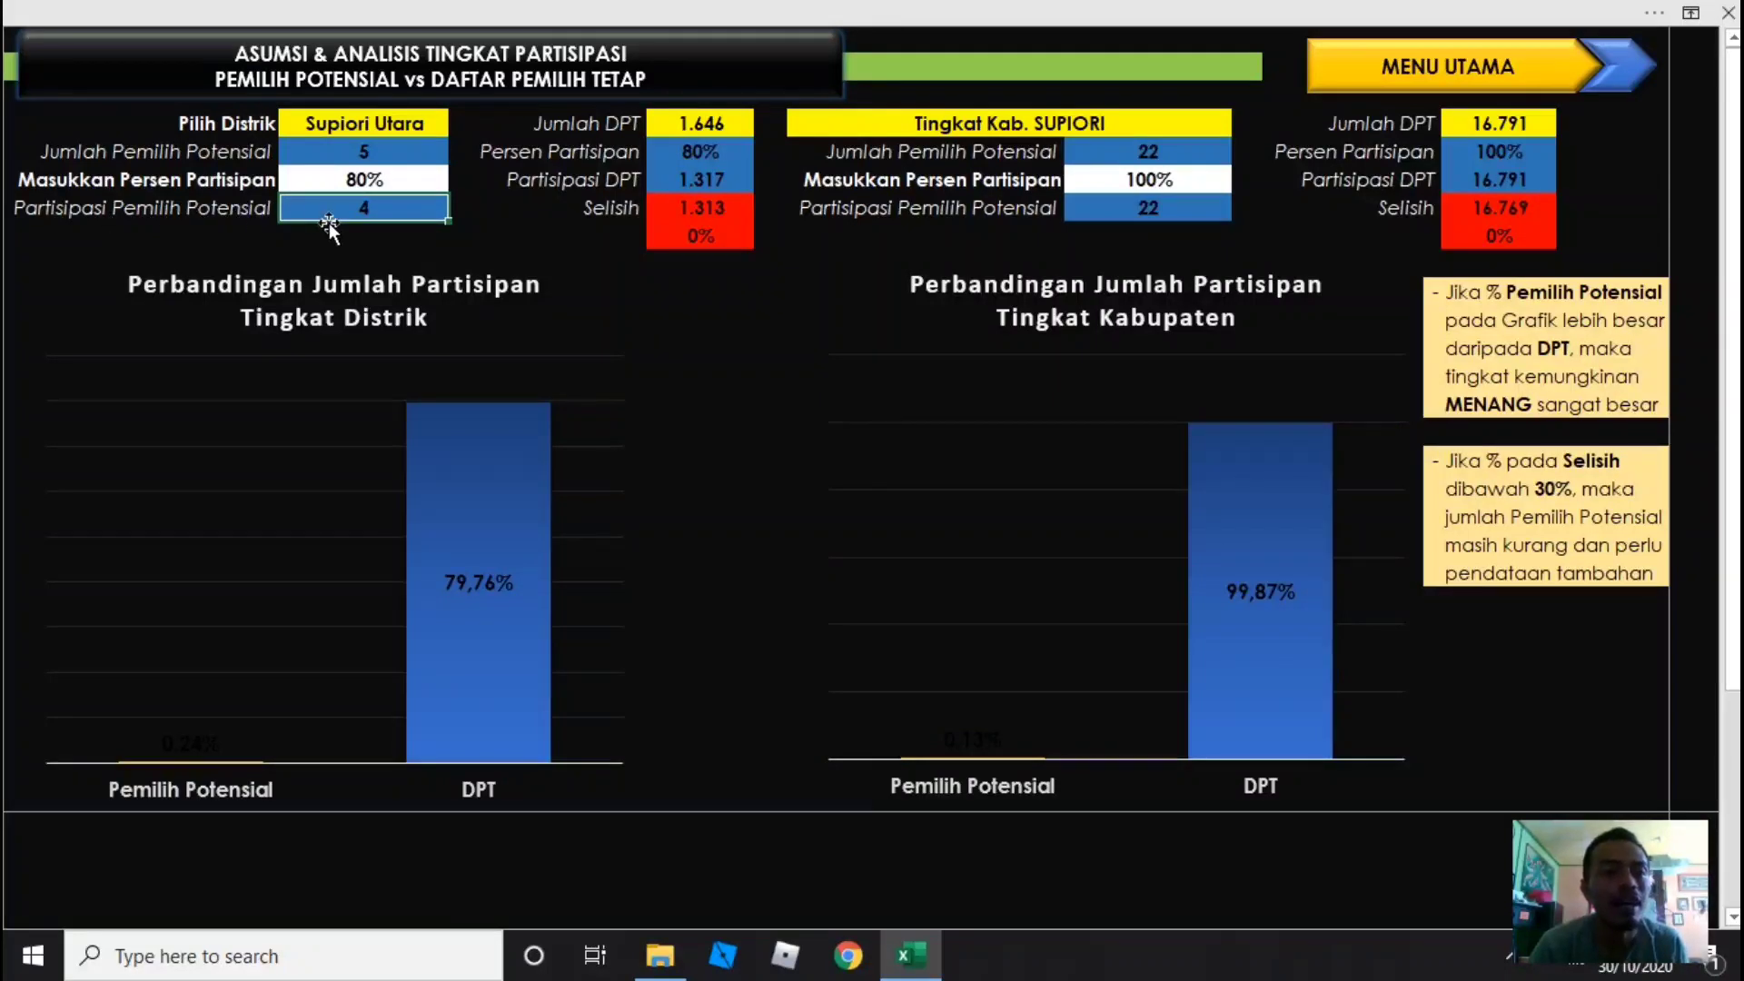
Review the district's potential voters, participants, DPT total and difference, then select the regency percentage input
{"action": "left_click", "coordinate": [355, 152]}
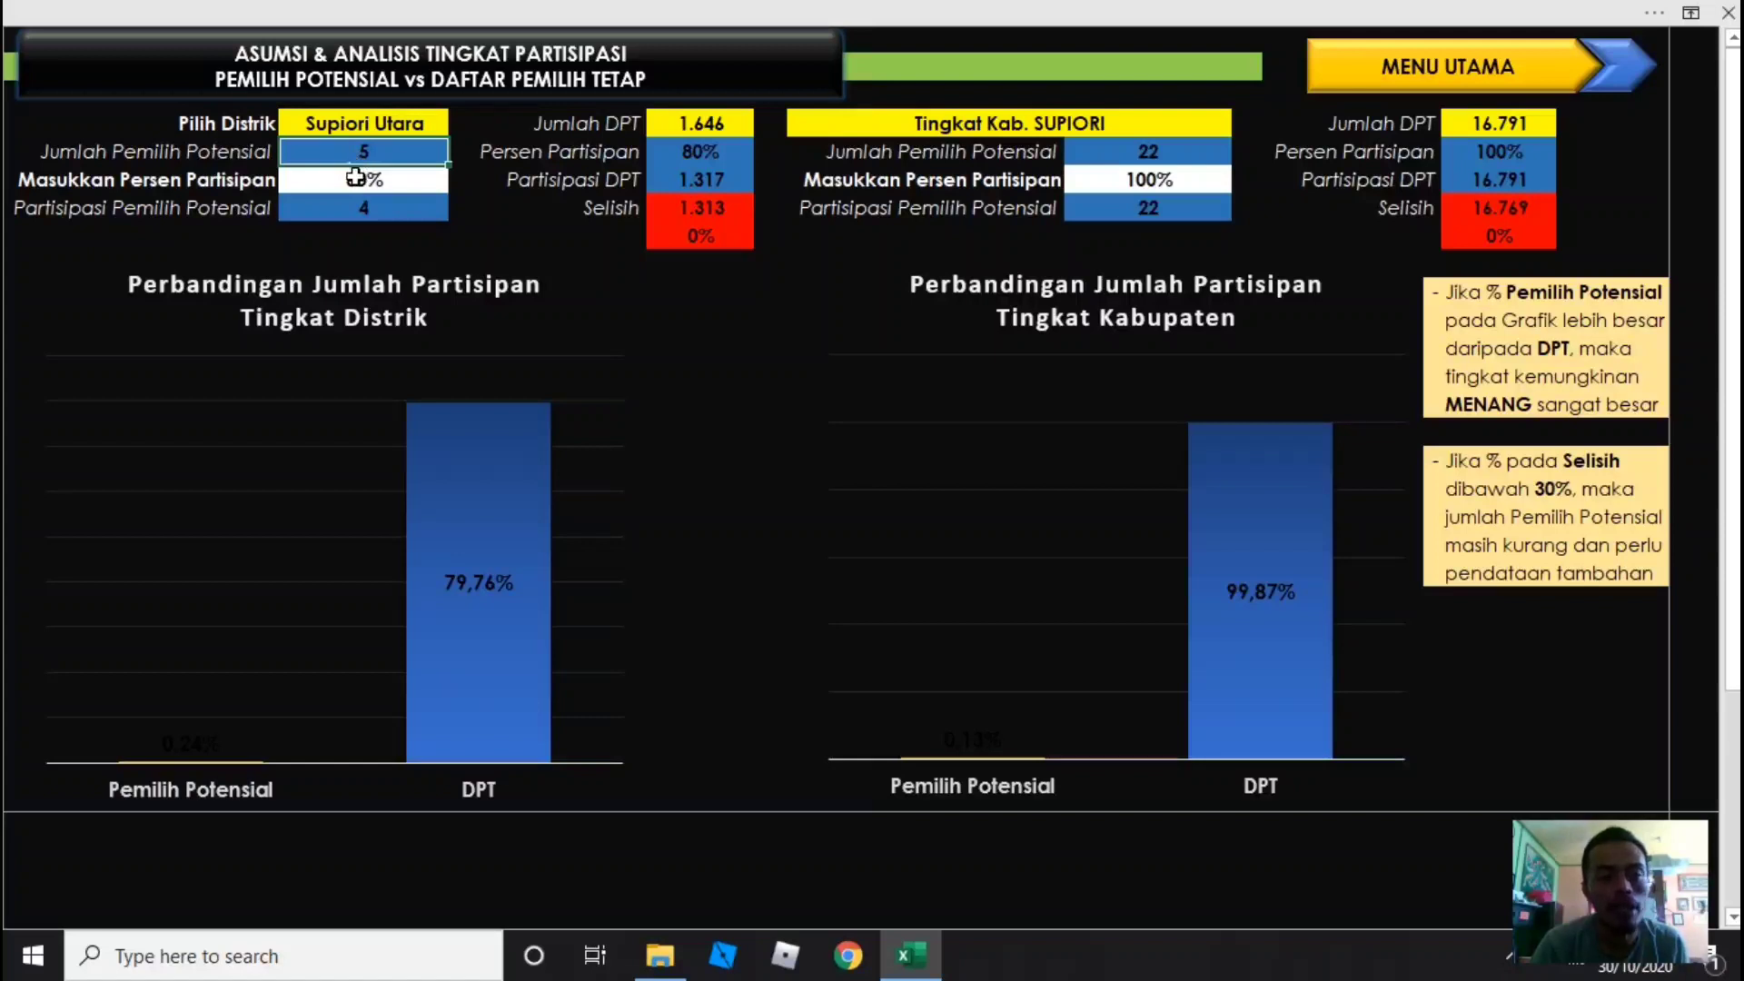
{"action": "left_click", "coordinate": [355, 180]}
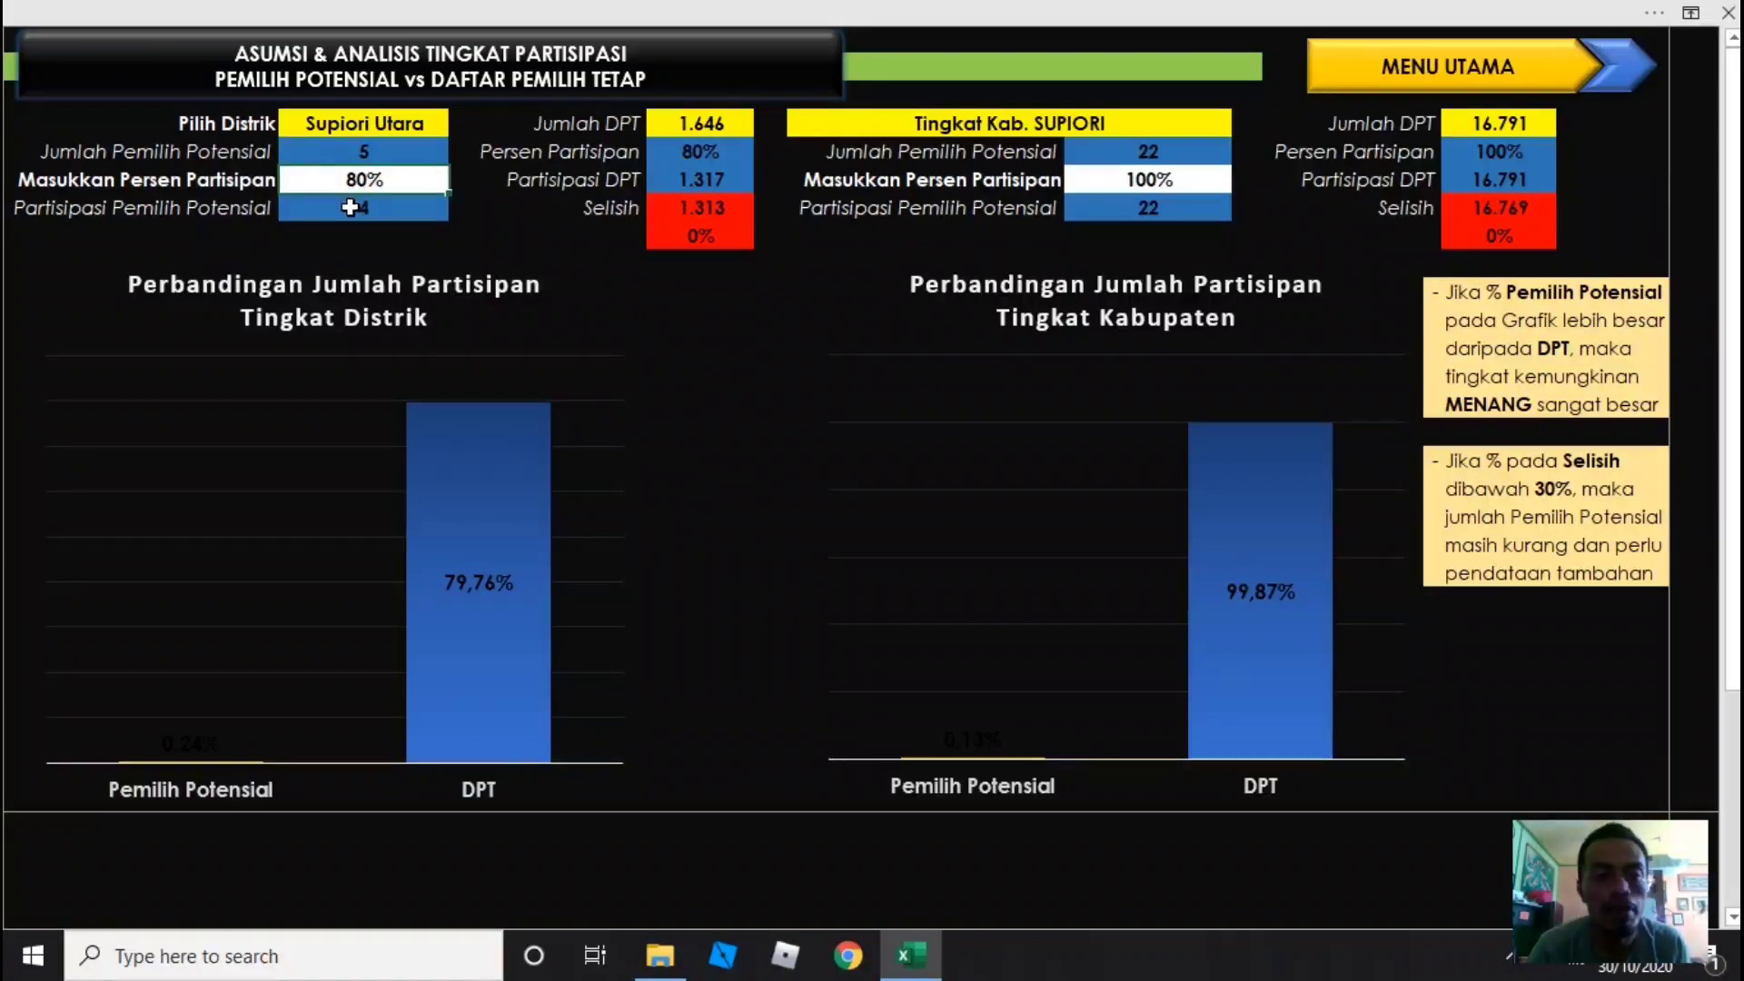
{"action": "left_click", "coordinate": [349, 208]}
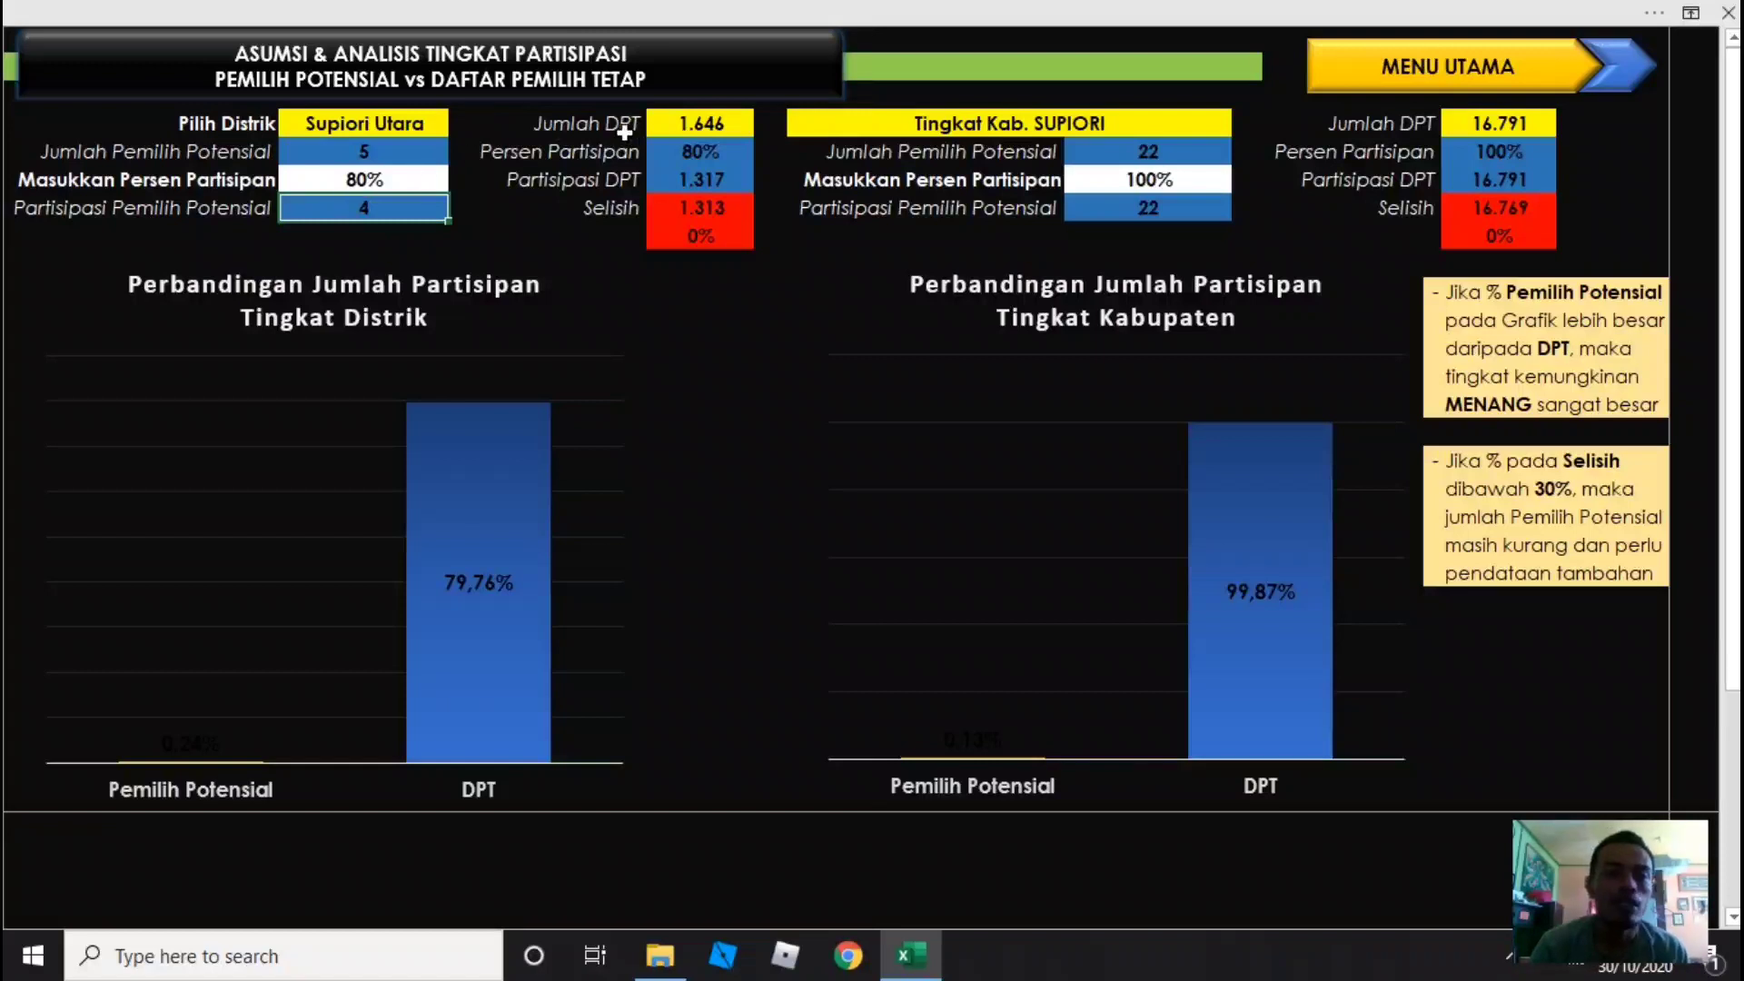
{"action": "left_click", "coordinate": [705, 123]}
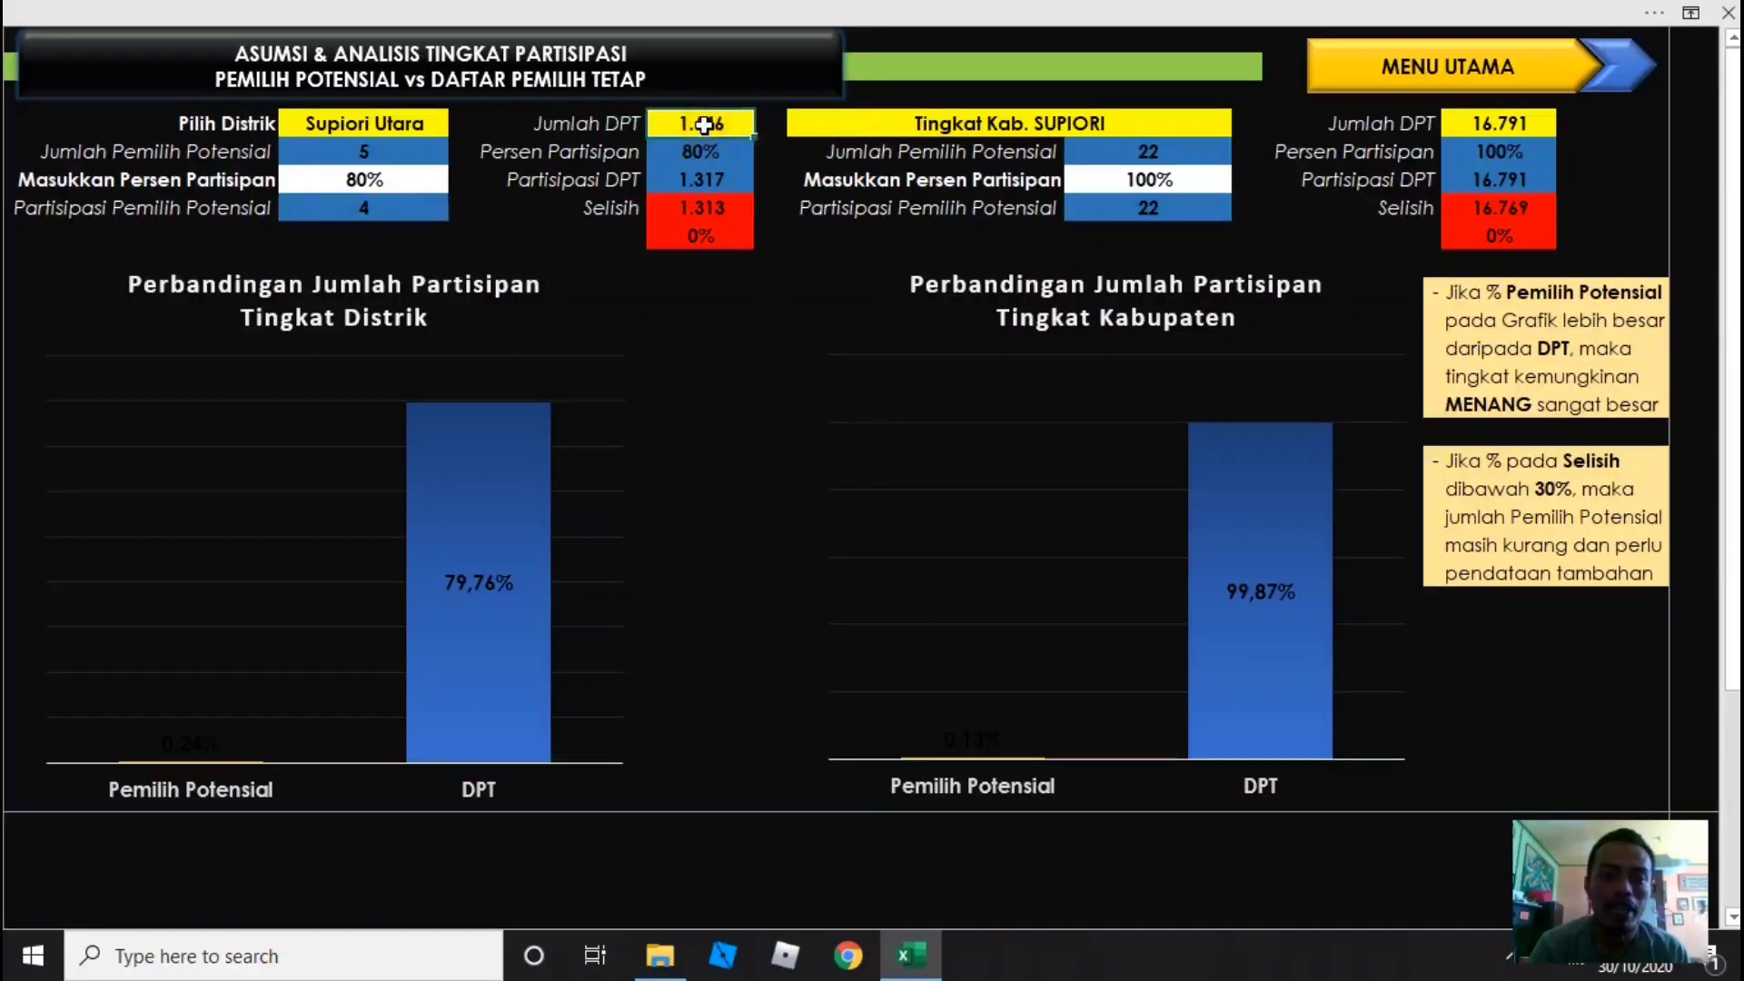
{"action": "left_click", "coordinate": [705, 236]}
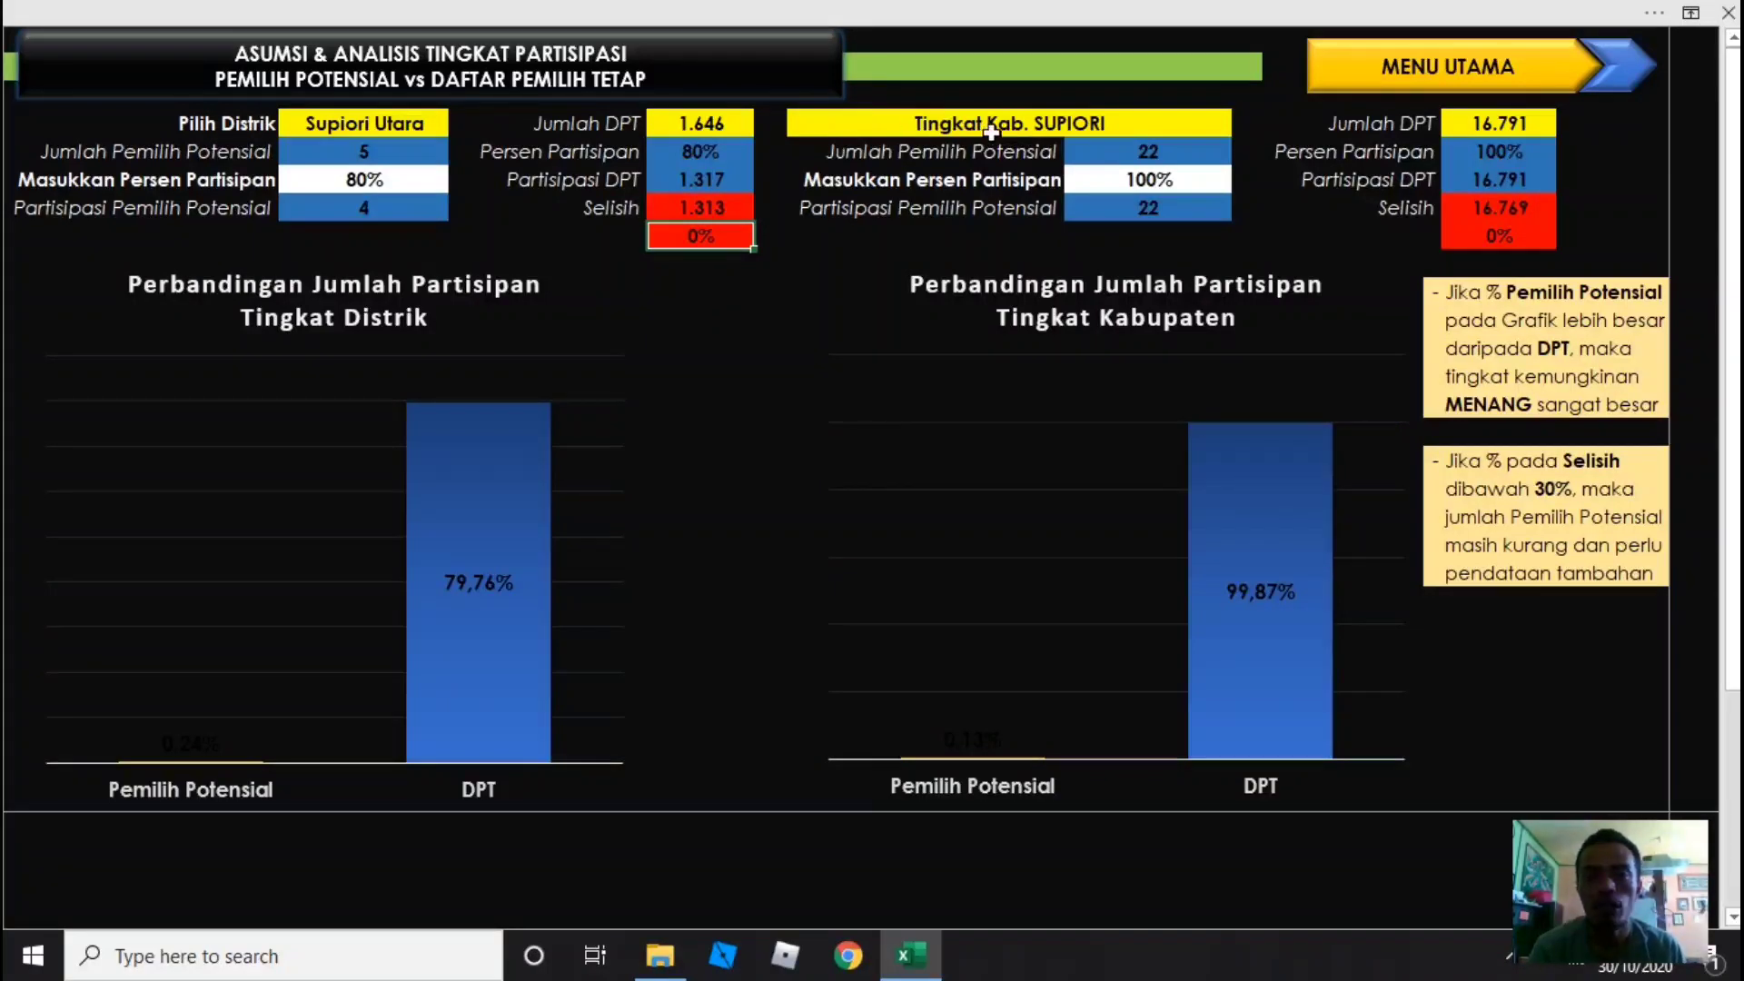
{"action": "left_click", "coordinate": [1167, 179]}
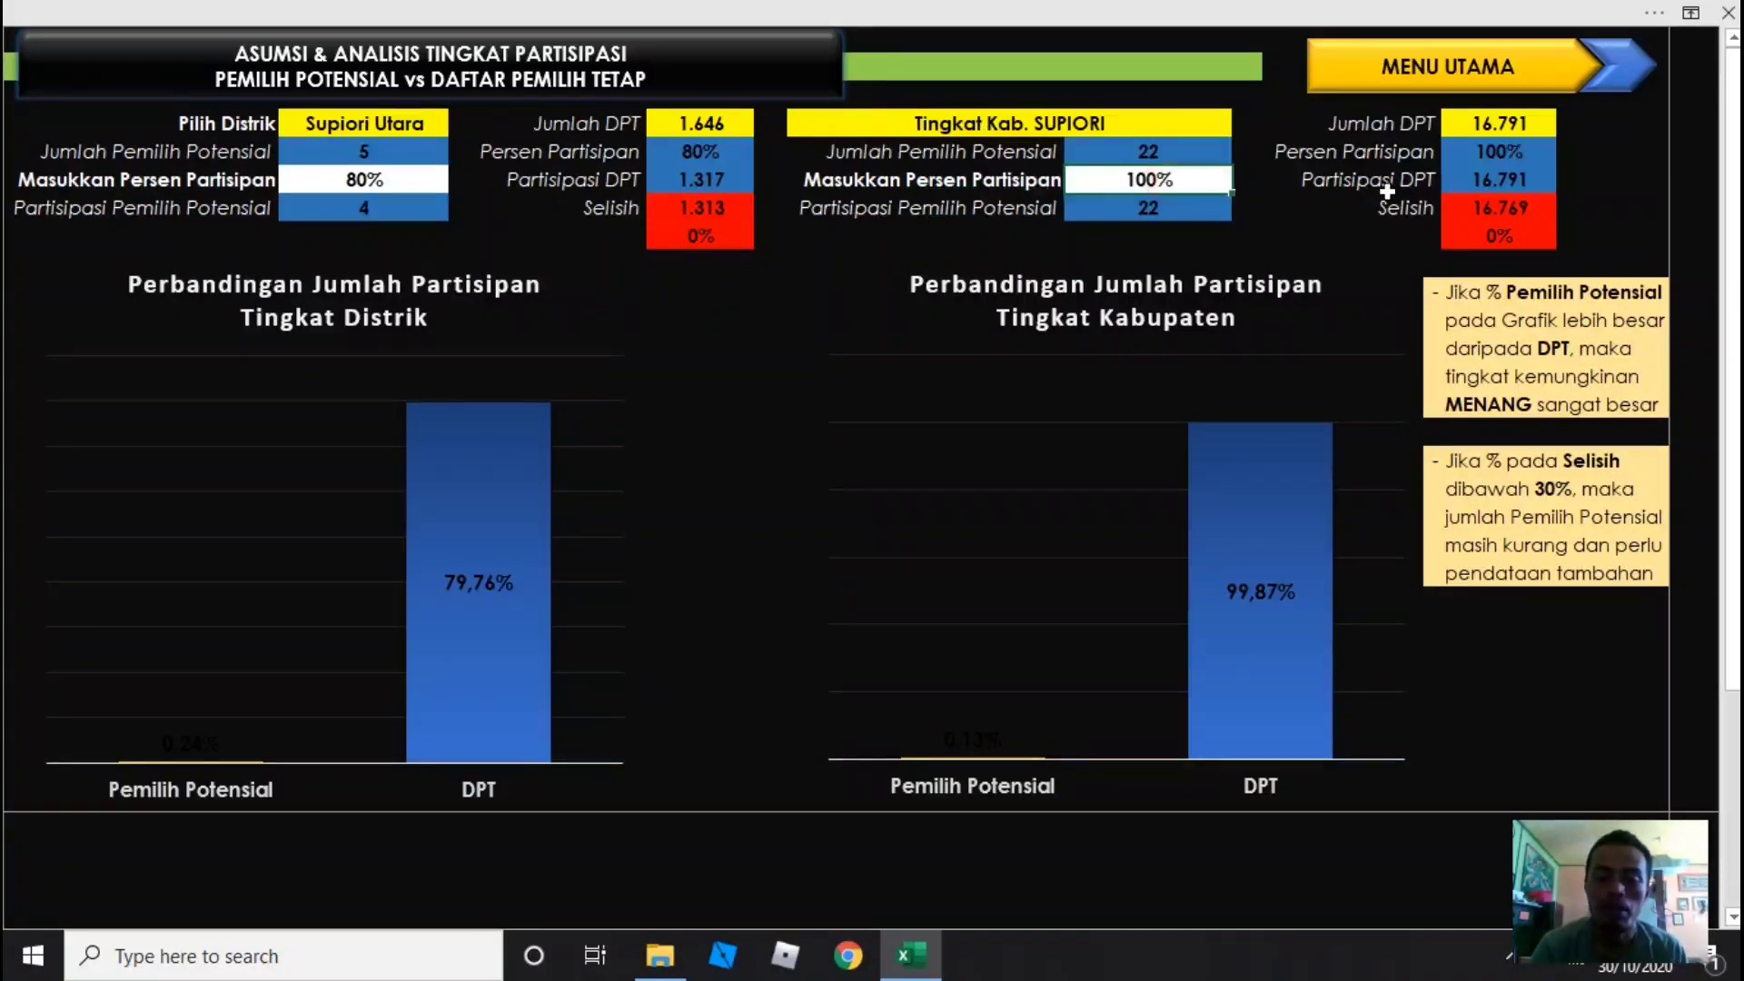
Apply 80% participation at Kabupaten Supiori level and review the MENANG and below-30% rules
{"action": "type", "text": "80"}
{"action": "key", "text": "Return"}
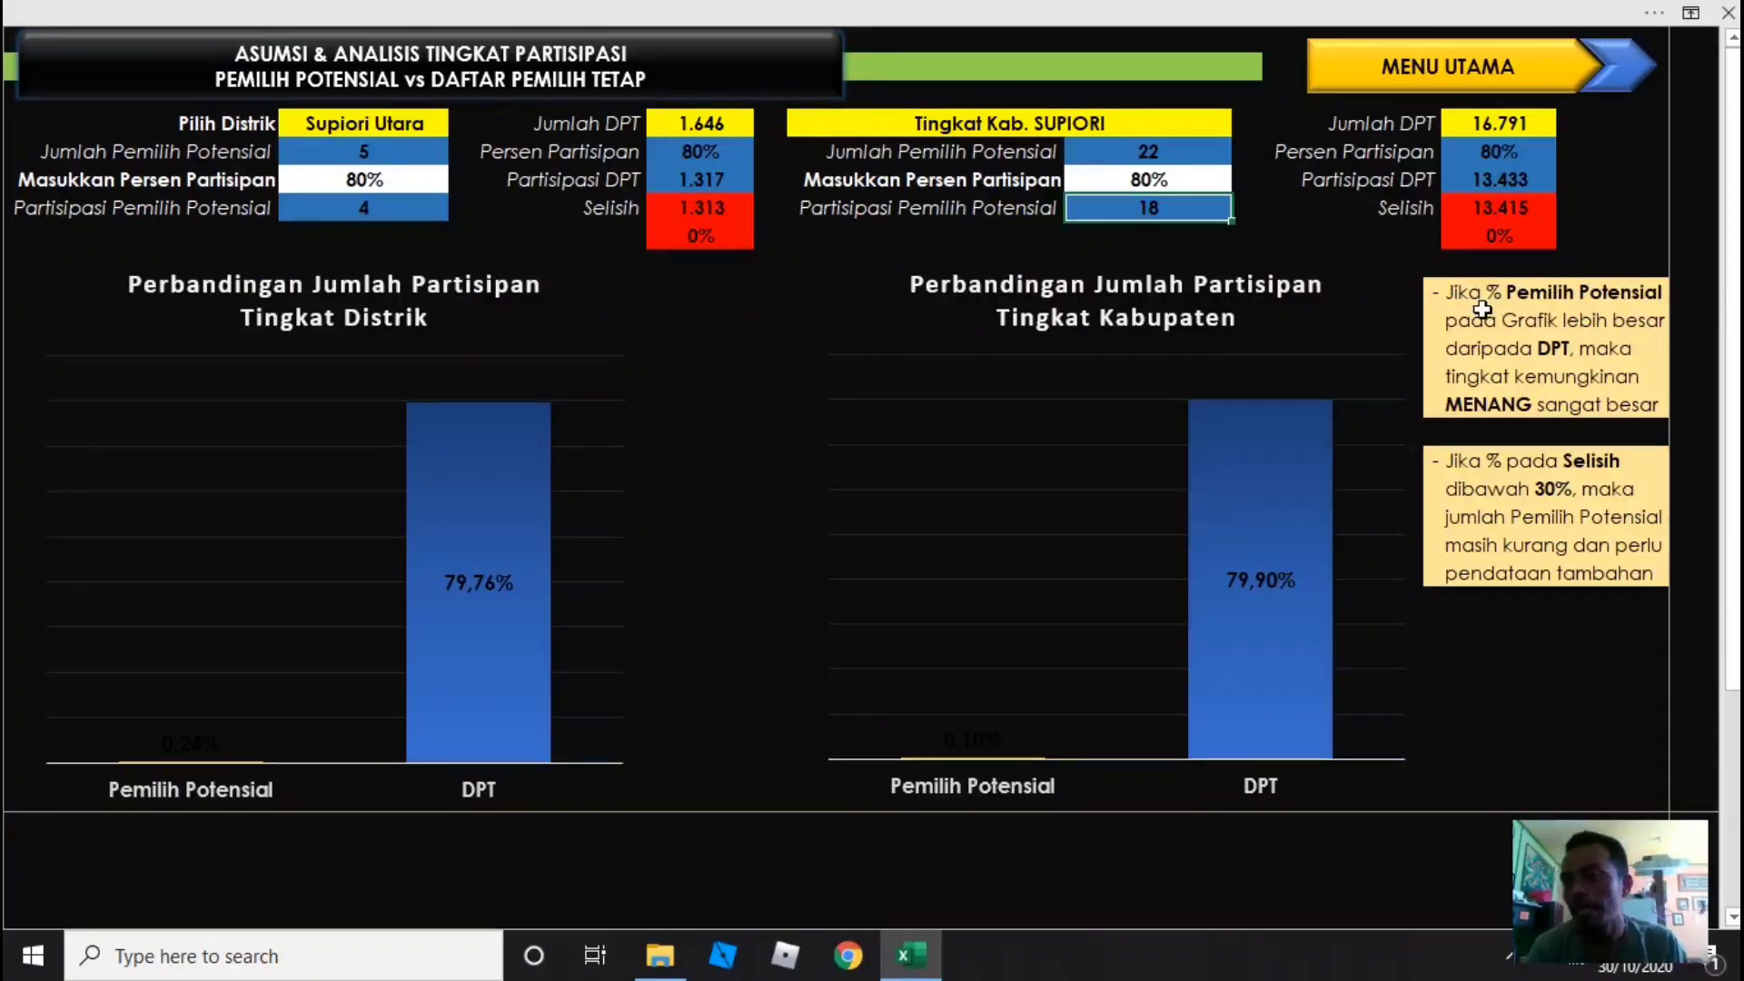
{"action": "left_click", "coordinate": [1479, 409]}
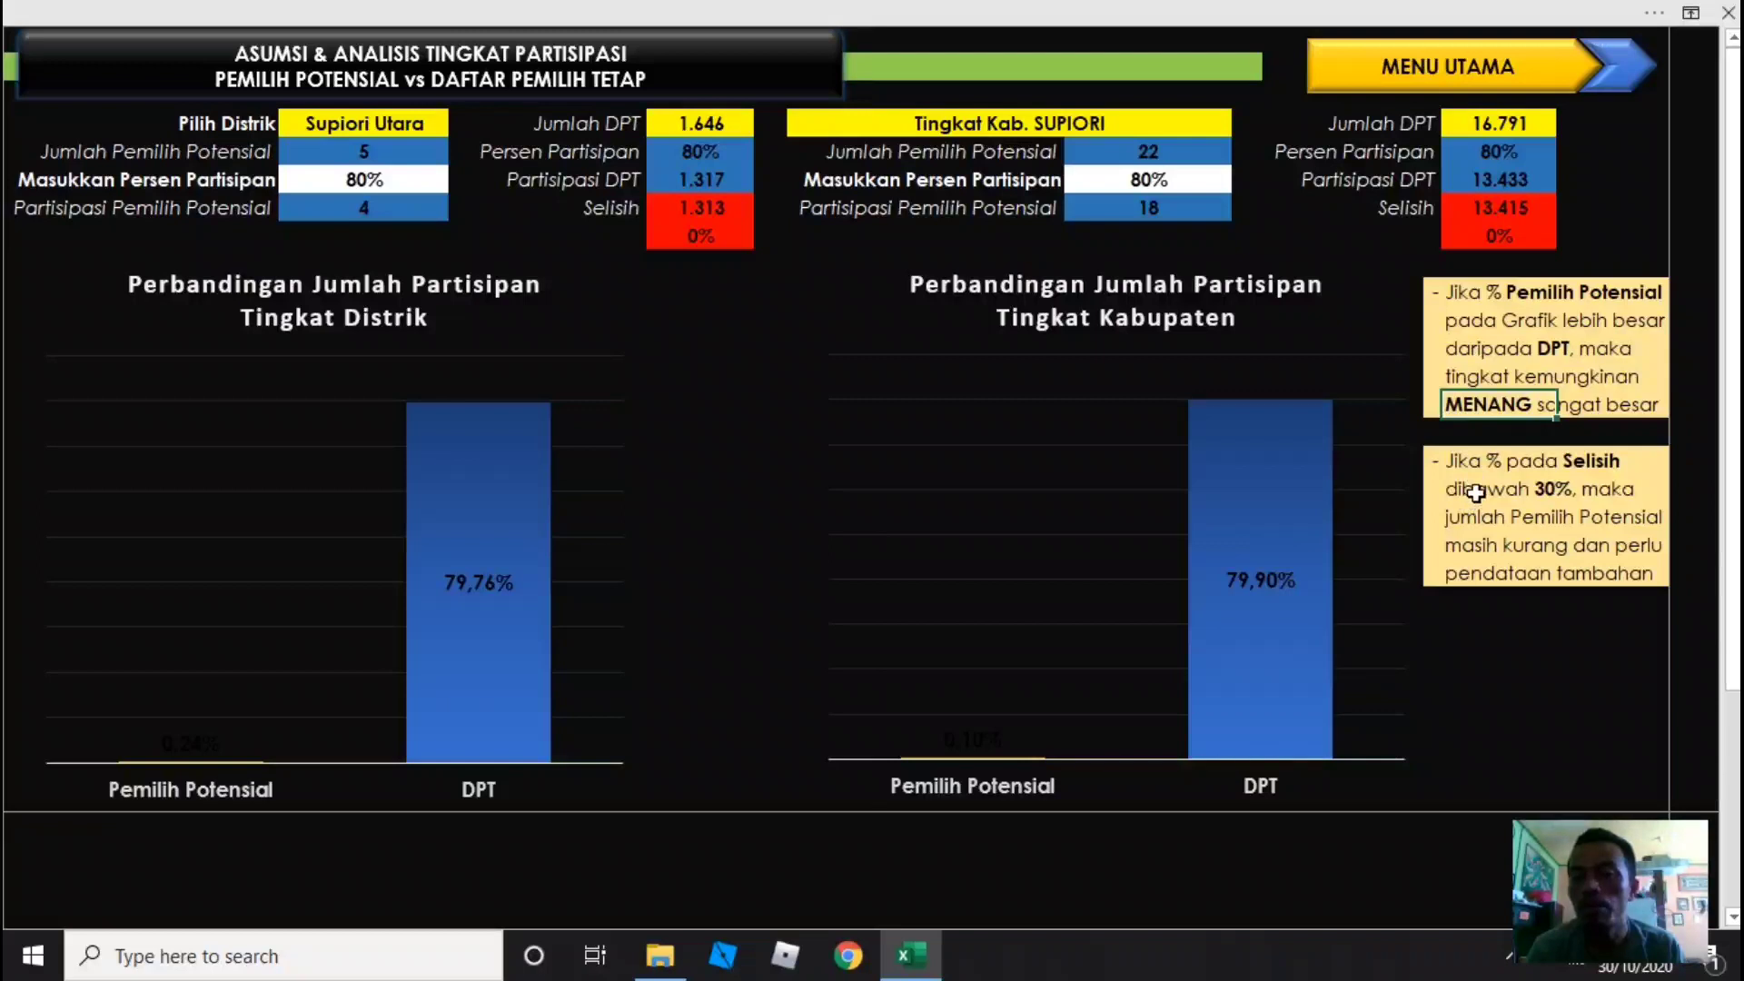
{"action": "left_click", "coordinate": [1480, 489]}
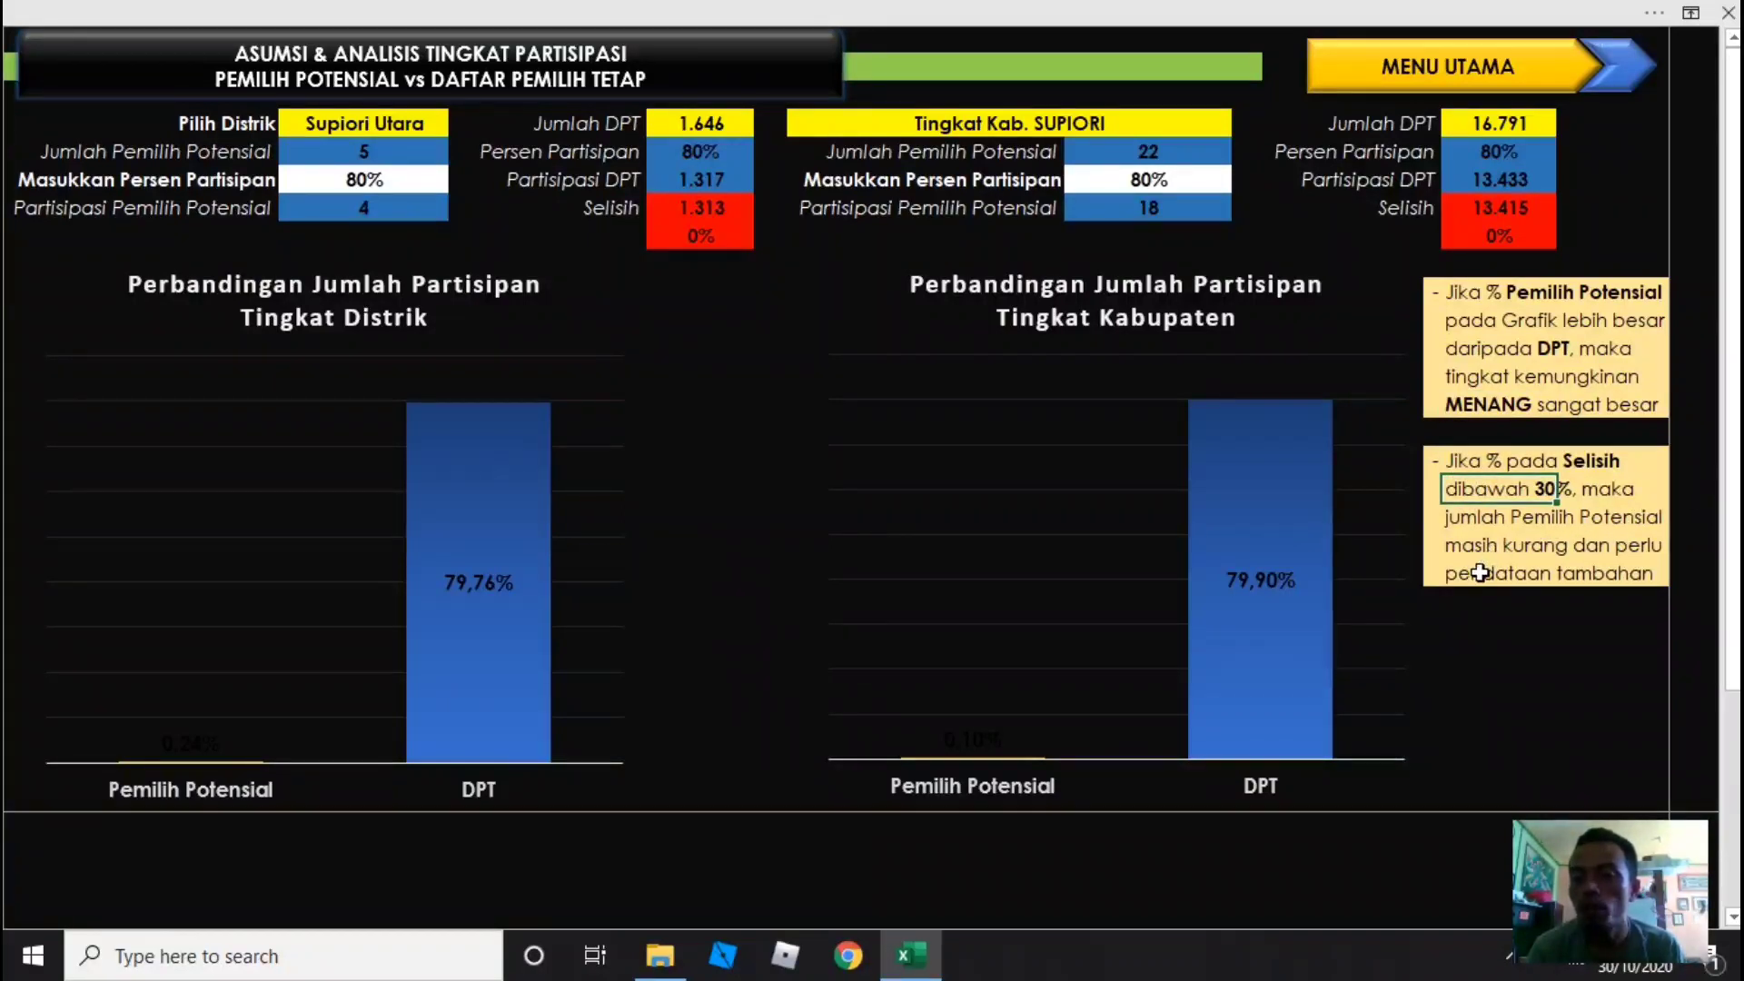
Review district difference and voter count, dismiss the protected-sheet warning, and return to the main menu
{"action": "left_click", "coordinate": [692, 236]}
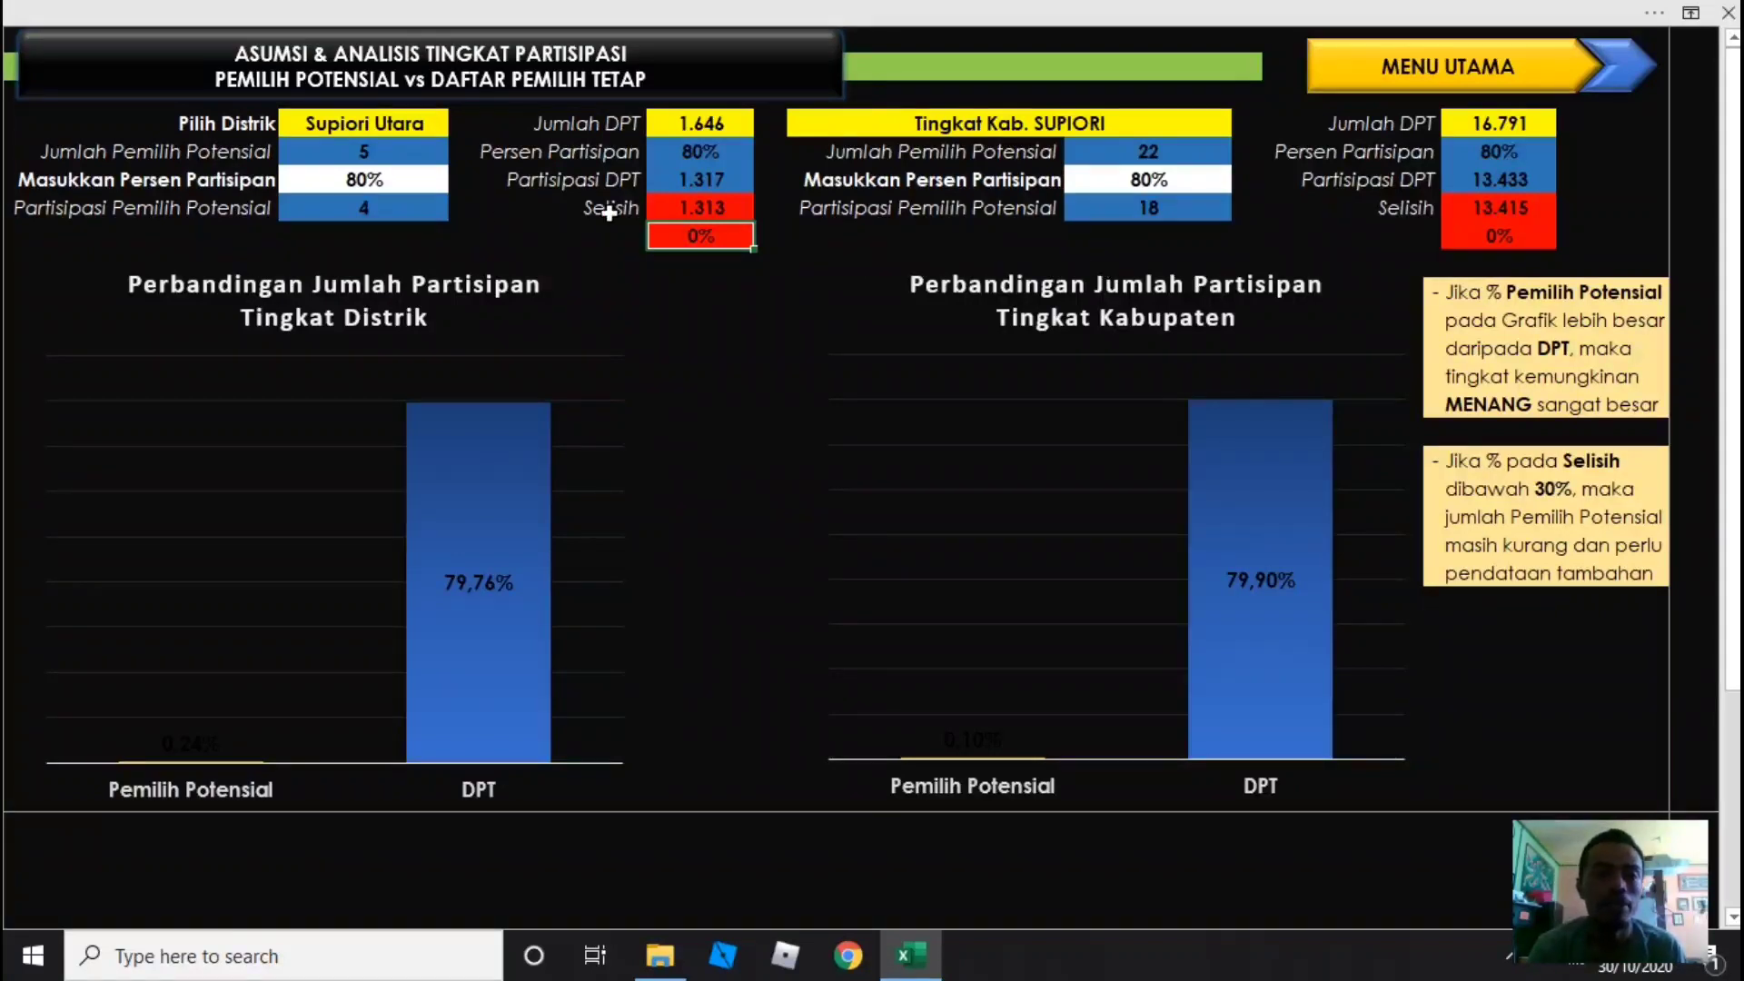
{"action": "left_click", "coordinate": [328, 144]}
{"action": "double_click", "coordinate": [682, 166]}
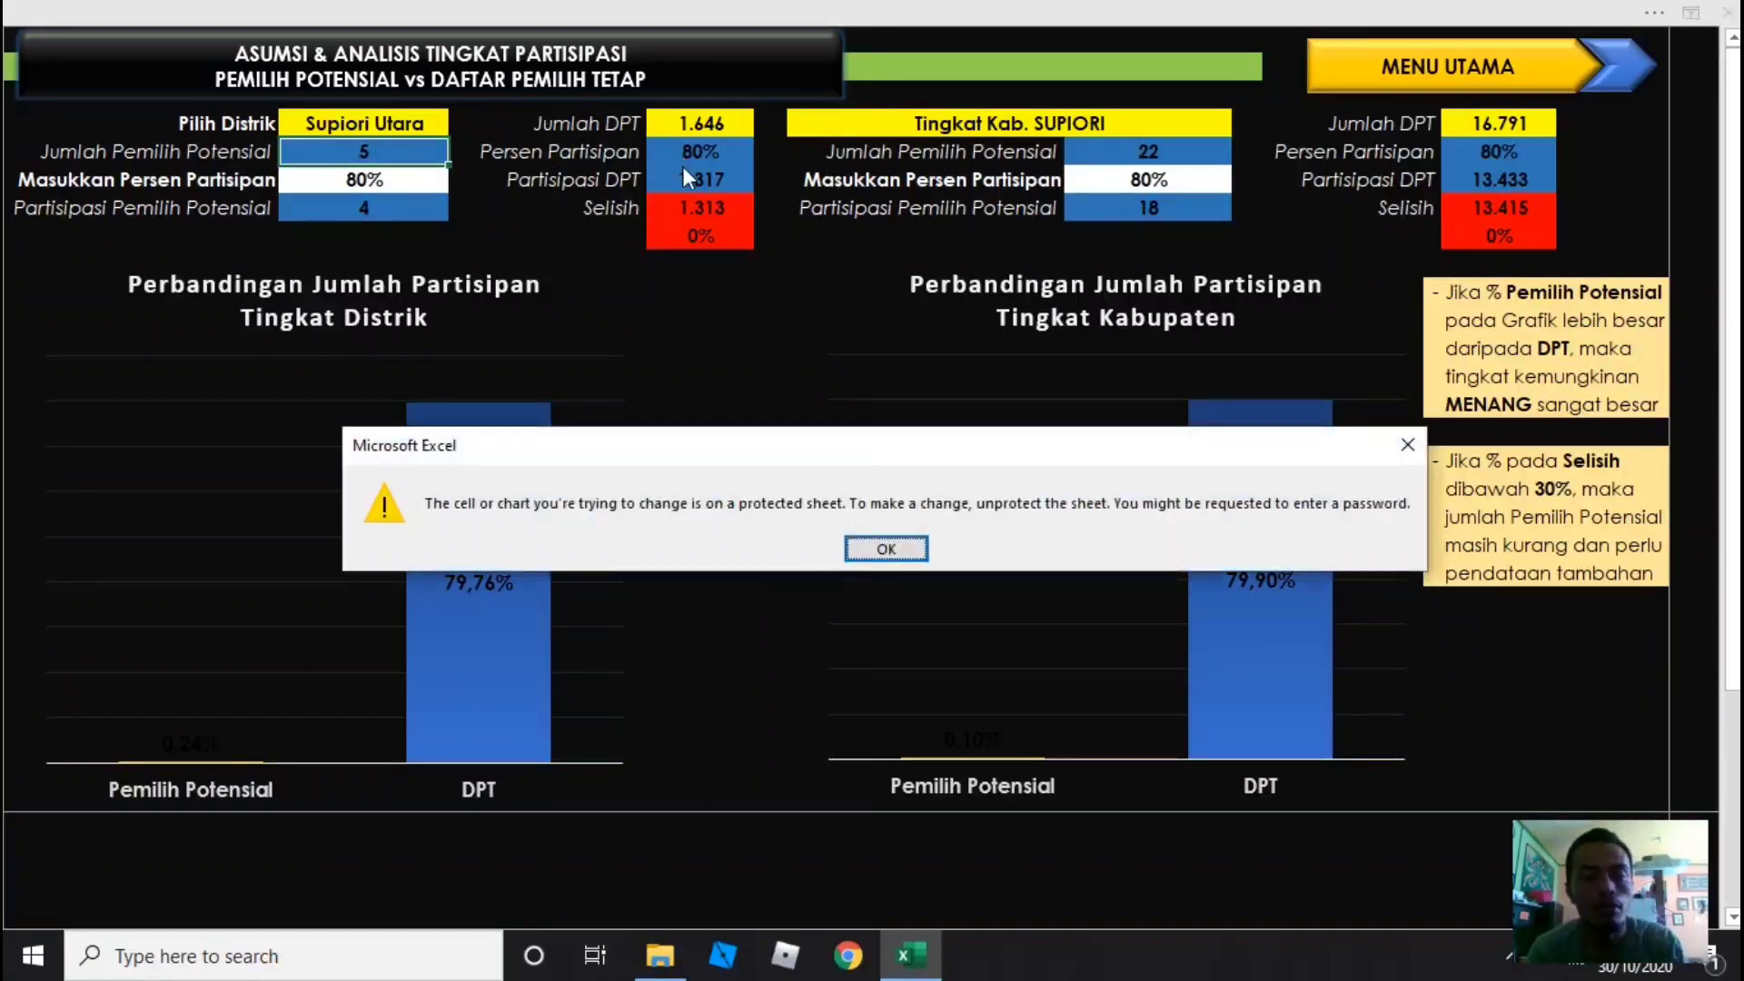
{"action": "left_click", "coordinate": [918, 543]}
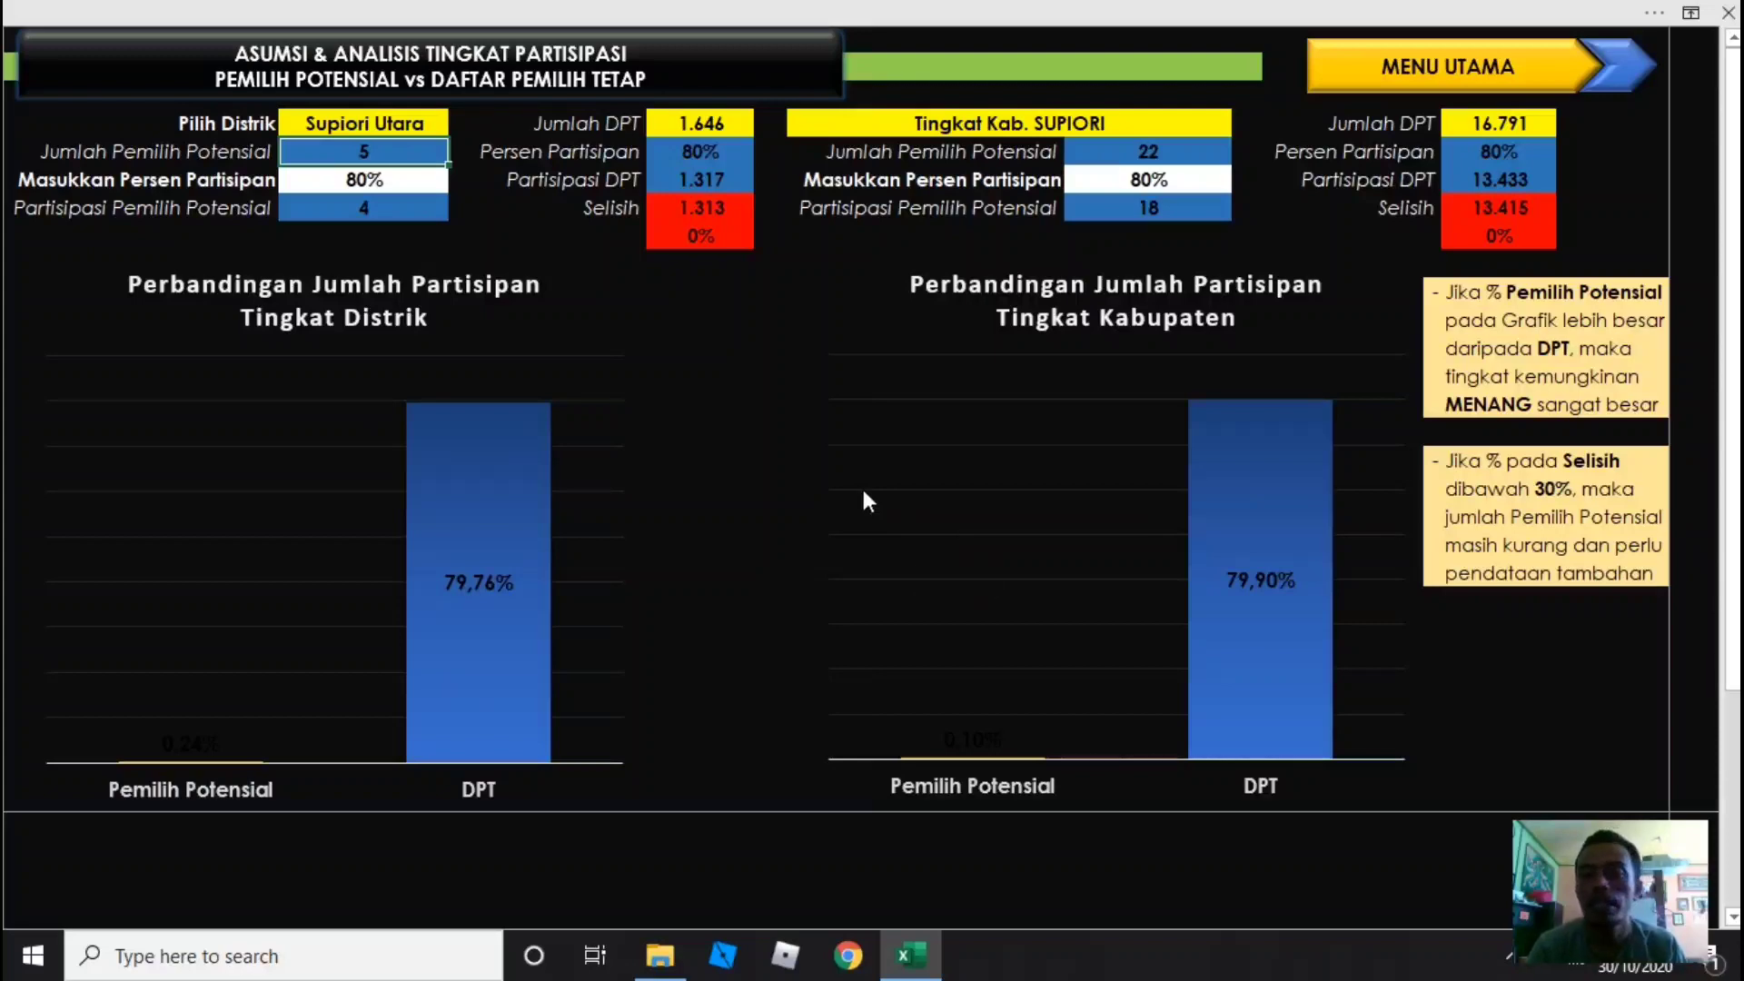
{"action": "left_click", "coordinate": [1503, 63]}
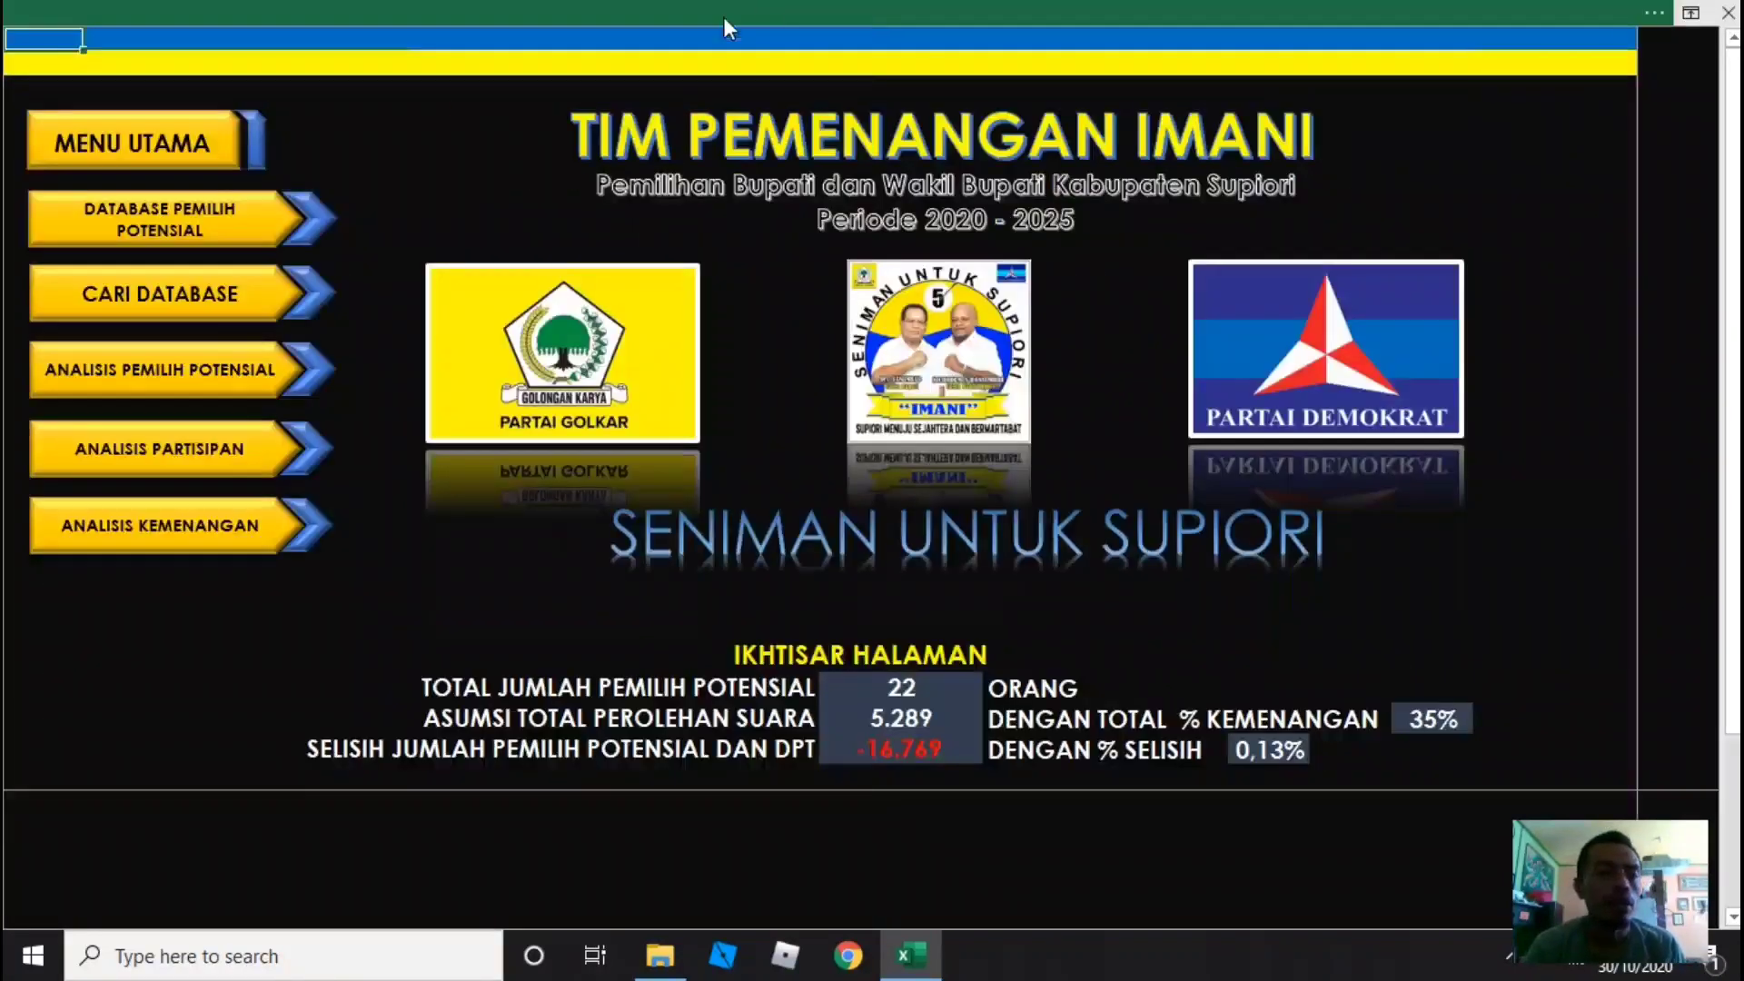
Set participation to 80% on the winning analysis sheet and highlight the district voter differences
{"action": "left_click", "coordinate": [193, 524]}
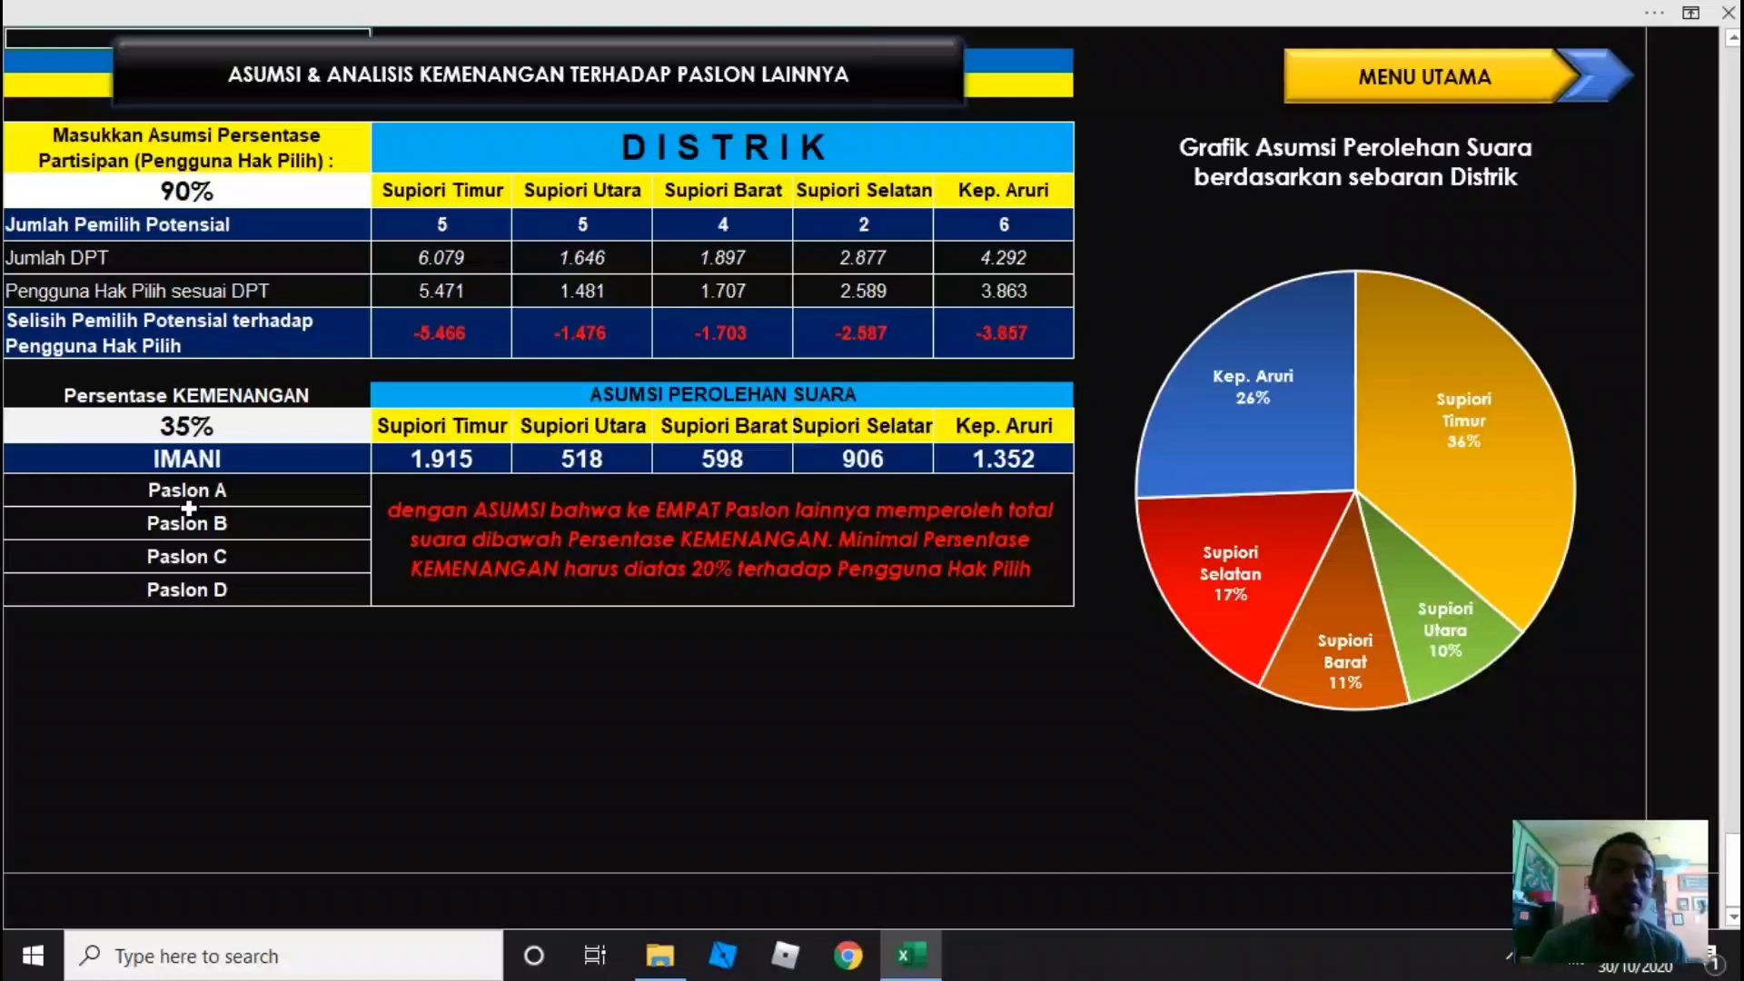
{"action": "left_click", "coordinate": [235, 192]}
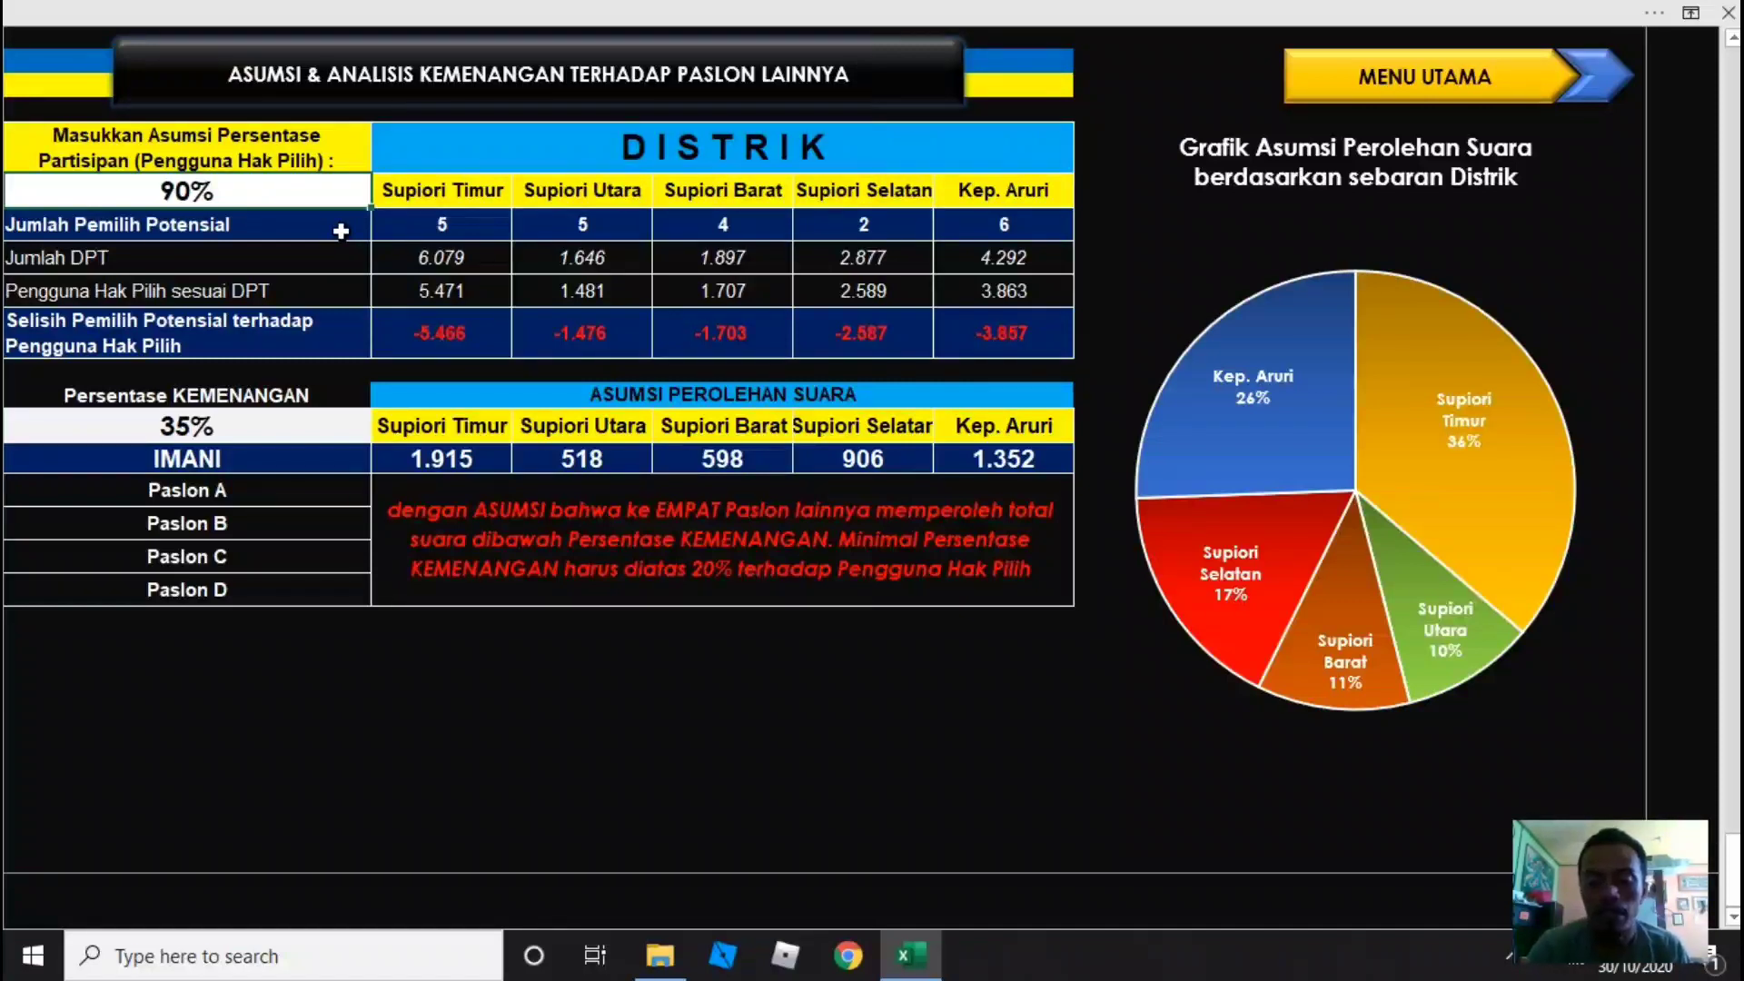
{"action": "type", "text": "80"}
{"action": "key", "text": "Return"}
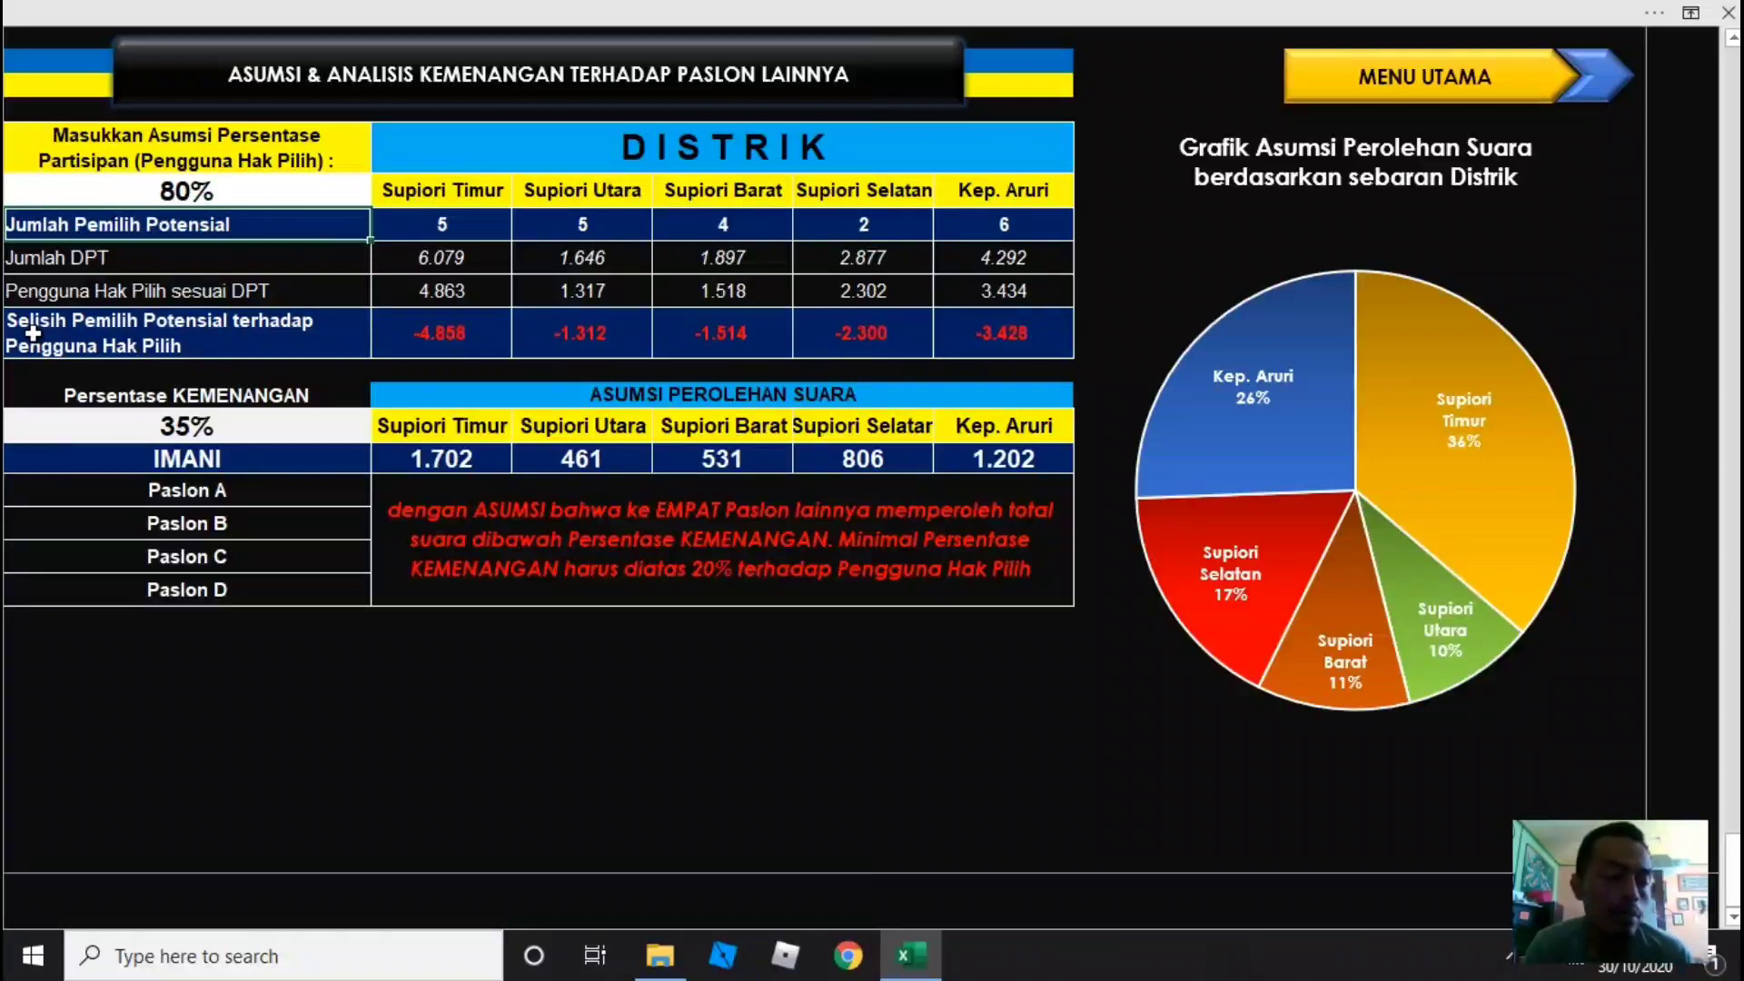
{"action": "left_click", "coordinate": [33, 333]}
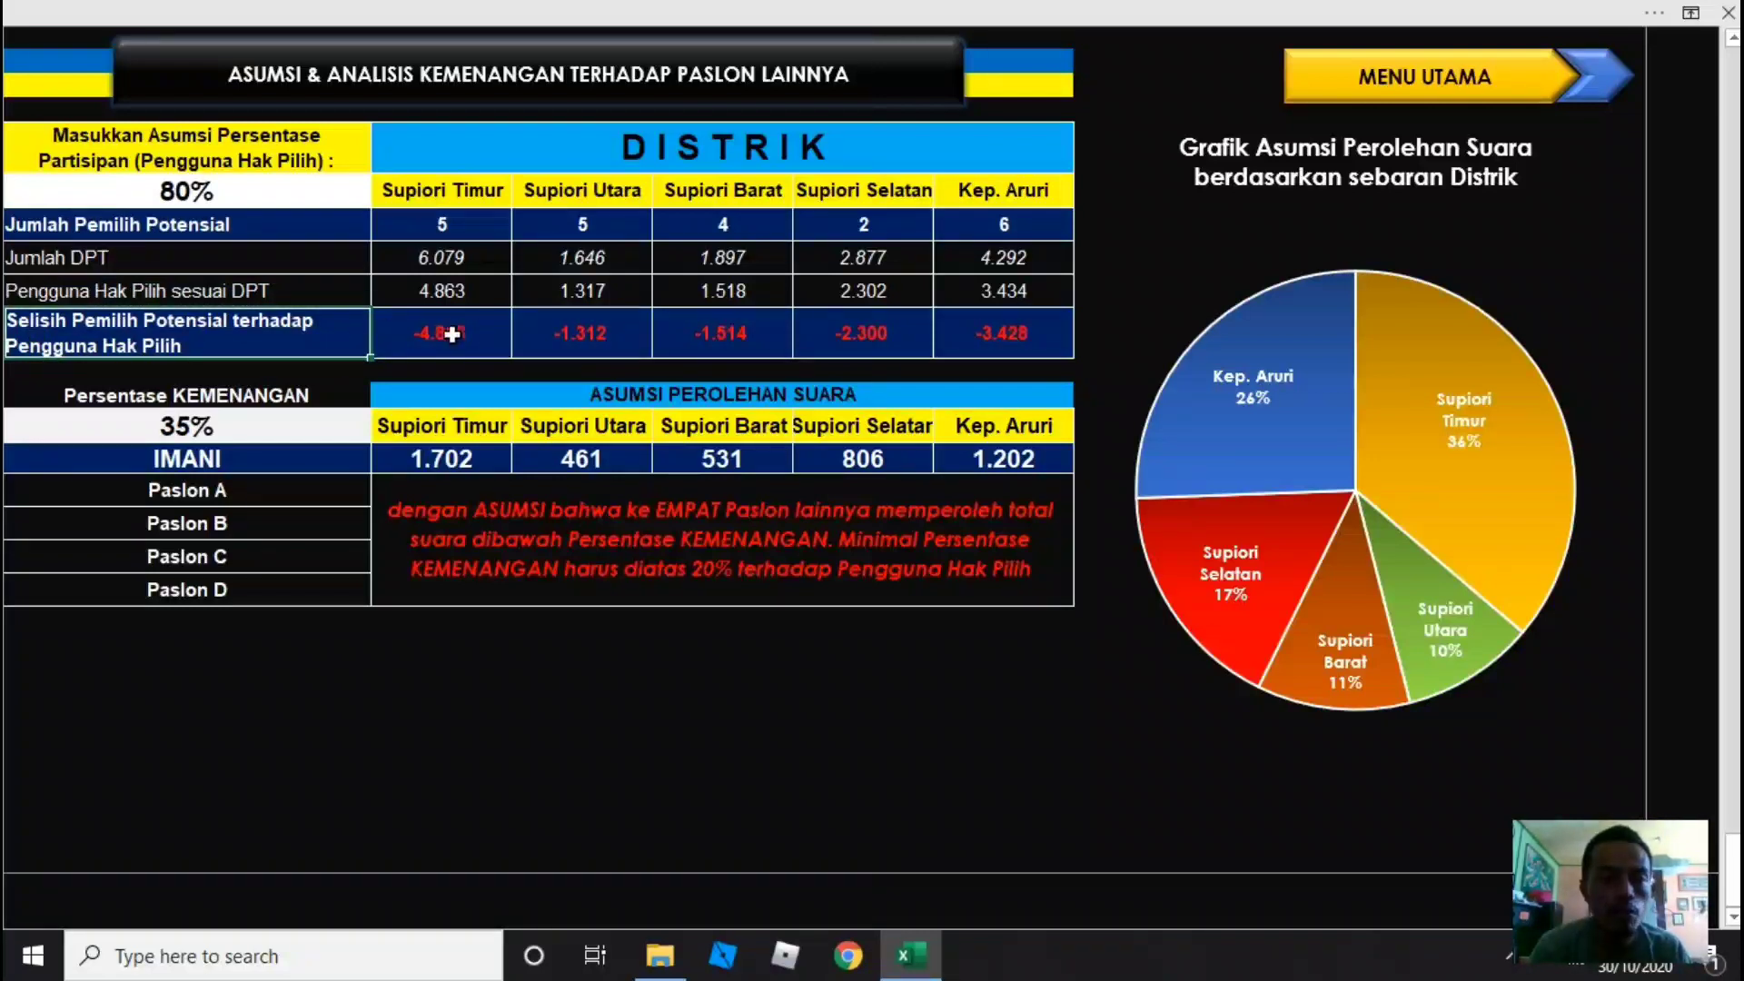
{"action": "left_click_drag", "start_coordinate": [418, 345], "coordinate": [988, 329]}
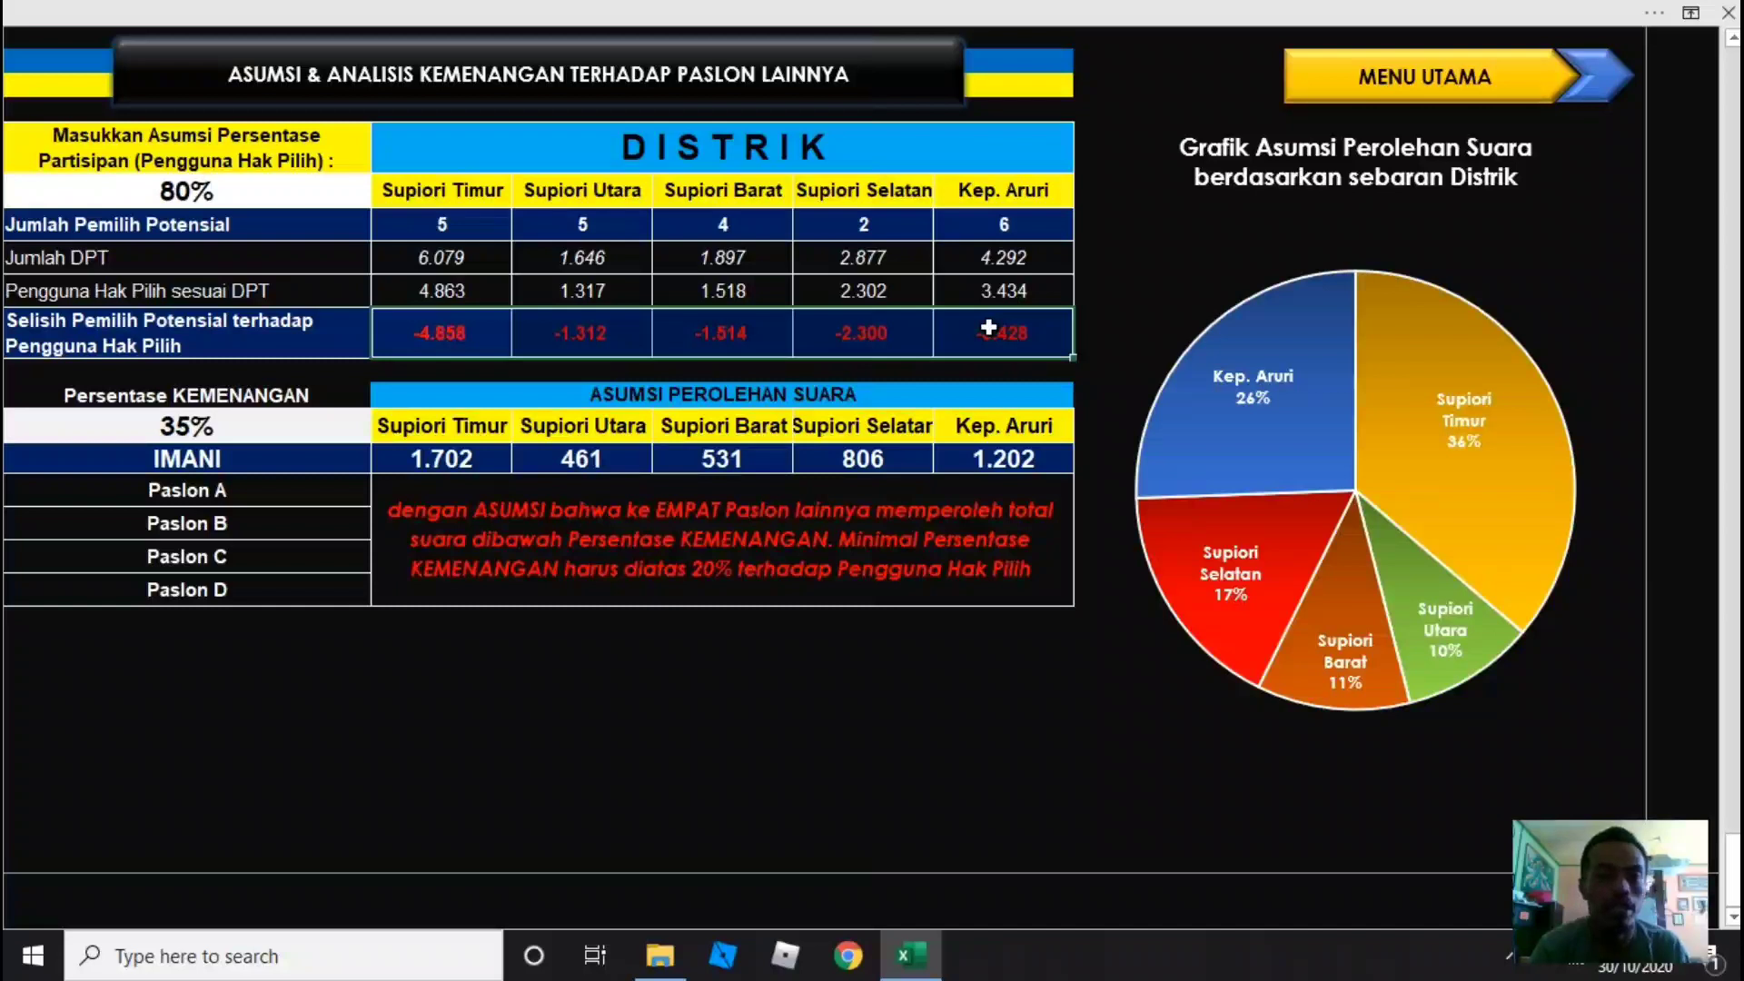
Review the 35% winning share, candidate rows IMANI to Paslon D, and IMANI's Supiori Timur estimate
{"action": "left_click", "coordinate": [173, 425]}
{"action": "left_click", "coordinate": [174, 460]}
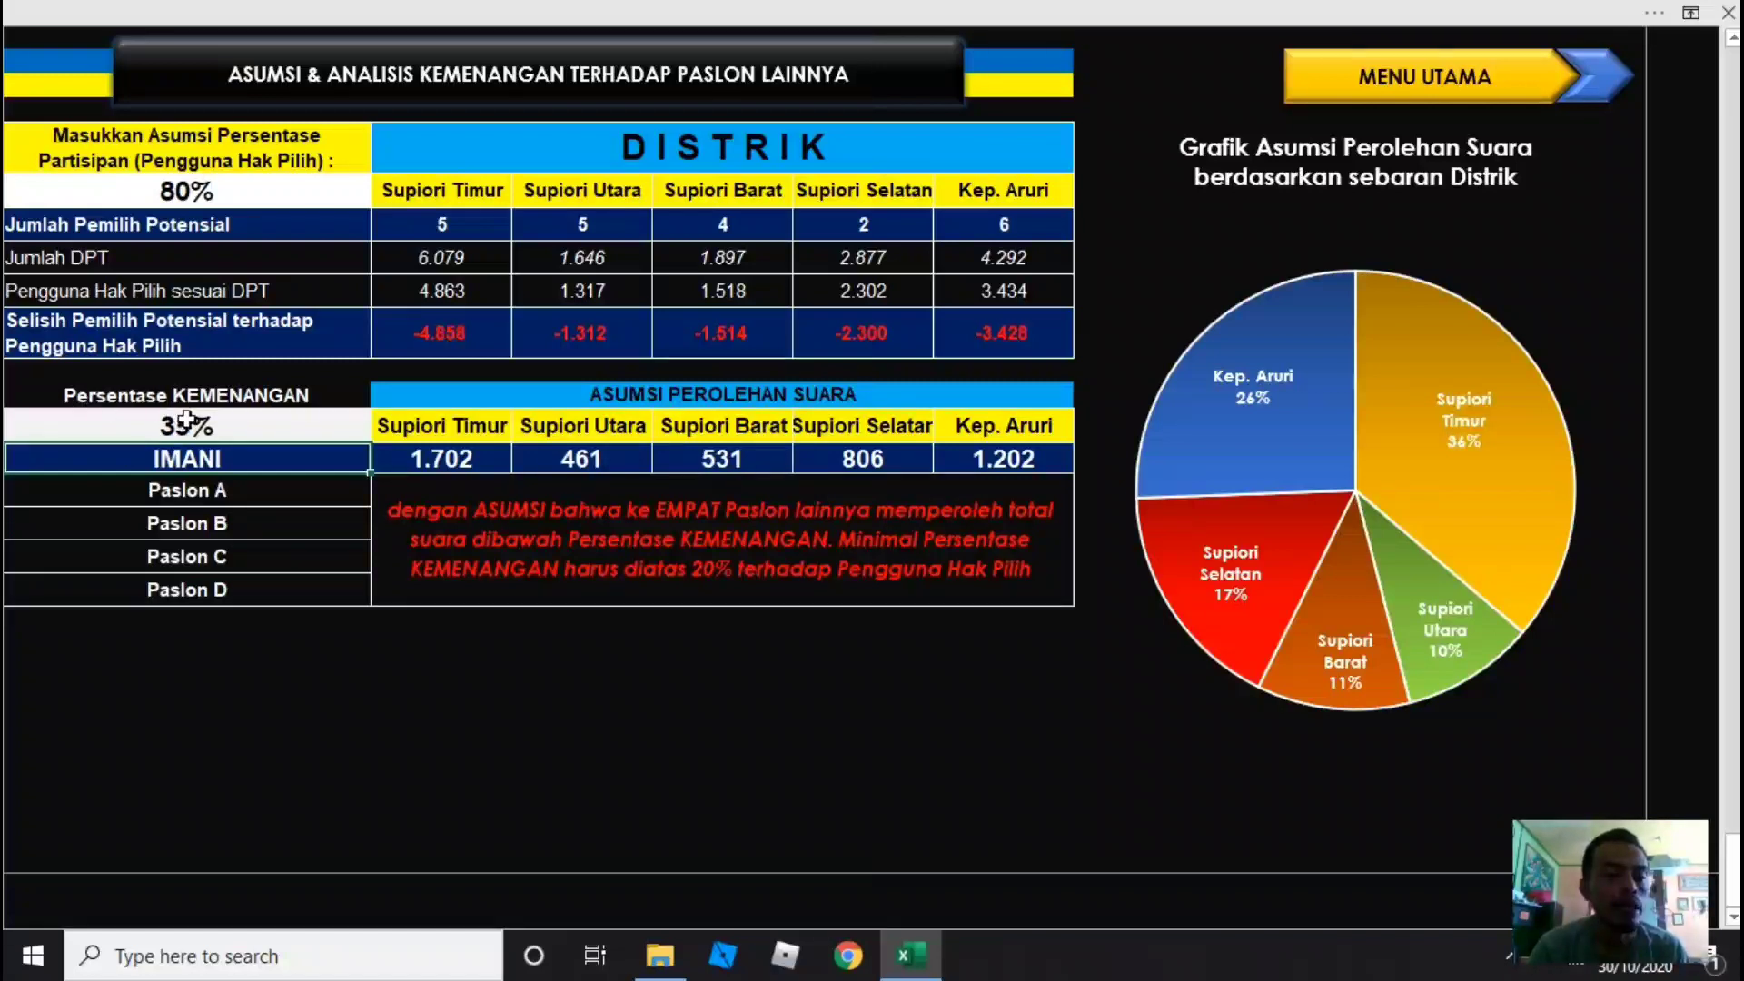
{"action": "left_click", "coordinate": [186, 423]}
{"action": "left_click_drag", "start_coordinate": [211, 461], "coordinate": [218, 589]}
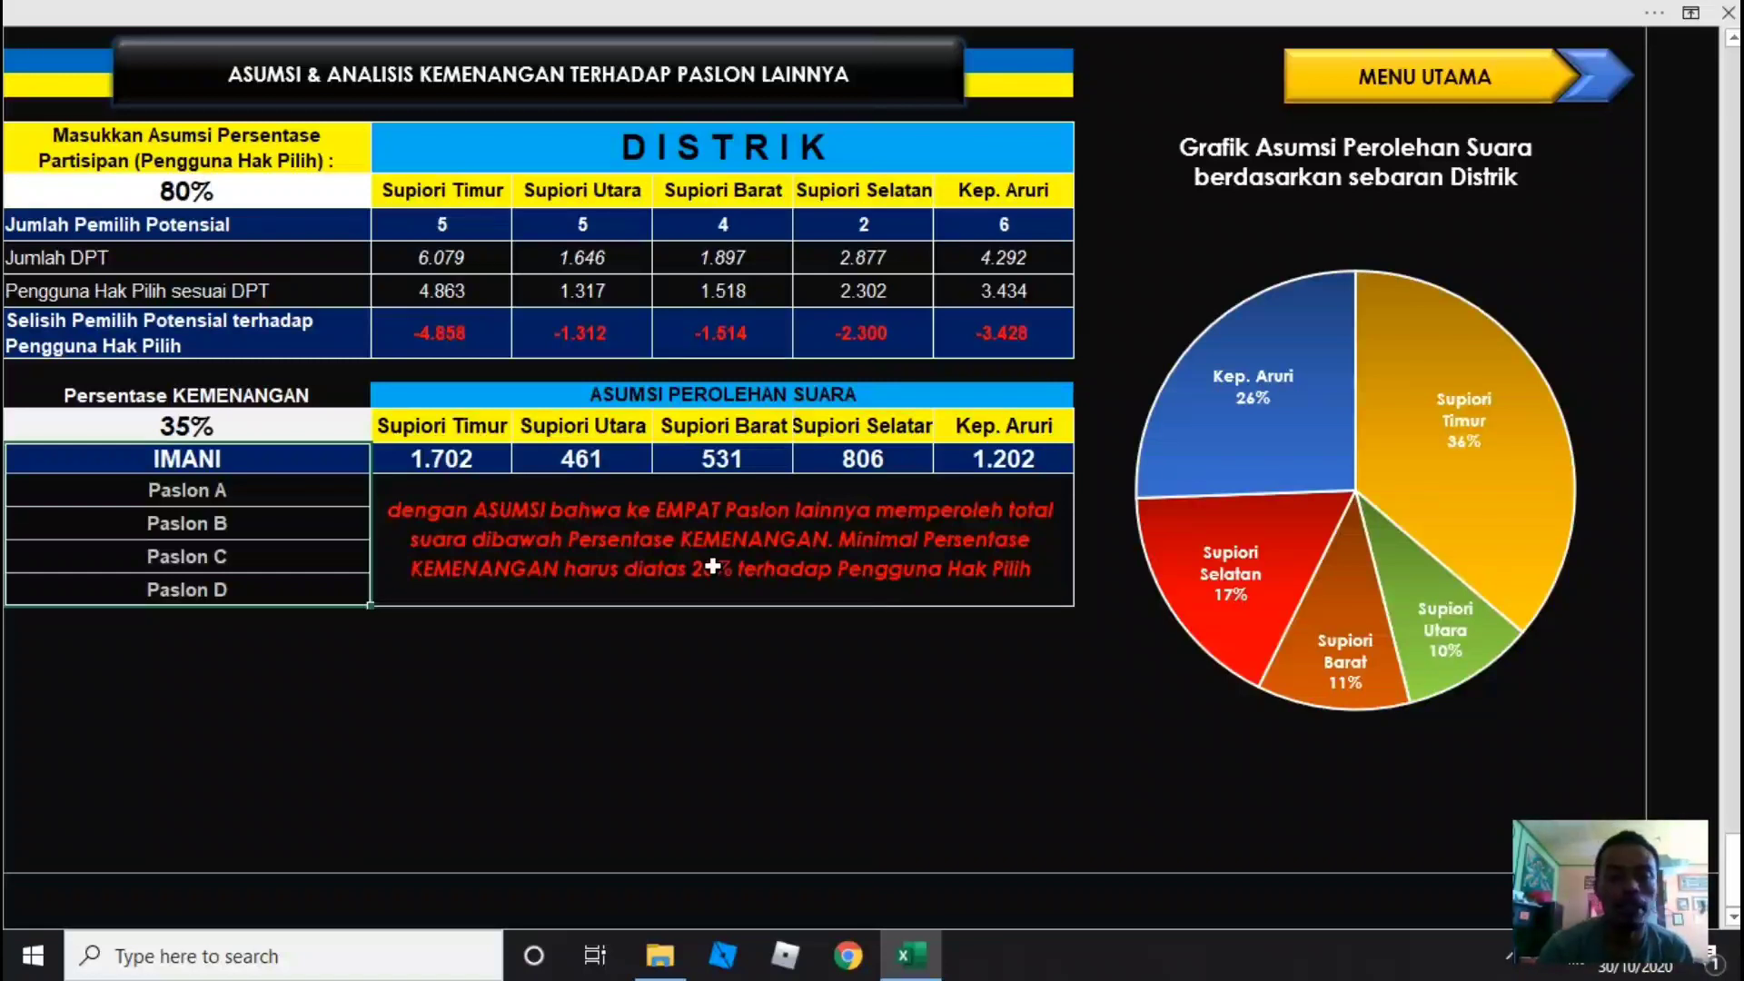
{"action": "left_click", "coordinate": [156, 433]}
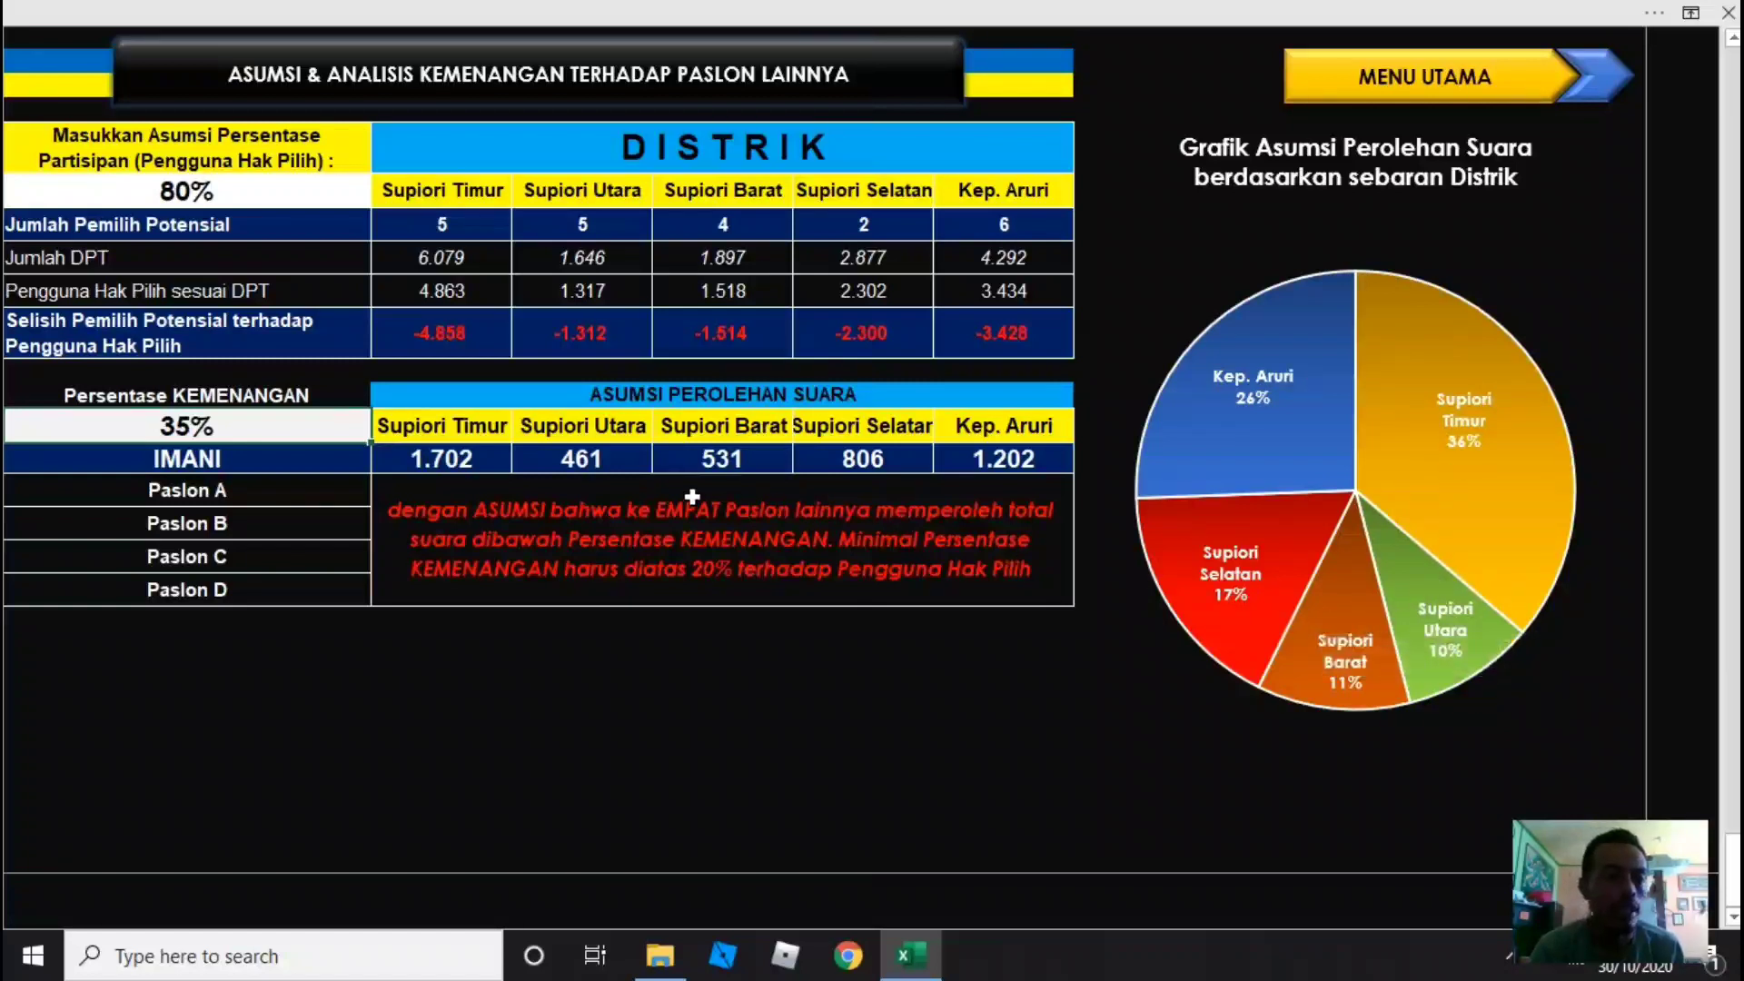
{"action": "left_click", "coordinate": [442, 460]}
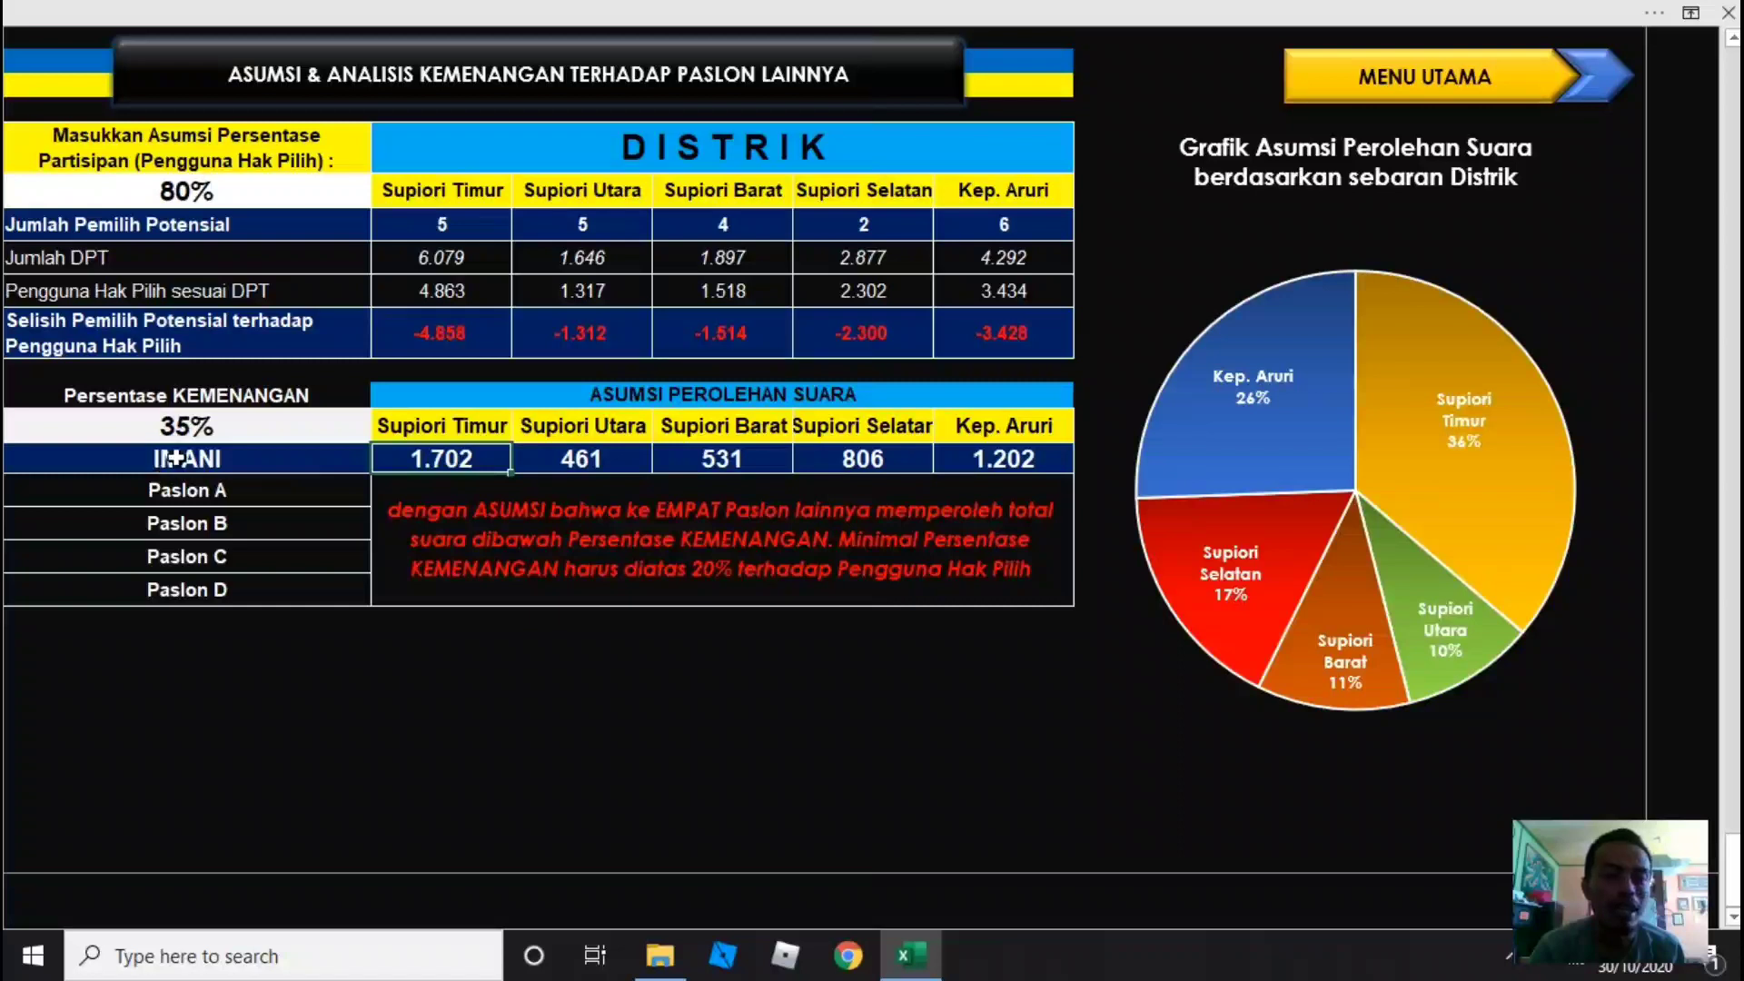
Trace IMANI's estimate to 80% participation, 35% share and 4.863 eligible voters, then return to the menu
{"action": "left_click", "coordinate": [184, 426]}
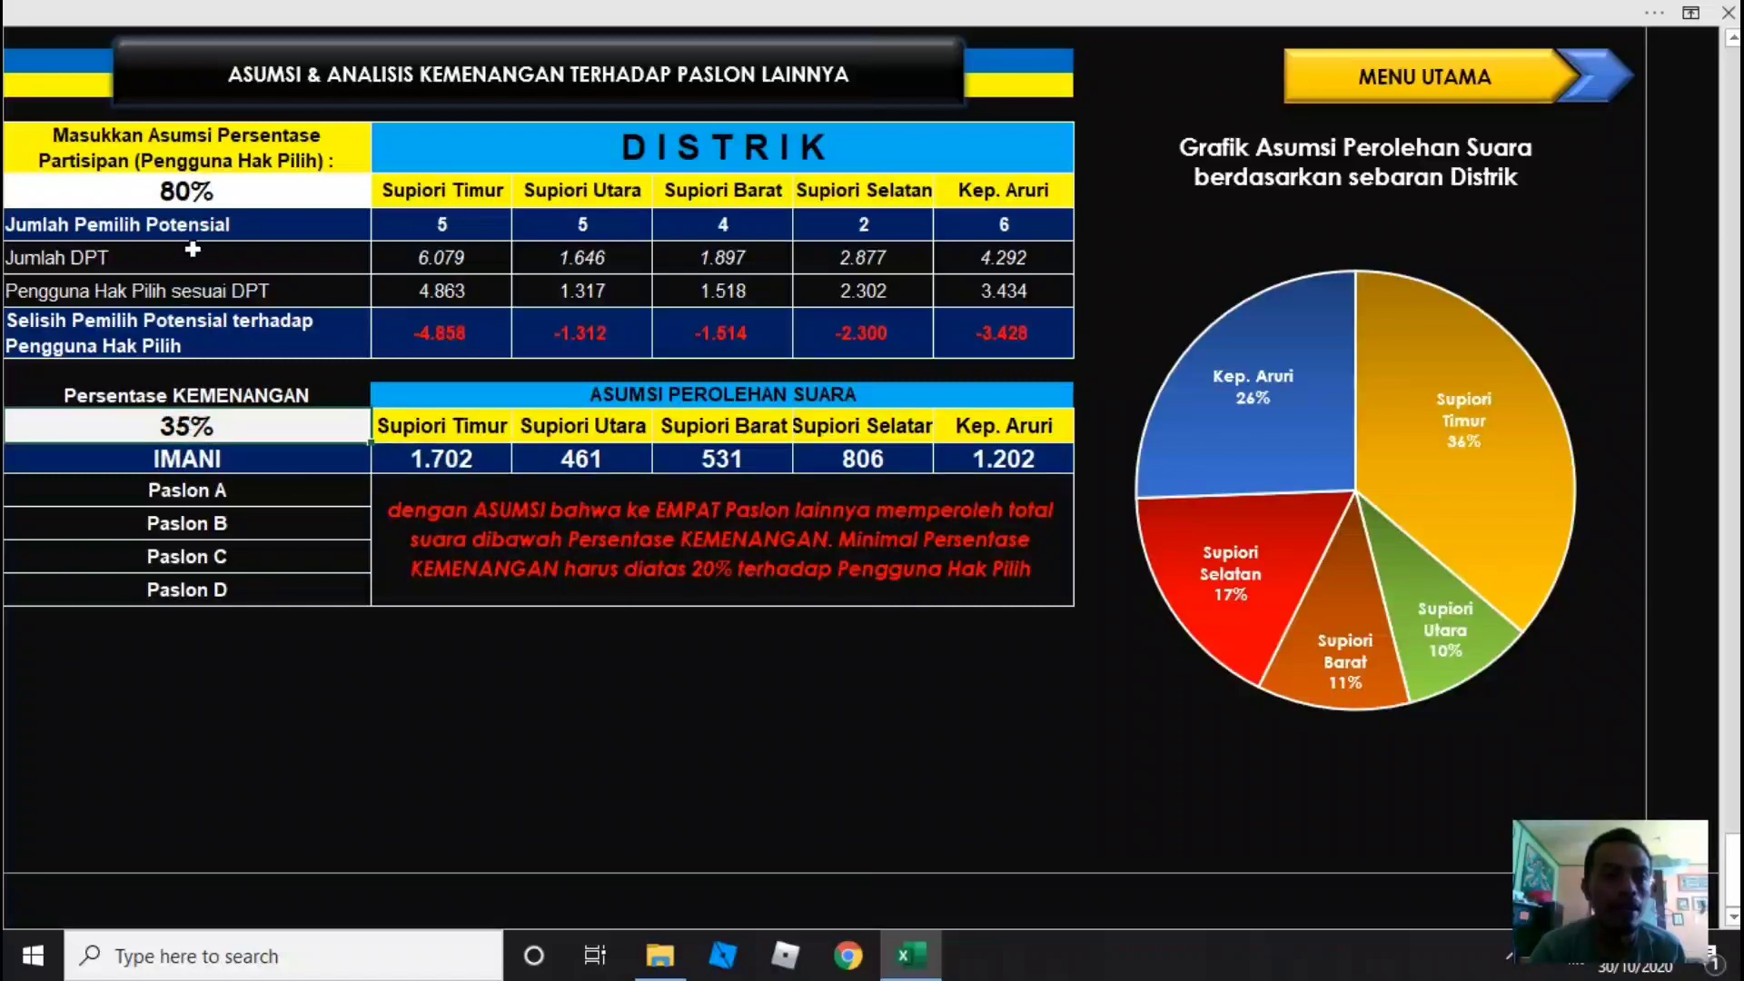
{"action": "left_click", "coordinate": [207, 195]}
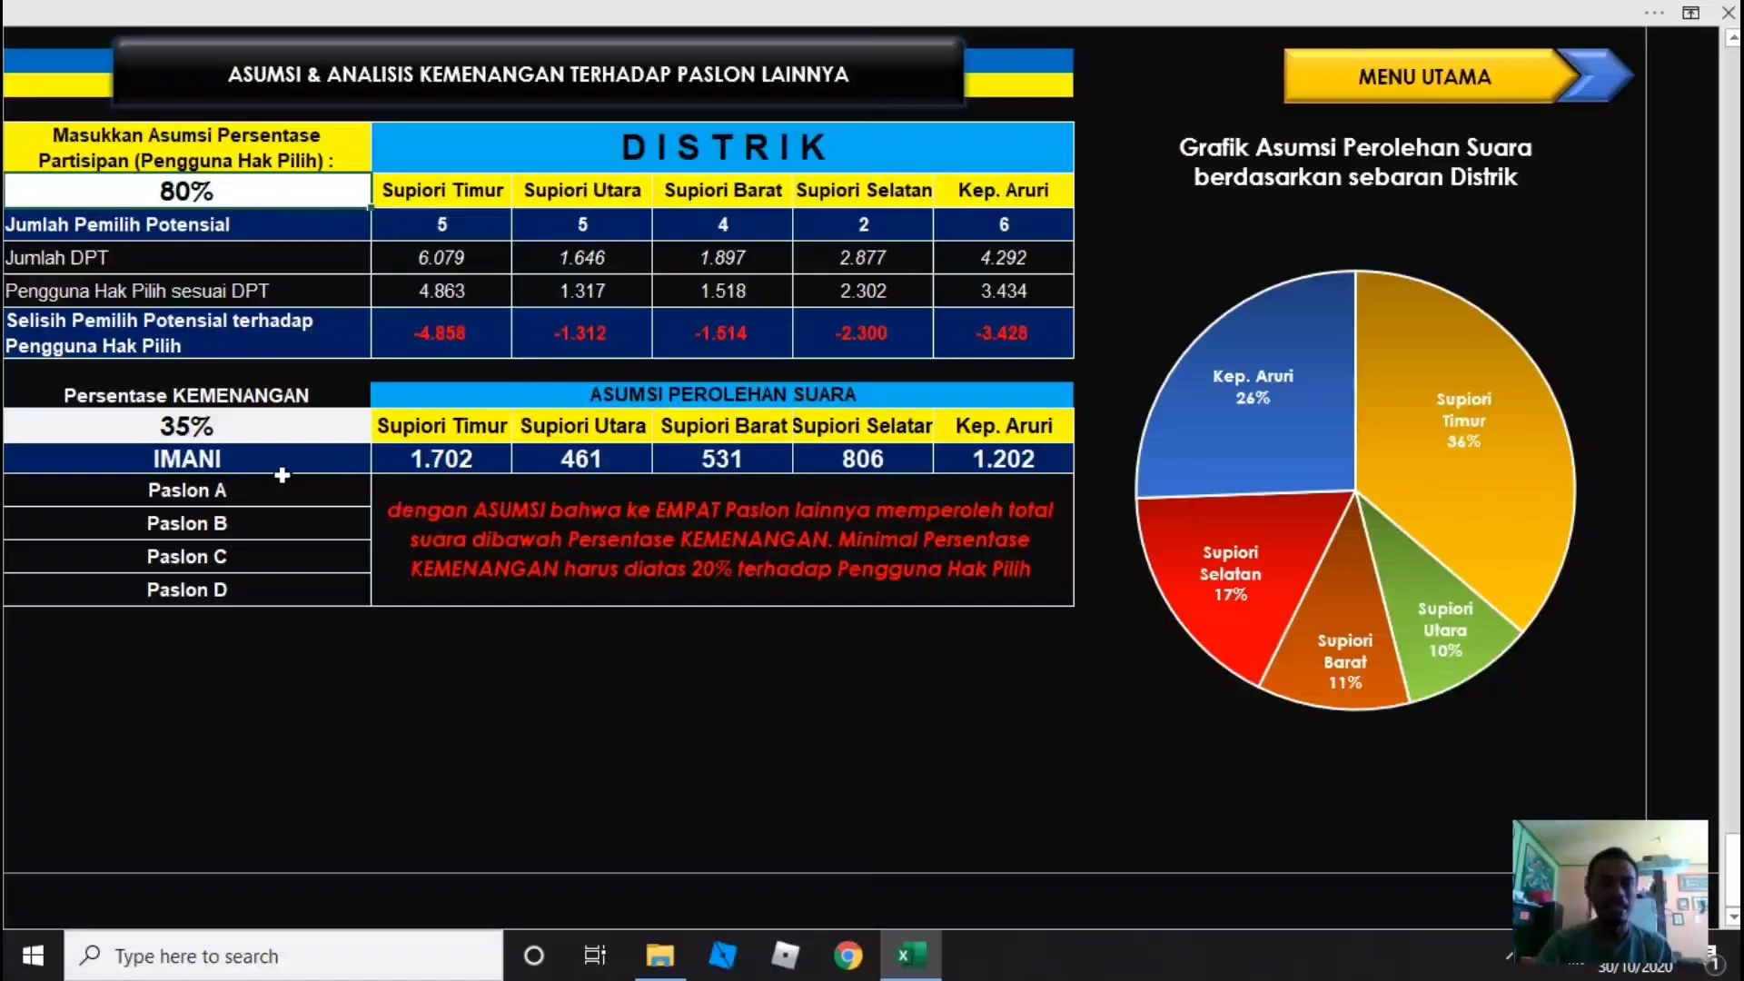
{"action": "left_click", "coordinate": [433, 463]}
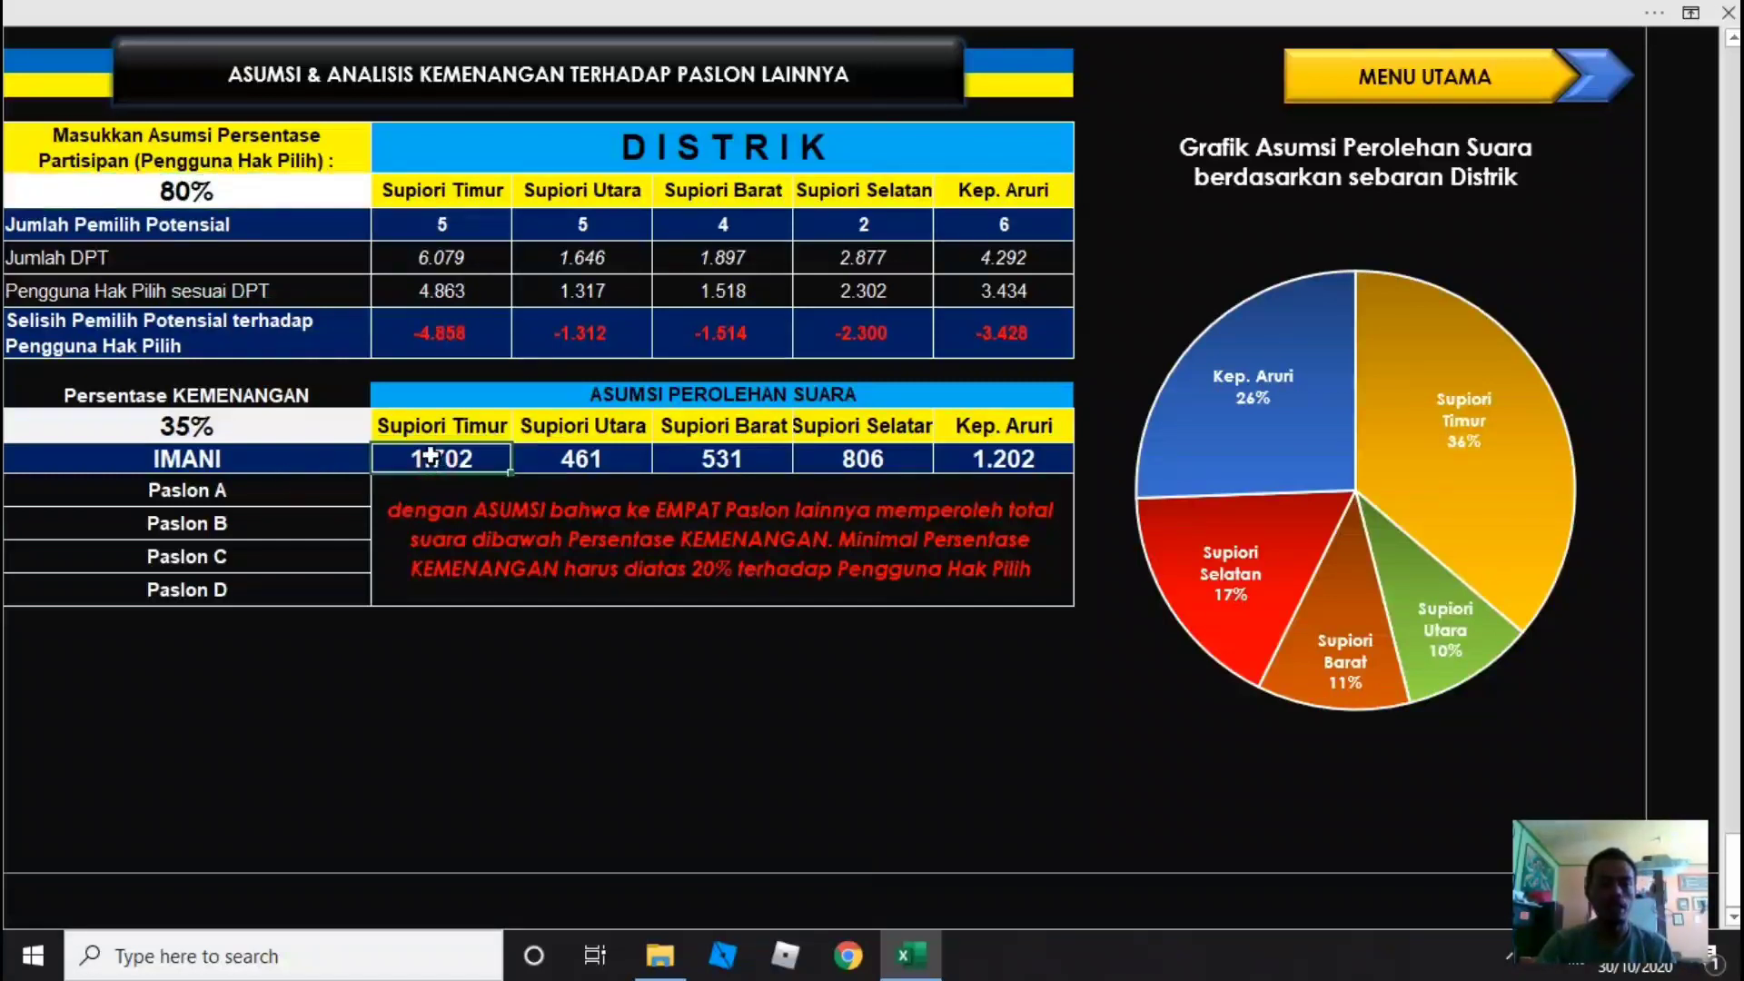
{"action": "left_click", "coordinate": [286, 431]}
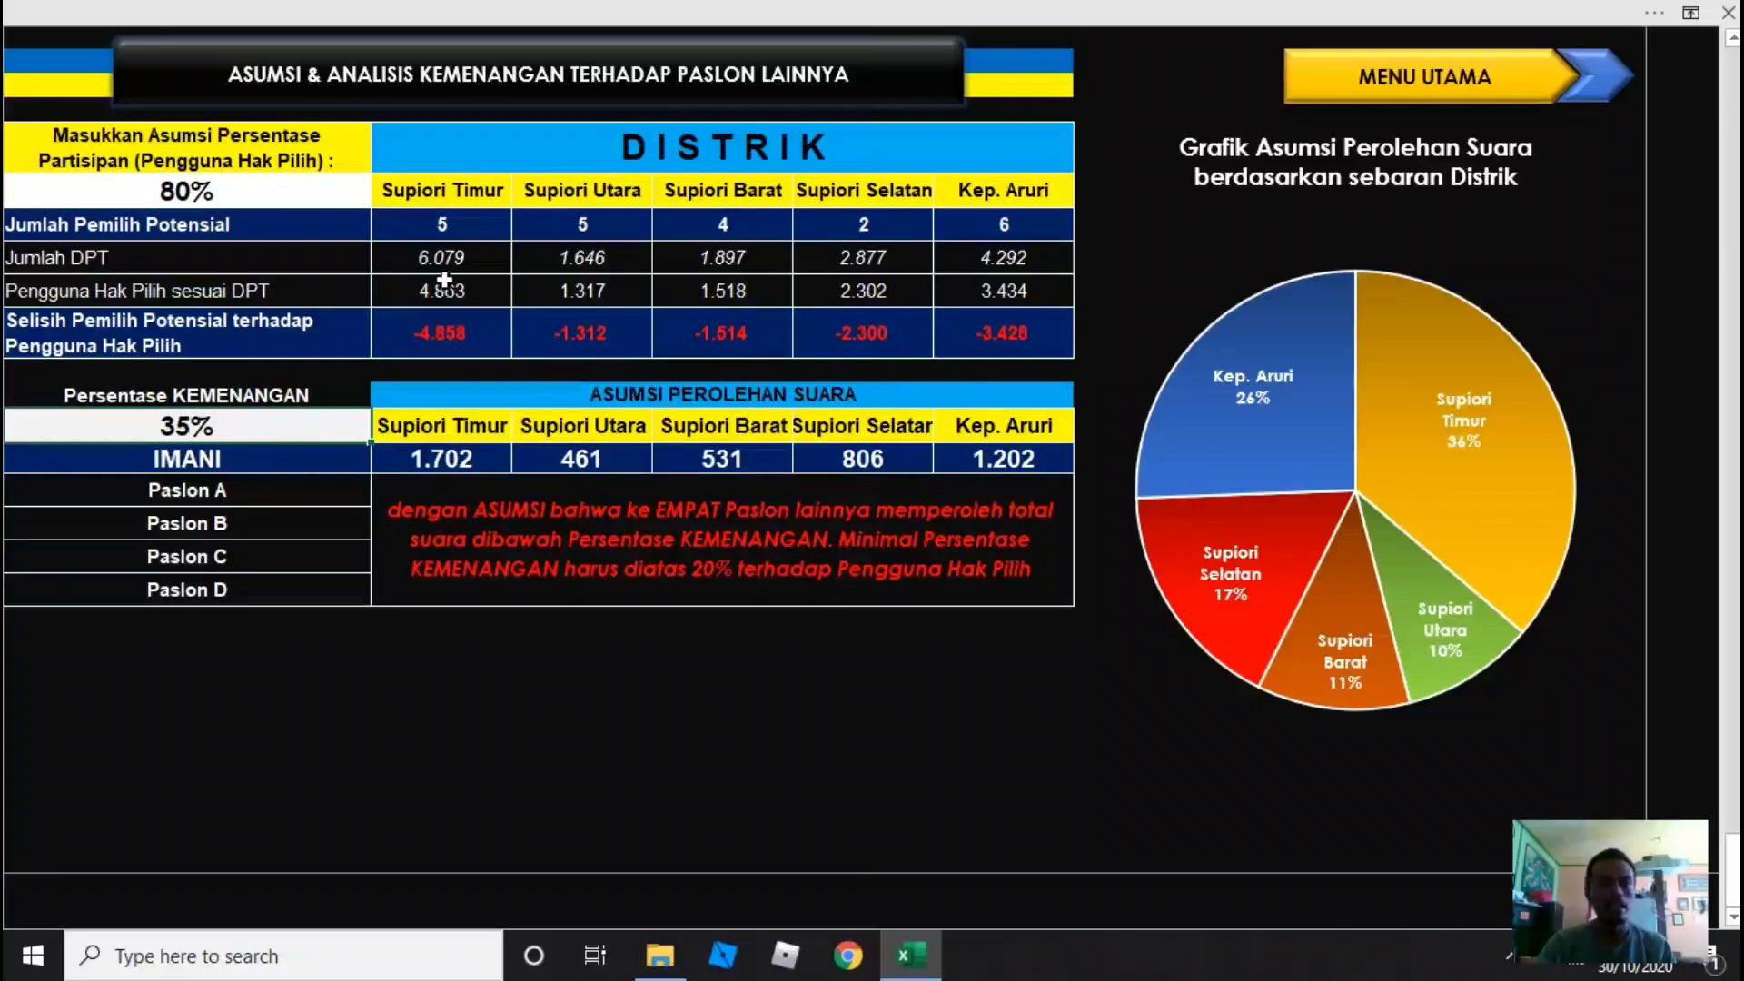
{"action": "left_click", "coordinate": [471, 291]}
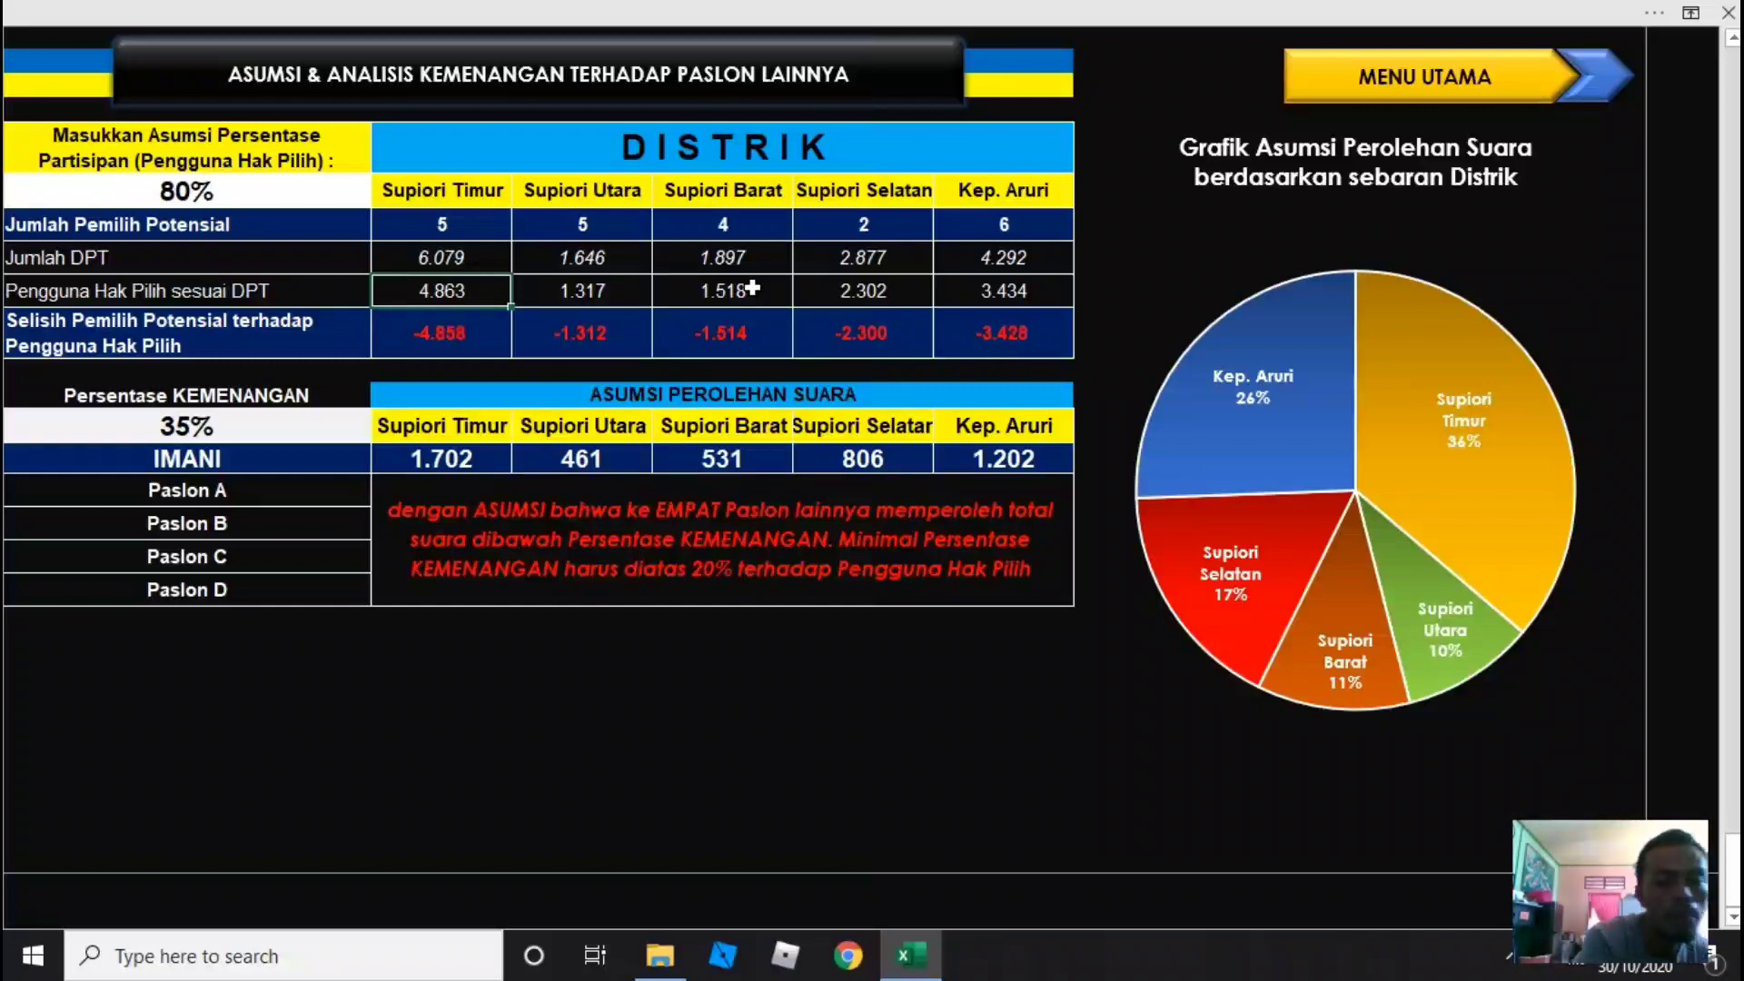
{"action": "left_click", "coordinate": [1405, 70]}
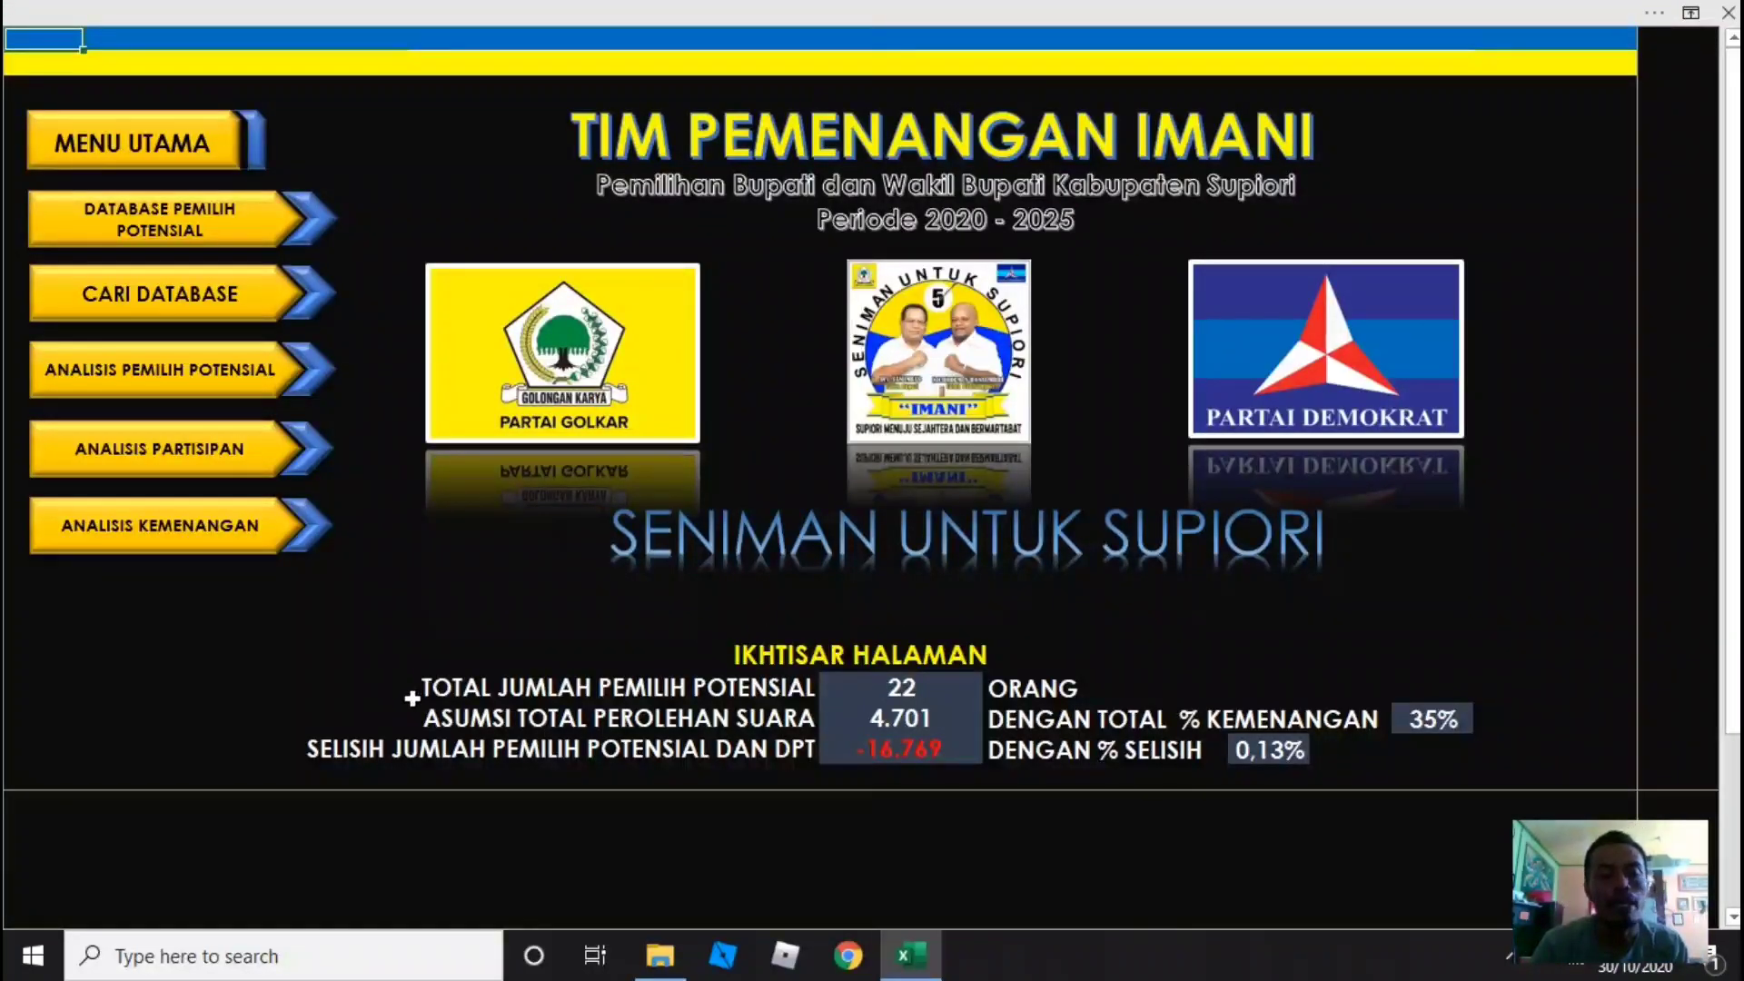
Review the summary (22 voters, 4.701 votes, 35%, -16.769 gap, 0,13%), then close Excel
{"action": "left_click", "coordinate": [931, 685]}
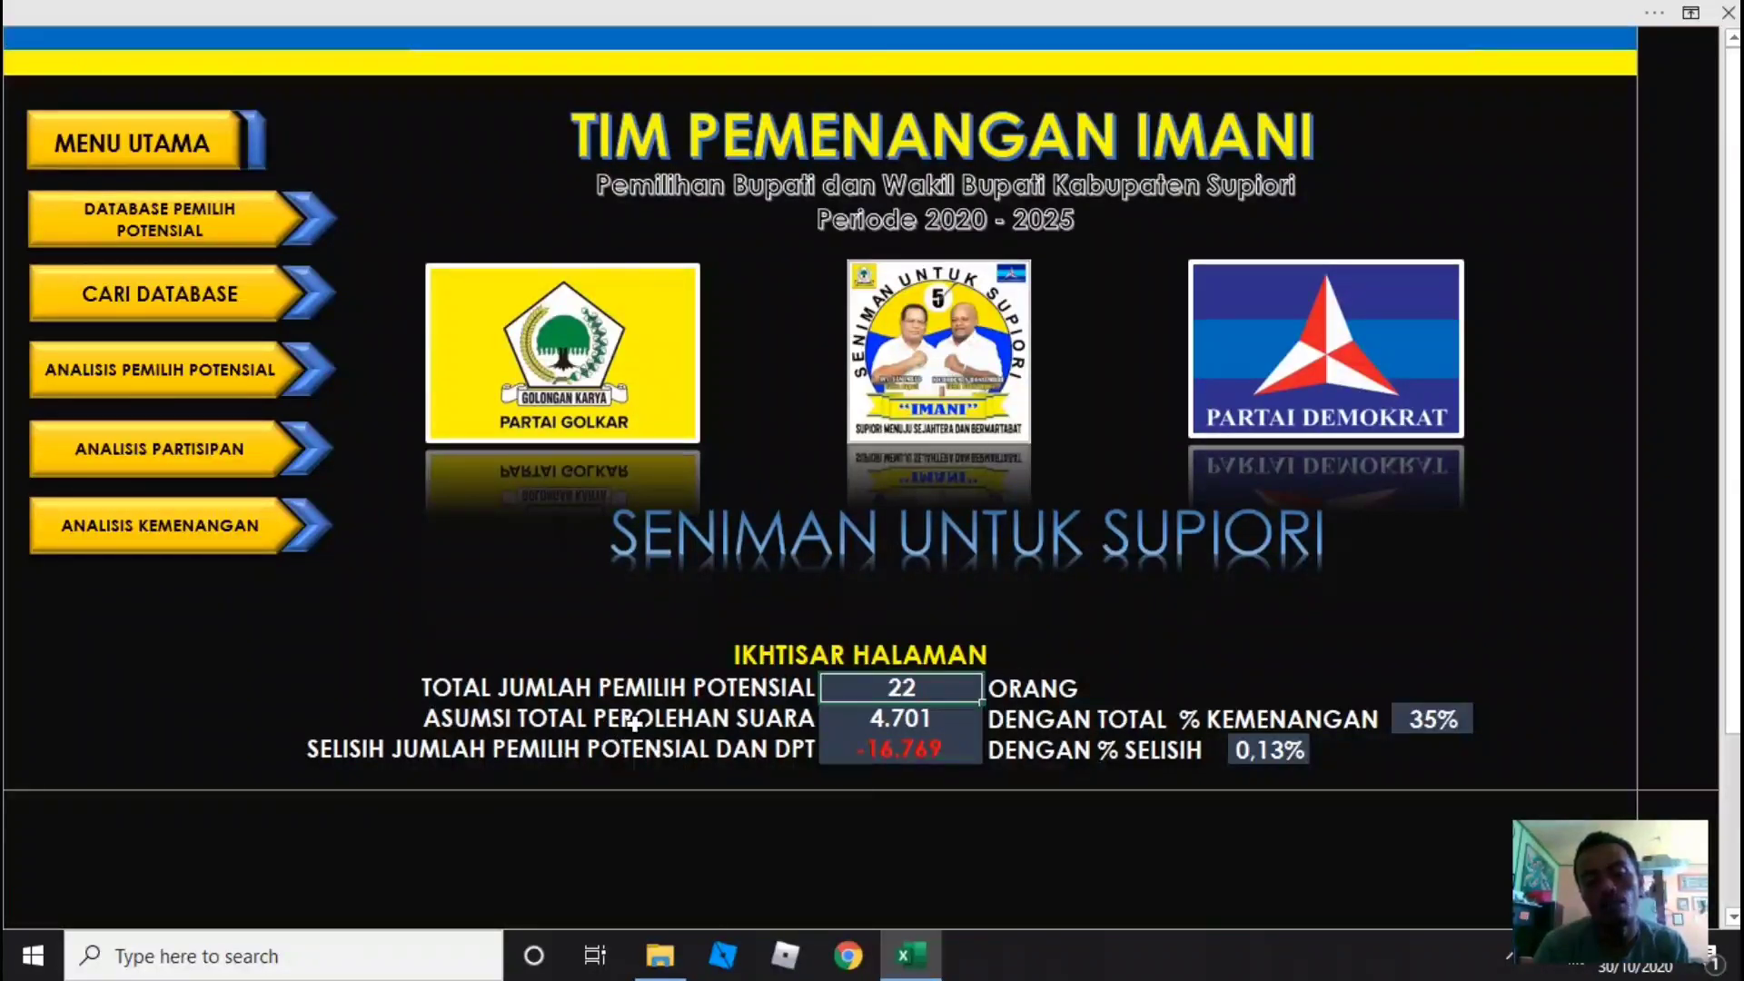
{"action": "left_click", "coordinate": [896, 723]}
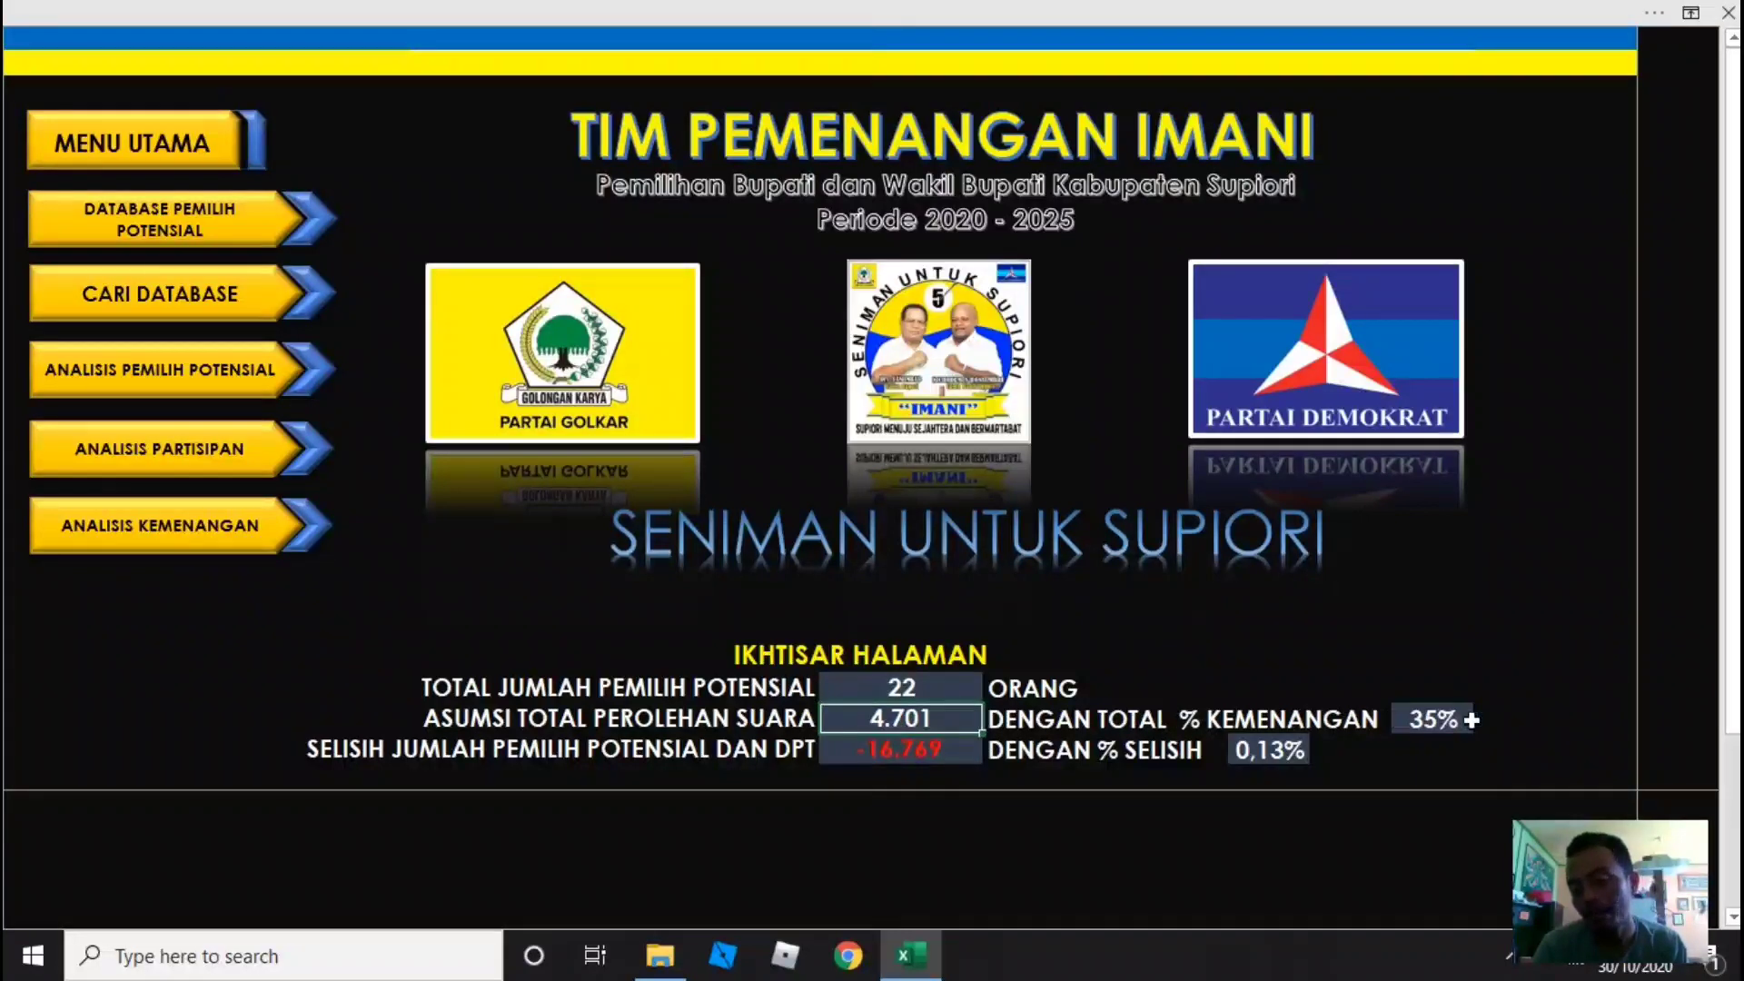
{"action": "left_click", "coordinate": [1458, 720]}
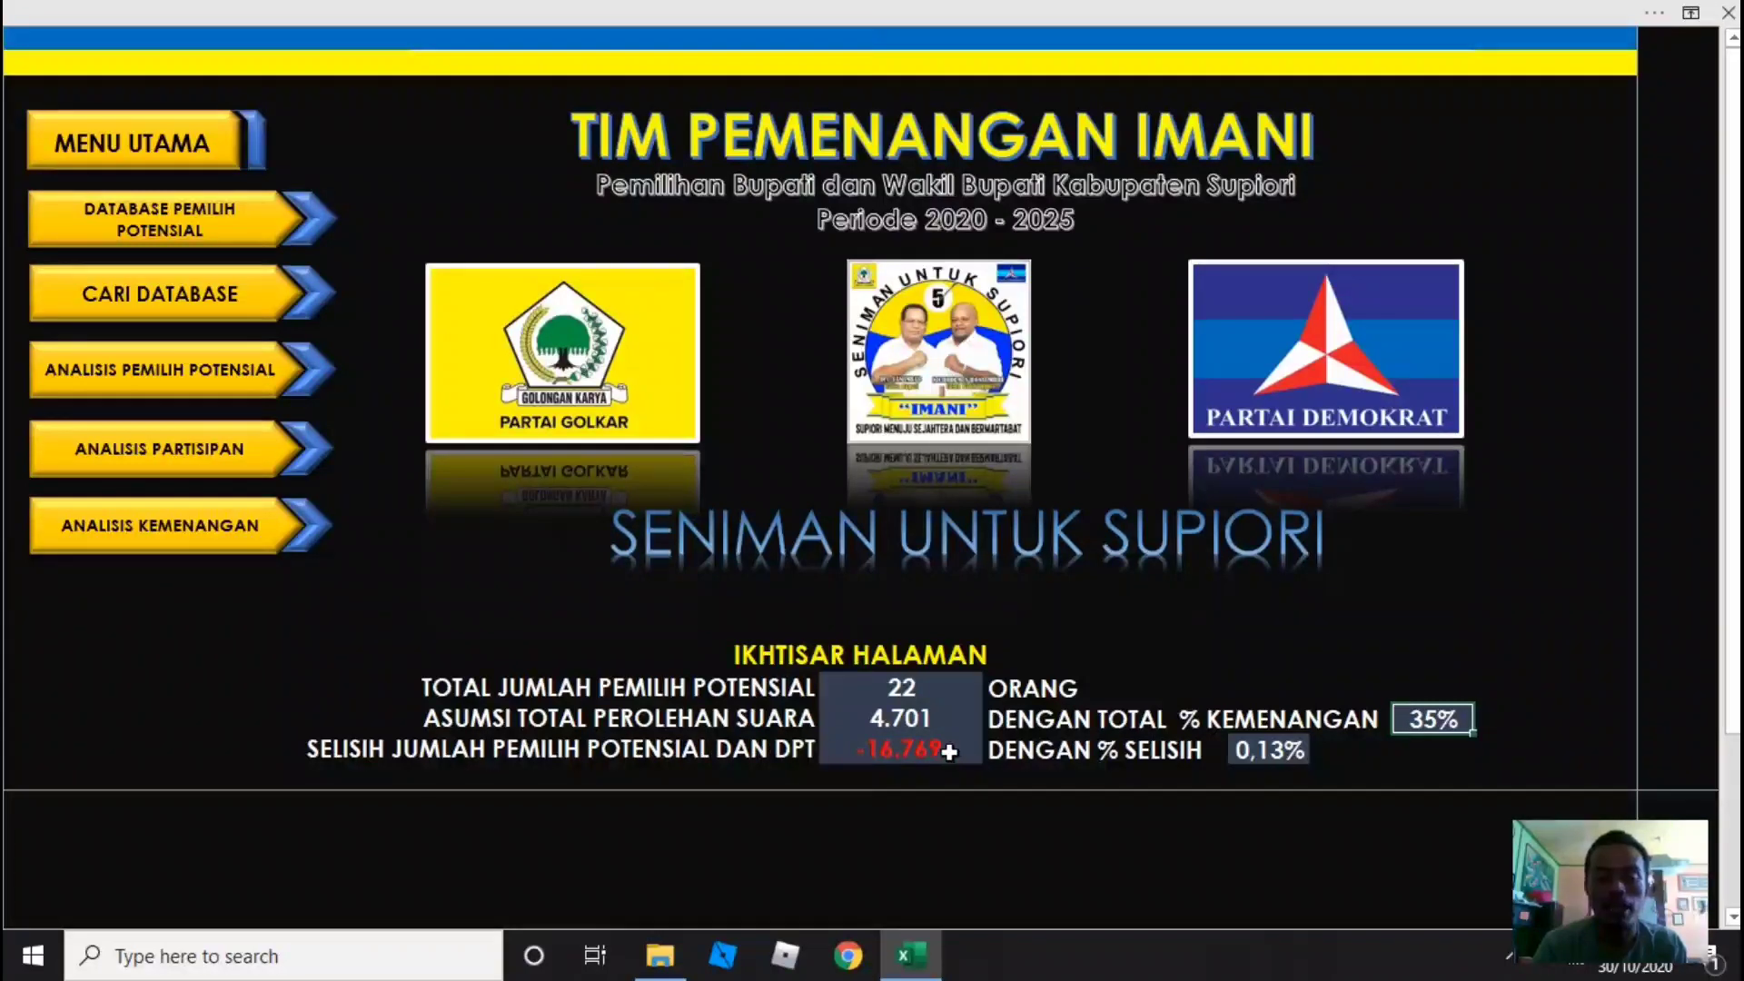
{"action": "left_click", "coordinate": [869, 751]}
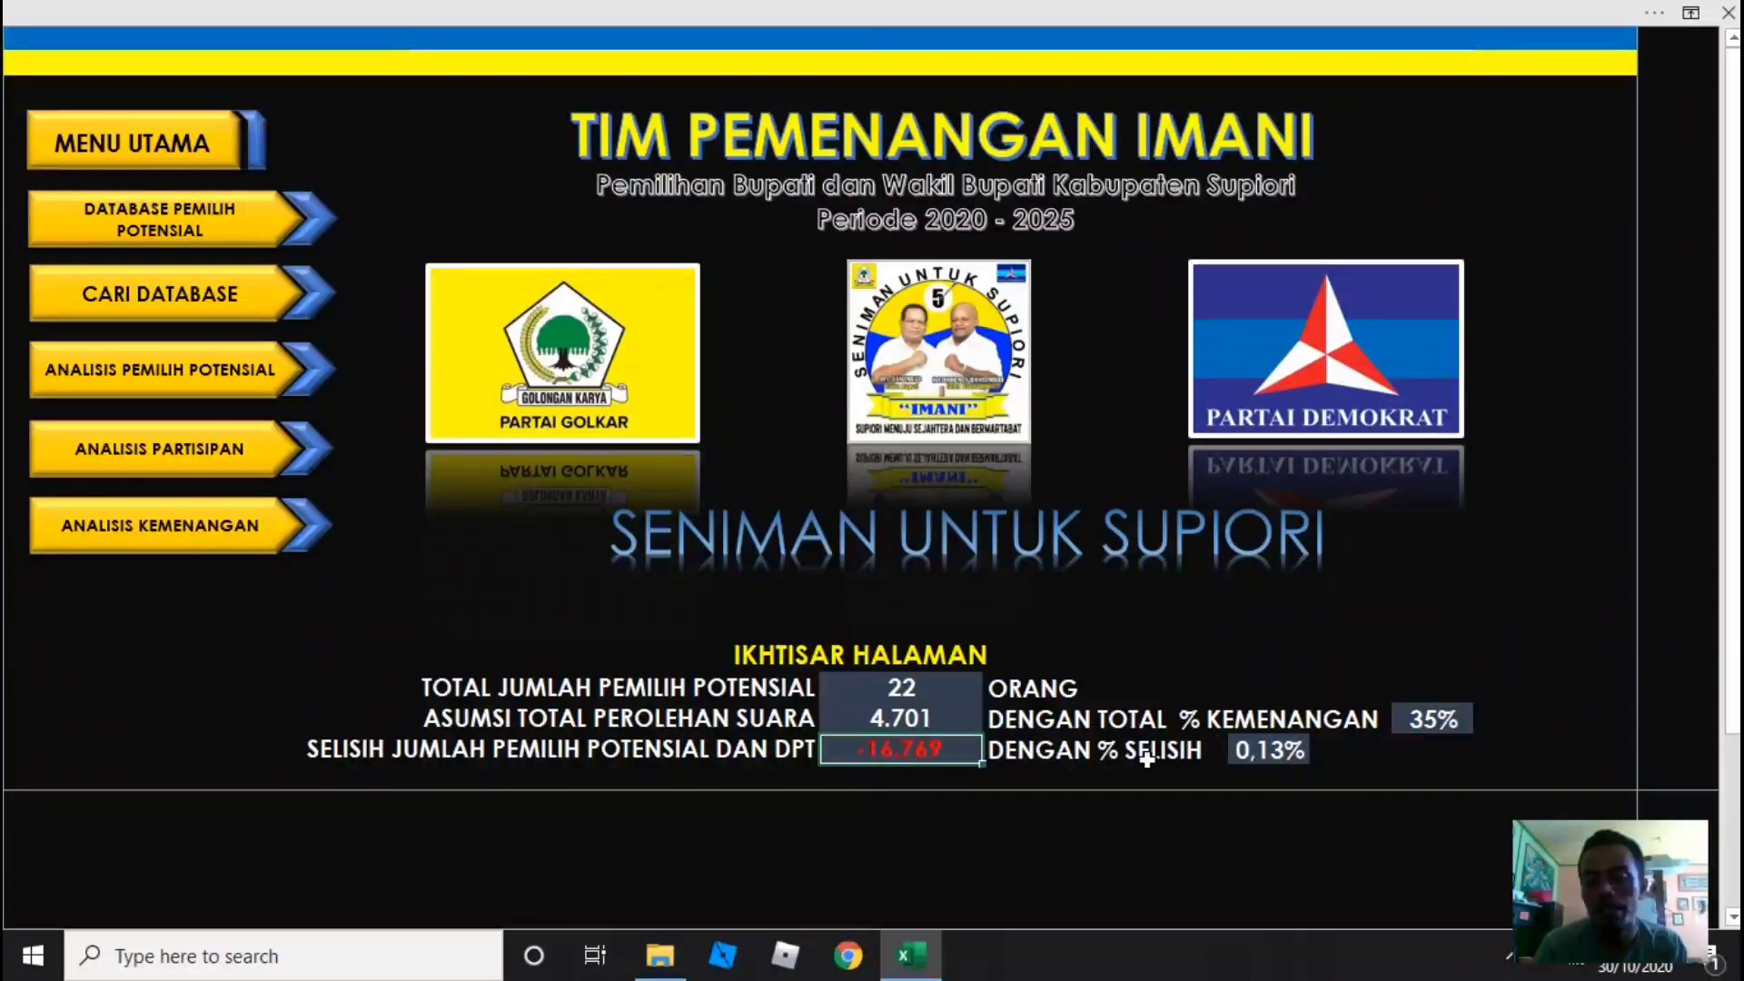
{"action": "left_click", "coordinate": [1276, 751]}
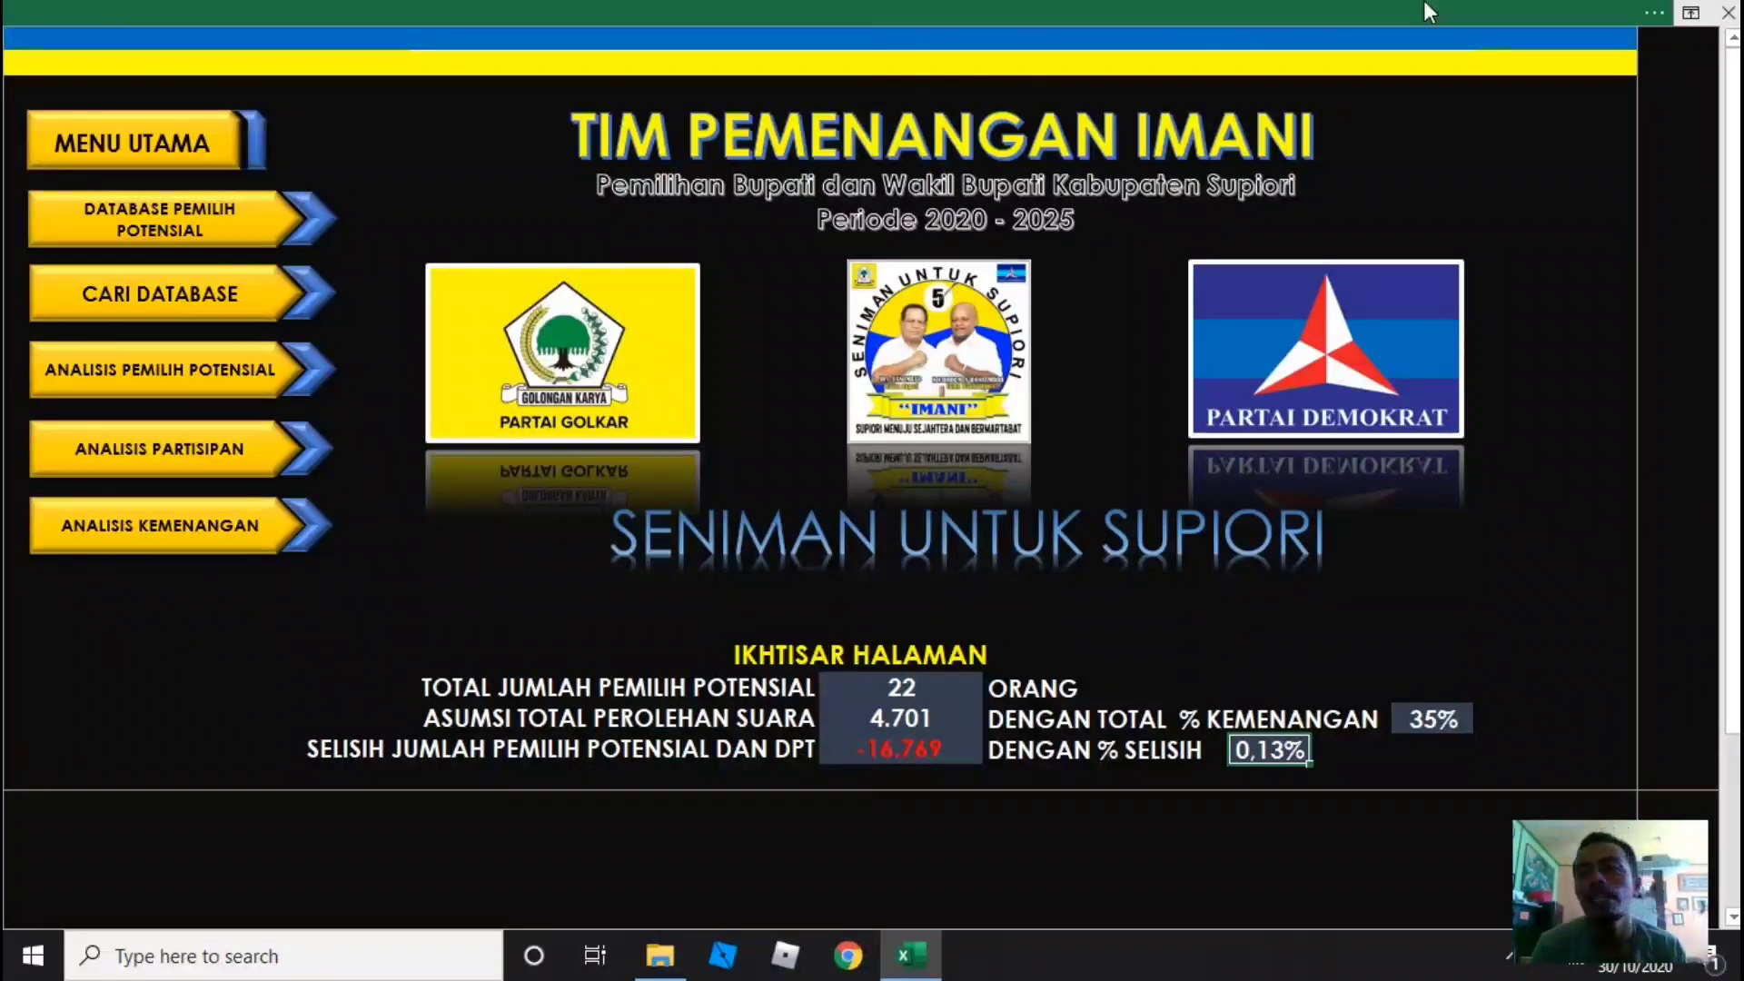
{"action": "left_click", "coordinate": [1728, 13]}
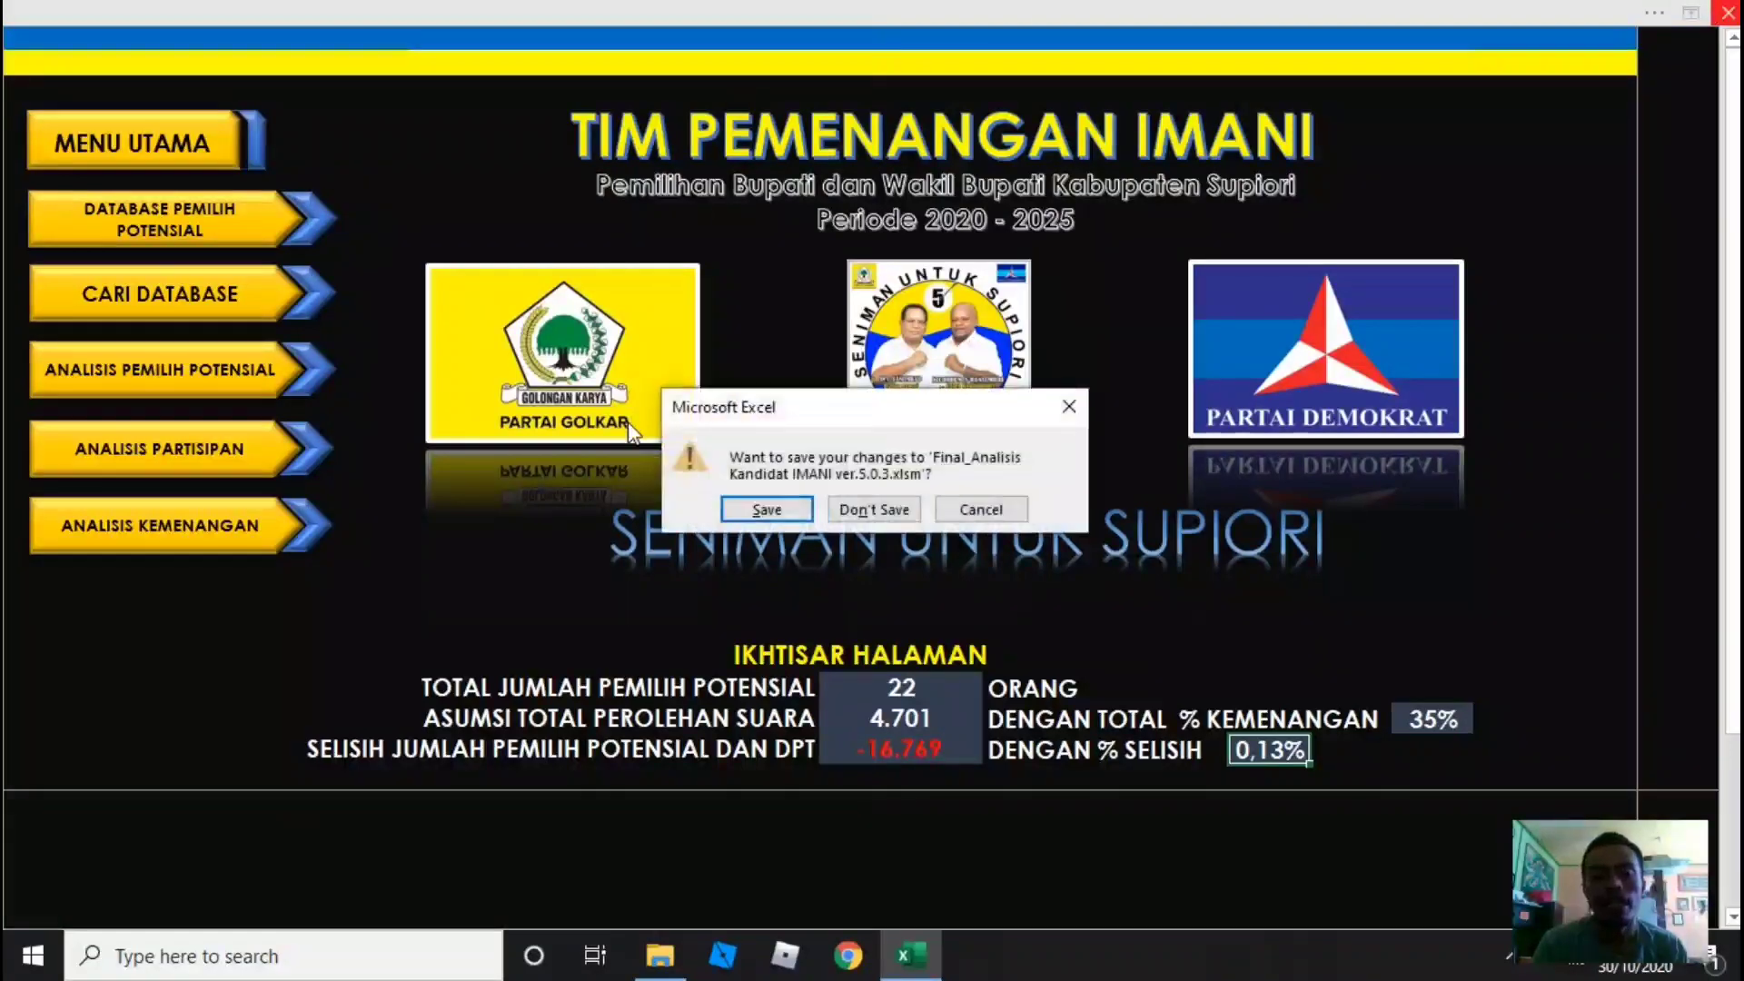
Close Excel without saving the changes and refresh the App RPS folder listing
{"action": "left_click", "coordinate": [908, 514]}
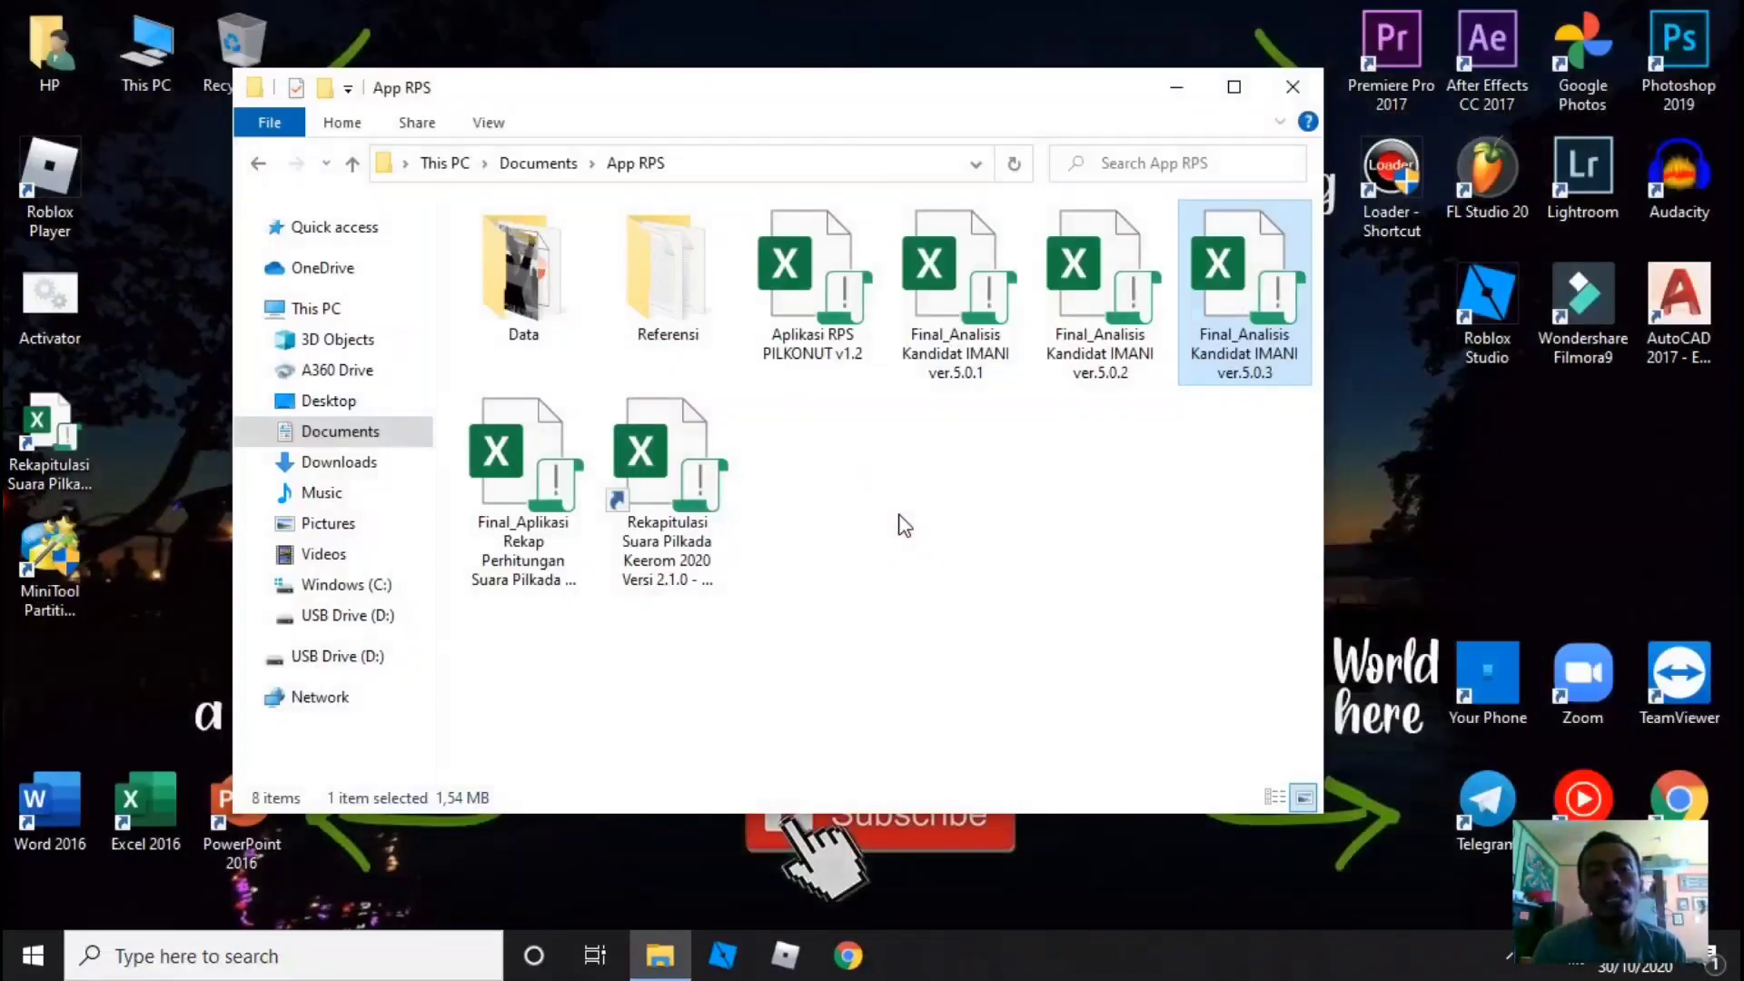
{"action": "right_click", "coordinate": [917, 486]}
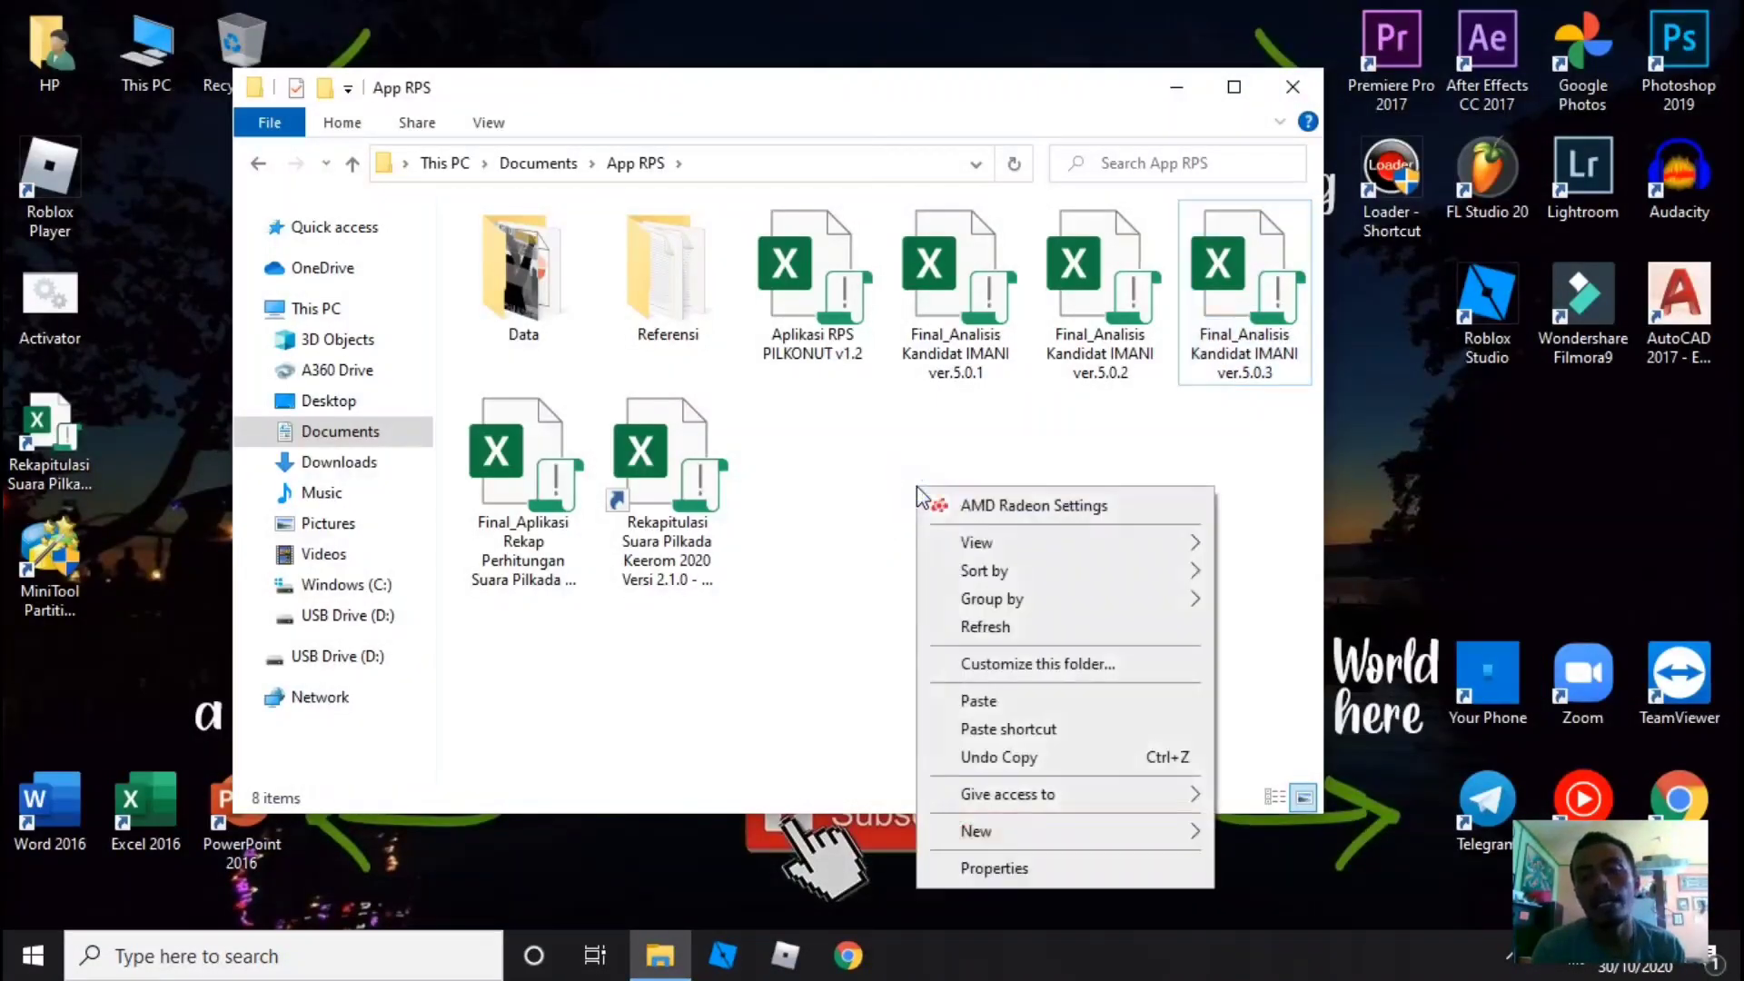
{"action": "left_click", "coordinate": [1033, 626]}
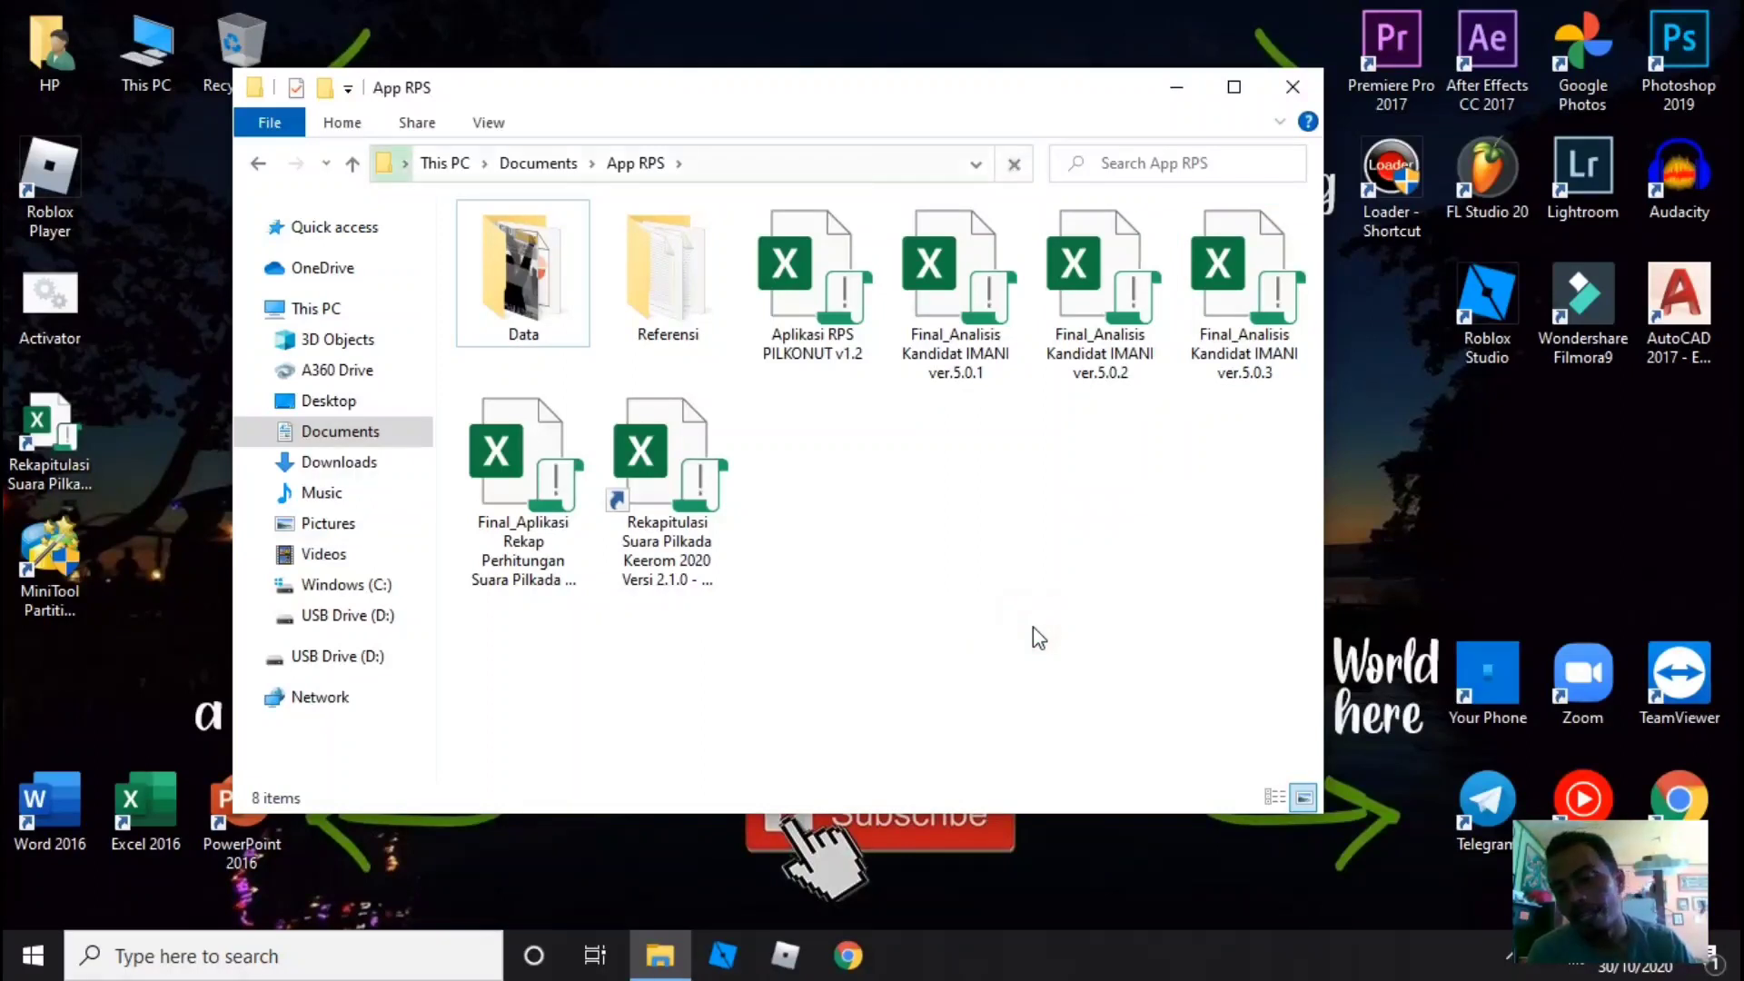